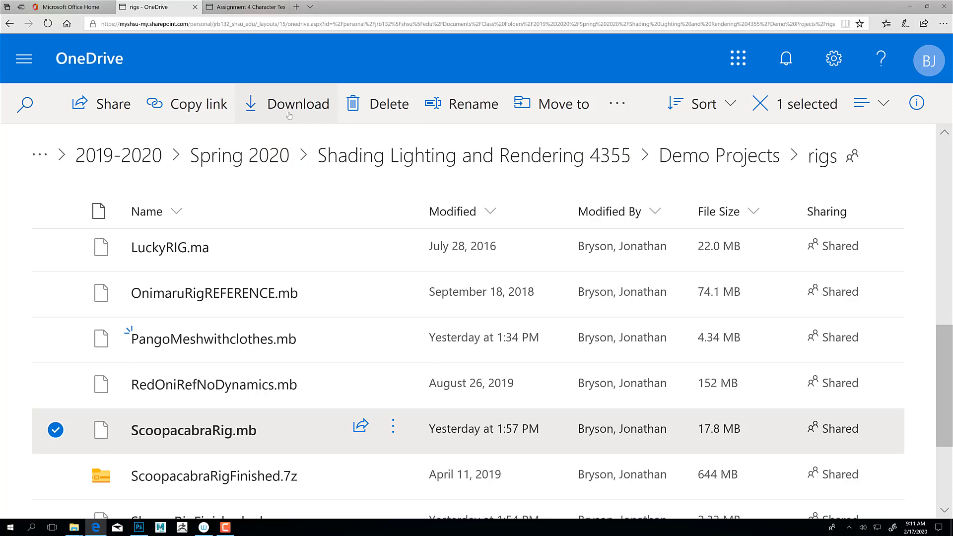
Download ScoopacabraRig.mb from the shared rigs folder and open it in Maya.
left_click(299, 106)
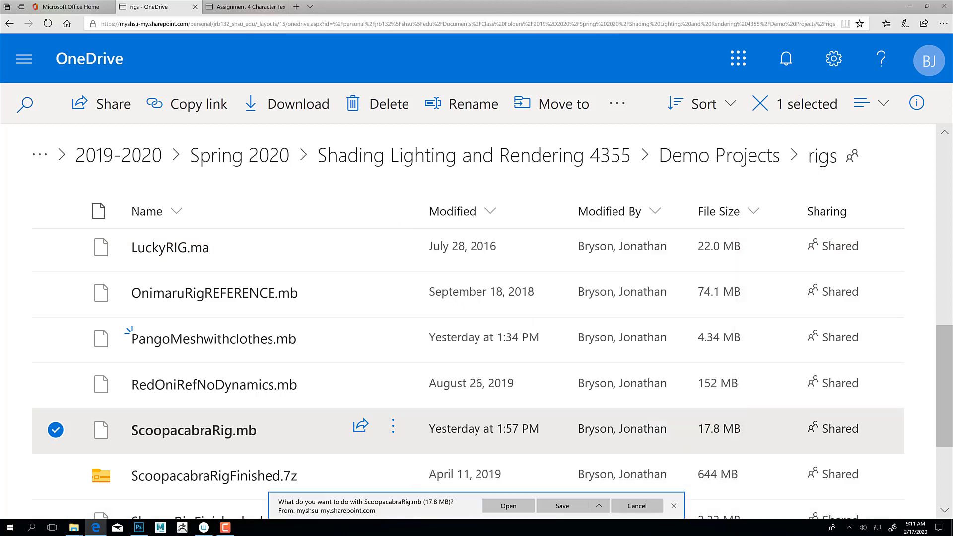
left_click(508, 506)
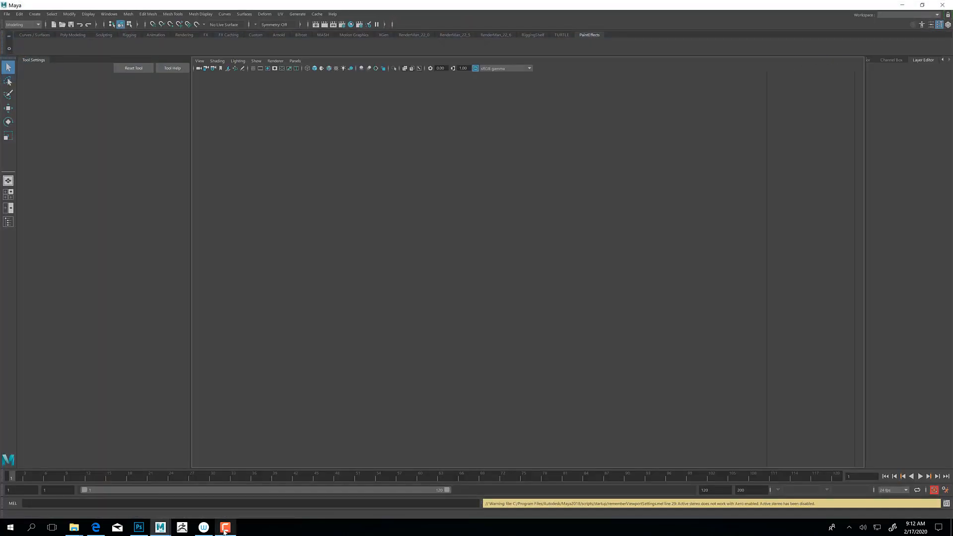
left_click(225, 528)
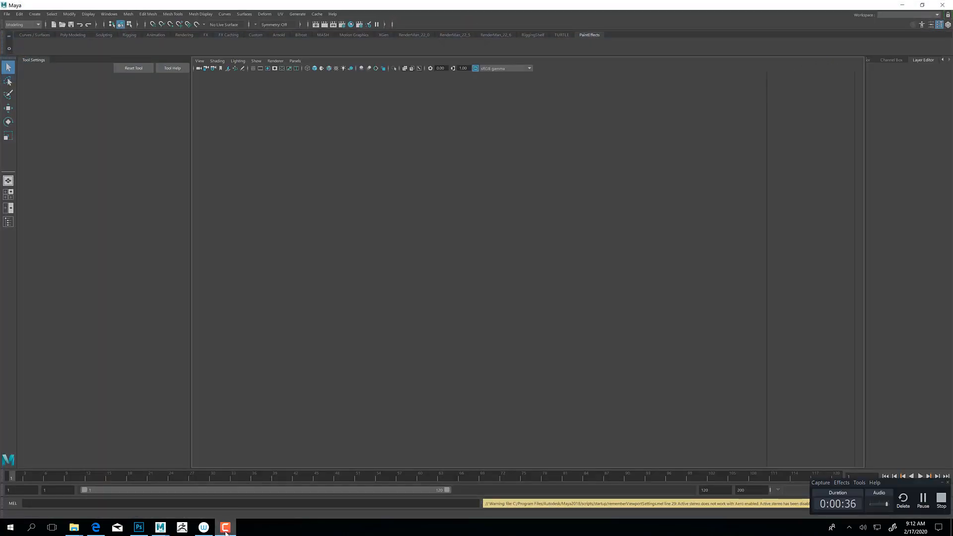
mouse_move(225, 529)
left_click(226, 529)
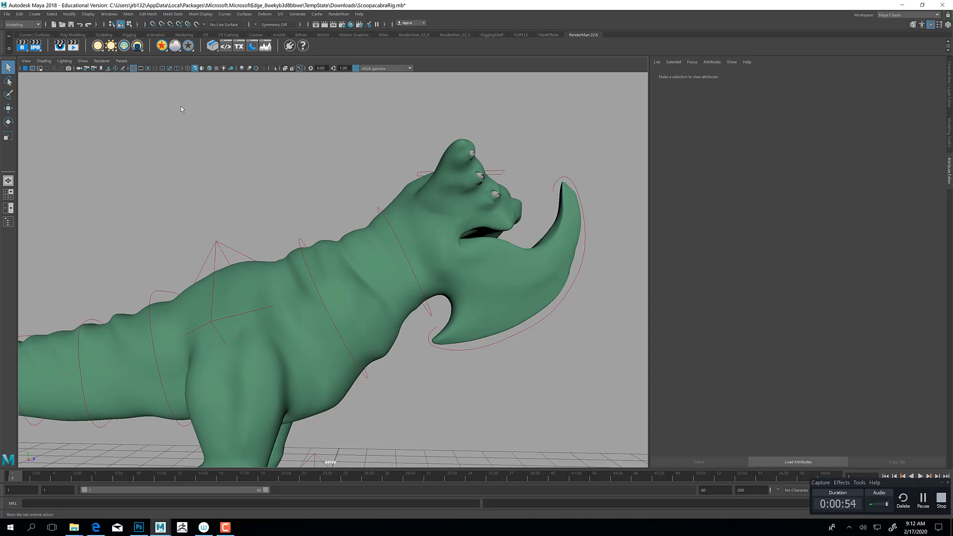
Examine the creature rig's body, head and legs from the side and front.
middle_click_drag(225, 318, 229, 320, "alt")
left_click_drag(229, 319, 378, 274, "alt")
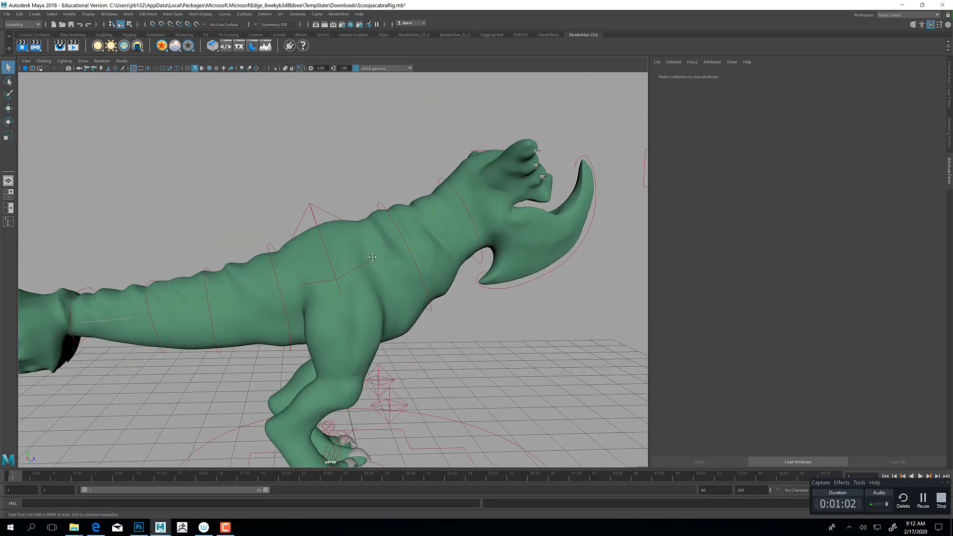
left_click_drag(374, 240, 392, 226, "alt")
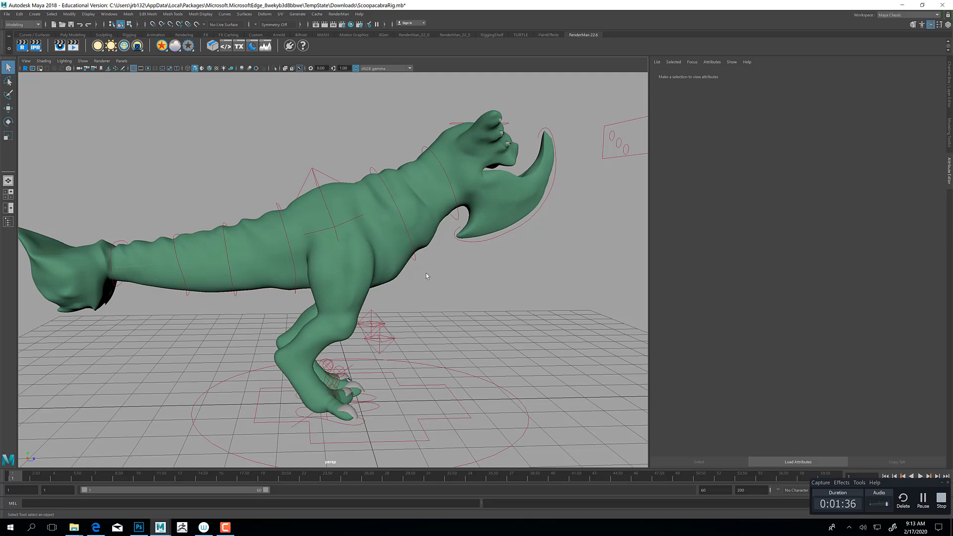
left_click_drag(483, 301, 446, 300, "alt")
middle_click_drag(446, 299, 444, 350, "alt")
right_click_drag(443, 350, 402, 325, "alt")
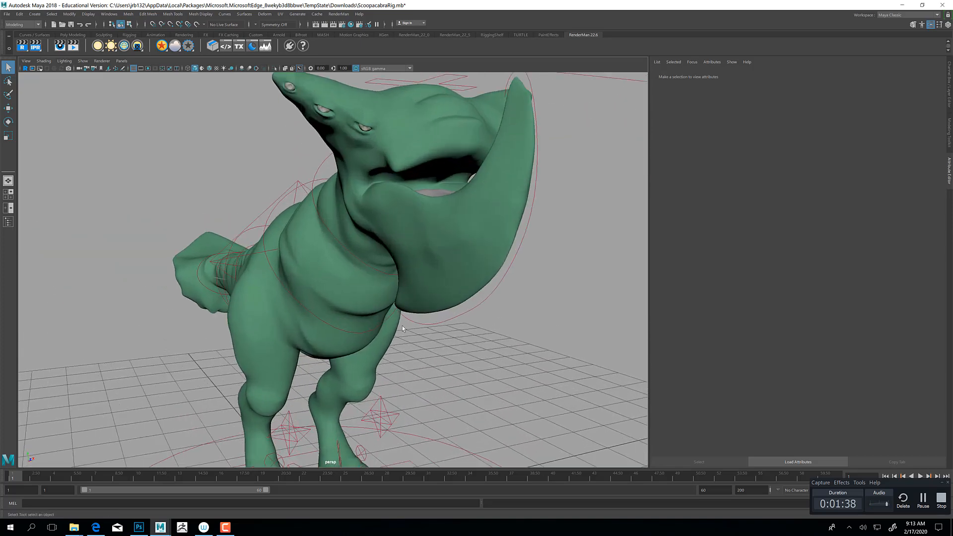
left_click_drag(402, 325, 389, 283, "alt")
Select the creature's body mesh and examine its wireframe around the head, torso, legs and tail.
left_click(389, 283)
left_click_drag(330, 280, 462, 229, "alt")
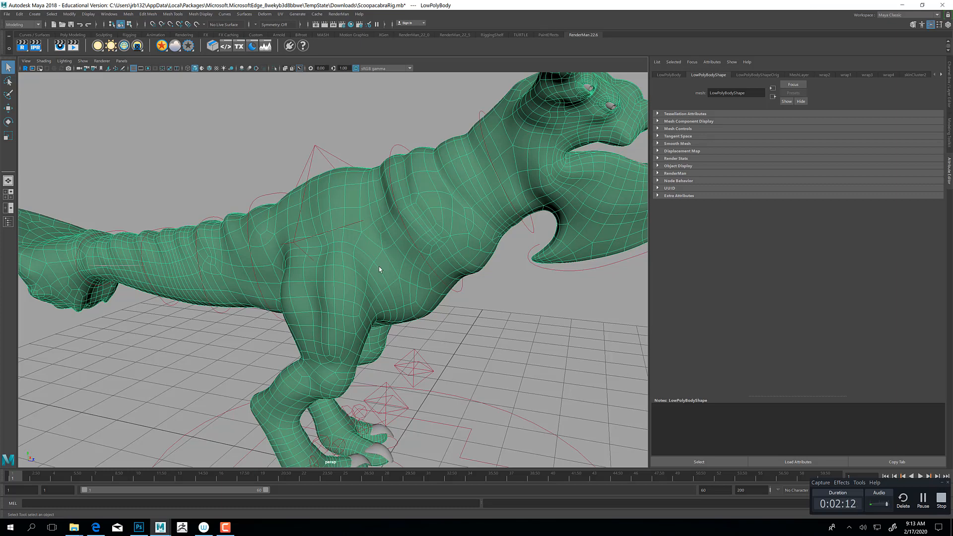
left_click_drag(379, 266, 449, 304, "alt")
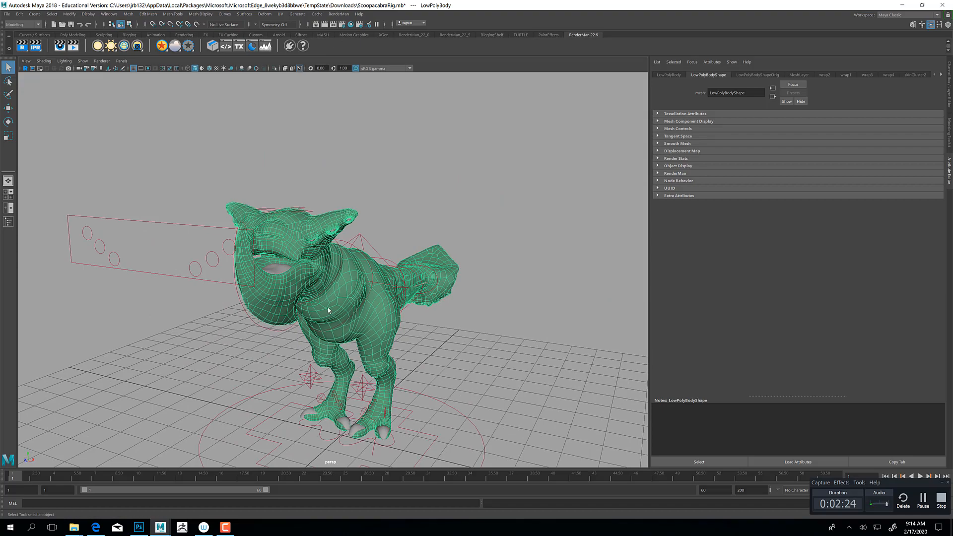
left_click_drag(327, 309, 304, 296, "alt")
scroll(292, 288, "up", 5)
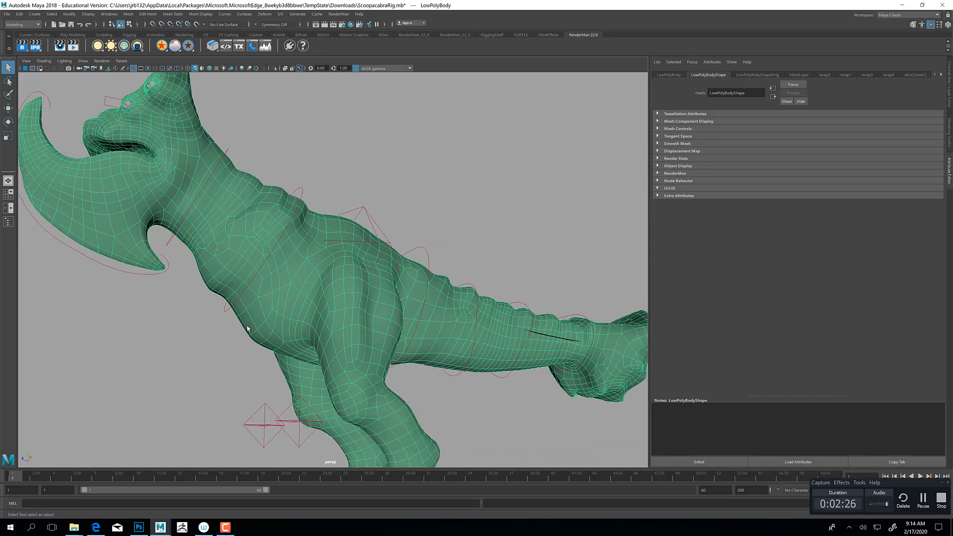
left_click_drag(359, 407, 395, 218, "alt")
left_click_drag(381, 373, 388, 147, "alt")
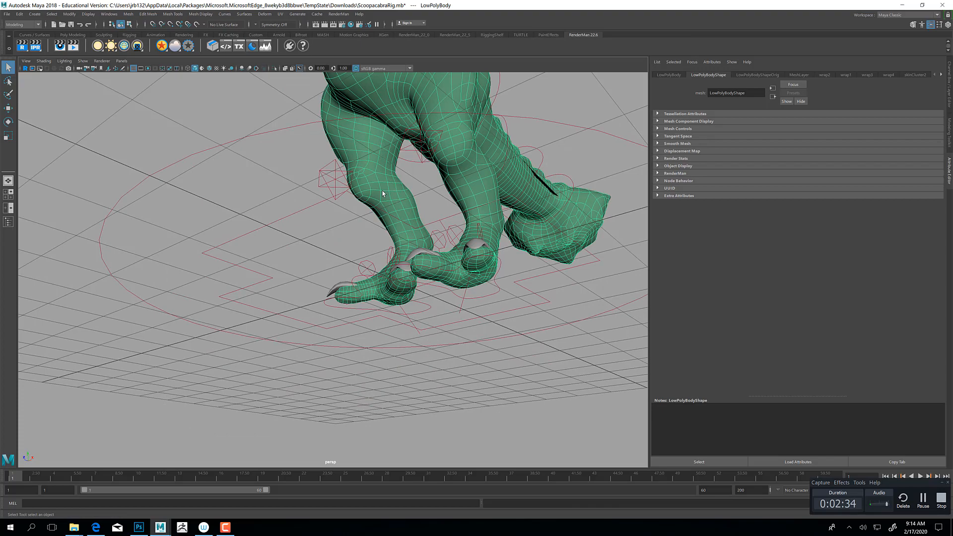
left_click_drag(375, 140, 426, 166, "alt")
middle_click_drag(421, 109, 399, 248, "alt")
right_click_drag(399, 248, 473, 230, "alt")
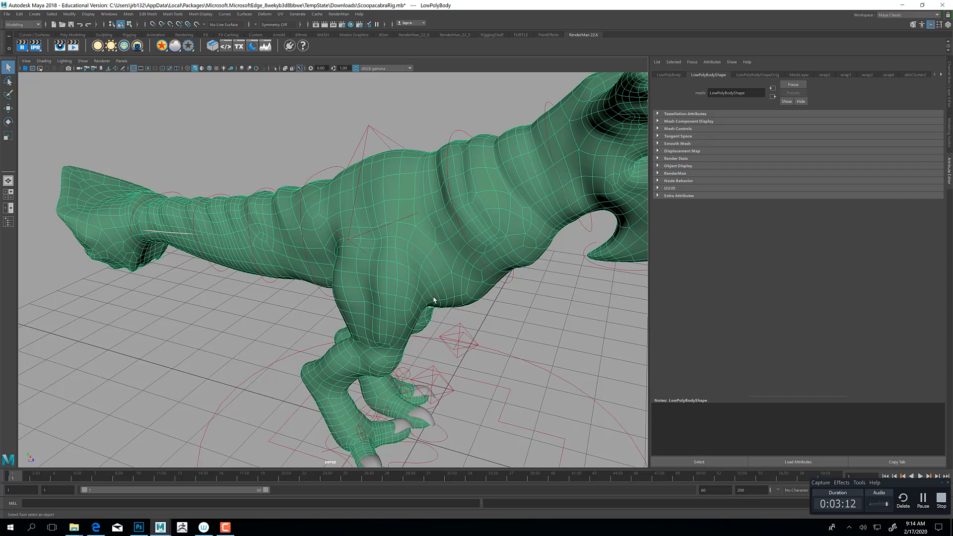
left_click_drag(434, 300, 401, 244, "alt")
middle_click_drag(401, 244, 532, 160, "alt")
right_click_drag(532, 159, 414, 221, "alt")
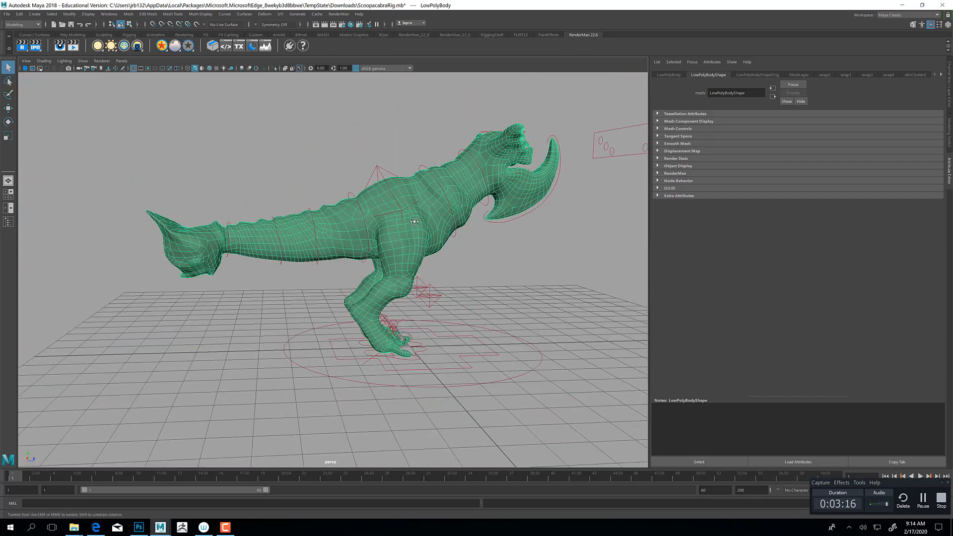
left_click_drag(414, 221, 397, 235, "alt")
right_click_drag(397, 234, 460, 213, "alt")
middle_click_drag(461, 213, 390, 262, "alt")
left_click_drag(389, 261, 271, 219, "alt")
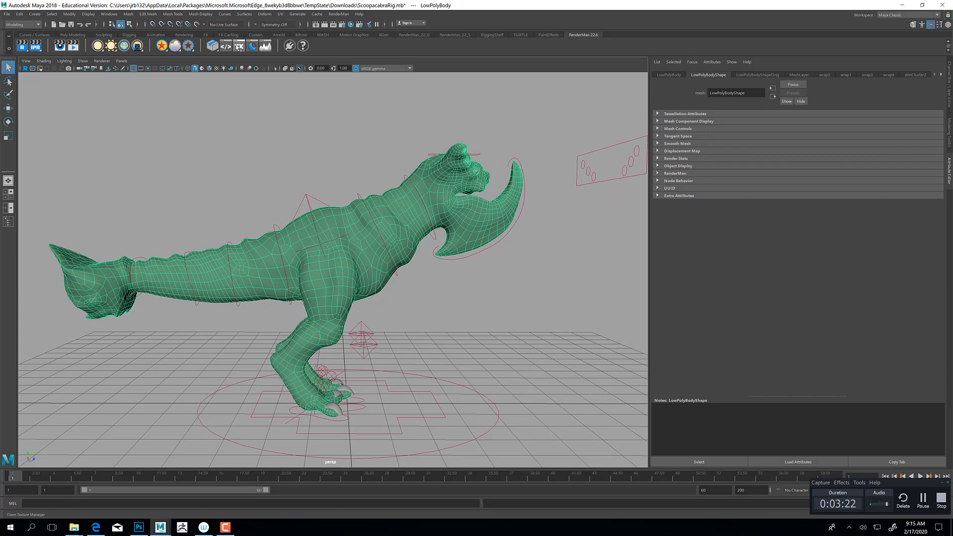
Apply a planar UV projection to the body mesh from the X axis, fitted to the bounding box.
left_click(280, 14)
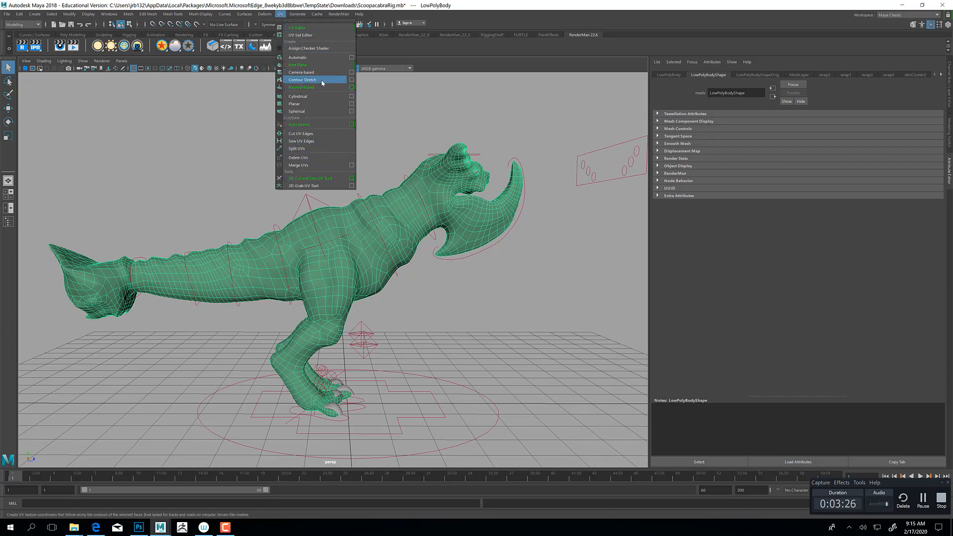
left_click(352, 104)
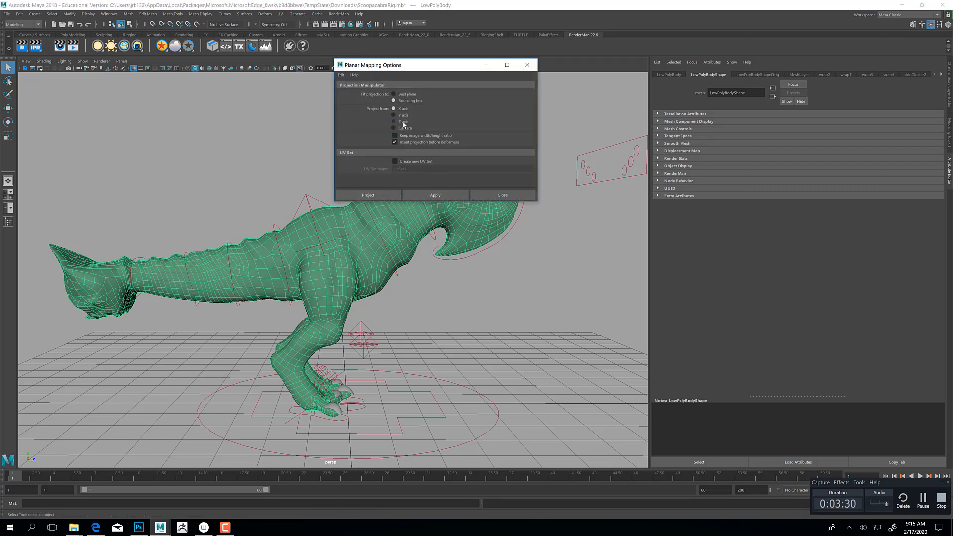
left_click(368, 195)
left_click_drag(432, 259, 412, 264, "alt")
Open the UV Editor with the checker map displayed, and reposition its window to uncover more of the model.
left_click(279, 15)
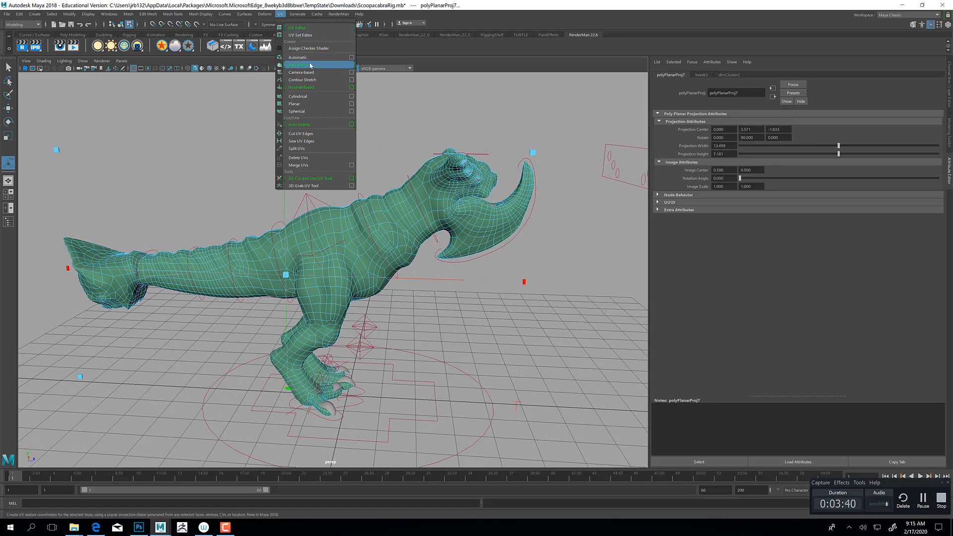
left_click(311, 28)
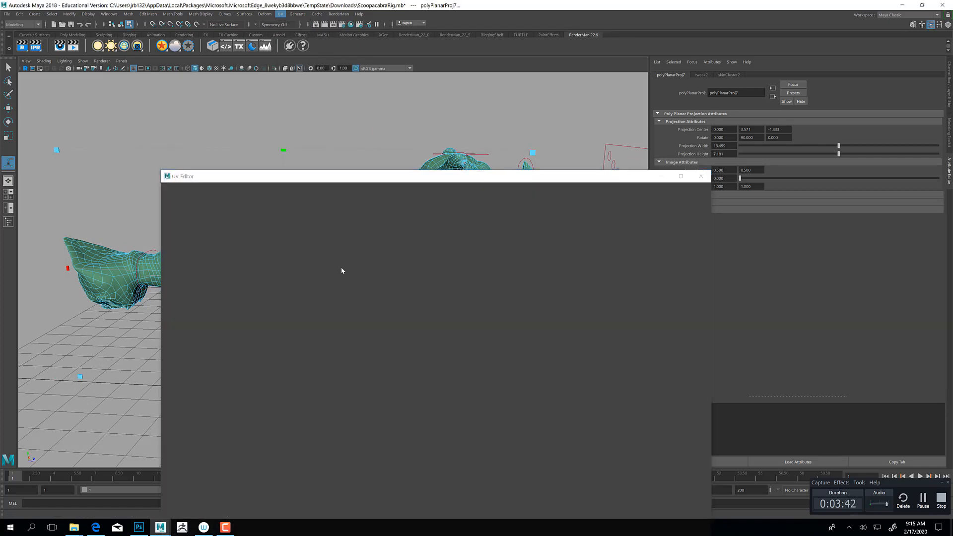
scroll(466, 248, "down", 6)
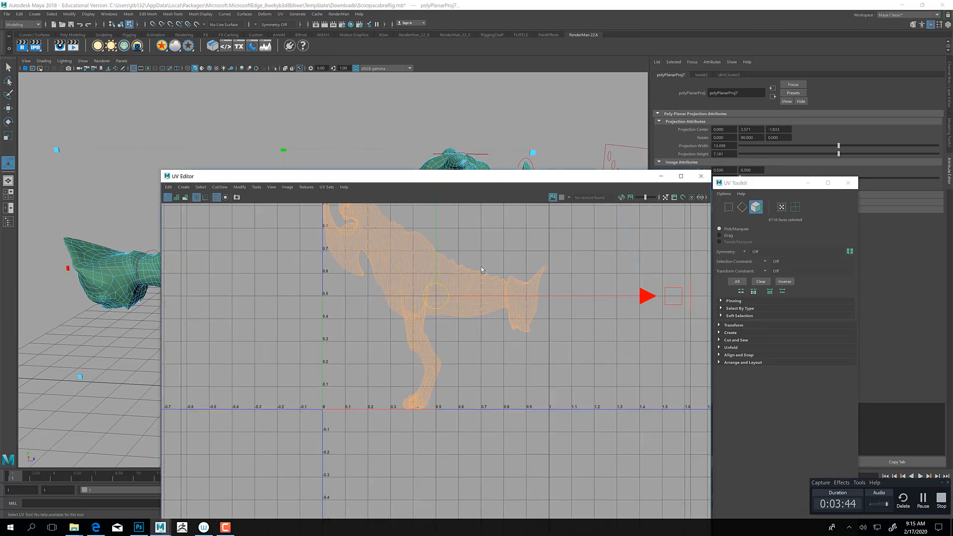
middle_click_drag(462, 320, 460, 393, "alt")
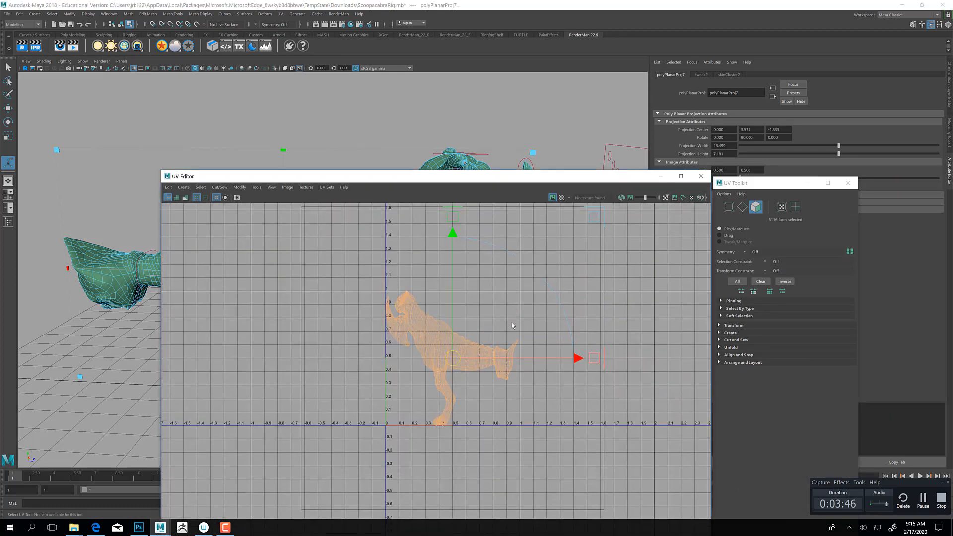
left_click(561, 197)
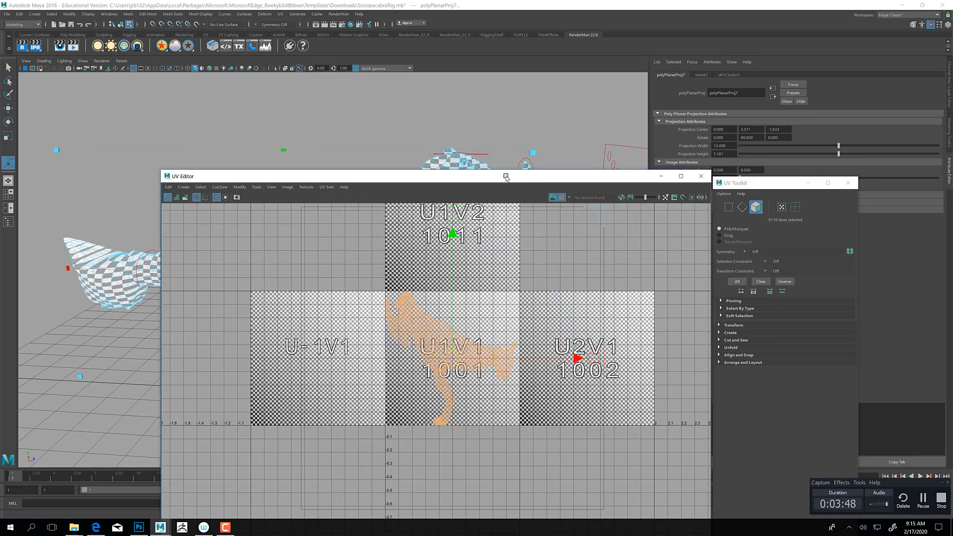
left_click_drag(506, 178, 650, 68)
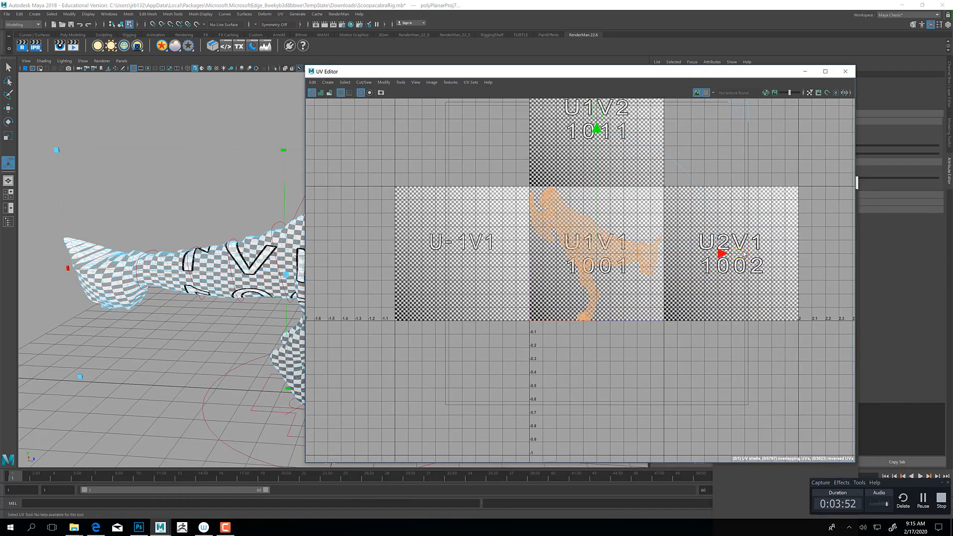
Stretch the body's UV projection horizontally and switch the UV display to shaded.
left_click_drag(744, 254, 775, 254)
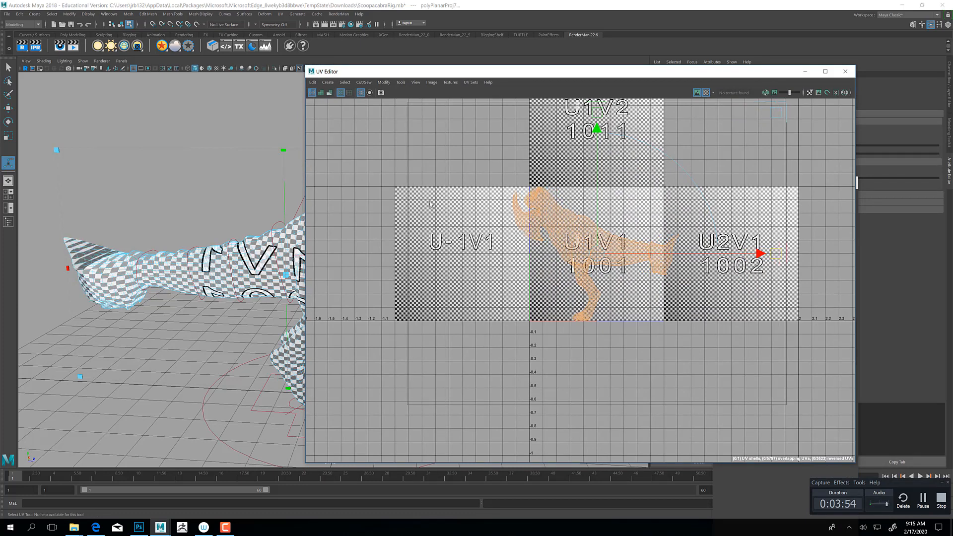
left_click(404, 86)
mouse_move(416, 84)
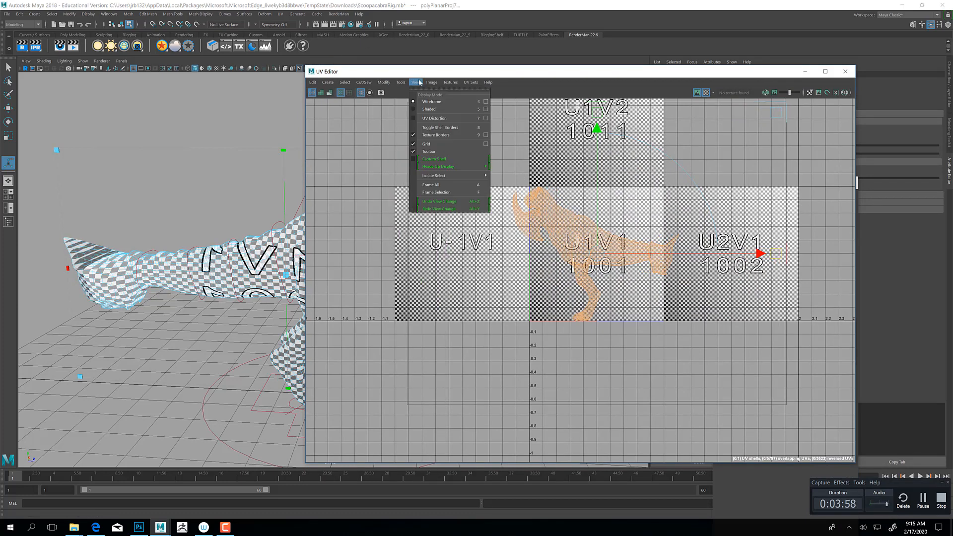
left_click(430, 110)
middle_click_drag(536, 247, 494, 269, "alt")
right_click_drag(494, 269, 501, 282, "alt")
scroll(501, 282, "up", 2)
middle_click_drag(766, 259, 725, 256, "alt")
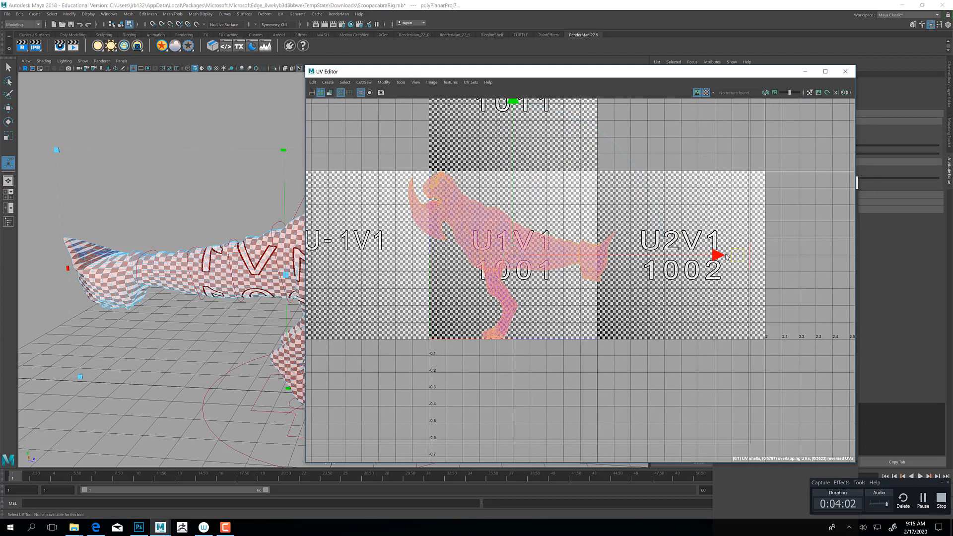
Widen the UV projection further and scale the shell down uniformly to fit inside the U1V1 tile.
left_click_drag(761, 254, 810, 258)
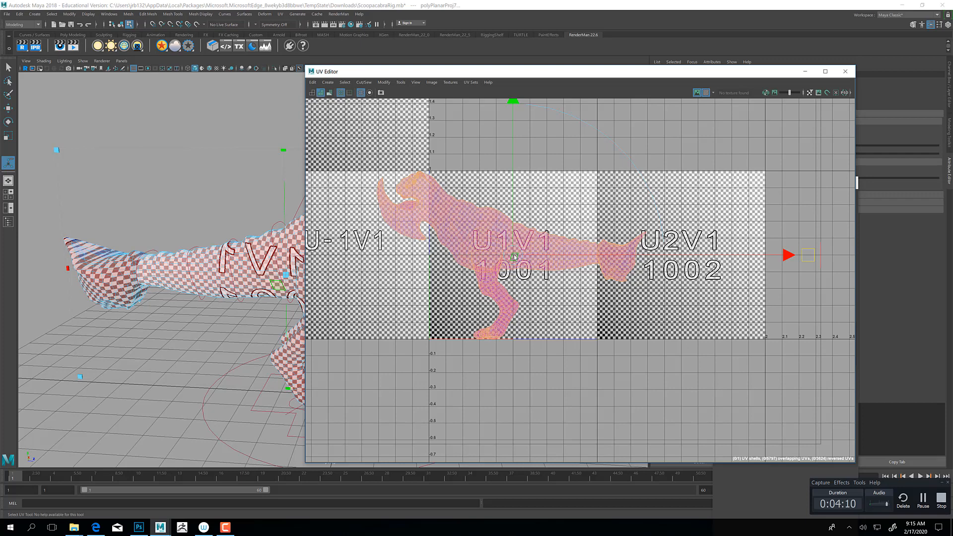
key("r")
left_click_drag(513, 254, 447, 237)
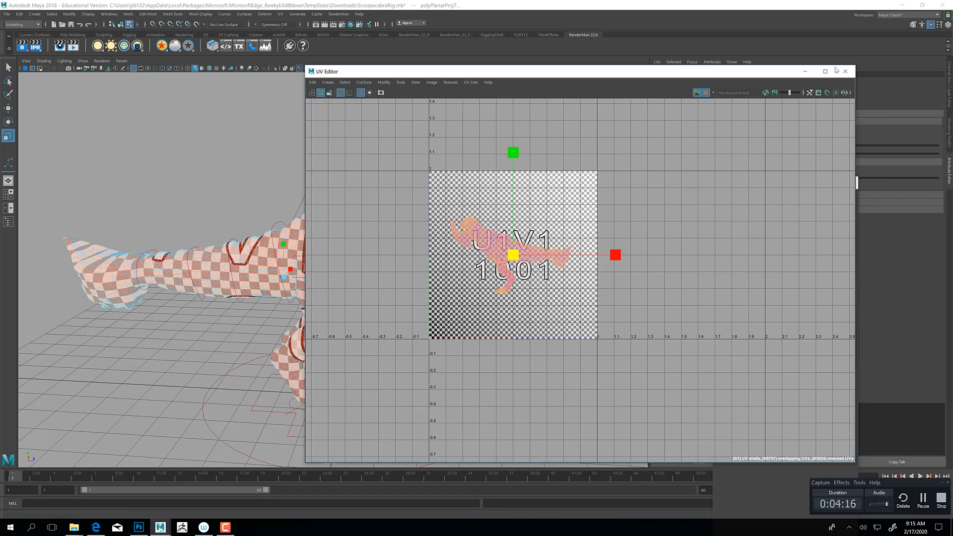
Minimize the UV Editor and select the centre-line edge loop along the underside of the body.
left_click(804, 71)
left_click_drag(308, 302, 328, 203, "alt")
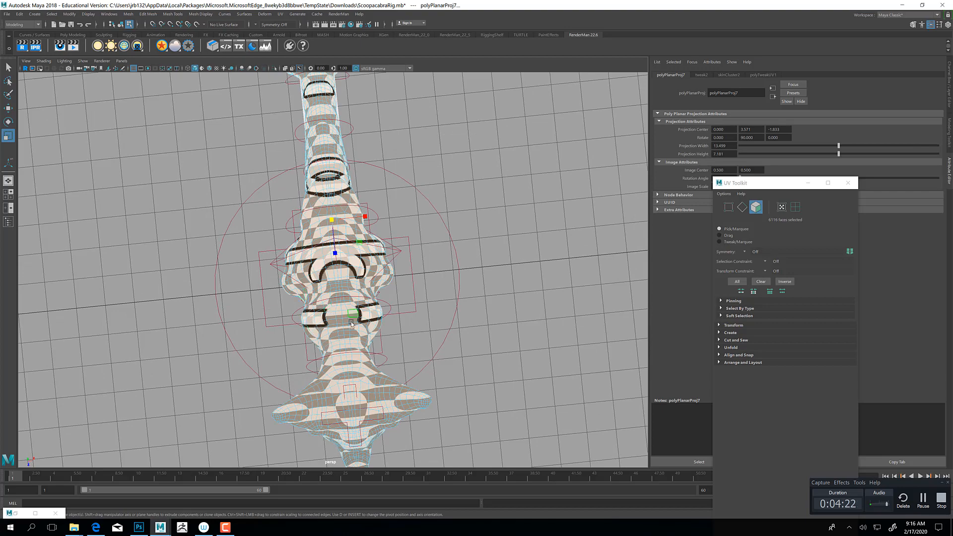
left_click_drag(356, 365, 372, 238, "alt")
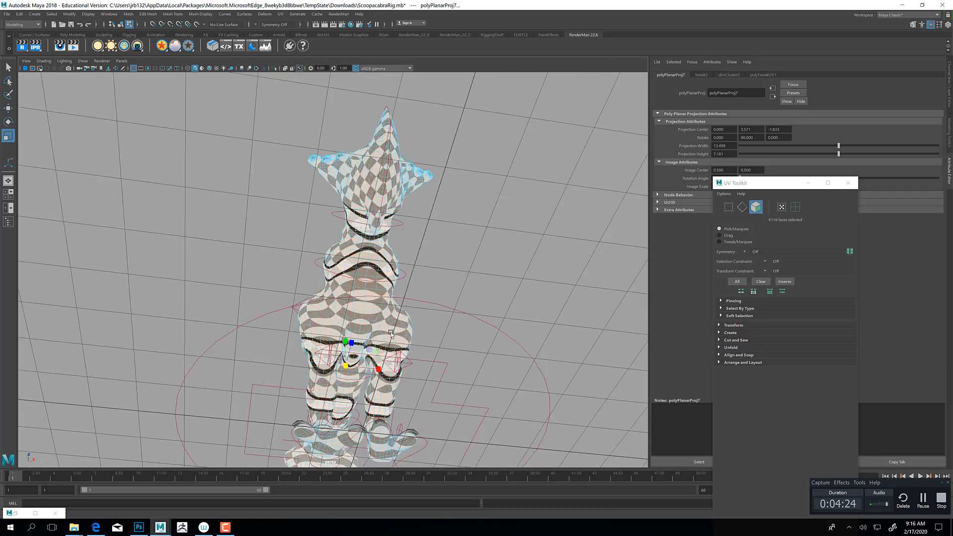
right_click_drag(372, 238, 563, 387, "alt")
middle_click_drag(564, 387, 463, 149, "alt")
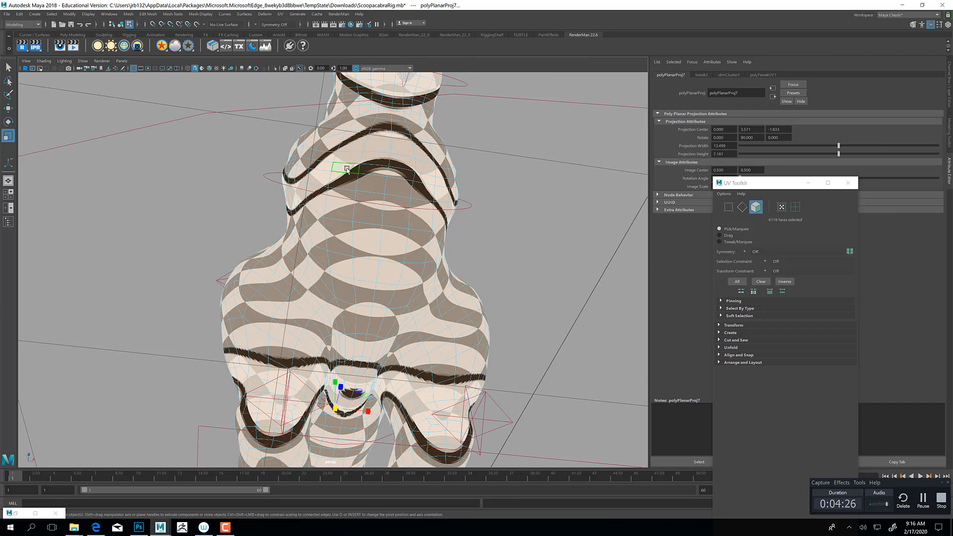
right_click_drag(347, 169, 347, 149)
double_click(392, 147)
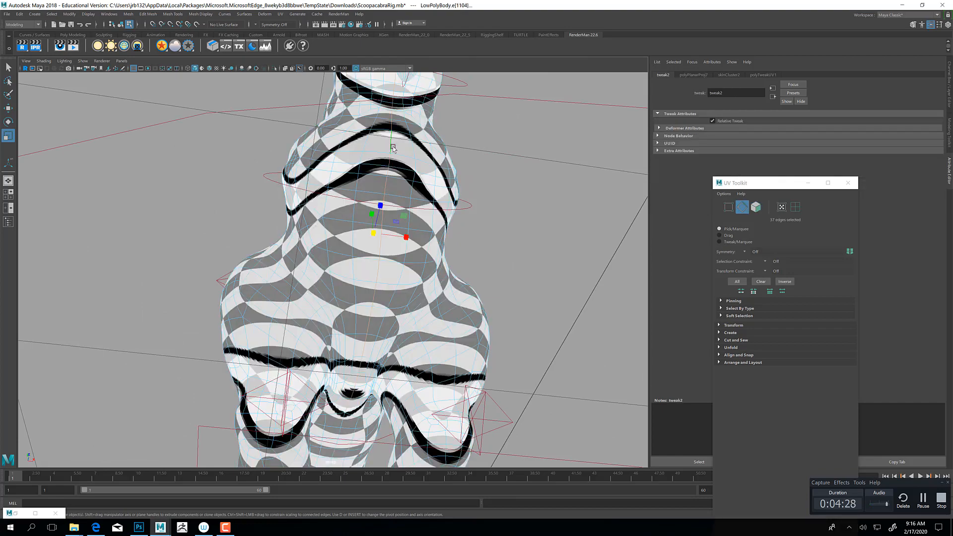
left_click_drag(374, 226, 459, 222, "alt")
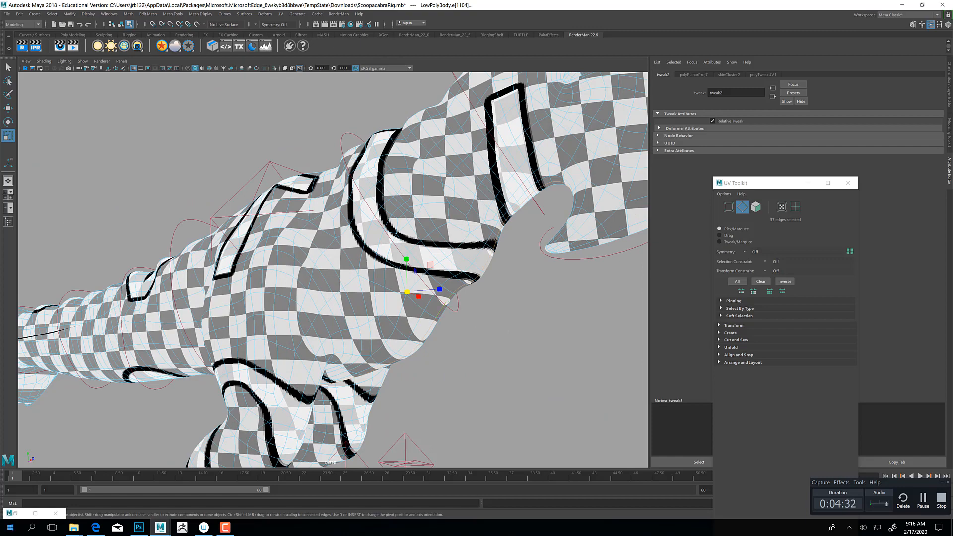
Turn off the checker map on the model and minimize the UV Editor again.
left_click(16, 513)
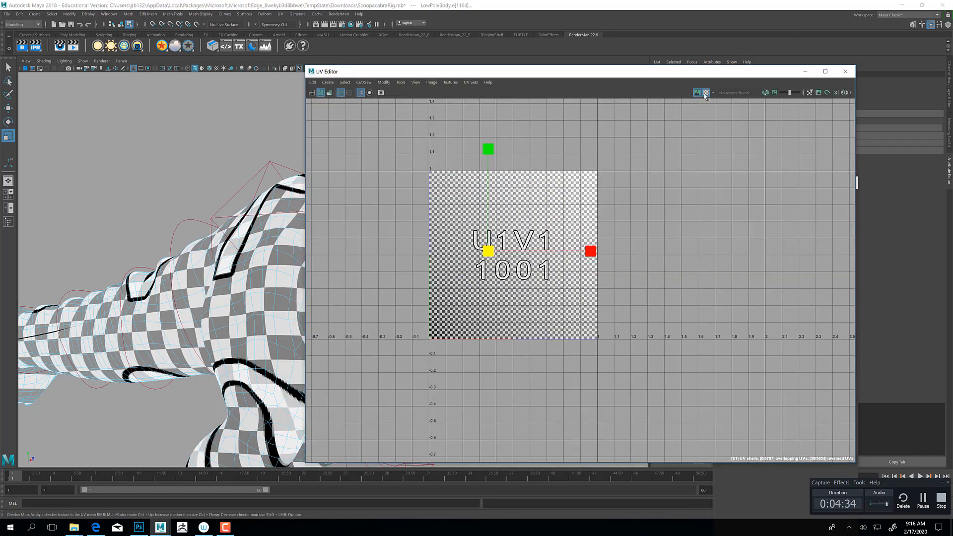
left_click(706, 92)
left_click(807, 73)
Extend the centre-line edge selection along the underside of the tail toward the tail fin.
left_click_drag(507, 184, 176, 250, "alt")
double_click(221, 244)
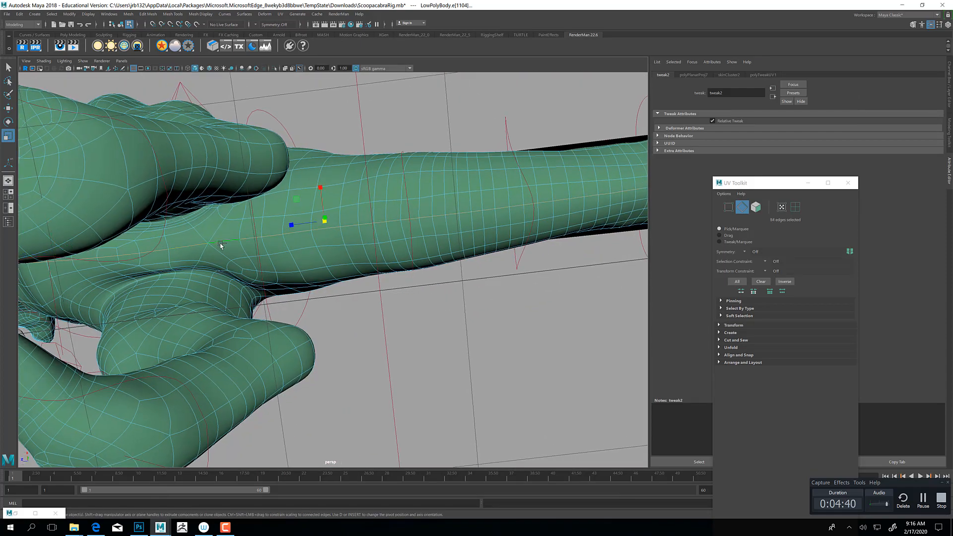
left_click_drag(540, 191, 308, 242, "alt")
middle_click_drag(308, 241, 388, 218, "alt")
right_click_drag(387, 219, 608, 253, "alt")
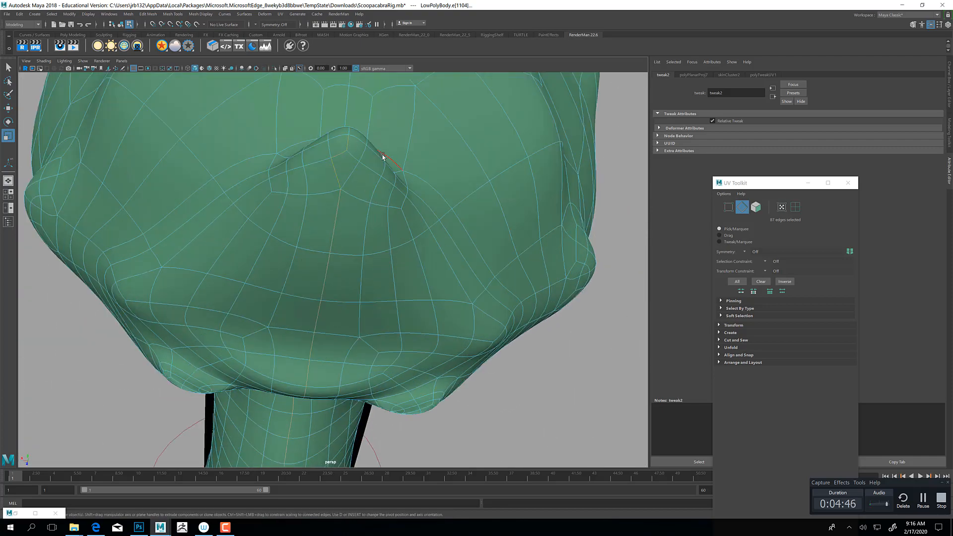
Add the centre-line edges running up the underside of the tail fin to the selection.
mouse_move(382, 156)
left_mouse_down("alt")
mouse_move(387, 312)
mouse_move(388, 158)
left_mouse_up("alt")
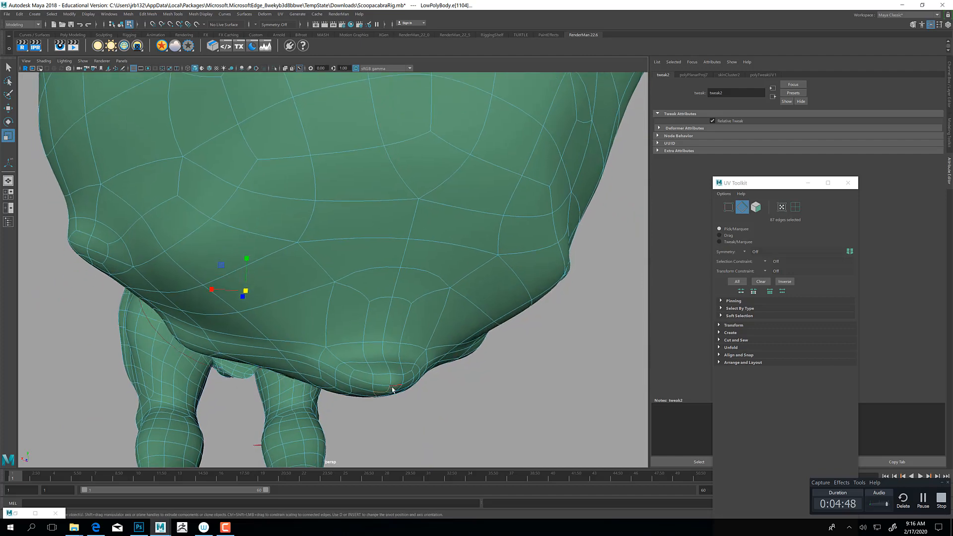
left_click(403, 188, "shift")
middle_click_drag(434, 174, 423, 253, "alt")
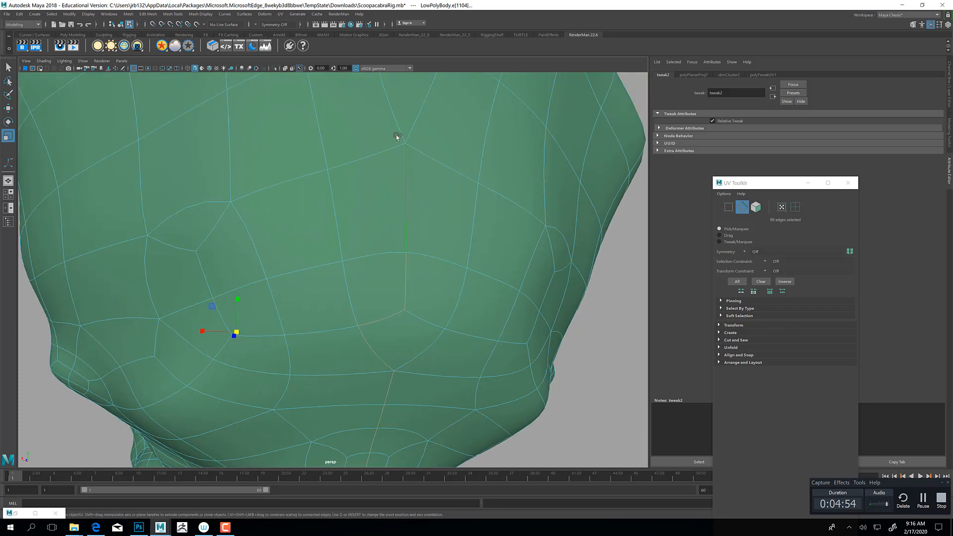
left_click_drag(400, 126, 434, 225, "alt")
left_click(422, 154, "shift")
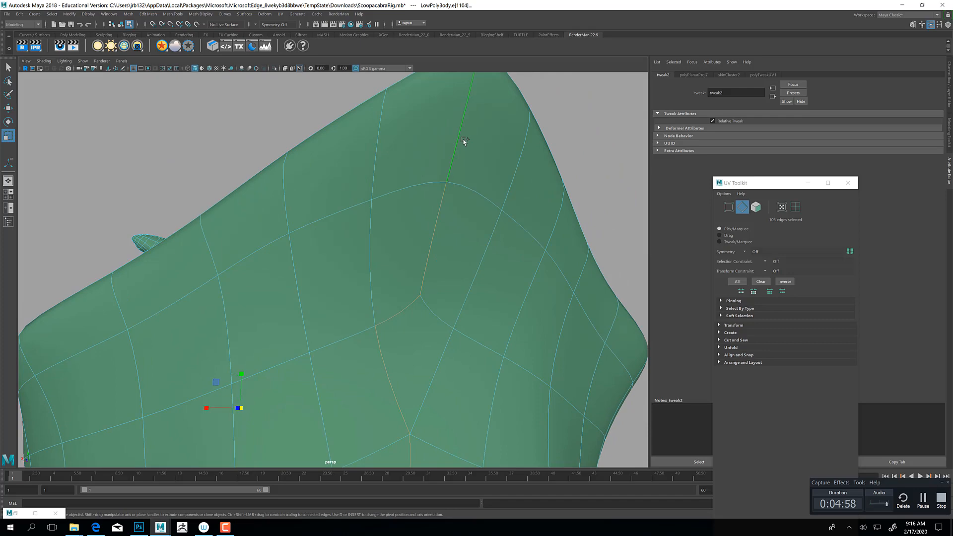
Continue the seam selection over the tail fin's rim and onto its upper side.
right_click_drag(464, 141, 404, 198, "alt")
left_click_drag(404, 198, 447, 259, "alt")
middle_click_drag(447, 259, 238, 228, "alt")
right_click_drag(239, 227, 552, 240, "alt")
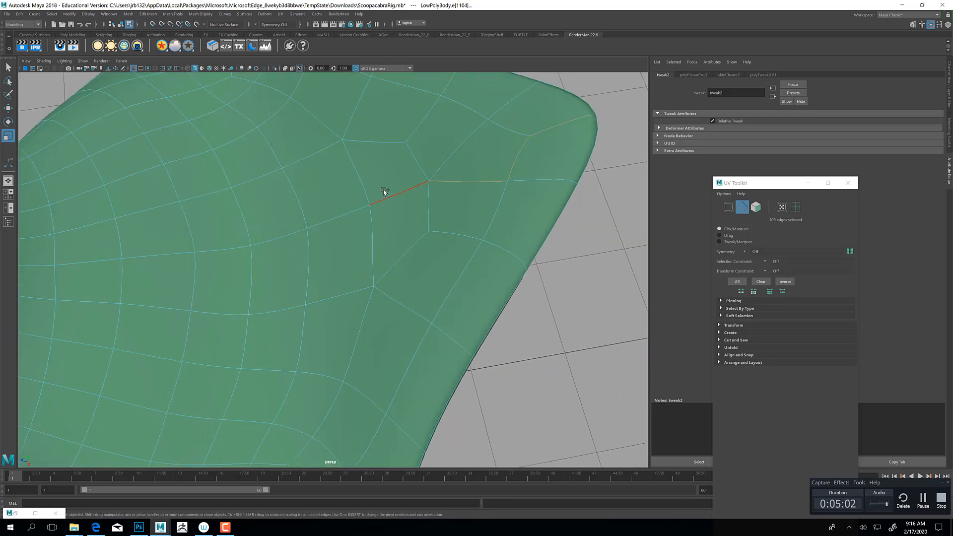
Add the centre-line edge loop along the top of the tail and back up to the head.
mouse_move(227, 263)
middle_mouse_down("alt")
mouse_move(241, 253)
mouse_move(638, 225)
middle_mouse_up("alt")
middle_click_drag(254, 288, 546, 239, "alt")
right_click_drag(547, 237, 385, 283, "alt")
middle_click_drag(181, 322, 488, 281, "alt")
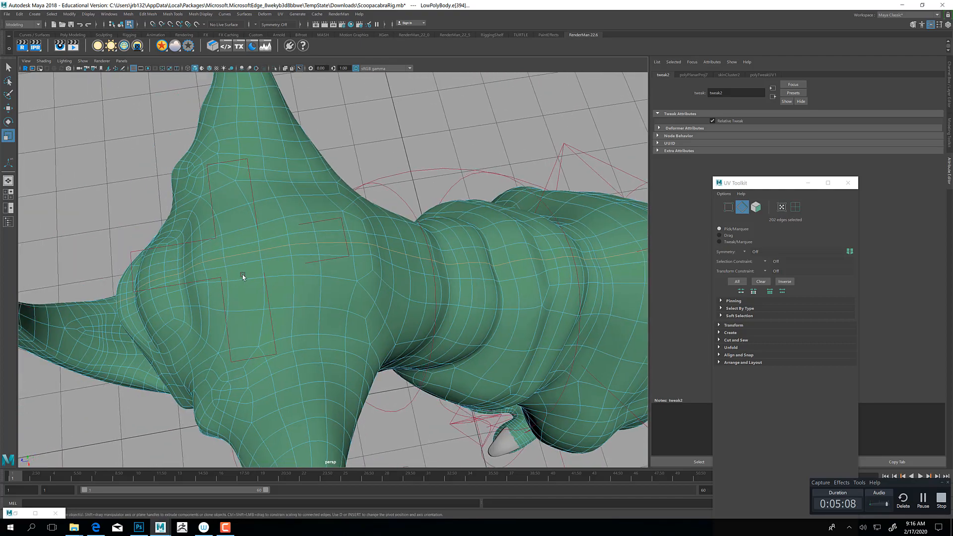
Extend the centre-line selection over the front of the head and into the mouth.
left_click_drag(242, 275, 287, 340, "alt")
right_click_drag(288, 341, 451, 311, "alt")
left_click_drag(452, 310, 415, 206, "alt")
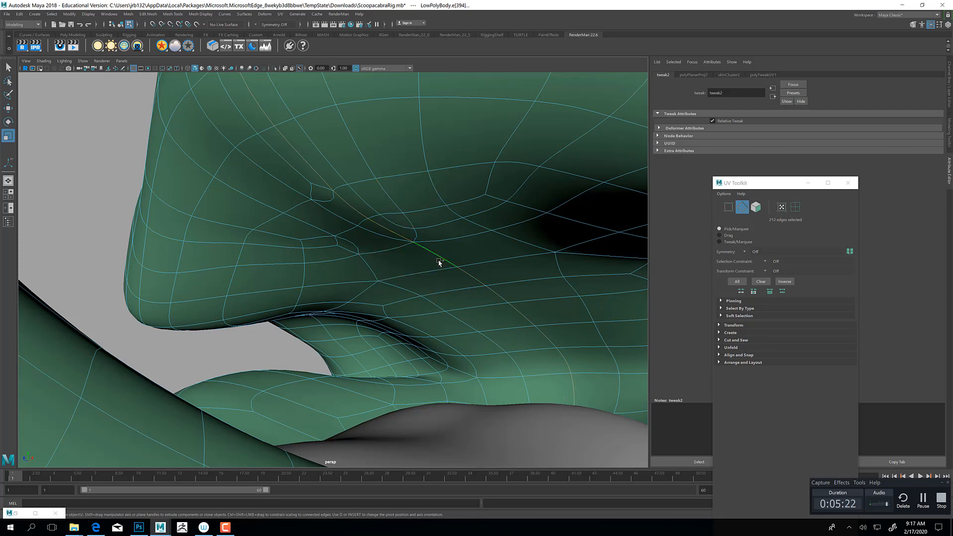
left_click_drag(494, 273, 392, 268, "alt")
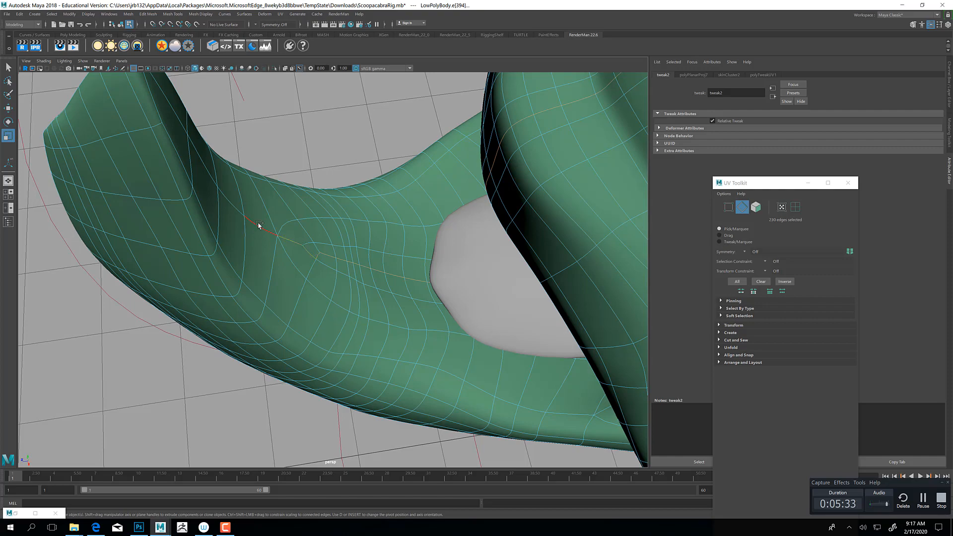
Continue the centre-line selection around the scoop-shaped lower jaw and down its outer side to the tip.
left_click_drag(259, 225, 342, 147, "alt")
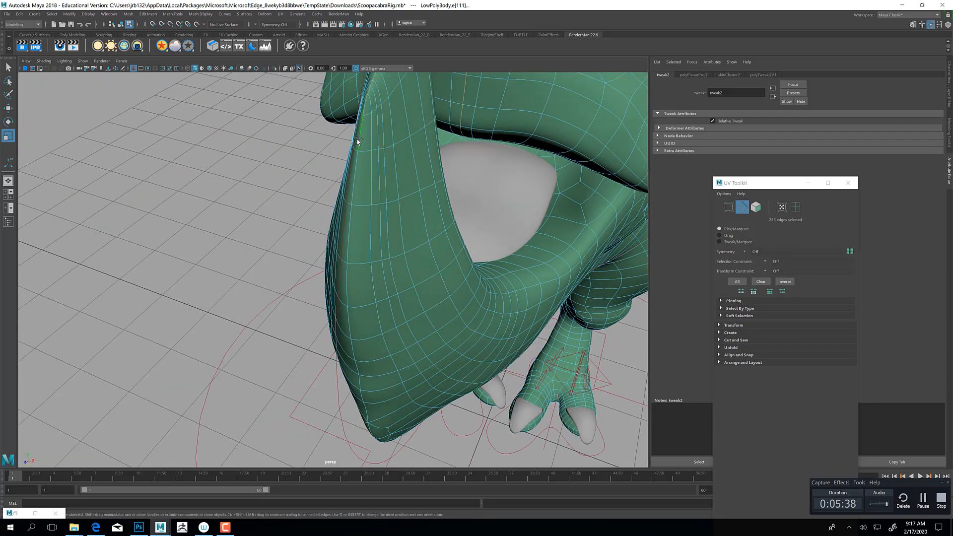
left_click_drag(369, 220, 368, 249, "alt")
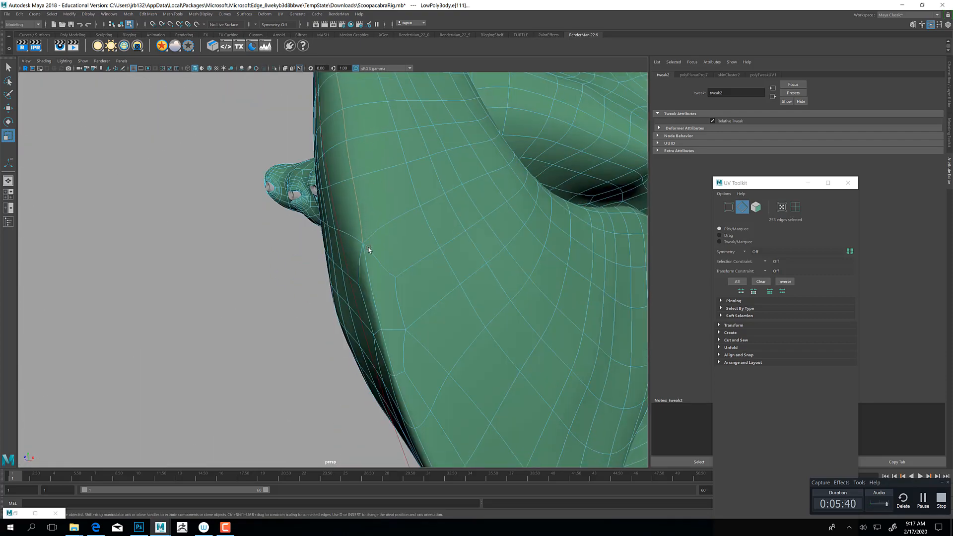
left_click_drag(404, 411, 394, 276, "alt")
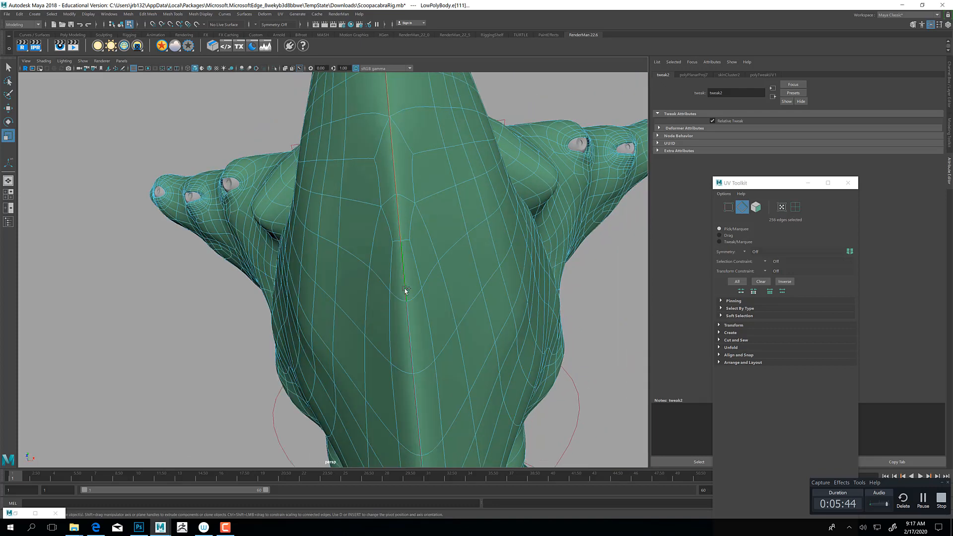
left_click_drag(460, 328, 437, 160, "alt")
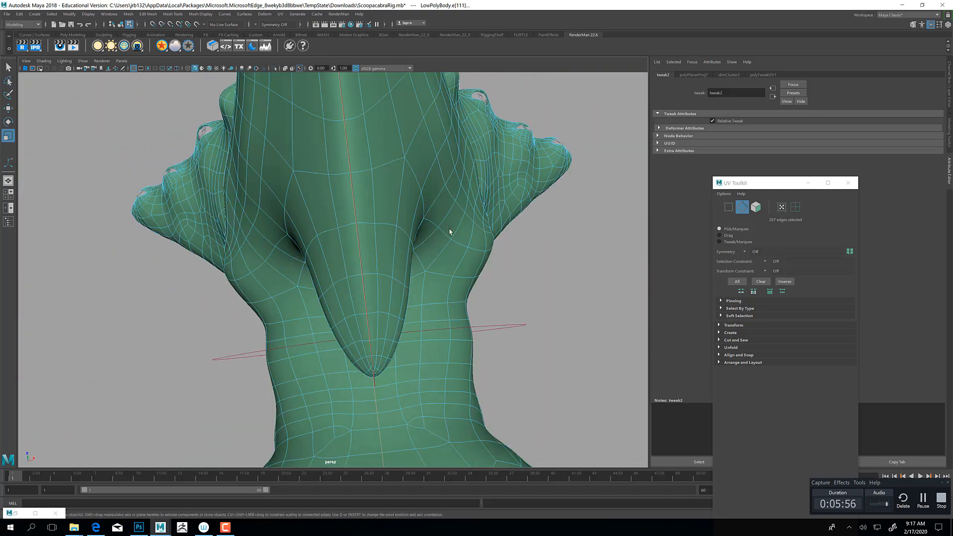
Find the gaps in the centre-line seam inside the mouth and add the missing edges around the grey inner piece.
key("4")
mouse_move(452, 224)
left_mouse_down("alt")
mouse_move(446, 230)
mouse_move(411, 175)
mouse_move(488, 334)
mouse_move(418, 302)
mouse_move(489, 265)
mouse_move(471, 275)
mouse_move(455, 266)
mouse_move(477, 278)
mouse_move(501, 270)
mouse_move(534, 303)
mouse_move(422, 347)
mouse_move(421, 295)
mouse_move(395, 296)
mouse_move(396, 276)
mouse_move(377, 268)
mouse_move(394, 279)
mouse_move(389, 291)
mouse_move(413, 289)
mouse_move(271, 329)
left_mouse_up("alt")
key("5")
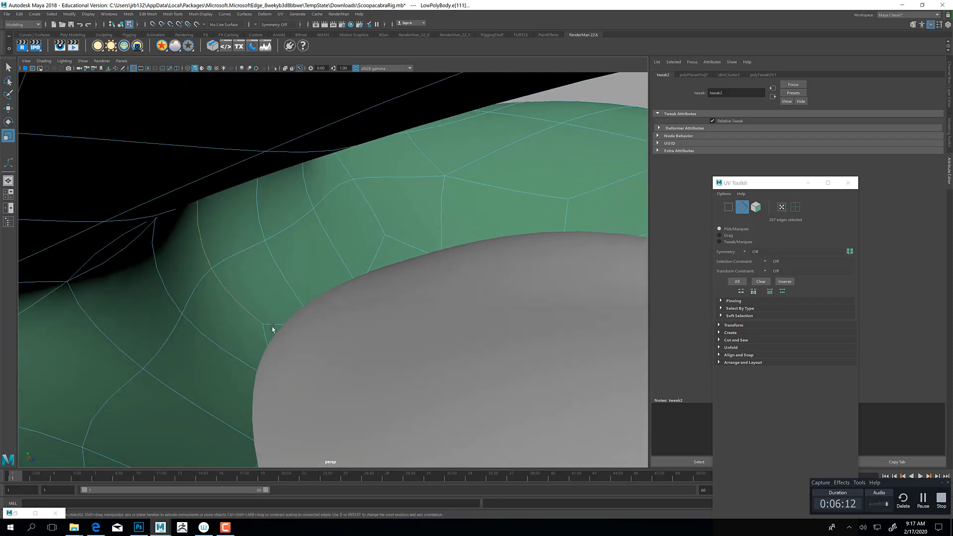
left_click_drag(368, 337, 276, 330, "alt")
right_click_drag(276, 330, 396, 324, "alt")
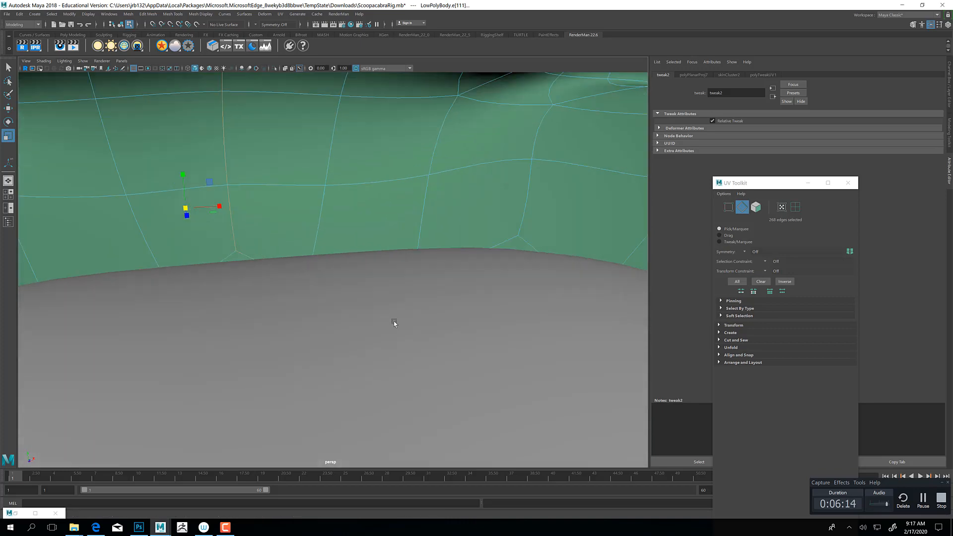
left_click_drag(395, 323, 367, 318, "alt")
right_click_drag(367, 318, 346, 316, "alt")
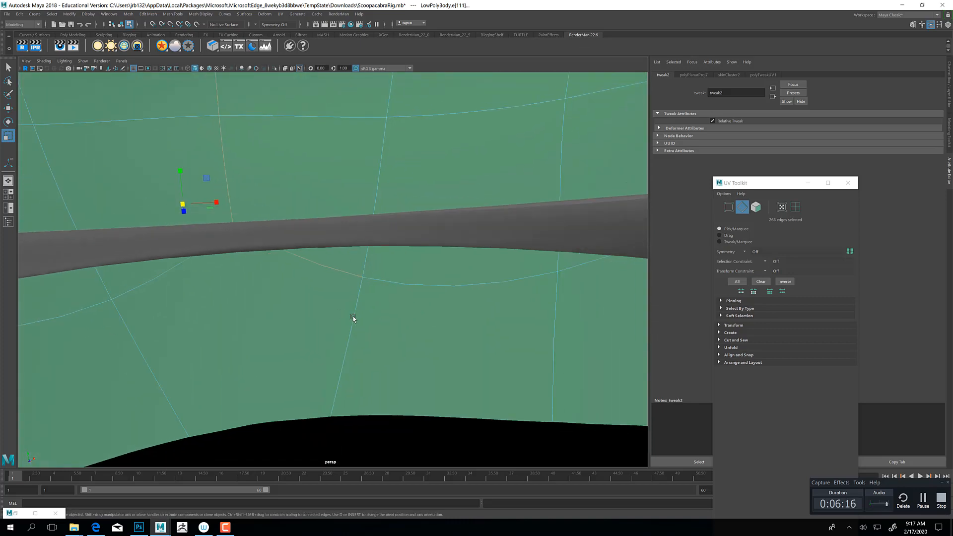
left_click(356, 318, "shift")
left_click_drag(354, 362, 358, 279, "alt")
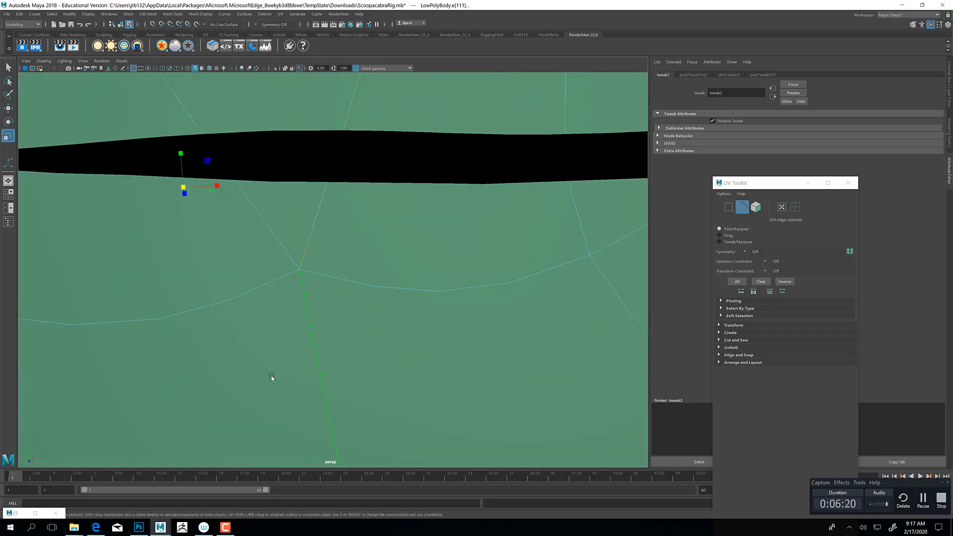
scroll(272, 377, "down", 15)
left_click_drag(355, 330, 501, 322, "alt")
Restore the UV Editor and bring the UV Toolkit back into view.
left_click(15, 514)
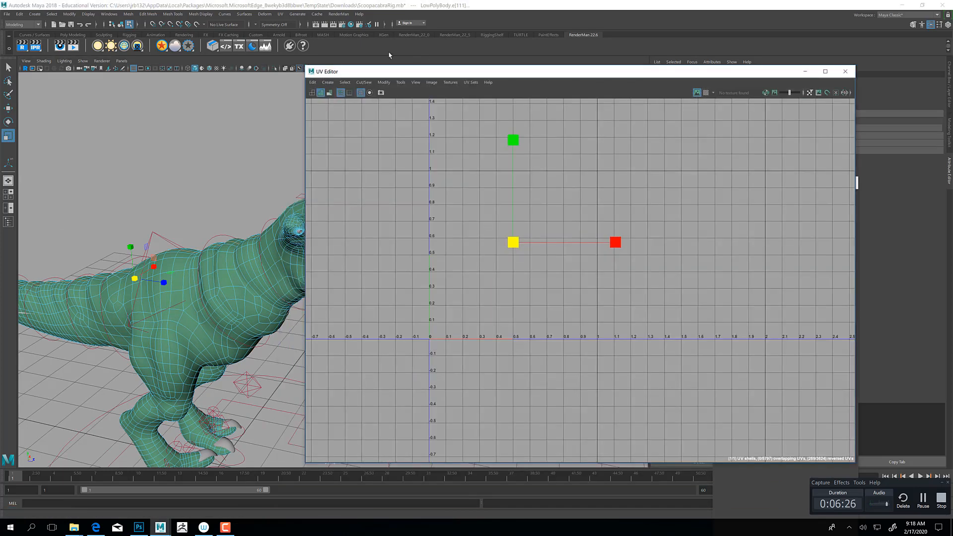
left_click(281, 14)
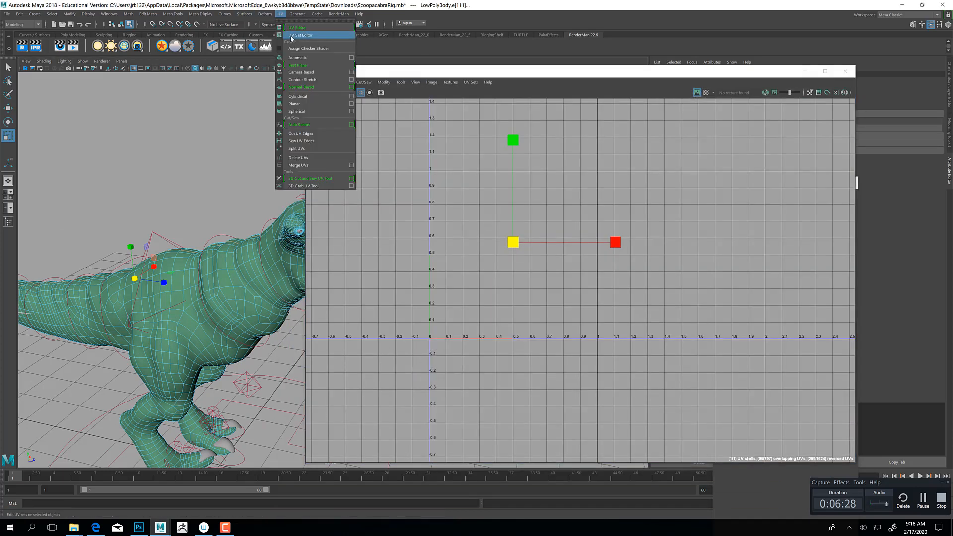
left_click(418, 77)
left_click(400, 82)
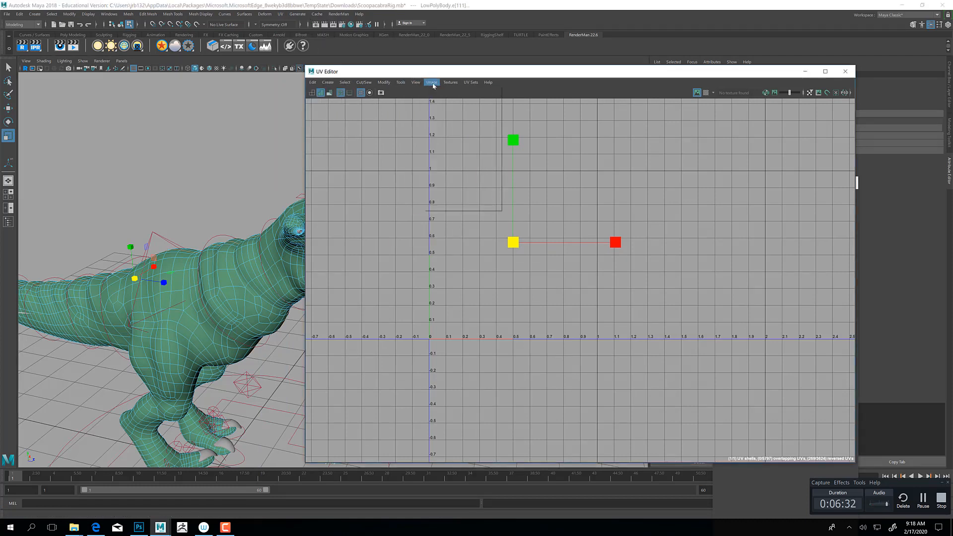
mouse_move(454, 84)
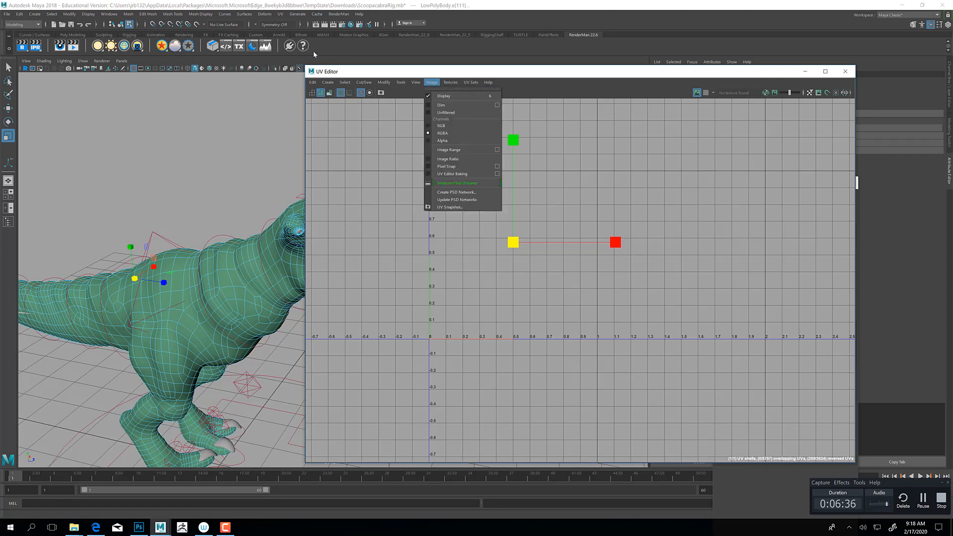
left_click(281, 15)
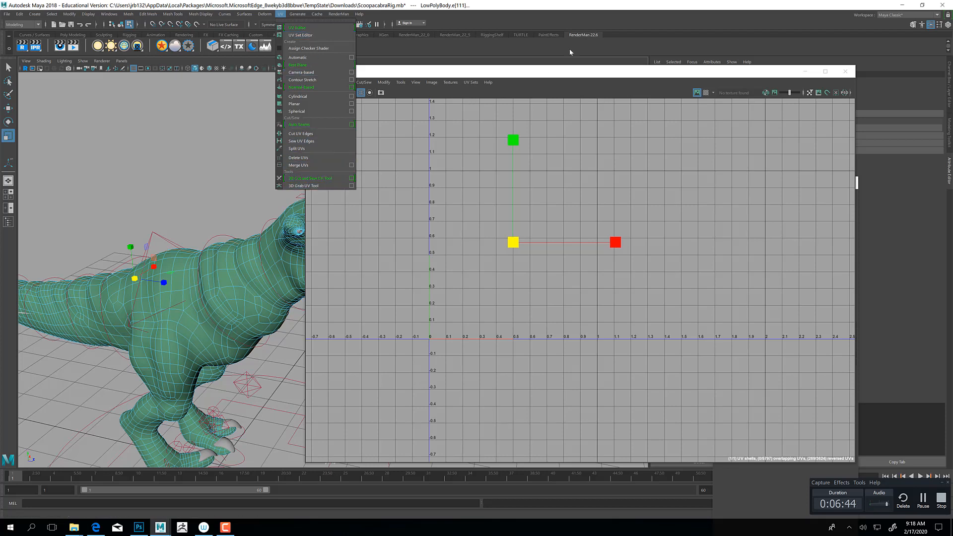
left_click(572, 74)
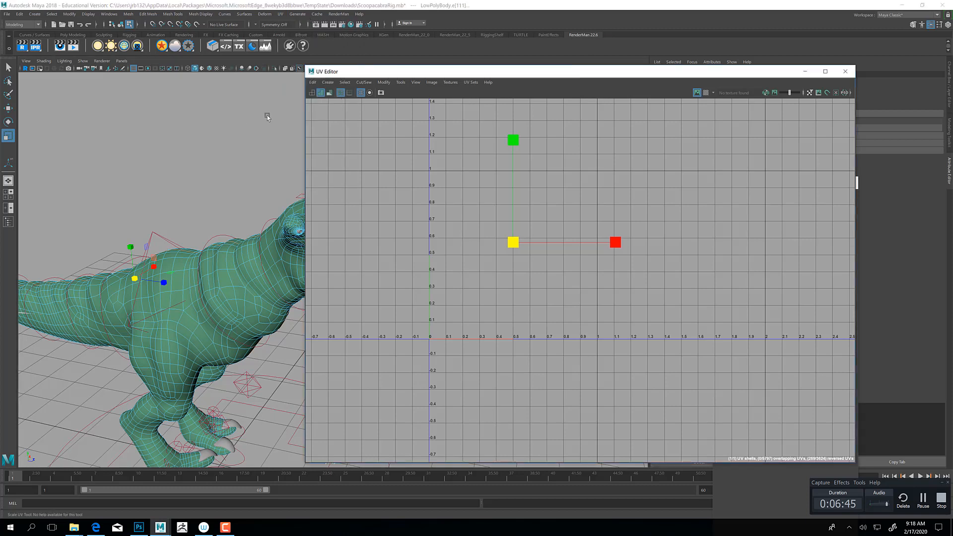
left_click(400, 83)
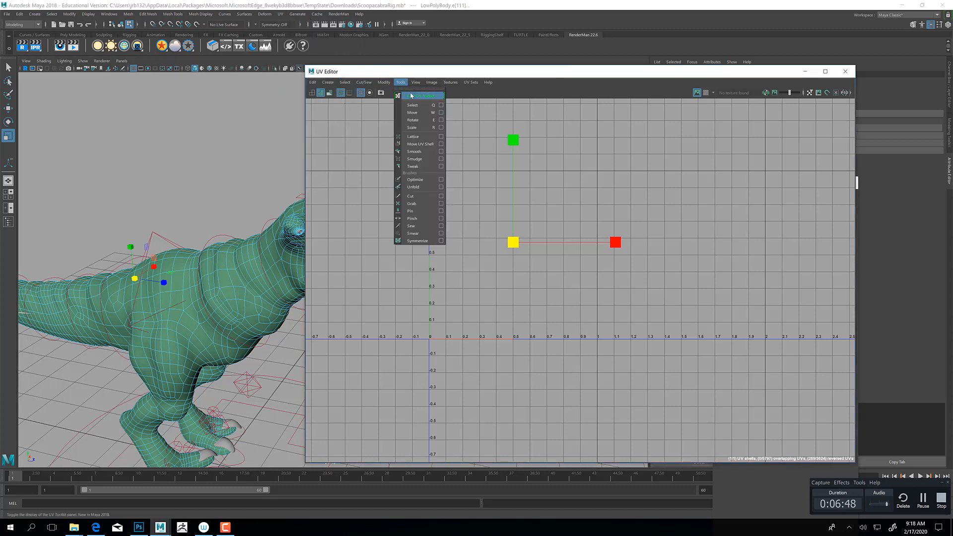
left_click(412, 96)
left_click(400, 83)
left_click(408, 97)
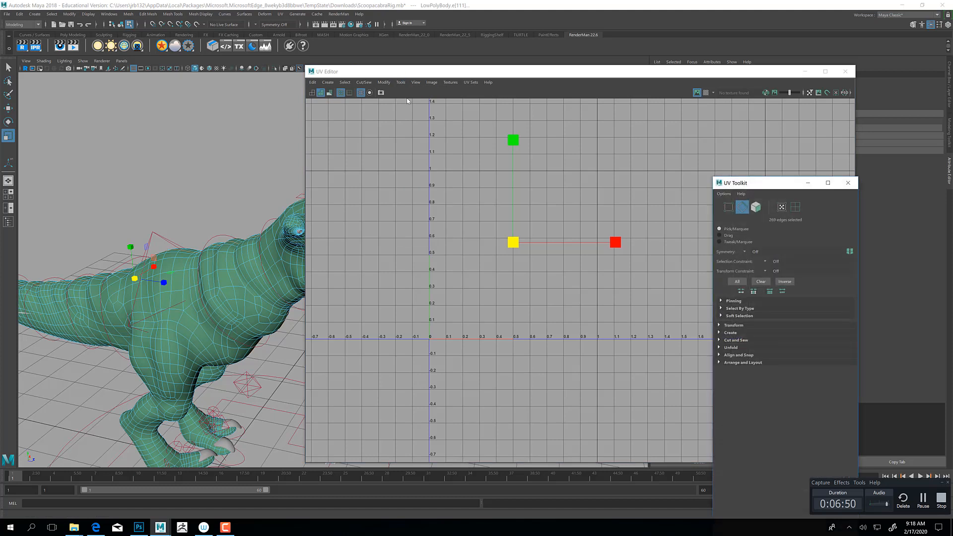
Dock the UV Toolkit beside the UV Editor and cut the UVs along the selected centre-line edges.
left_click_drag(757, 185, 854, 115)
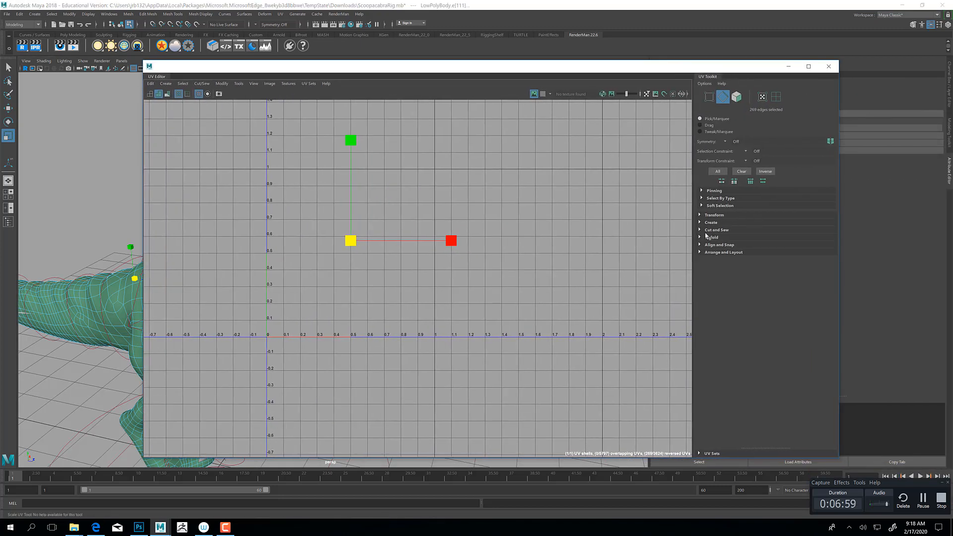
left_click(700, 231)
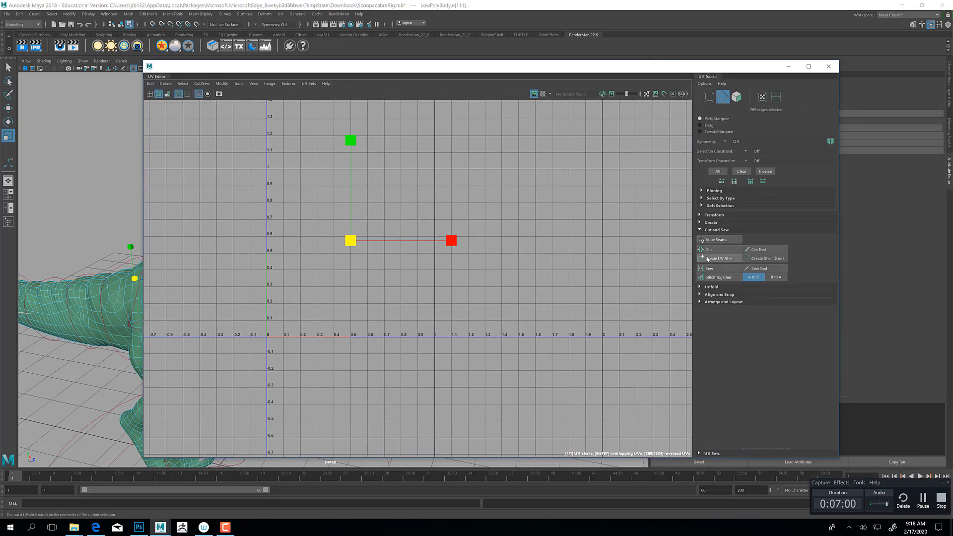
left_click(713, 250)
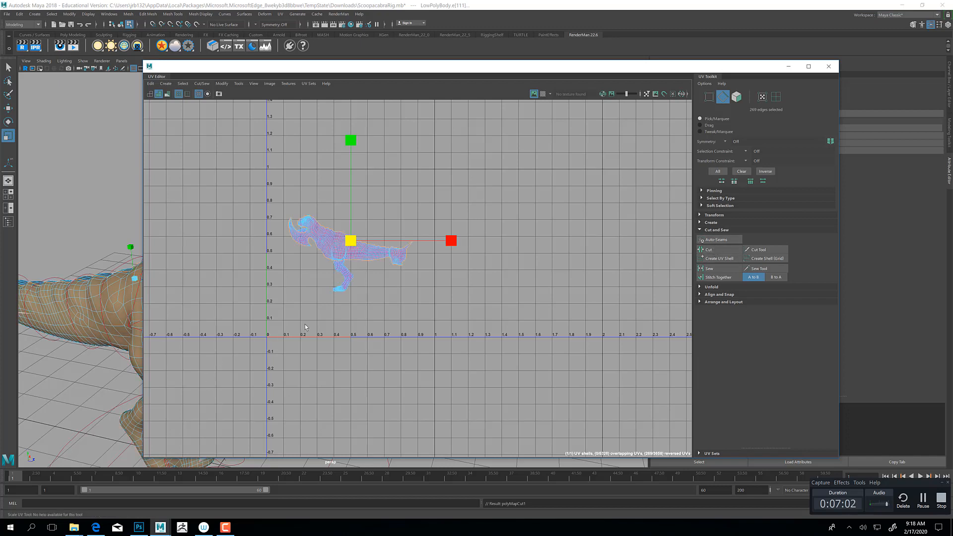
Select all UVs of the body shell and move them slightly down in UV space.
middle_click_drag(373, 314, 450, 317, "alt")
right_click_drag(450, 317, 490, 70, "alt")
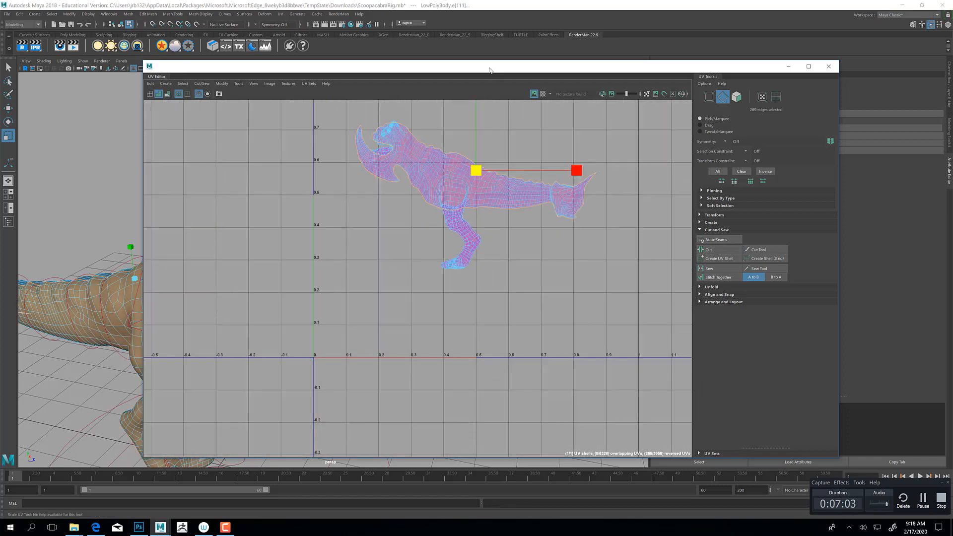
right_click_drag(431, 172, 460, 172)
double_click(437, 179)
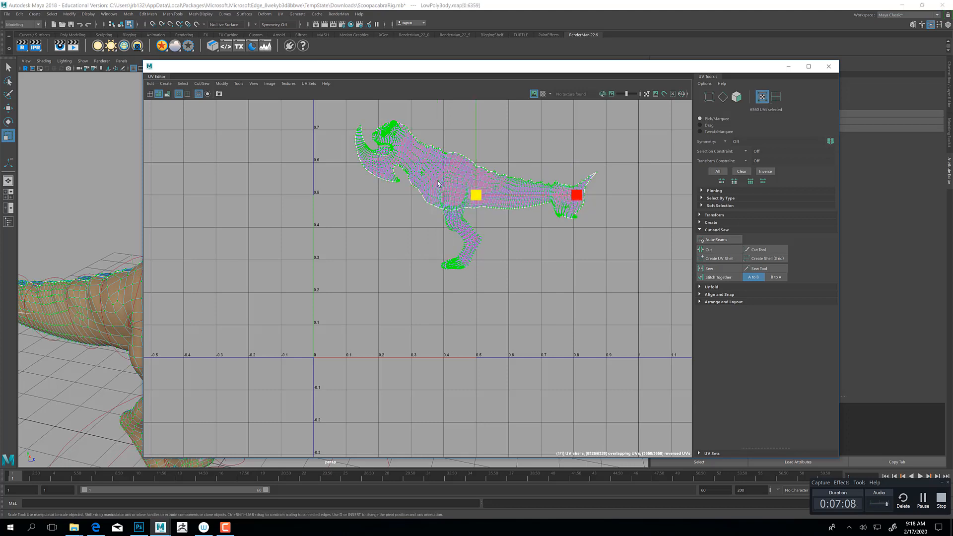
key("w")
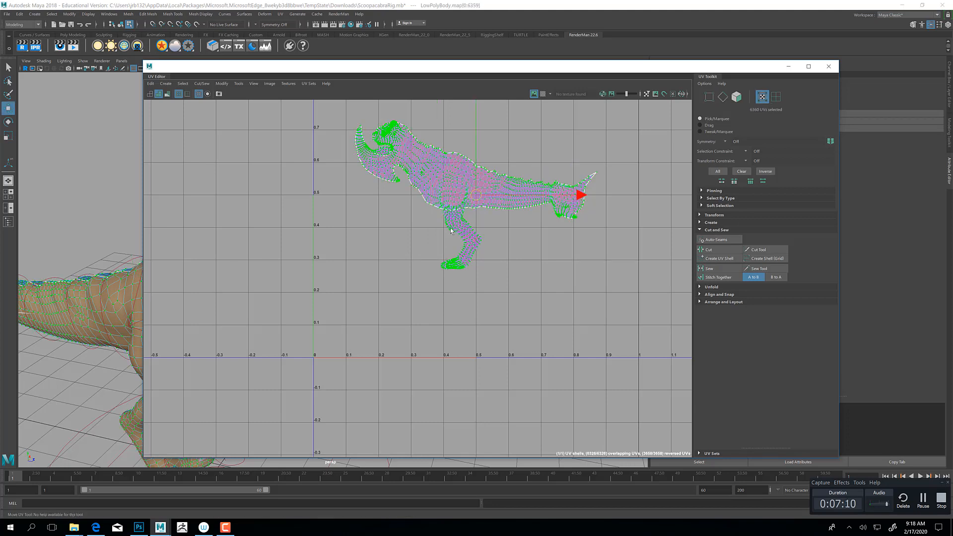
mouse_move(450, 227)
left_mouse_down()
mouse_move(456, 235)
mouse_move(467, 218)
mouse_move(448, 167)
mouse_move(485, 204)
mouse_move(443, 239)
left_mouse_up()
Minimize the UV Editor, return to edge selection and select a centre-line edge on the creature's back.
left_click(788, 65)
left_click_drag(573, 135, 179, 287, "alt")
right_click_drag(179, 287, 397, 300, "alt")
right_click_drag(296, 219, 296, 199)
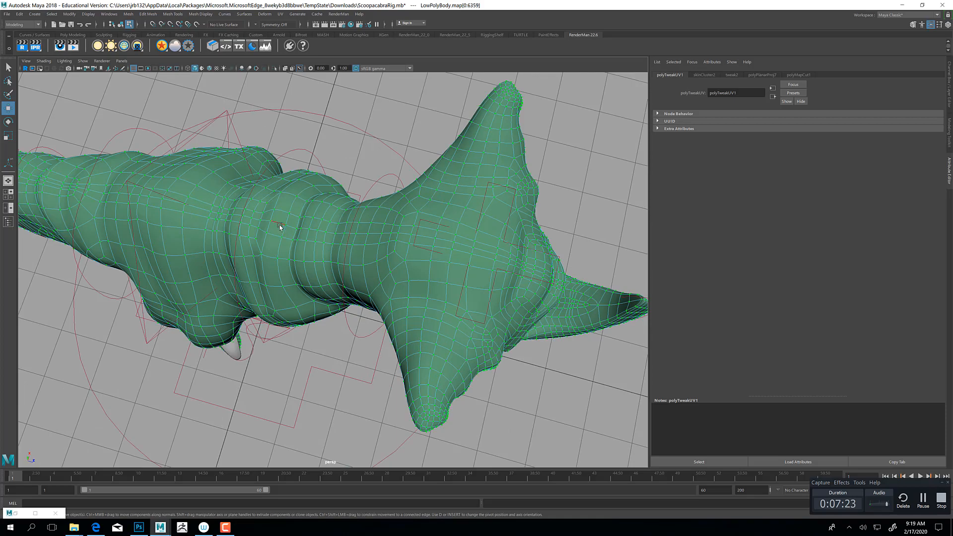
left_click(280, 226)
Select the edge loop around the creature's neck, just behind the head.
left_click_drag(268, 263, 245, 298, "alt")
left_click_drag(428, 369, 391, 294, "alt")
right_click_drag(391, 295, 453, 314, "alt")
left_click_drag(453, 315, 448, 255, "alt")
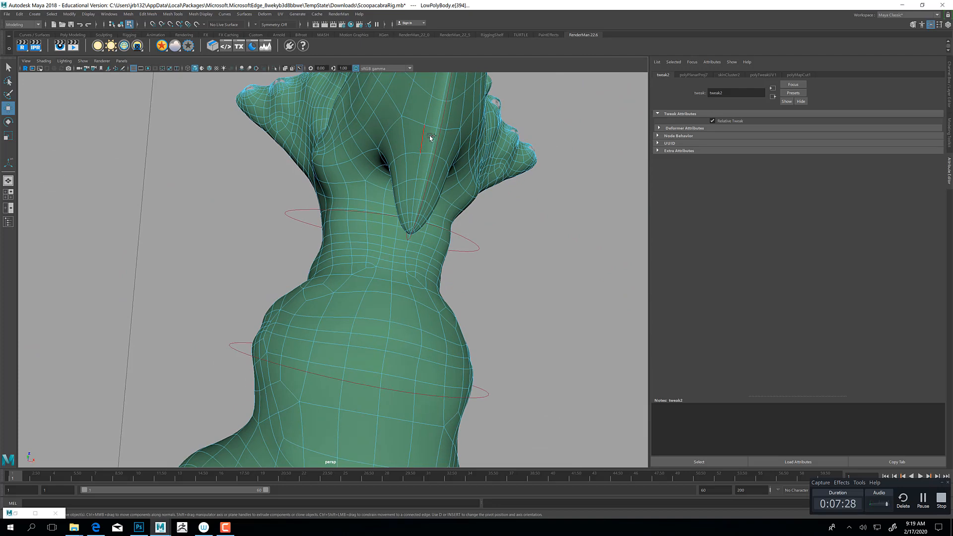
left_click_drag(395, 237, 368, 255, "alt")
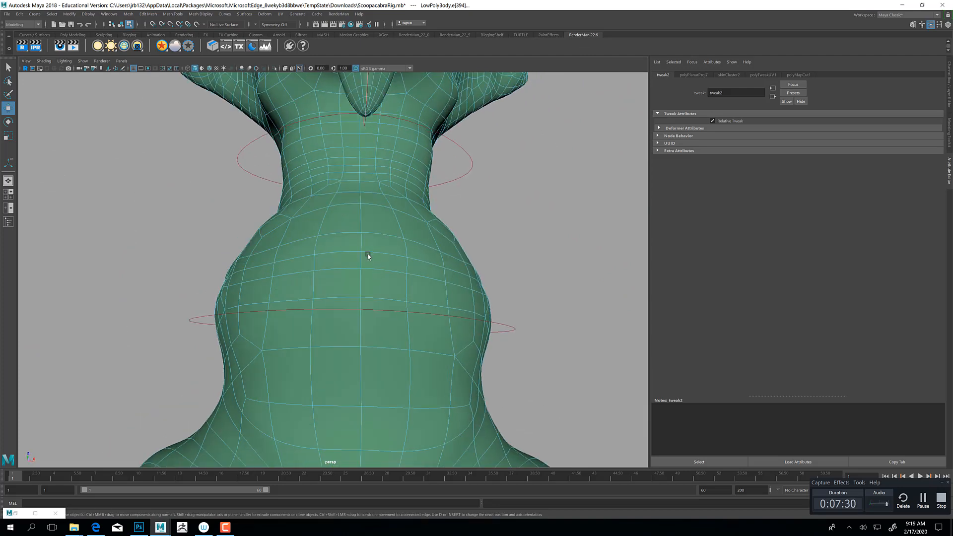
left_click_drag(327, 284, 354, 256, "alt")
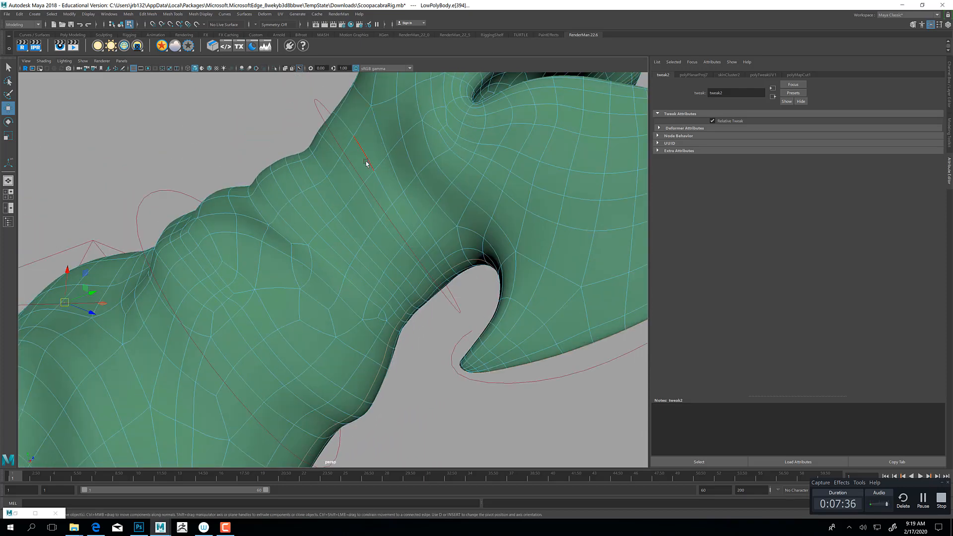
left_click(367, 163)
left_click_drag(368, 139, 338, 80, "alt")
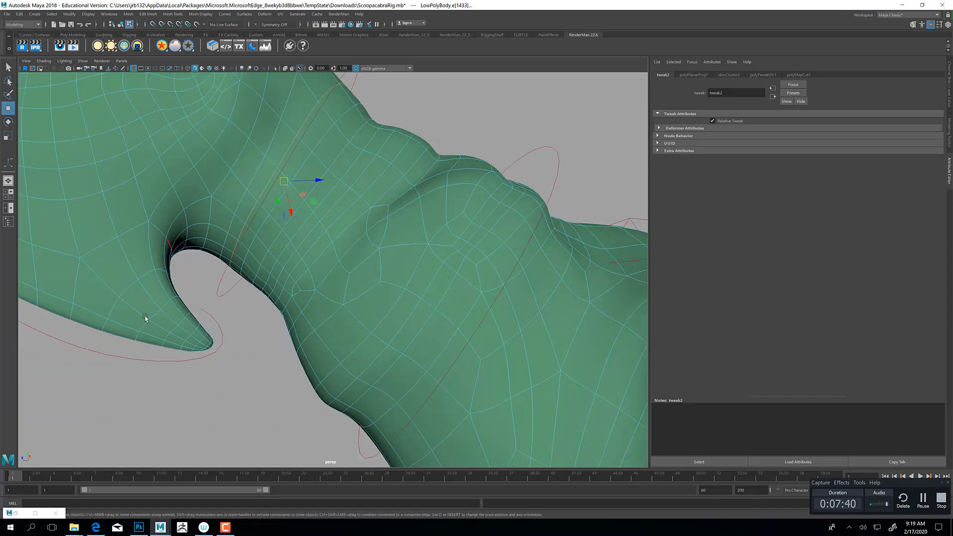
Restore the UV Editor, cut the UVs along the selected neck loop, and move the head shell up and away from the body.
left_click(15, 513)
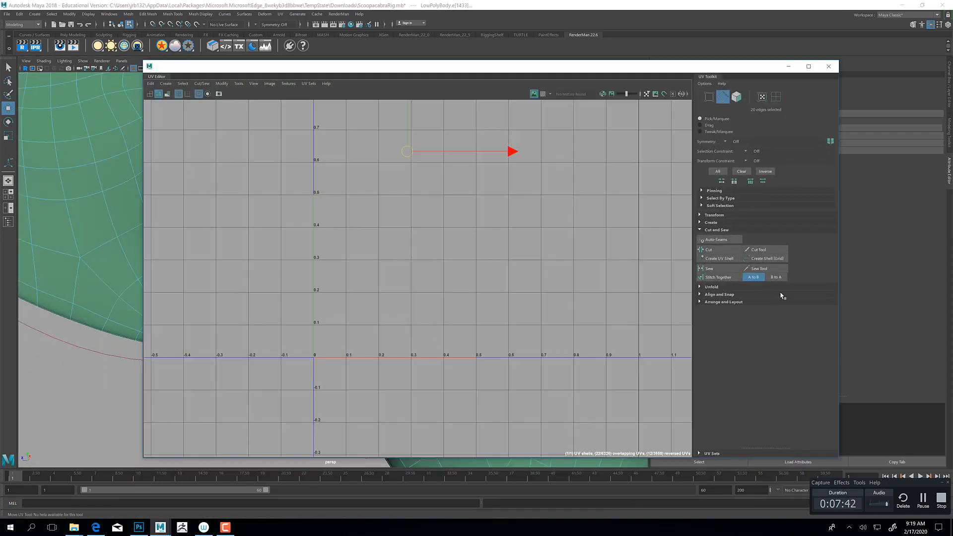
left_click(708, 249)
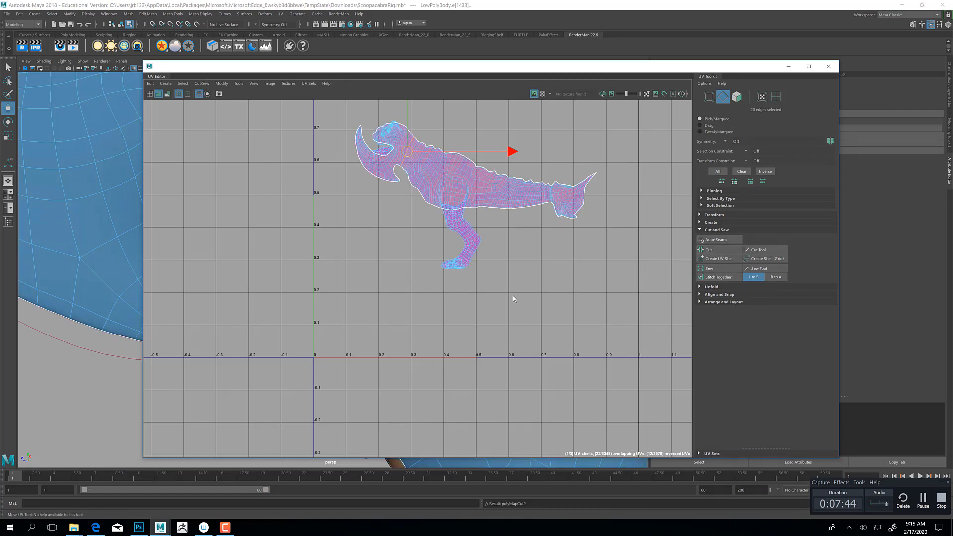
middle_click_drag(486, 270, 511, 356, "alt")
right_click_drag(293, 184, 328, 193, "alt")
right_click_drag(416, 200, 445, 201)
double_click(409, 206)
left_click(405, 228)
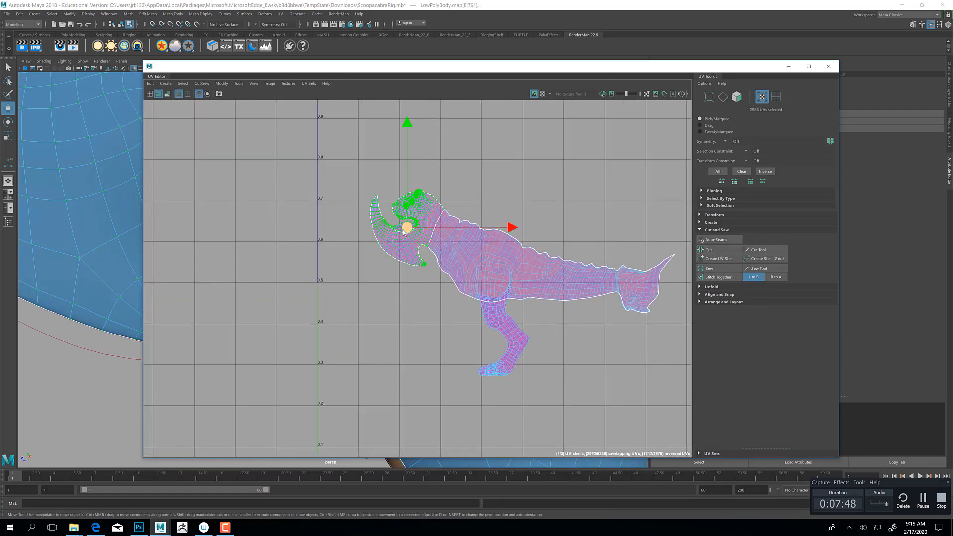
left_click_drag(406, 228, 294, 176)
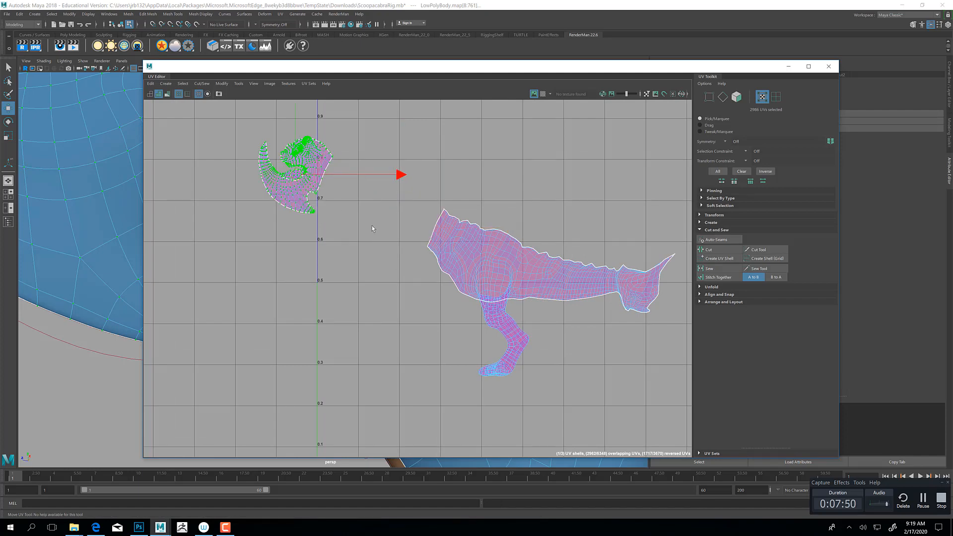
Select one body-half shell, move it sideways clear of the other half, and minimize the UV Editor.
double_click(460, 252)
left_click_drag(551, 294, 310, 297)
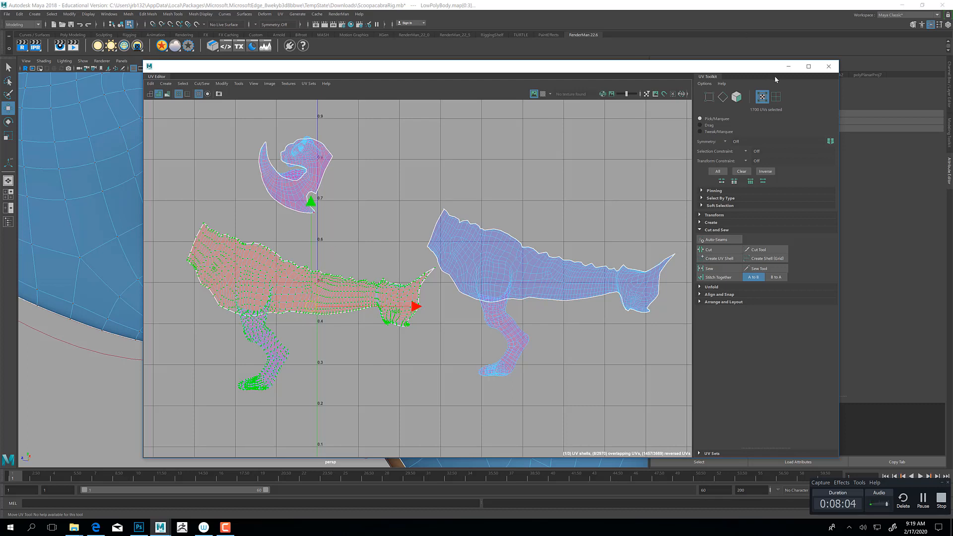
left_click(789, 66)
Return to edge selection and select the edge loop around the top of a leg where it joins the body.
scroll(278, 232, "down", 10)
middle_click_drag(457, 371, 343, 269, "alt")
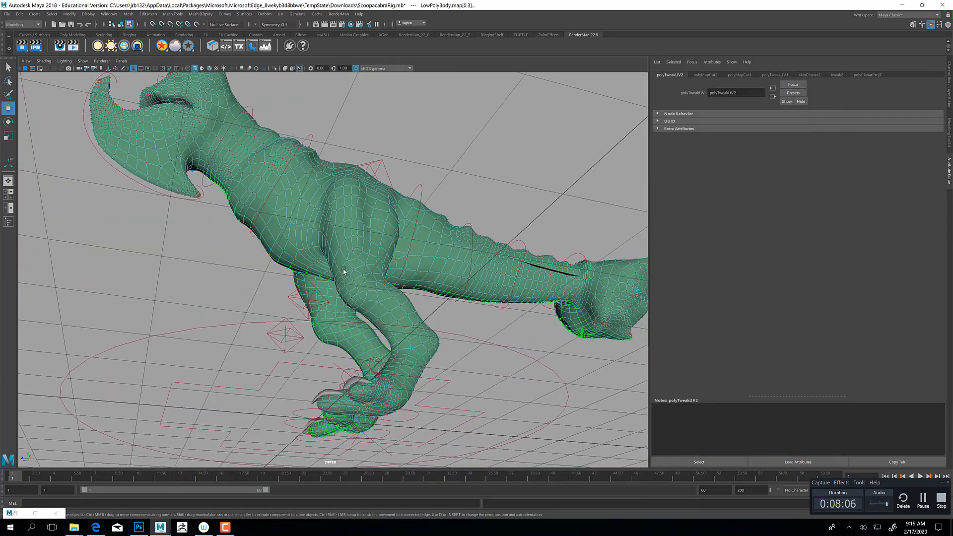
scroll(343, 272, "up", 6)
left_click_drag(344, 272, 531, 276, "alt")
left_click_drag(402, 272, 219, 206, "alt")
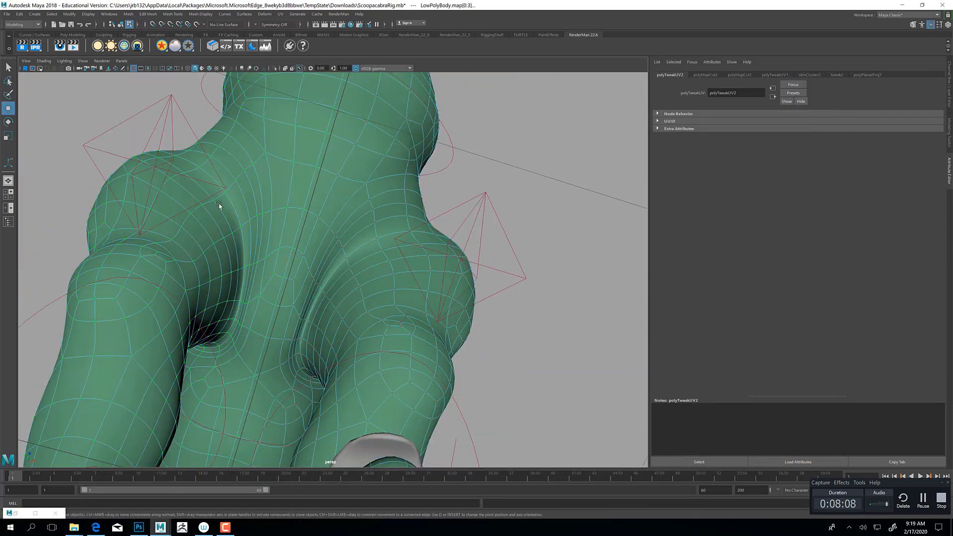
right_click_drag(236, 198, 236, 164)
left_click_drag(229, 204, 217, 302, "alt")
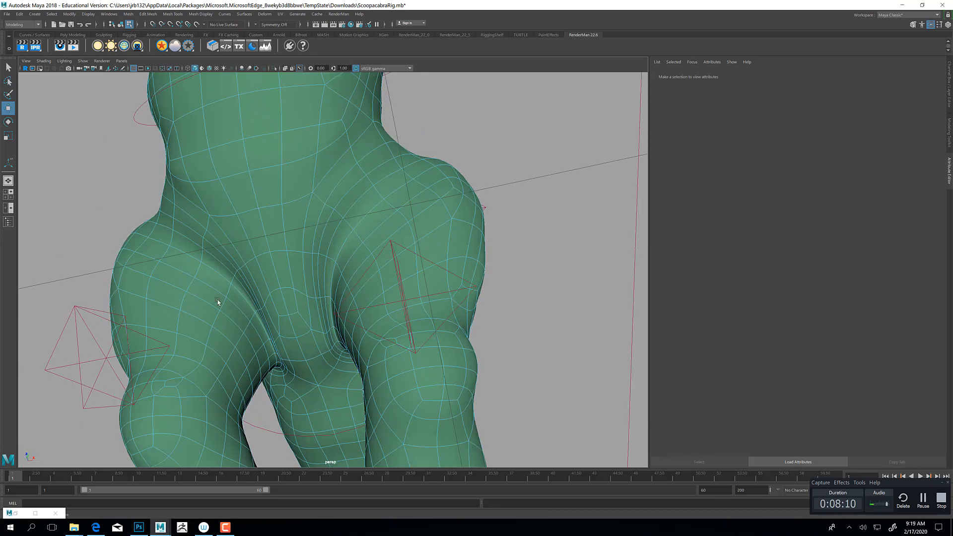
right_click_drag(217, 302, 356, 261, "alt")
left_click_drag(355, 262, 251, 215, "alt")
left_click(248, 217)
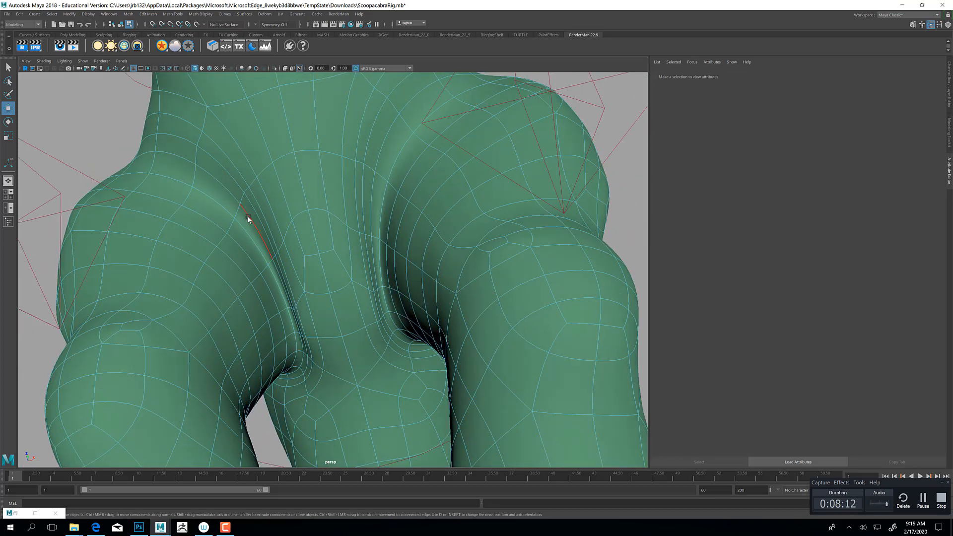
left_click(249, 219)
left_click_drag(383, 195, 328, 259, "alt")
left_click(390, 155)
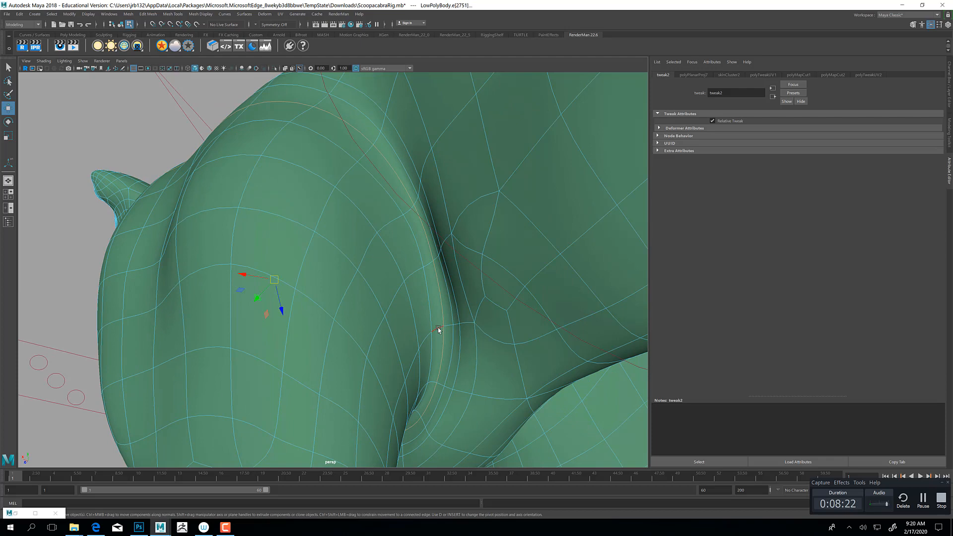
Complete the selection of matching edge loops around the tops of both legs, checking them from the sides and underneath.
left_click_drag(440, 330, 402, 320, "alt")
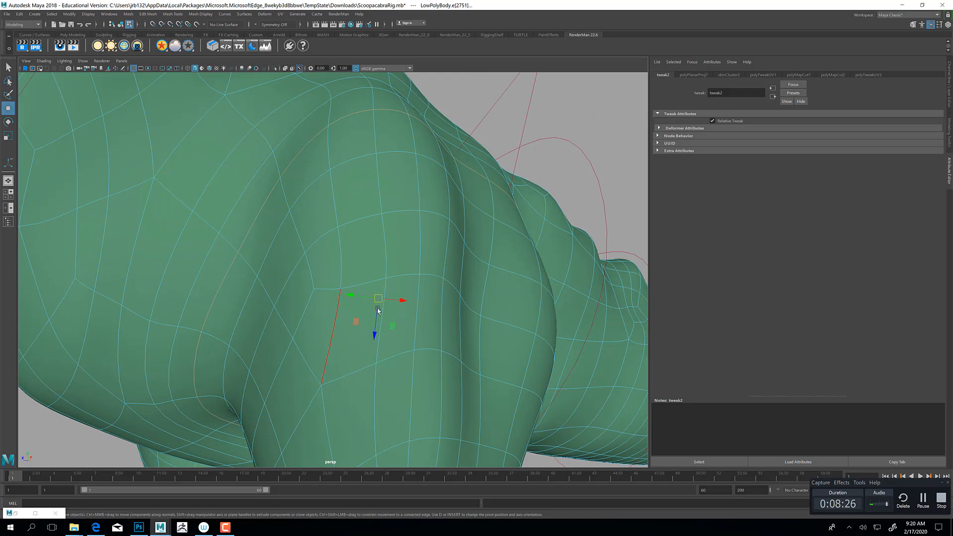
left_click_drag(297, 277, 340, 330, "alt")
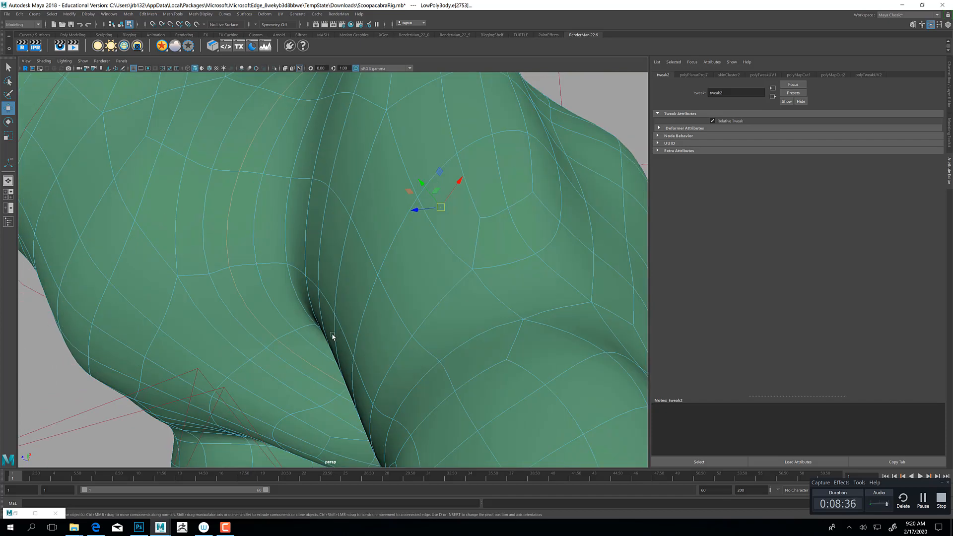
right_click_drag(388, 264, 302, 248, "alt")
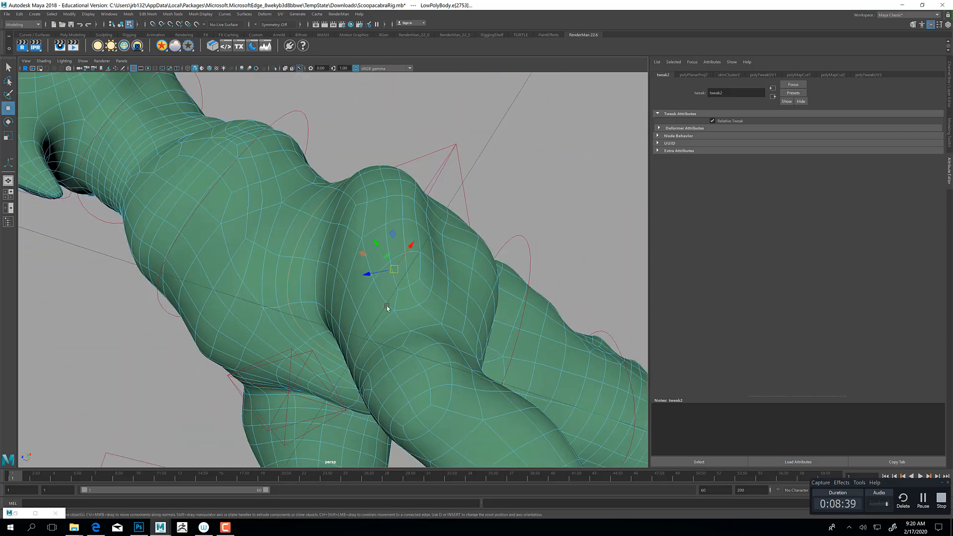
mouse_move(387, 308)
left_mouse_down("alt")
mouse_move(400, 281)
mouse_move(411, 306)
mouse_move(373, 284)
mouse_move(391, 293)
left_mouse_up("alt")
right_click_drag(391, 293, 422, 285, "alt")
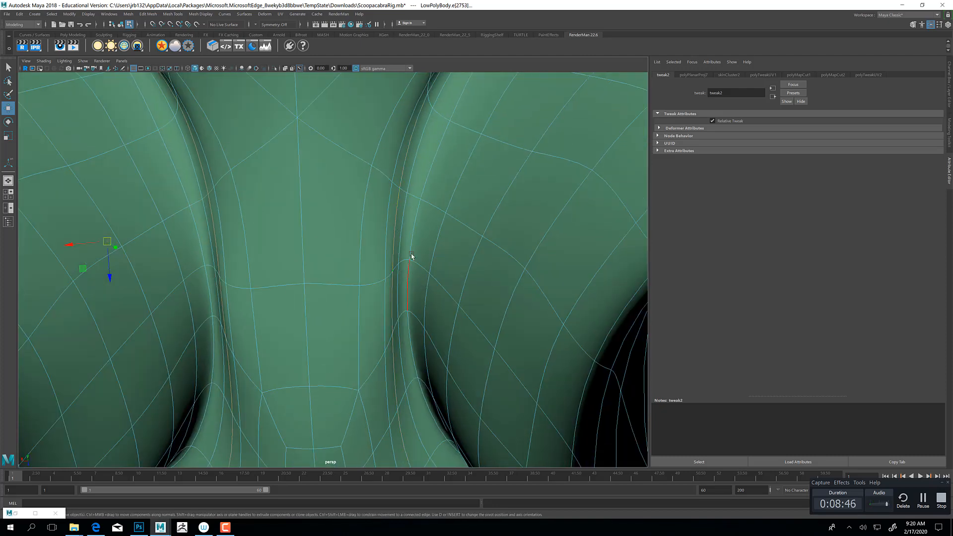
right_click_drag(410, 257, 355, 211, "alt")
left_click_drag(370, 226, 365, 318, "alt")
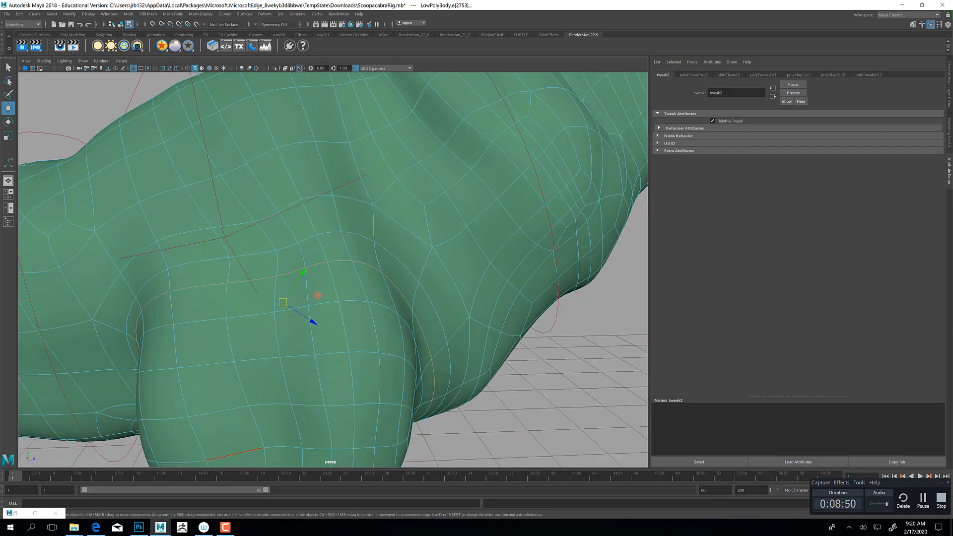
Restore the UV Editor, cut the UVs along the leg loops, and move the first leg shell up above the bodies.
left_click(30, 515)
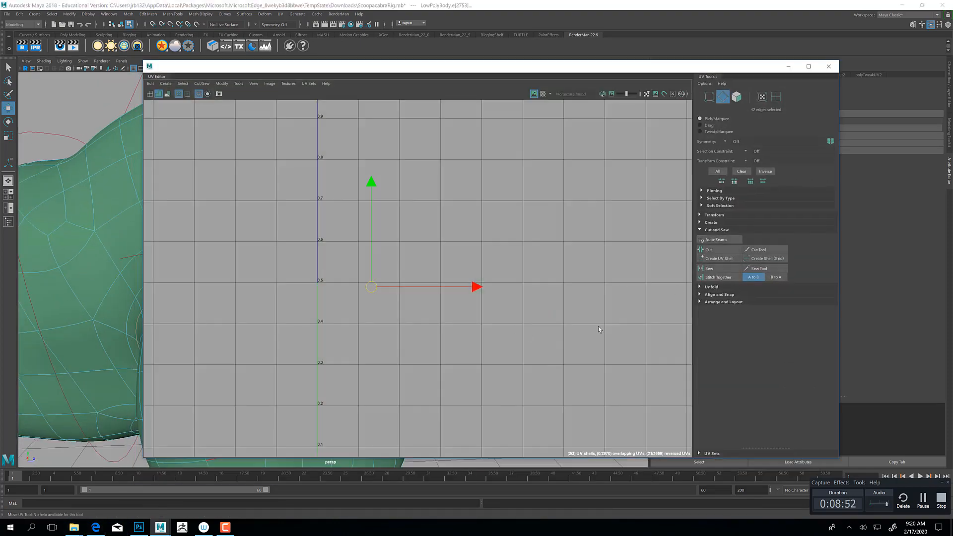
left_click(717, 250)
middle_click_drag(254, 330, 299, 306, "alt")
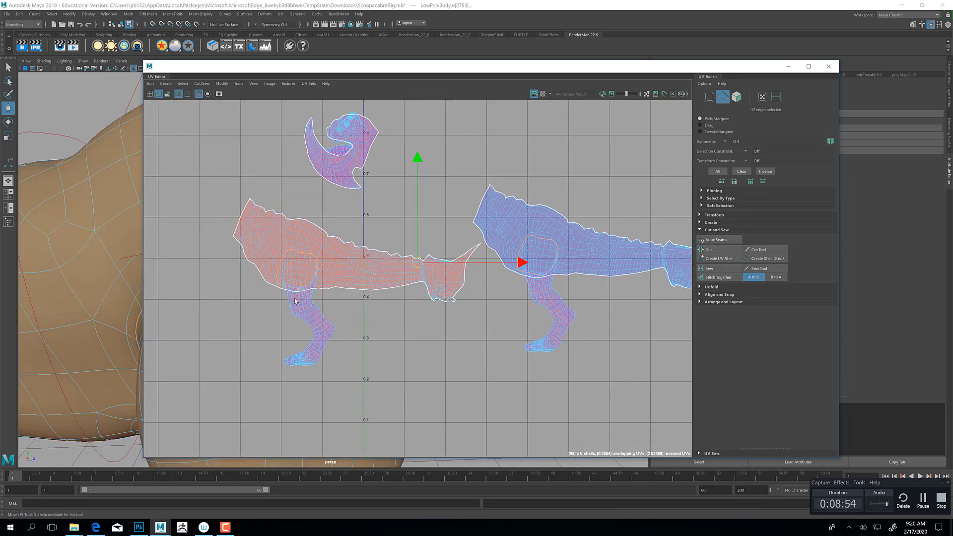
right_click_drag(294, 301, 326, 297)
left_click(308, 317)
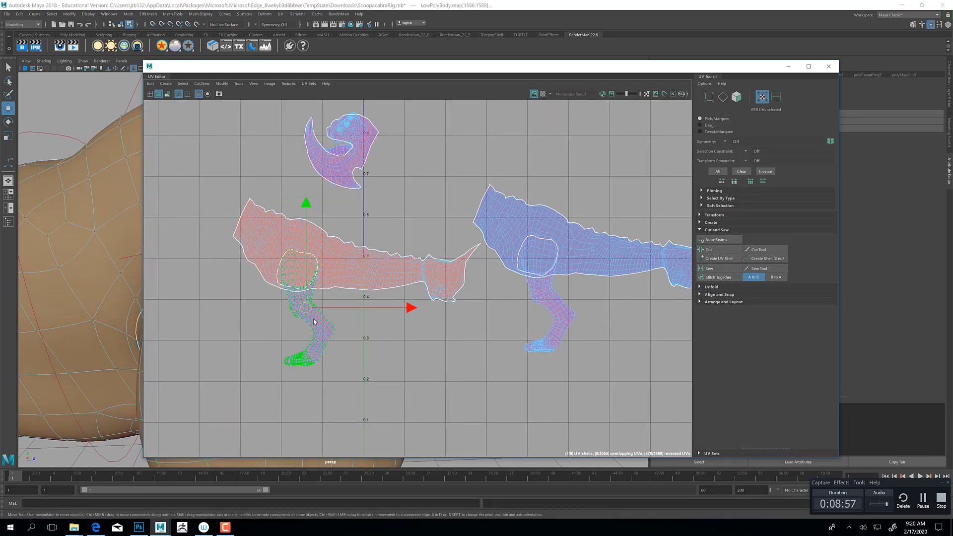
left_click_drag(305, 308, 475, 118)
Move the second leg shell up beside the first one and minimize the UV Editor.
left_click(539, 298)
middle_click_drag(510, 324, 457, 359, "alt")
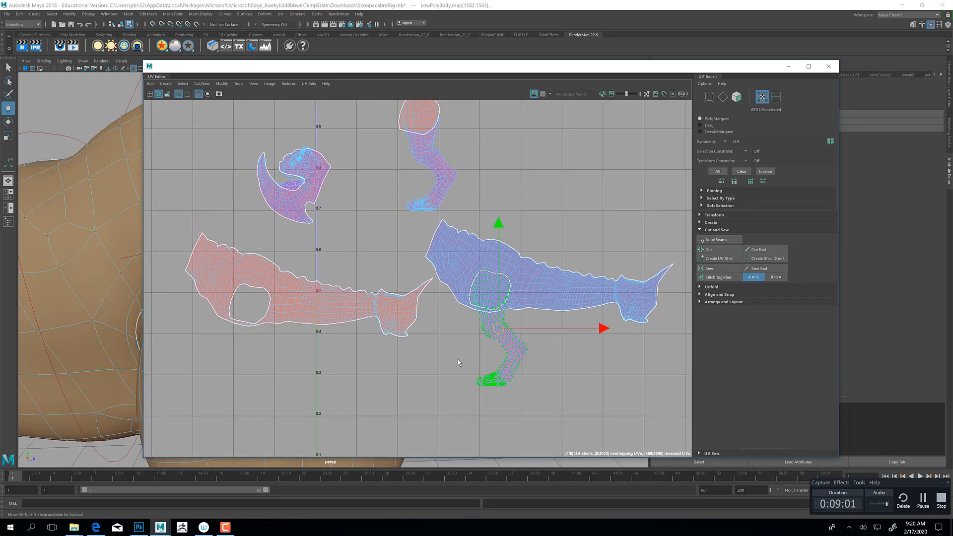
middle_click(564, 149)
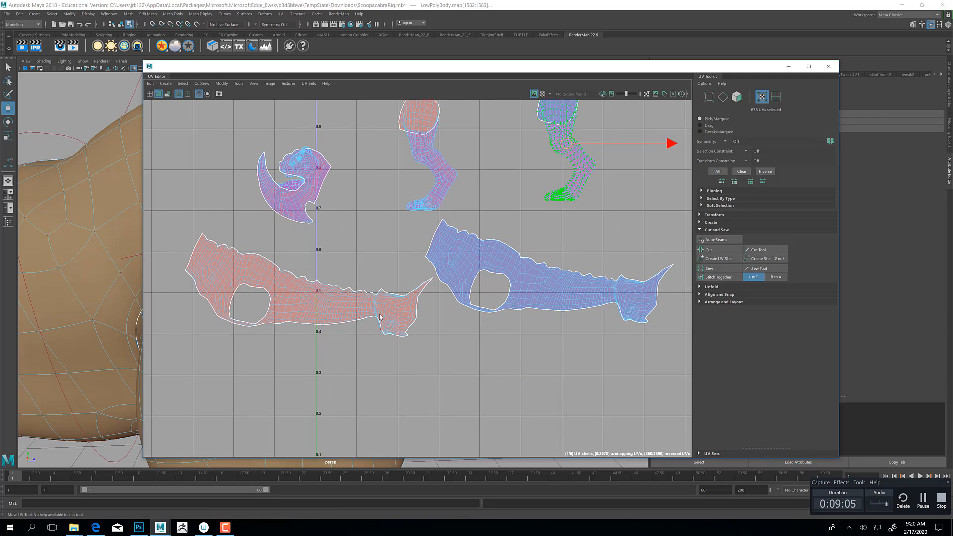
left_click(788, 66)
Return to edge selection and select a lengthwise line of edges running down the leg from the hip seam.
left_click_drag(349, 229, 162, 318, "alt")
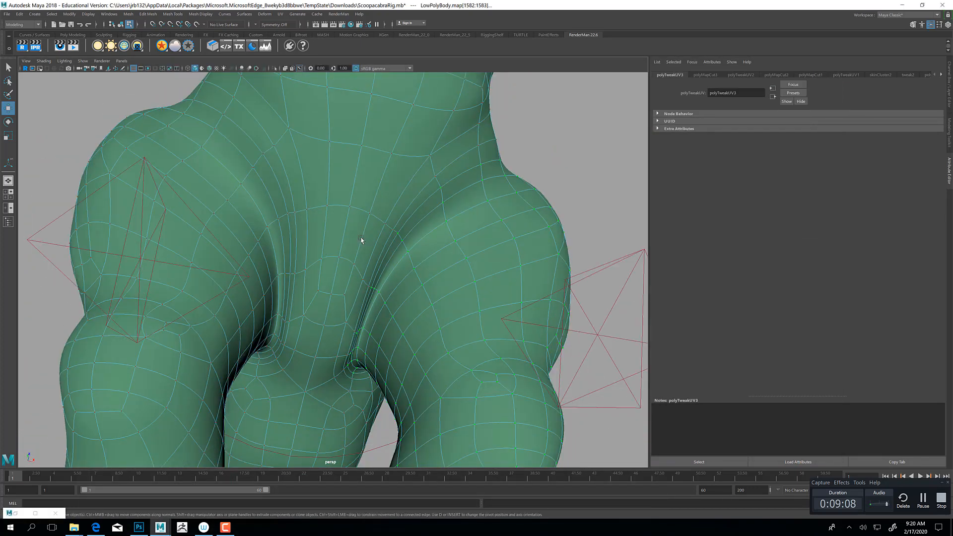
left_click(341, 263)
left_click_drag(340, 268, 316, 265, "alt")
right_click_drag(316, 265, 359, 271, "alt")
left_click(357, 268)
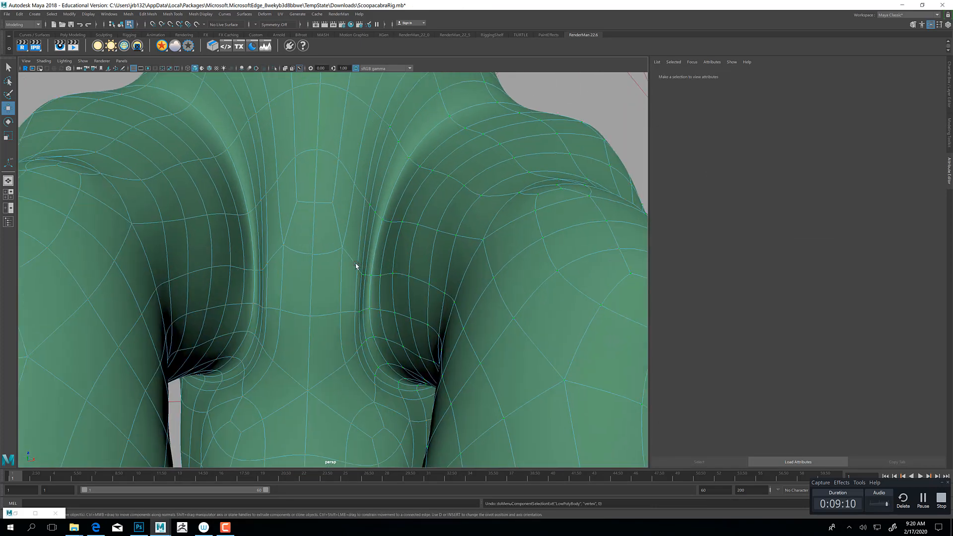
left_click_drag(329, 234, 332, 222, "alt")
right_click(333, 221)
right_click_drag(334, 208, 333, 200)
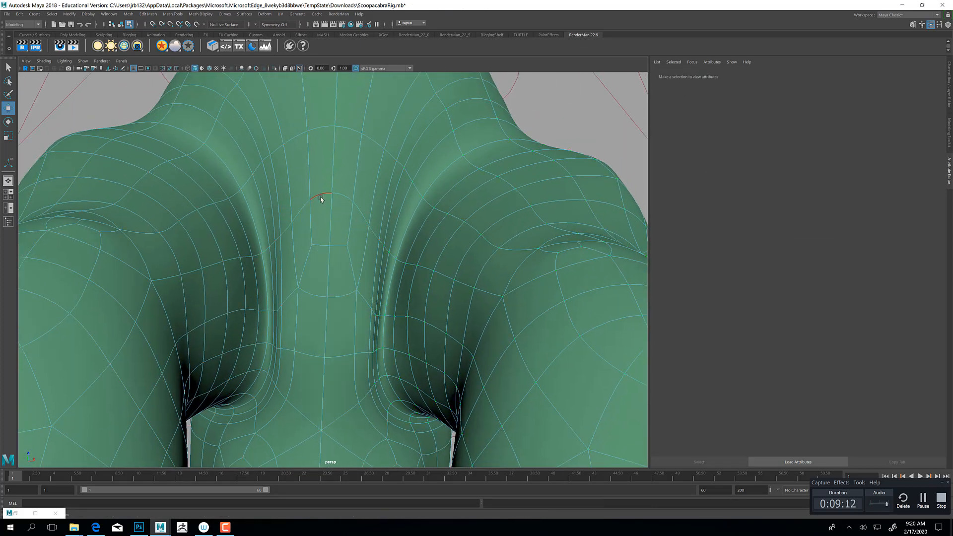
double_click(321, 197)
left_click_drag(293, 251, 331, 198, "alt")
left_click(292, 203)
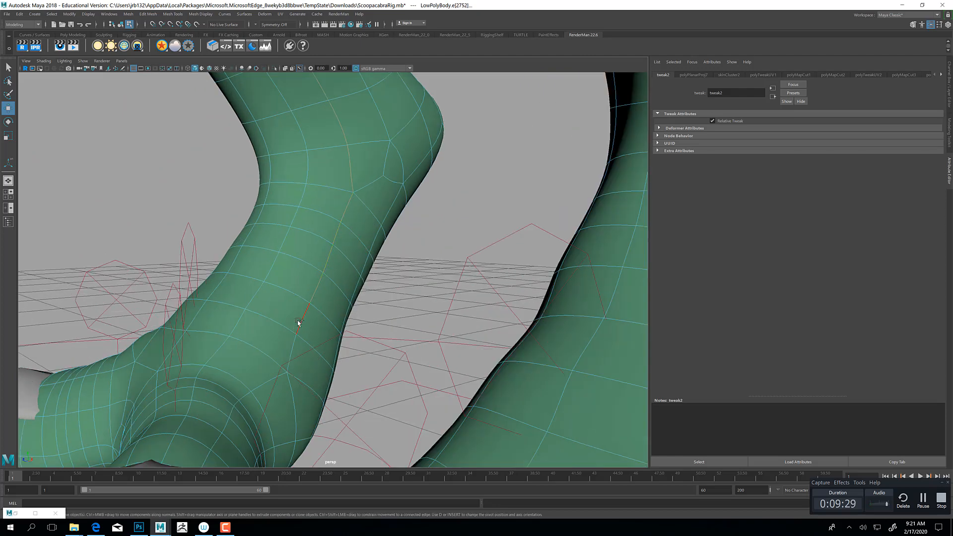
Extend the selected leg seam past the ankle onto the foot and along the underside of a toe to its tip.
left_click_drag(297, 352, 368, 248, "alt")
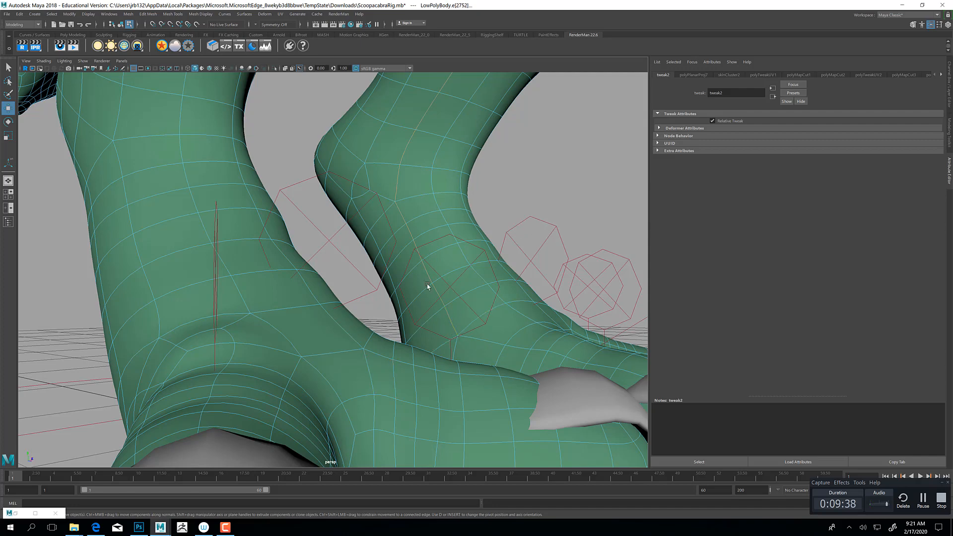
left_click_drag(427, 287, 372, 332, "alt")
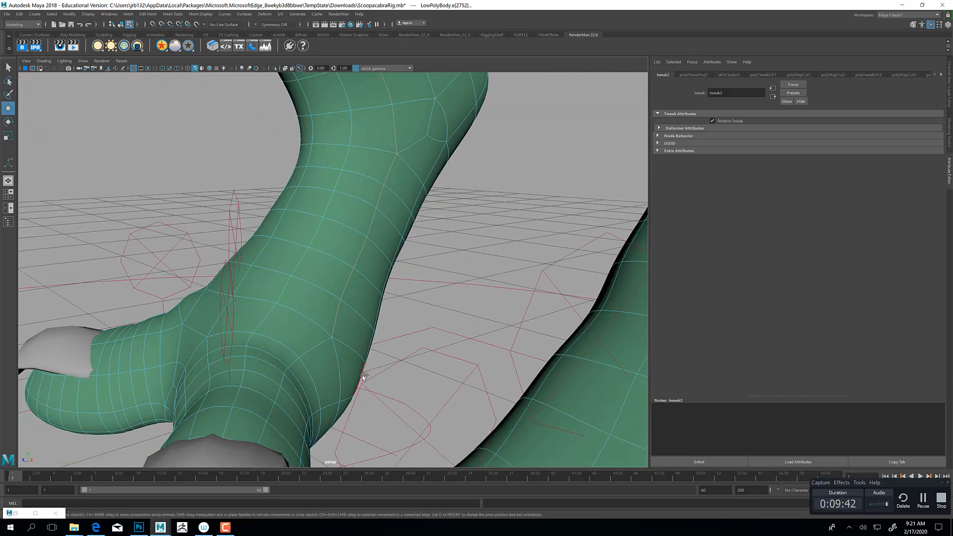
left_click_drag(343, 397, 291, 351, "alt")
left_click_drag(241, 380, 304, 383, "alt")
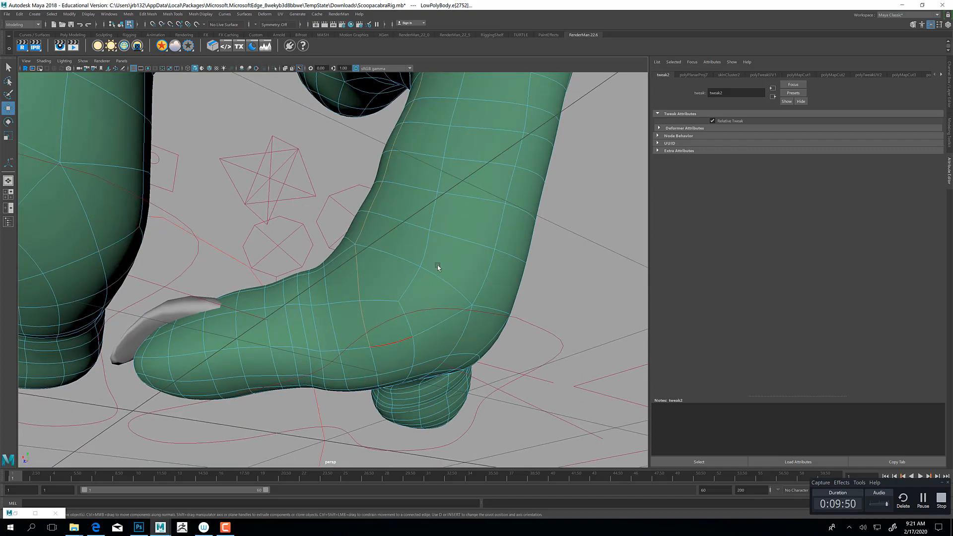
left_click_drag(431, 267, 374, 305, "alt")
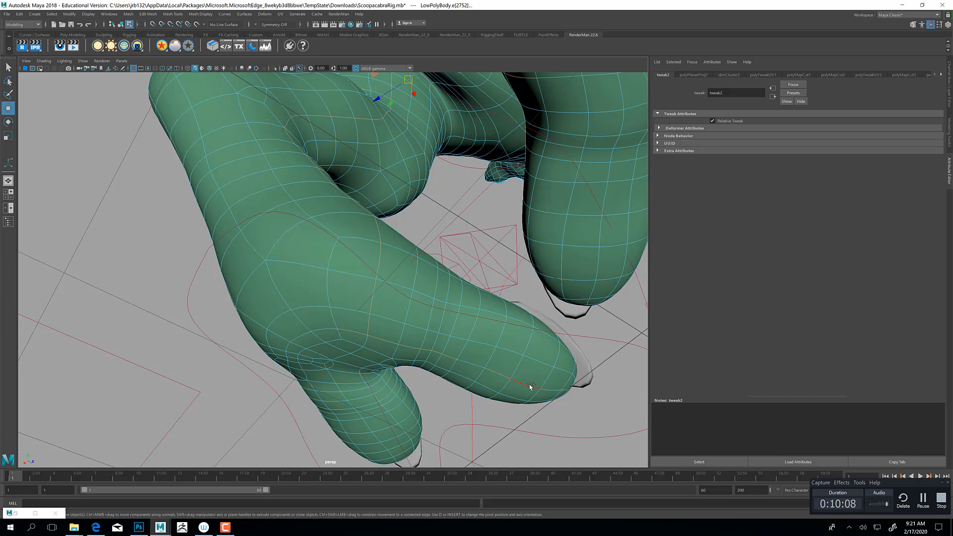
left_click(550, 391, "shift")
Add a chain of edges from the first toe's seam across the sole and along the underside of the neighbouring toe.
left_click_drag(457, 343, 428, 389, "alt")
middle_click_drag(437, 313, 452, 225, "alt")
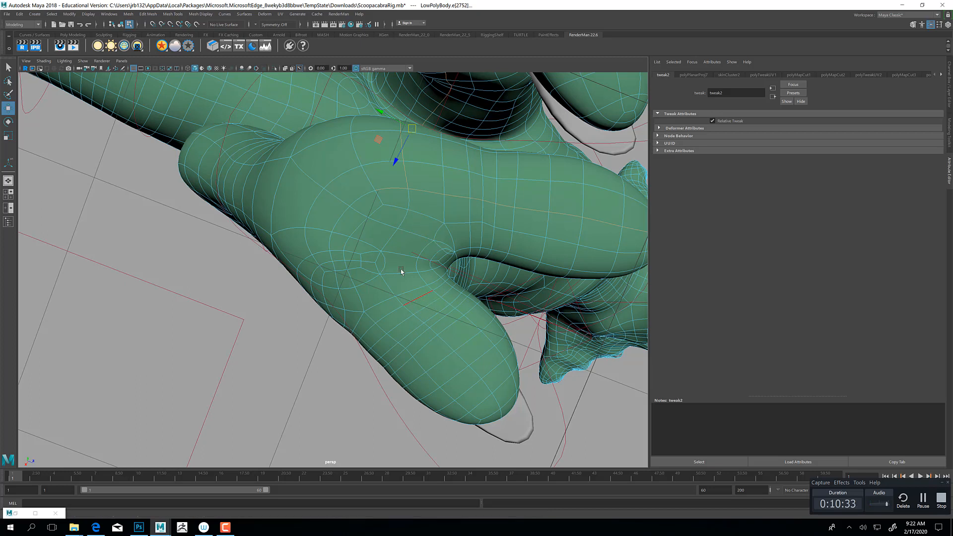
left_click(340, 217, "shift")
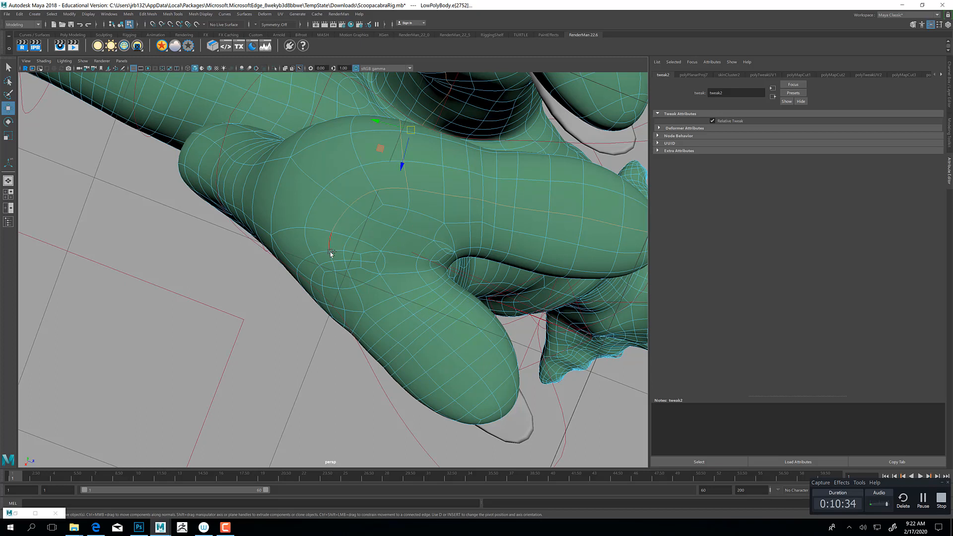
left_click(329, 242, "shift")
left_click(340, 252, "shift")
left_click(345, 259, "shift")
left_click(351, 276, "shift")
left_click(353, 279, "shift")
left_click(359, 283, "shift")
left_click(400, 300, "shift")
left_click(404, 310, "shift")
left_click(416, 318, "shift")
left_click(424, 325, "shift")
left_click(427, 330, "shift")
left_click(433, 330, "shift")
left_click(449, 343, "shift")
left_click(463, 362, "shift")
left_click(484, 383, "shift")
left_click(496, 400, "shift")
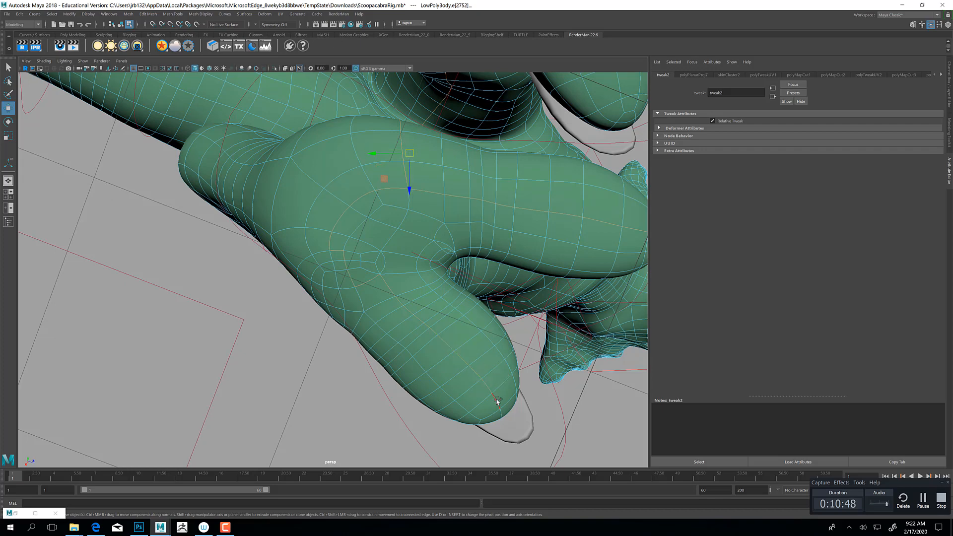
Undo the last edge selections on the second foot's toe seam.
left_click_drag(476, 374, 376, 355, "alt")
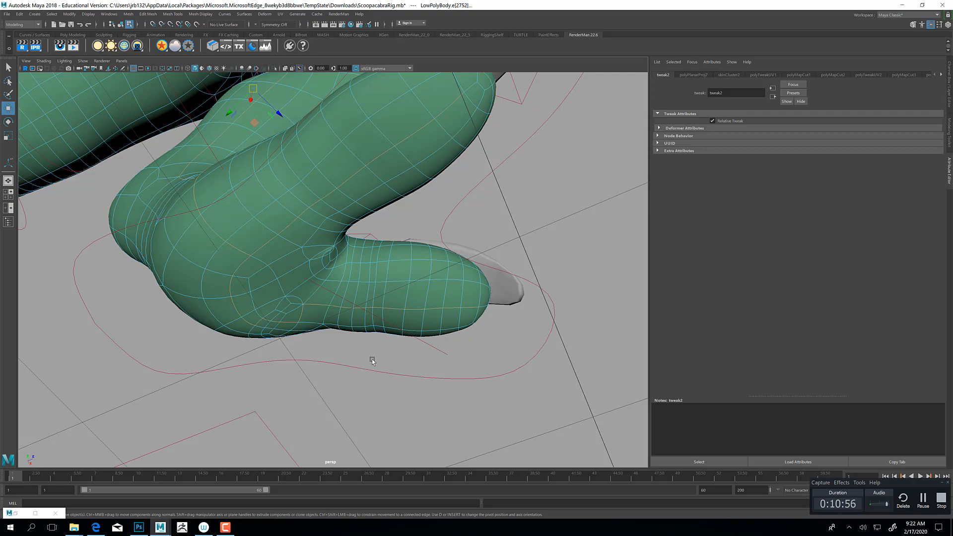
left_click_drag(308, 211, 307, 241, "alt")
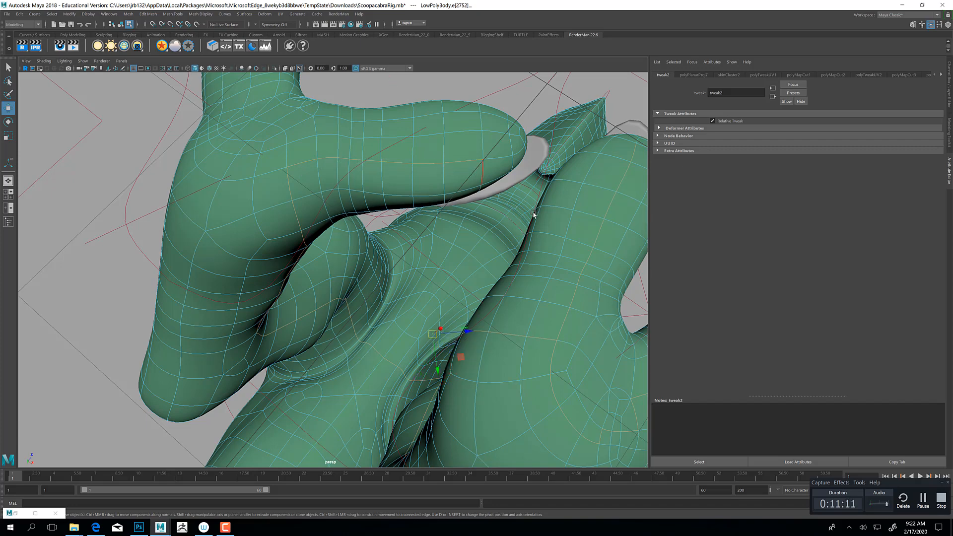
middle_click_drag(534, 214, 440, 245, "alt")
left_click_drag(440, 245, 305, 193, "alt")
key("ctrl+z")
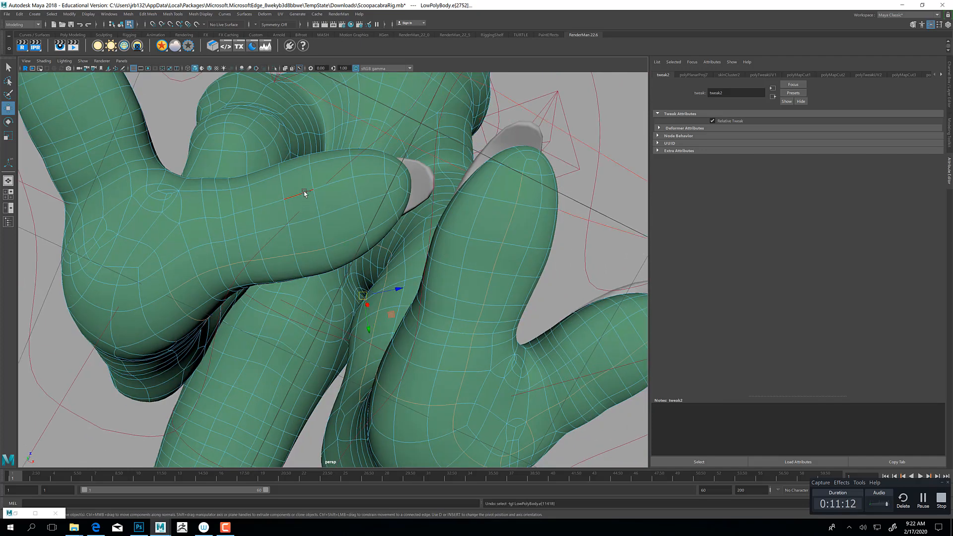
key("ctrl+z")
key("ctrl+z")
key("ctrl+z")
key("ctrl+z")
key("ctrl+z")
key("ctrl+z")
key("ctrl+z")
Add a chain of edges from the second foot's sole along the underside of its inner toe to the tip.
left_click(164, 282, "shift")
left_click(183, 254, "shift")
left_click(205, 246, "shift")
left_click(219, 242, "shift")
left_click(234, 240, "shift")
left_click(261, 231, "shift")
left_click(275, 227, "shift")
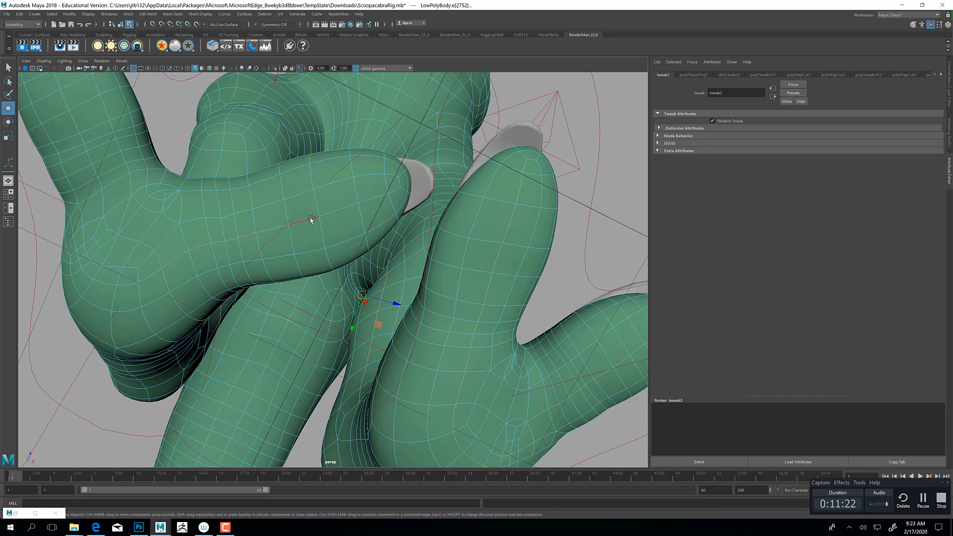
left_click(311, 220, "shift")
left_click(347, 208, "shift")
left_click(379, 196, "shift")
middle_click_drag(212, 271, 301, 267, "alt")
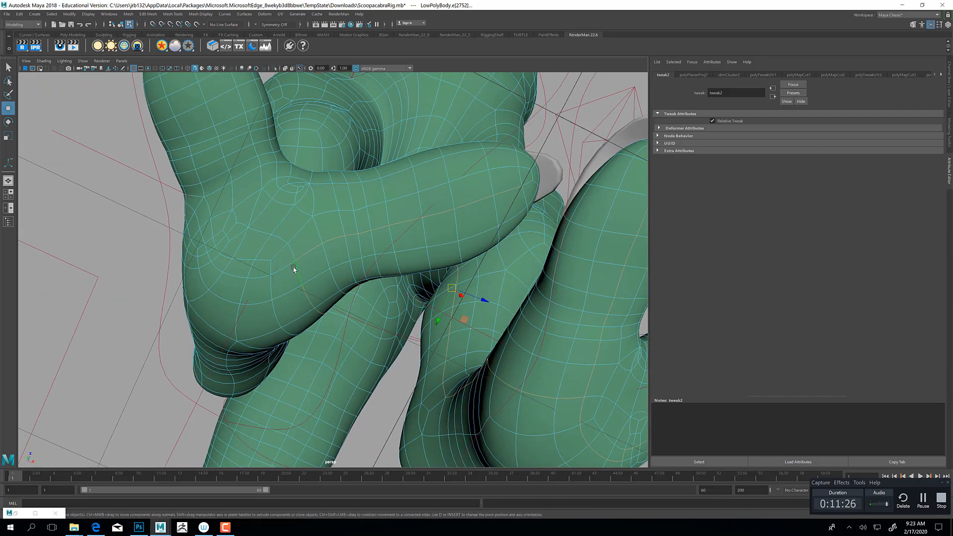
Extend the second foot's selected seam across the sole and along the underside of the outer toe to its tip.
left_click(293, 260, "shift")
left_click(278, 238, "shift")
left_click(261, 230, "shift")
left_click(243, 226, "shift")
left_click(234, 216, "shift")
left_click(233, 196, "shift")
left_click(228, 167, "shift")
left_click(226, 159, "shift")
left_click(219, 142, "shift")
left_click(215, 129, "shift")
left_click(214, 117, "shift")
middle_click_drag(243, 169, 287, 240, "alt")
left_click(251, 175, "shift")
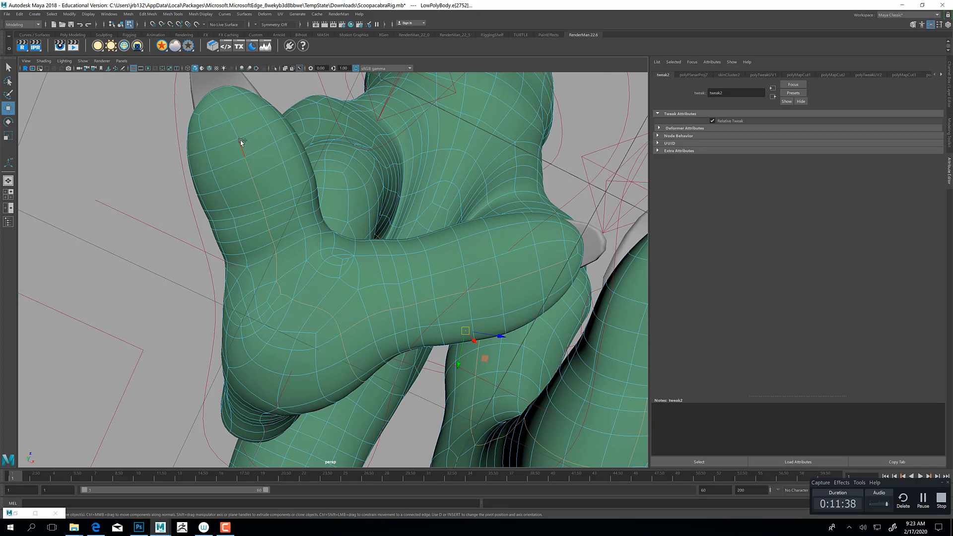
left_click(241, 141, "shift")
left_click(236, 127, "shift")
left_click(221, 110, "shift")
Examine the selected seam edges on the feet, legs and hips from below, front and side.
mouse_move(415, 392)
left_mouse_down("alt")
mouse_move(383, 362)
mouse_move(404, 389)
mouse_move(394, 374)
mouse_move(417, 375)
left_mouse_up("alt")
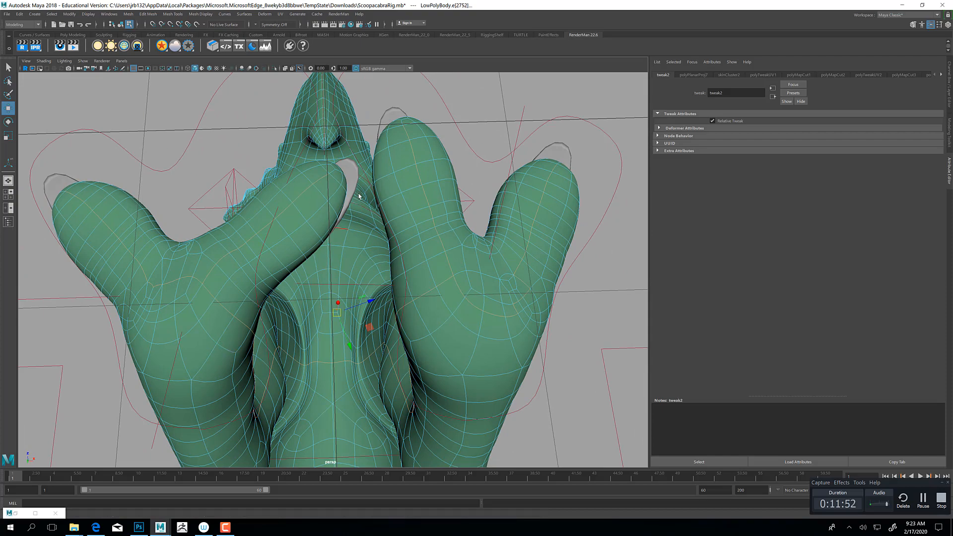
left_click_drag(359, 196, 359, 256, "alt")
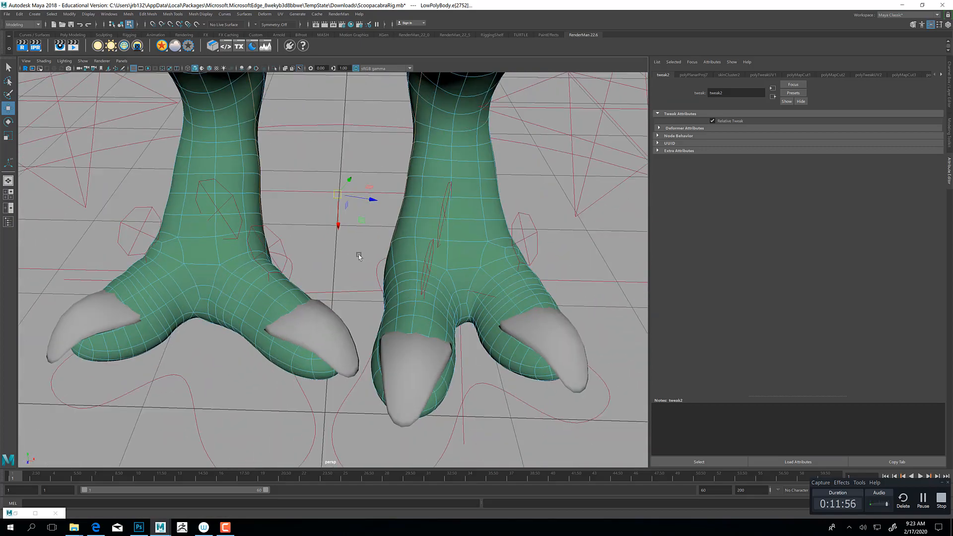
left_click_drag(297, 263, 332, 209, "alt")
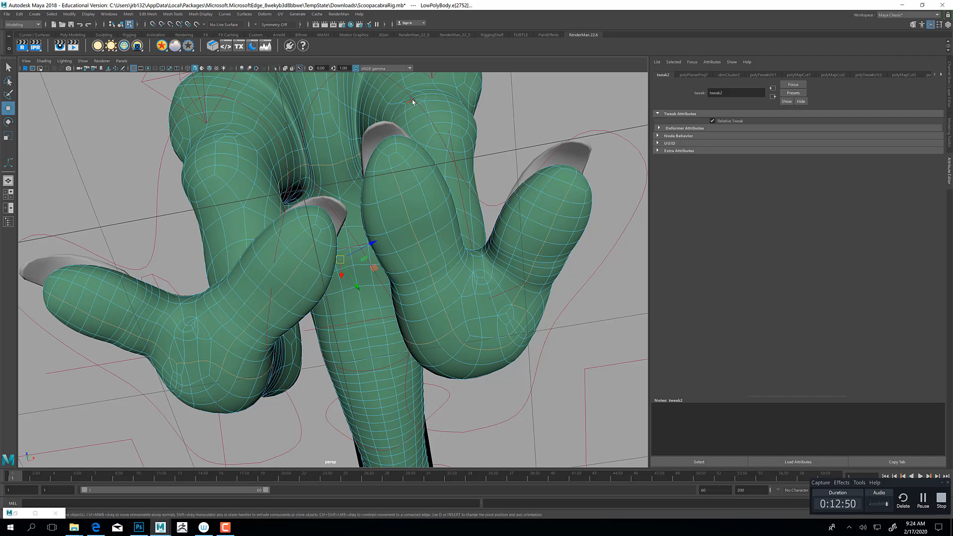
left_click_drag(319, 128, 345, 134, "alt")
middle_click_drag(345, 134, 349, 156, "alt")
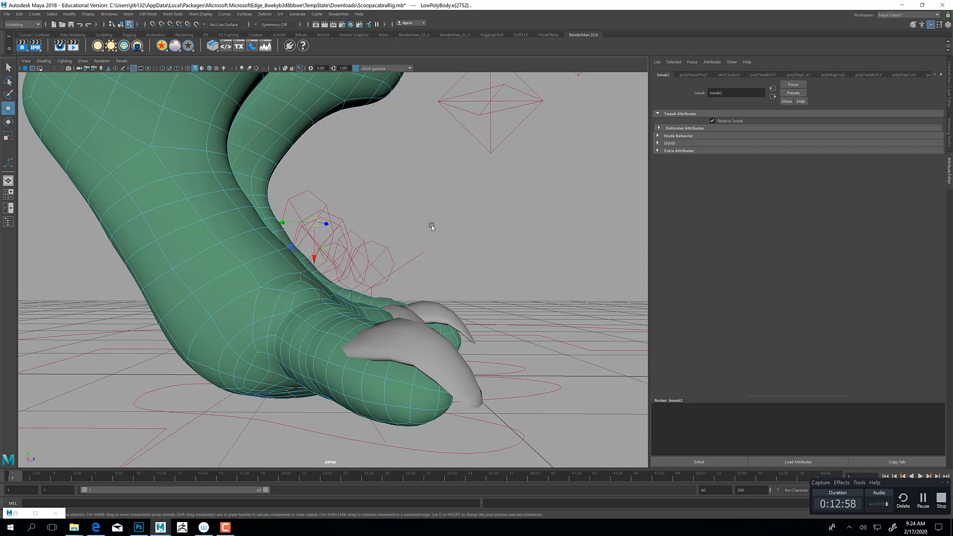
left_click_drag(430, 225, 382, 246, "alt")
left_click_drag(362, 173, 400, 135, "alt")
left_click_drag(444, 223, 350, 265, "alt")
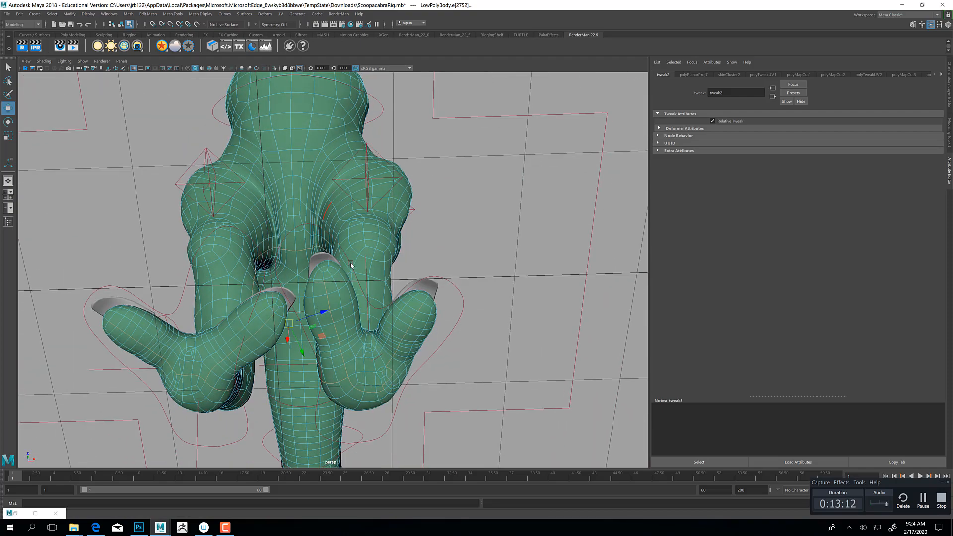
left_click_drag(350, 263, 373, 271, "alt")
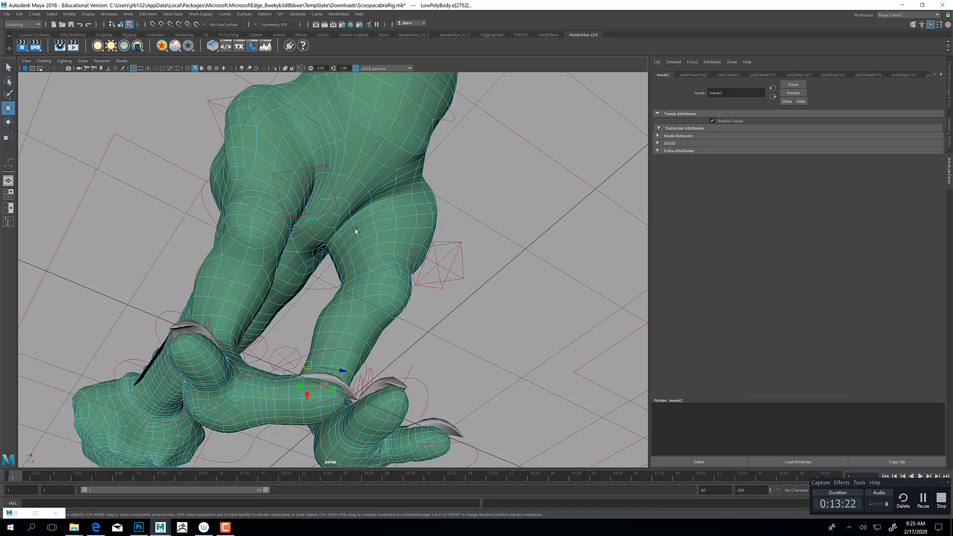
left_click_drag(350, 228, 410, 215, "alt")
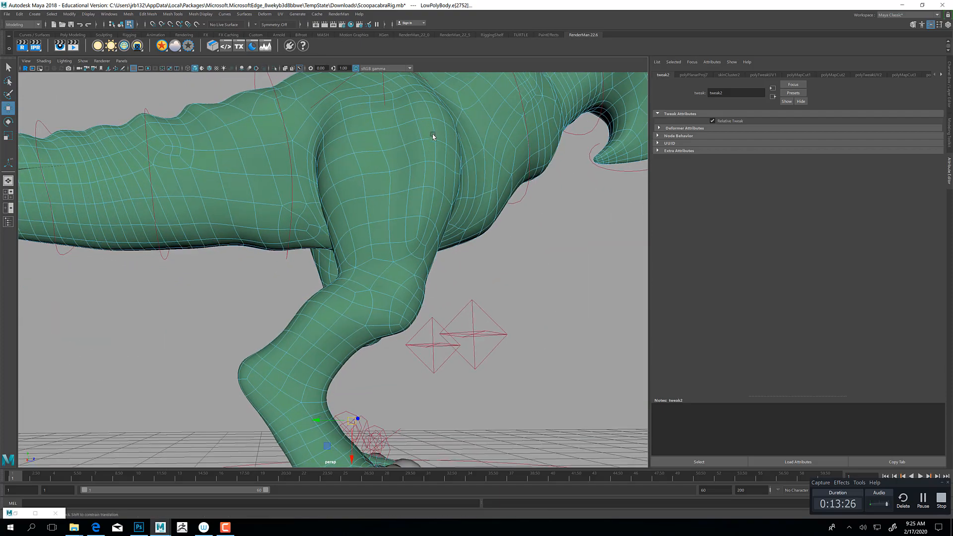
middle_click_drag(432, 134, 412, 231, "alt")
right_click_drag(412, 231, 337, 190, "alt")
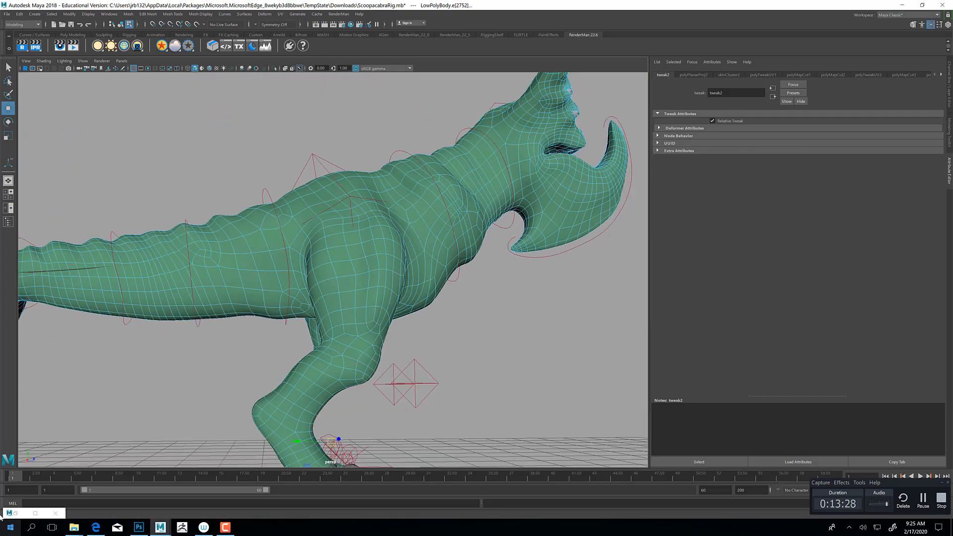
Restore the UV Editor and cut the UVs along the selected leg and foot edges.
left_click(17, 515)
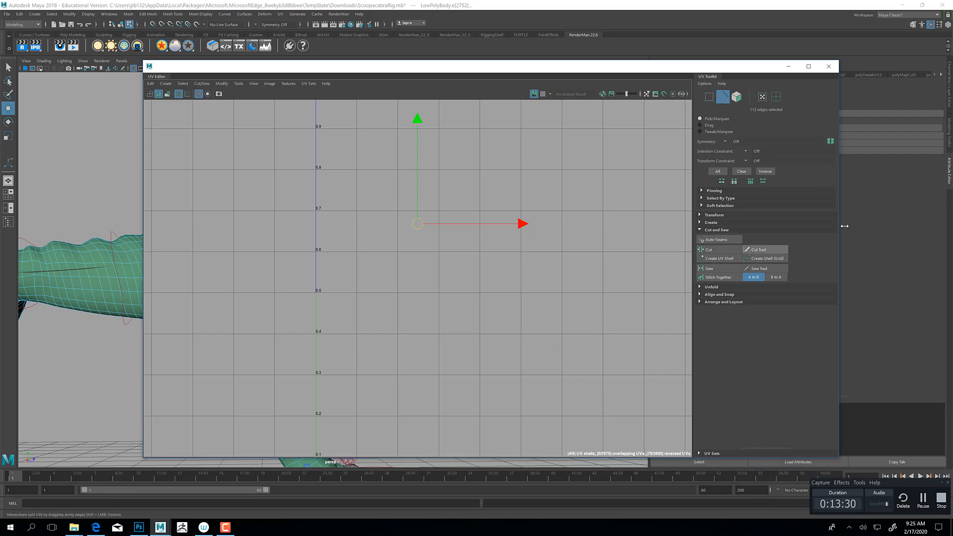
left_click(708, 249)
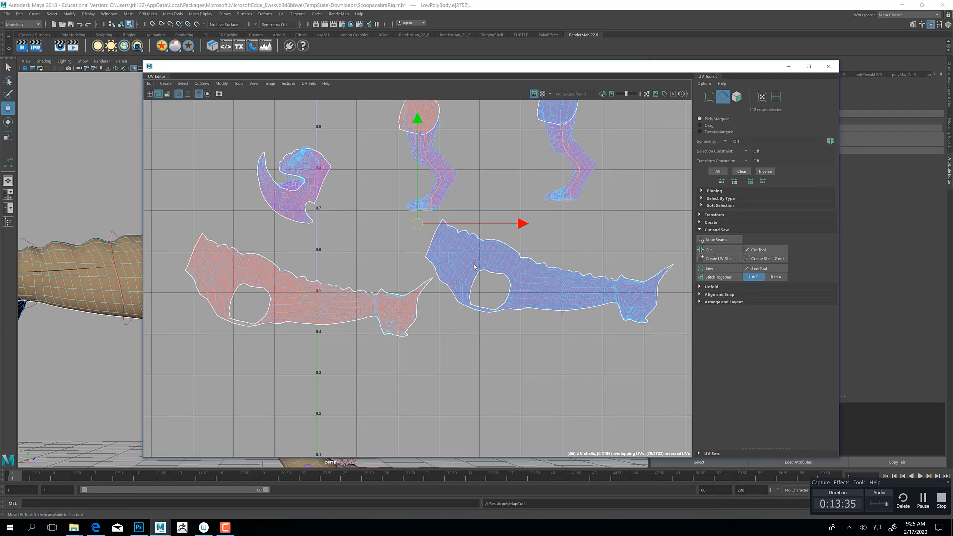
Select the red-shaded leg and body UV shells and flip them horizontally.
scroll(469, 319, "up", 8)
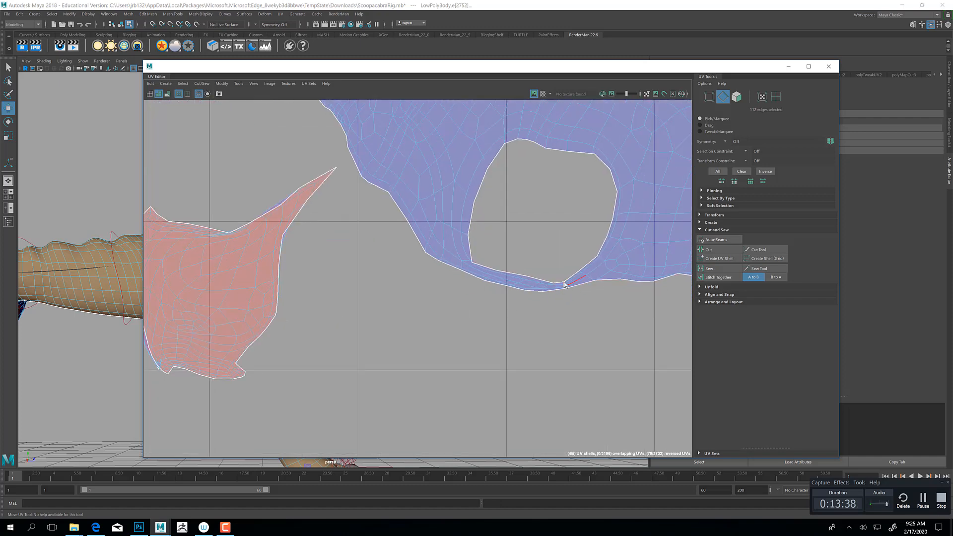
mouse_move(339, 183)
middle_mouse_down("alt")
mouse_move(675, 189)
mouse_move(666, 186)
middle_mouse_up("alt")
middle_click_drag(318, 281, 384, 261, "alt")
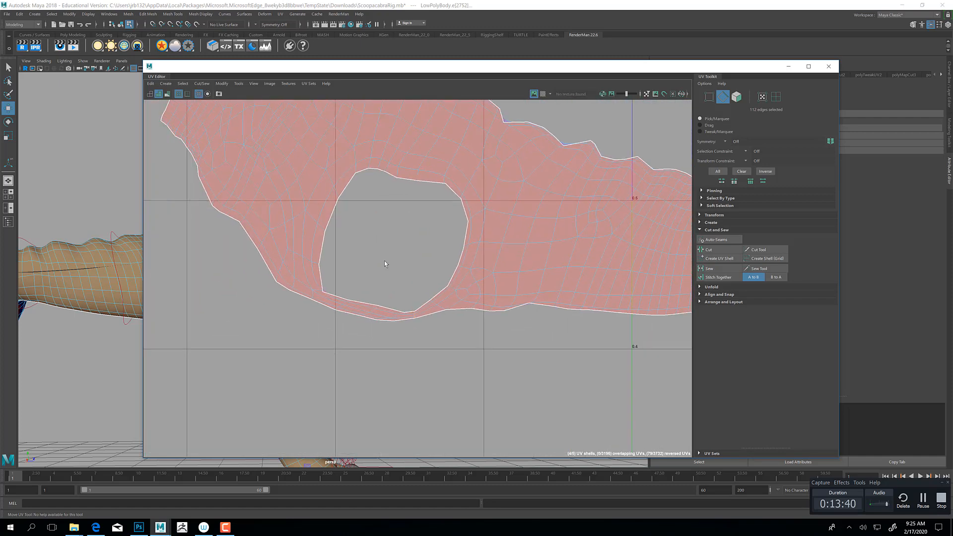
middle_click_drag(558, 187, 106, 327, "alt")
scroll(271, 297, "down", 10)
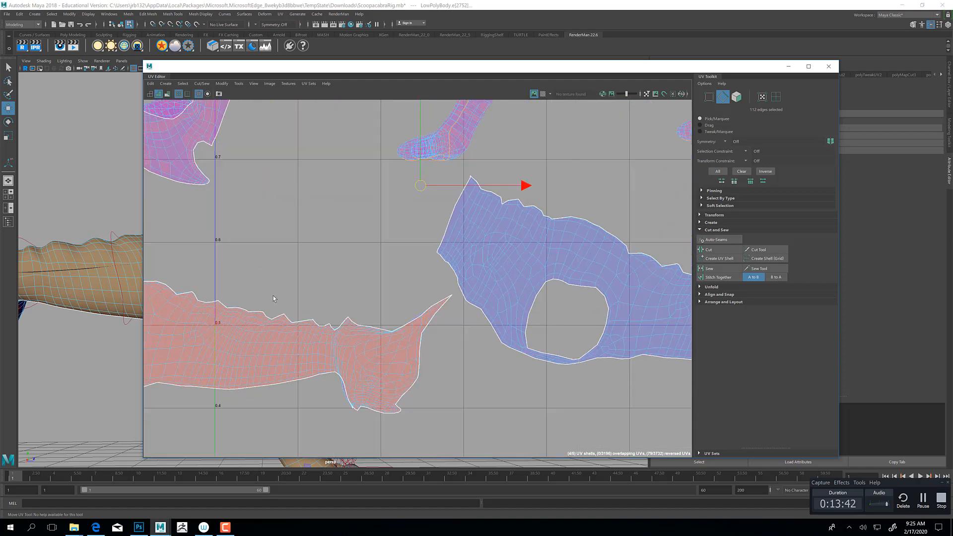
middle_click_drag(495, 181, 466, 294, "alt")
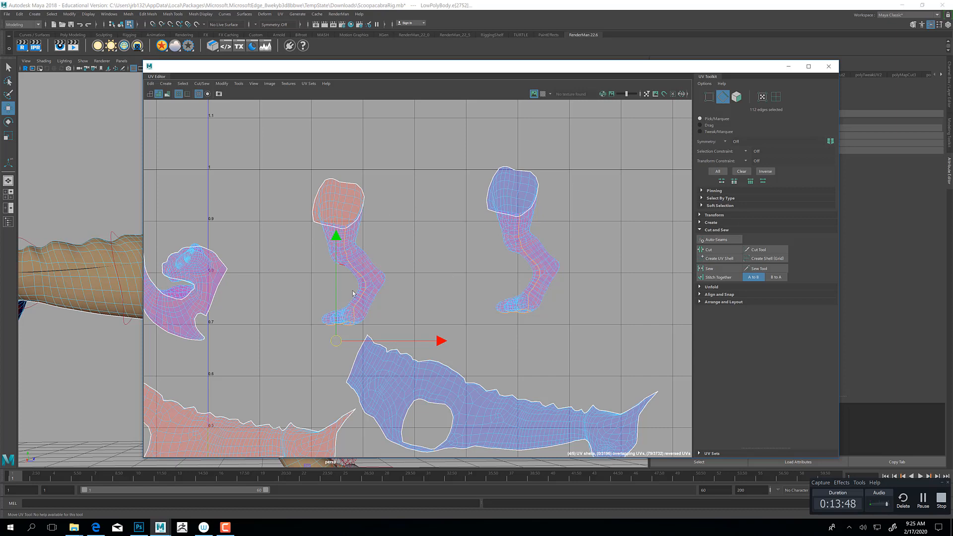
middle_click_drag(353, 293, 387, 249, "alt")
right_click_drag(380, 155, 361, 177)
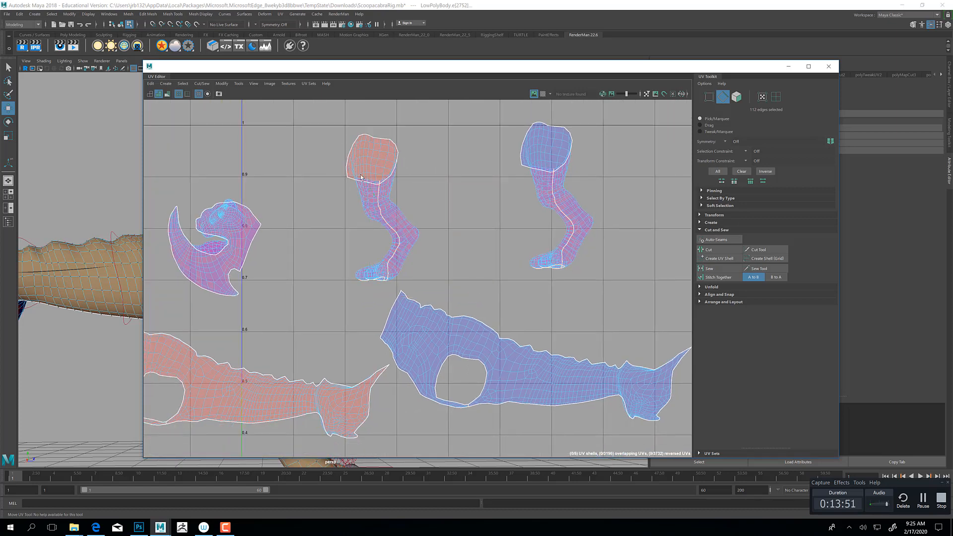
left_click(361, 177)
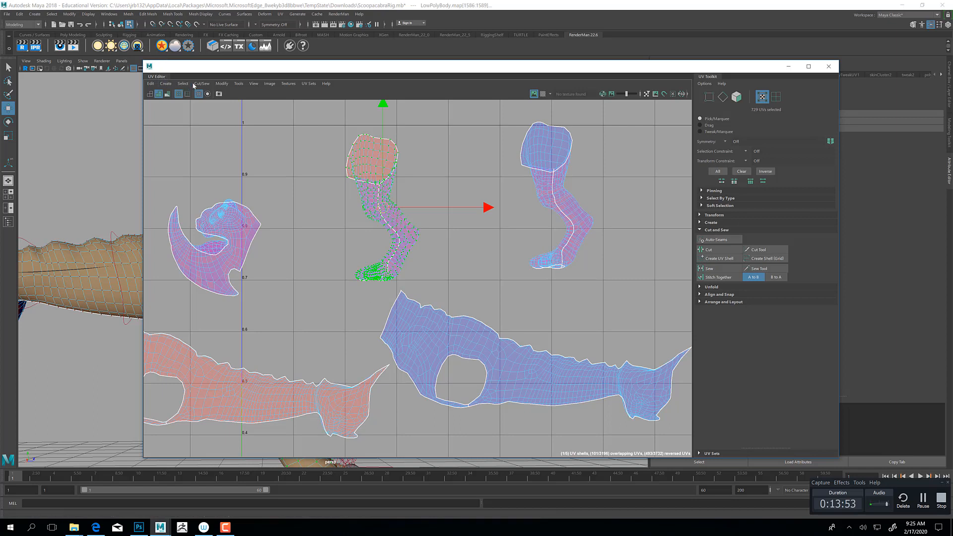
left_click(238, 400, "shift")
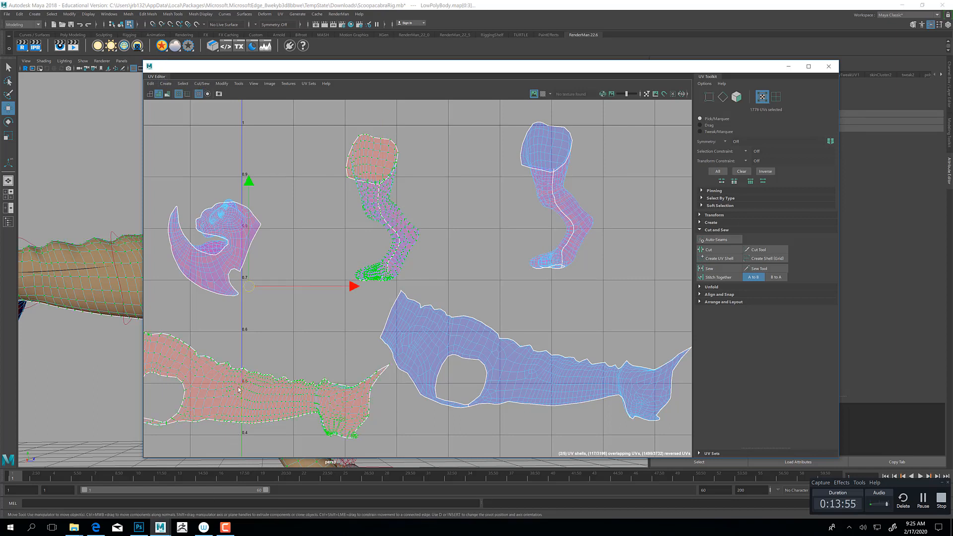
left_click(221, 83)
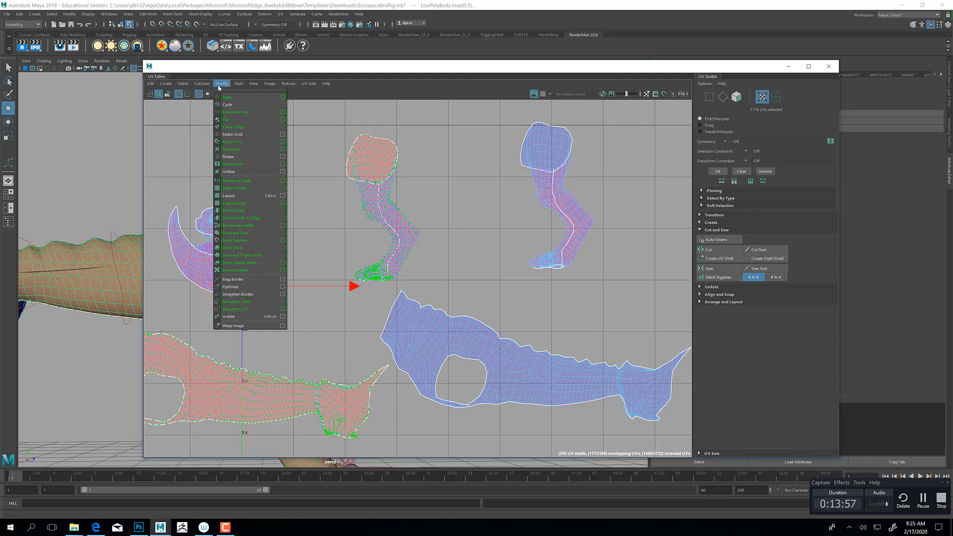
left_click(234, 120)
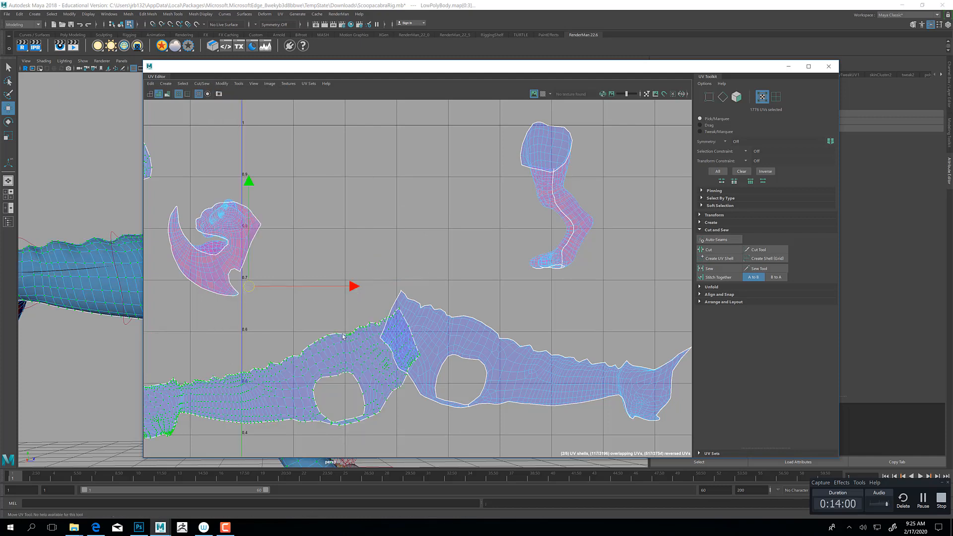
Move the flipped leg and body shells sideways until they clear the other body shell, and deselect them.
mouse_move(304, 358)
middle_mouse_down("alt")
mouse_move(392, 335)
mouse_move(393, 311)
middle_mouse_up("alt")
scroll(392, 311, "down", 2)
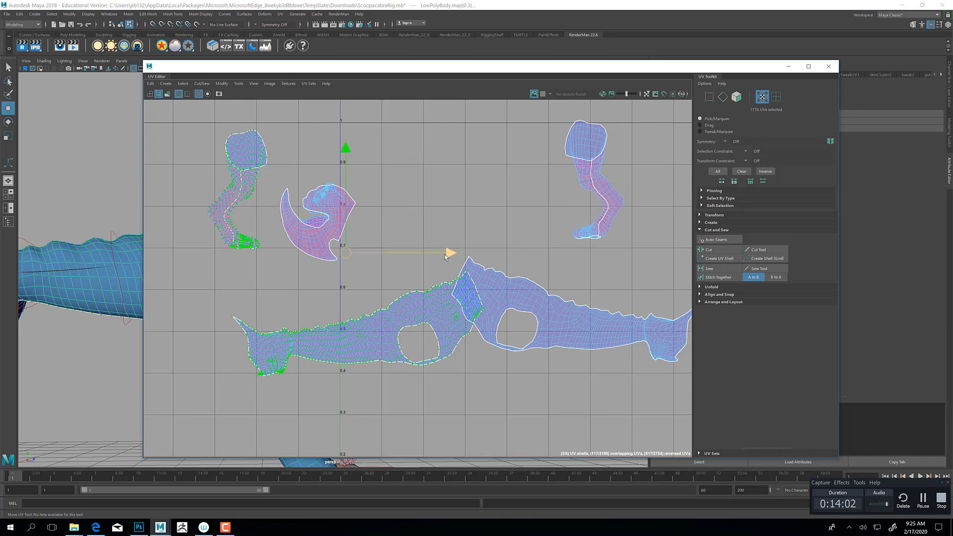
left_click_drag(392, 254, 332, 254)
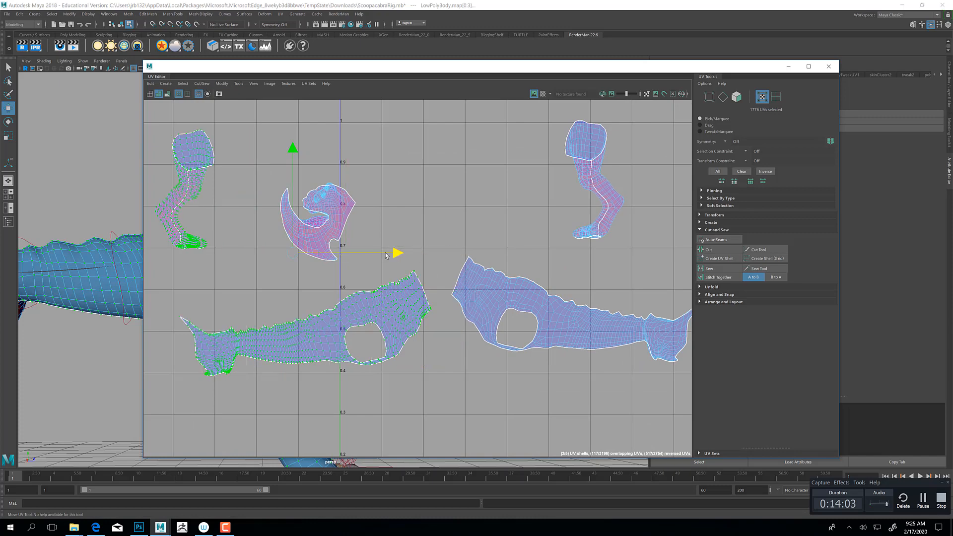
left_click(493, 228)
Unfold the UV shells of both body halves, one after the other.
left_click(488, 286)
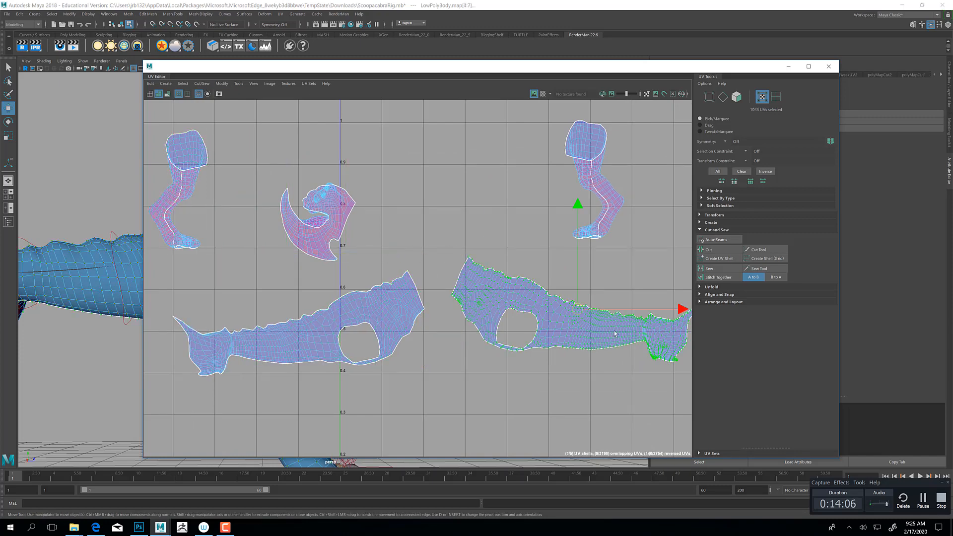
left_click(711, 287)
left_click(711, 305)
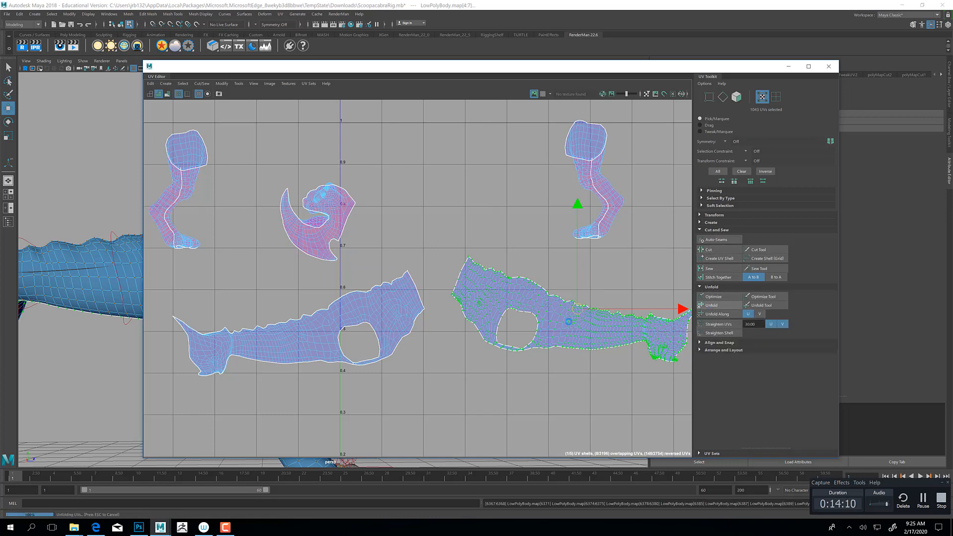
left_click(309, 328)
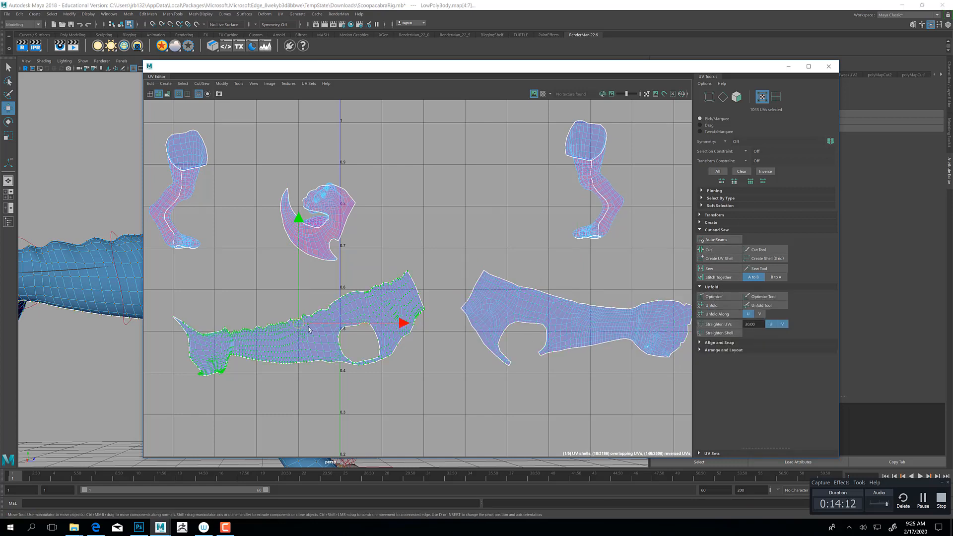
left_click(713, 296)
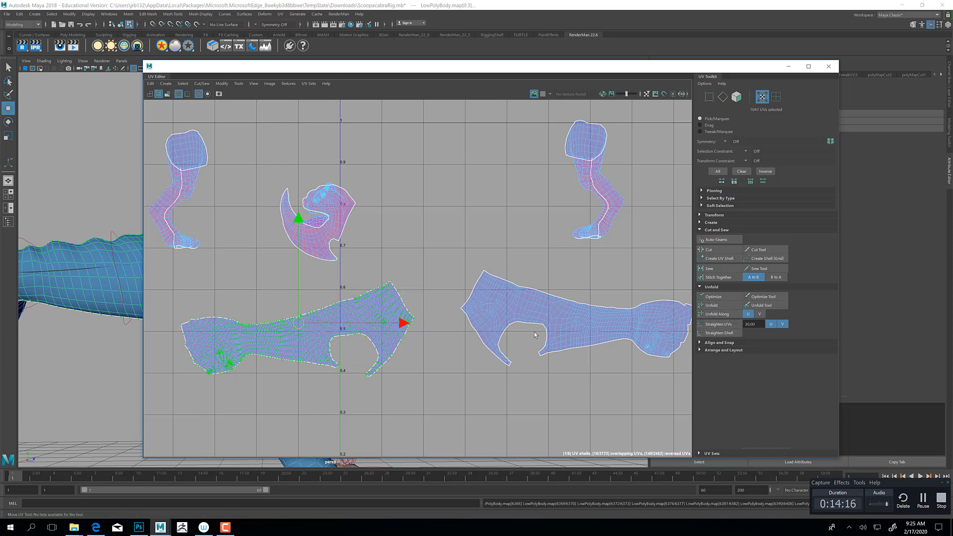
Unfold both leg UV shells, one after the other.
left_click(614, 196)
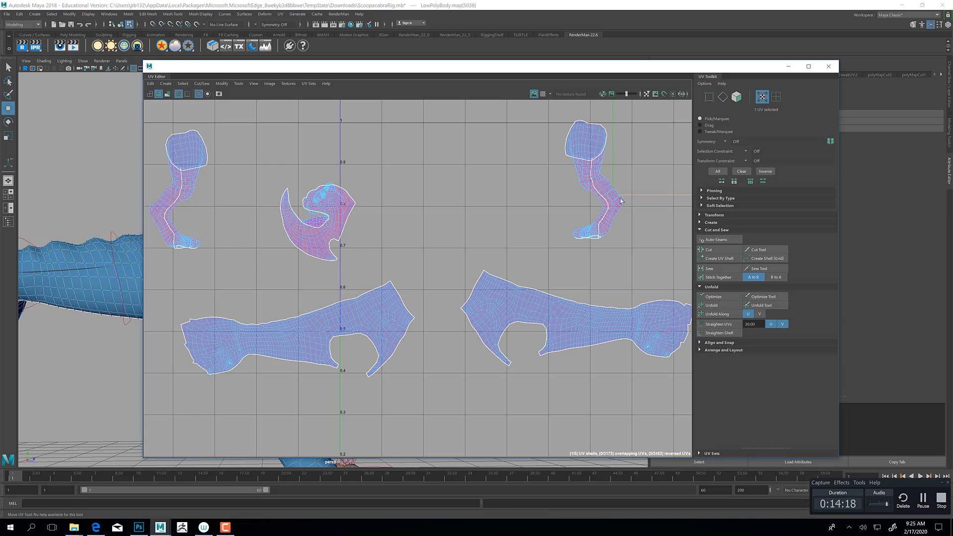
double_click(621, 200)
left_click(728, 306)
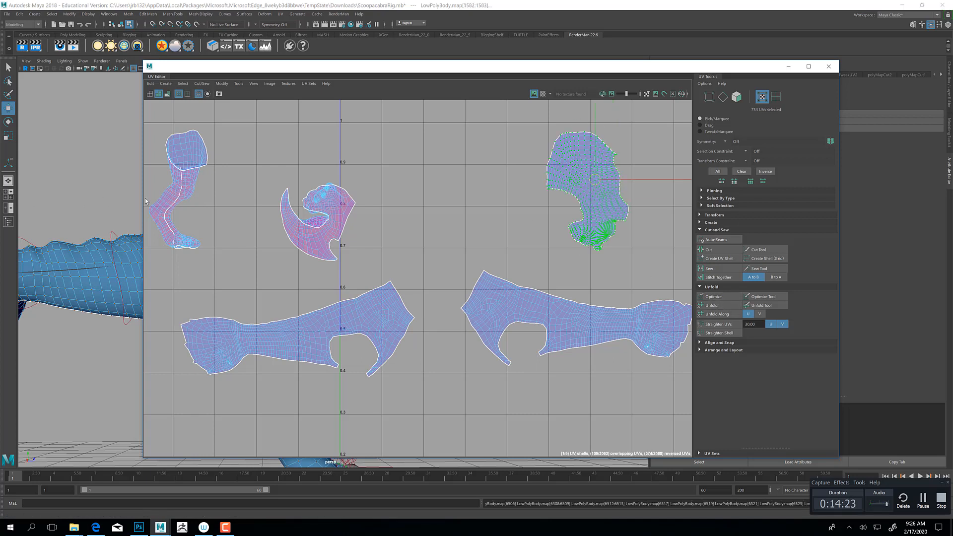
double_click(170, 194)
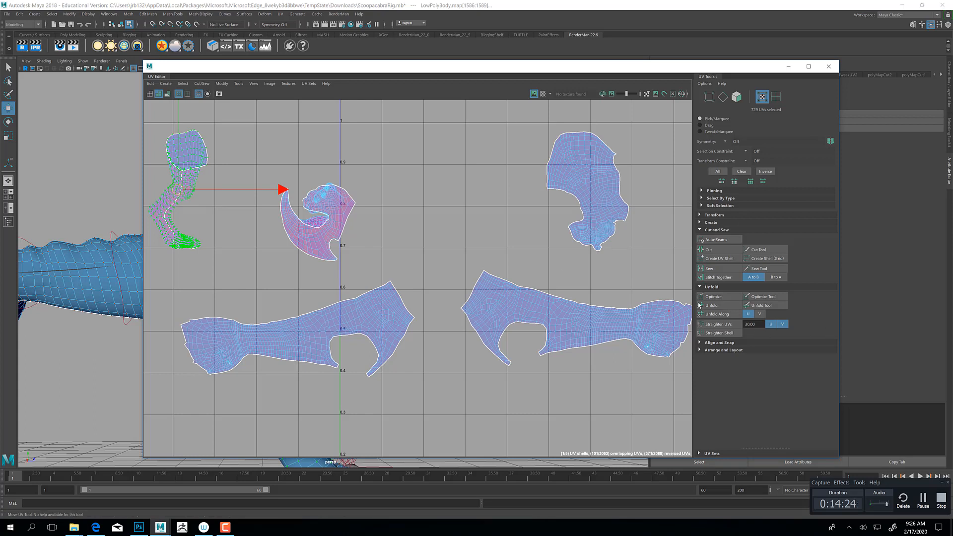
left_click(714, 305)
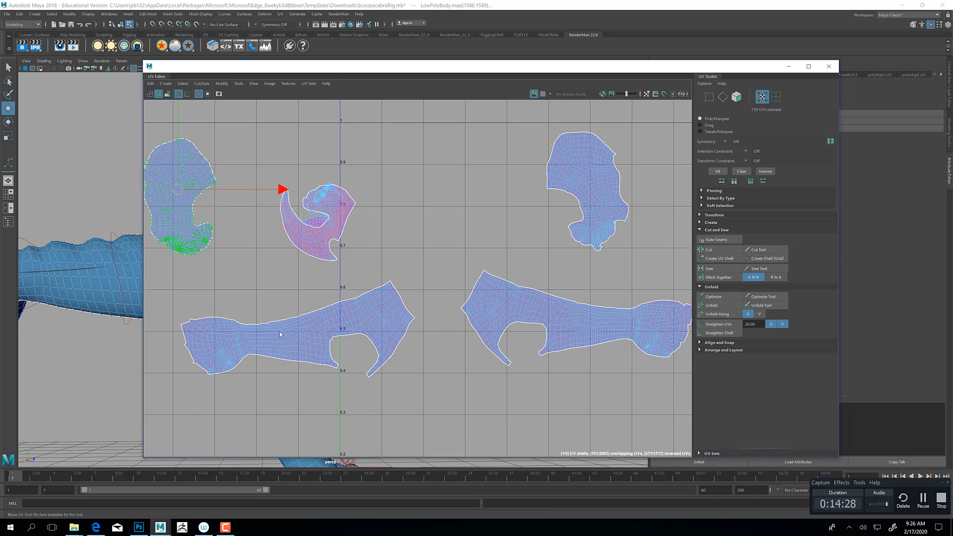
Move the two leg UV shells one by one to just beneath their matching body shells.
left_click_drag(178, 193, 347, 442)
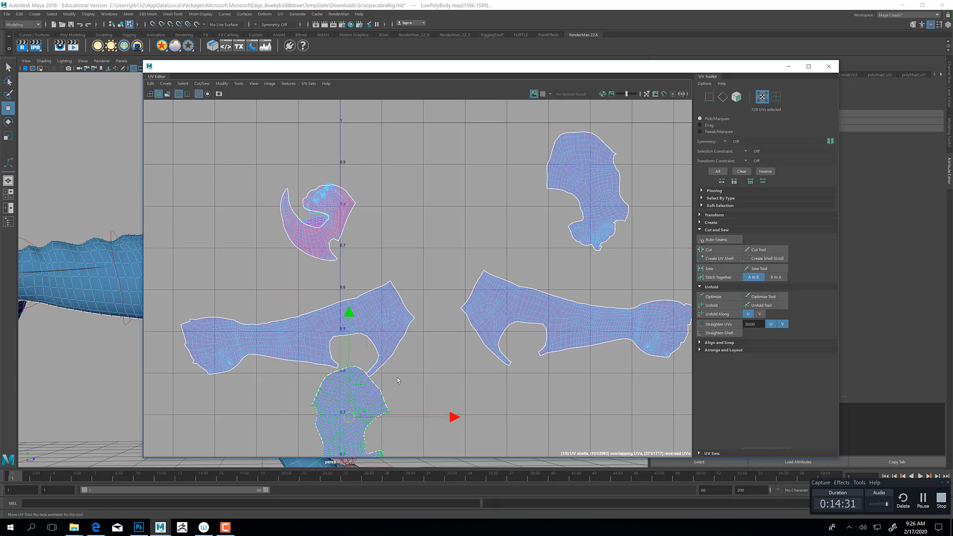
left_click(601, 188)
left_click_drag(496, 482, 537, 414)
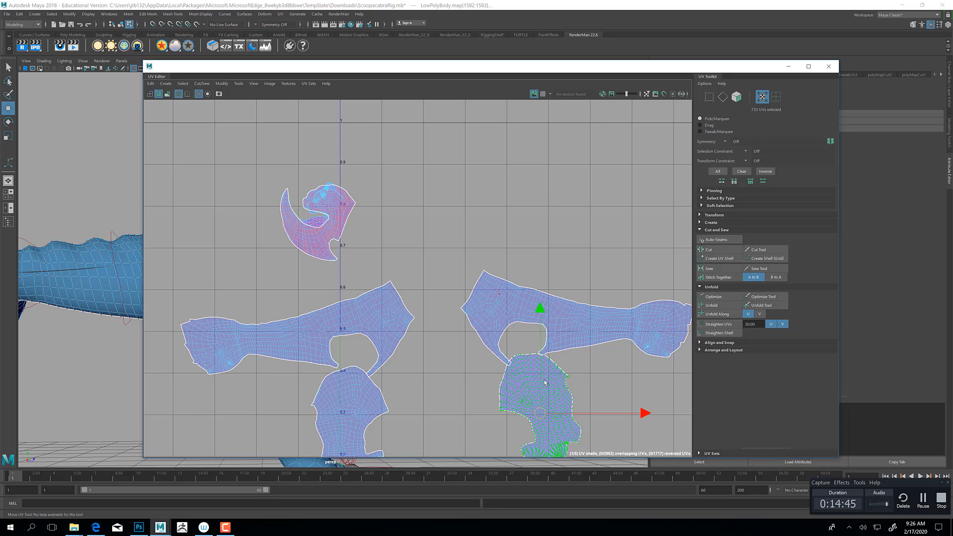
Display the checker map, examine its distortion across the creature's body in the 3D view and on the UV shells, and hide it again.
scroll(544, 382, "up", 5)
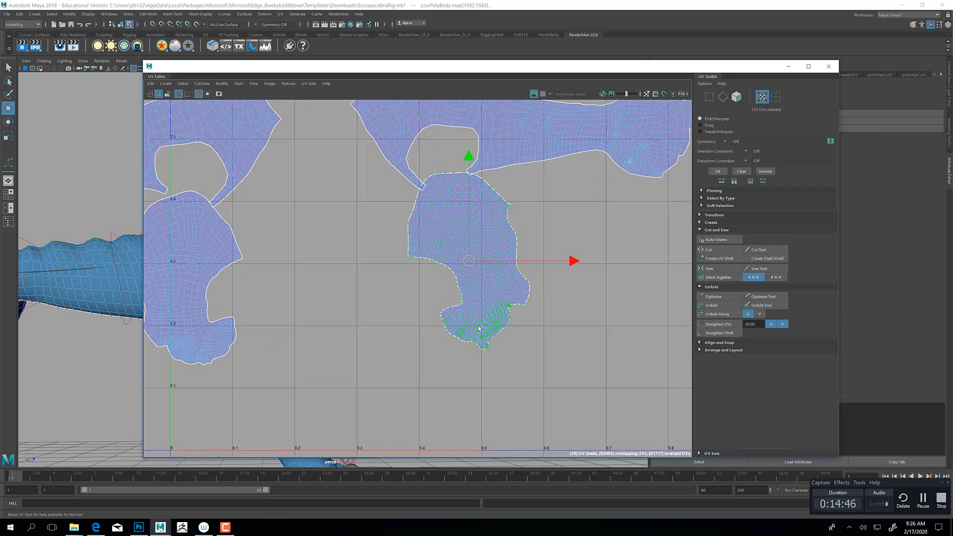
left_click(544, 96)
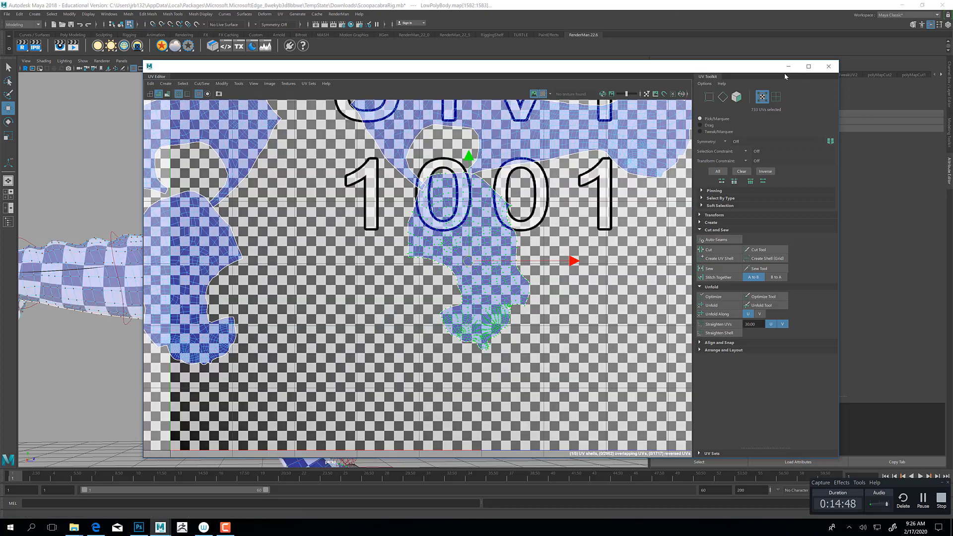
left_click(788, 66)
left_click_drag(258, 257, 340, 301, "alt")
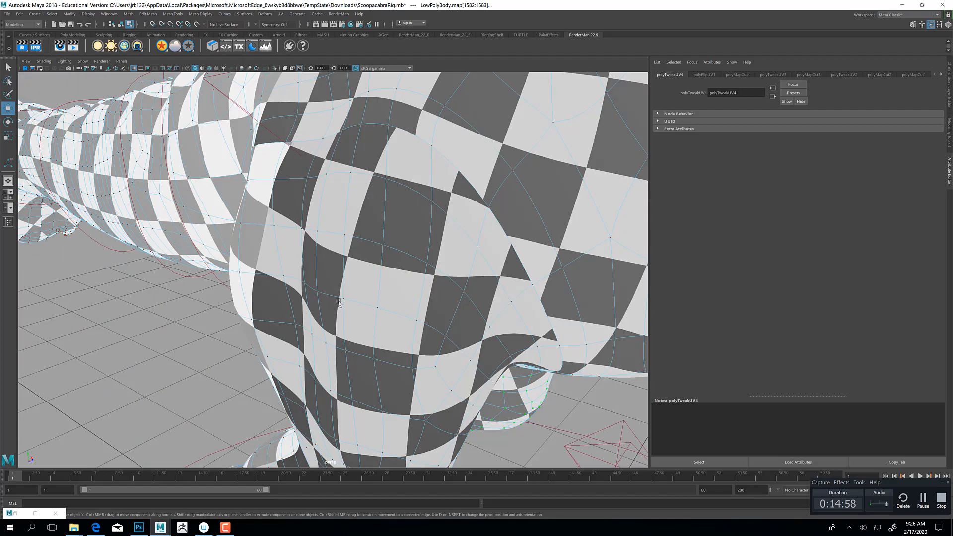
right_click_drag(340, 302, 325, 218, "alt")
left_click_drag(325, 218, 298, 281, "alt")
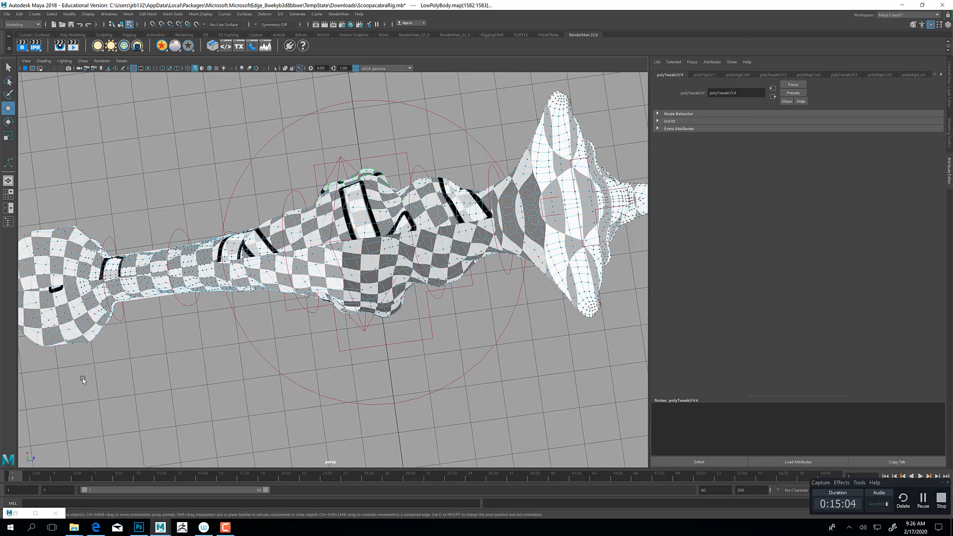
left_click(15, 514)
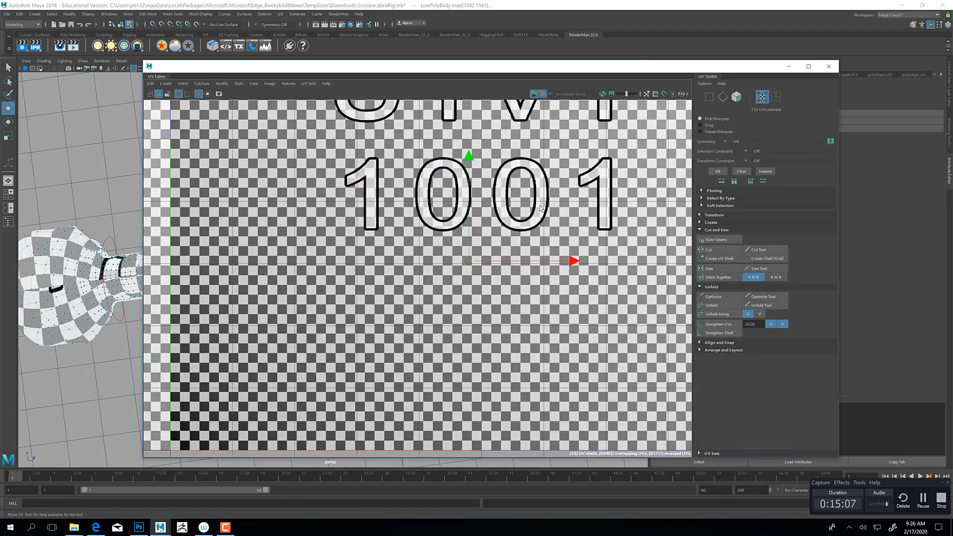
middle_click_drag(573, 229, 568, 217, "alt")
right_click_drag(651, 212, 653, 220, "alt")
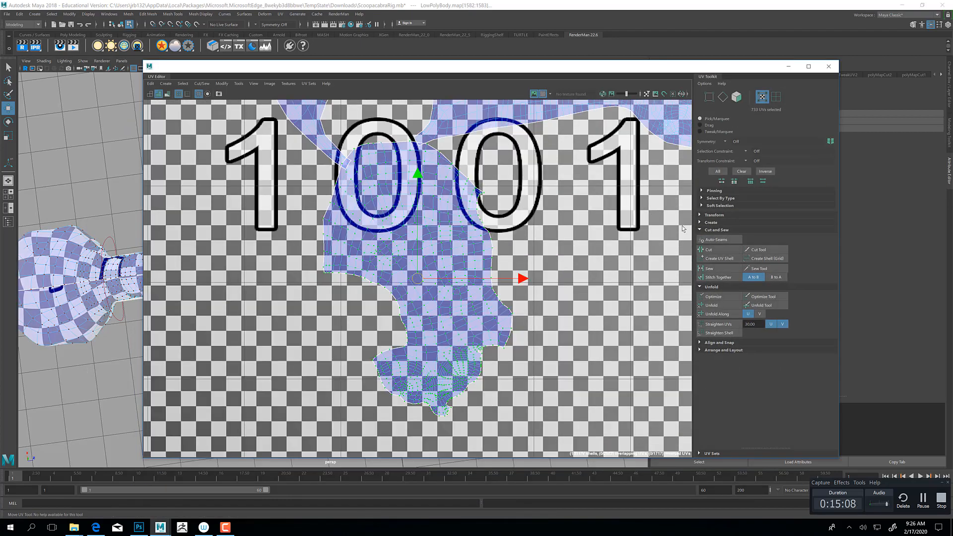
middle_click_drag(308, 270, 312, 504, "alt")
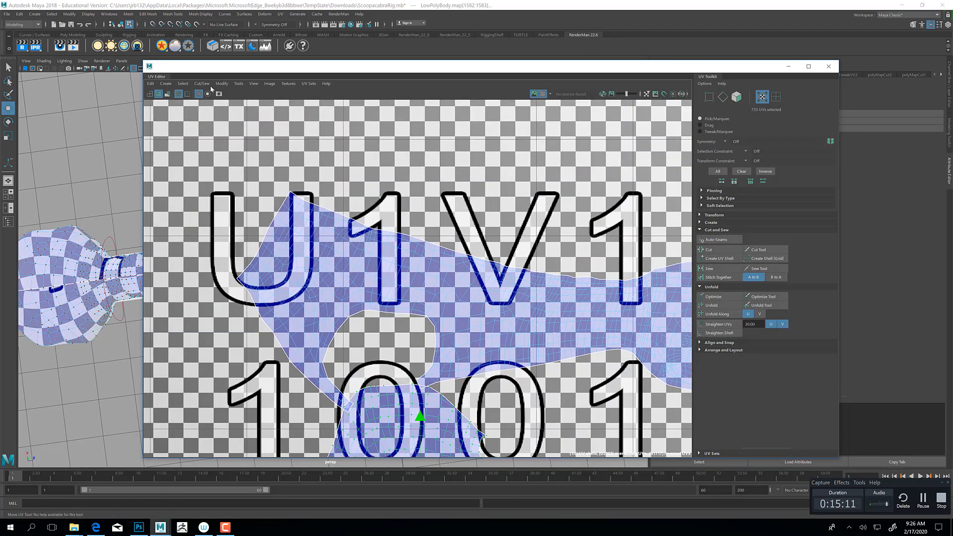
left_click(543, 94)
Rotate the body UV shell above the selected leg shell upright, rounded end down, and move it beside the other body shell.
scroll(286, 328, "down", 10)
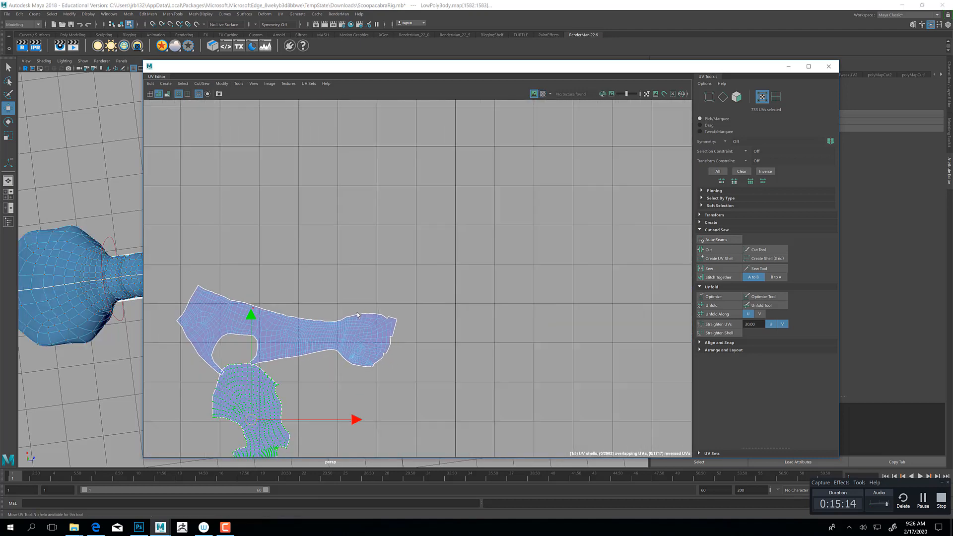
scroll(452, 283, "up", 10)
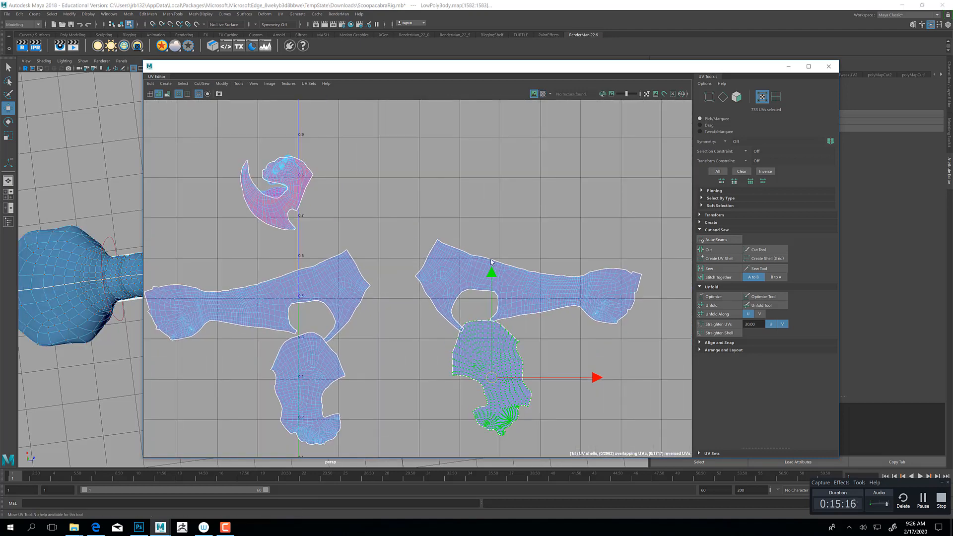
double_click(452, 282)
key("e")
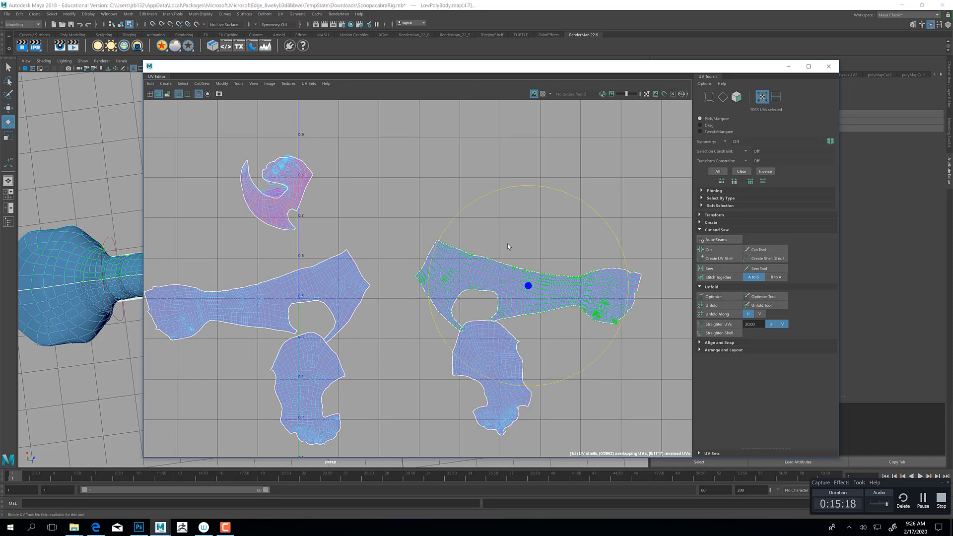
left_click_drag(586, 201, 606, 249)
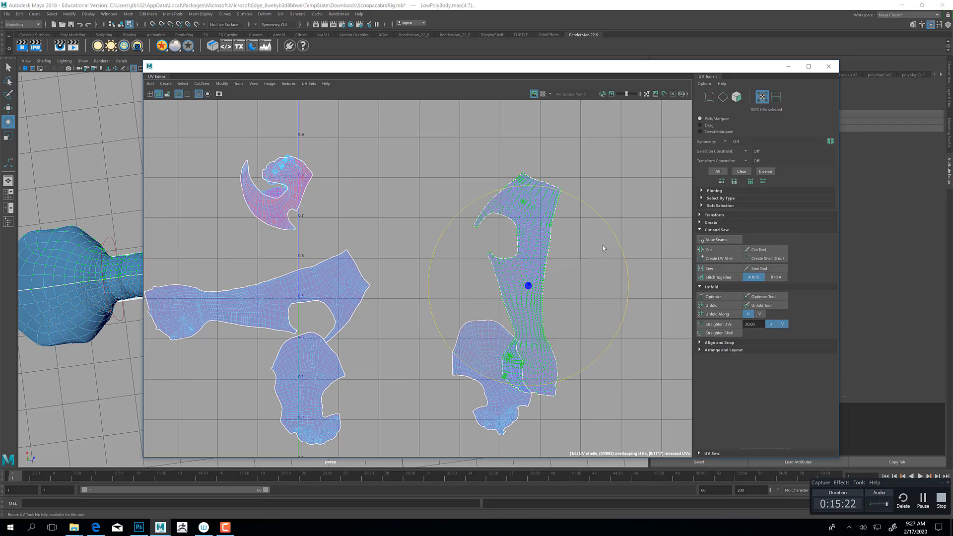
key("w")
left_click_drag(526, 285, 384, 252)
Rotate the remaining horizontal body UV shell upright and place it beside the first one, with their straight seam edges facing each other.
left_click(306, 291)
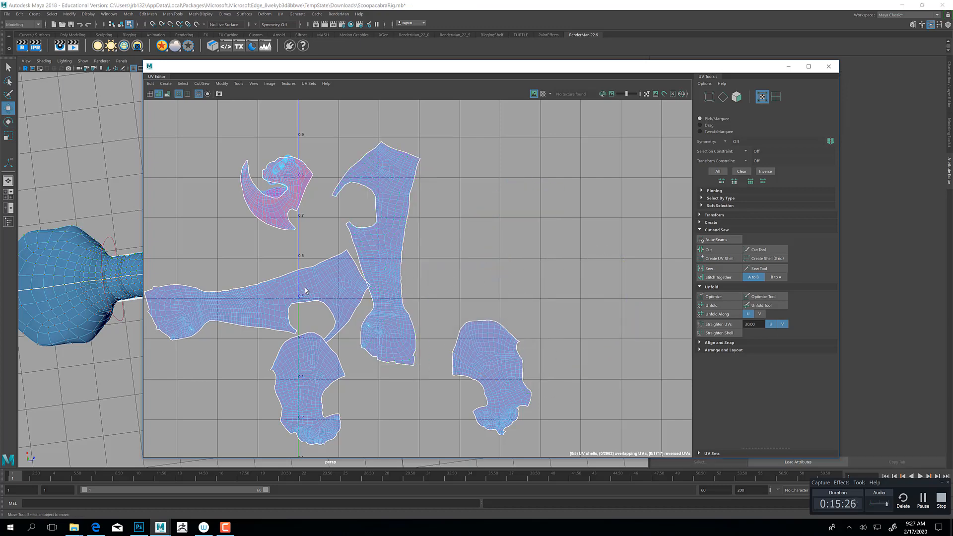
left_click(295, 284)
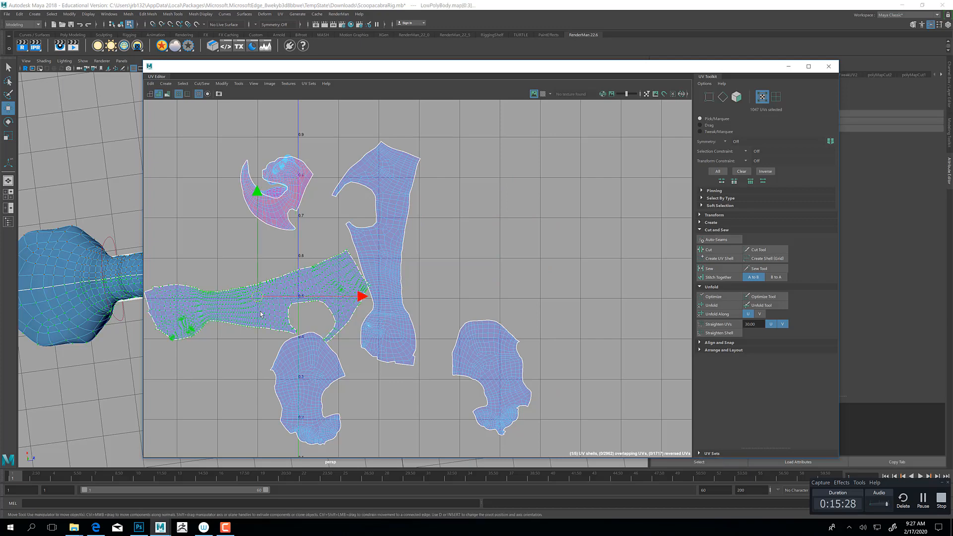
key("e")
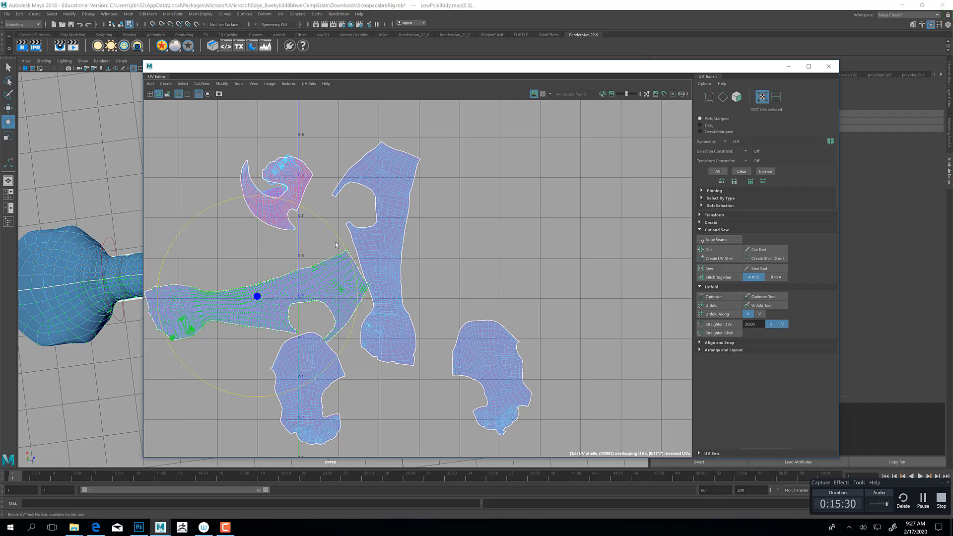
left_click_drag(297, 221, 179, 174)
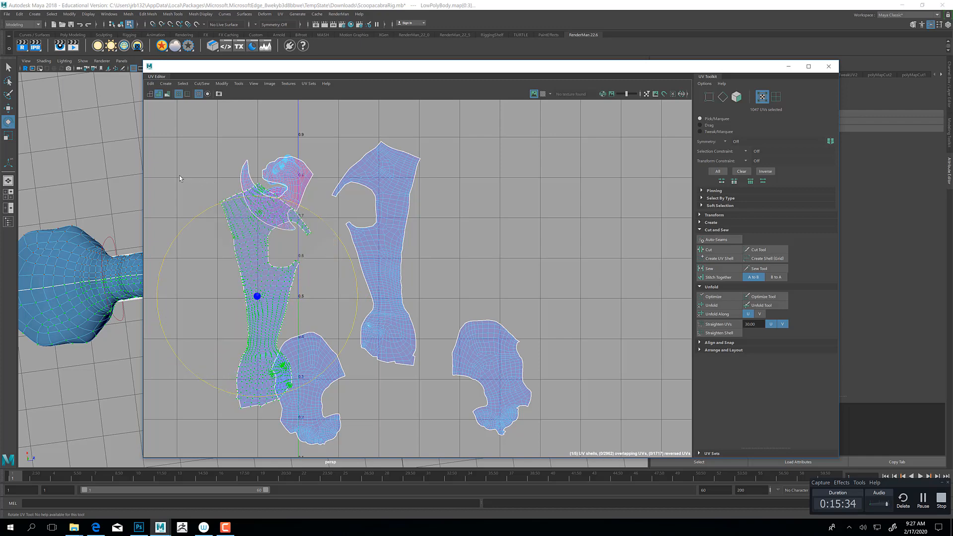
key("w")
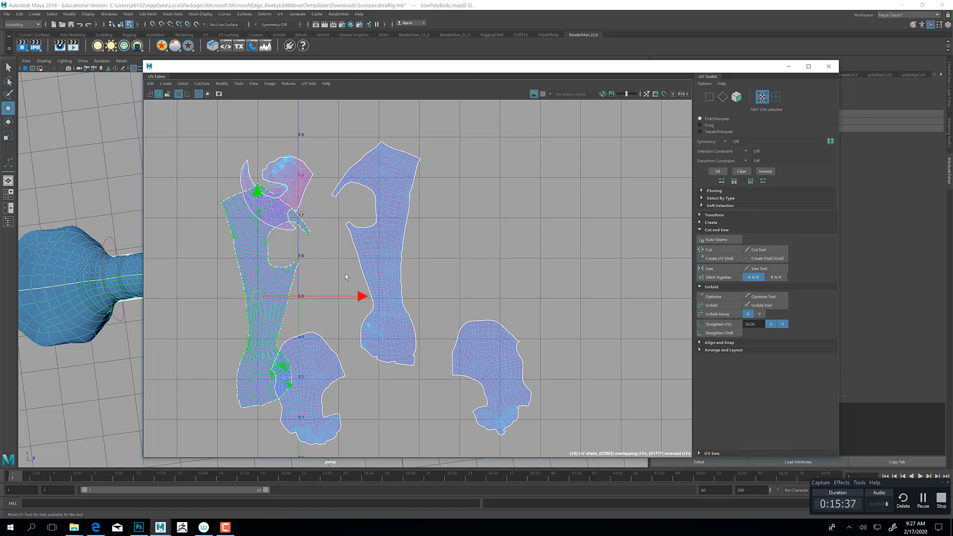
left_click_drag(505, 216, 459, 257)
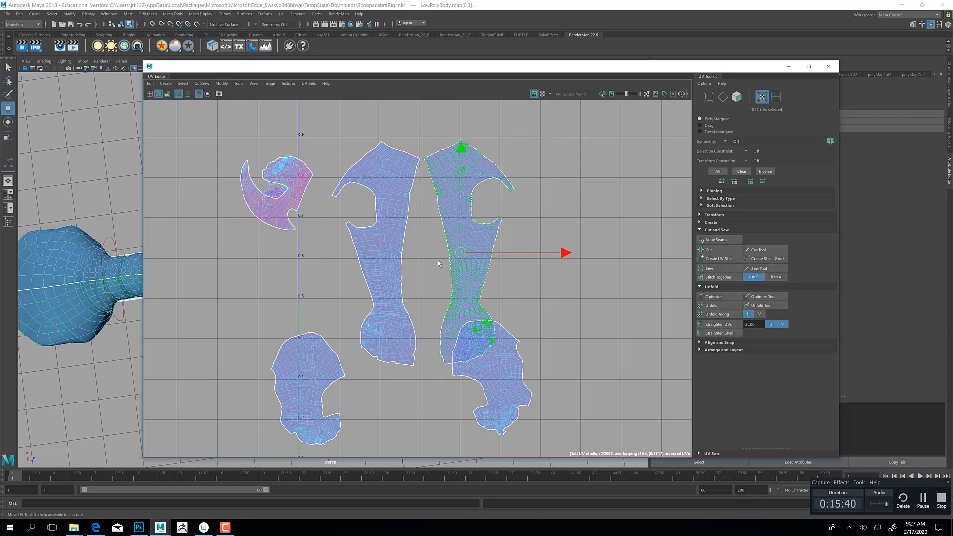
Select the uppermost edge where the two body shells' inner corners nearly meet and sew it.
scroll(431, 238, "up", 5)
middle_click_drag(419, 177, 408, 366, "alt")
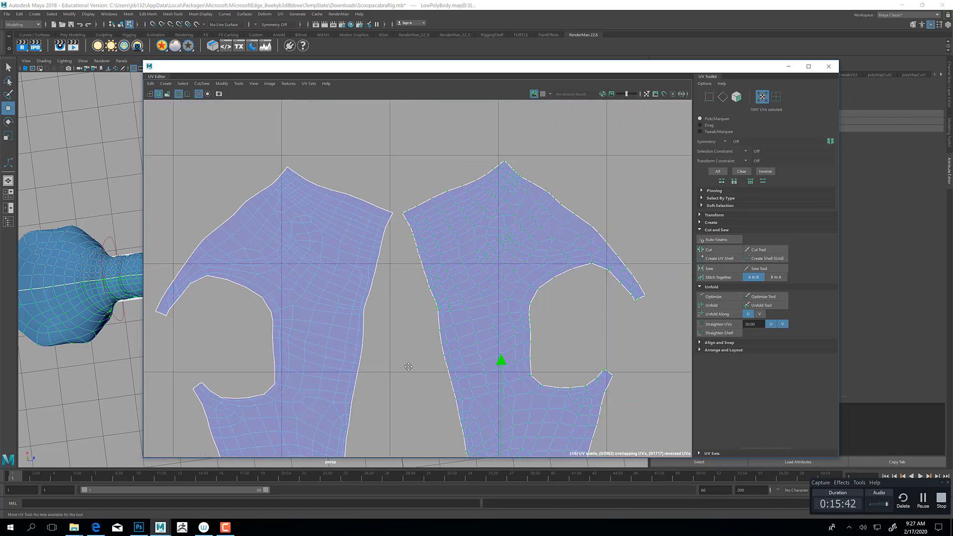
scroll(397, 279, "up", 4)
right_click(461, 198)
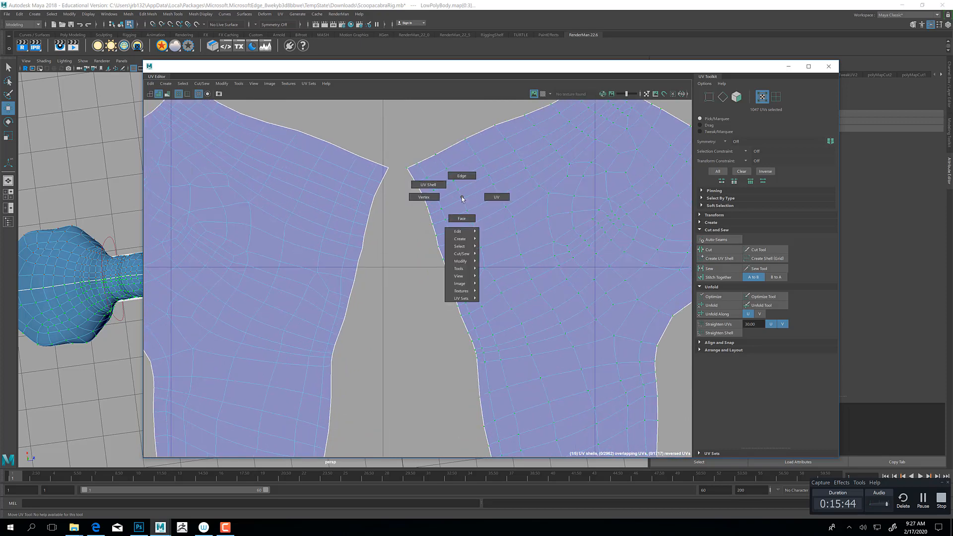
left_click(493, 198)
right_click_drag(378, 196, 380, 175)
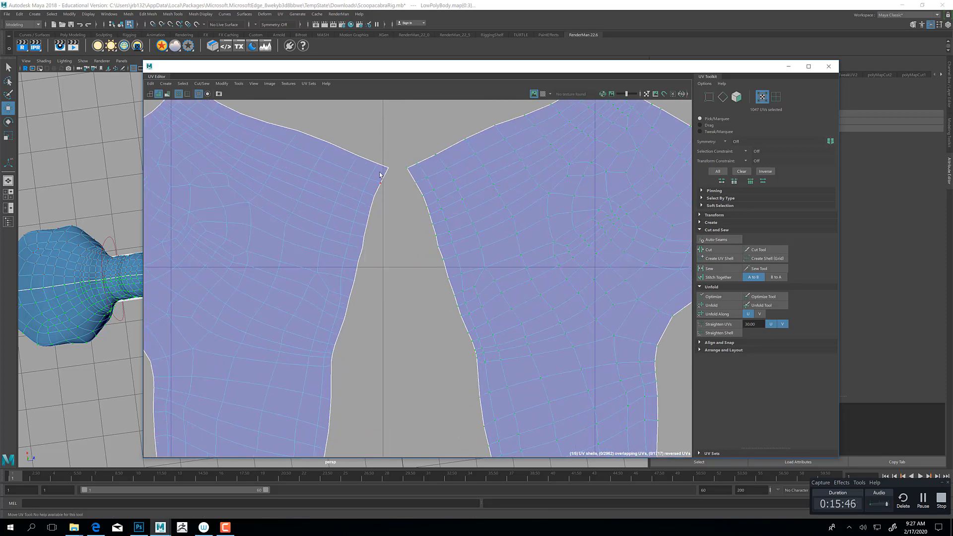
left_click(389, 175)
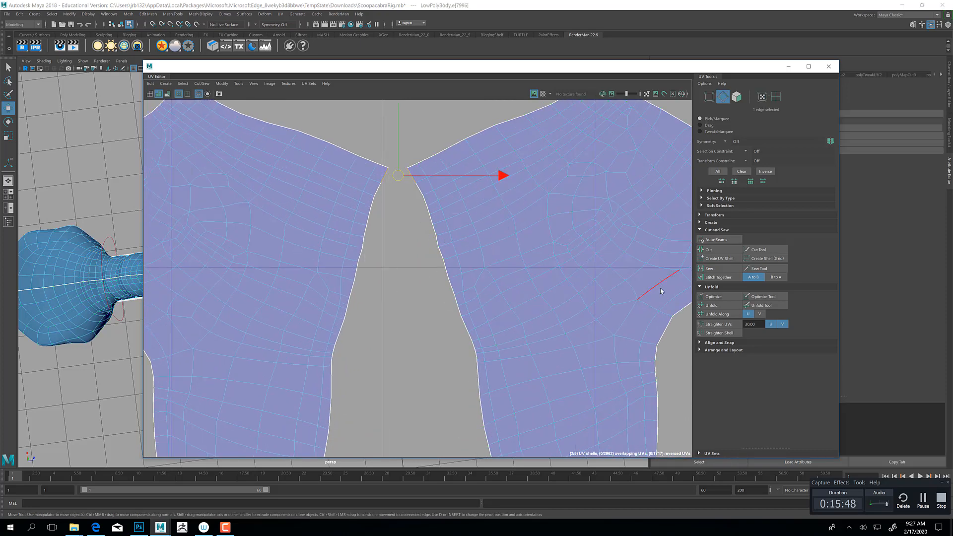
left_click(709, 268)
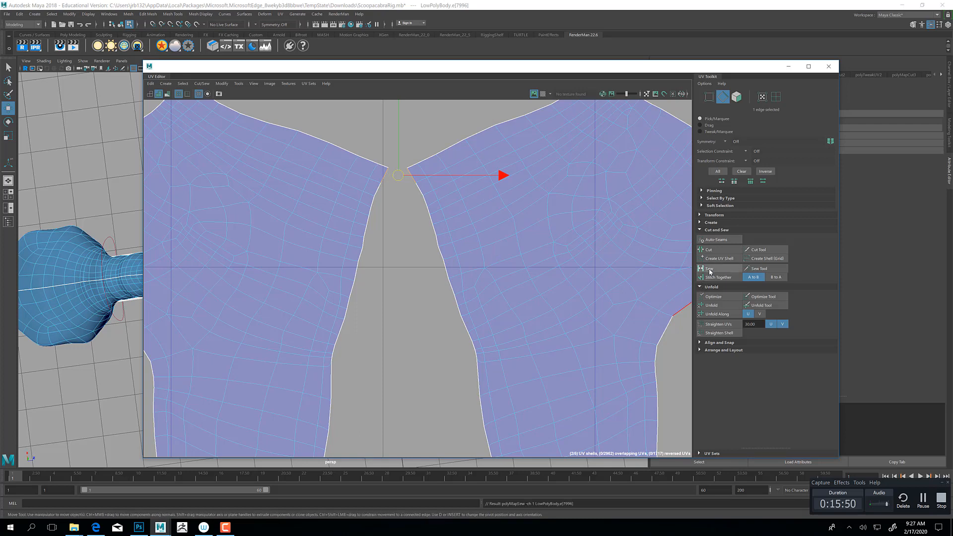
Sew the upper stretch of the centre seam between the body halves with the Sew Tool, working downward from the joined corner.
left_click(758, 269)
left_click(395, 186)
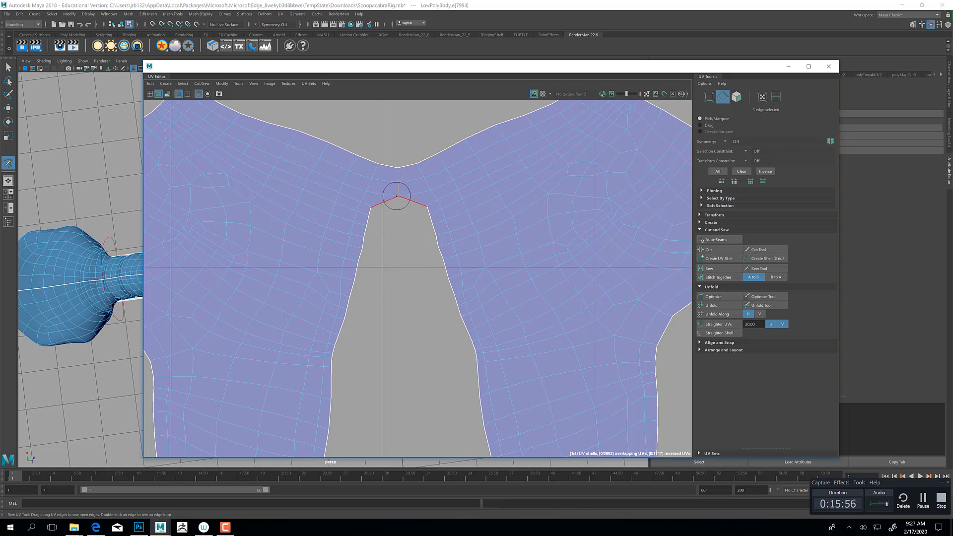
left_click(396, 201)
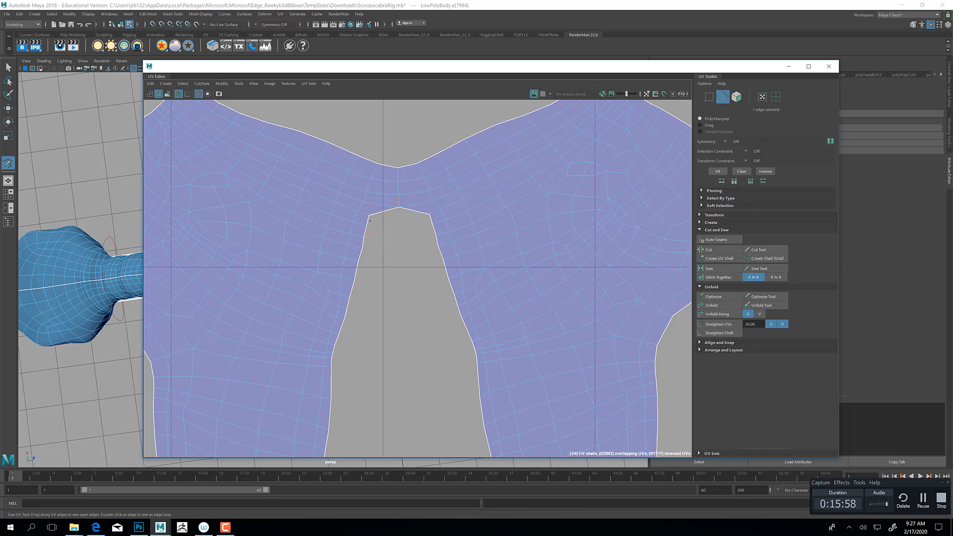
left_click(398, 209)
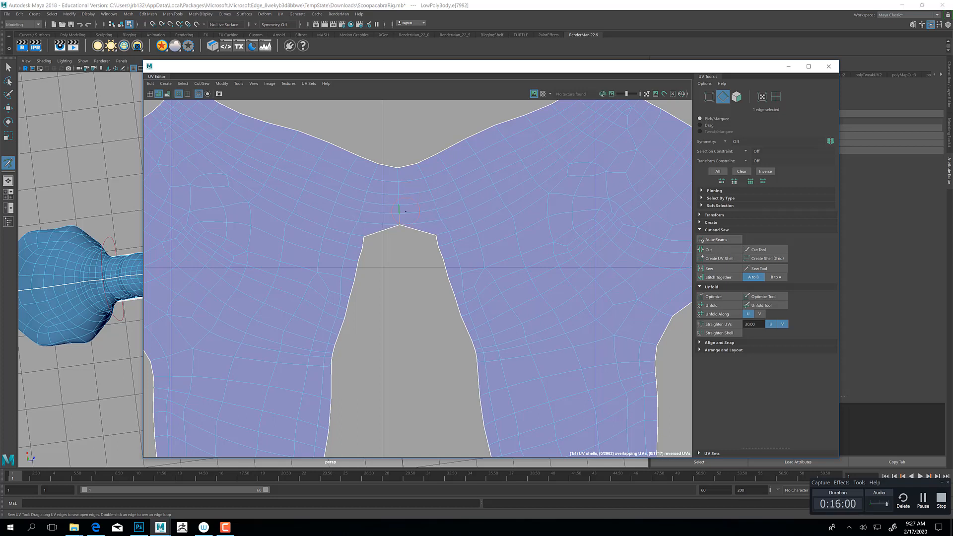
left_click_drag(400, 223, 410, 305)
left_click_drag(420, 371, 415, 346)
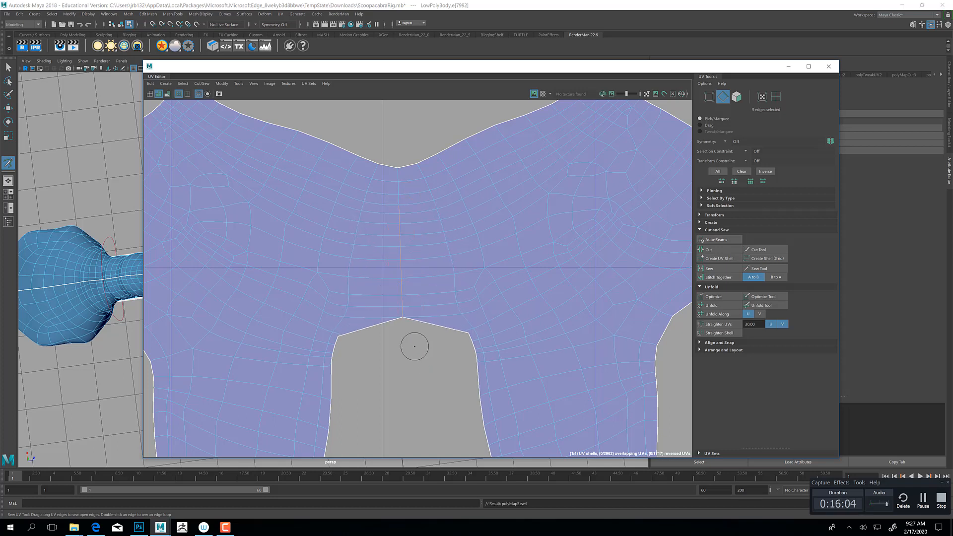
Enlarge the Sew Tool brush and sew the centre seam further down through the section between the leg cutouts.
key("b")
left_click_drag(410, 282, 439, 281)
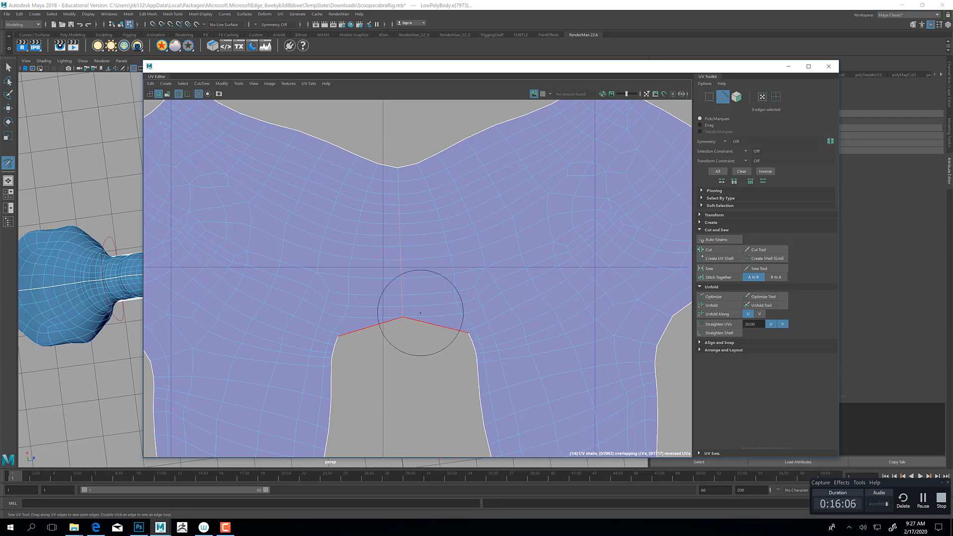
left_click_drag(410, 310, 408, 365)
mouse_move(414, 384)
middle_mouse_down("alt")
mouse_move(447, 165)
mouse_move(439, 206)
middle_mouse_up("alt")
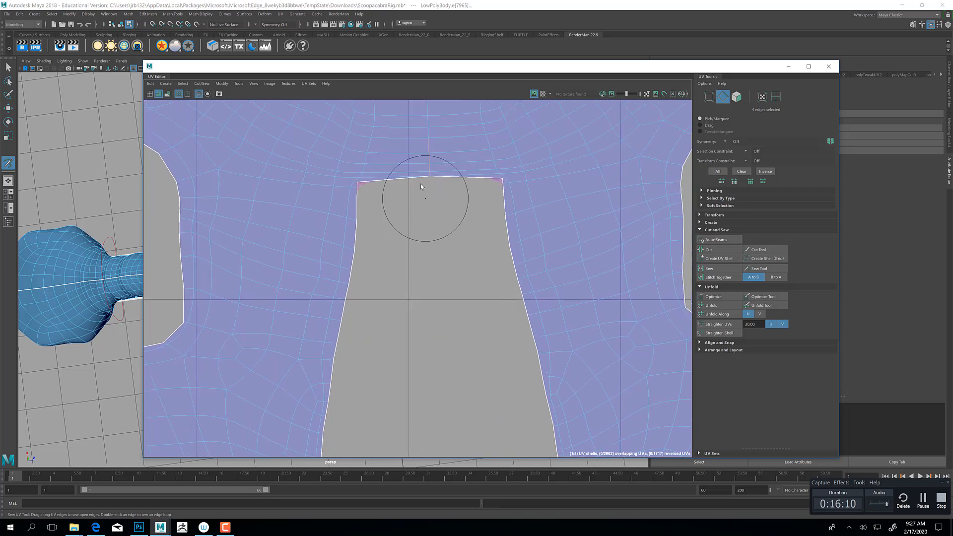
mouse_move(431, 168)
left_mouse_down()
mouse_move(430, 231)
mouse_move(452, 368)
mouse_move(439, 421)
mouse_move(436, 414)
left_mouse_up()
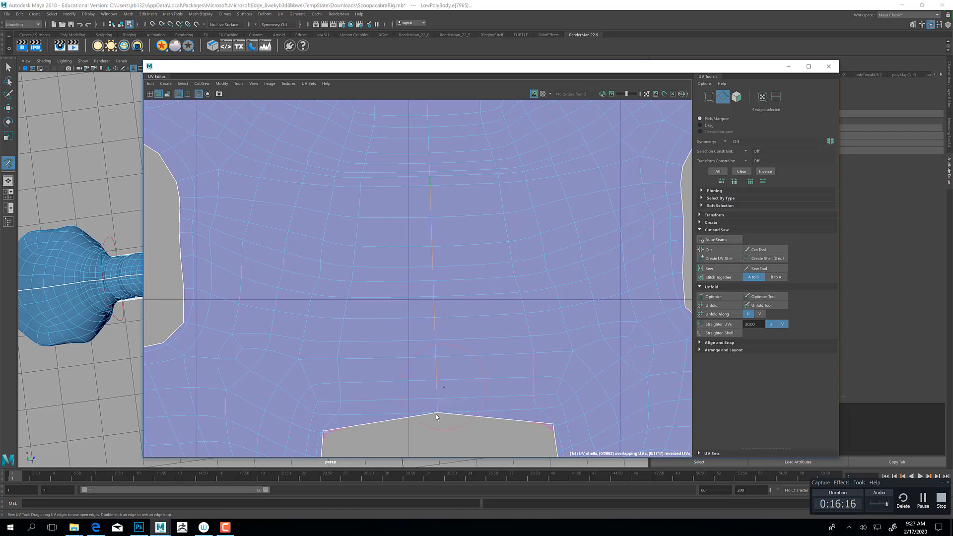
Sew the rest of the centre seam between the body halves with the Sew Tool, down to the lower end of the body.
middle_click_drag(435, 414, 457, 248, "alt")
mouse_move(459, 264)
left_mouse_down()
mouse_move(454, 316)
mouse_move(472, 404)
left_mouse_up()
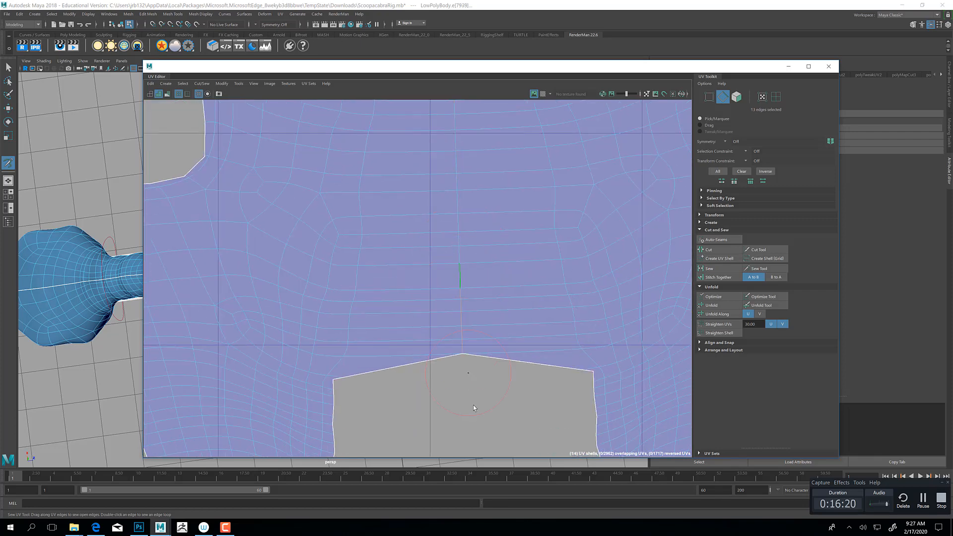
middle_click_drag(453, 394, 465, 204, "alt")
scroll(462, 216, "down", 5)
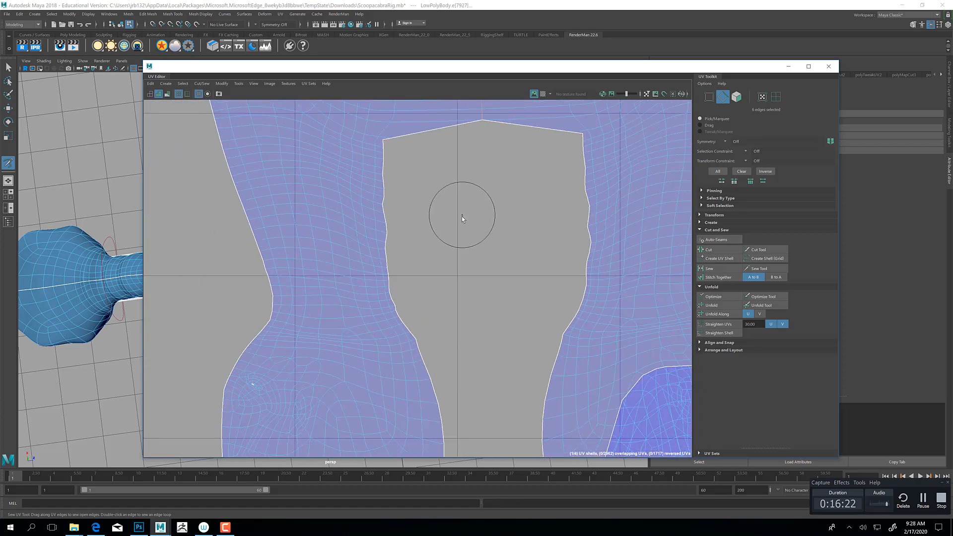
middle_click_drag(451, 242, 389, 298, "alt")
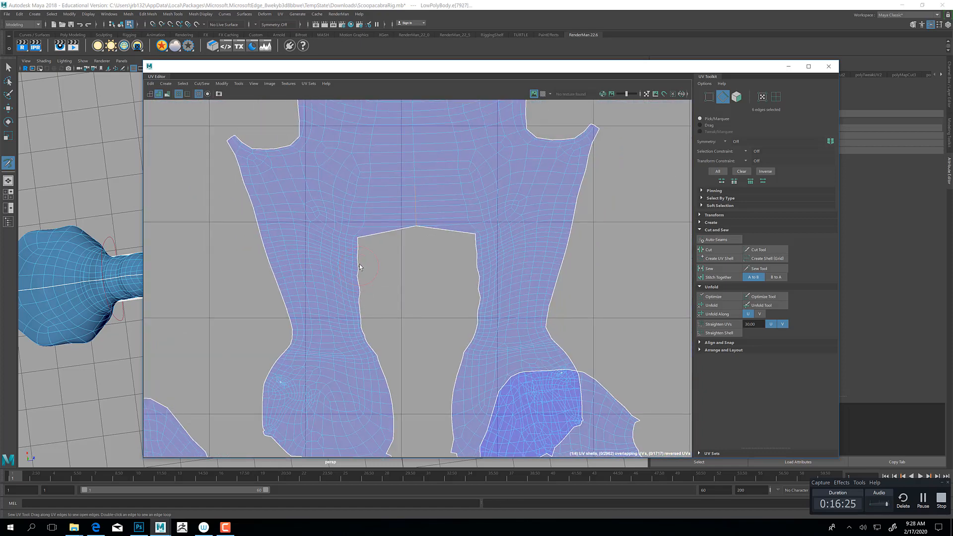
mouse_move(412, 219)
left_mouse_down()
mouse_move(421, 270)
mouse_move(437, 273)
mouse_move(424, 270)
mouse_move(424, 336)
left_mouse_up()
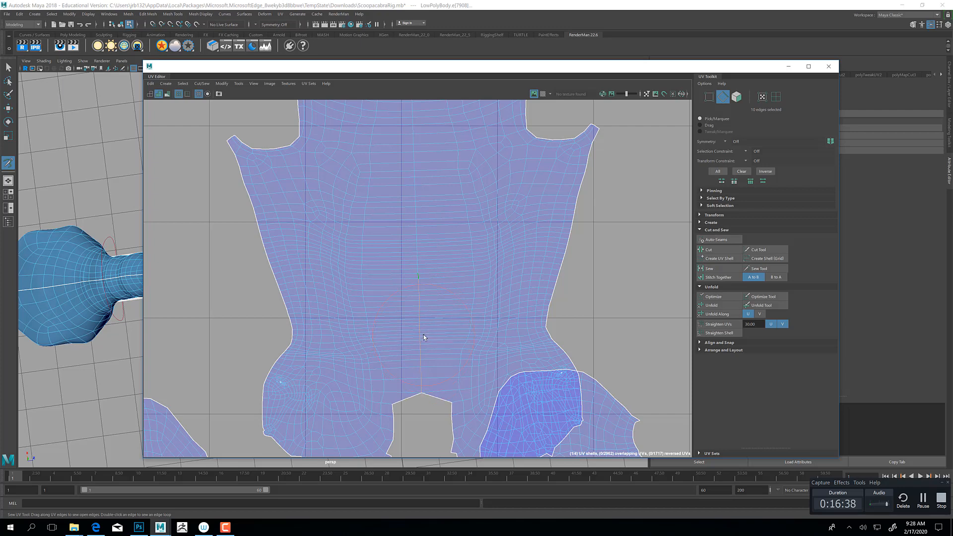
left_click_drag(422, 377, 425, 404)
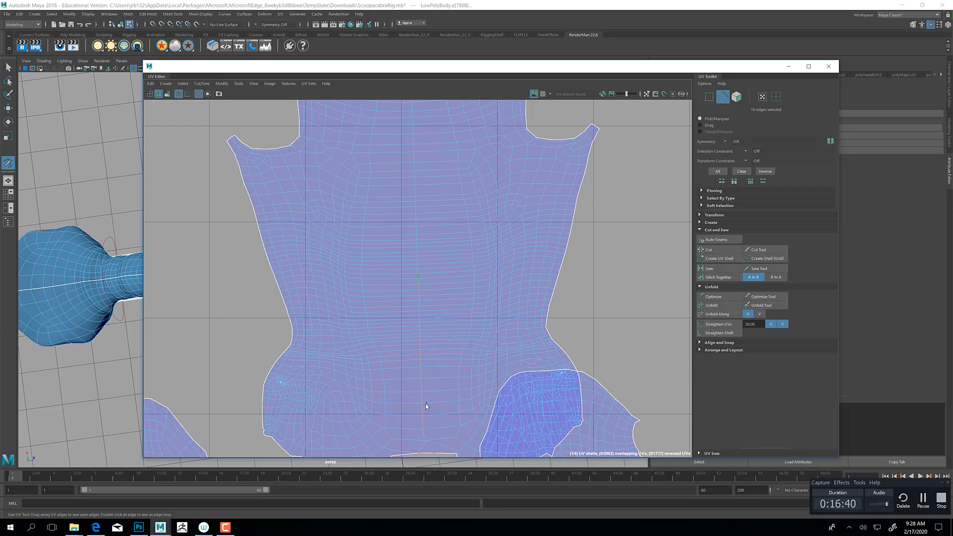
middle_click_drag(425, 392, 426, 289, "alt")
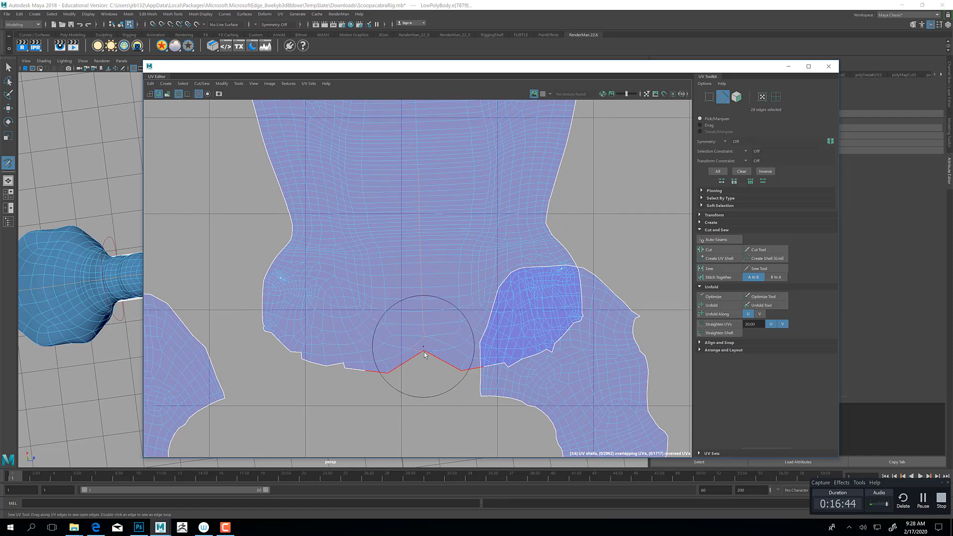
left_click_drag(425, 354, 422, 359)
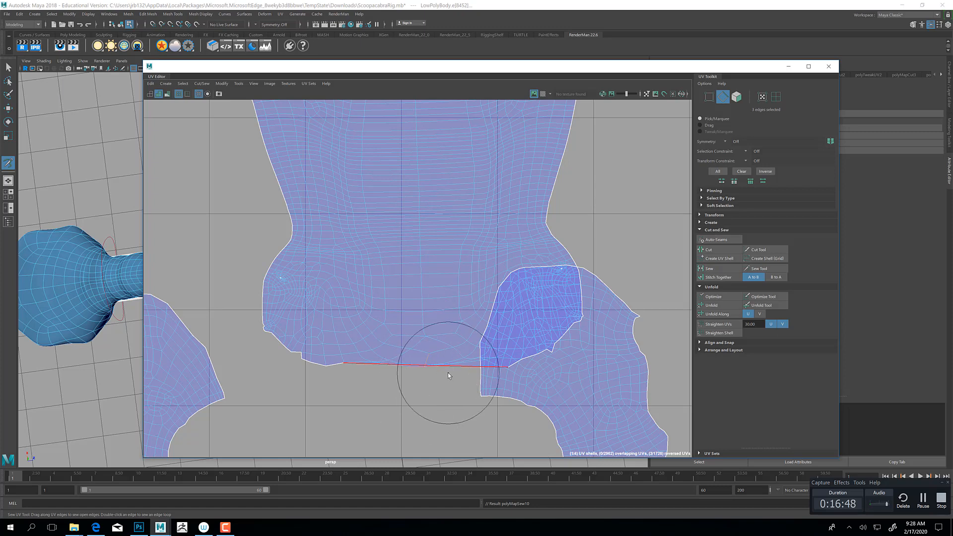
Select all UVs of the joined body shell and unfold it.
key("q")
right_click_drag(480, 314, 483, 319)
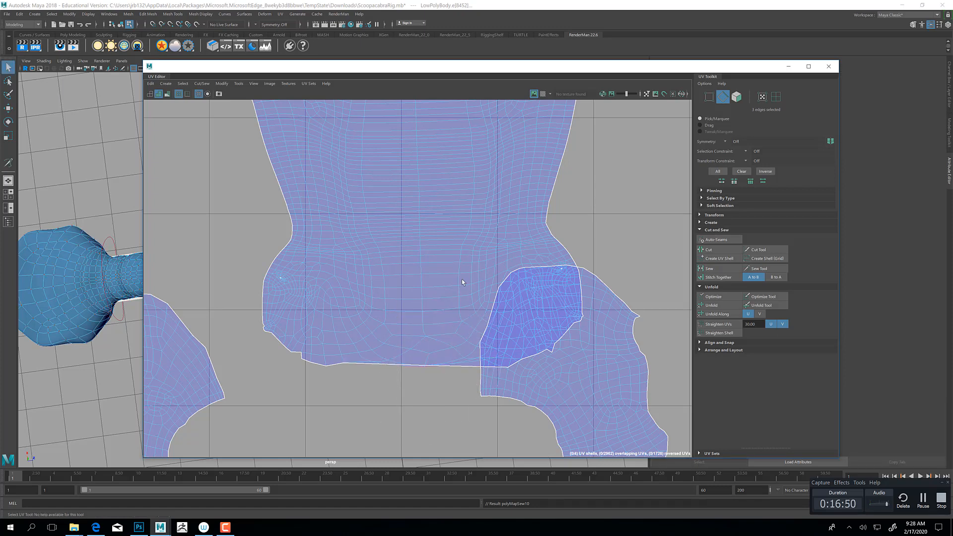
left_click(482, 213)
double_click(469, 213)
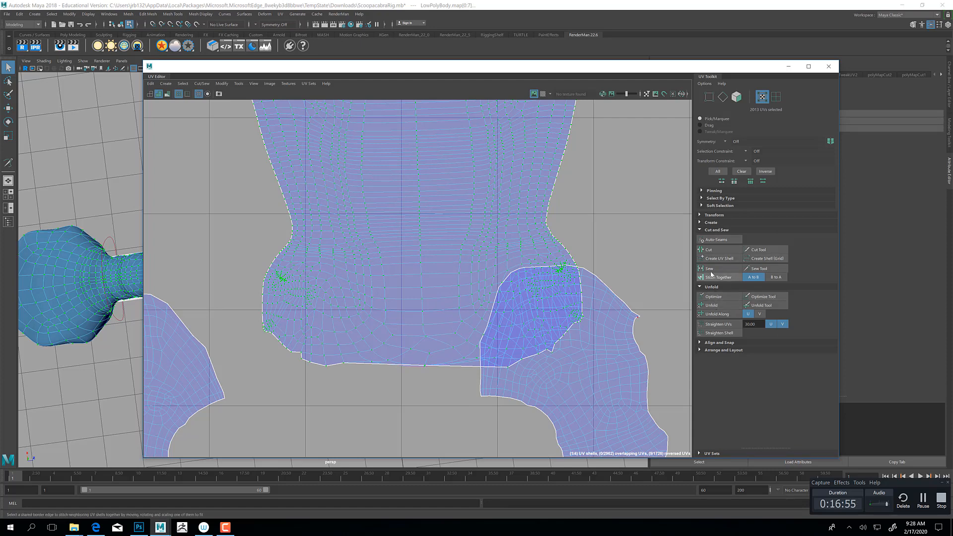
left_click(714, 305)
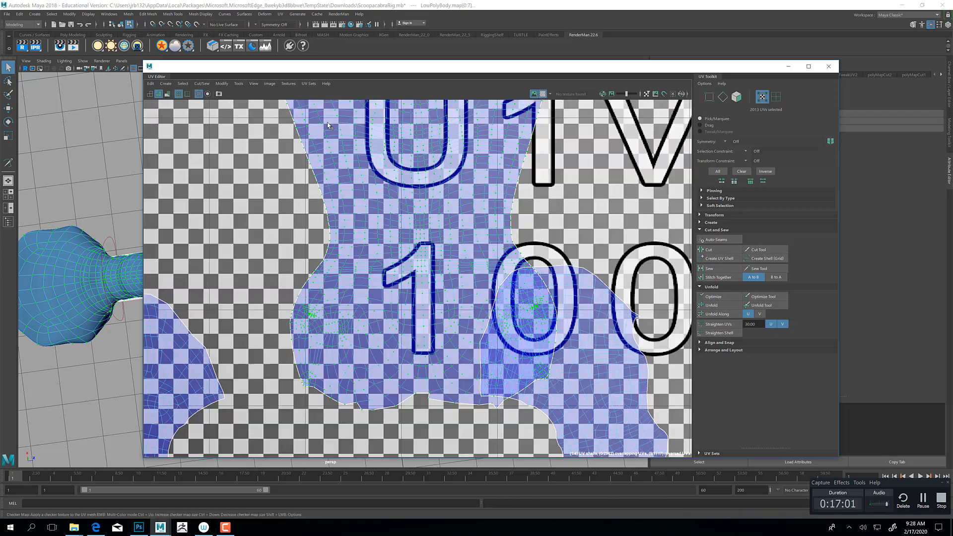
Apply the checker map to examine the texture distribution on the model's body in the viewport, and turn the checker map off again.
left_click(543, 93)
left_click_drag(185, 67, 355, 490)
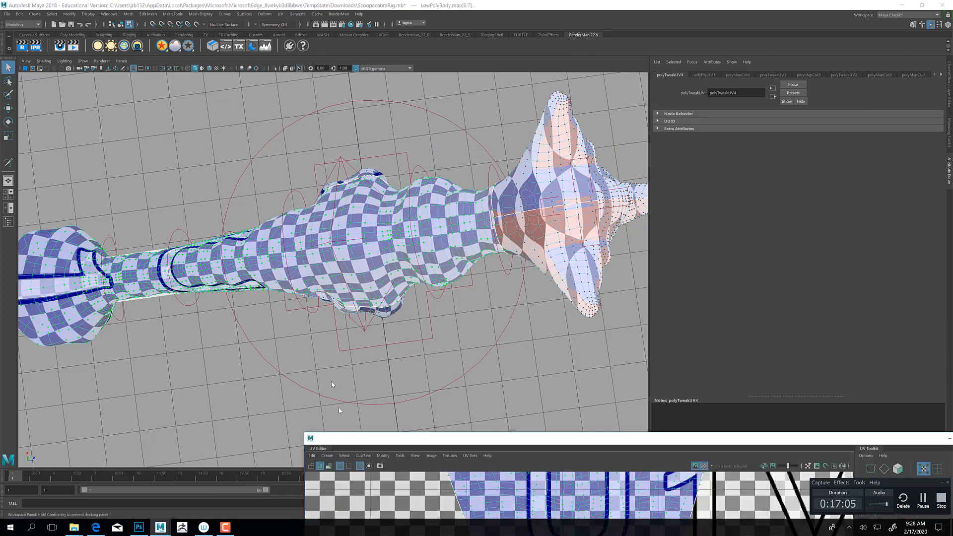
scroll(334, 252, "down", 5)
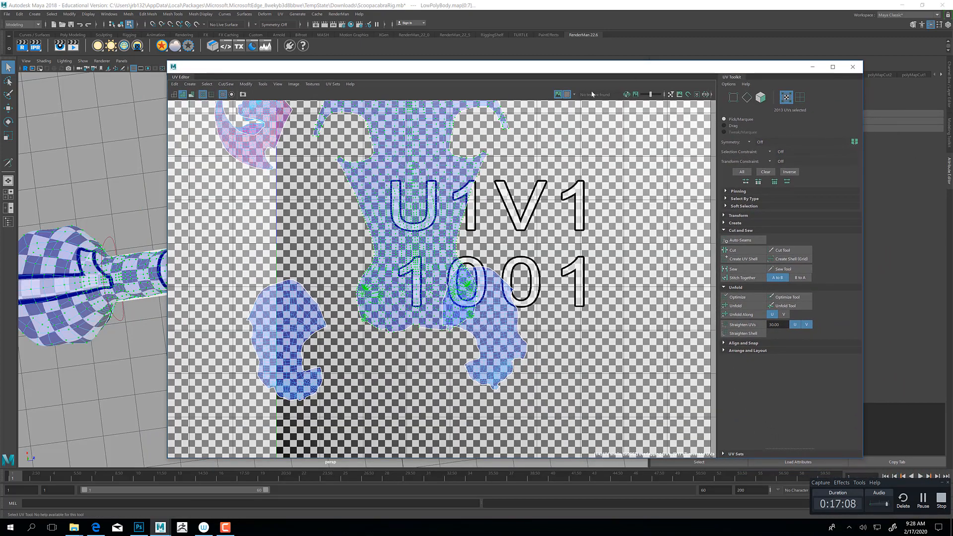
left_click(566, 94)
Move the leg shell overlapping the body's lower end to the left-hand leg cutout and rotate it about 90° so its foot points outward.
scroll(481, 333, "up", 2)
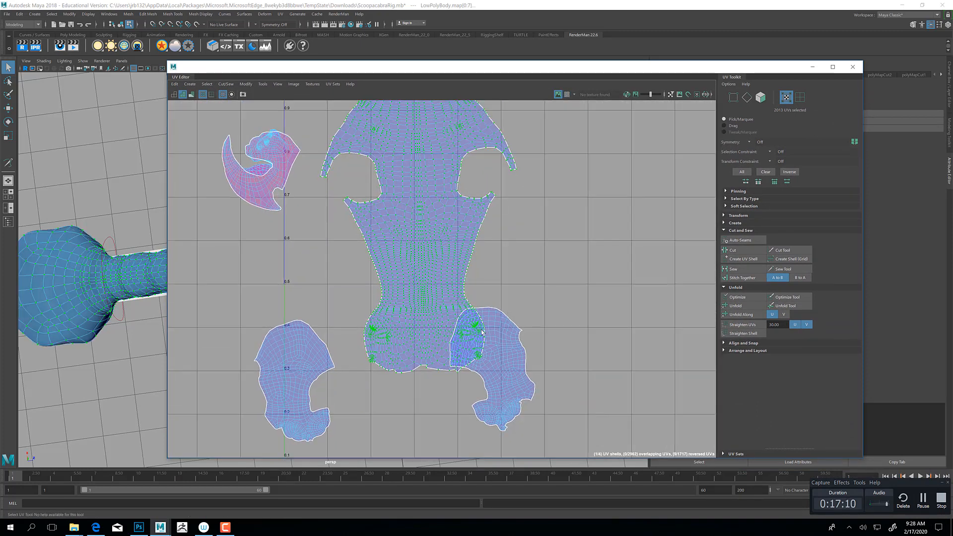
left_click(496, 339)
key("w")
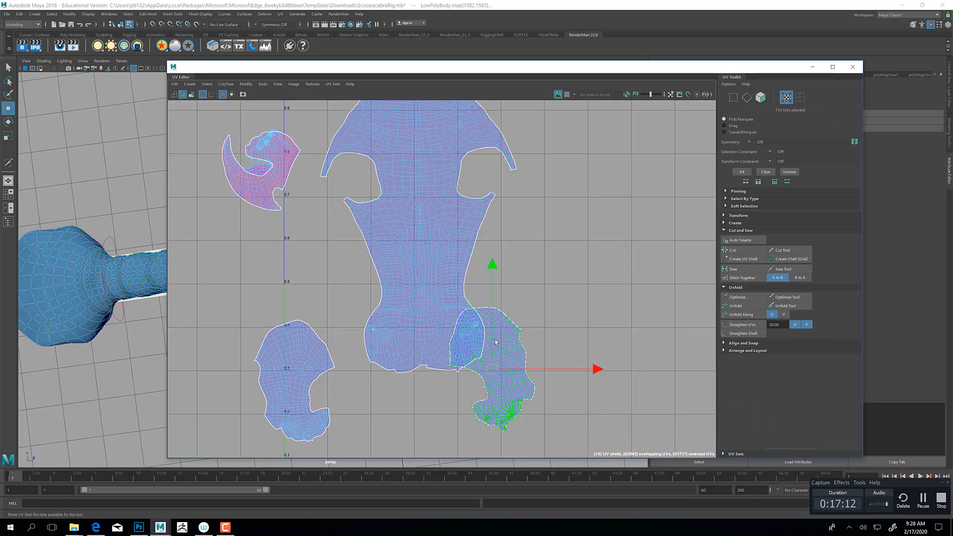
left_click_drag(494, 367, 309, 243)
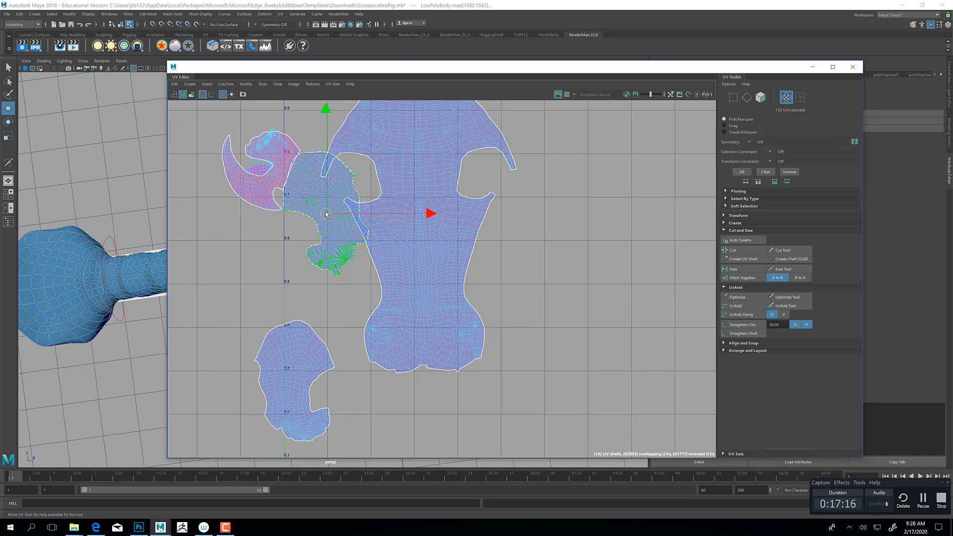
key("e")
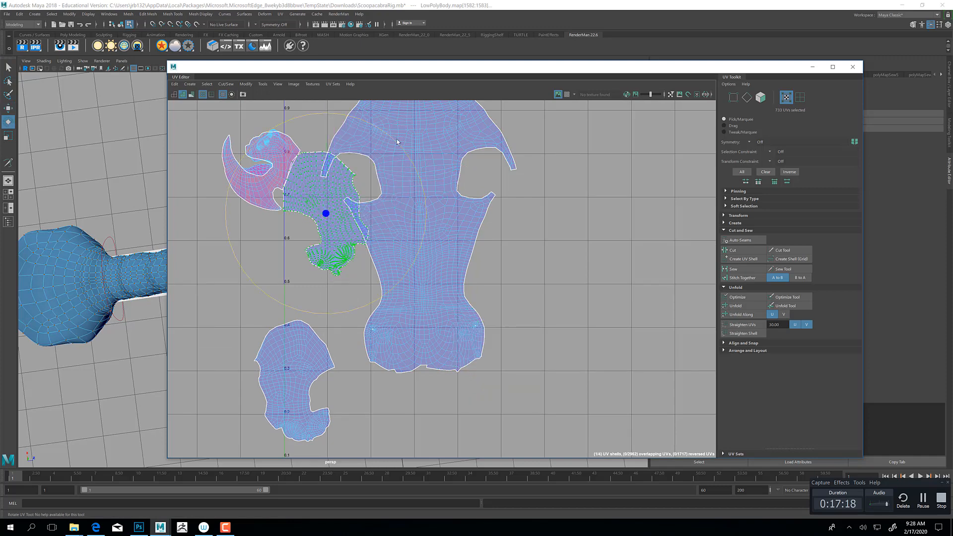
left_click_drag(433, 219, 399, 312)
key("w")
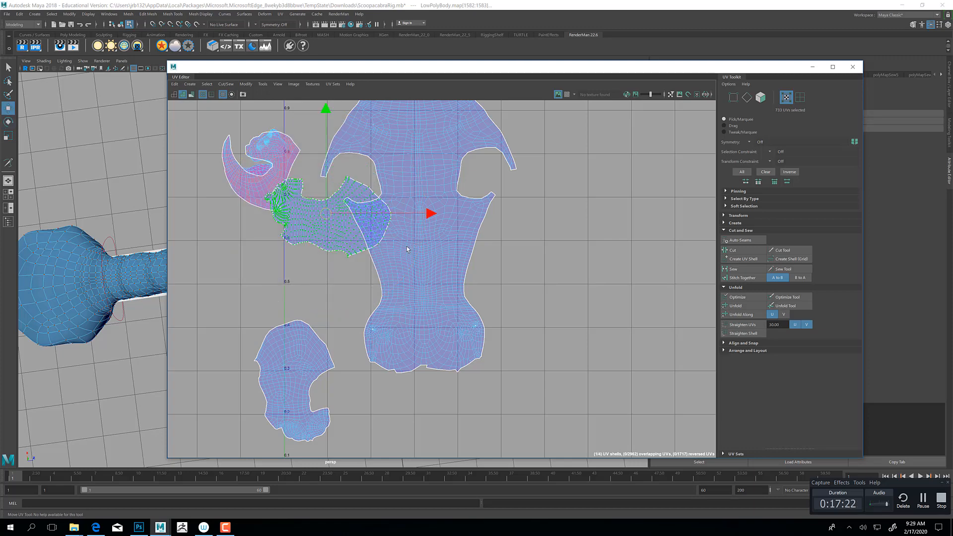
left_click_drag(320, 214, 304, 180)
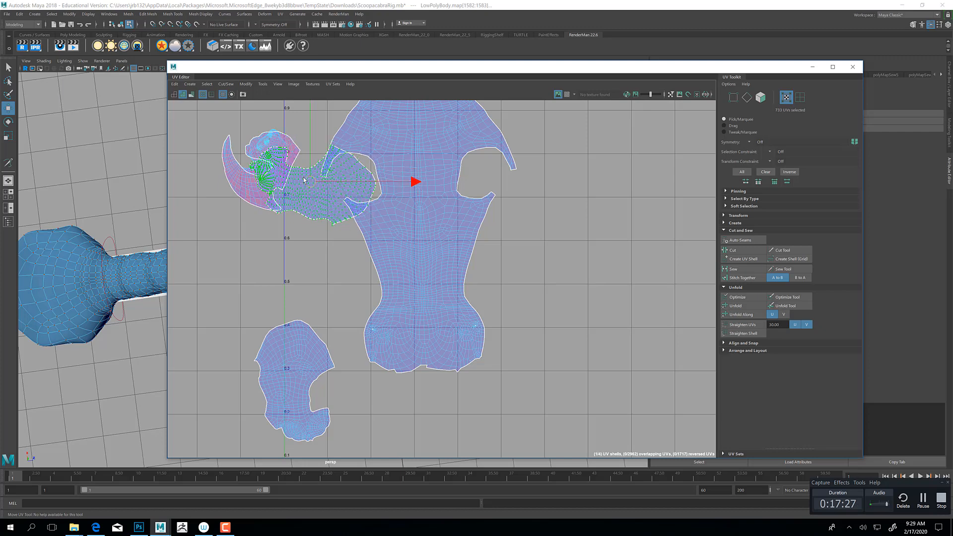
Move the other leg shell to the right-hand leg cutout and rotate it sideways with its foot pointing away from the body.
left_click(304, 366)
left_click_drag(297, 383, 544, 201)
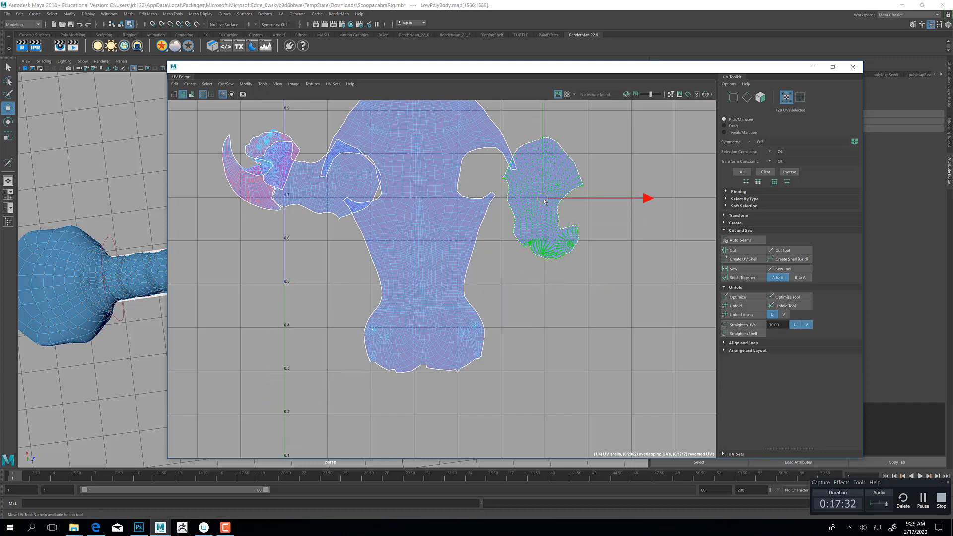
key("e")
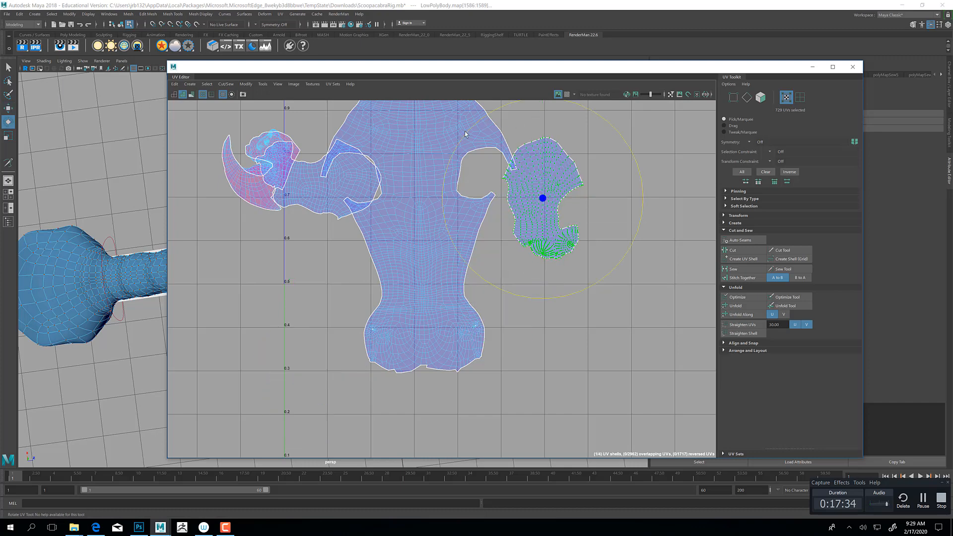
left_click_drag(466, 134, 442, 234)
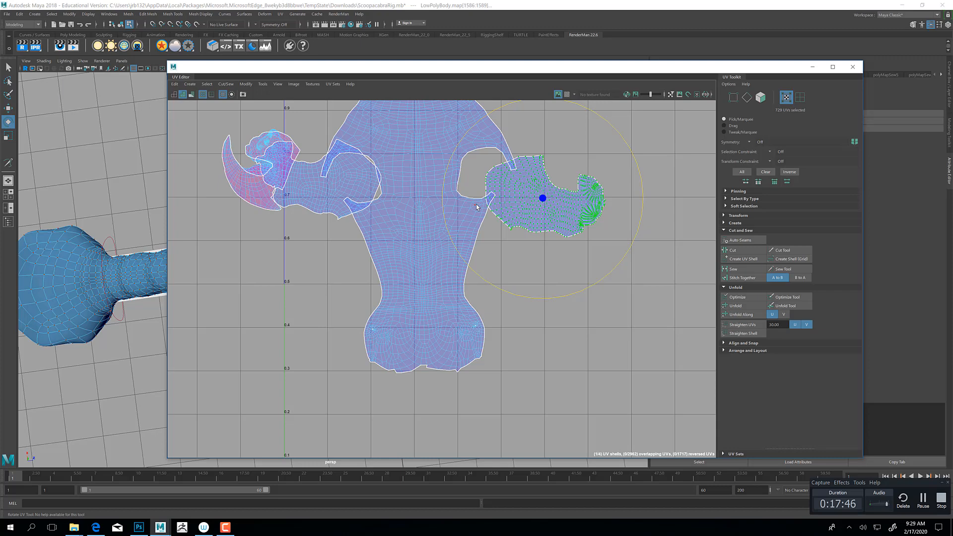
Select the inner border edges of the right-hand leg shell facing the cutout and sew them to the body.
scroll(433, 304, "up", 5)
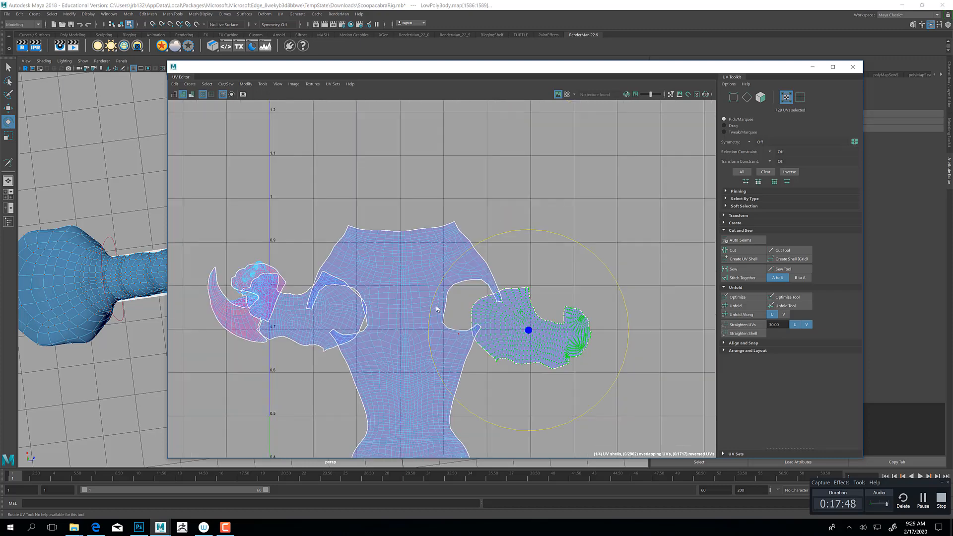
middle_click_drag(507, 301, 440, 267, "alt")
right_click_drag(446, 283, 435, 287)
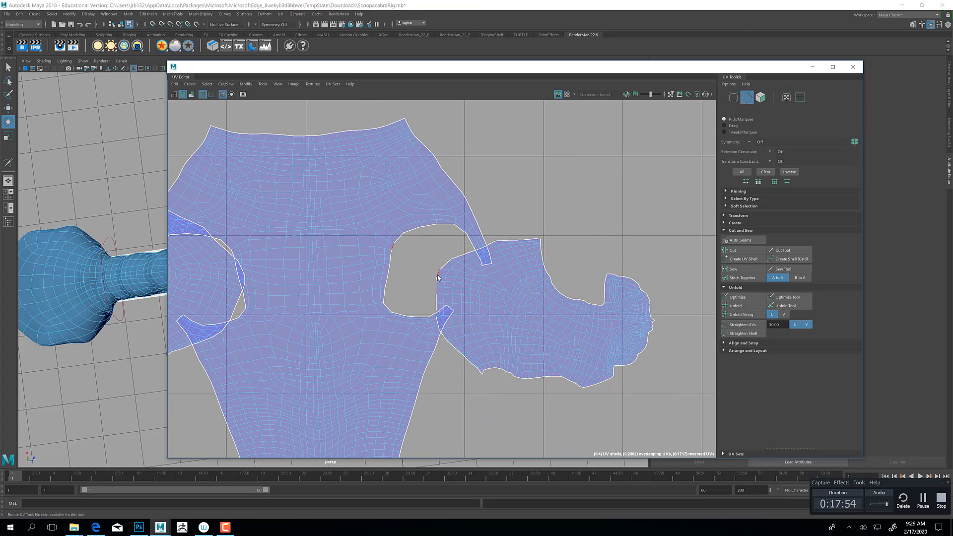
left_click(437, 275)
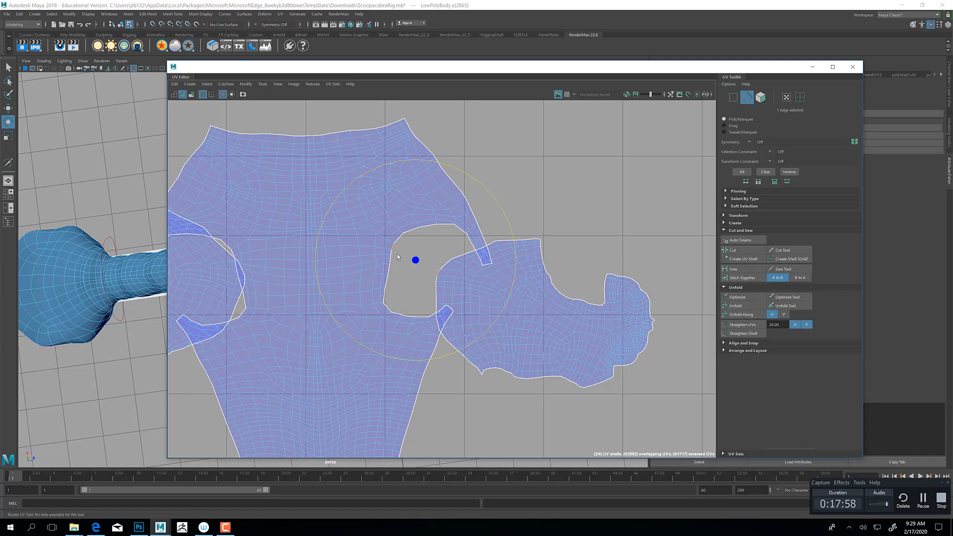
key("q")
left_click_drag(445, 281, 460, 297)
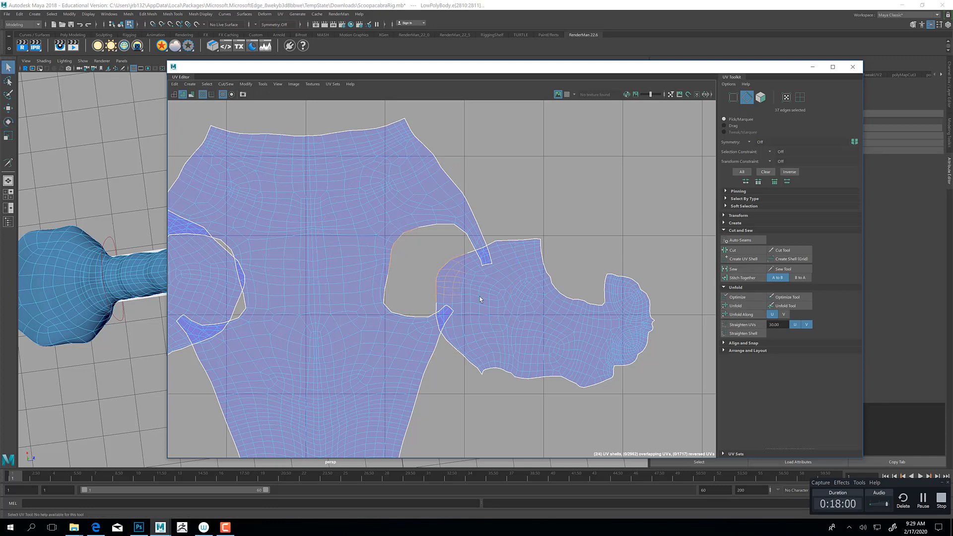
left_click(733, 269)
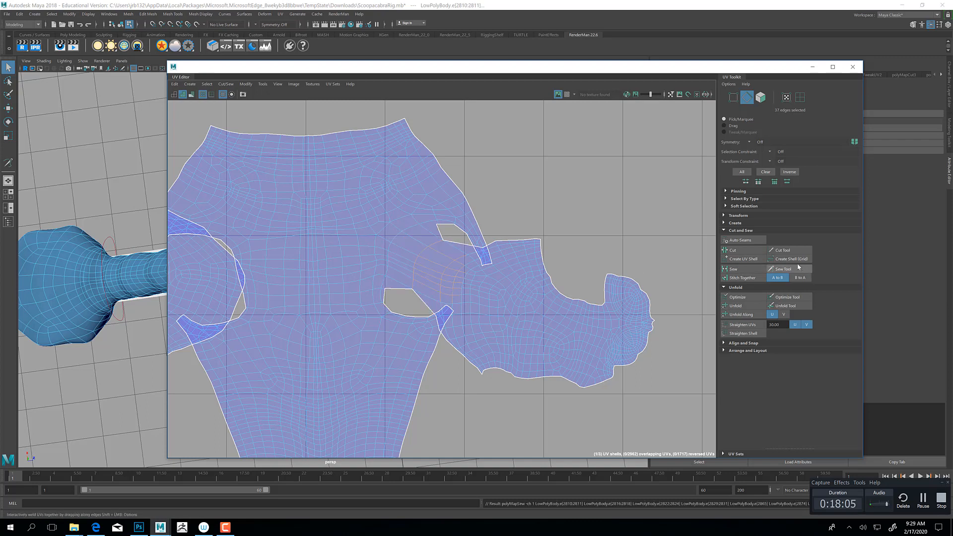
Close the lower gap between the right-hand leg and the body cutout with the Sew Tool.
left_click(787, 269)
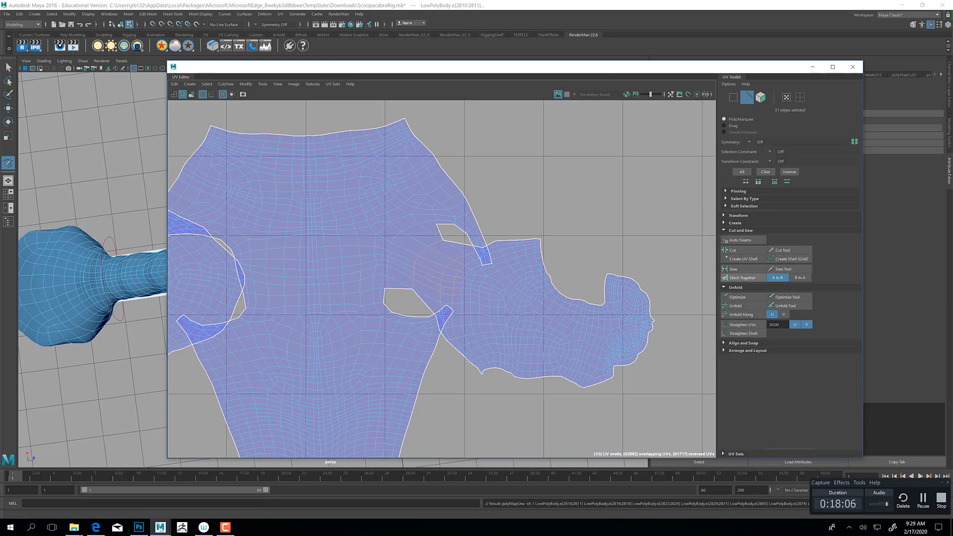
left_click(410, 288)
left_click_drag(410, 288, 410, 319)
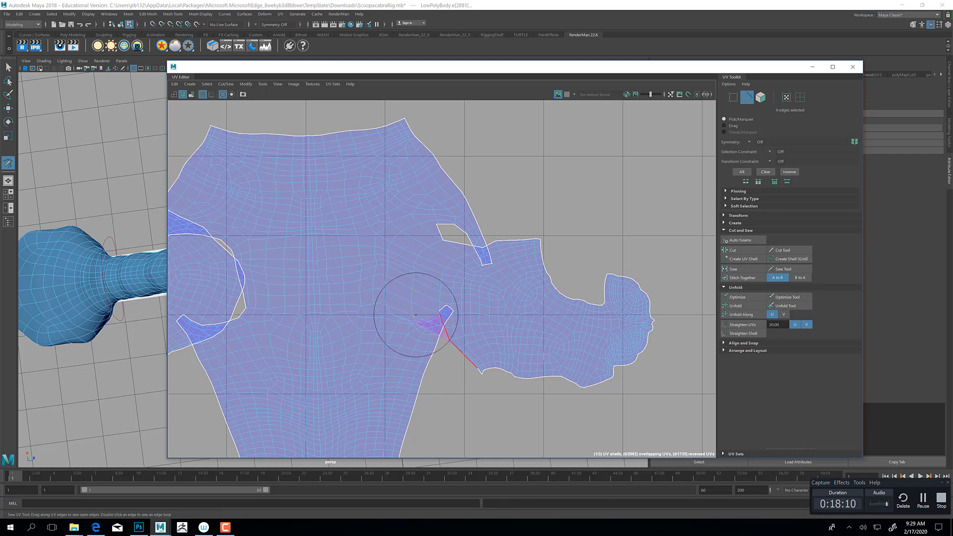
left_click(416, 315)
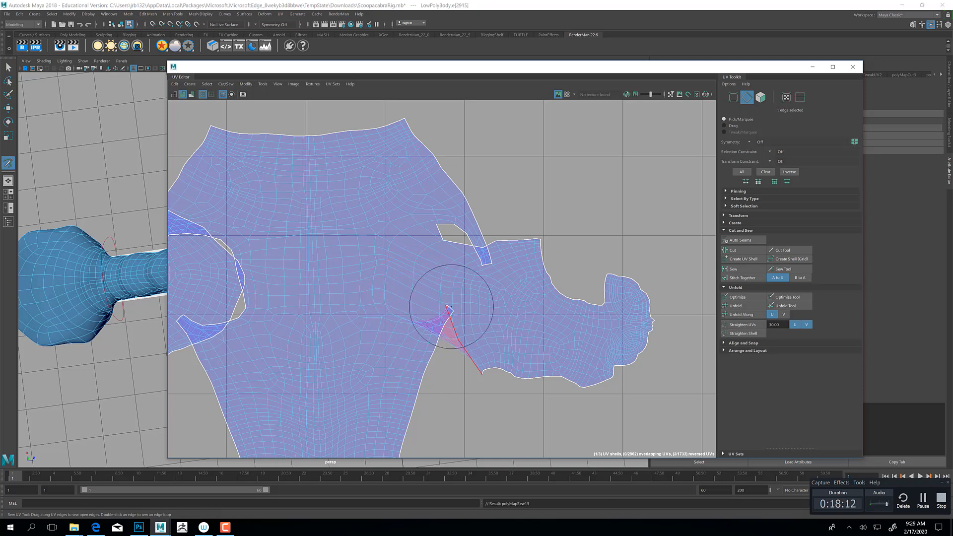
scroll(450, 309, "up", 5)
scroll(449, 309, "up", 4)
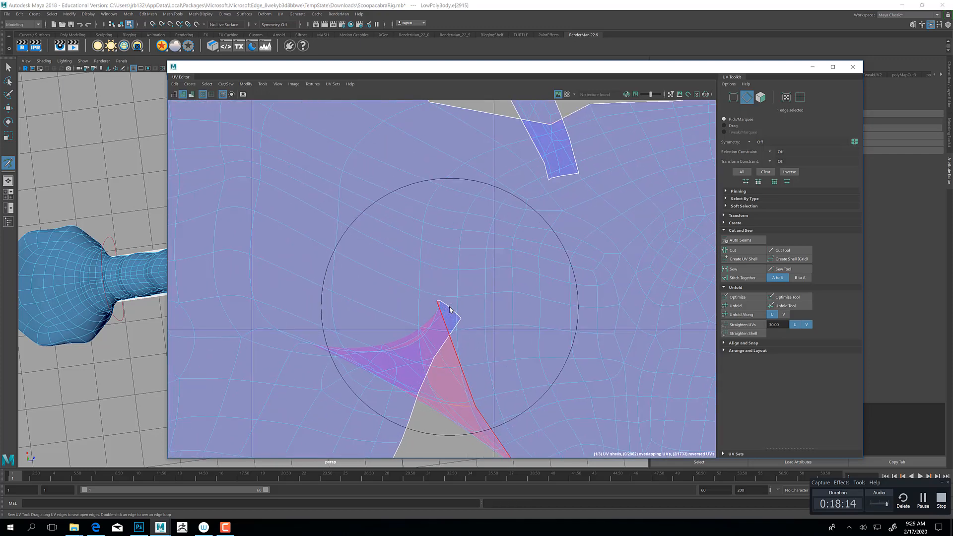
scroll(432, 302, "down", 4)
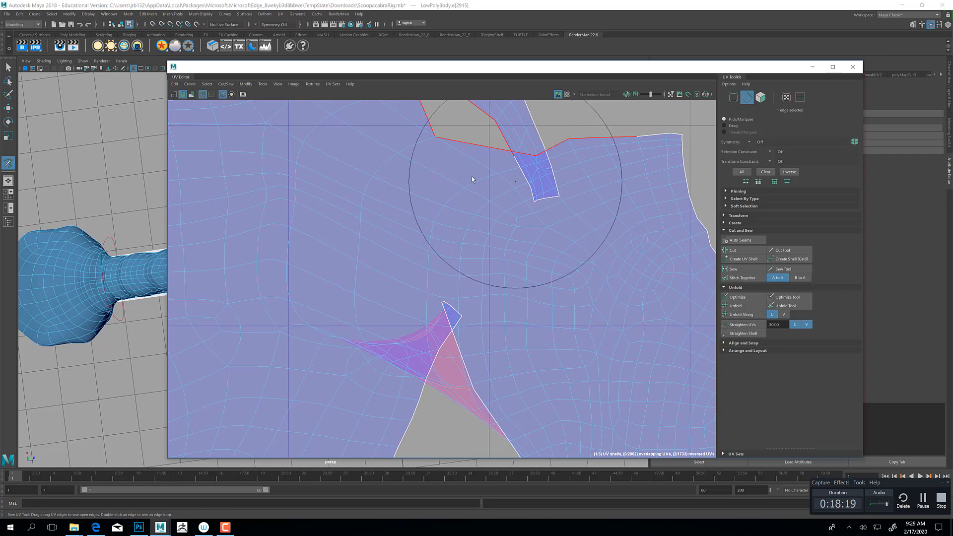
Sew the upper gap between the right-hand leg and the body out to the tip of the overlapping body strip.
middle_click_drag(472, 177, 453, 290, "alt")
mouse_move(442, 215)
left_mouse_down()
mouse_move(489, 222)
mouse_move(499, 235)
left_mouse_up()
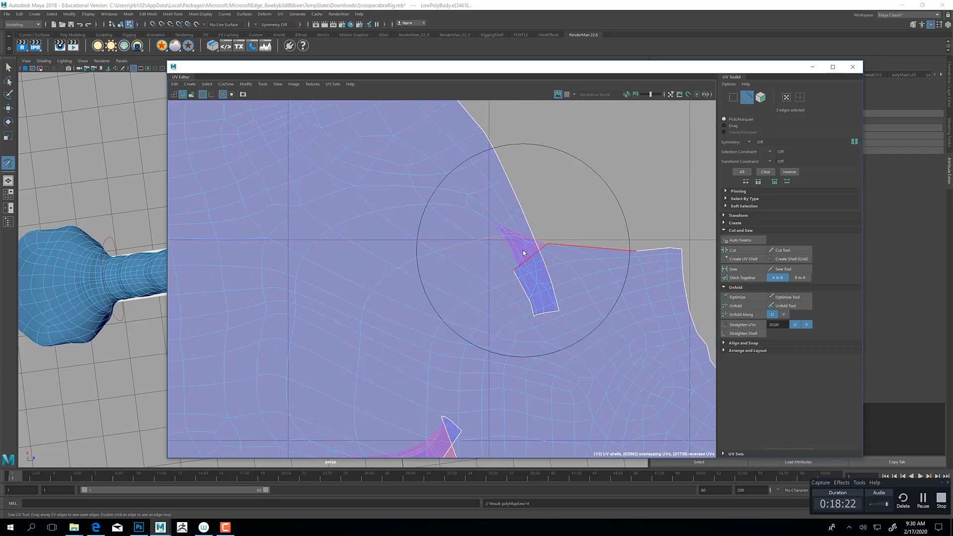
mouse_move(526, 273)
left_mouse_down()
mouse_move(527, 287)
mouse_move(545, 285)
left_mouse_up()
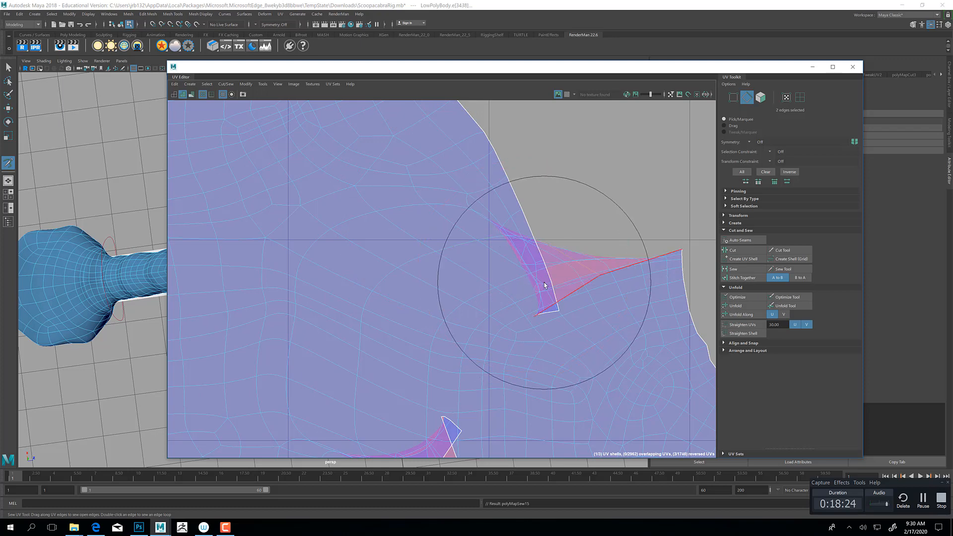
Sew the left-hand leg to the body with the Sew Tool along its inner border and the upper overlapping strip.
scroll(546, 302, "down", 5)
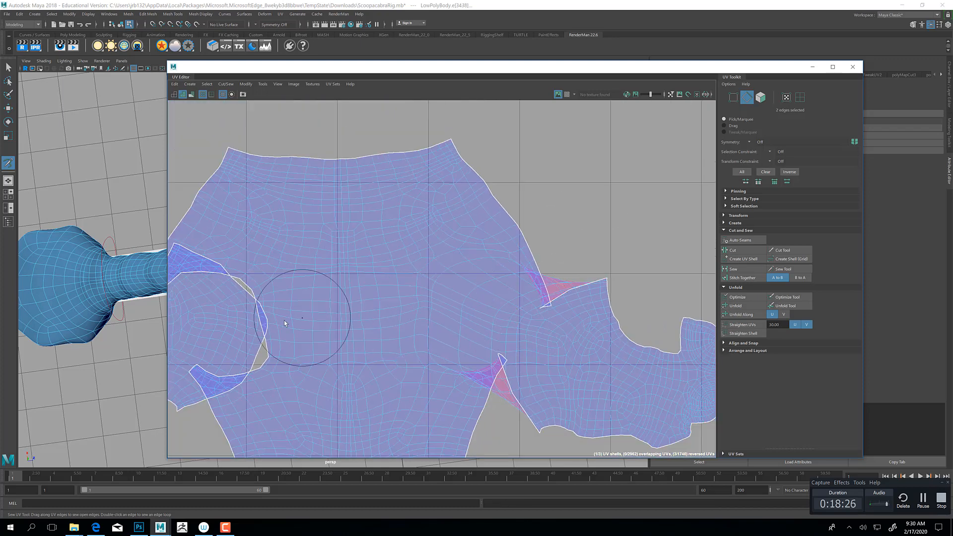
middle_click_drag(289, 321, 553, 288, "alt")
scroll(553, 288, "up", 4)
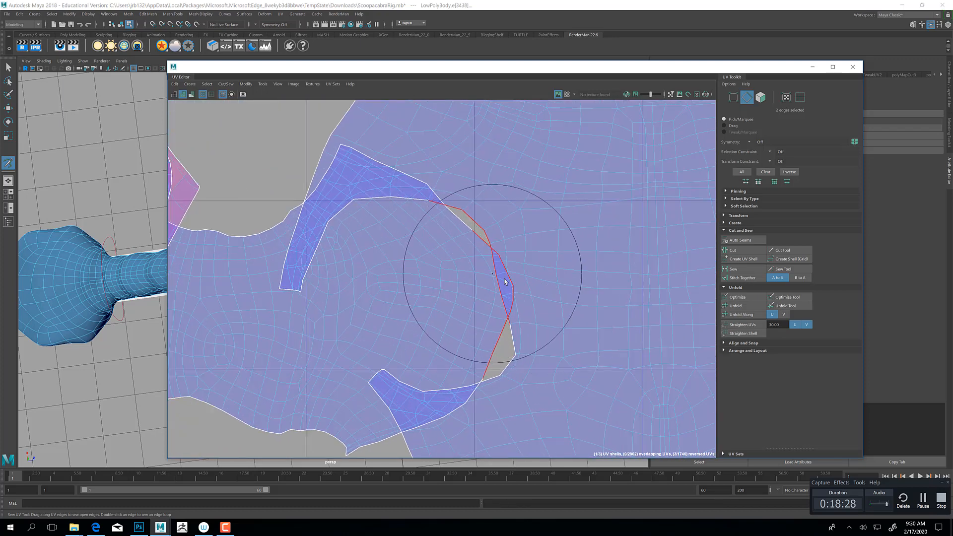
mouse_move(502, 287)
left_mouse_down()
mouse_move(505, 332)
mouse_move(481, 364)
mouse_move(445, 381)
left_mouse_up()
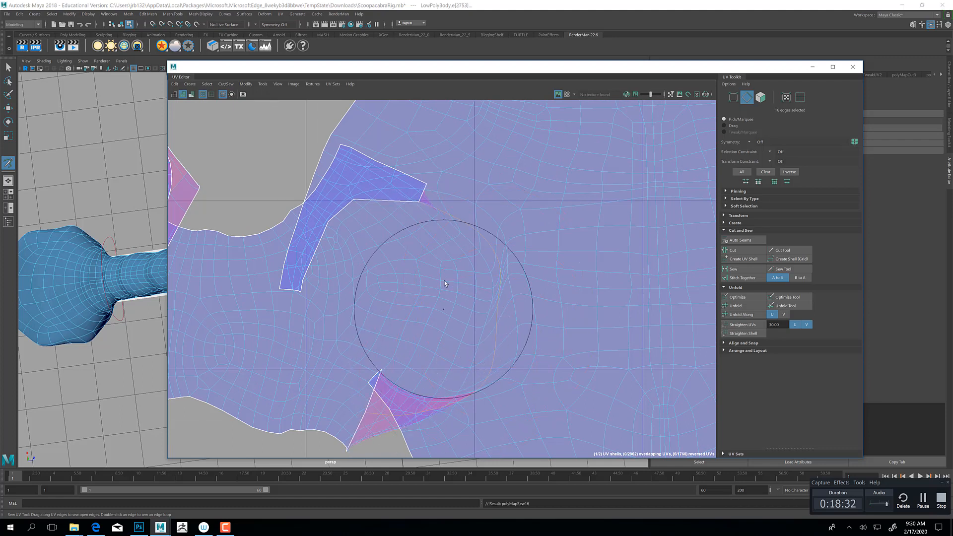
left_click_drag(427, 197, 417, 193)
mouse_move(356, 207)
left_mouse_down()
mouse_move(329, 223)
mouse_move(321, 211)
left_mouse_up()
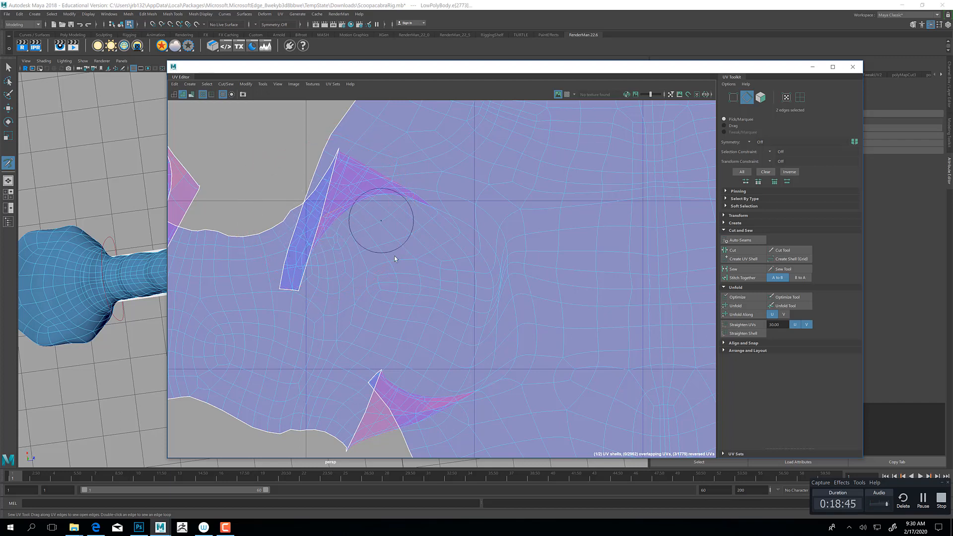
Select all UVs of the joined body and leg shell and unfold them.
key("q")
scroll(388, 274, "down", 3)
scroll(389, 275, "down", 3)
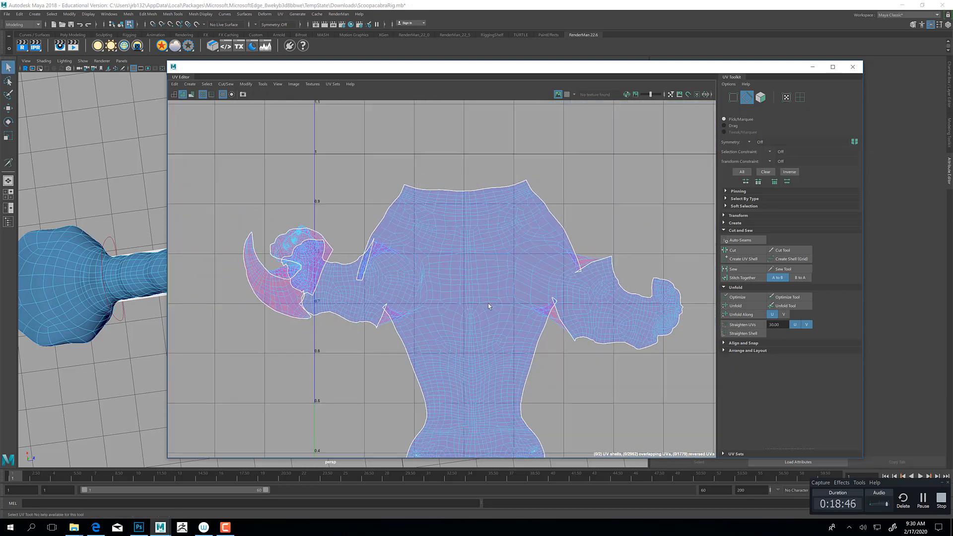
right_click_drag(498, 286, 508, 285)
left_click(509, 286)
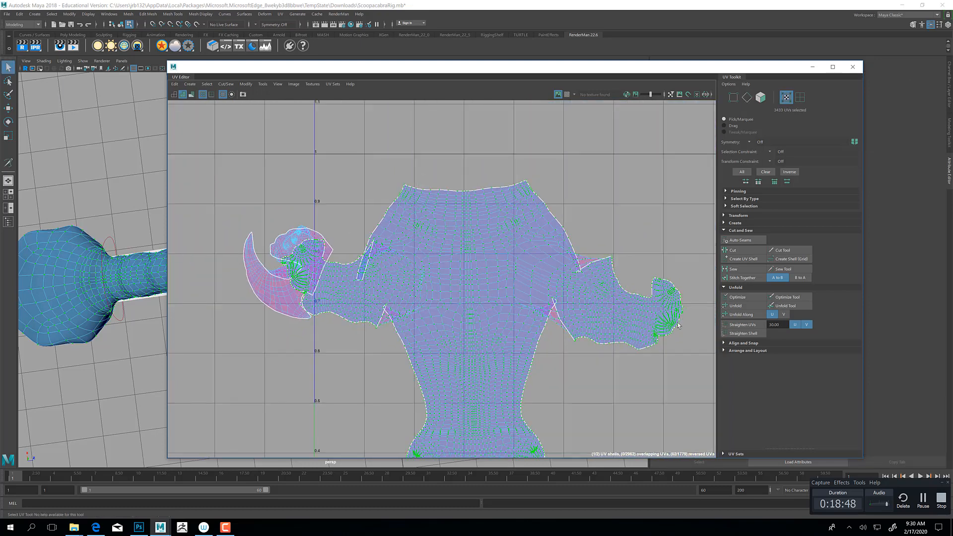
left_click(735, 307)
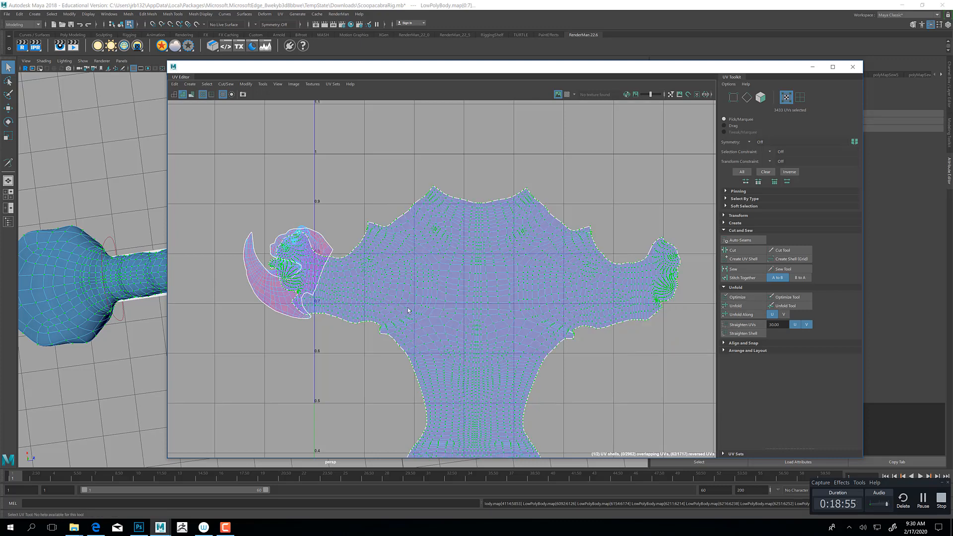
Select the whole head shell and move it up and away from the left-hand foot it overlaps.
scroll(392, 330, "up", 2)
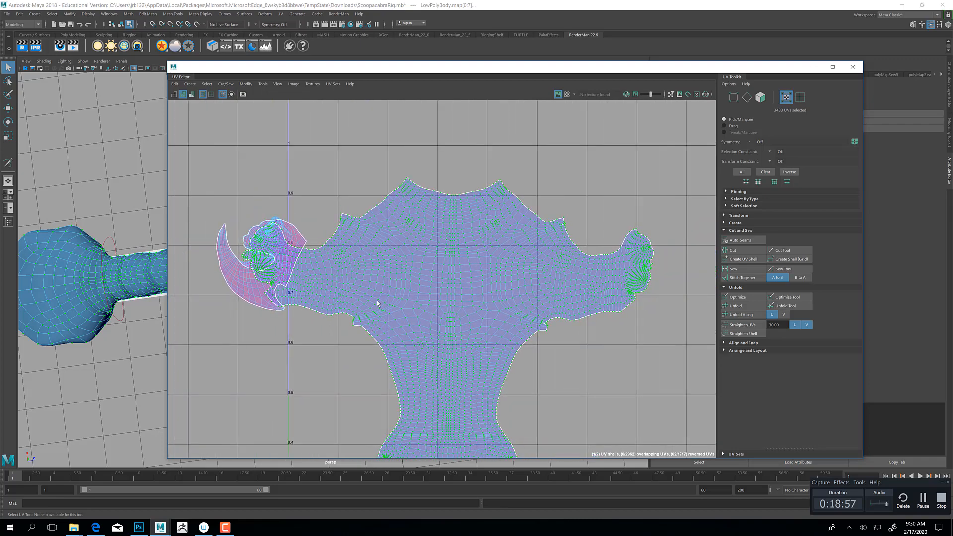
scroll(375, 322, "up", 3)
scroll(377, 304, "down", 3)
scroll(440, 271, "up", 4)
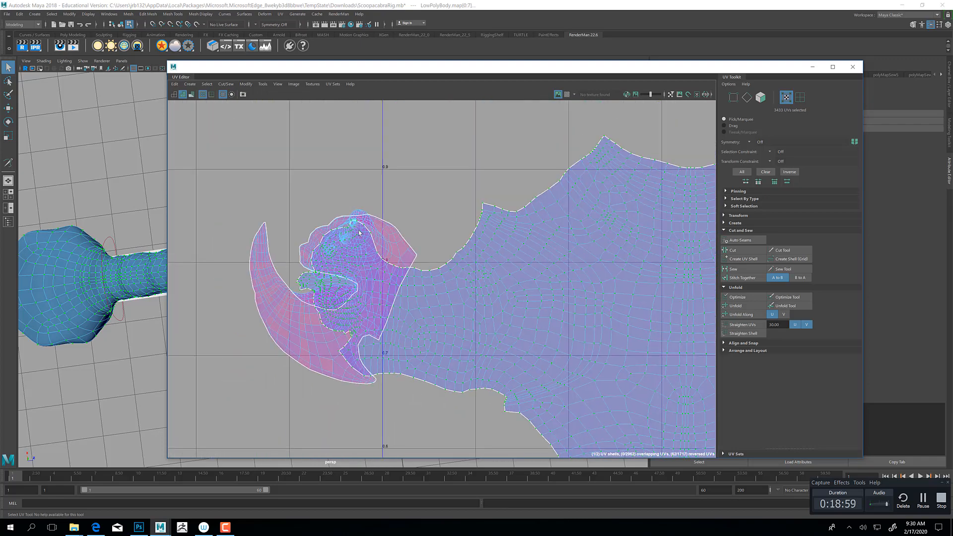
right_click_drag(372, 228, 397, 229)
double_click(394, 243)
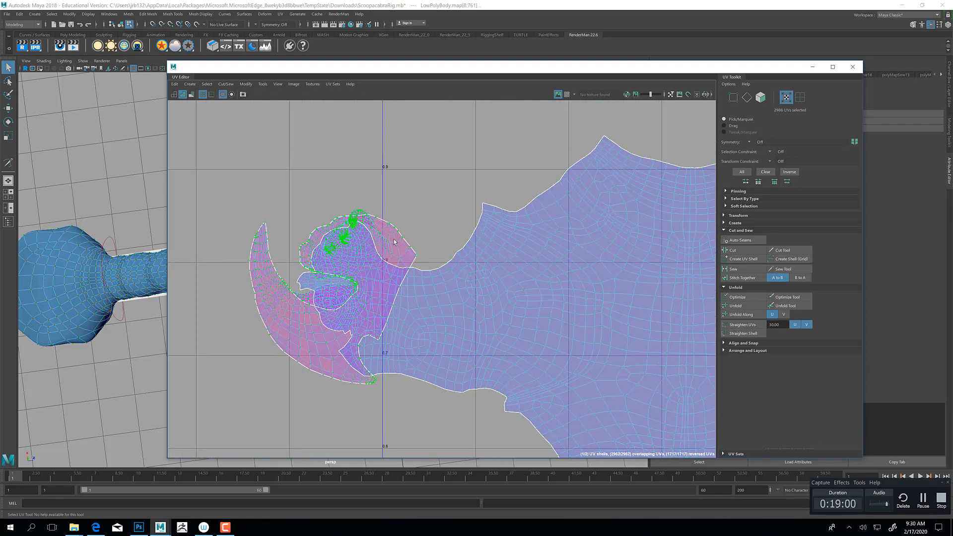
key("w")
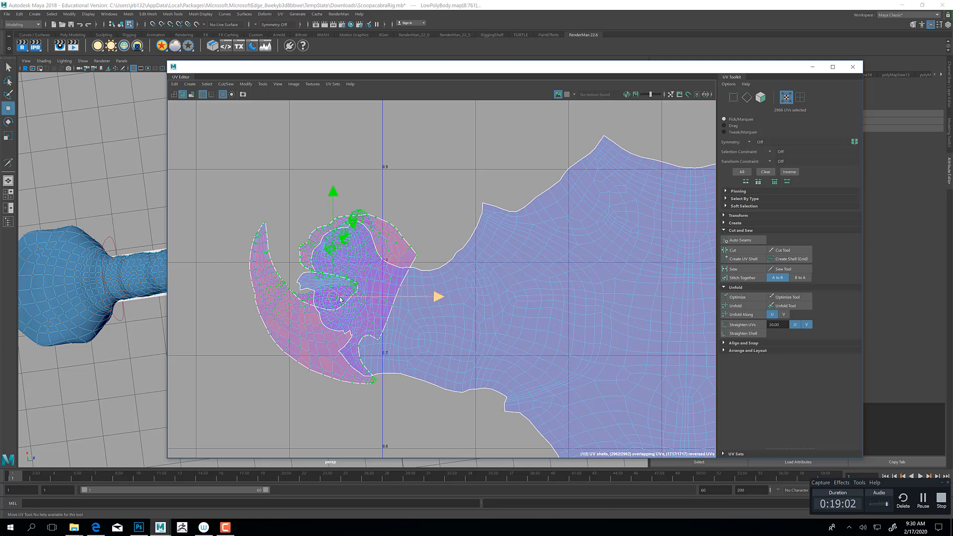
left_click_drag(333, 296, 252, 149)
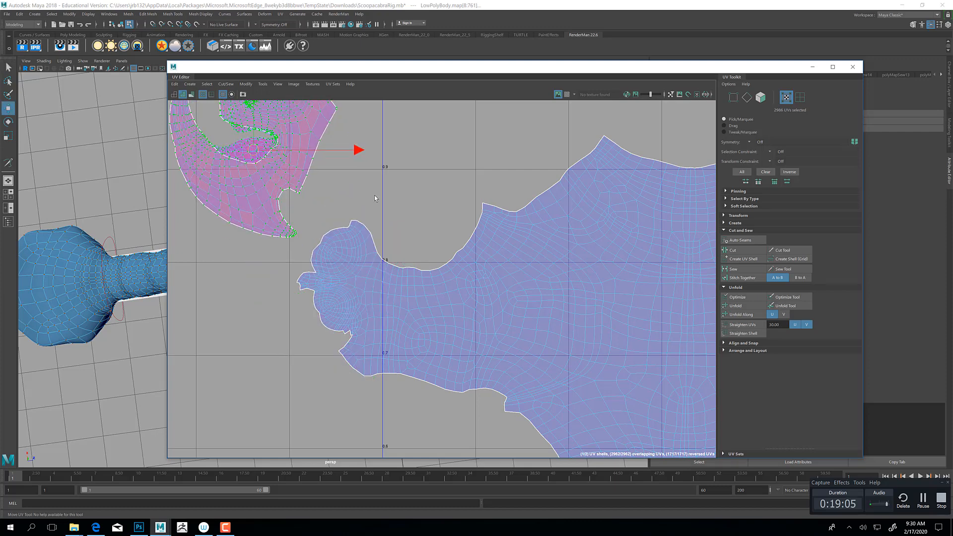
middle_click_drag(376, 196, 500, 276, "alt")
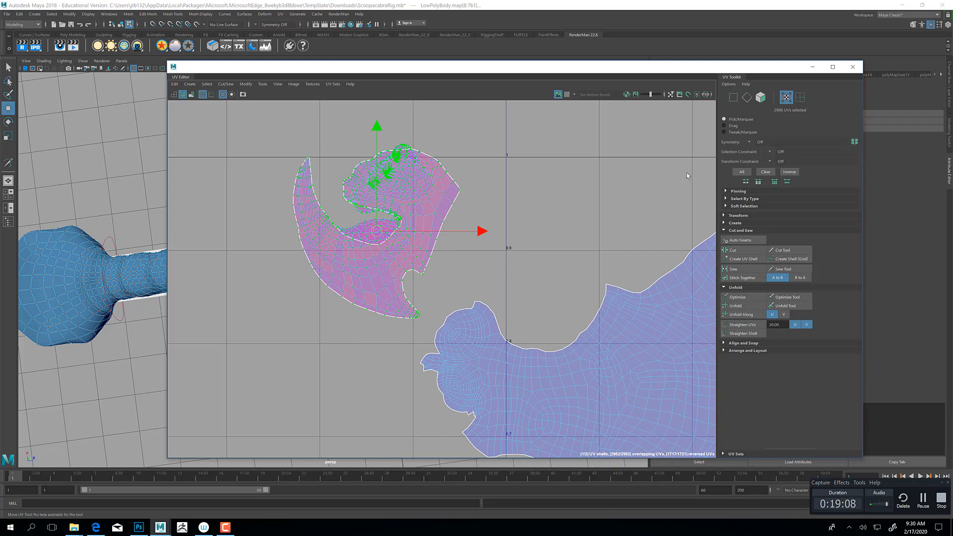
Examine the head, mouth corner, jaw and eye stalks from several angles in the perspective view.
left_click(852, 67)
left_click_drag(380, 371, 379, 272, "alt")
middle_click_drag(530, 272, 391, 356, "alt")
right_click_drag(391, 356, 492, 374, "alt")
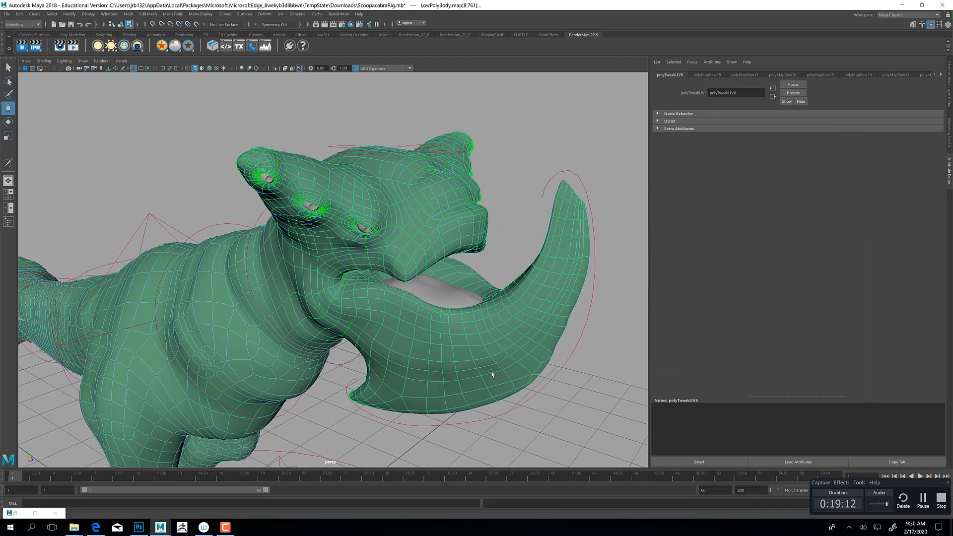
left_click_drag(443, 392, 491, 369, "alt")
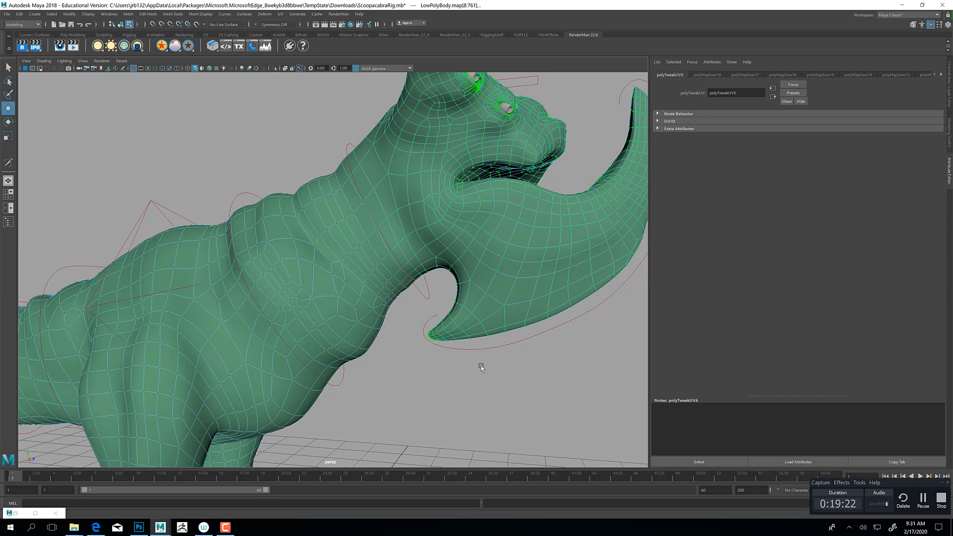
left_click_drag(573, 264, 501, 326, "alt")
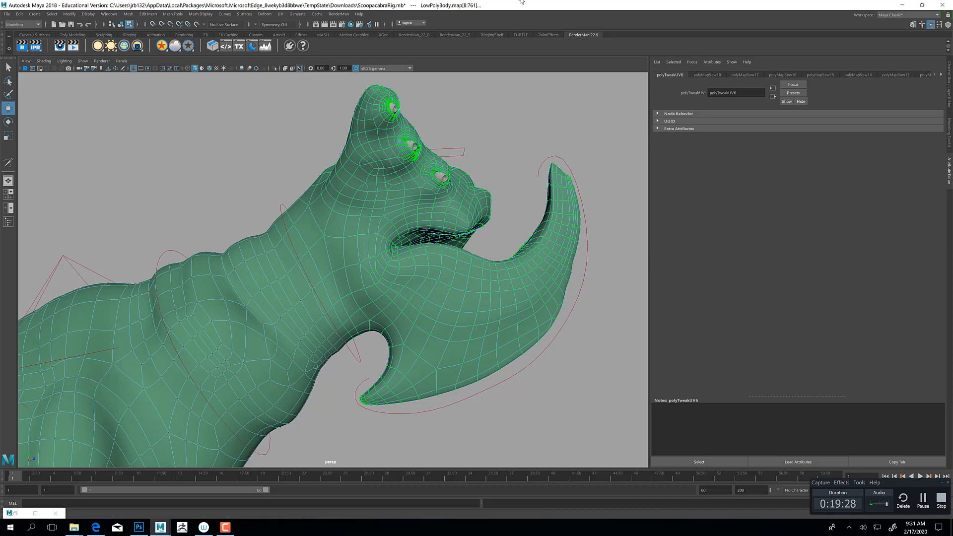
mouse_move(499, 230)
left_mouse_down("alt")
mouse_move(478, 236)
mouse_move(510, 212)
mouse_move(504, 231)
left_mouse_up("alt")
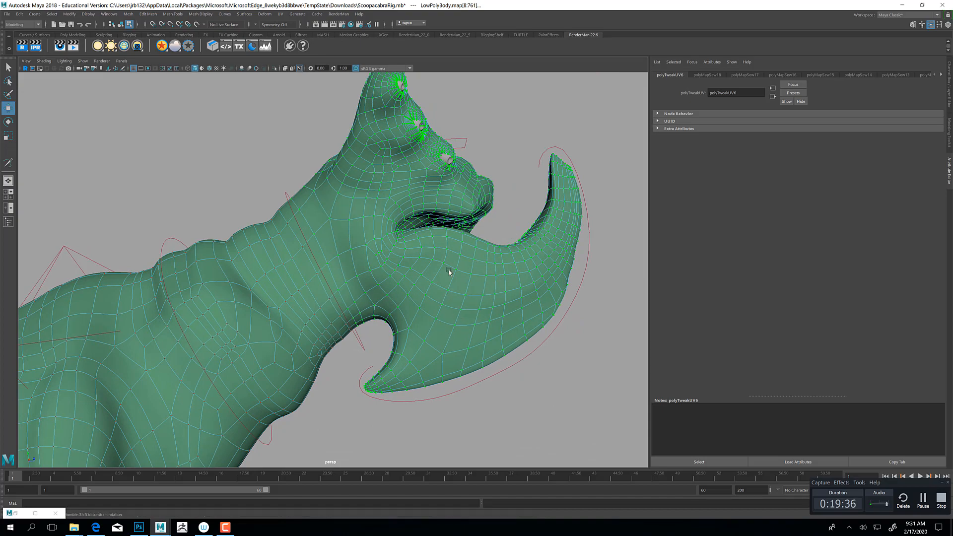
left_click_drag(451, 276, 320, 322, "alt")
middle_click_drag(320, 321, 402, 308, "alt")
right_click_drag(402, 308, 498, 306, "alt")
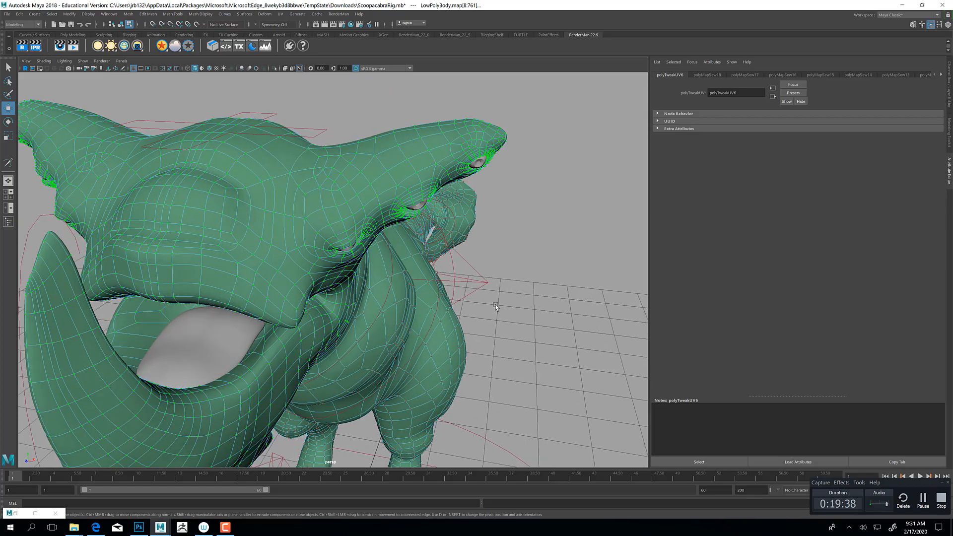
left_click_drag(497, 306, 460, 291, "alt")
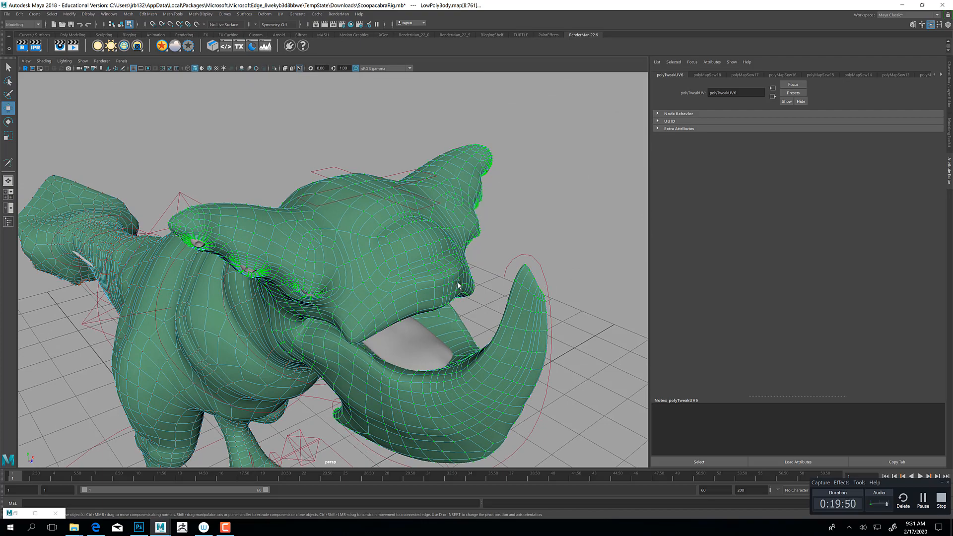
left_click_drag(331, 236, 397, 276, "alt")
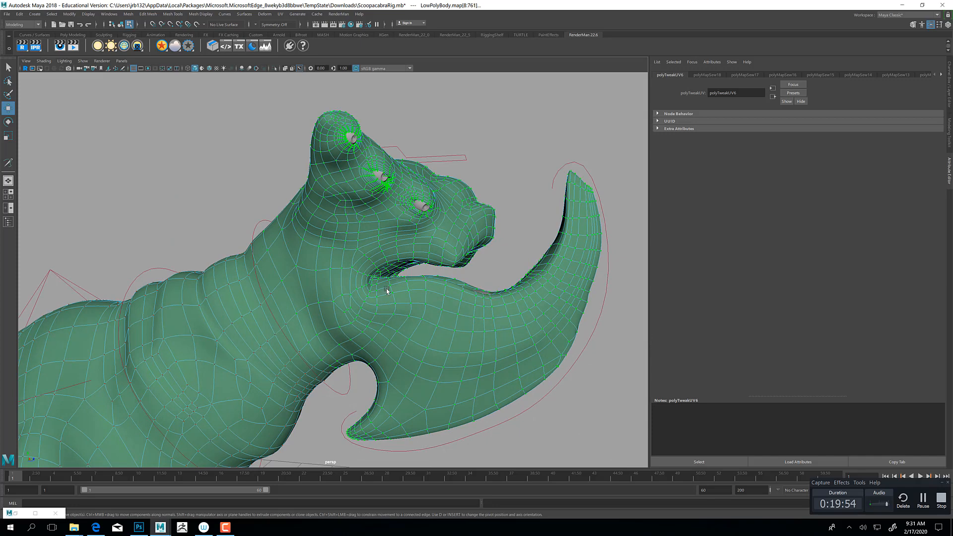
Select the edge loop running from below the mouth corner toward the neck on the head shell in the UV Editor.
double_click(14, 515)
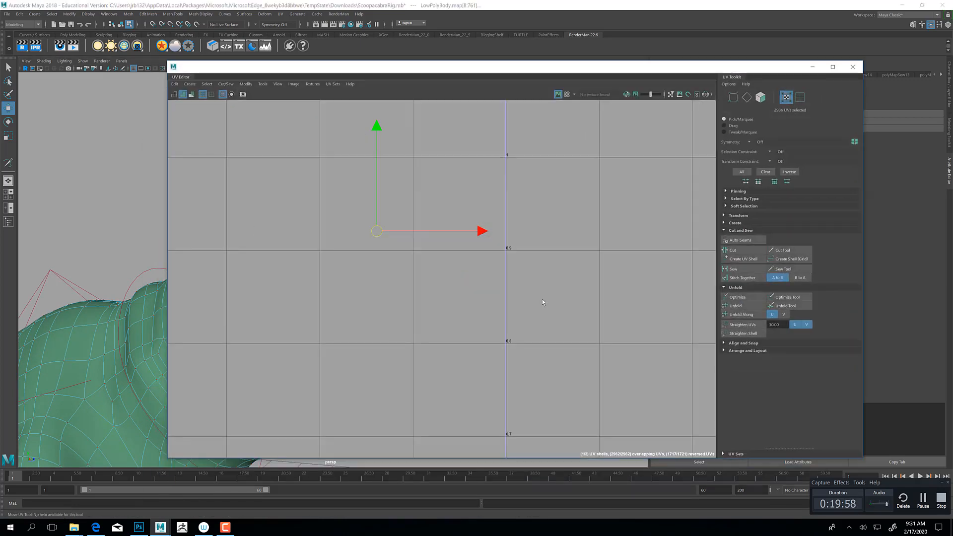
key("f")
scroll(455, 297, "up", 5)
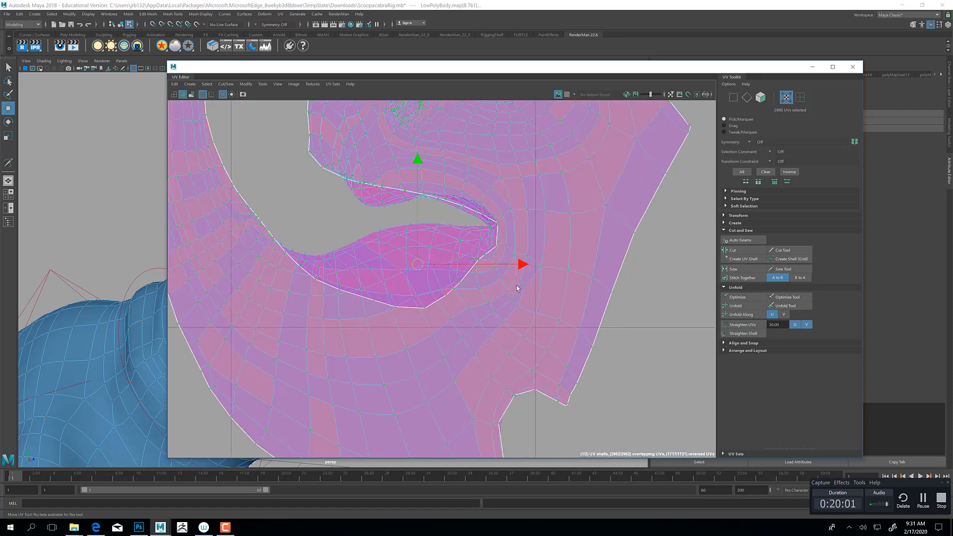
right_click_drag(491, 293, 488, 271)
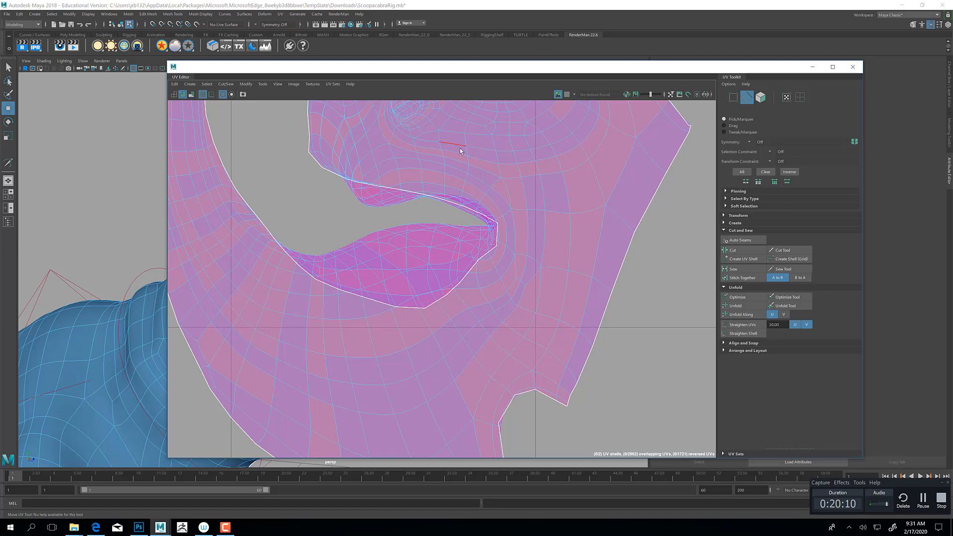
middle_click_drag(444, 156, 378, 313, "alt")
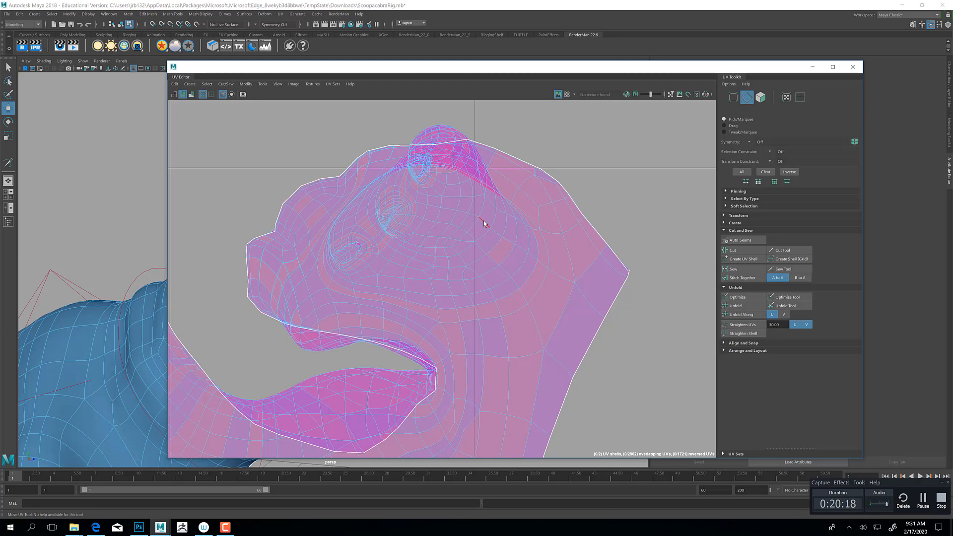
middle_click_drag(439, 394, 472, 300, "alt")
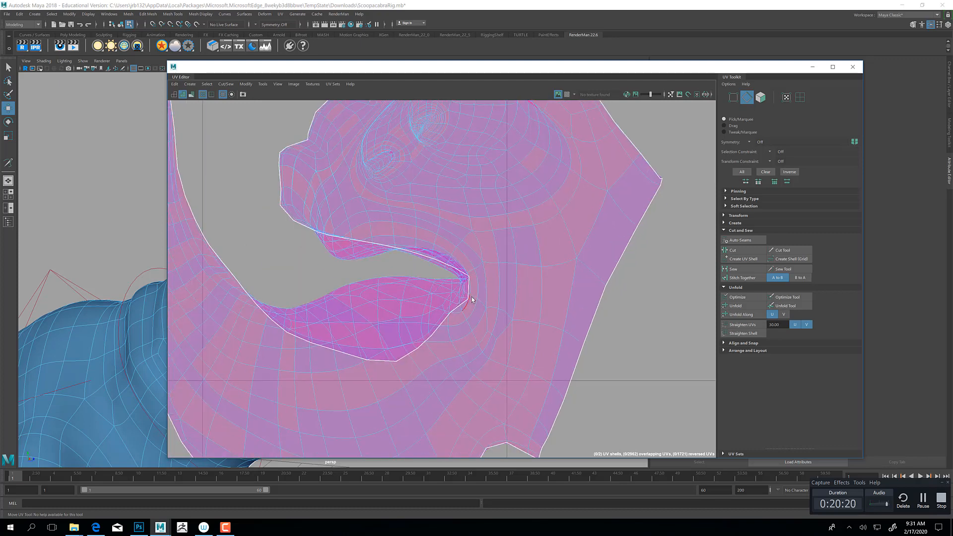
right_click_drag(472, 298, 471, 277)
double_click(484, 302)
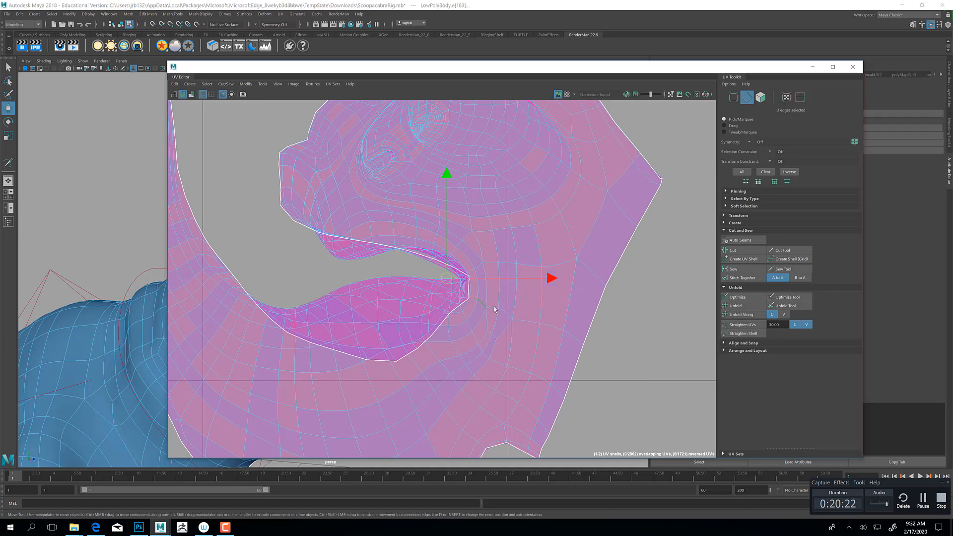
left_click(465, 314)
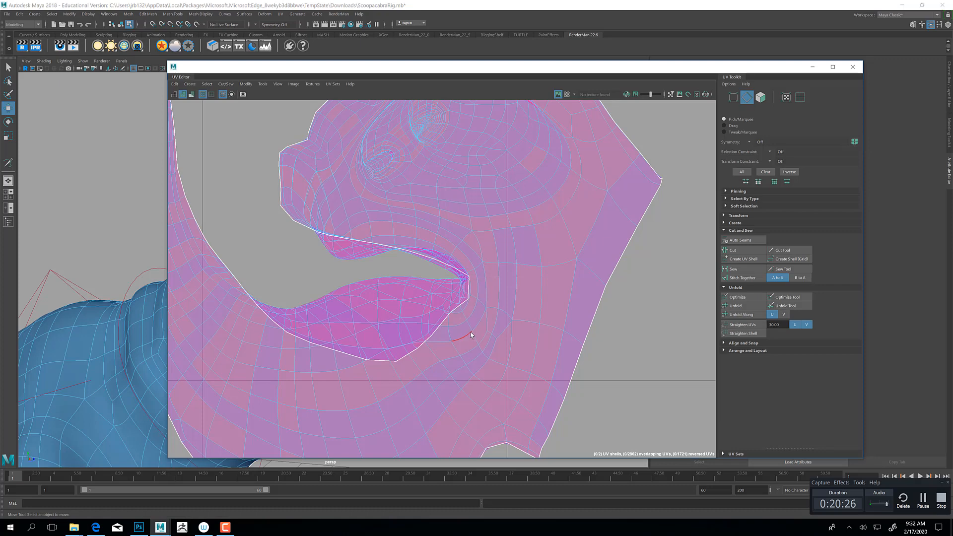
double_click(470, 332)
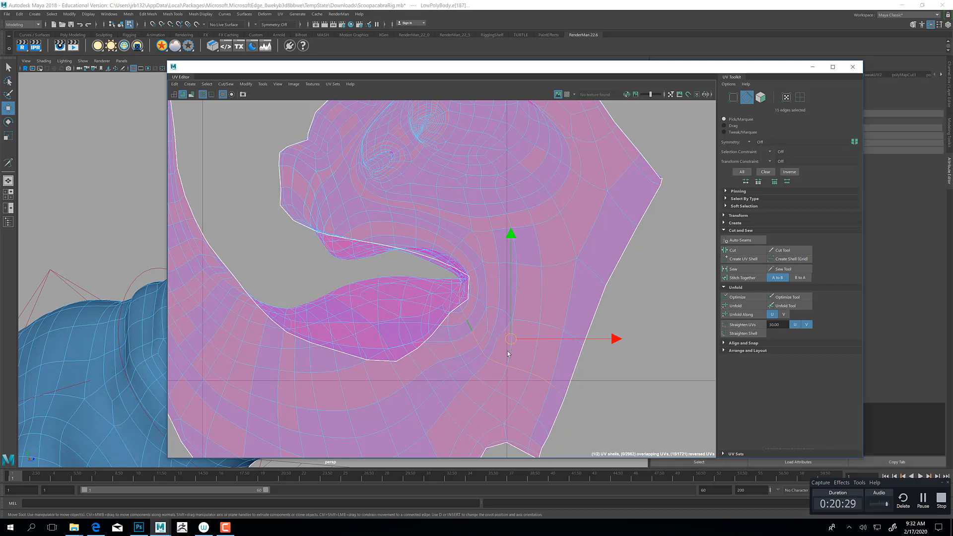
Add the edges from inside the back of the mouth around its corner to the edge selection on the model.
left_click(812, 67)
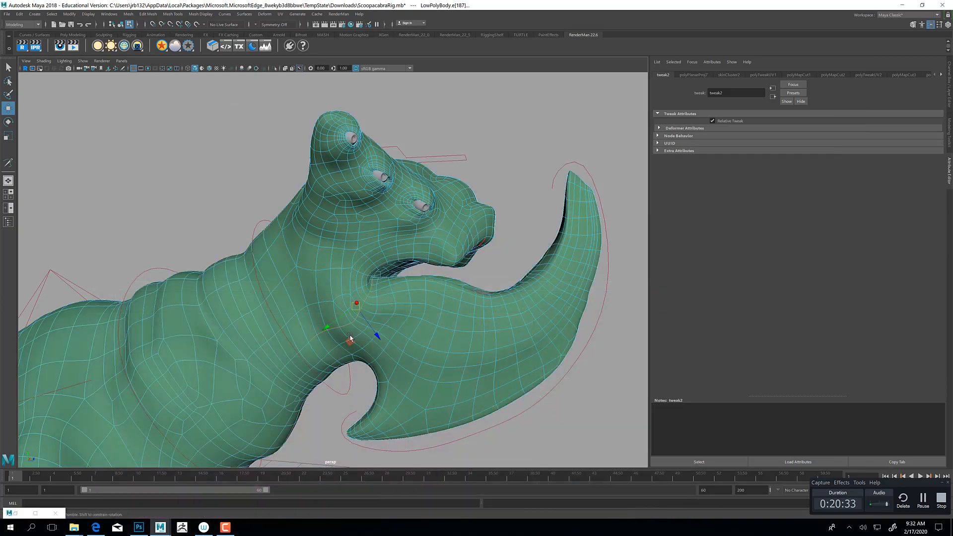
left_click_drag(319, 341, 398, 352, "alt")
right_click_drag(398, 352, 321, 363, "alt")
left_click_drag(321, 363, 402, 283, "alt")
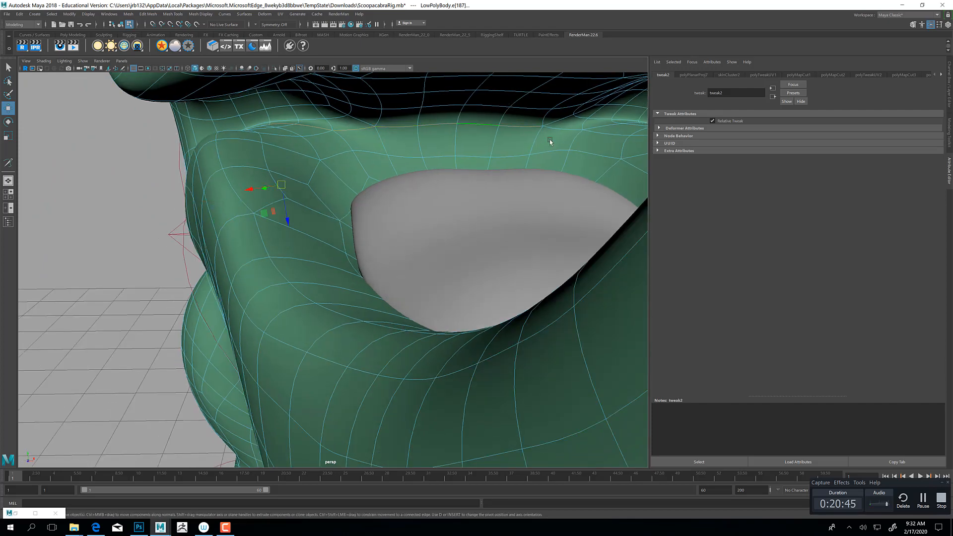
left_click_drag(548, 140, 404, 224, "alt")
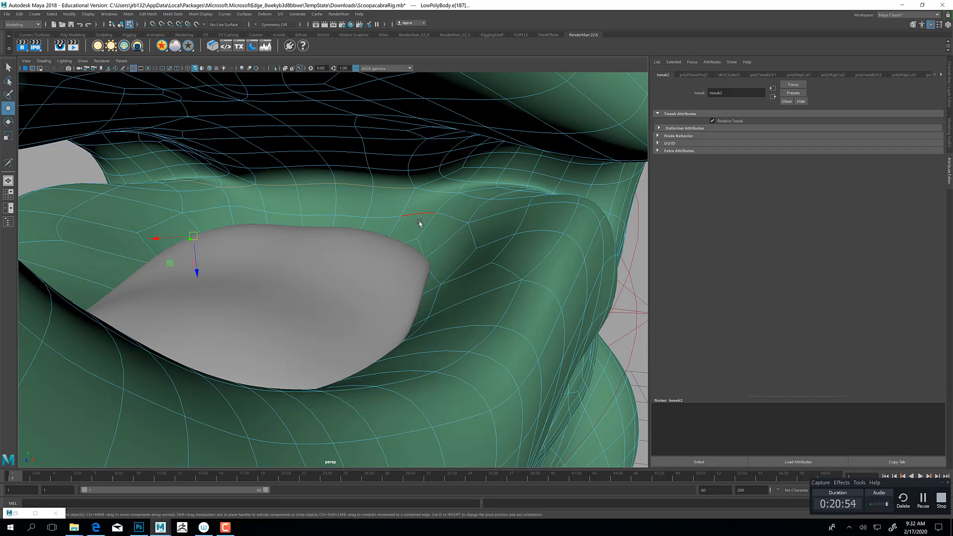
mouse_move(403, 235)
left_mouse_down("alt")
mouse_move(393, 235)
mouse_move(412, 229)
left_mouse_up("alt")
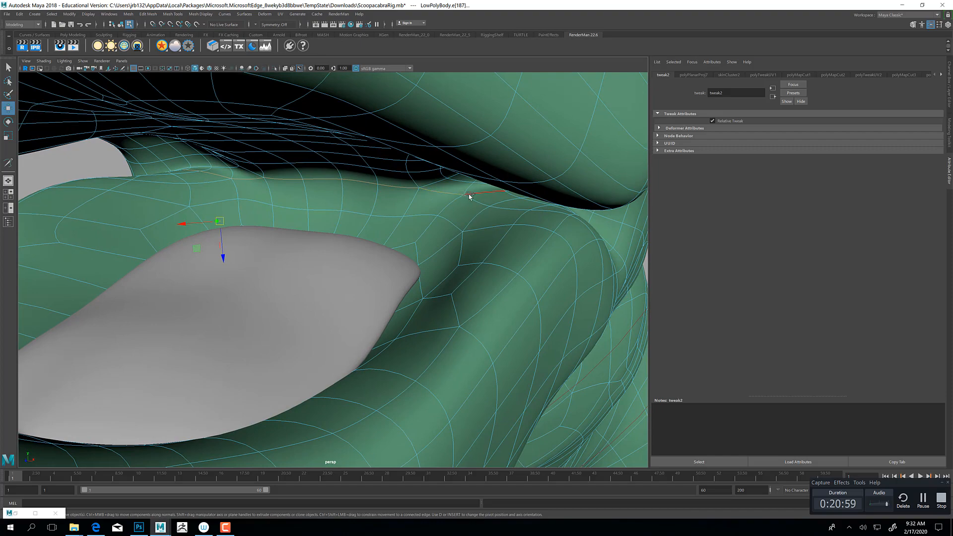
left_click_drag(470, 196, 368, 233, "alt")
left_click(430, 228, "shift")
left_click(461, 241, "shift")
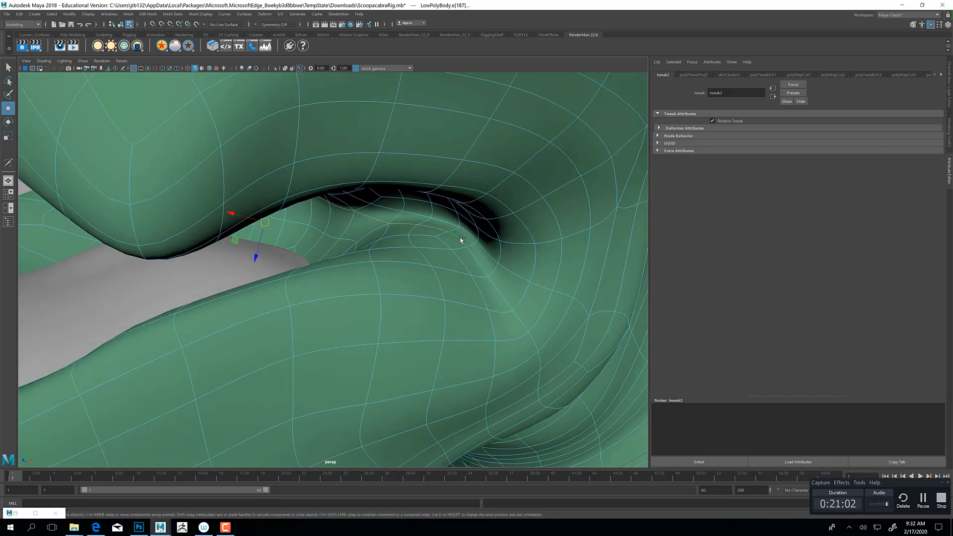
left_click(473, 263, "shift")
left_click(500, 295, "shift")
left_click(527, 329, "shift")
Extend the edge selection from the mouth corner down the outer cheek toward the neck.
left_click_drag(481, 347, 503, 361, "alt")
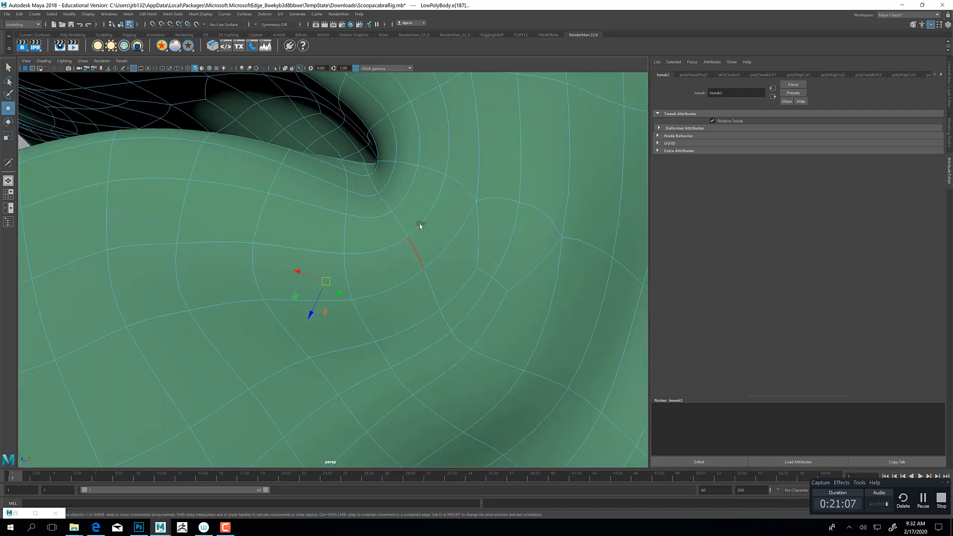
left_click(413, 248, "shift")
left_click(432, 287, "shift")
left_click(444, 314, "shift")
left_click(483, 353, "shift")
left_click_drag(506, 332, 564, 268, "alt")
right_click_drag(564, 268, 336, 278, "alt")
left_click_drag(336, 278, 451, 282, "alt")
right_click_drag(451, 282, 441, 273, "alt")
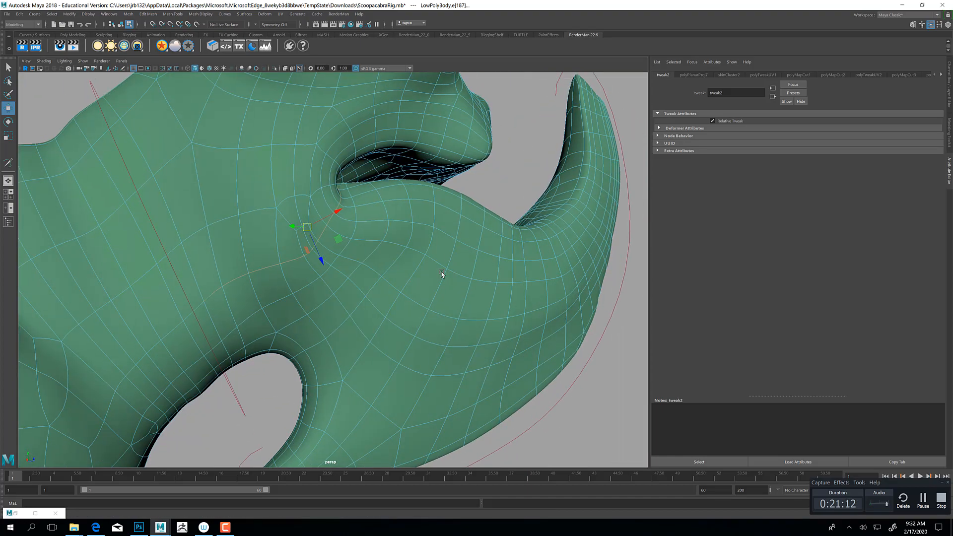
Add the matching edges on the opposite cheek, from the mouth corner toward the neck, to the edge selection.
left_click_drag(440, 273, 360, 252, "alt")
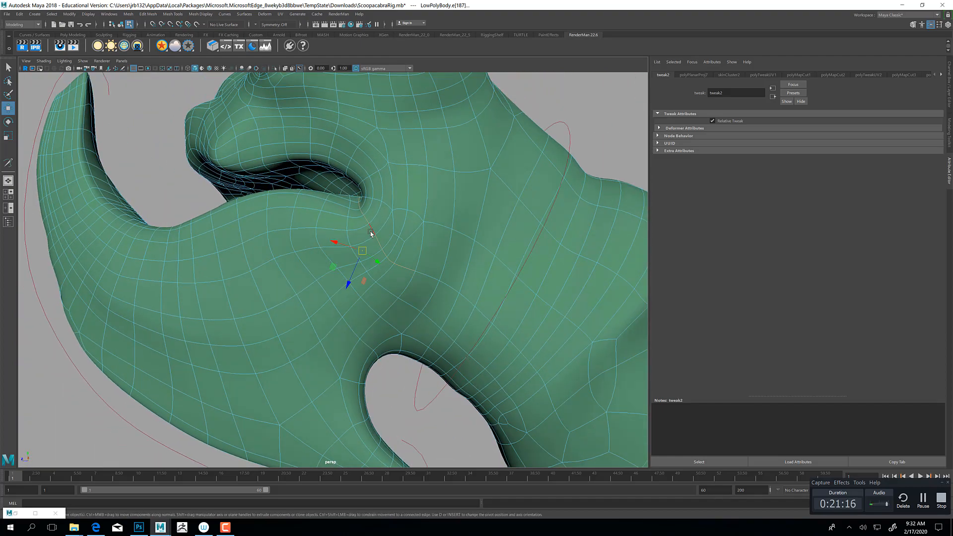
left_click(371, 233, "shift")
left_click(431, 275, "shift")
left_click_drag(410, 315, 427, 287, "alt")
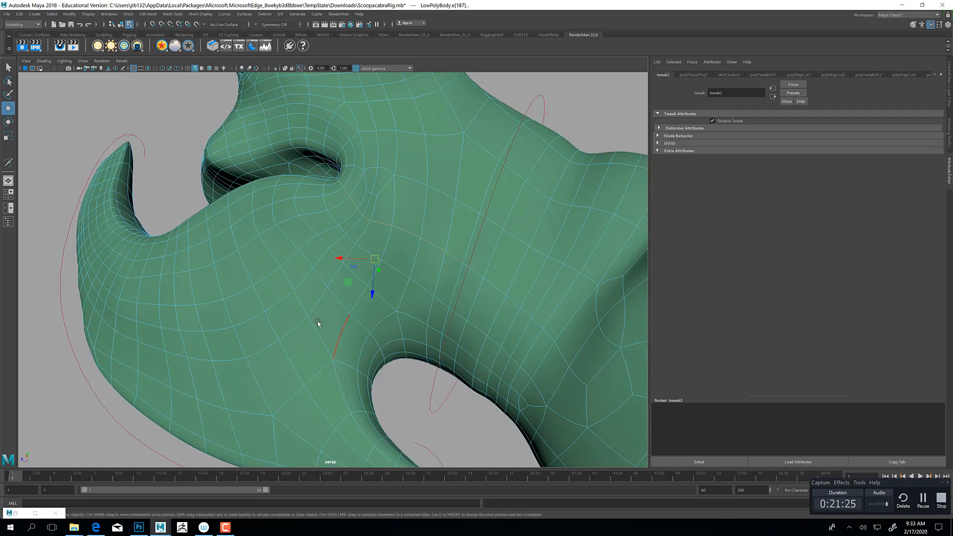
mouse_move(318, 324)
left_mouse_down("alt")
mouse_move(360, 299)
mouse_move(352, 307)
mouse_move(382, 304)
mouse_move(430, 323)
mouse_move(322, 323)
mouse_move(379, 310)
mouse_move(400, 319)
mouse_move(331, 318)
left_mouse_up("alt")
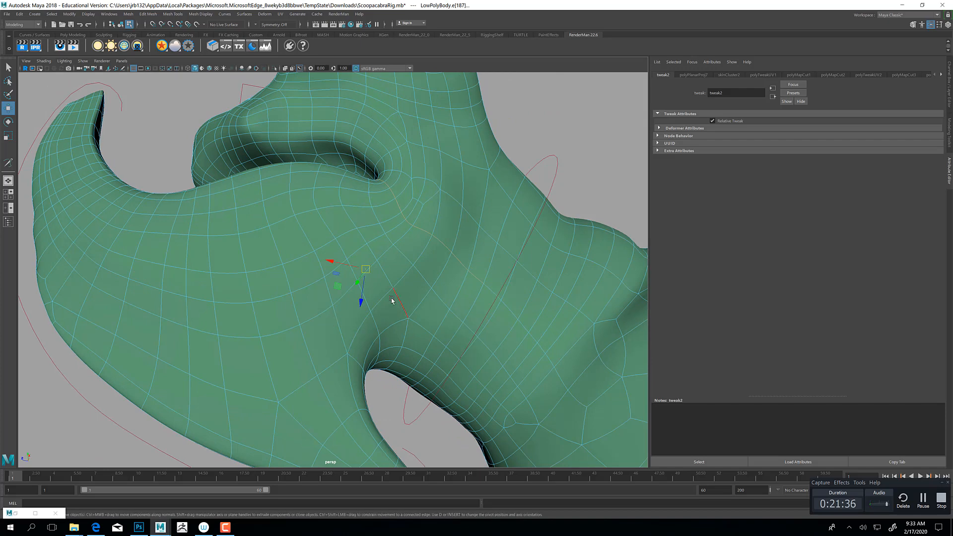
Cut the head shell's UVs along the selected edges from the mouth corners to the neck in the UV Editor.
left_click(18, 514)
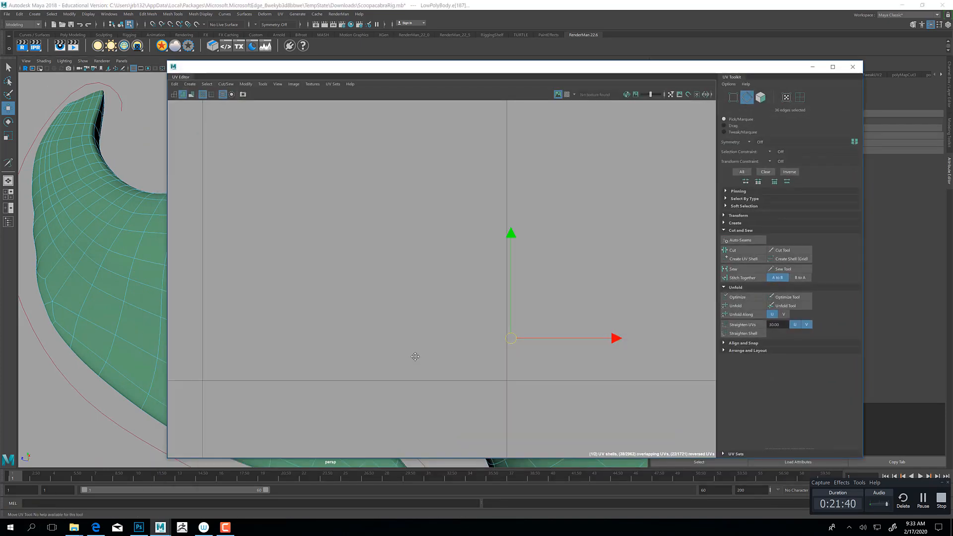
middle_click_drag(444, 346, 425, 354, "alt")
key("f")
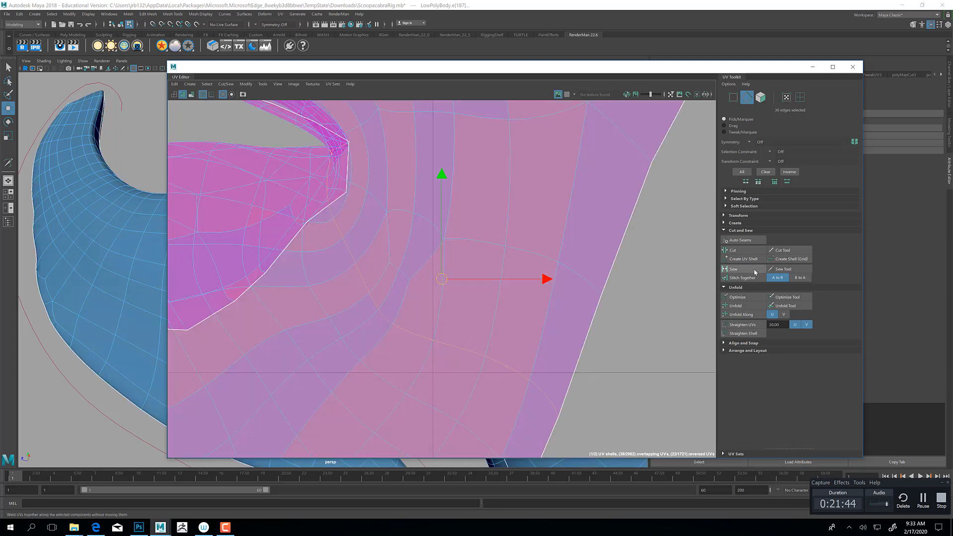
left_click(758, 253)
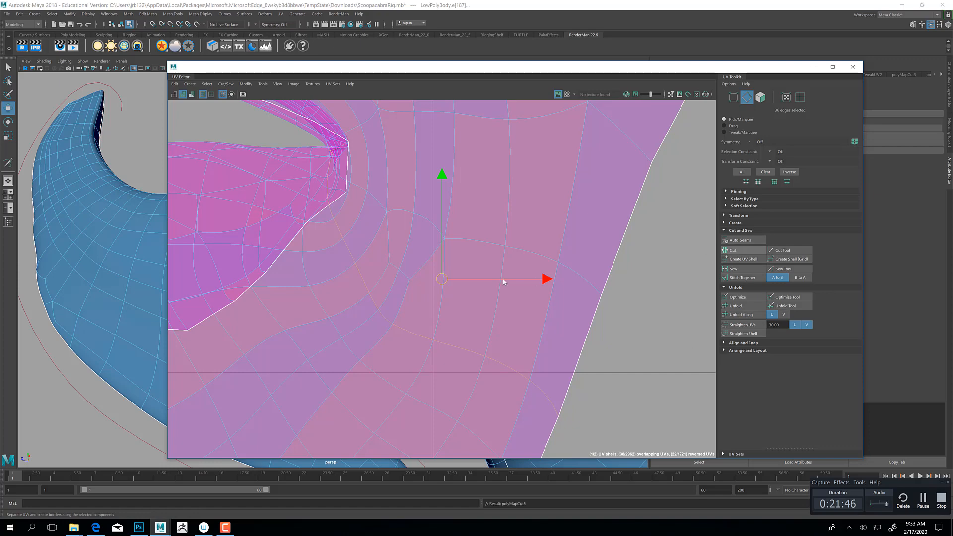
Select the whole lower jaw UV shell and move it down, clear of the upper head shell.
scroll(276, 325, "down", 2)
middle_click_drag(277, 324, 475, 284, "alt")
right_click_drag(443, 254, 475, 253)
double_click(447, 262)
scroll(447, 261, "down", 5)
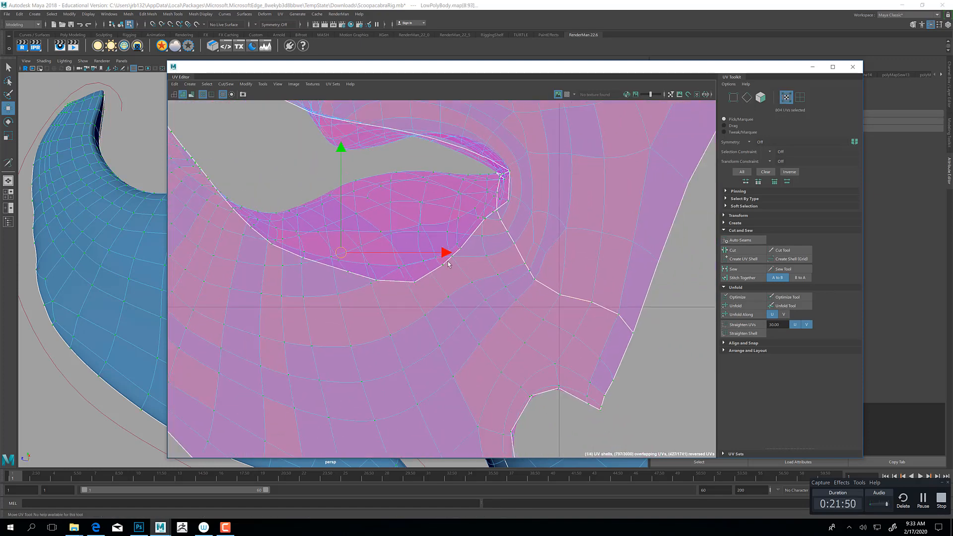
left_click_drag(402, 258, 294, 307)
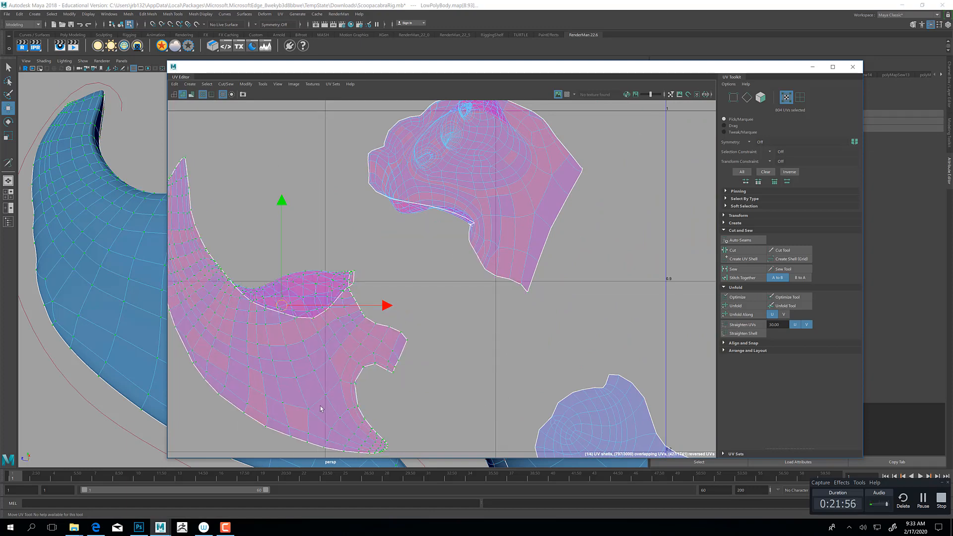
Select the centreline edge loop of the lower jaw shell and inspect its path around the horn and mouth on the model.
middle_click_drag(358, 396, 563, 294, "alt")
right_click_drag(466, 243, 464, 224)
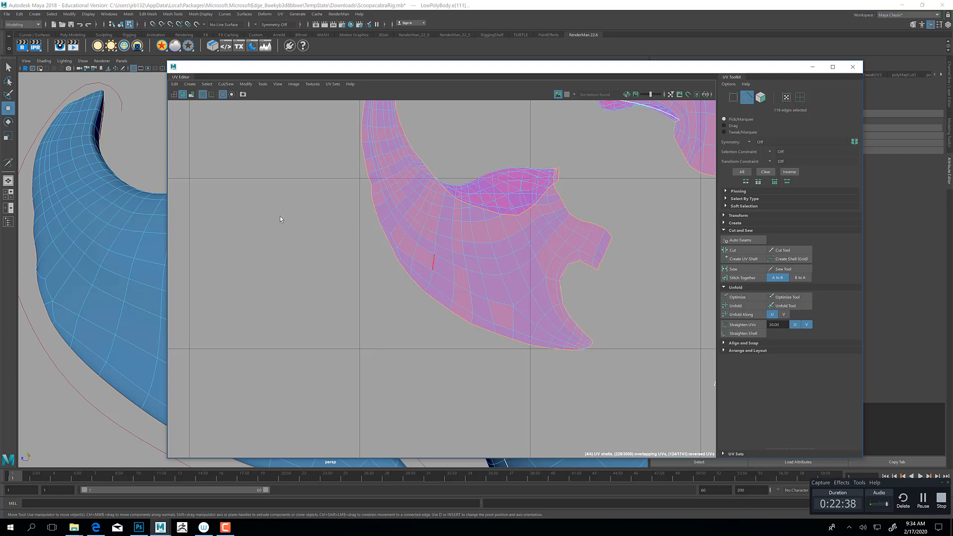
left_click_drag(106, 240, 153, 254, "alt")
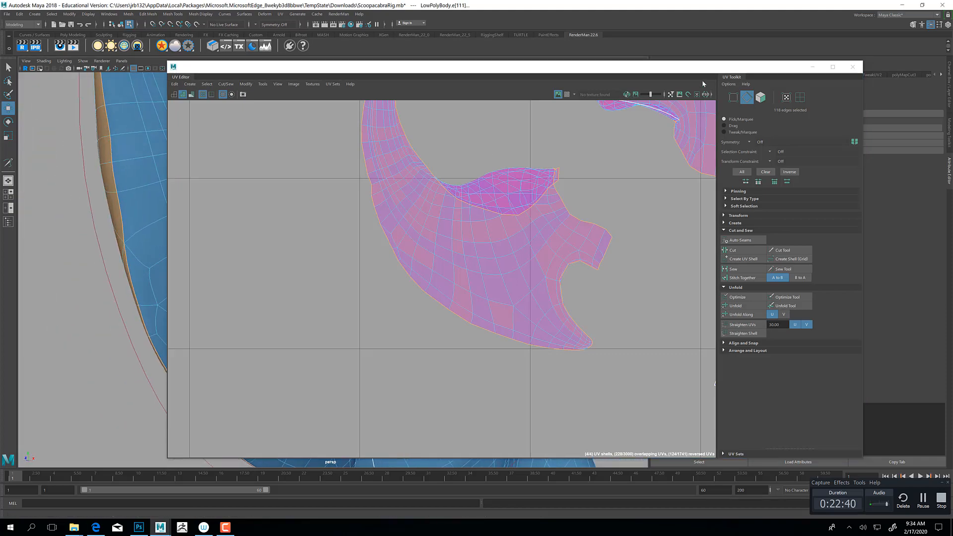
left_click(812, 67)
left_click_drag(189, 317, 260, 318, "alt")
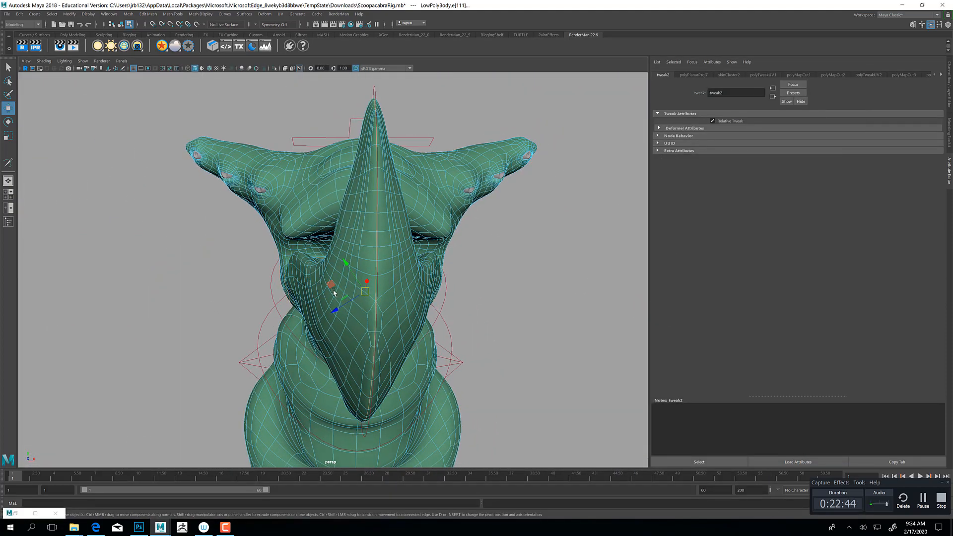
left_click_drag(351, 385, 252, 352, "alt")
right_click_drag(252, 353, 278, 328, "alt")
mouse_move(278, 328)
left_mouse_down("alt")
mouse_move(290, 344)
mouse_move(259, 342)
mouse_move(268, 323)
left_mouse_up("alt")
right_click_drag(268, 323, 355, 326, "alt")
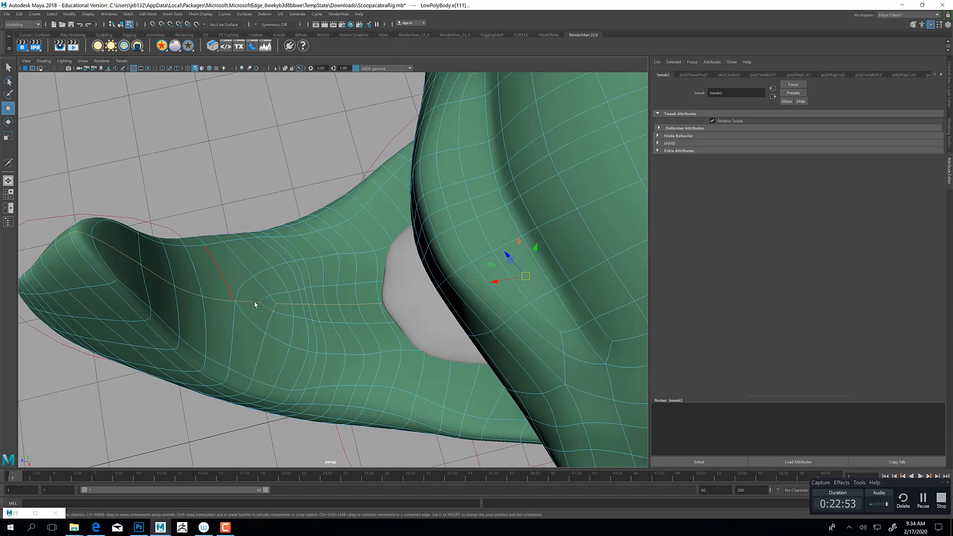
left_click_drag(396, 309, 236, 297, "alt")
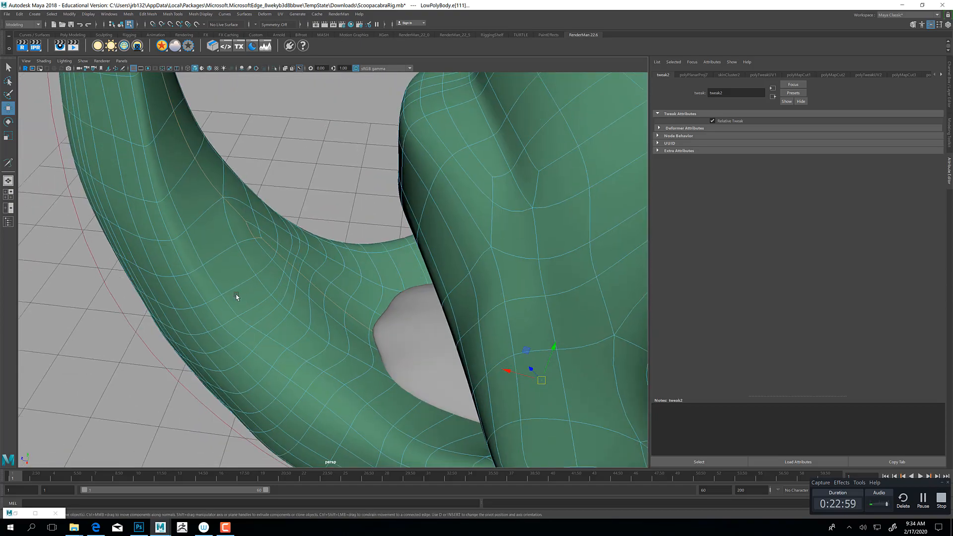
left_click_drag(284, 256, 213, 213, "alt")
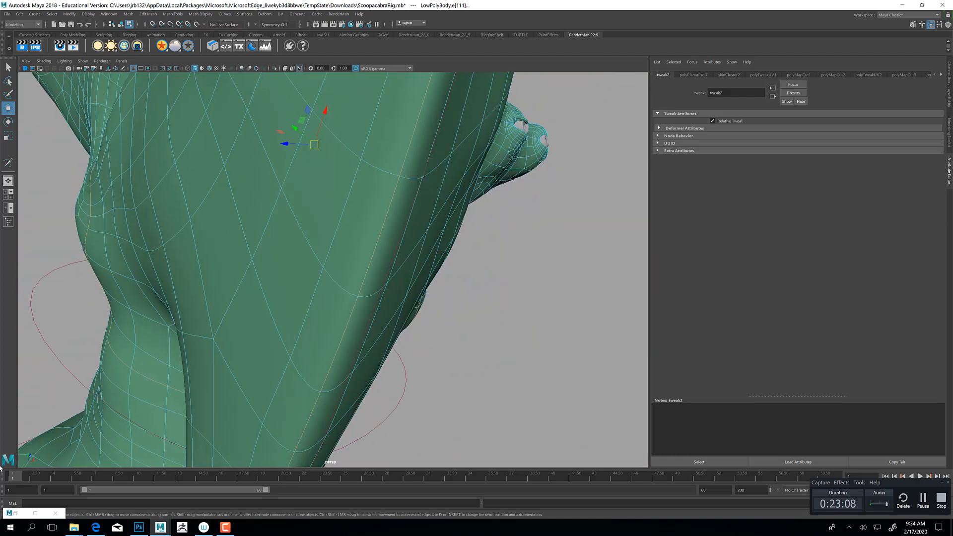
Cut the lower jaw shell's UVs along the selected centreline edge loop.
left_click(19, 513)
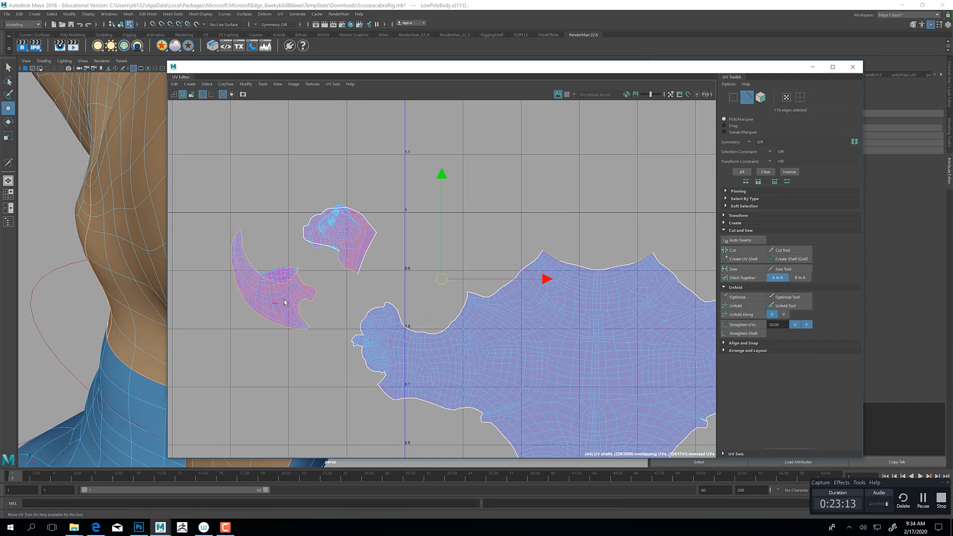
scroll(284, 302, "up", 10)
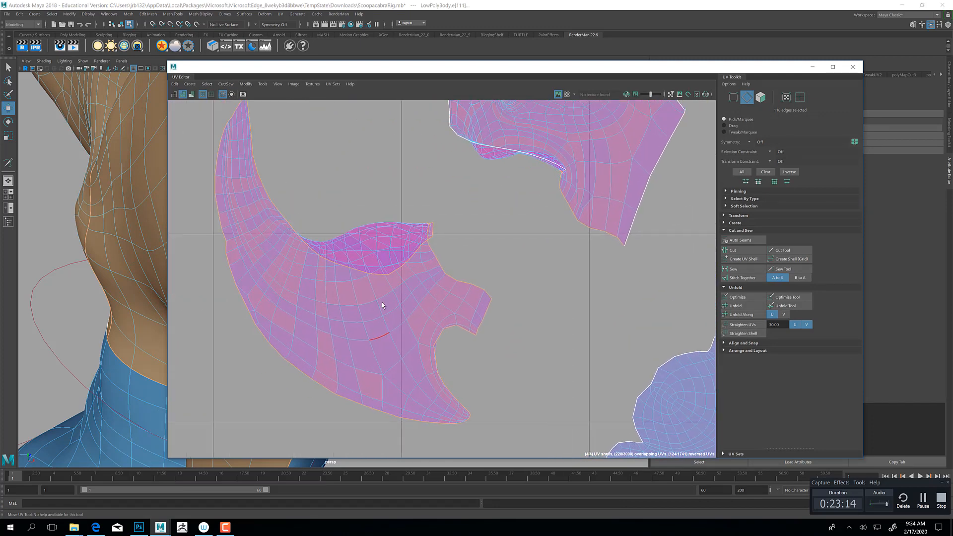
middle_click_drag(382, 302, 390, 312, "alt")
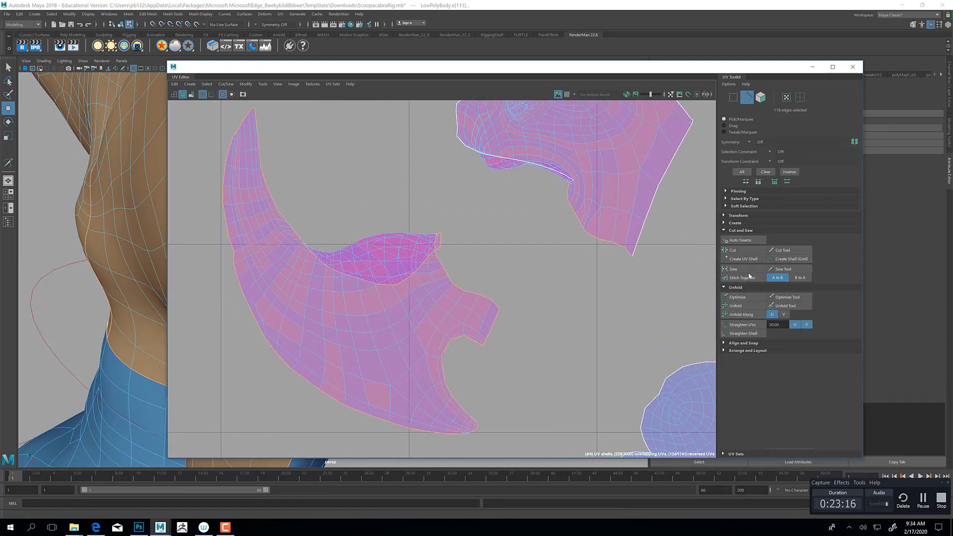
left_click(739, 252)
scroll(322, 291, "down", 2)
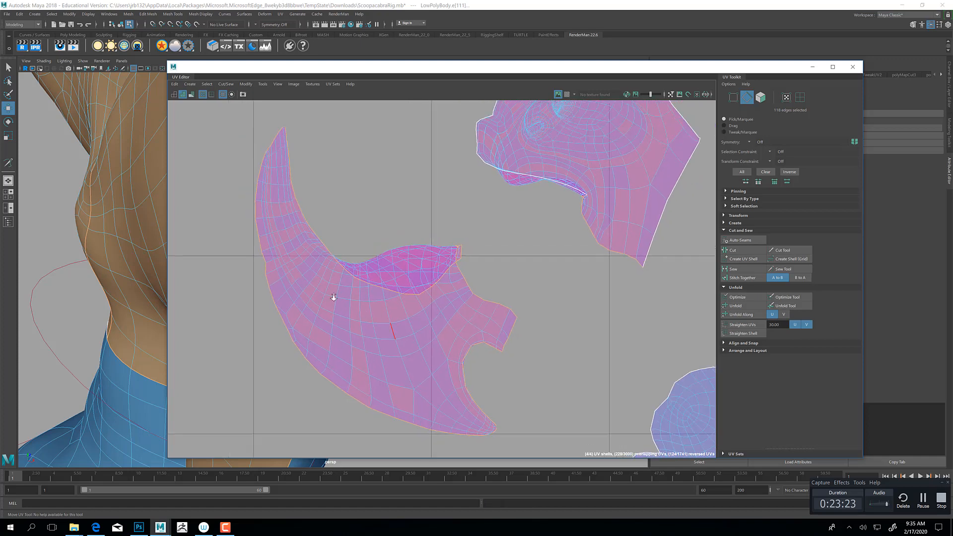
Try moving the selected jaw UV shell to test the centreline cut, and undo the move.
right_click_drag(344, 298, 364, 302)
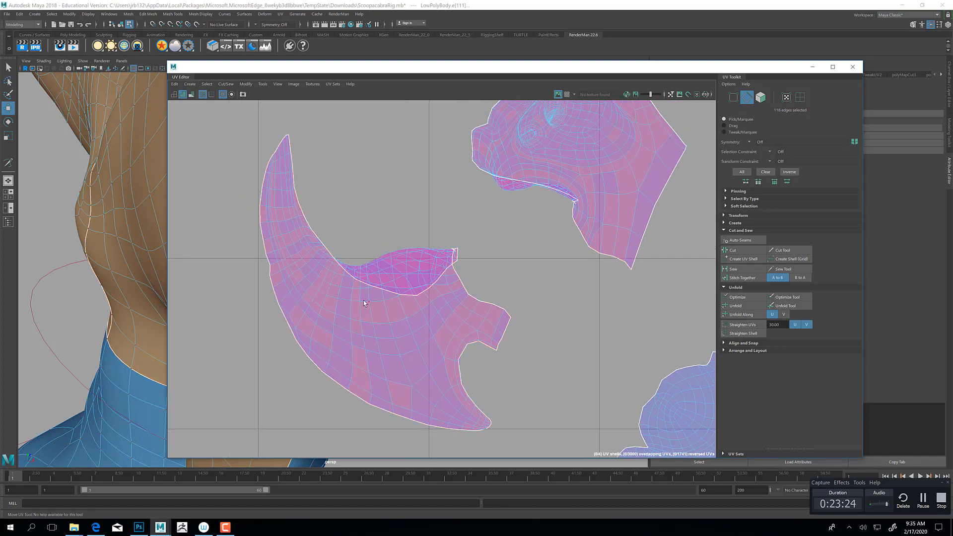
key("w")
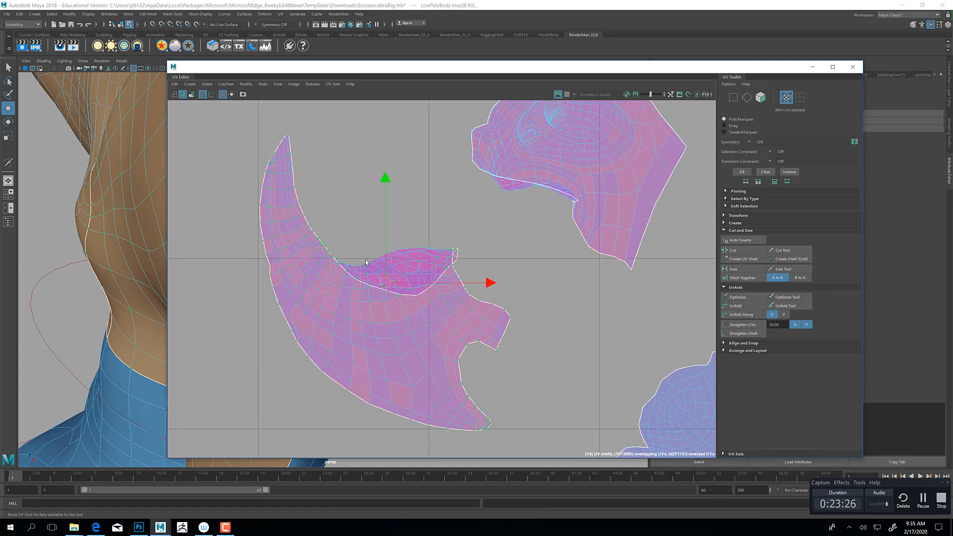
left_click_drag(389, 292, 336, 119)
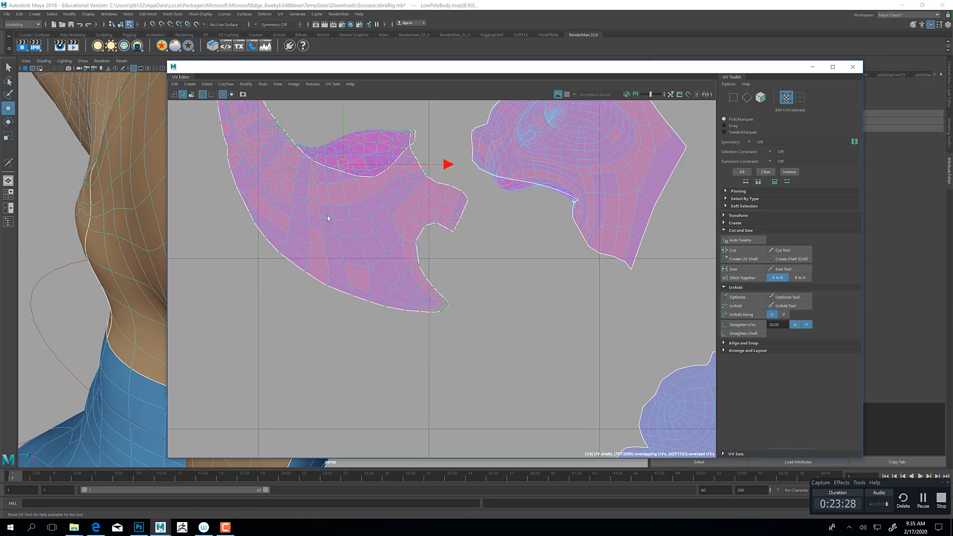
key("ctrl+z")
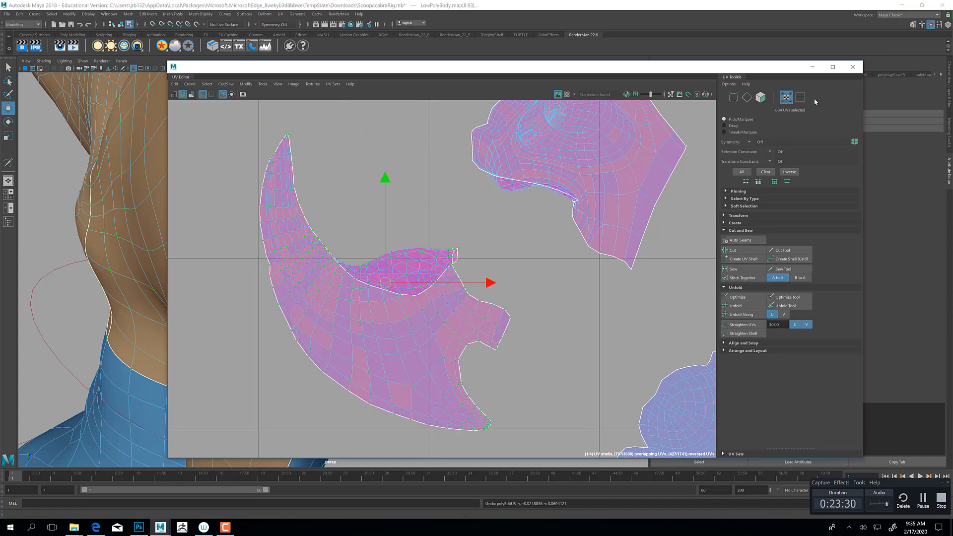
Select the centreline edge loop running down the front of the horn and underside of the jaw on the model.
left_click(809, 69)
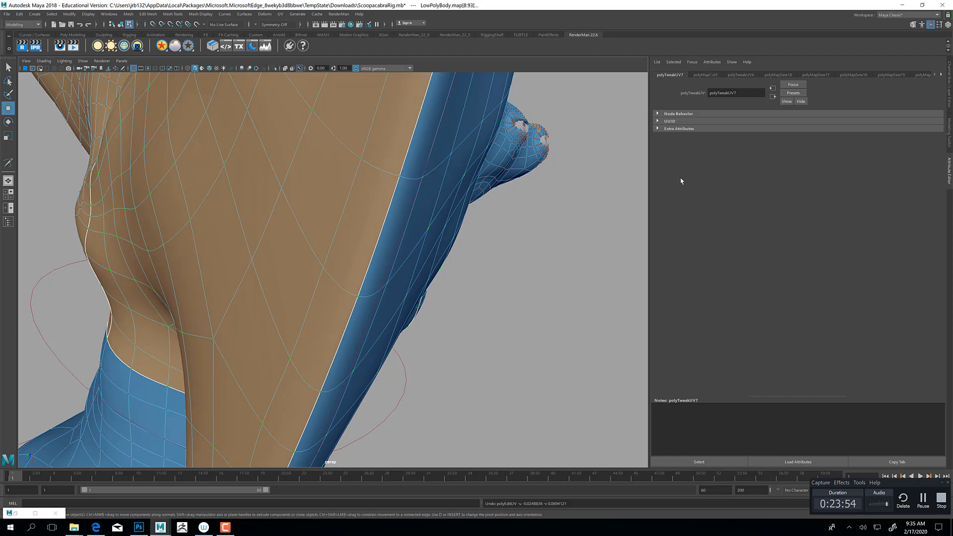
mouse_move(393, 207)
left_mouse_down("alt")
mouse_move(424, 208)
mouse_move(446, 232)
left_mouse_up("alt")
right_click_drag(446, 232, 357, 236, "alt")
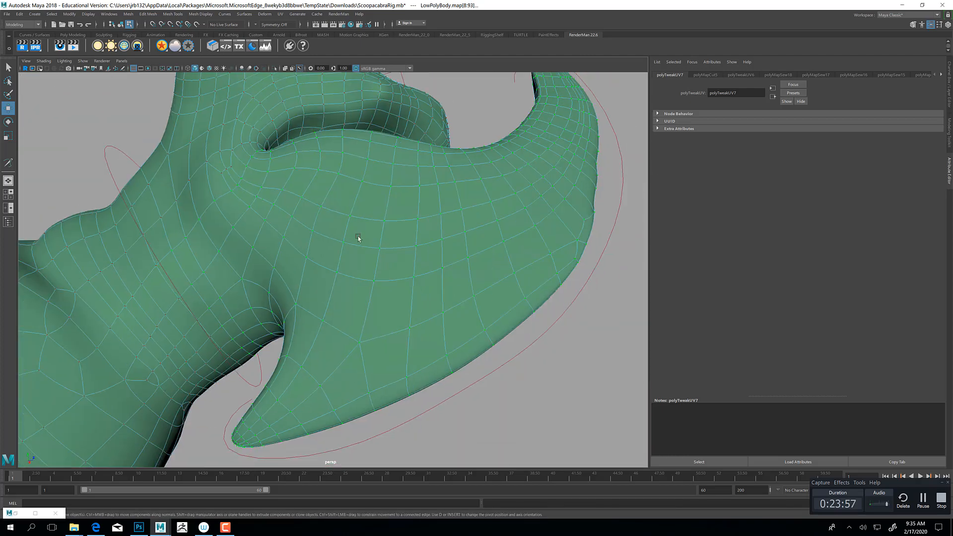
left_click_drag(451, 326, 412, 315, "alt")
right_click(377, 259)
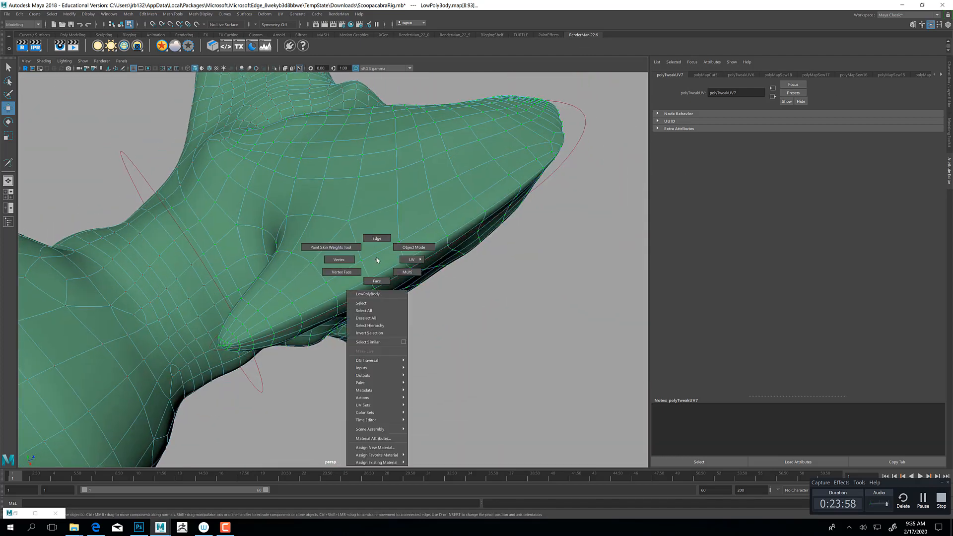
right_click_drag(376, 260, 376, 238)
double_click(395, 273)
left_click_drag(385, 293, 355, 310, "alt")
double_click(343, 226, "shift")
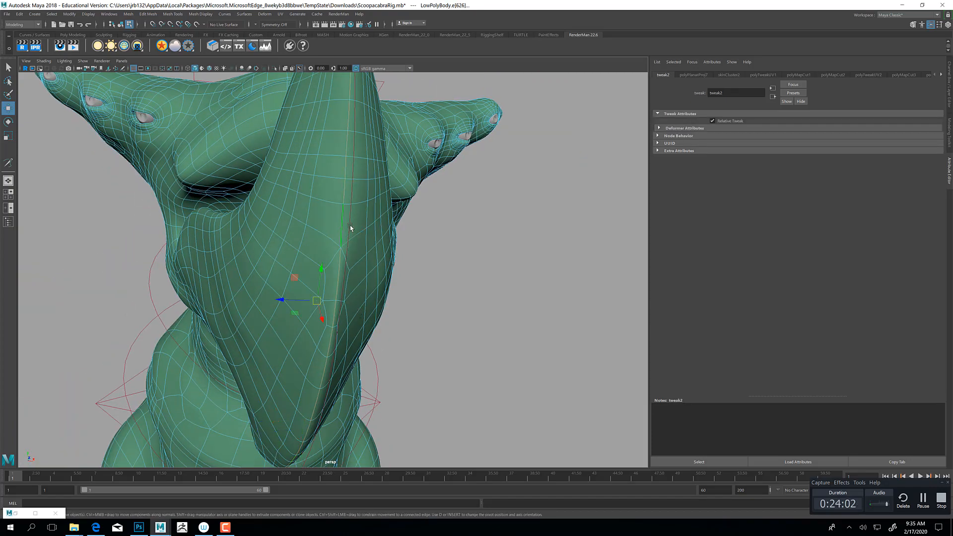
Select the centreline edges around the chin tip and along the inner side of the horn.
left_click_drag(351, 228, 427, 301, "alt")
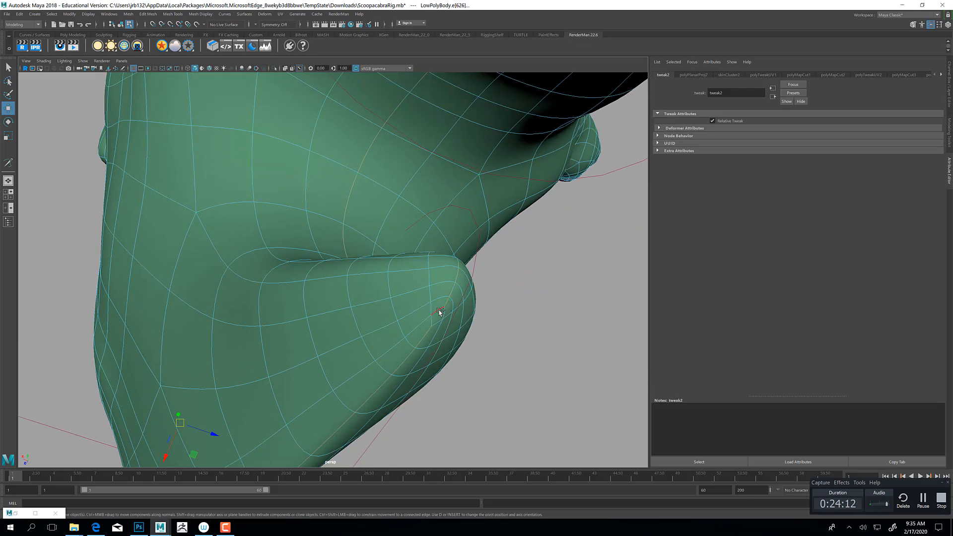
double_click(434, 323, "shift")
left_click_drag(474, 316, 321, 288, "alt")
double_click(388, 221)
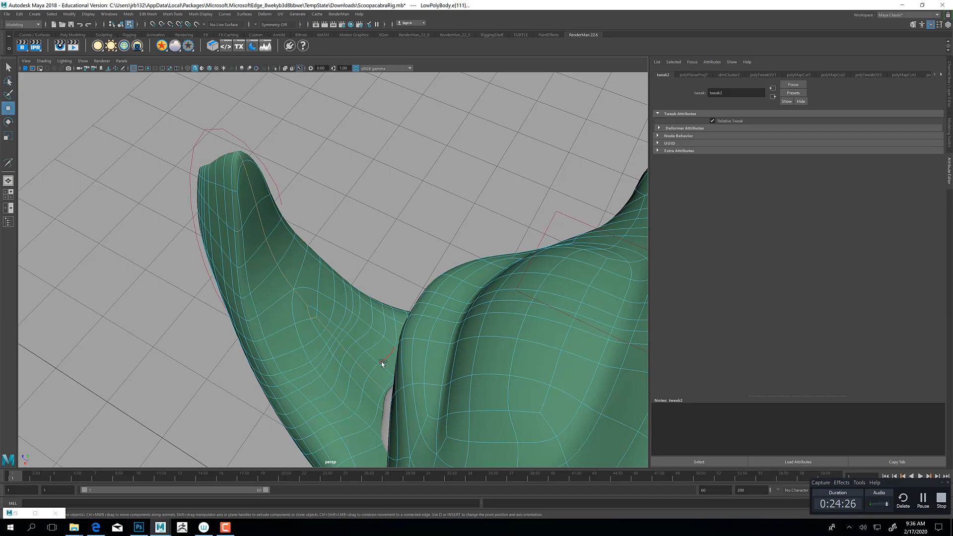
Examine the mouth interior around the tongue from several angles, displaying the model in wireframe.
left_click_drag(382, 362, 485, 346, "alt")
left_click_drag(498, 303, 500, 314, "alt")
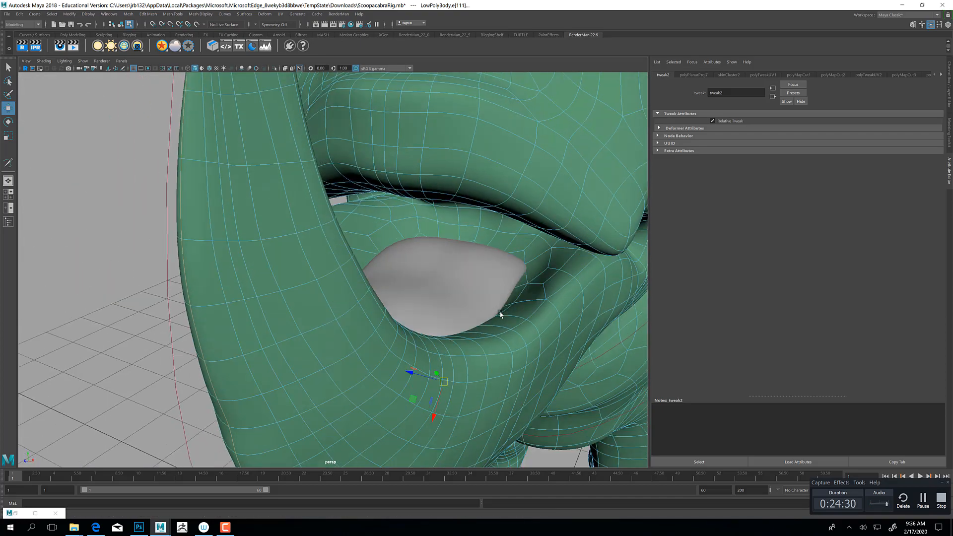
left_click_drag(541, 348, 506, 351, "alt")
scroll(506, 343, "up", 3)
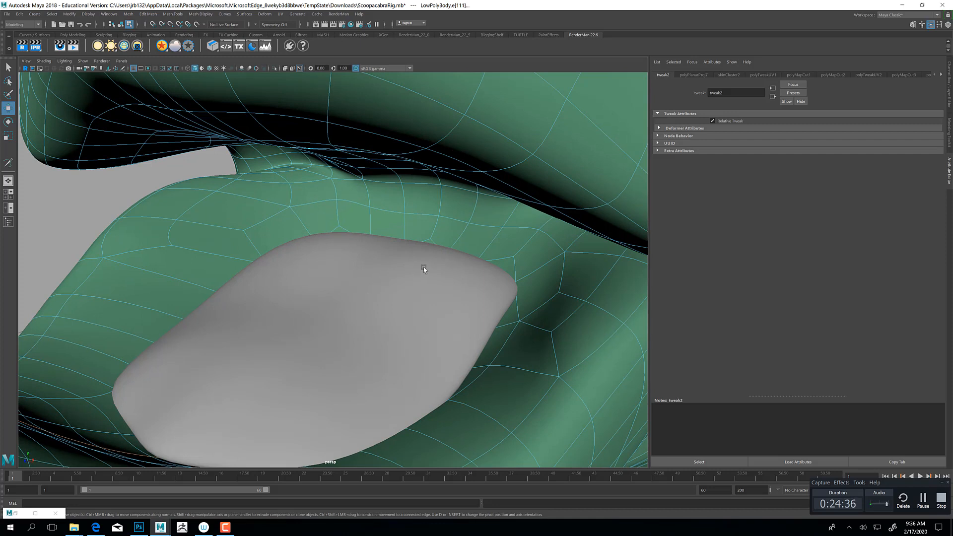
left_click_drag(187, 262, 330, 259, "alt")
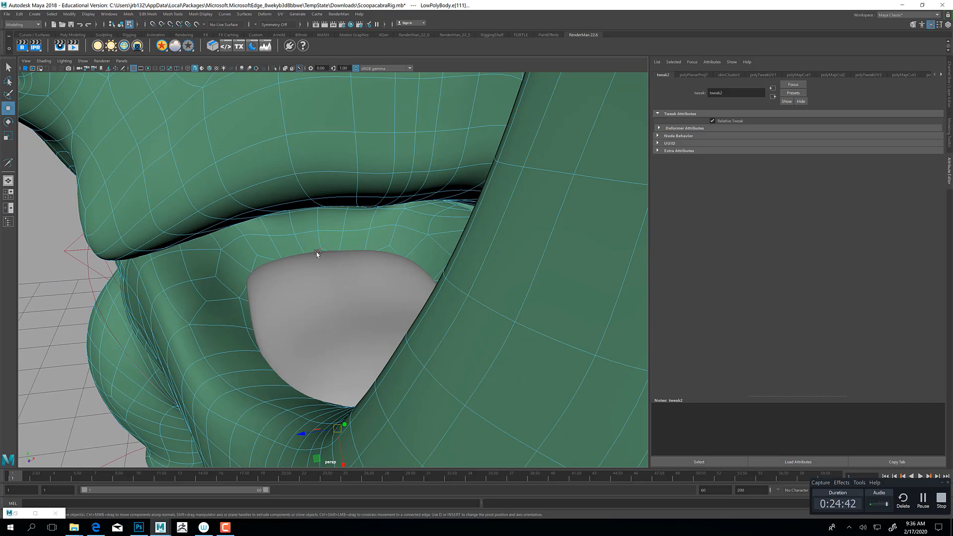
mouse_move(345, 260)
left_mouse_down("alt")
mouse_move(323, 295)
mouse_move(340, 304)
mouse_move(325, 308)
mouse_move(435, 332)
mouse_move(383, 336)
mouse_move(420, 331)
mouse_move(433, 346)
mouse_move(483, 332)
mouse_move(373, 311)
mouse_move(447, 330)
mouse_move(334, 323)
mouse_move(440, 356)
mouse_move(419, 334)
mouse_move(438, 332)
mouse_move(447, 292)
mouse_move(463, 281)
mouse_move(487, 288)
mouse_move(440, 283)
mouse_move(460, 295)
mouse_move(364, 296)
mouse_move(412, 304)
mouse_move(372, 383)
mouse_move(363, 308)
mouse_move(330, 268)
left_mouse_up("alt")
key("4")
key("5")
key("4")
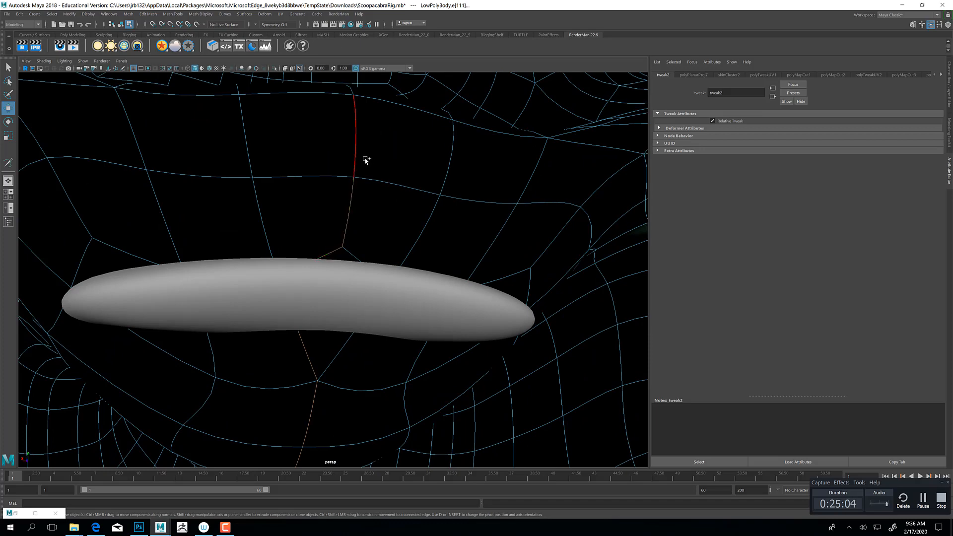
Add the centreline edges running through the mouth interior up to the upper lip to the edge selection.
left_click_drag(376, 179, 316, 337, "alt")
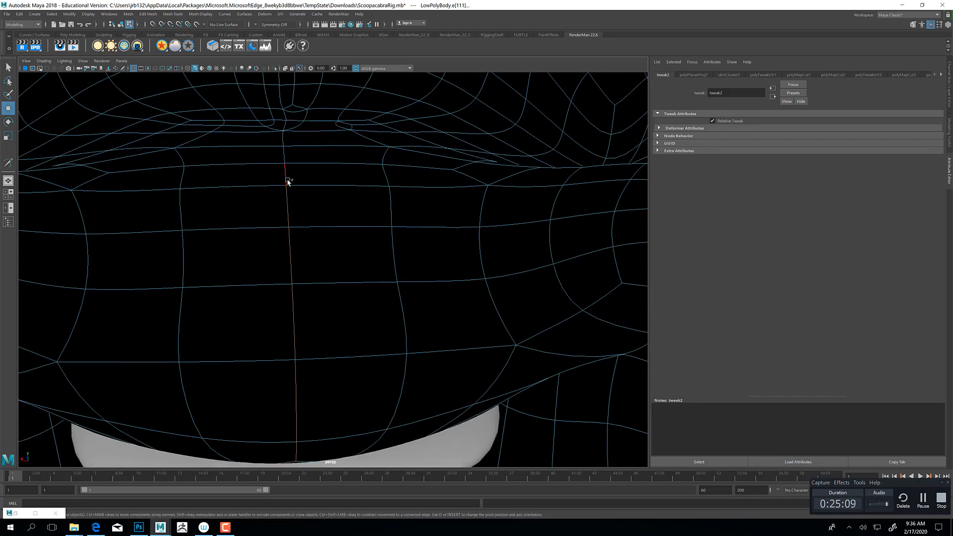
left_click_drag(287, 179, 337, 237, "alt")
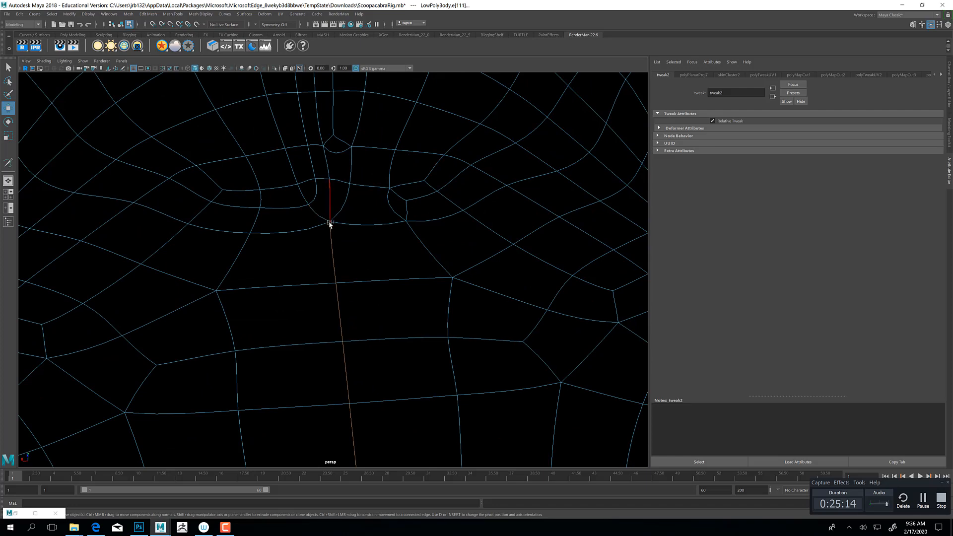
left_click(329, 207, "shift")
left_click(326, 159, "shift")
left_click(320, 128, "shift")
middle_click_drag(348, 149, 353, 294, "alt")
mouse_move(351, 295)
left_mouse_down("alt")
mouse_move(347, 279)
mouse_move(340, 298)
left_mouse_up("alt")
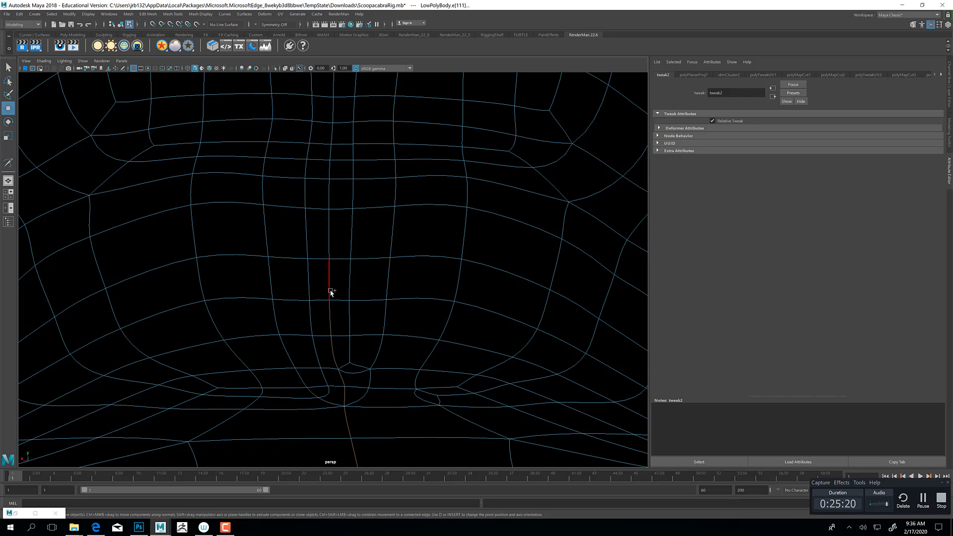
left_click(331, 289, "shift")
left_click(331, 243, "shift")
left_click(331, 192, "shift")
Check the selected centreline edges around the upper lip and cut the UVs along the whole selection.
left_click_drag(290, 233, 193, 256, "alt")
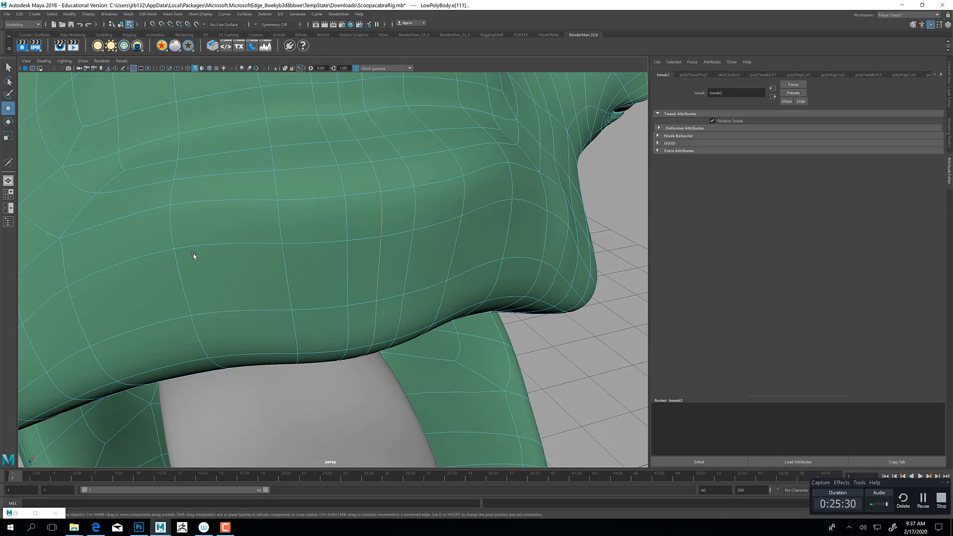
scroll(372, 306, "down", 7)
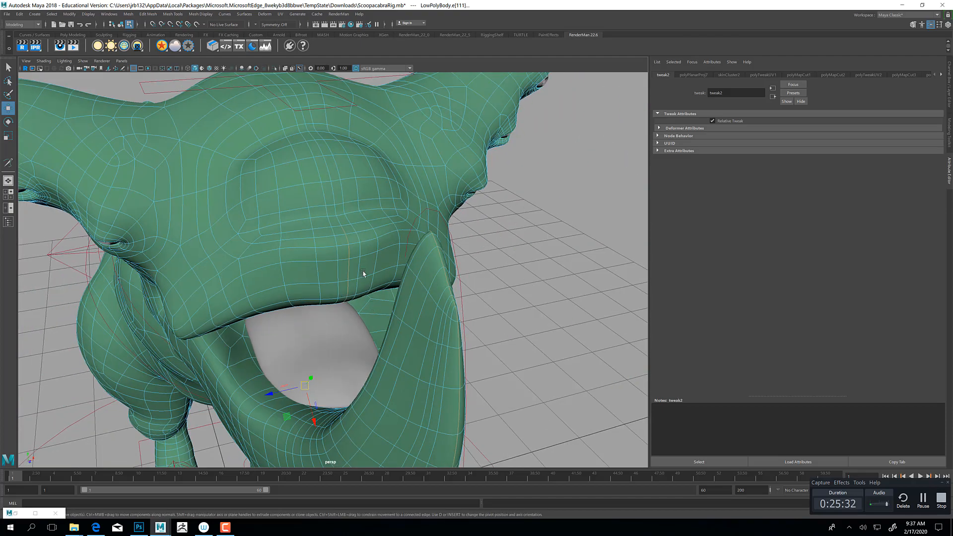
scroll(363, 273, "up", 10)
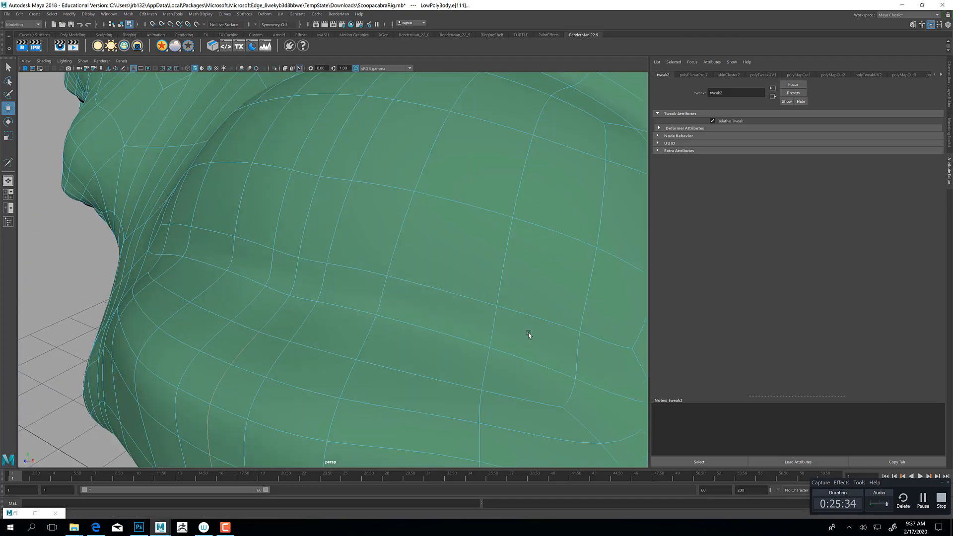
left_click_drag(293, 323, 313, 328, "alt")
middle_click_drag(319, 353, 337, 242, "alt")
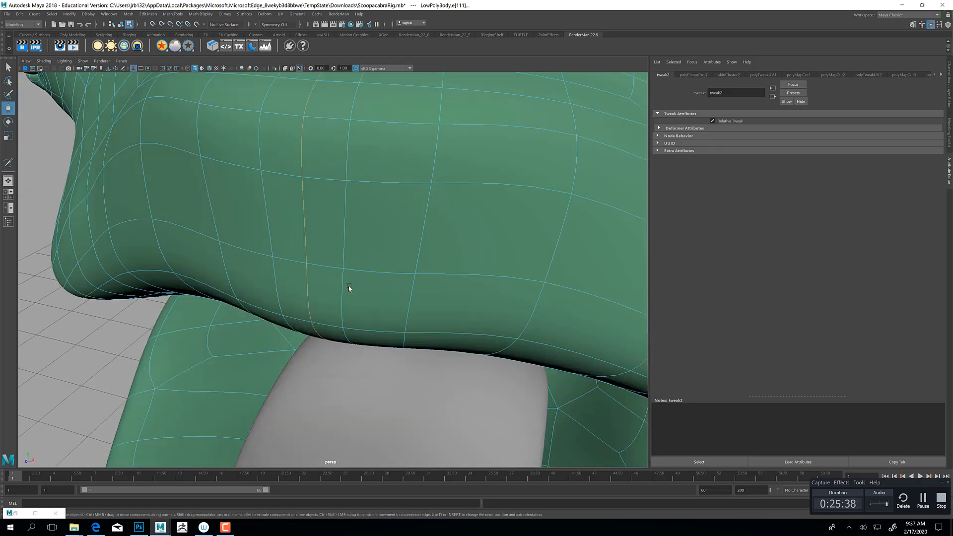
scroll(294, 314, "down", 10)
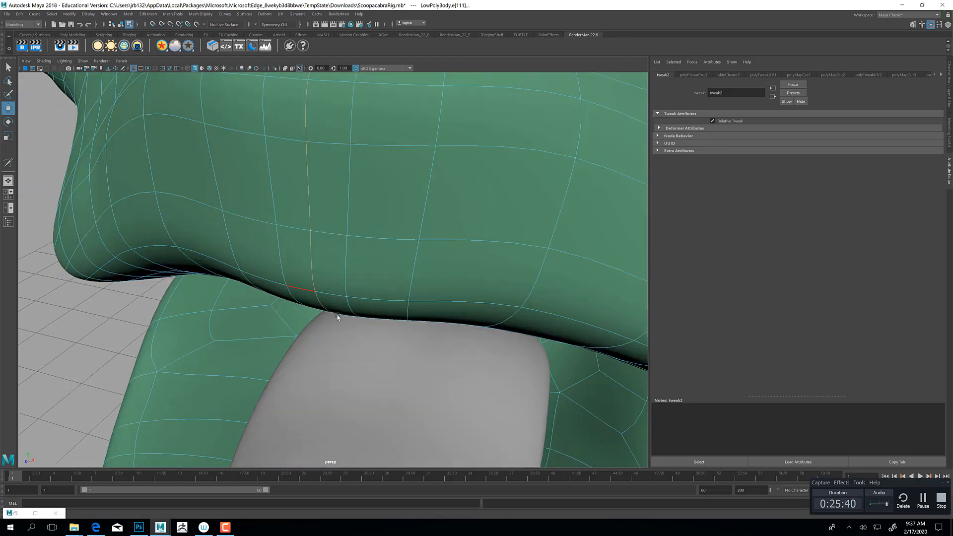
left_click_drag(376, 277, 316, 277, "alt")
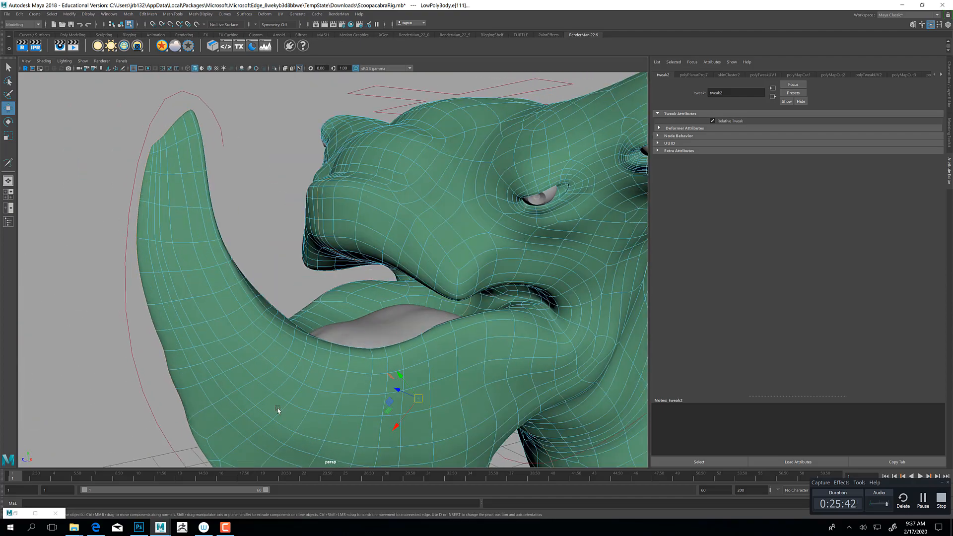
left_click(23, 514)
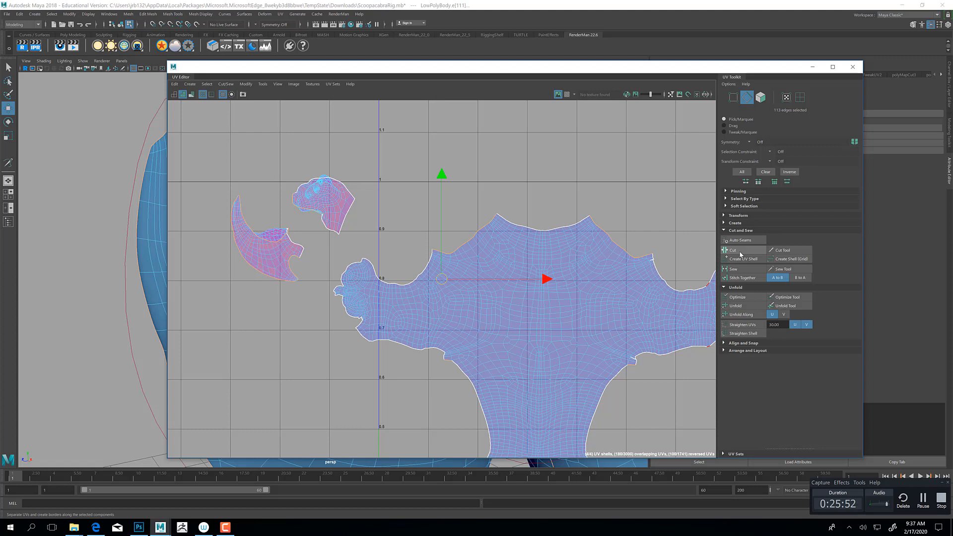
left_click(740, 253)
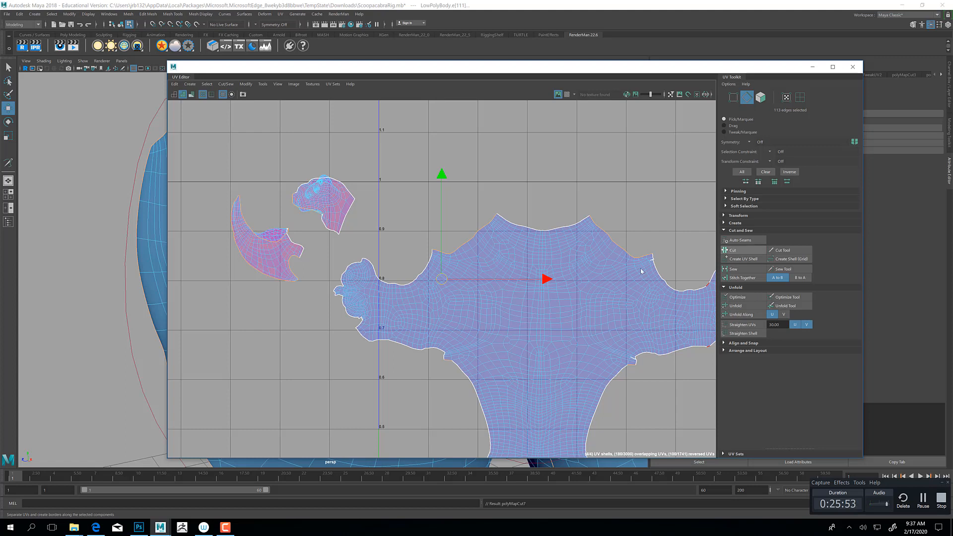
Select the UVs of one half of the split lower jaw and move that shell below the other half.
right_click_drag(267, 250, 299, 253)
double_click(265, 250)
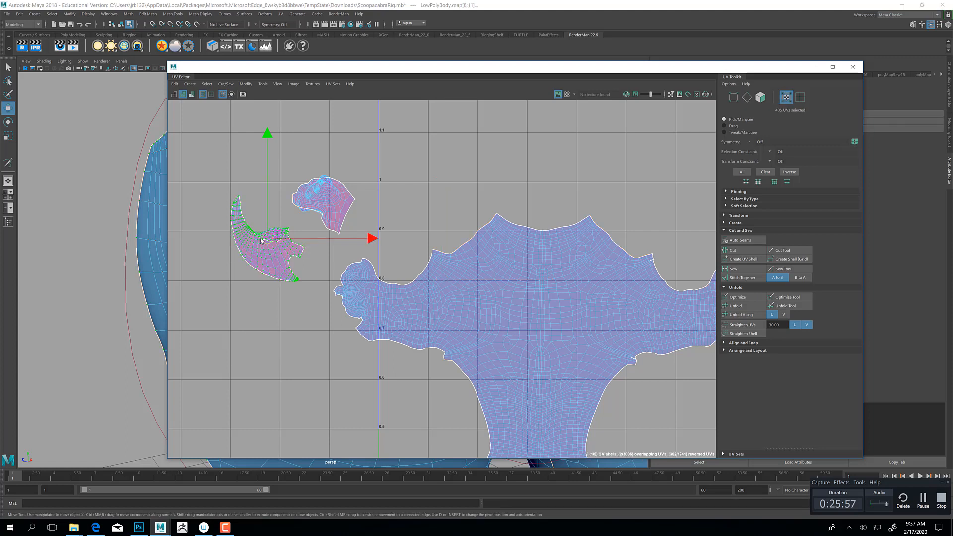
left_click_drag(267, 239, 261, 315)
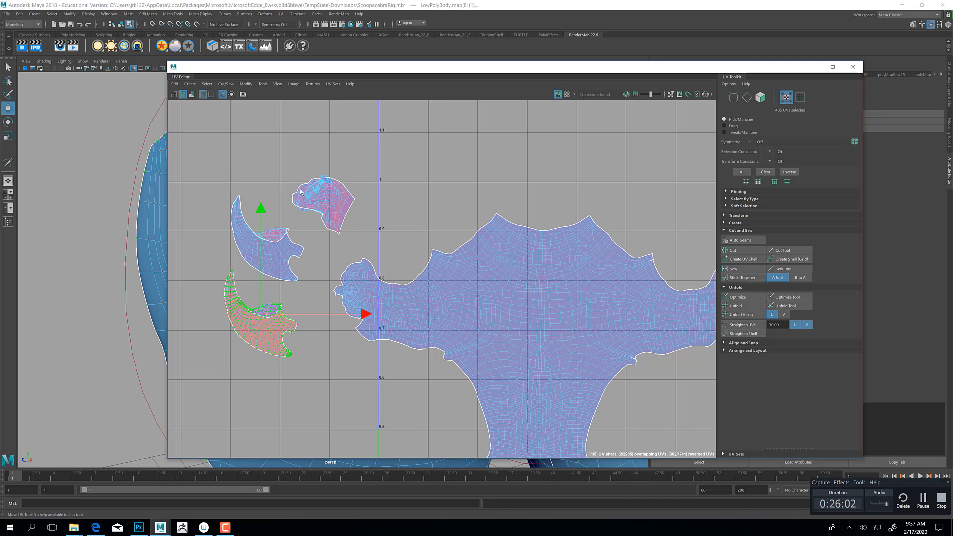
Flip the separated jaw half horizontally and shift it slightly away from the other half.
left_click(247, 84)
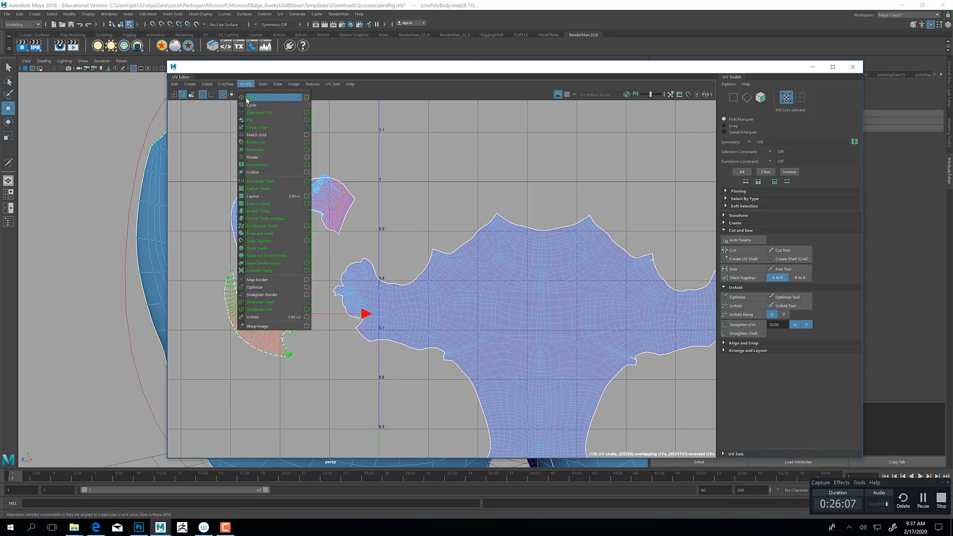
mouse_move(263, 86)
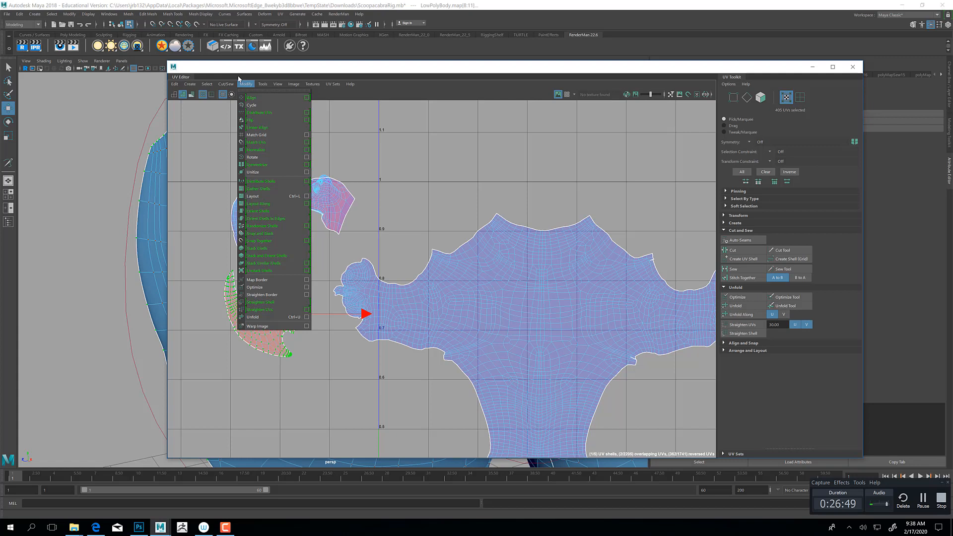
left_click(261, 120)
key("ctrl+z")
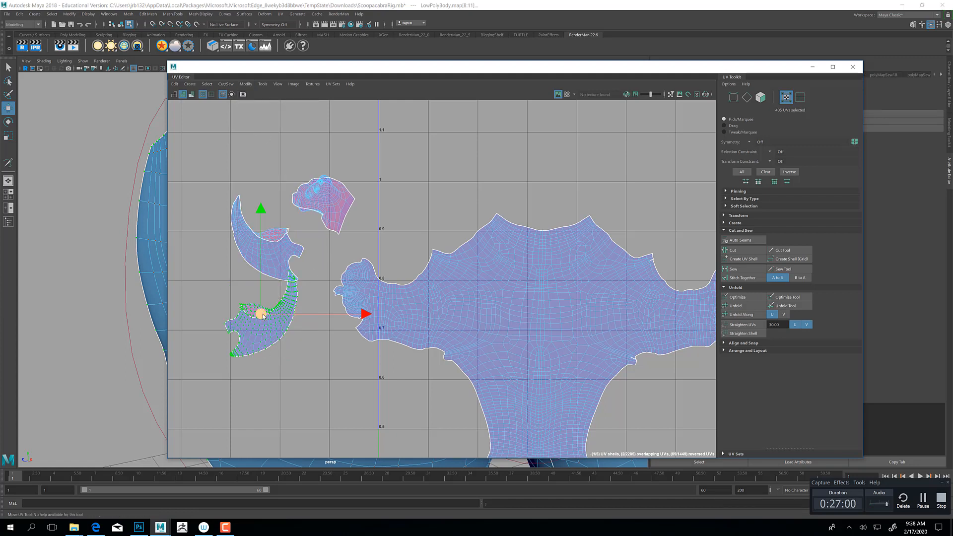
left_click_drag(259, 312, 242, 329)
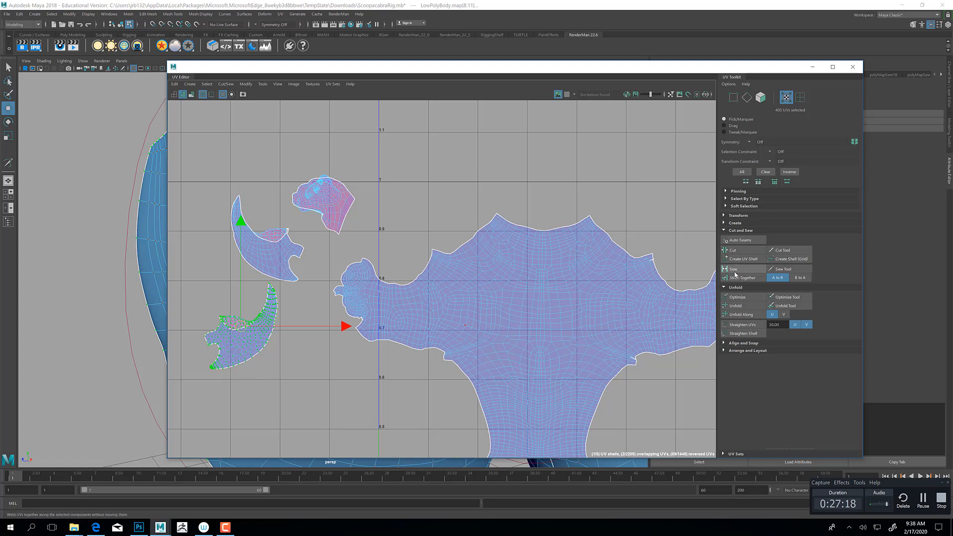
Unfold both halves of the lower jaw's UVs.
left_click(736, 306)
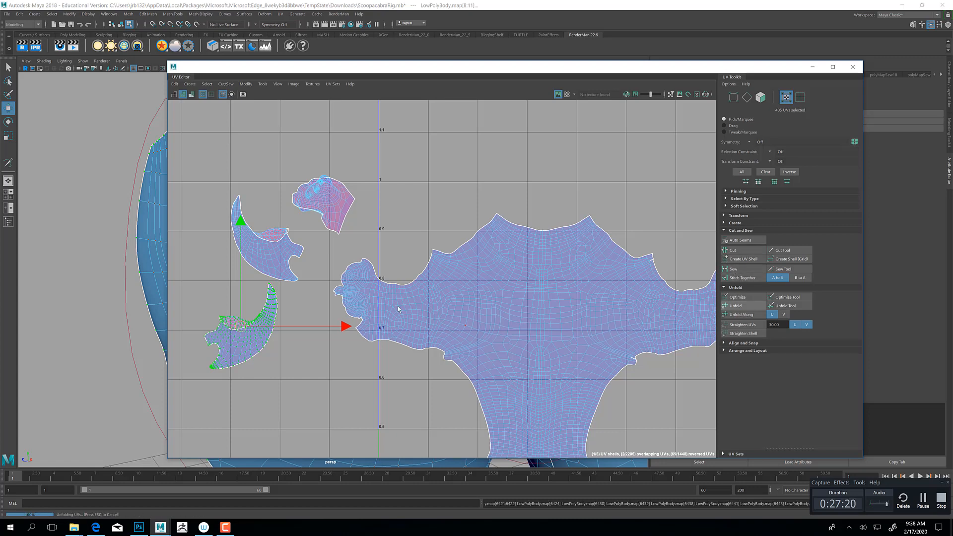
double_click(277, 232)
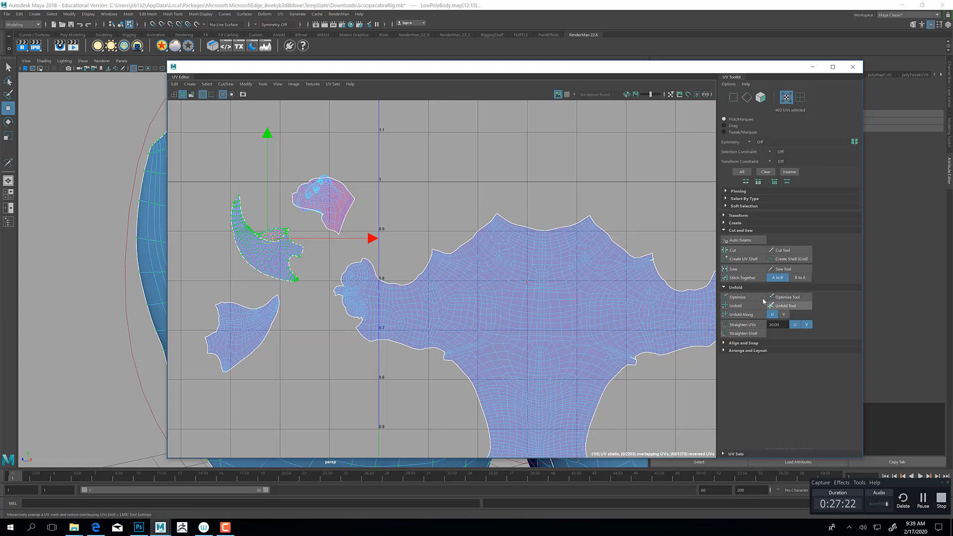
left_click(735, 306)
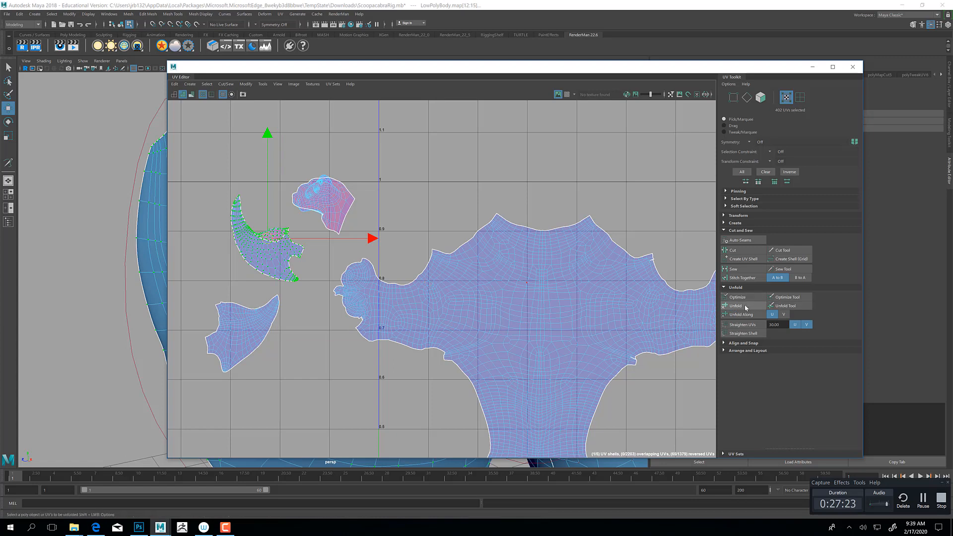
Select the small head UV shell, convert the selection to faces, and inspect which part of the model it covers.
right_click_drag(331, 213, 352, 212)
left_click(332, 195)
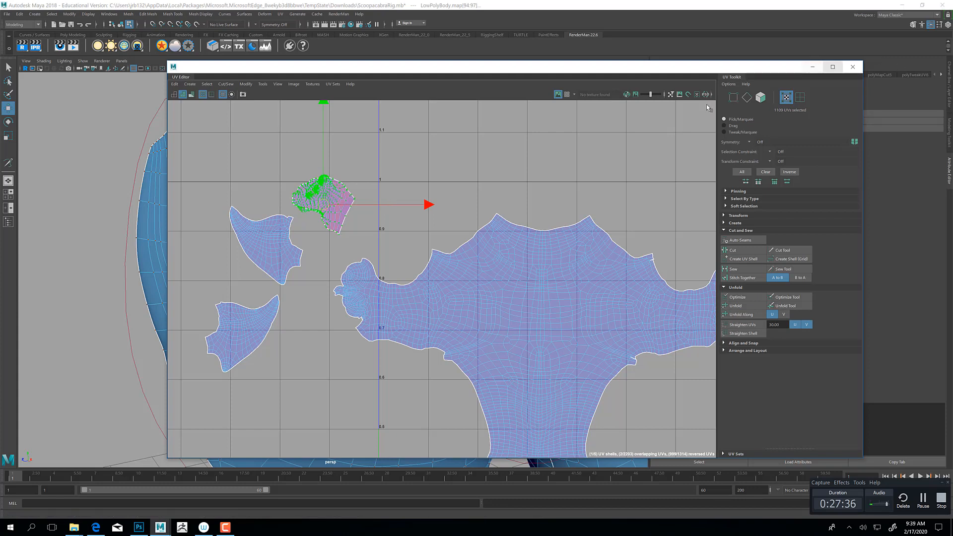
right_click_drag(335, 202, 335, 226)
left_click(332, 211)
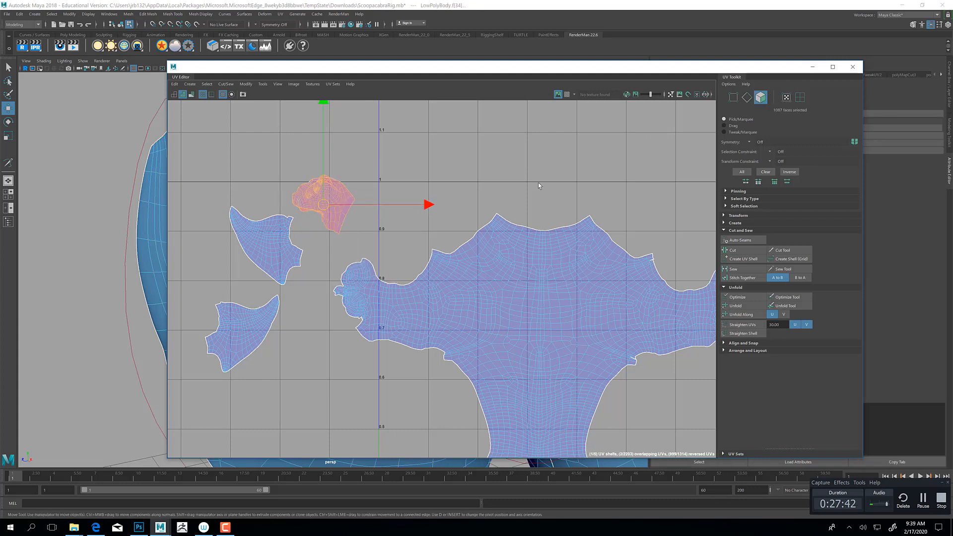
left_click(812, 69)
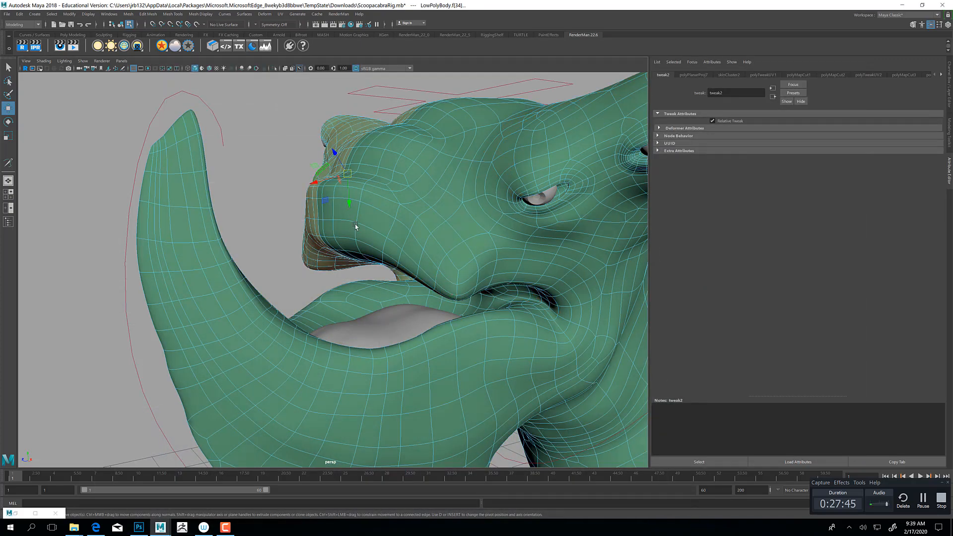
mouse_move(356, 227)
left_mouse_down("alt")
mouse_move(414, 253)
mouse_move(353, 238)
left_mouse_up("alt")
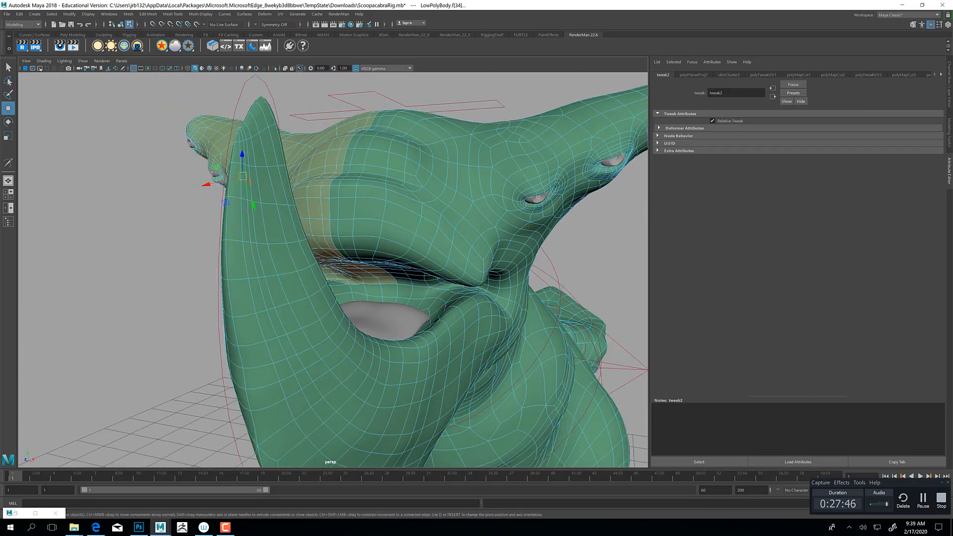
Convert the selected head faces back to UVs and move that half's shell clear of the overlapping one.
left_click(16, 514)
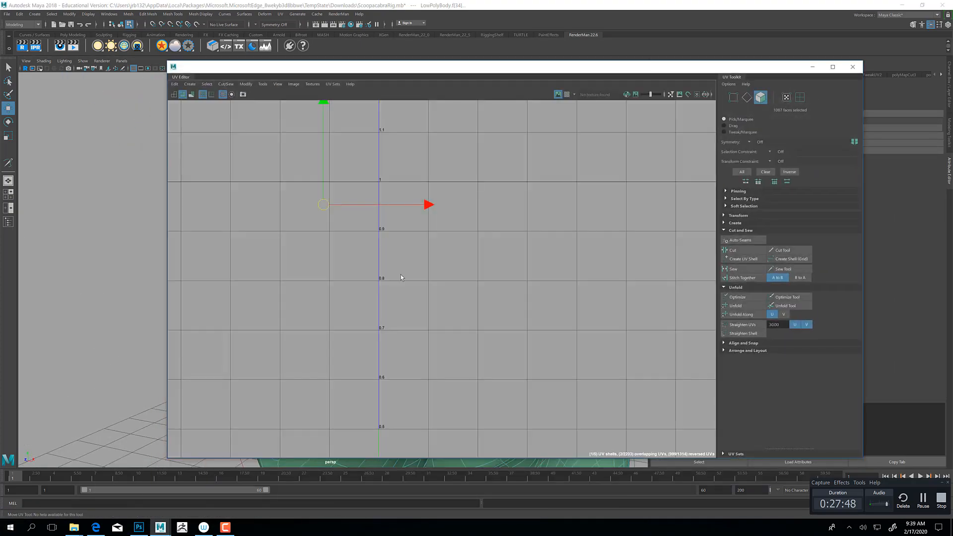
key("f")
right_click_drag(424, 226, 446, 228)
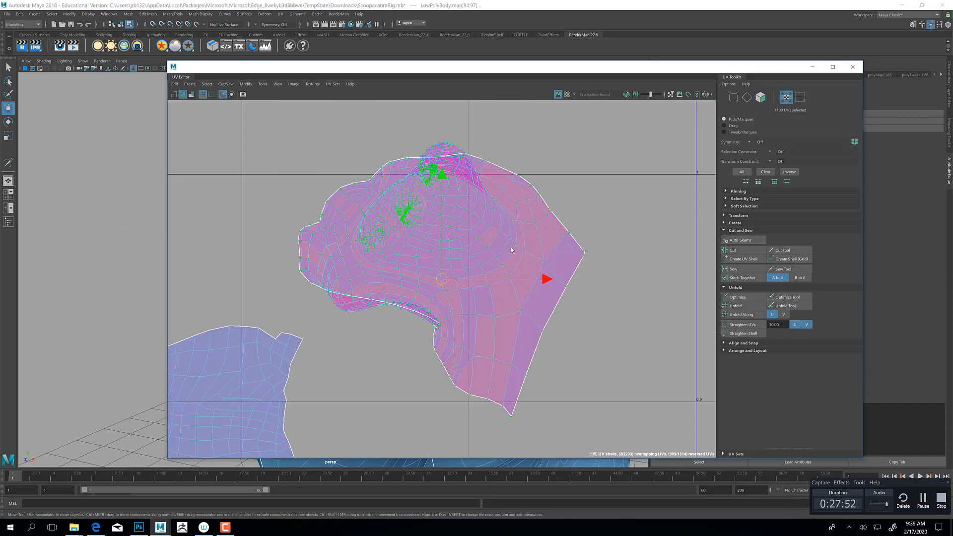
left_click_drag(644, 163, 666, 126)
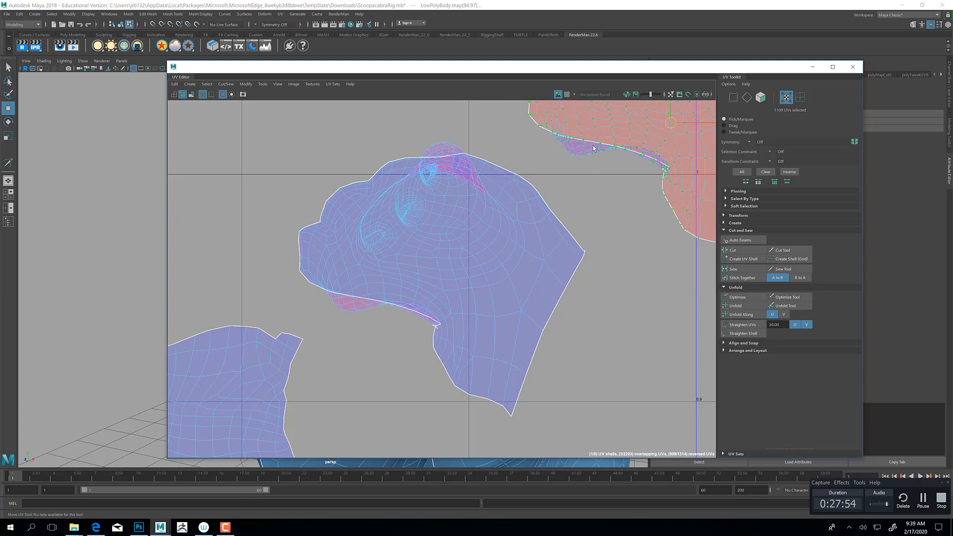
Select the faces of both head half shells and view the head on the model from the front.
right_click_drag(601, 136, 600, 149)
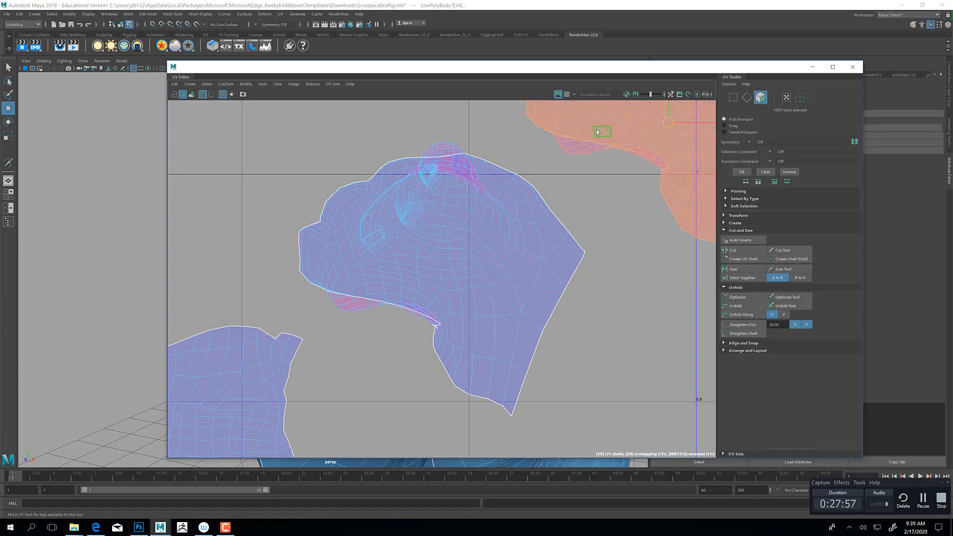
left_click(385, 297, "shift")
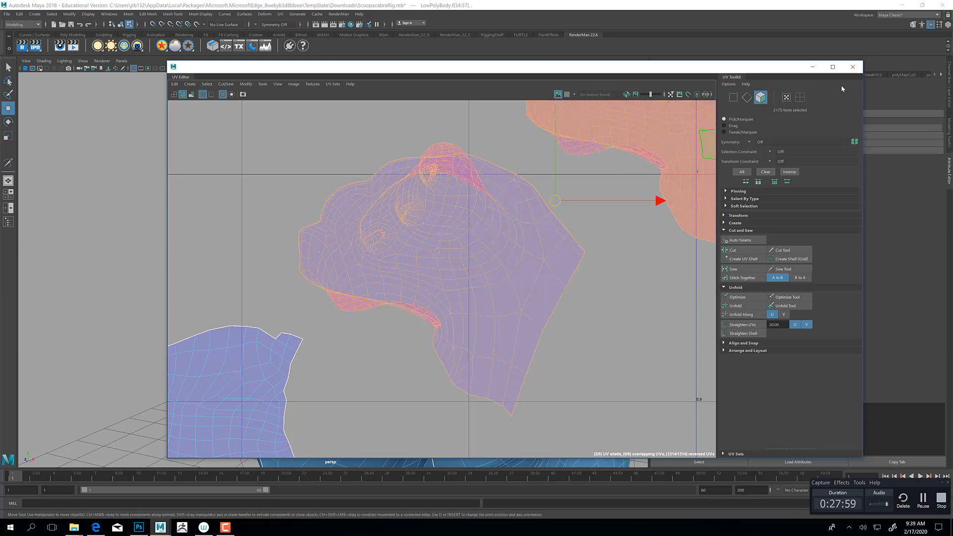
left_click(813, 66)
left_click_drag(501, 260, 392, 244, "alt")
right_click_drag(391, 245, 351, 256, "alt")
left_click_drag(351, 256, 369, 271, "alt")
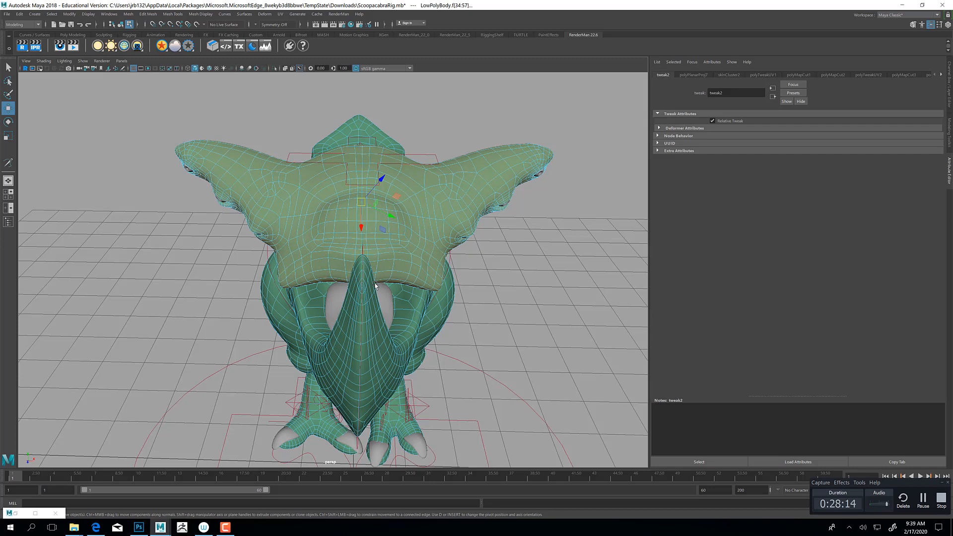
mouse_move(380, 218)
left_mouse_down("alt")
mouse_move(462, 222)
mouse_move(425, 213)
mouse_move(390, 226)
left_mouse_up("alt")
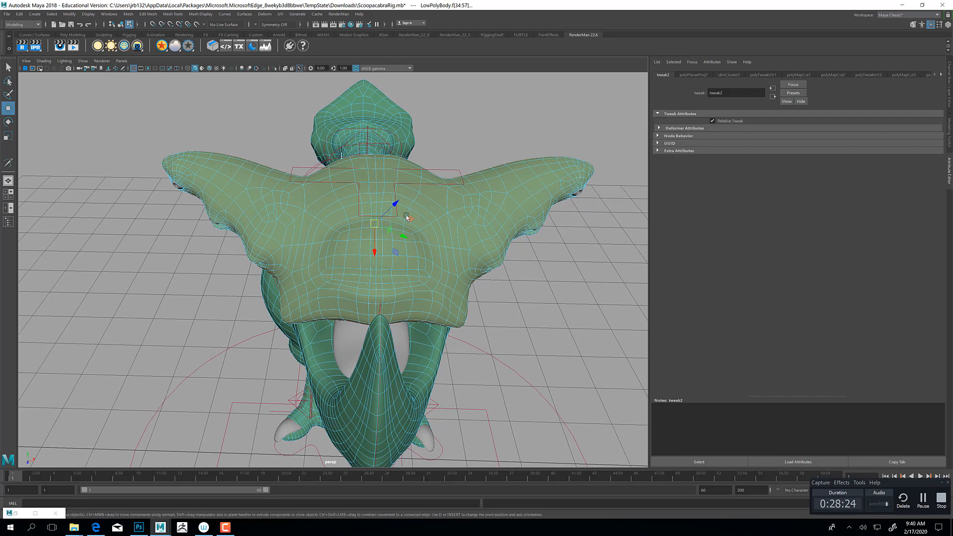
mouse_move(400, 220)
left_mouse_down("alt")
mouse_move(412, 219)
mouse_move(405, 225)
left_mouse_up("alt")
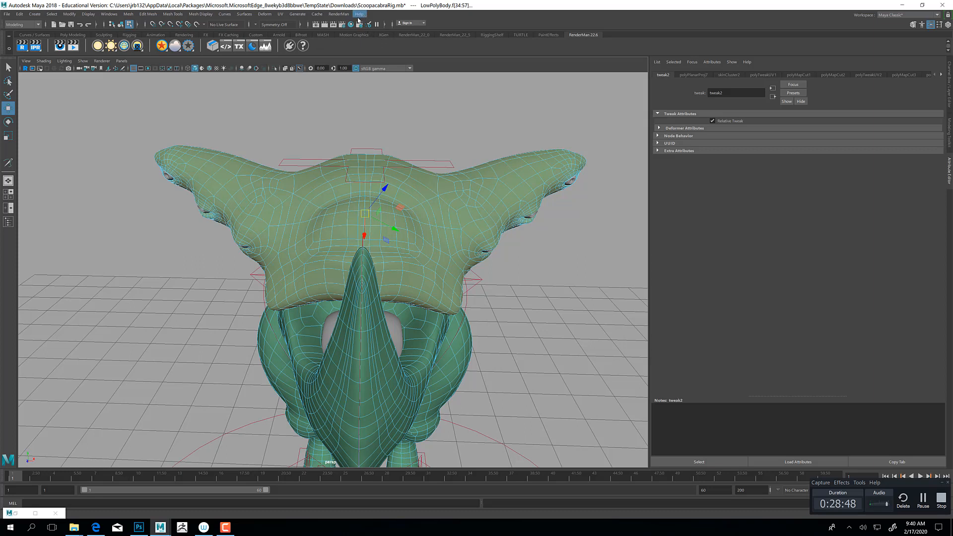
Apply a camera-based UV projection to the selected head faces from the front view.
left_click(338, 16)
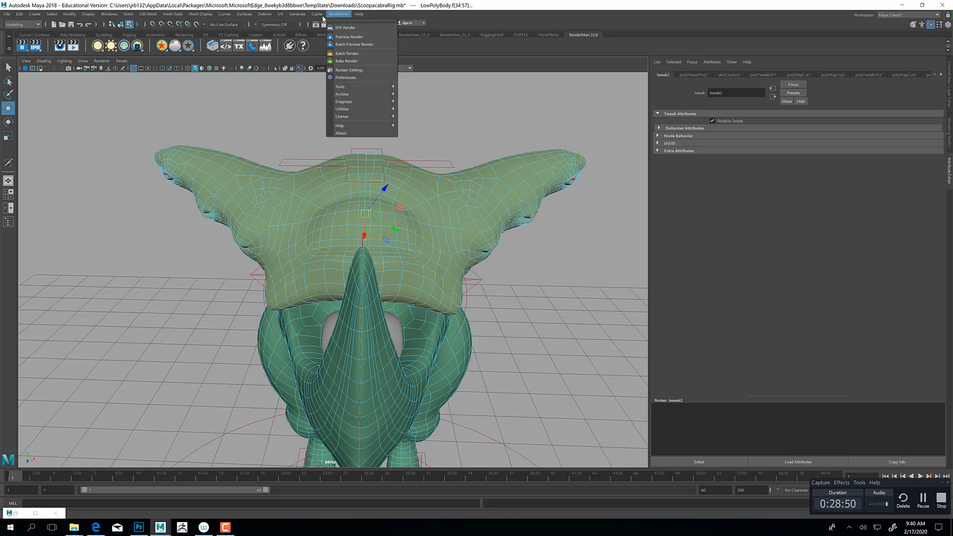
mouse_move(317, 18)
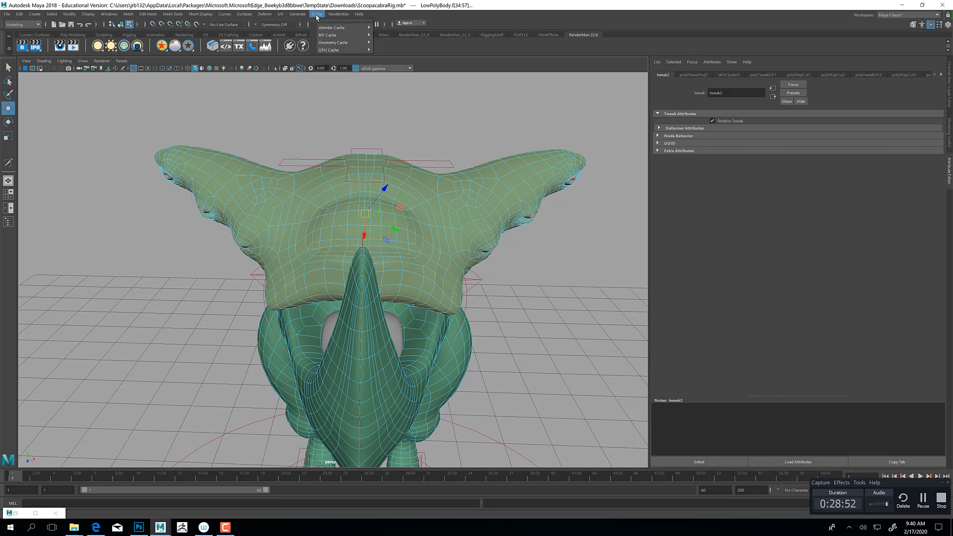
mouse_move(280, 14)
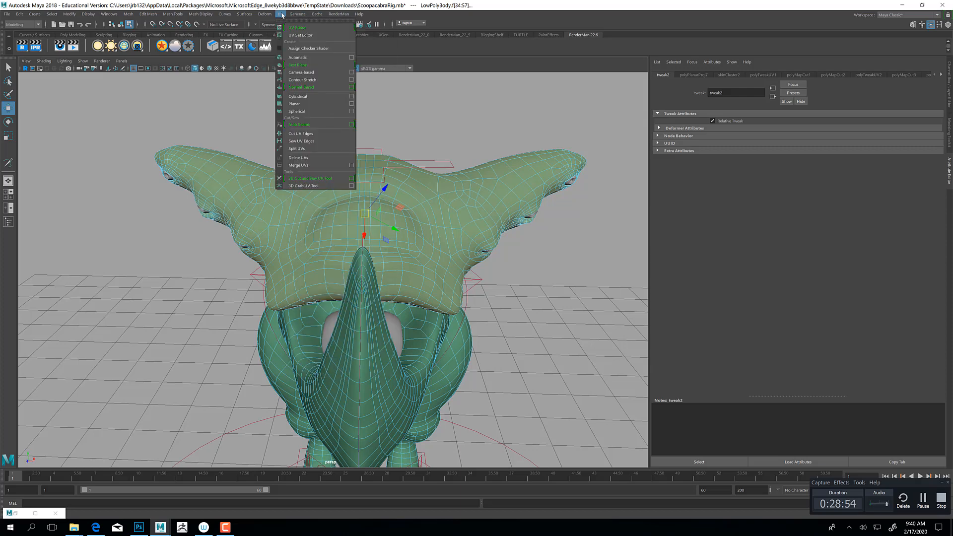
left_click(311, 74)
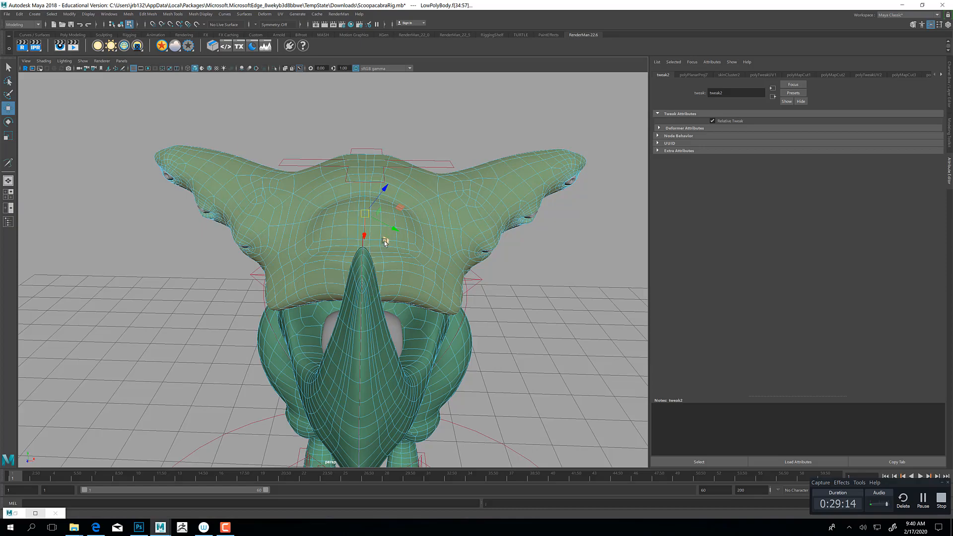
mouse_move(385, 242)
left_mouse_down("alt")
mouse_move(397, 243)
mouse_move(385, 233)
mouse_move(388, 270)
mouse_move(386, 241)
left_mouse_up("alt")
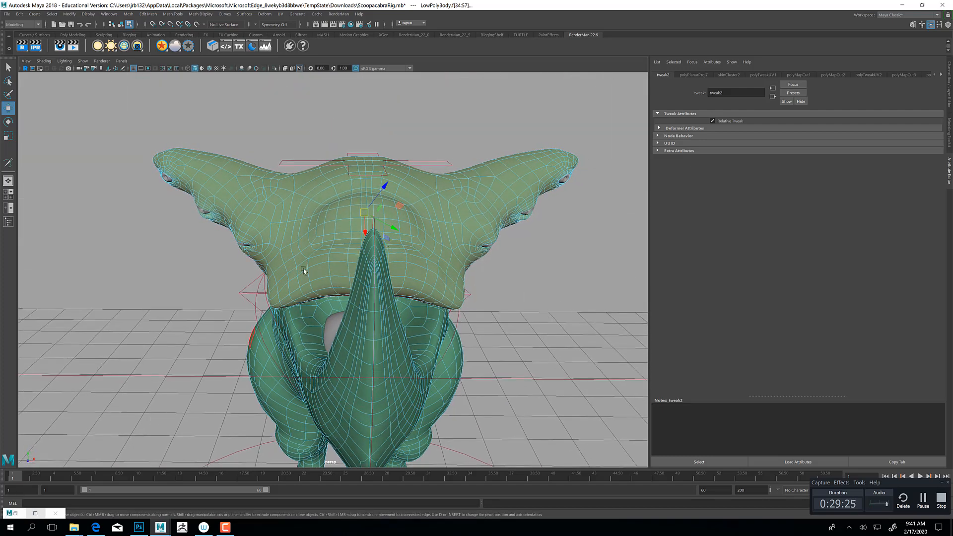
Switch to edge selection and pick the centre edge of the newly projected head shell in the UV Editor.
left_click_drag(304, 271, 393, 258, "alt")
right_click(379, 247)
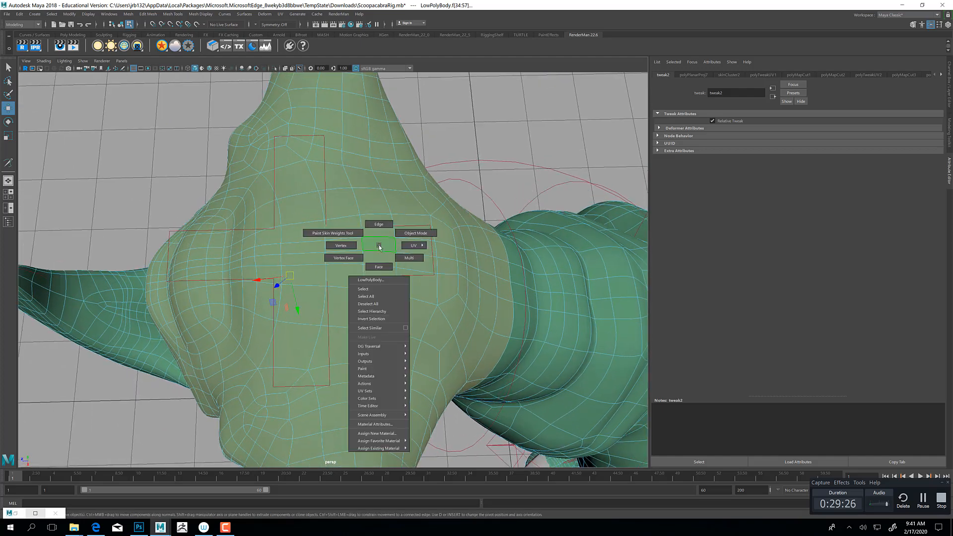
right_click_drag(380, 247, 379, 224)
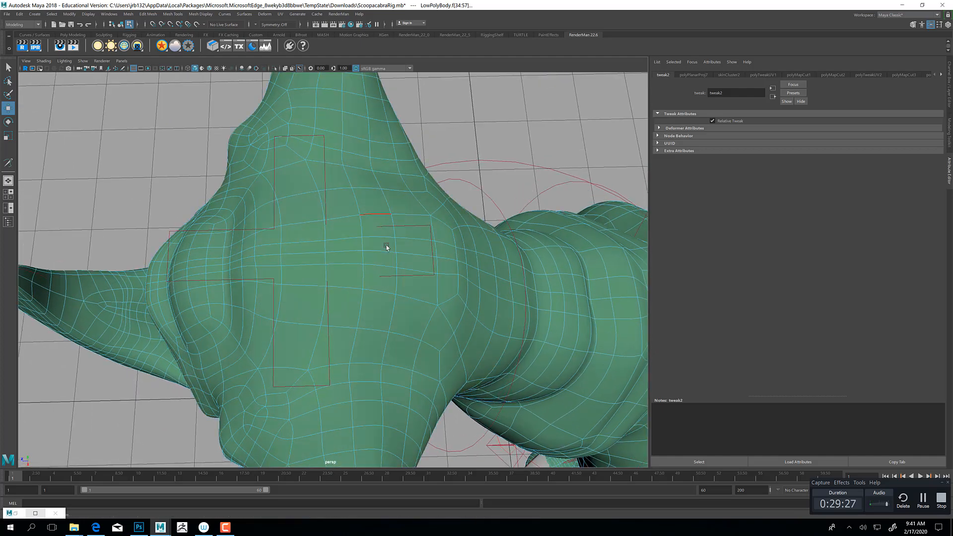
left_click(12, 513)
left_click(16, 513)
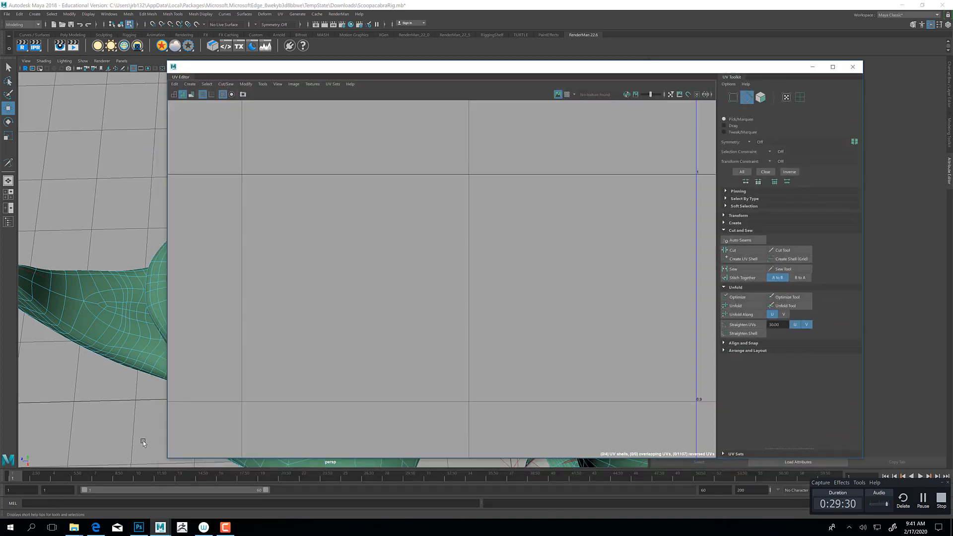
key("f")
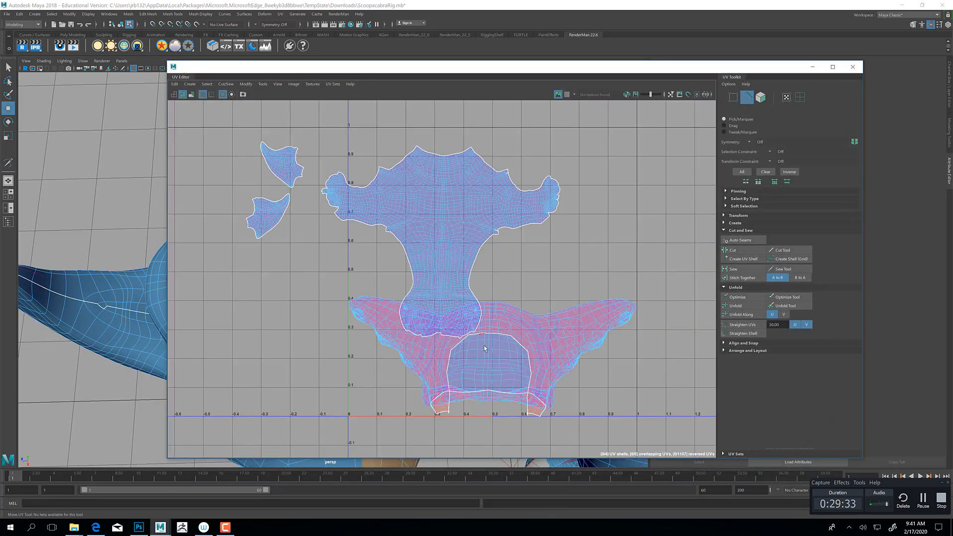
scroll(484, 345, "up", 8)
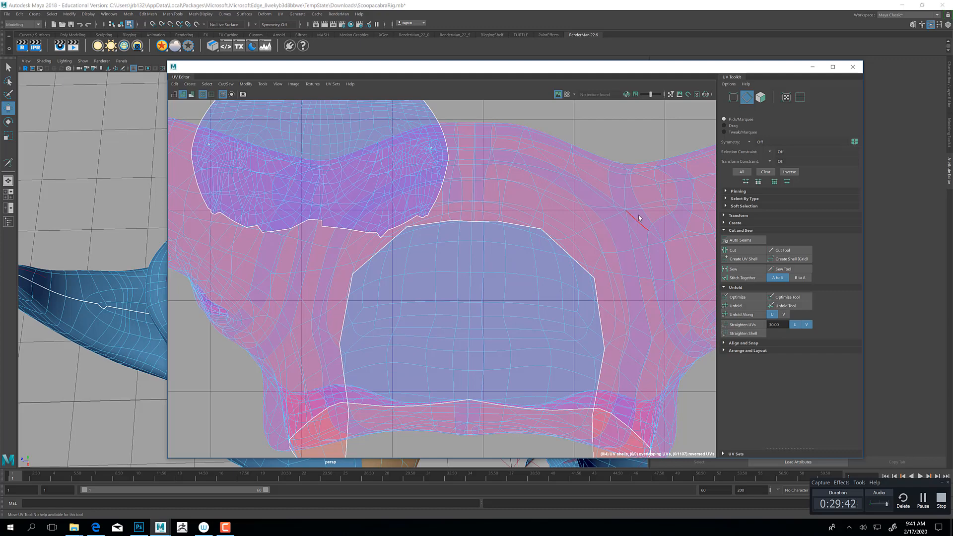
double_click(468, 255)
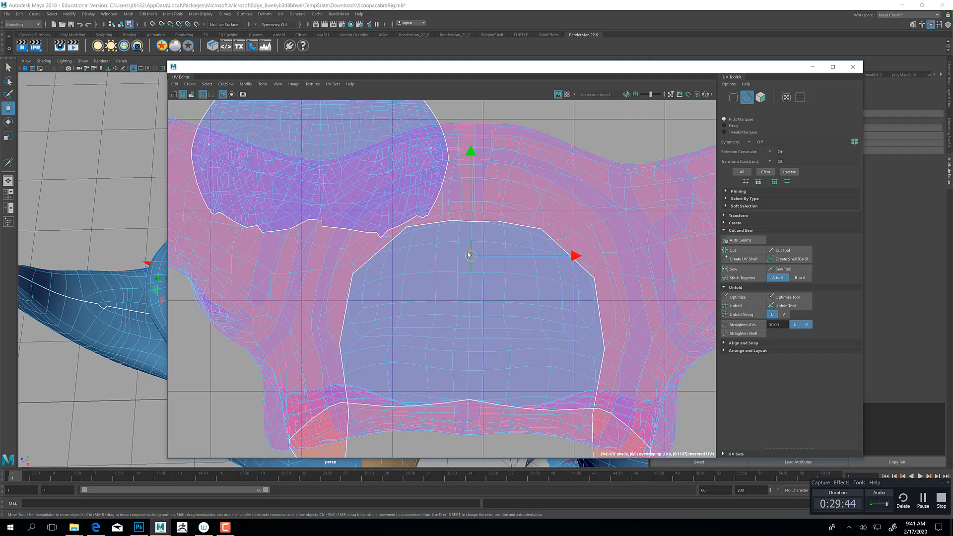
Cut the head UV shell along the selected edges running down its centre.
middle_click_drag(486, 341, 482, 364, "alt")
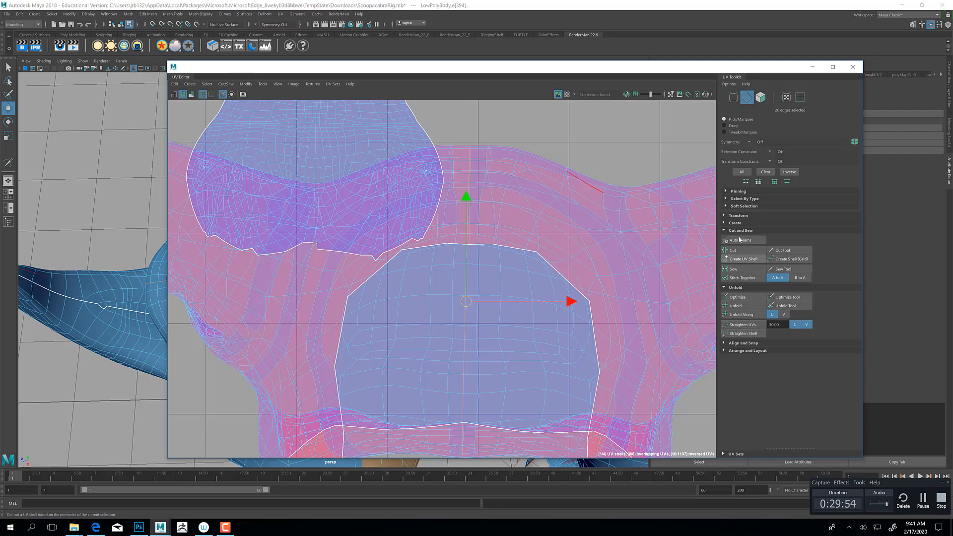
left_click(735, 252)
scroll(358, 300, "down", 3)
scroll(358, 299, "down", 3)
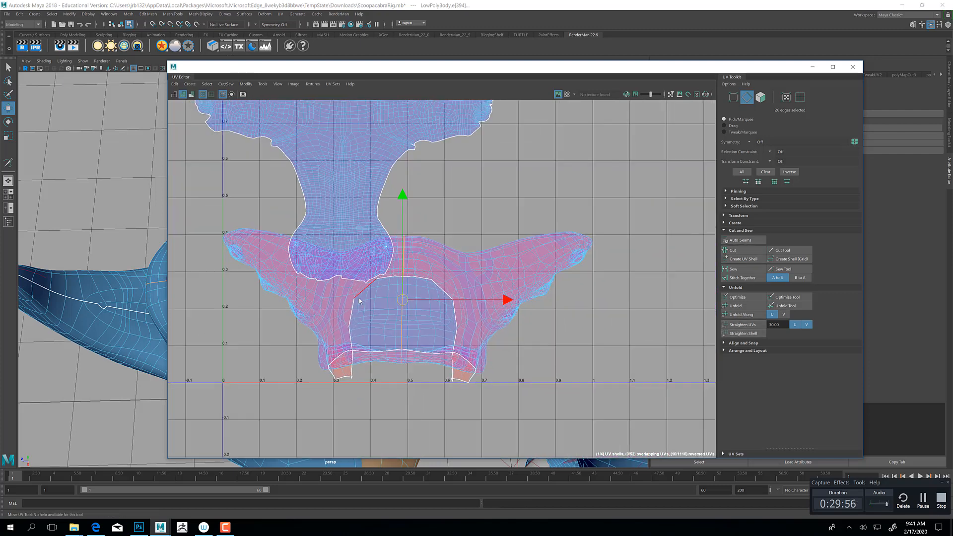
Select all UVs of the head shell and move it aside, clear of the overlapping body shell.
right_click_drag(496, 270, 507, 272)
left_click(508, 272)
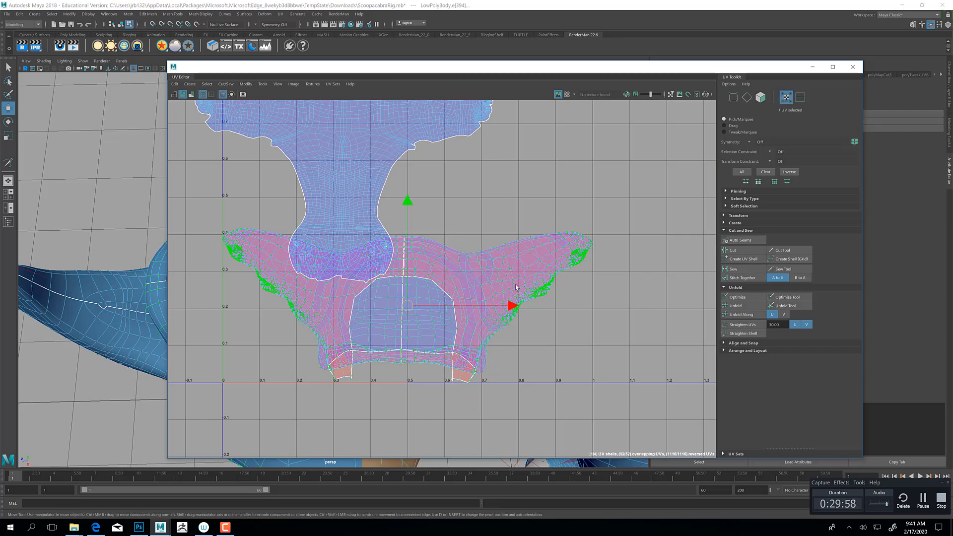
left_click_drag(404, 304, 426, 298)
middle_click_drag(565, 244, 726, 184)
middle_click_drag(695, 263, 580, 341, "alt")
scroll(495, 297, "up", 4)
Select the head shell's centre-line seam edges from the top down to the lower border.
right_click_drag(438, 145, 436, 121)
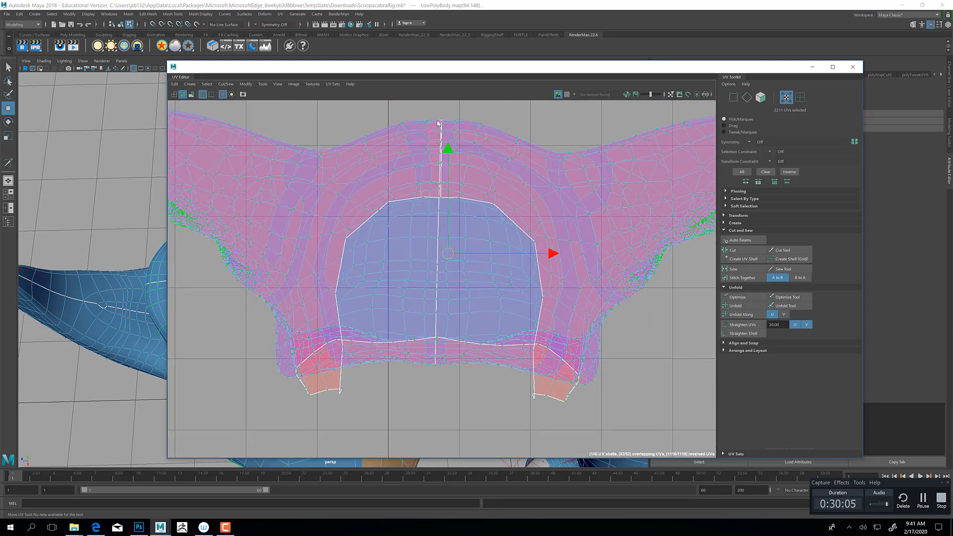
double_click(442, 127)
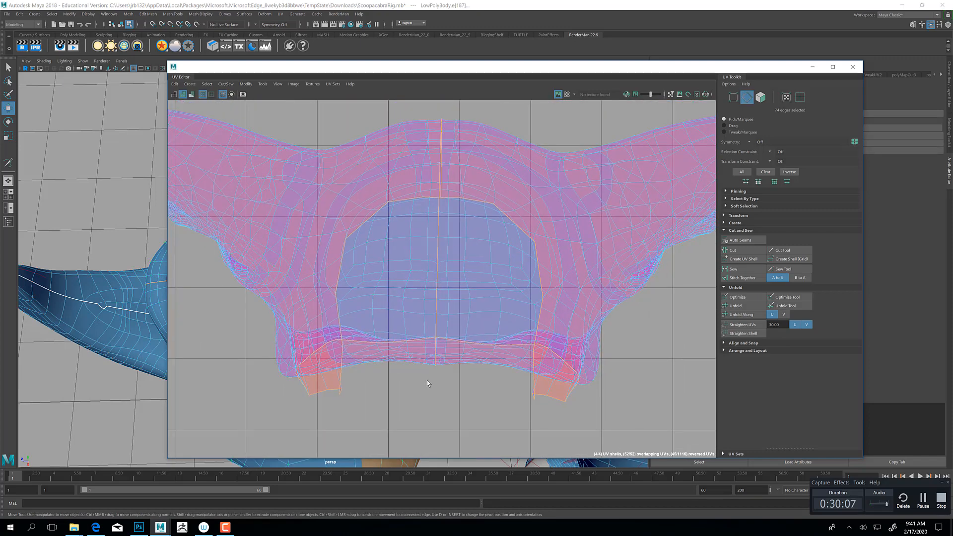
middle_click_drag(425, 385, 426, 276, "alt")
scroll(416, 210, "up", 4)
scroll(415, 211, "up", 2)
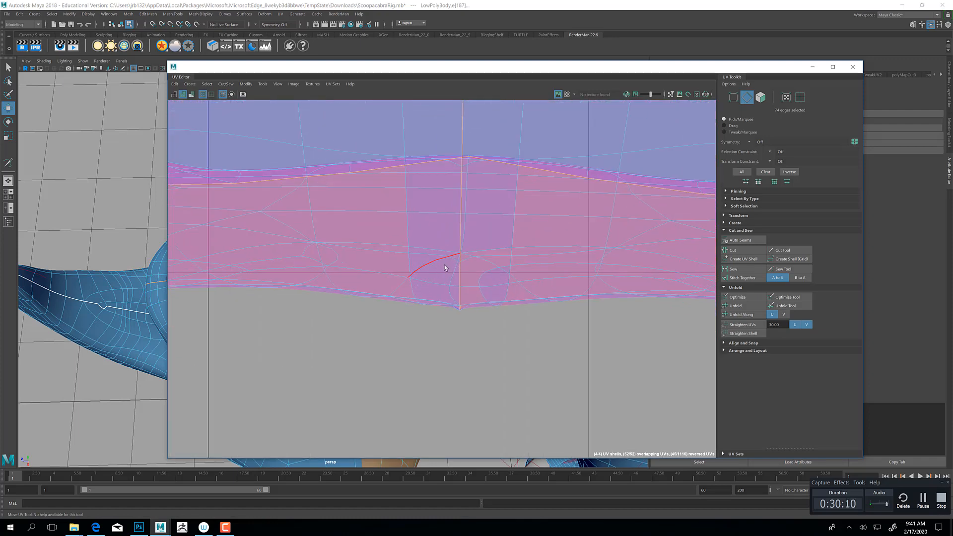
On the 3D model, add the remaining centre-line edges in the mouth area to the edge selection.
left_click(813, 66)
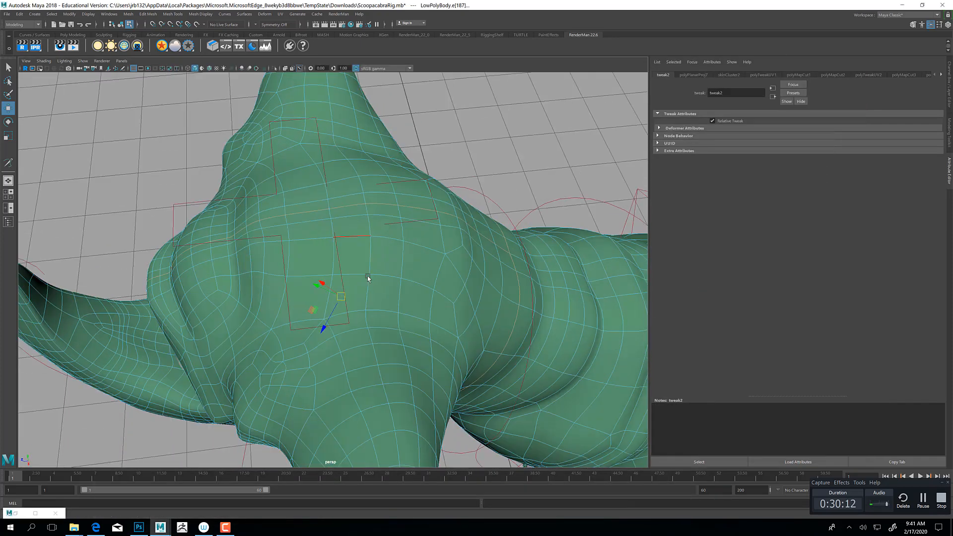
mouse_move(367, 276)
left_mouse_down("alt")
mouse_move(406, 259)
mouse_move(362, 249)
mouse_move(363, 273)
mouse_move(301, 290)
mouse_move(289, 308)
mouse_move(340, 317)
mouse_move(346, 300)
mouse_move(300, 302)
mouse_move(364, 297)
mouse_move(355, 299)
mouse_move(358, 266)
left_mouse_up("alt")
scroll(363, 273, "up", 5)
scroll(340, 317, "up", 3)
scroll(326, 302, "up", 2)
scroll(337, 303, "up", 3)
scroll(337, 304, "down", 3)
scroll(364, 297, "up", 2)
double_click(381, 238)
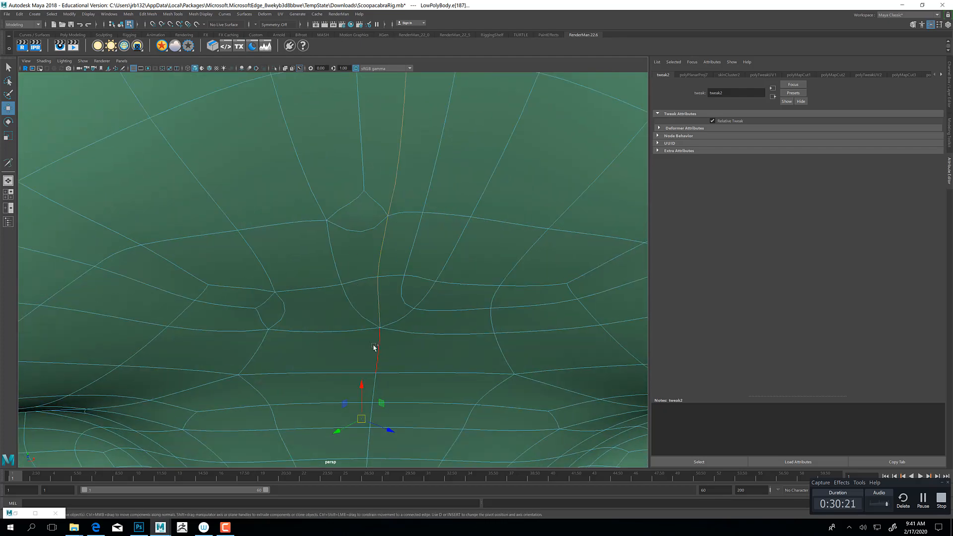
left_click_drag(383, 385, 362, 339, "alt")
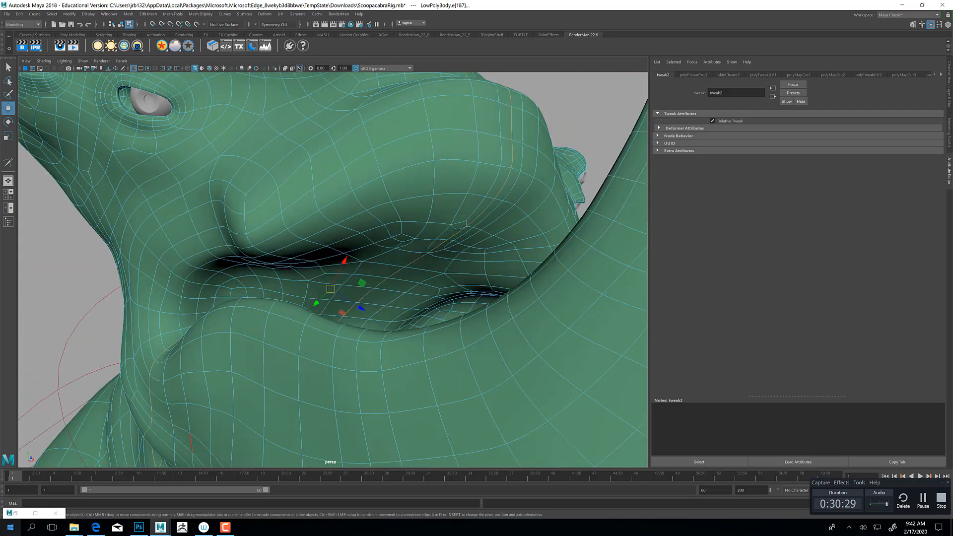
Return to the UV layout and cut the head shell in two along the extended centre-line selection.
left_click(17, 513)
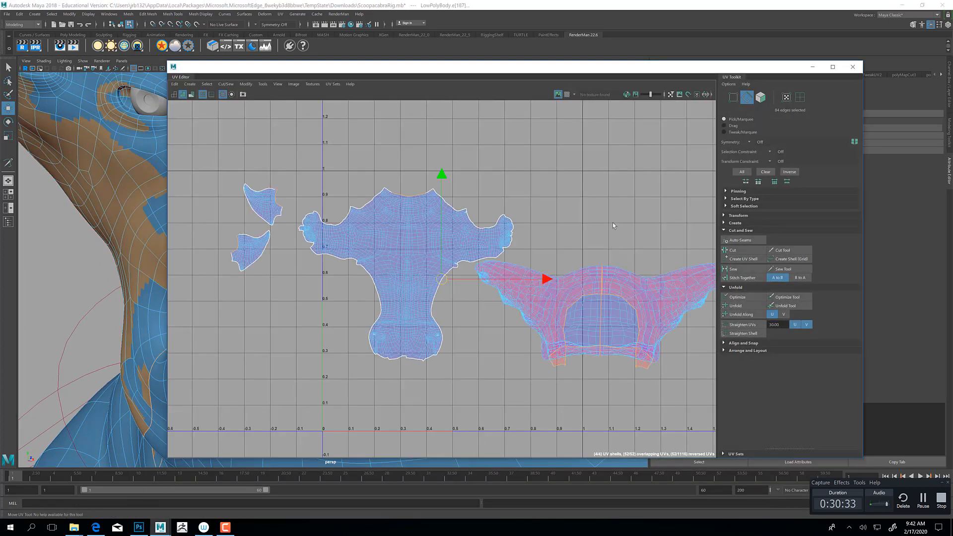
middle_click_drag(613, 226, 551, 189, "alt")
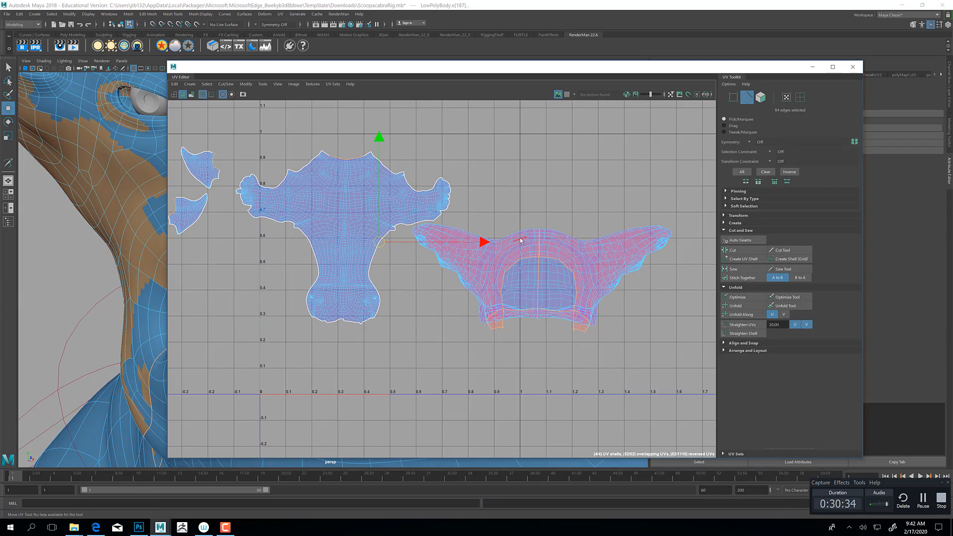
scroll(524, 240, "up", 10)
middle_click_drag(673, 305, 657, 271, "alt")
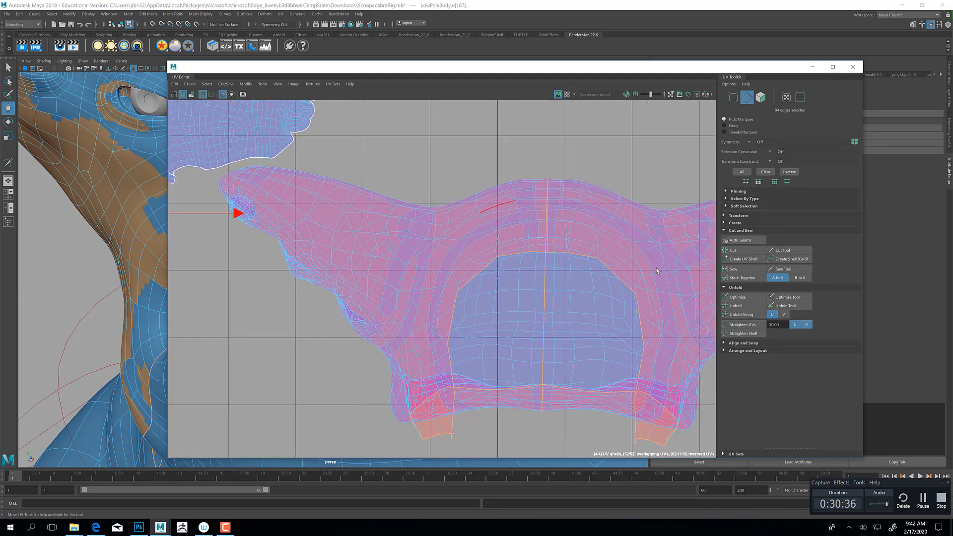
left_click(743, 253)
Move the two halves of the head shell apart, placing them side by side at the same height.
right_click(519, 255)
left_click(520, 255)
right_click_drag(520, 256, 493, 309, "ctrl")
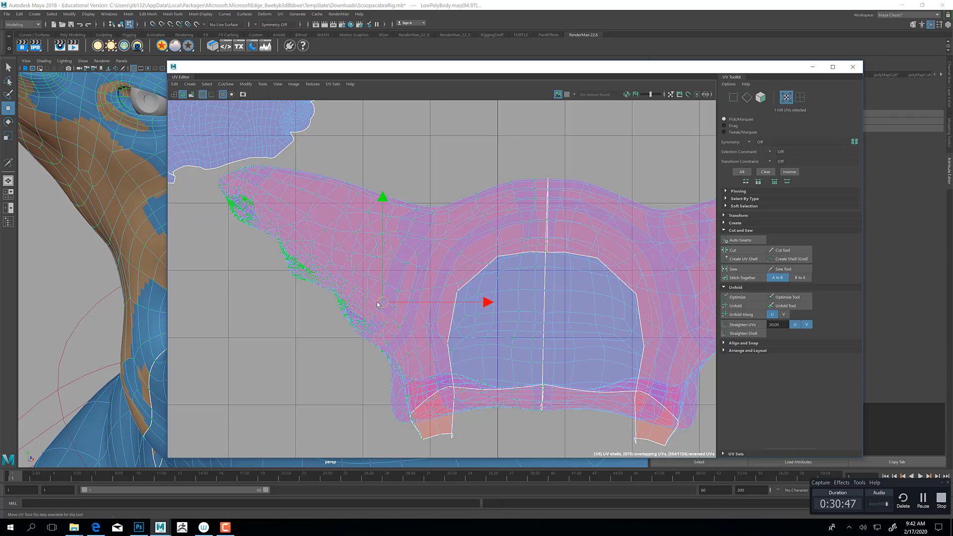
left_click_drag(377, 304, 308, 336)
double_click(652, 272)
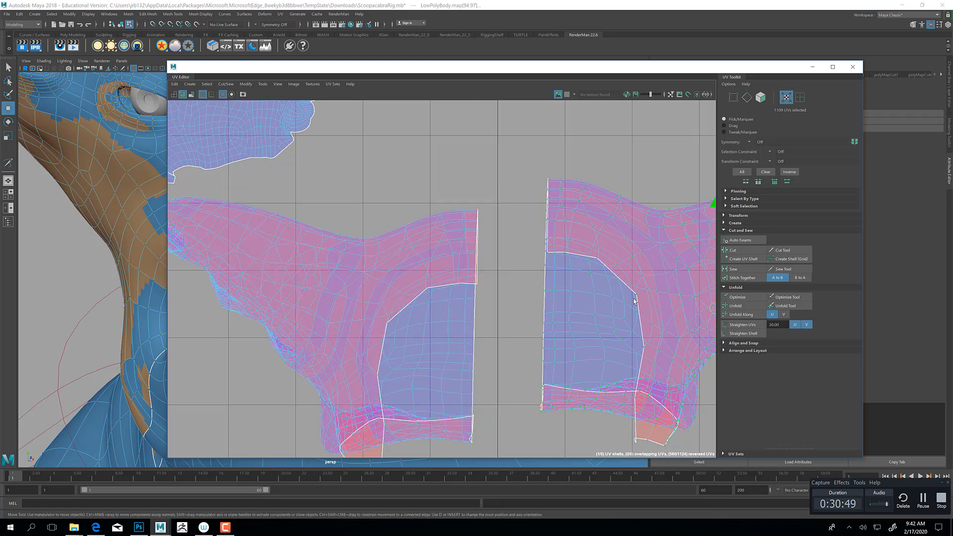
middle_click_drag(643, 338, 545, 282, "alt")
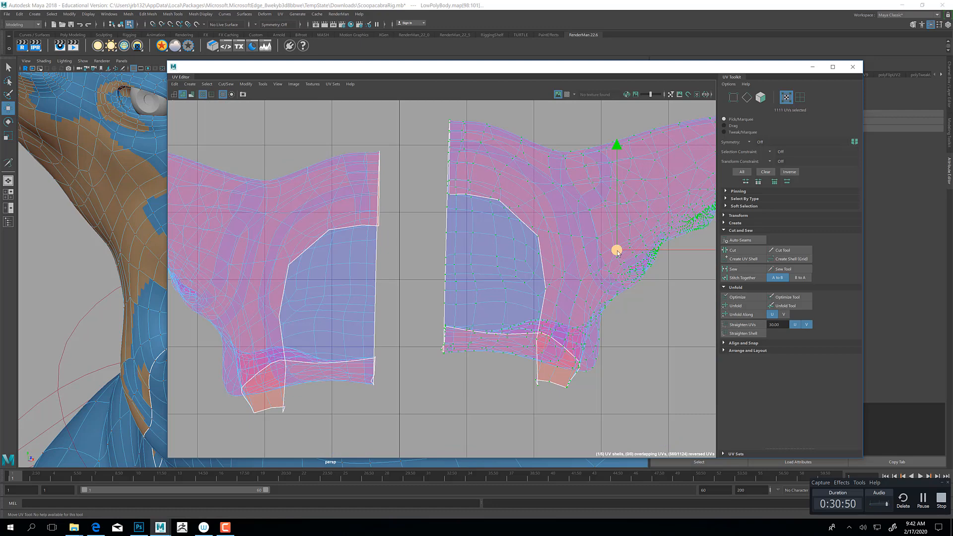
left_click_drag(604, 247, 590, 278)
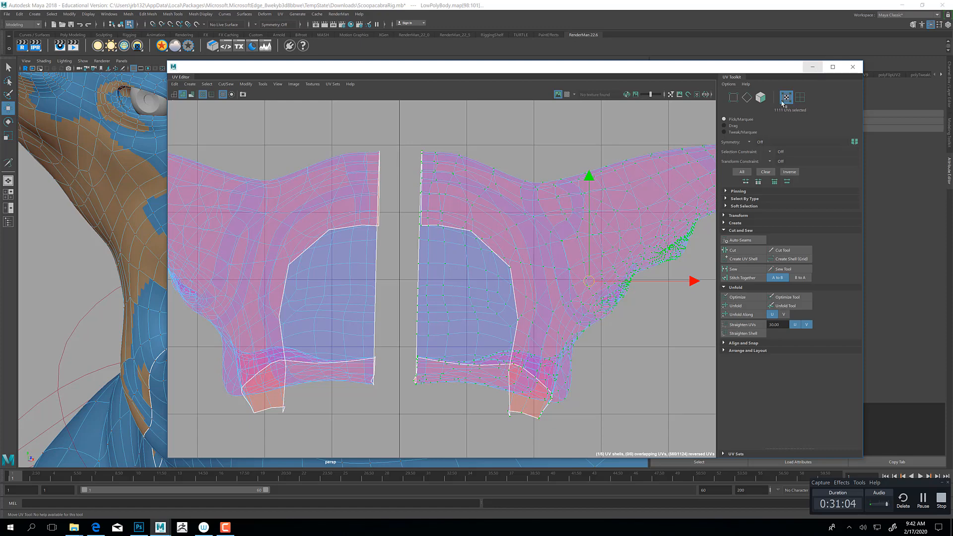
Minimize the UV Editor and return the body mesh to object mode in the 3D view.
left_click(814, 69)
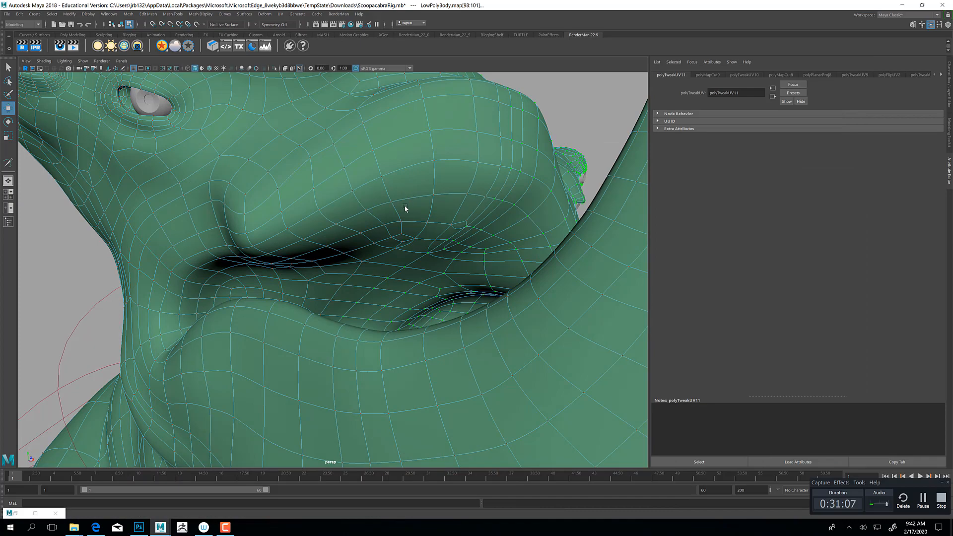
left_click_drag(170, 263, 273, 300, "alt")
right_click_drag(273, 293, 291, 286)
left_click_drag(256, 361, 320, 272, "alt")
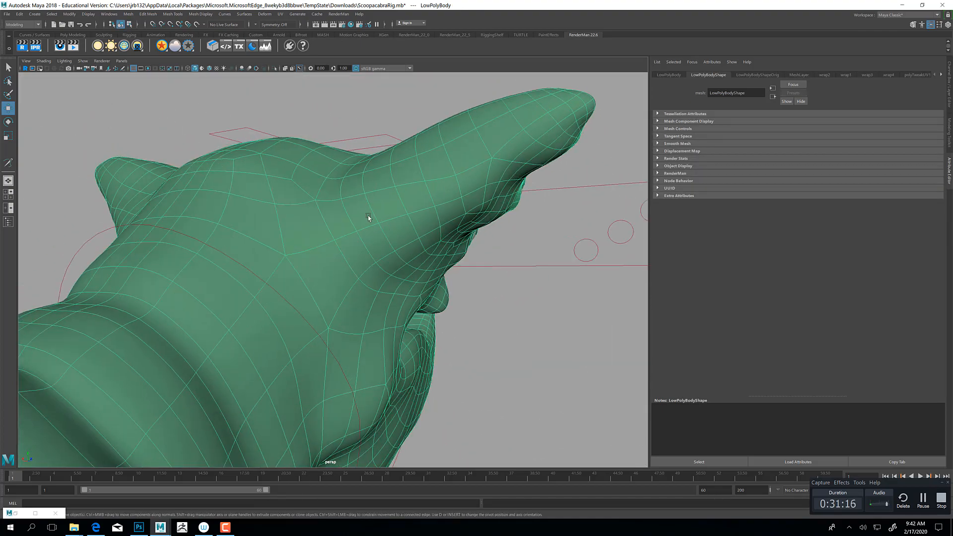
right_click_drag(542, 121, 540, 99)
left_click(535, 124)
left_click(519, 135, "shift")
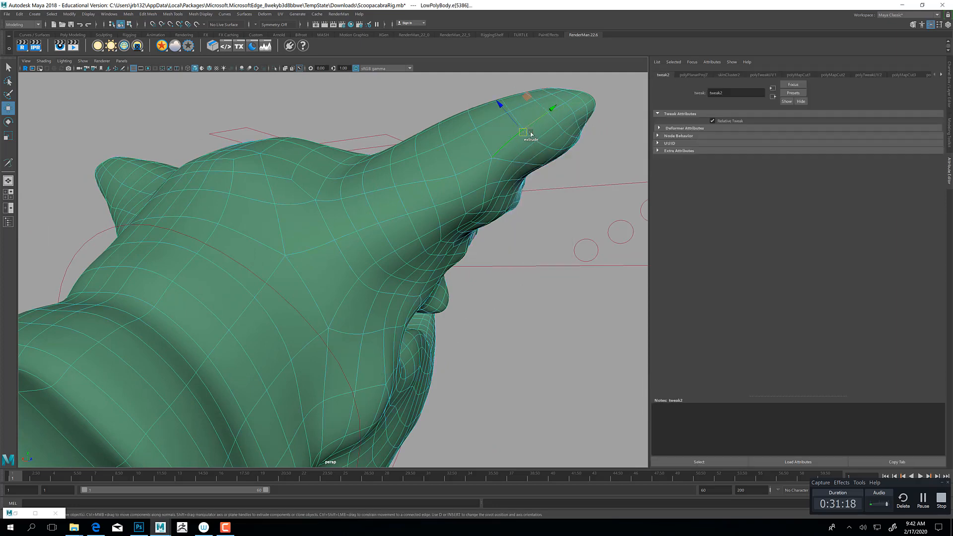
left_click(561, 107, "shift")
left_click_drag(519, 168, 485, 187, "alt")
scroll(485, 189, "up", 3)
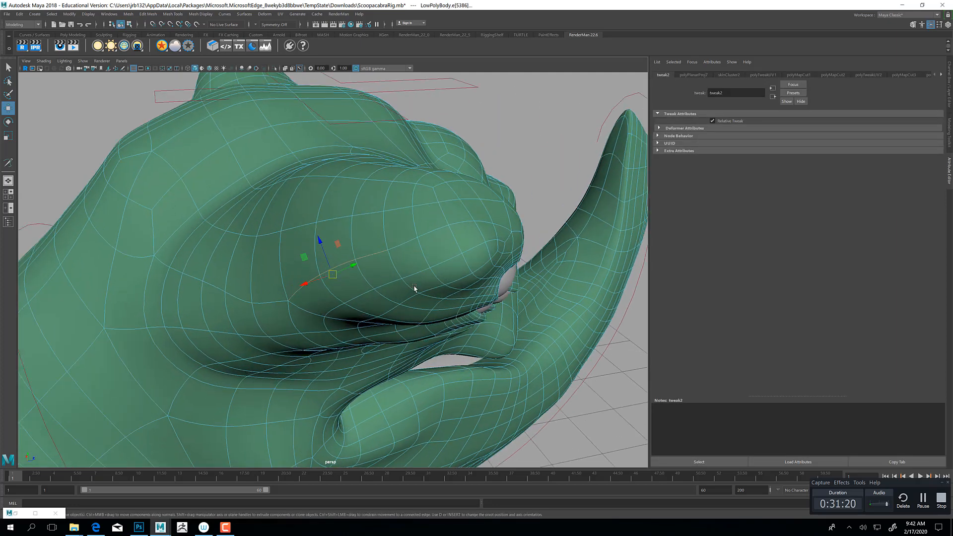
left_click(400, 242, "shift")
left_click(433, 233, "shift")
left_click_drag(297, 304, 404, 240, "alt")
left_click(451, 123, "shift")
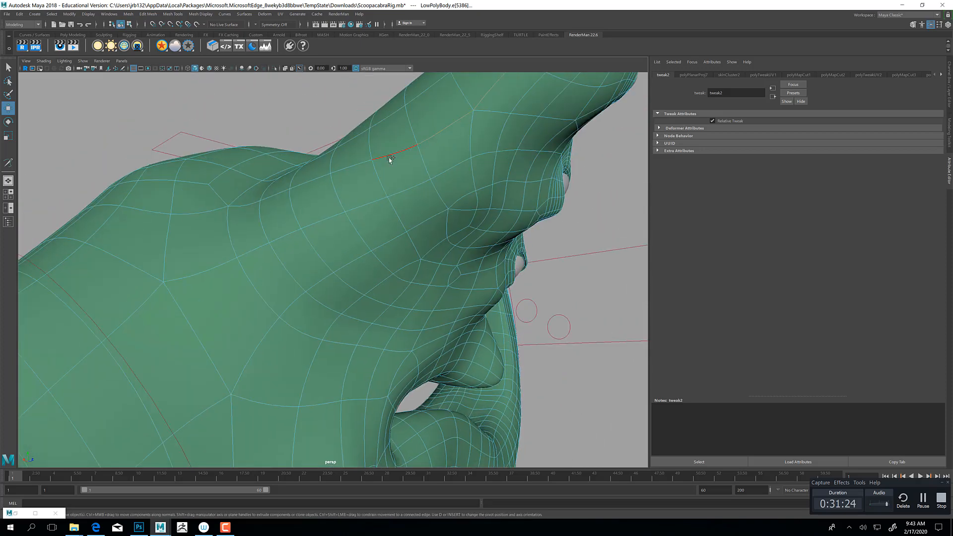
left_click(390, 156, "shift")
left_click(349, 166, "shift")
left_click(295, 185, "shift")
left_click(264, 201, "shift")
left_click_drag(242, 206, 346, 270, "alt")
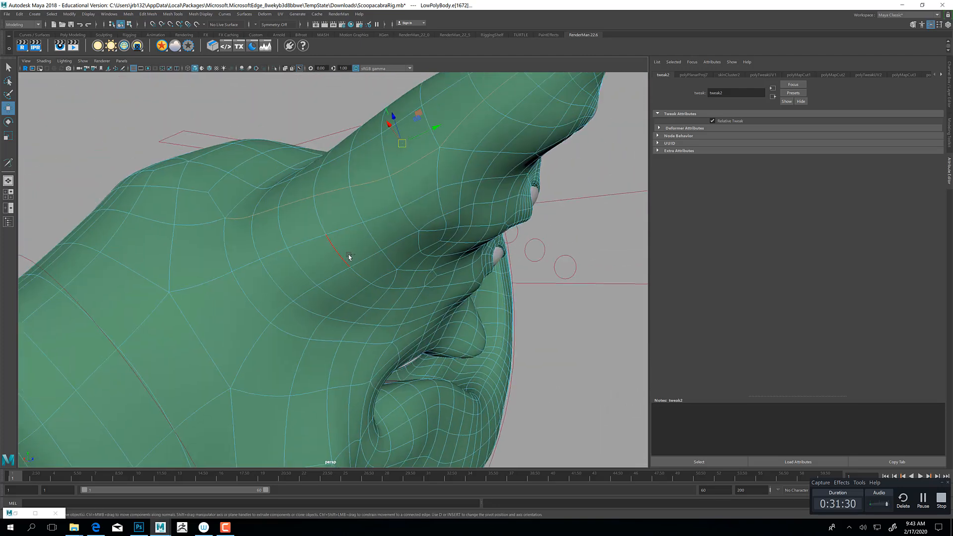
key("ctrl+z")
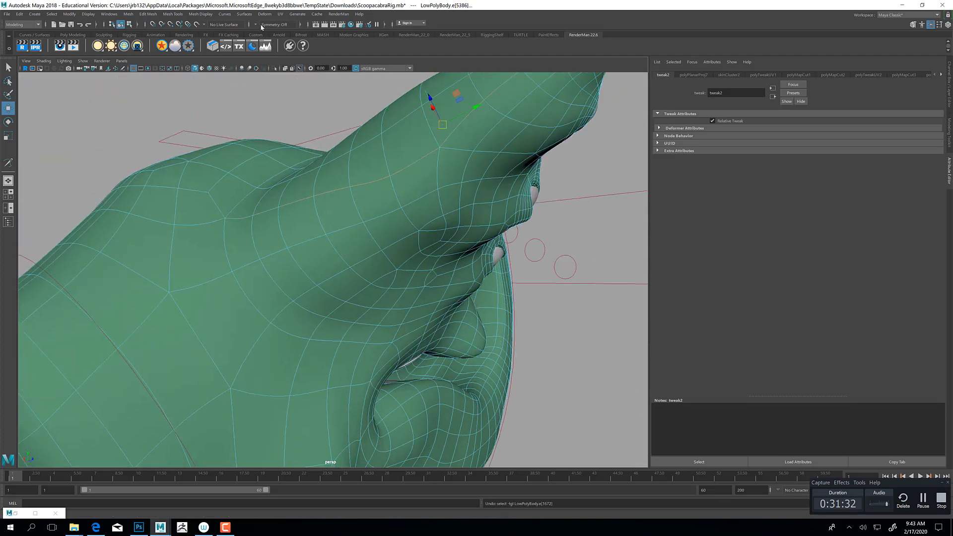
Turn on Object X symmetry and select the edges running from the upper ear toward its base.
left_click(257, 24)
left_click(277, 36)
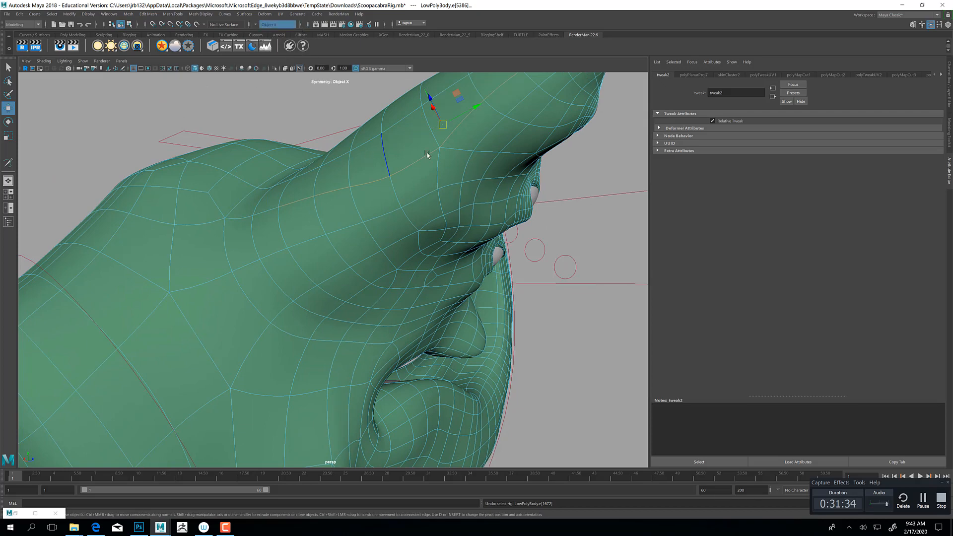
left_click_drag(427, 153, 479, 153, "alt")
left_click(429, 187)
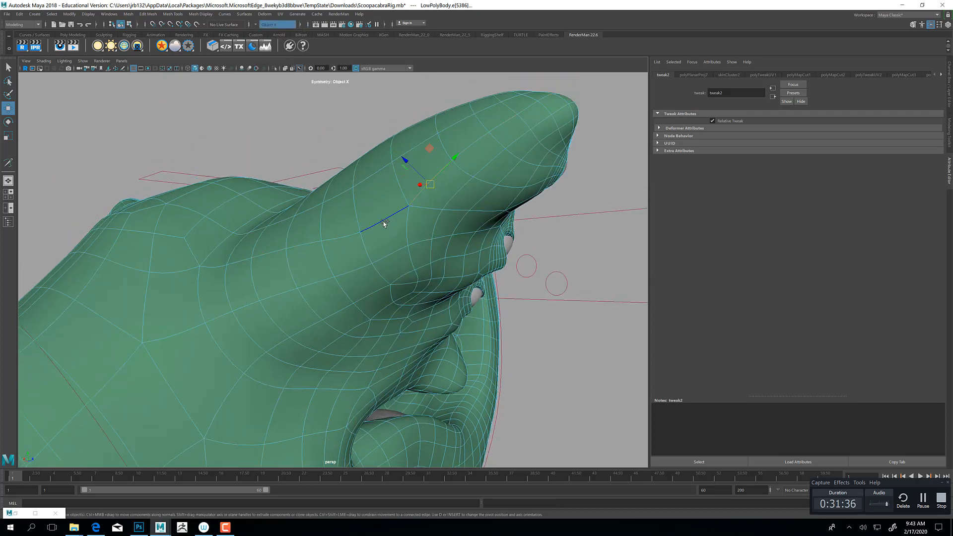
left_click(392, 254)
left_click(391, 254, "shift")
left_click(343, 274, "shift")
left_click(307, 287, "shift")
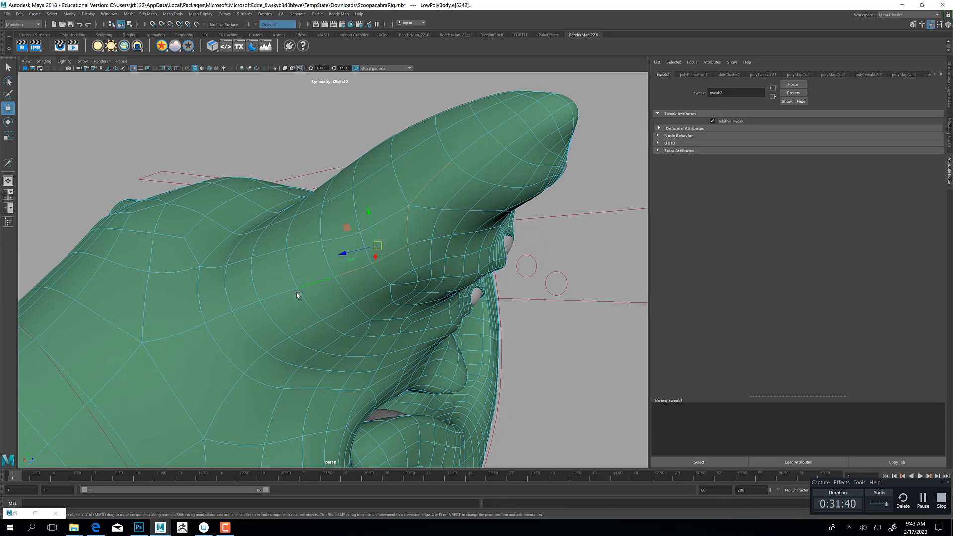
Extend the symmetrical edge selection from the ear base across the back of the head toward the neck seam.
left_click(241, 312, "shift")
left_click(221, 315, "shift")
middle_click_drag(240, 331, 347, 237, "alt")
left_click_drag(347, 236, 325, 242, "alt")
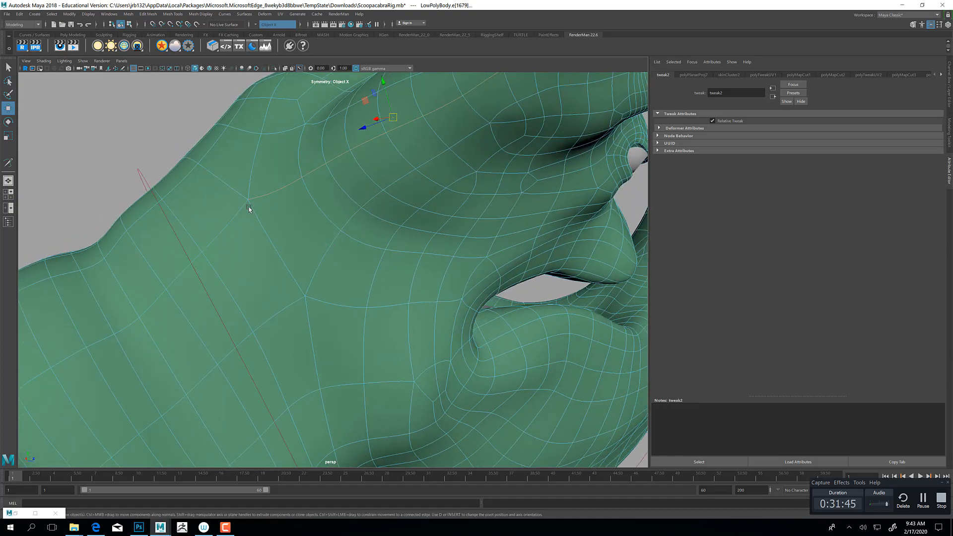
left_click_drag(392, 221, 377, 272, "alt")
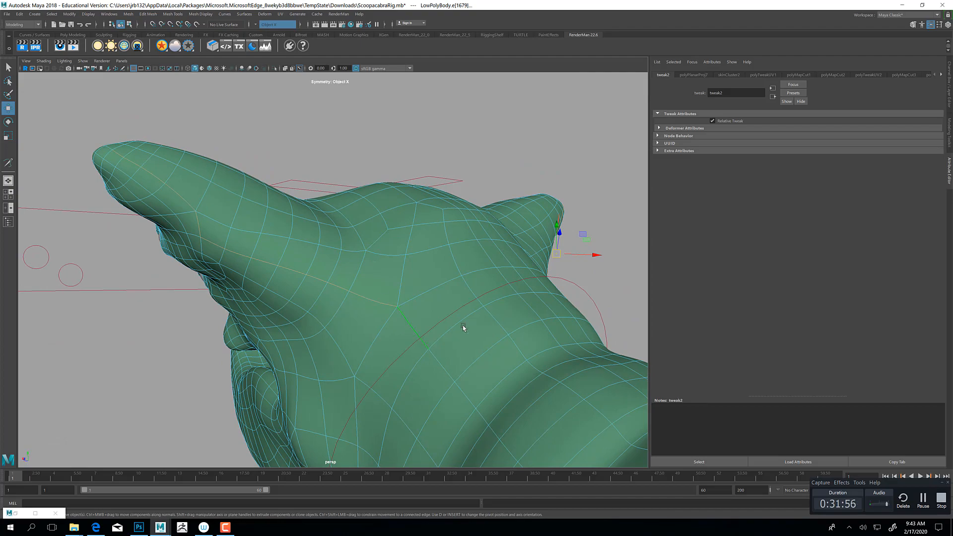
left_click_drag(463, 327, 395, 334, "alt")
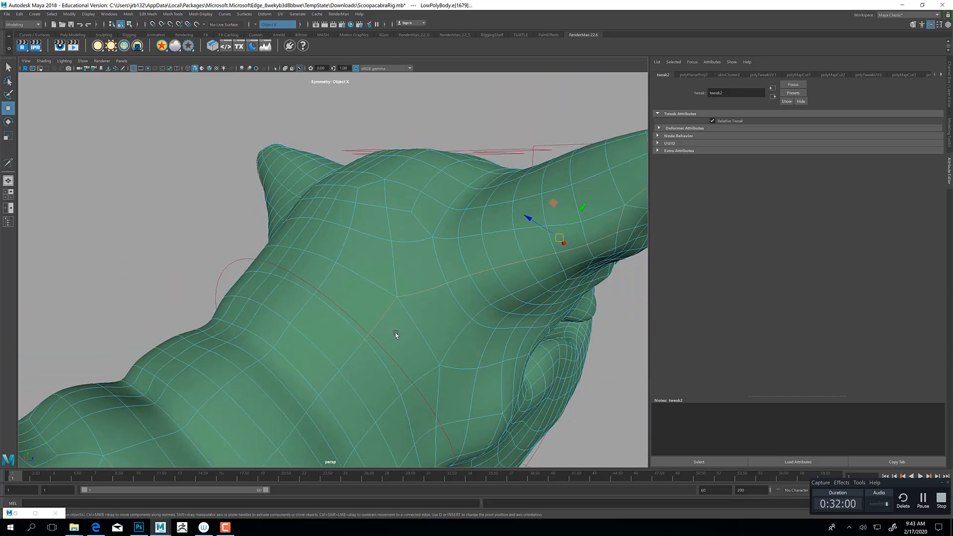
Examine the symmetrical ear edge selection on both halves of the head shell in the UV Editor.
left_click(33, 514)
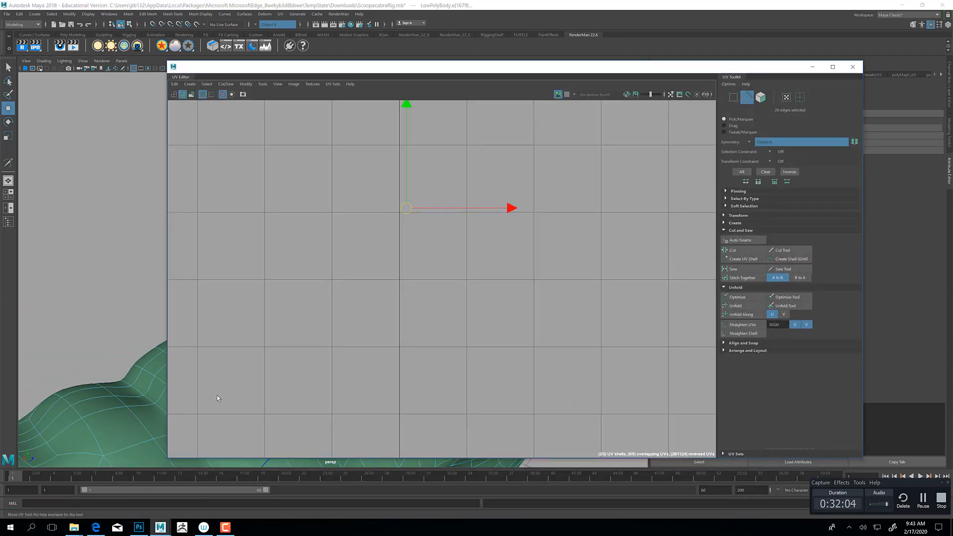
scroll(455, 300, "up", 6)
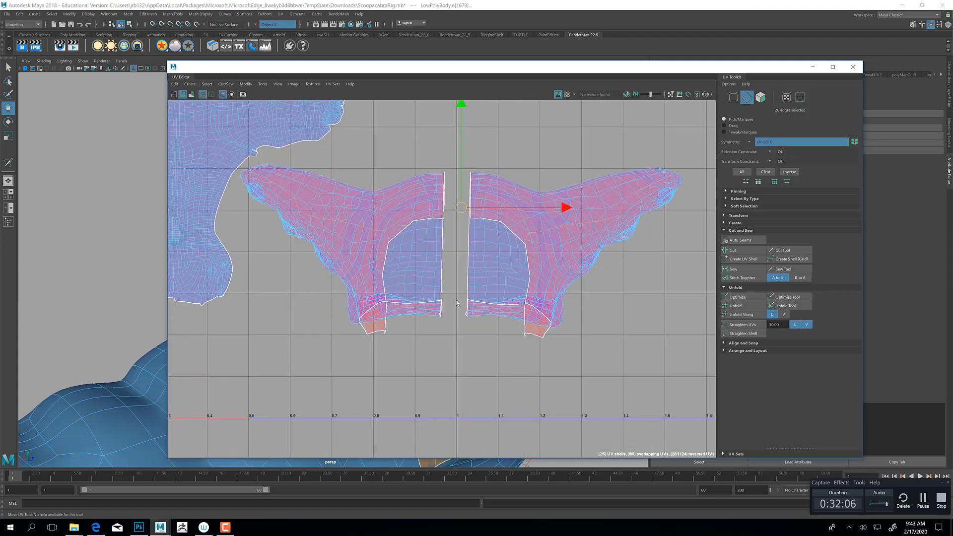
scroll(454, 302, "up", 1)
scroll(452, 302, "down", 2)
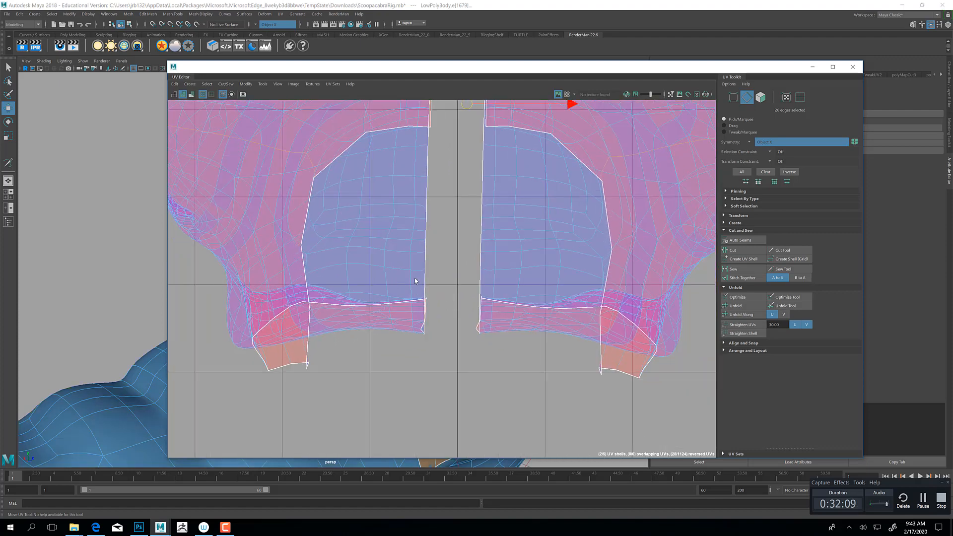
middle_click_drag(419, 282, 474, 329, "alt")
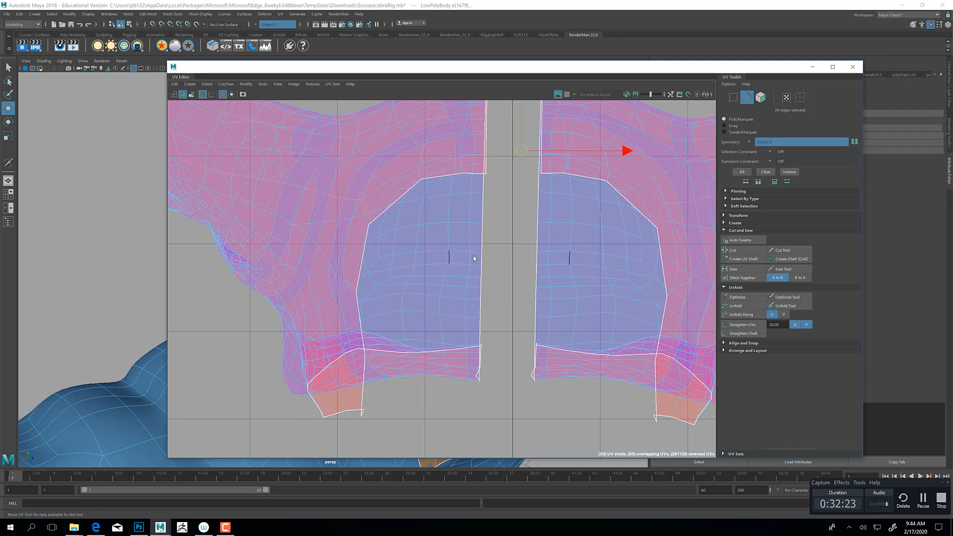
middle_click_drag(558, 286, 398, 297, "alt")
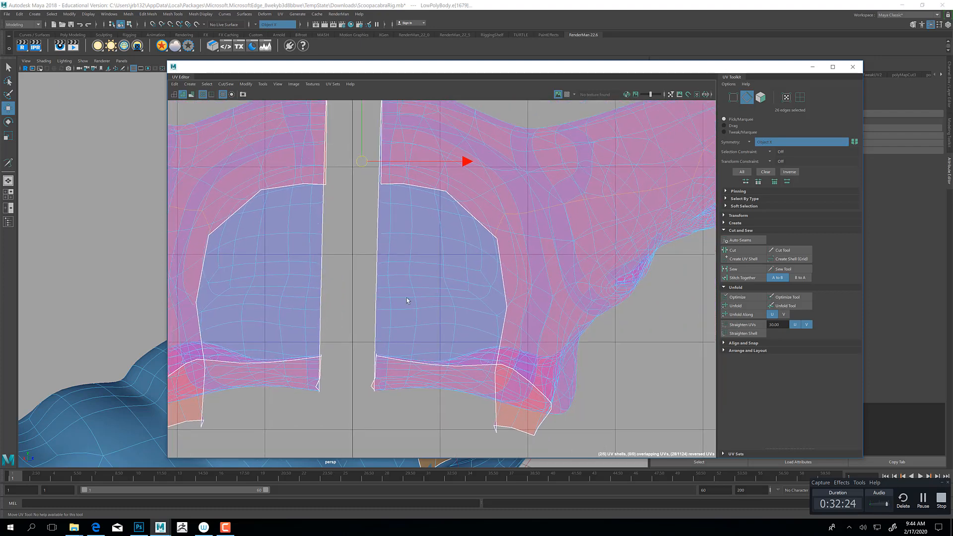
left_click(813, 66)
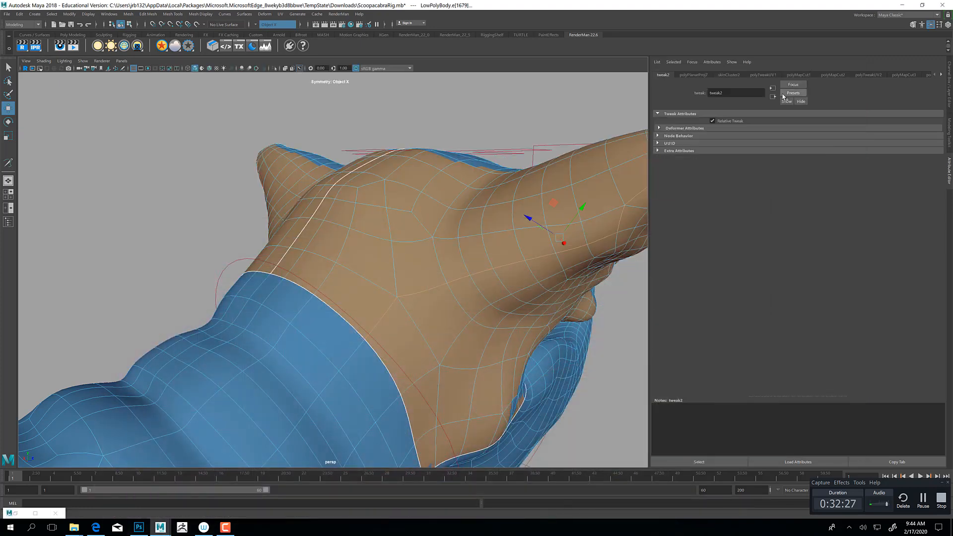
Check the symmetrical edge selection from the ears to the neck and cut the UVs along it.
left_click_drag(312, 294, 270, 295, "alt")
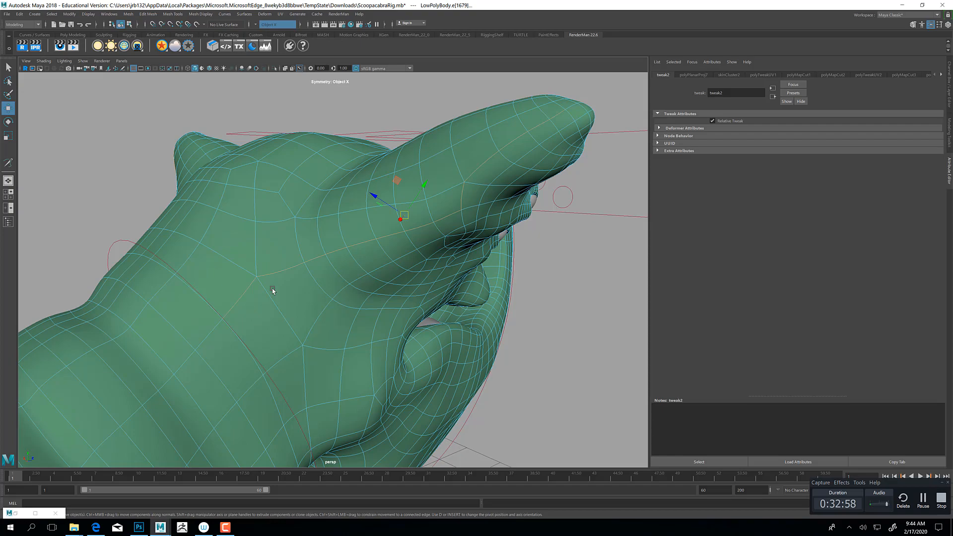
left_click(272, 290)
left_click(303, 183)
mouse_move(302, 210)
left_mouse_down("alt")
mouse_move(356, 211)
mouse_move(304, 210)
mouse_move(349, 238)
mouse_move(377, 215)
mouse_move(305, 208)
left_mouse_up("alt")
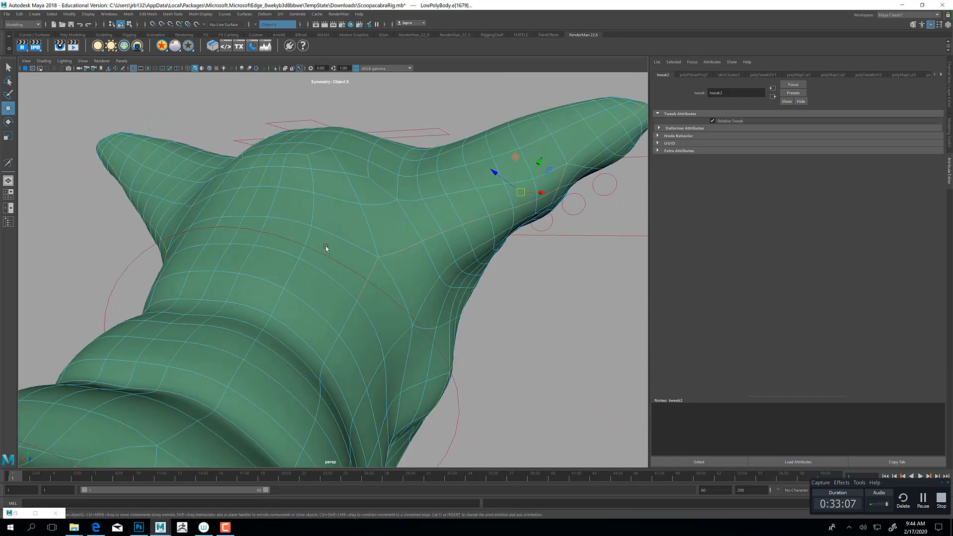
left_click_drag(326, 248, 291, 298, "alt")
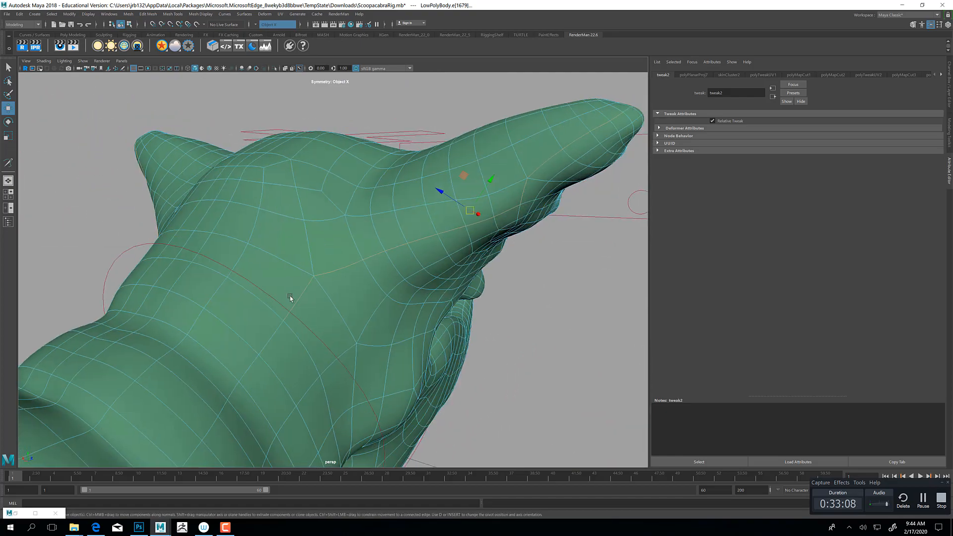
left_click(35, 513)
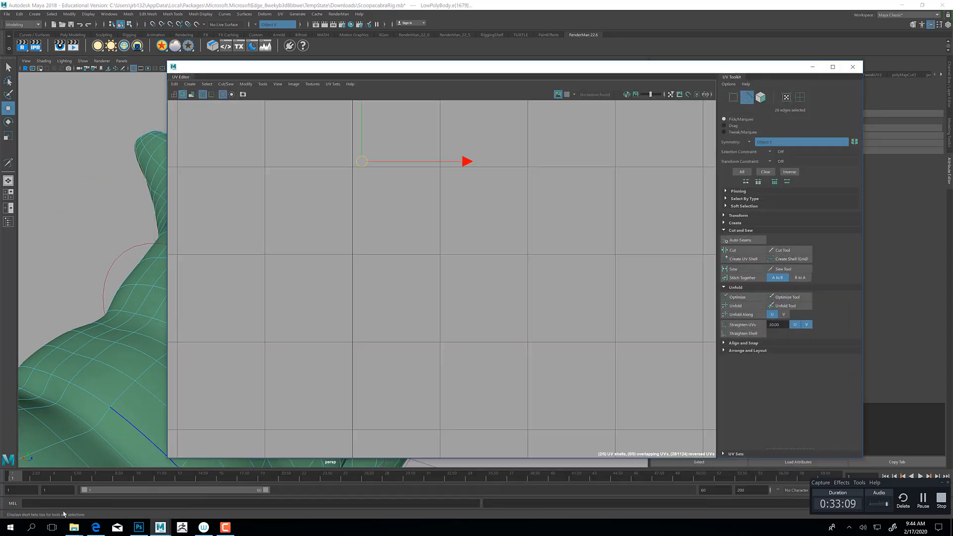
left_click(733, 250)
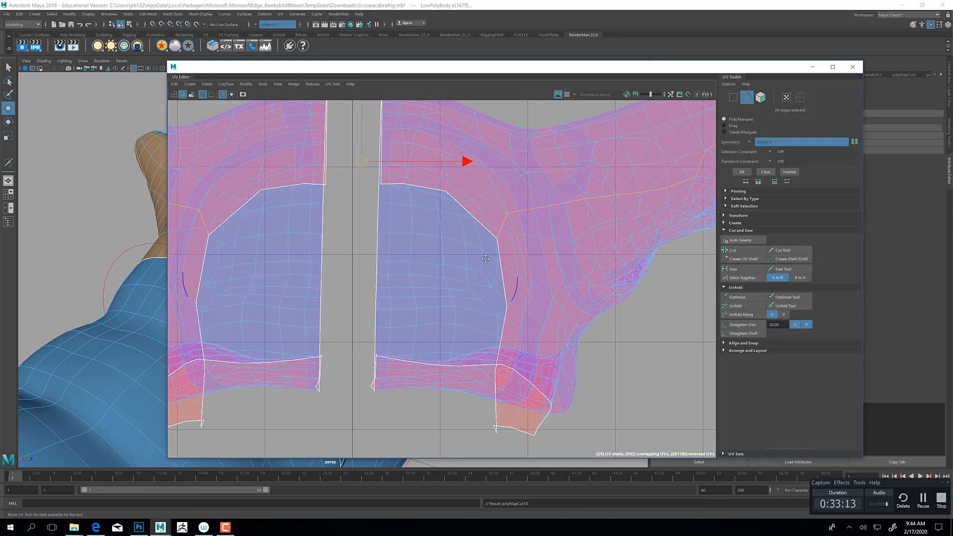
Switch the selection type for the head shells from edges to UVs.
middle_click_drag(485, 258, 567, 268, "alt")
right_click(382, 191)
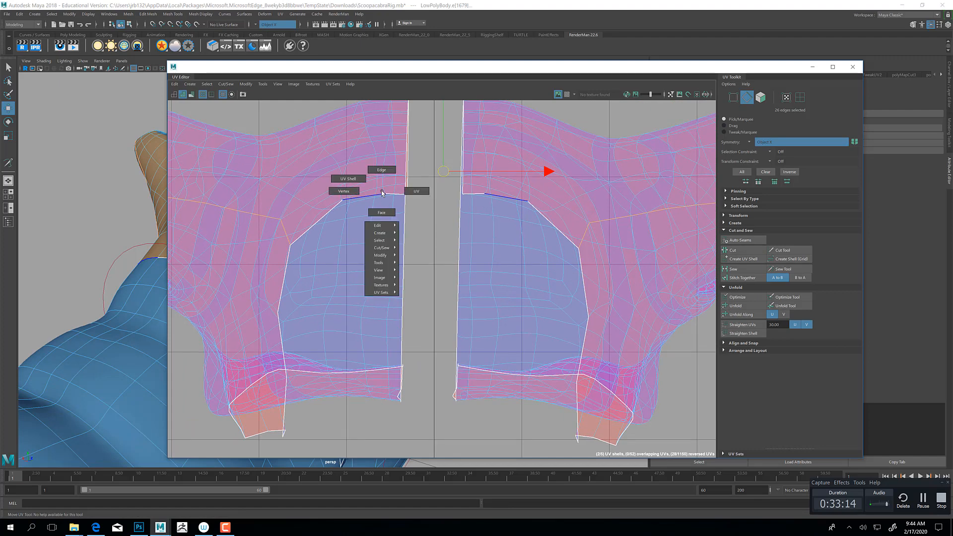
right_click_drag(382, 193, 416, 191)
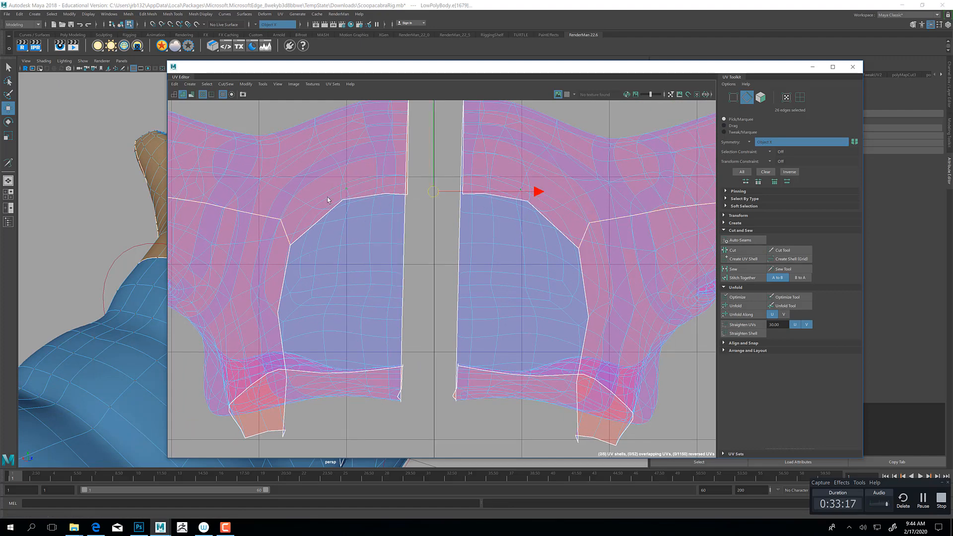
left_click(342, 182)
middle_click_drag(342, 182, 316, 285)
key("ctrl+z")
key("ctrl+z")
key("ctrl+z")
key("ctrl+z")
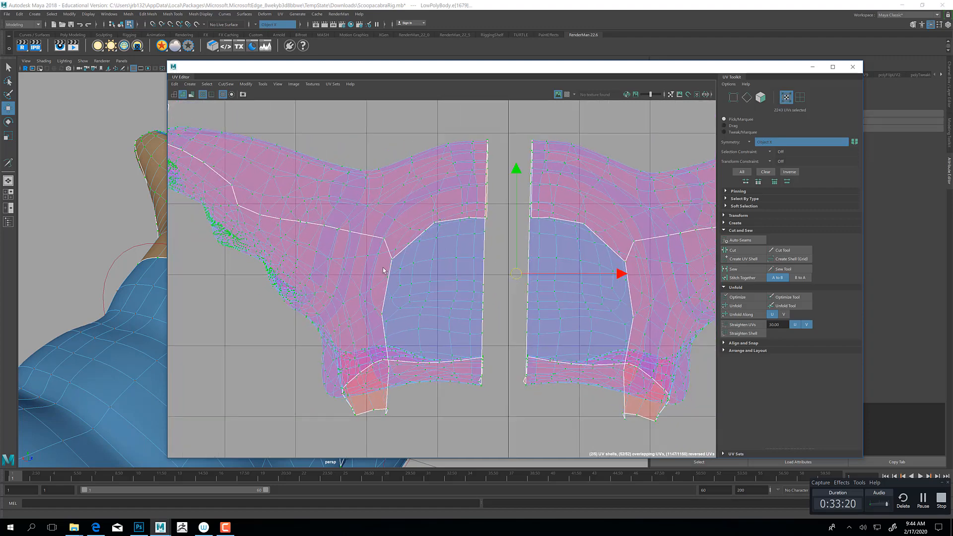
key("ctrl+z")
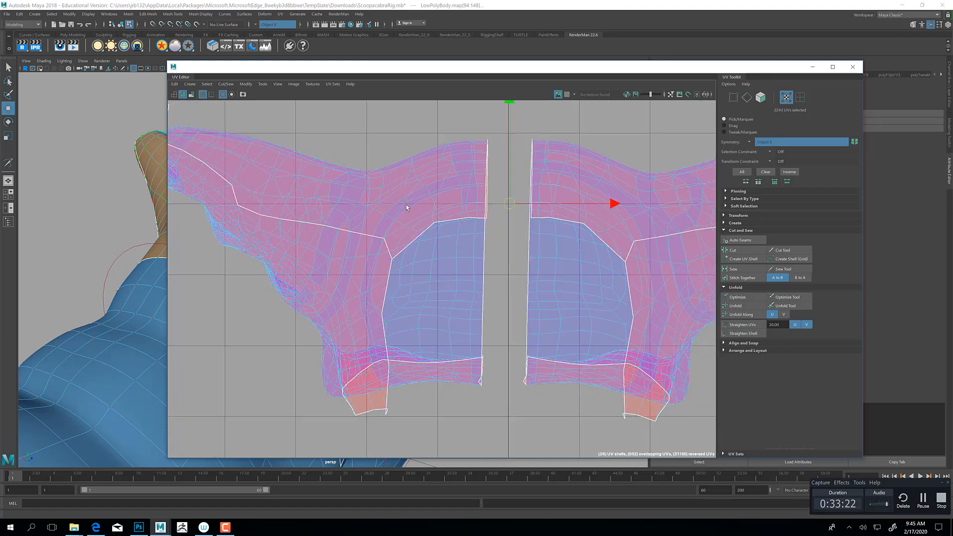
key("ctrl+z")
key("ctrl+z")
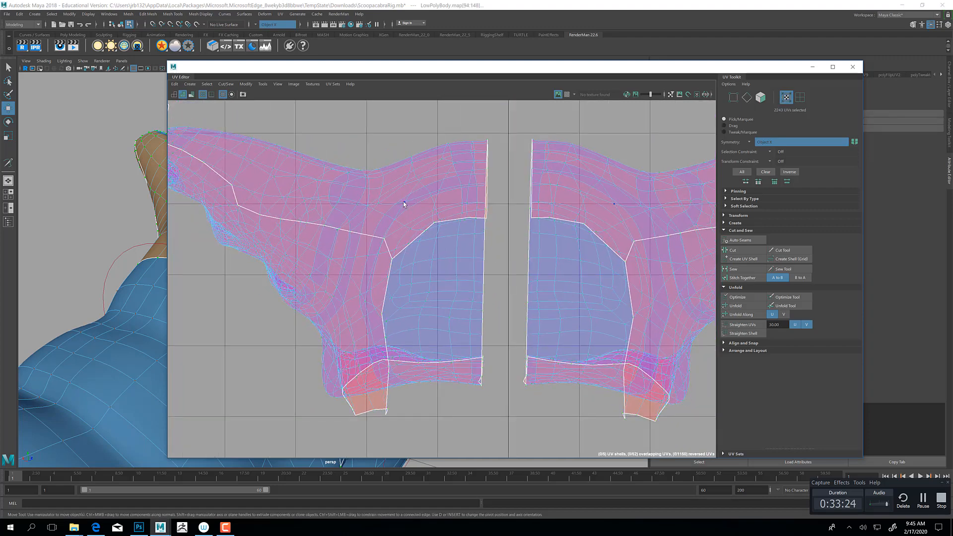
key("ctrl+z")
key("ctrl+z")
Turn off symmetry and unfold the two head-half UV shells one after the other.
left_click(259, 25)
left_click(277, 31)
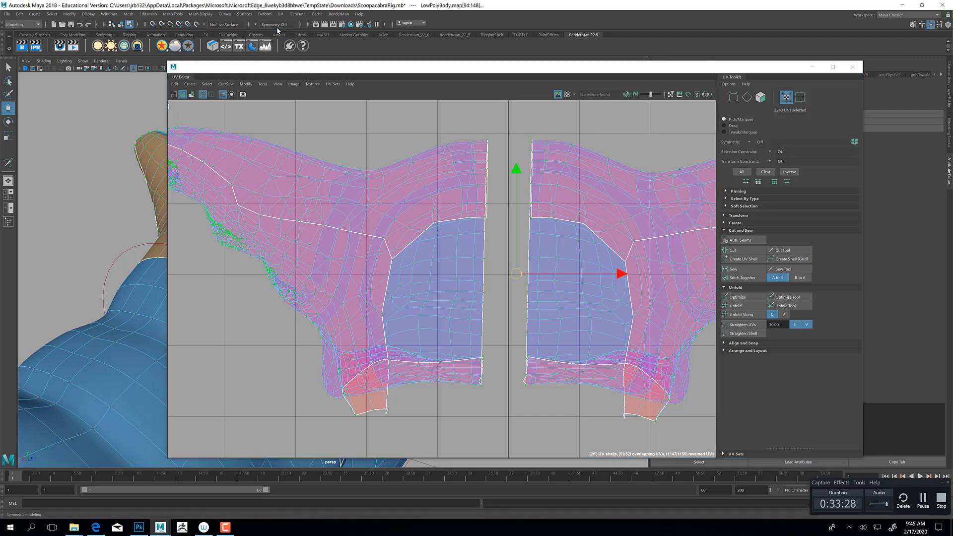
left_click(405, 205)
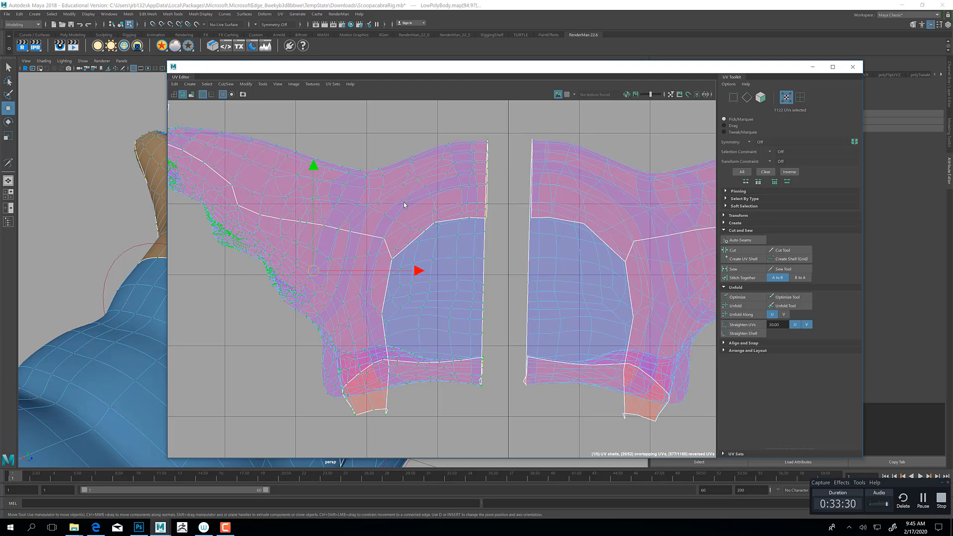
middle_click_drag(378, 300, 425, 294, "alt")
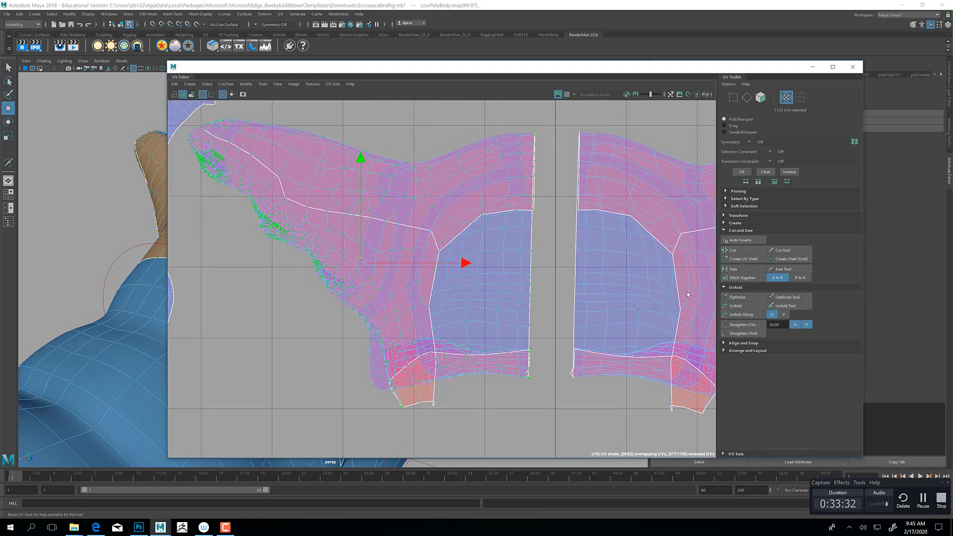
left_click(745, 308)
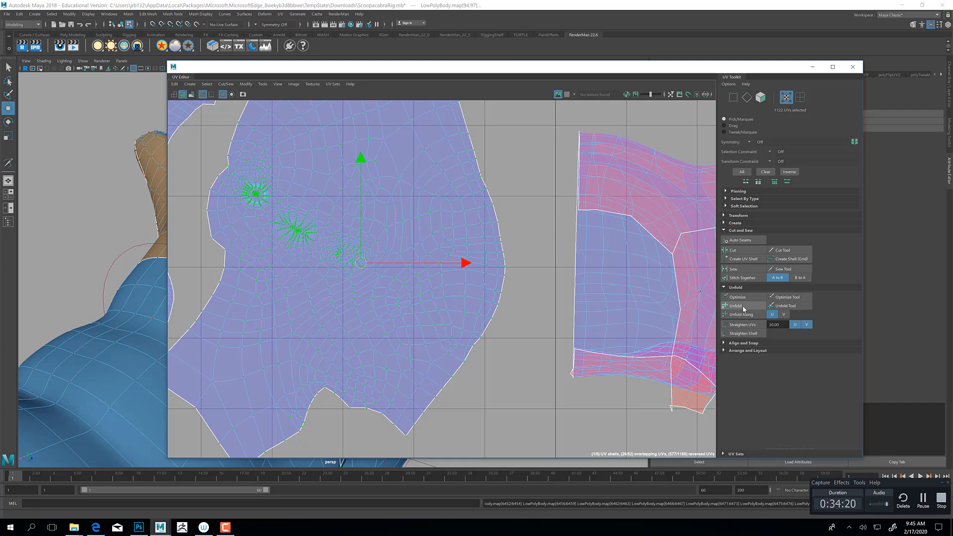
left_click(736, 307)
middle_click_drag(660, 281, 584, 293, "alt")
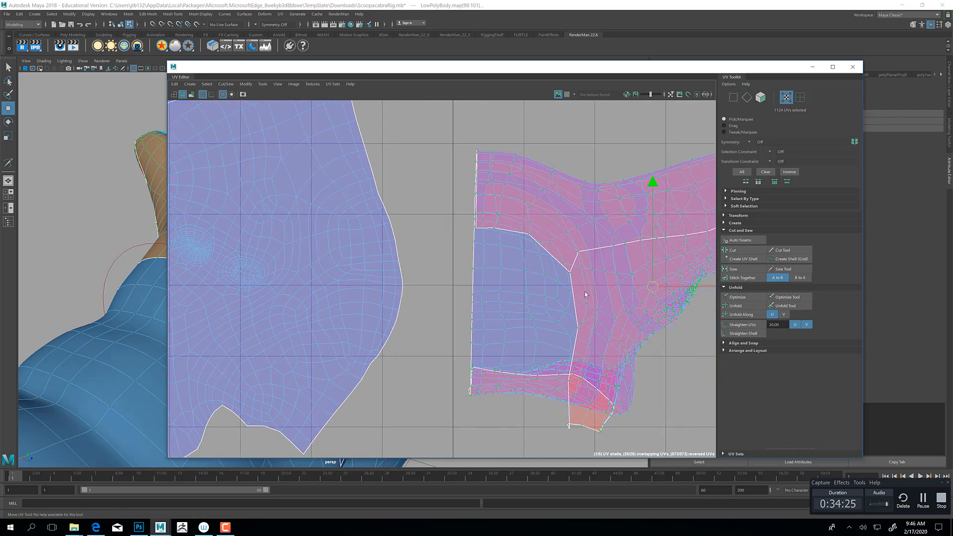
left_click(742, 308)
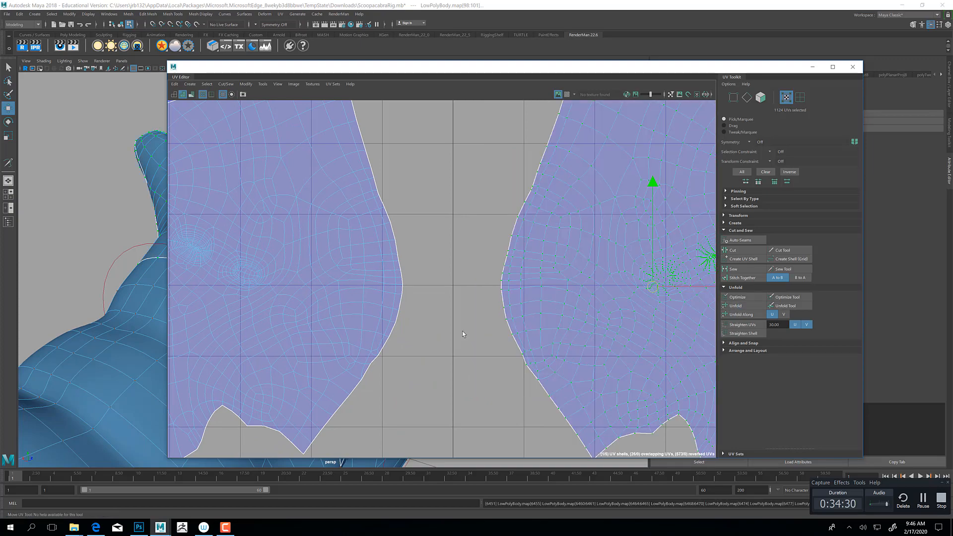
Scale both unfolded head shells down together to about a quarter of their size and move them above the body shell.
scroll(463, 332, "down", 2)
scroll(463, 331, "down", 3)
middle_click_drag(399, 297, 451, 287, "alt")
left_click(450, 287)
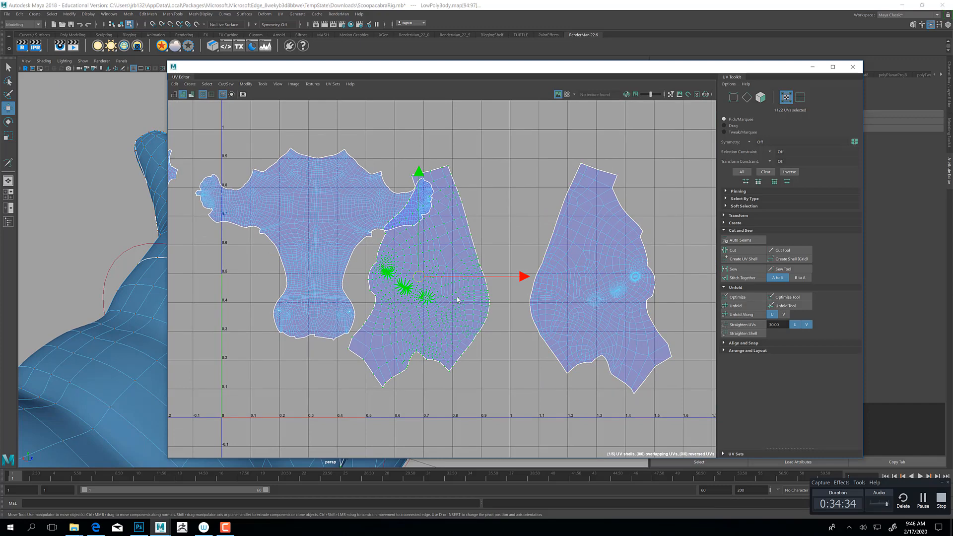
key("r")
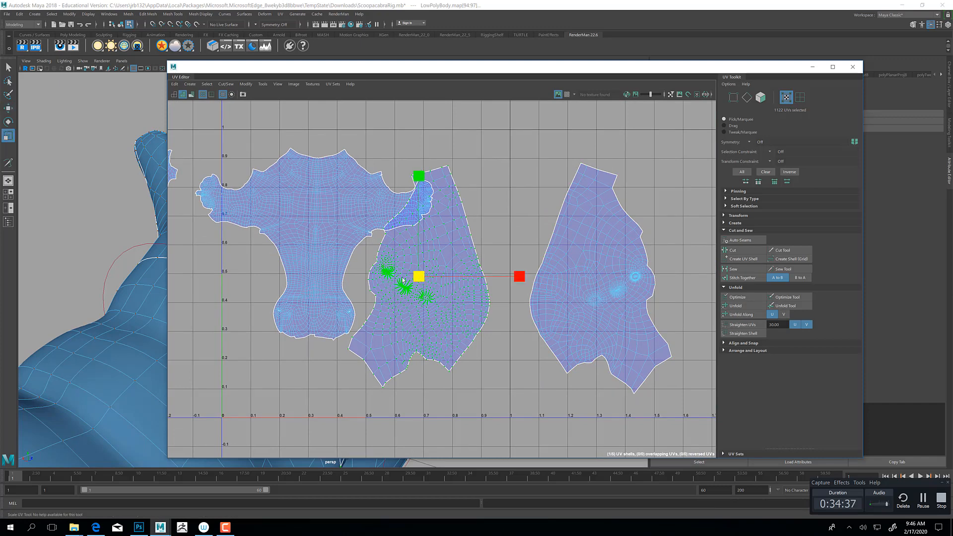
middle_click_drag(403, 281, 368, 278)
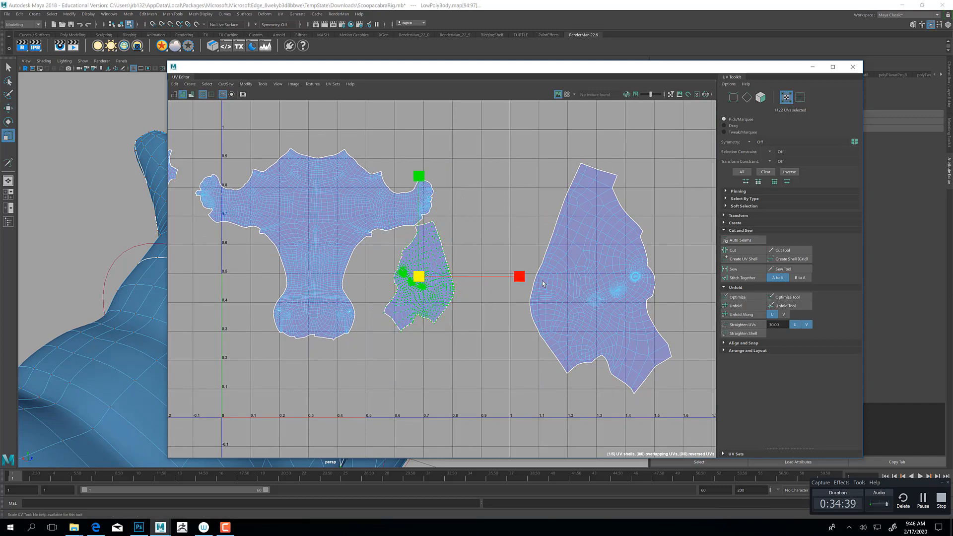
key("ctrl+z")
left_click(596, 280, "shift")
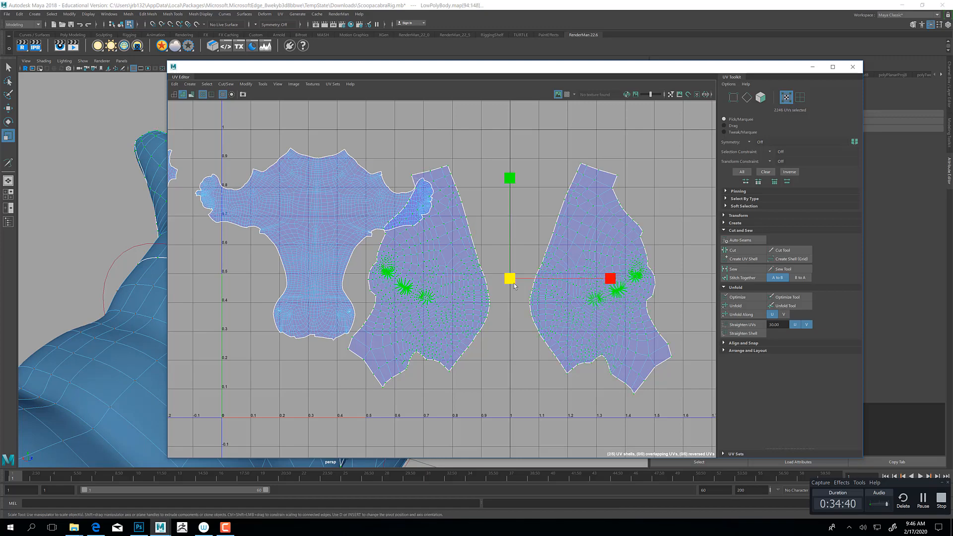
left_click_drag(511, 279, 436, 270)
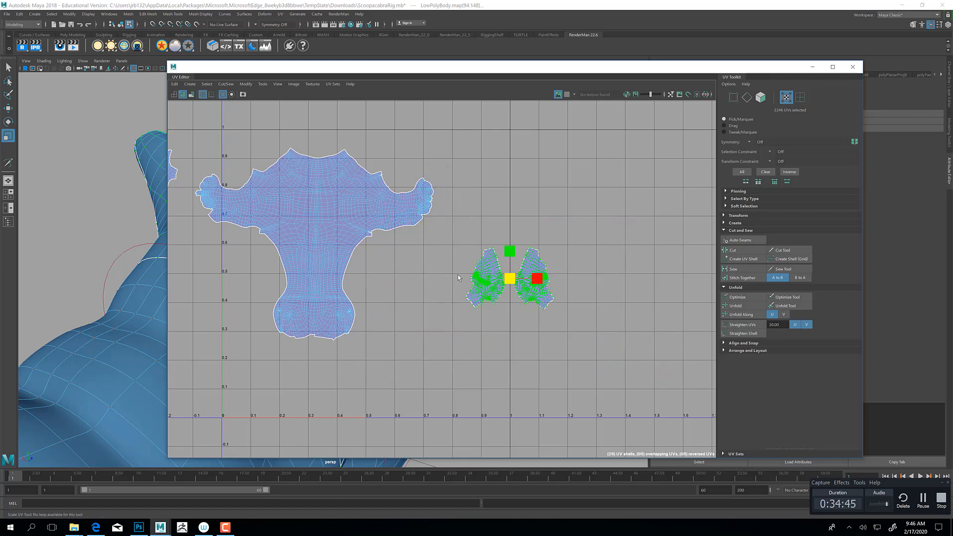
key("w")
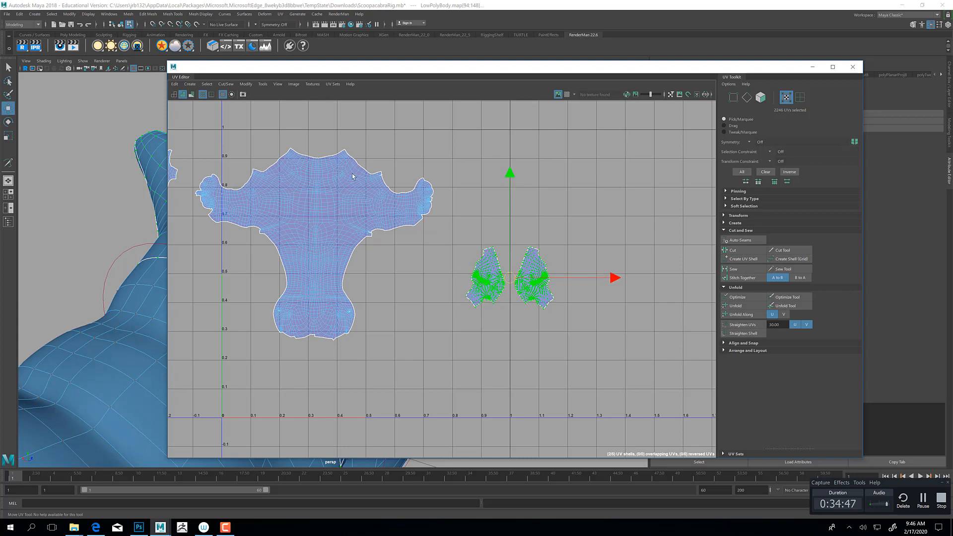
left_click_drag(526, 289, 332, 125)
Move the two separate small shells beside the body to either side of the head shells, level with them.
middle_click_drag(185, 157, 282, 262, "alt")
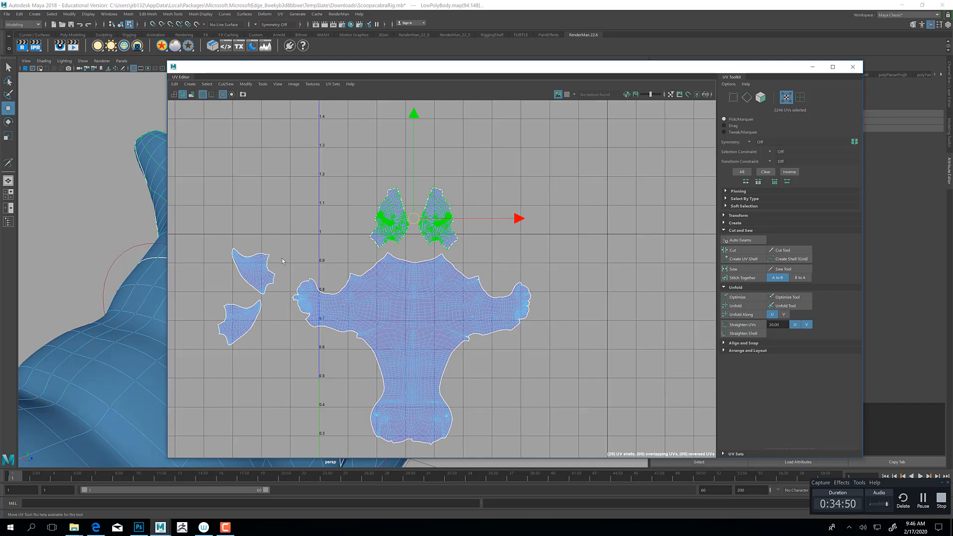
left_click(253, 274)
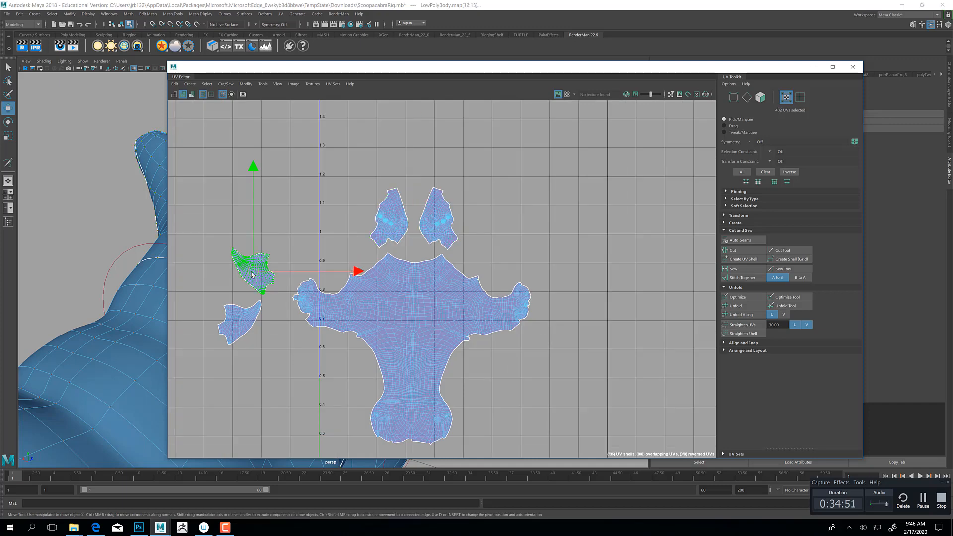
left_click(236, 327)
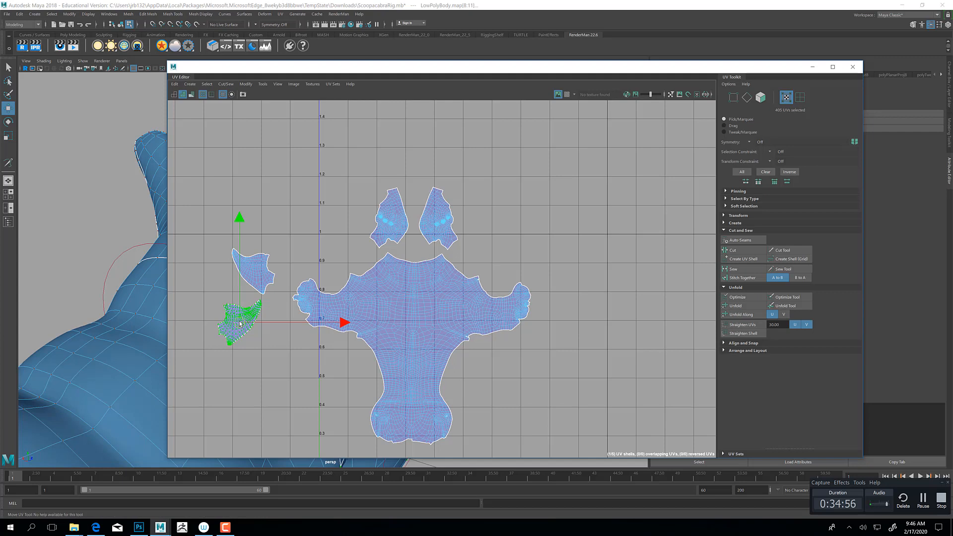
left_click_drag(240, 324, 499, 208)
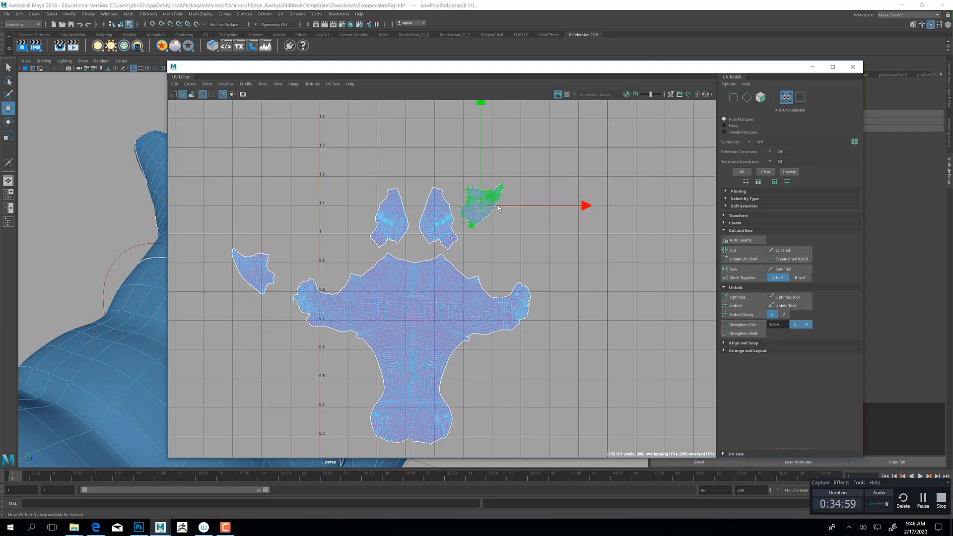
left_click(257, 268)
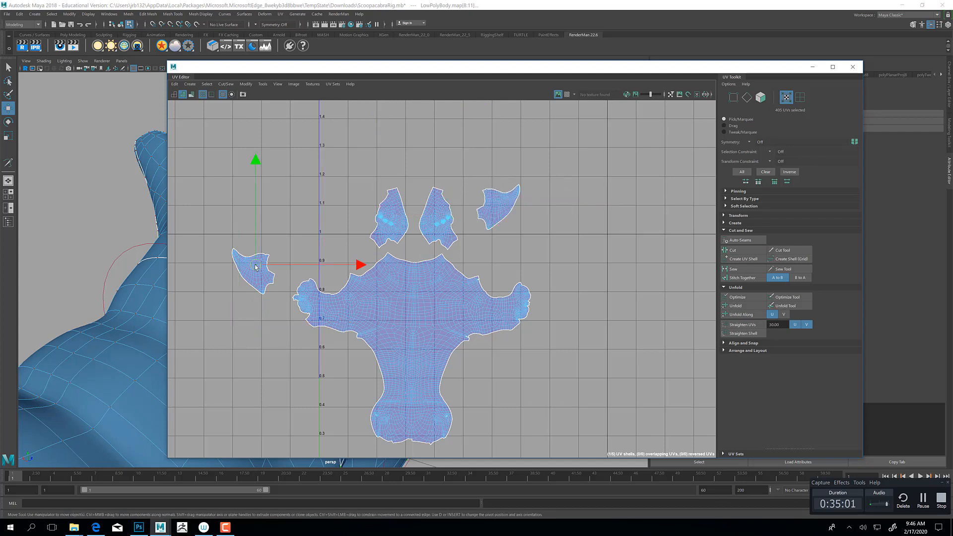
left_click_drag(254, 270, 332, 211)
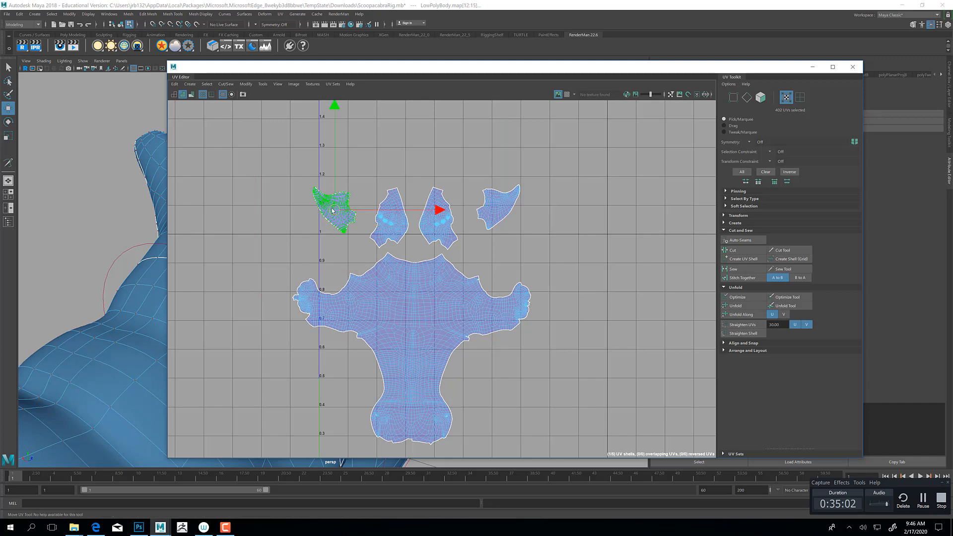
Select edges along the body shell's neck border and on the head shell to check how the shells correspond.
scroll(371, 239, "up", 4)
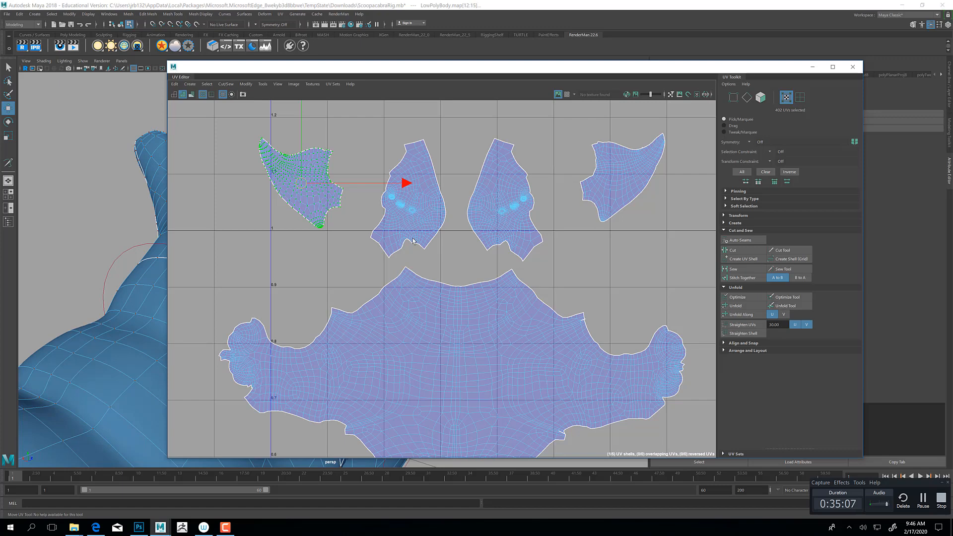
scroll(424, 257, "up", 1)
right_click_drag(431, 302, 431, 282)
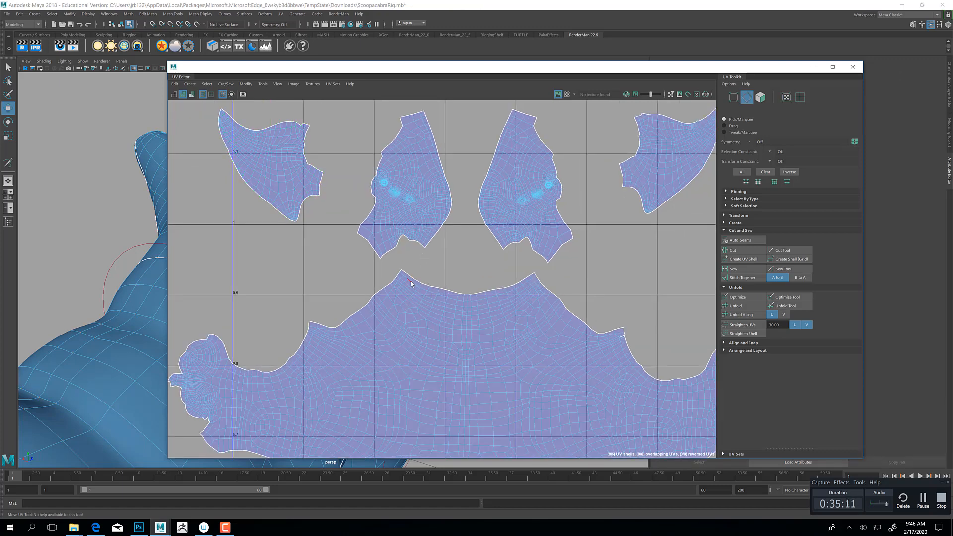
left_click(417, 282)
left_click(411, 276)
left_click(436, 287)
left_click(434, 189)
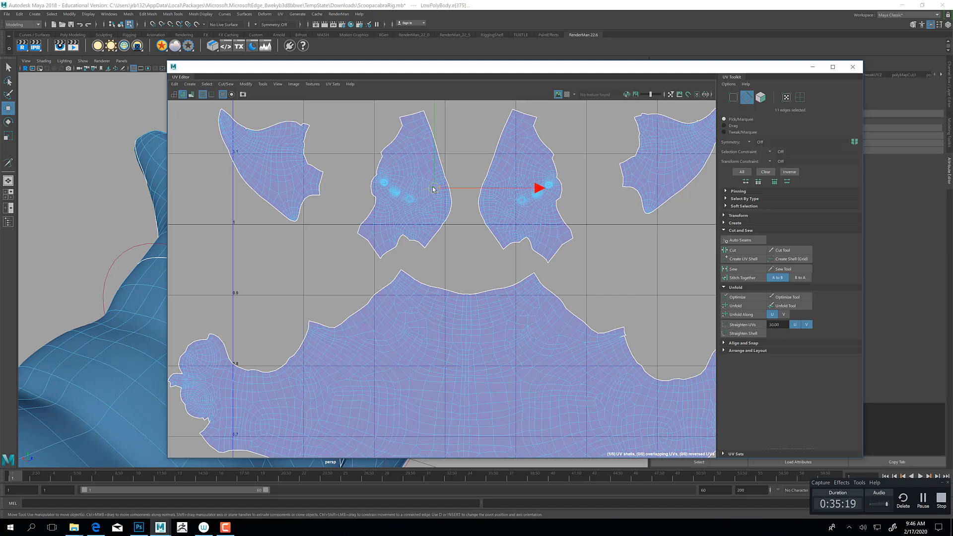
Swap the positions of the two head-half shells above the body shell.
right_click_drag(430, 206, 462, 206)
double_click(402, 215)
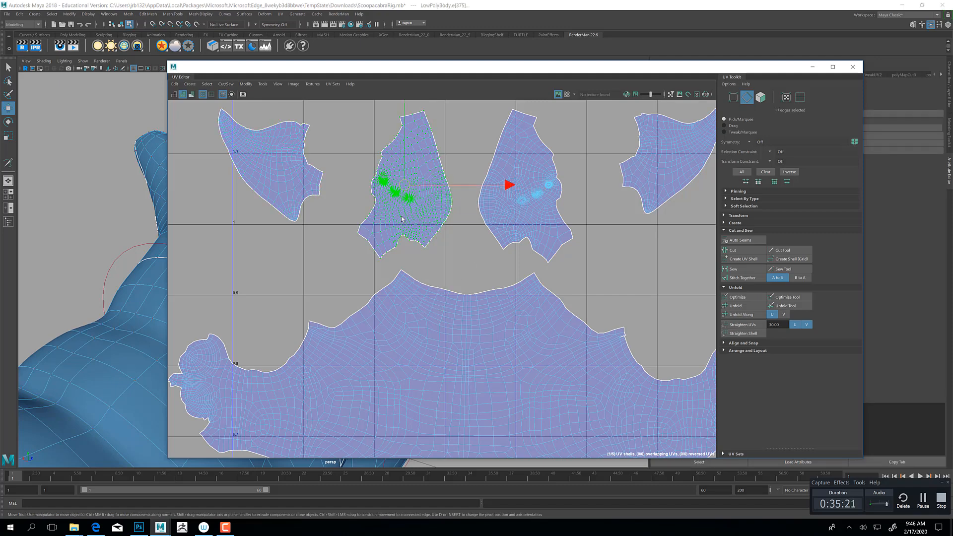
left_click_drag(423, 189, 570, 190)
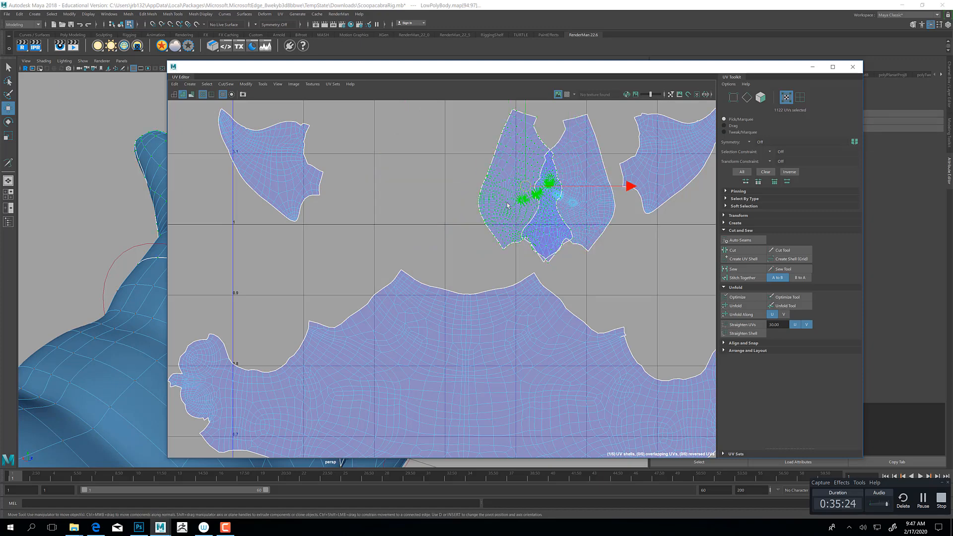
key("ctrl+z")
key("ctrl+z")
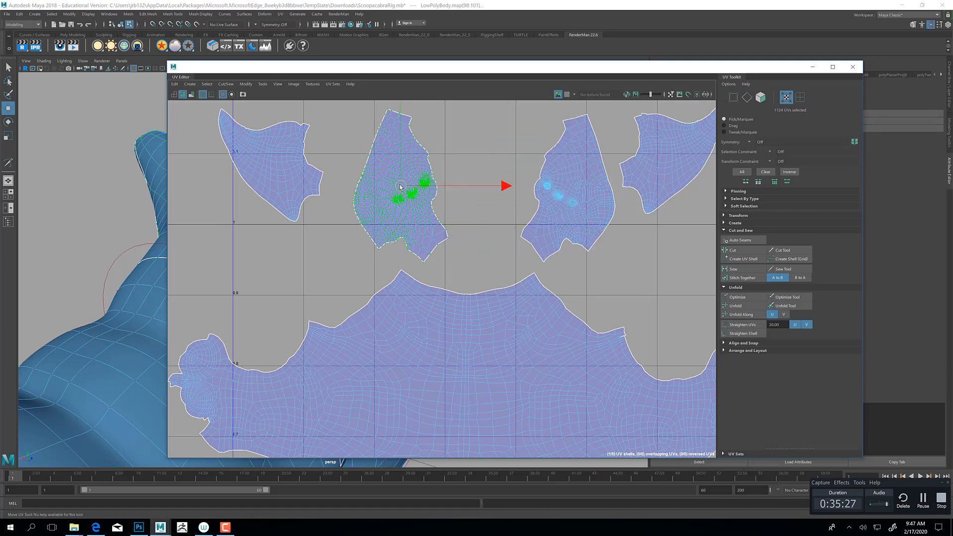
left_click(578, 208)
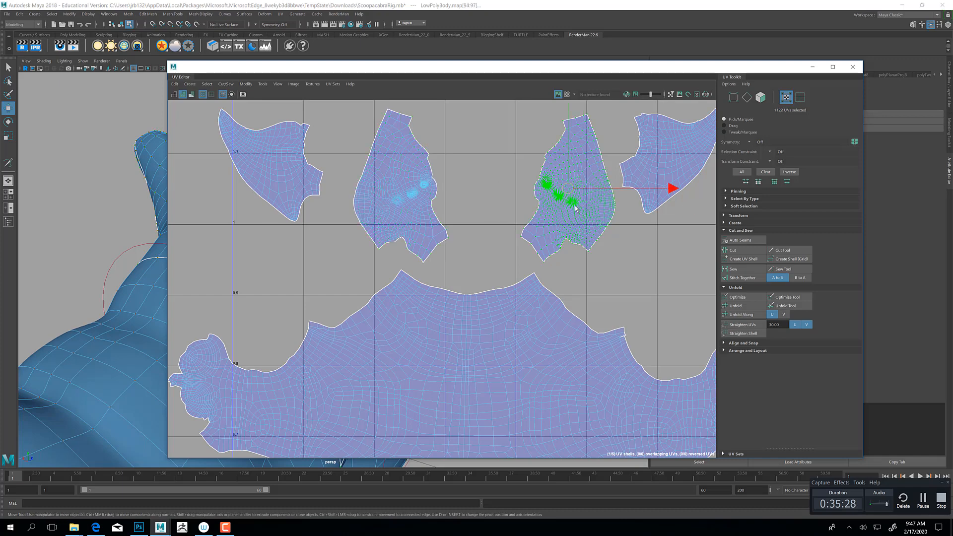
Rotate the two head-half shells above the body so their inner borders stand roughly vertical and face each other.
key("e")
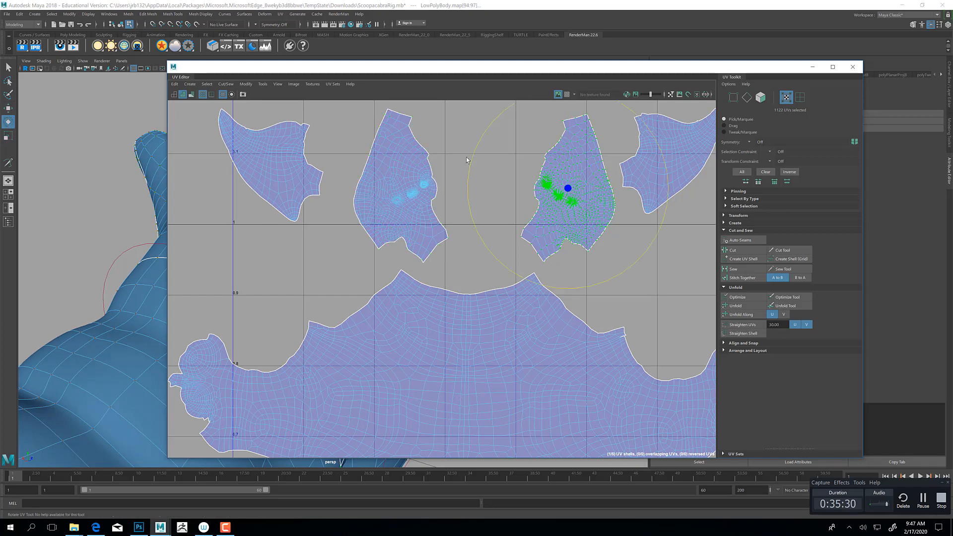
left_click_drag(465, 187, 465, 189)
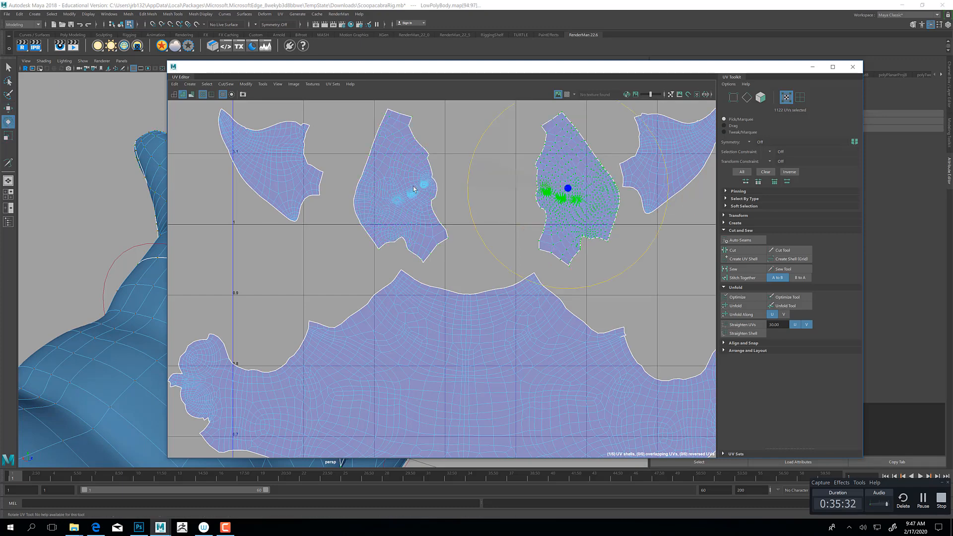
left_click(430, 174)
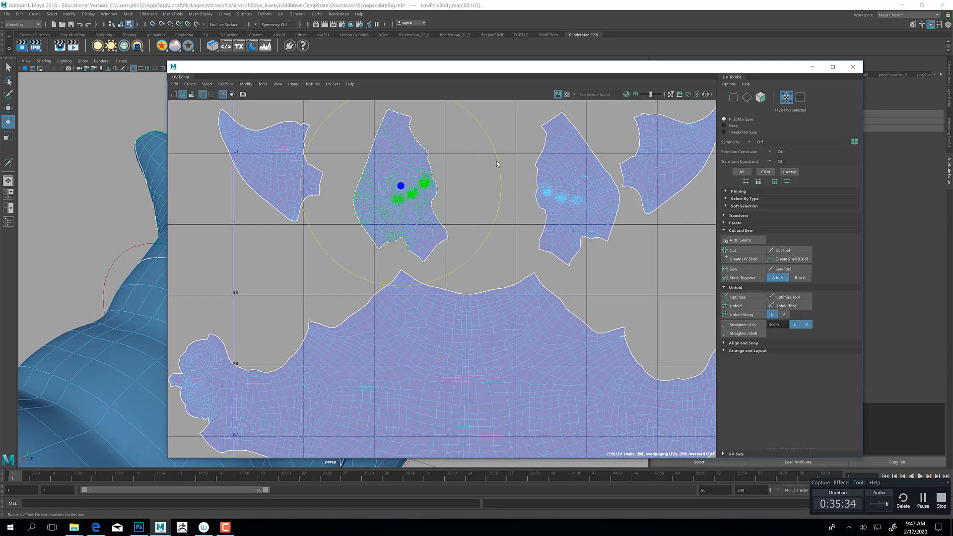
left_click_drag(505, 197, 505, 205)
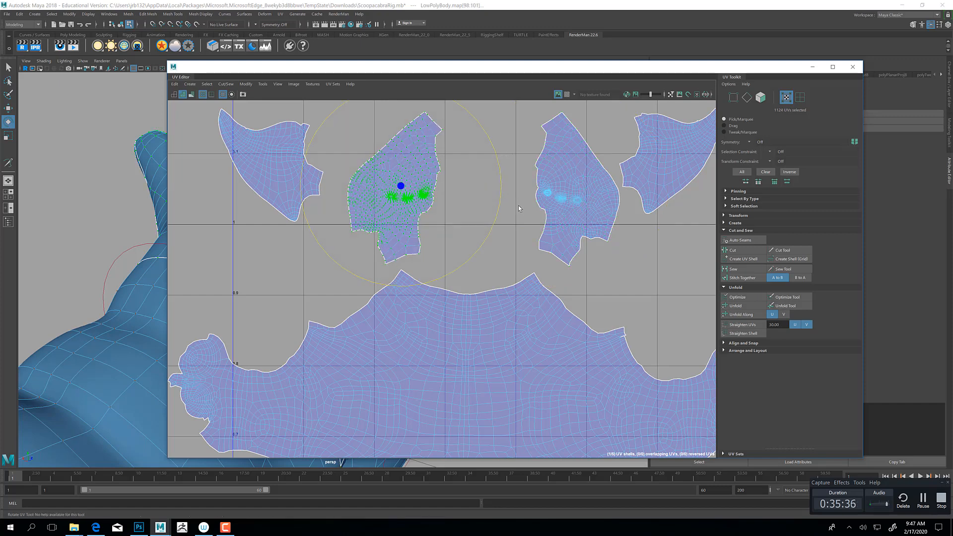
Move the two rotated head-half shells inward so they sit close together above the middle of the body shell.
key("w")
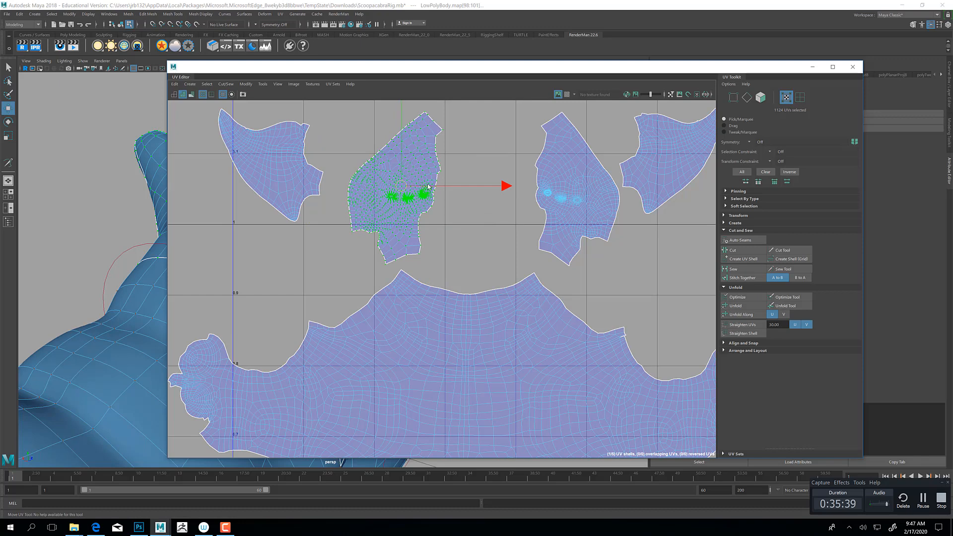
left_click_drag(428, 187, 457, 190)
left_click(595, 221)
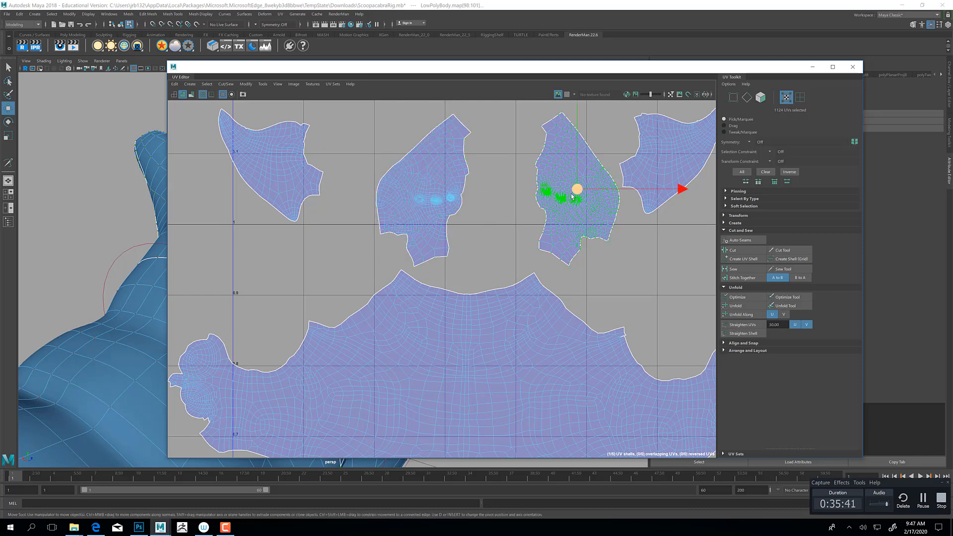
left_click_drag(574, 187, 520, 191)
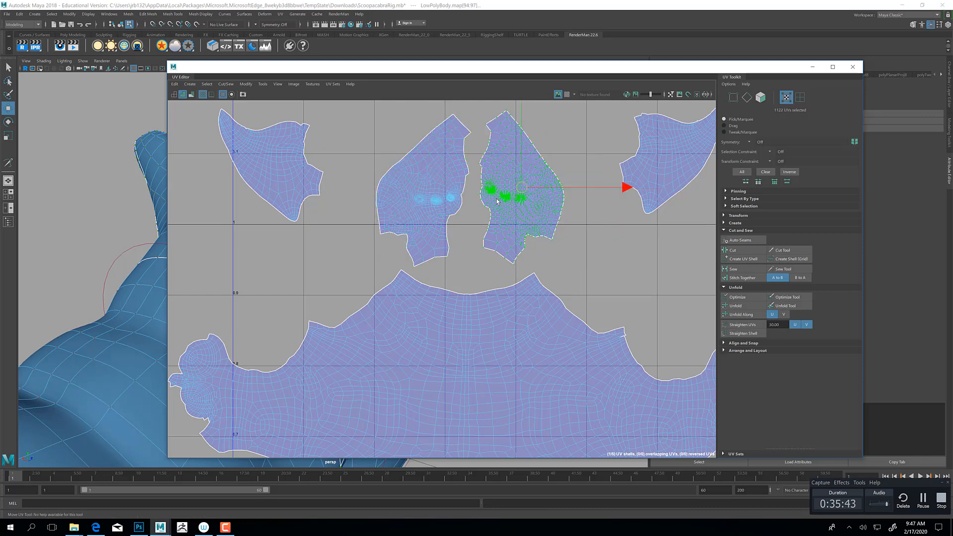
Select edges on the inner and outer borders of the head-half shells and inspect their location on the 3D model.
scroll(497, 200, "up", 6)
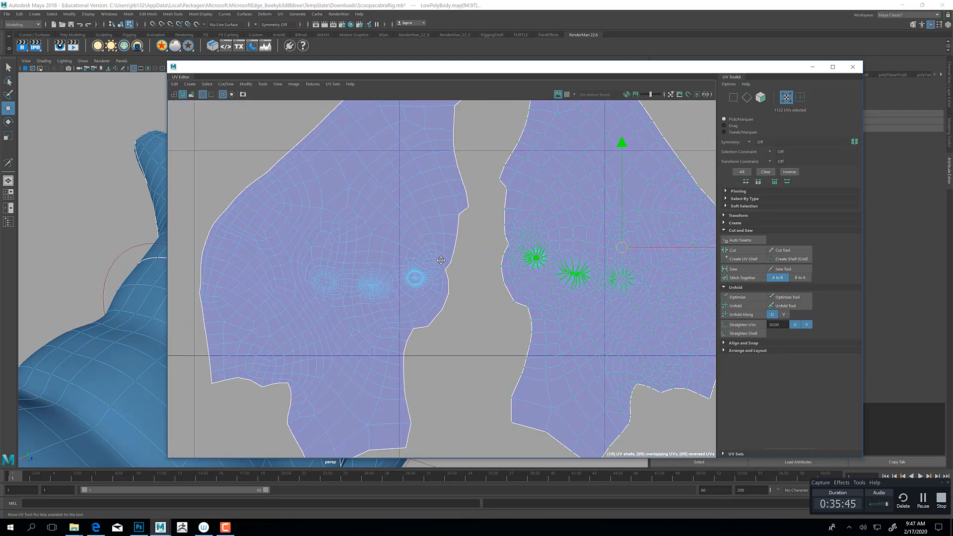
right_click_drag(448, 187, 452, 169)
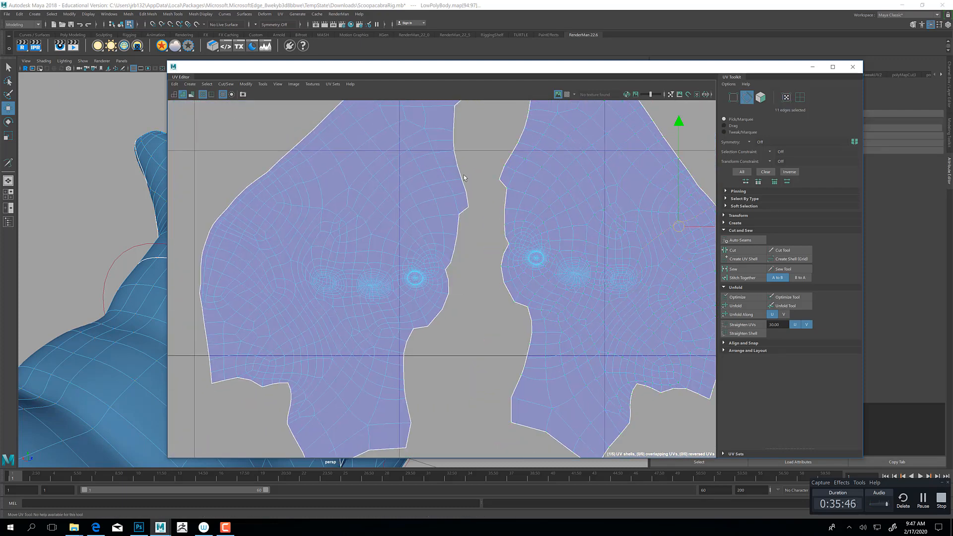
left_click(460, 173)
scroll(393, 270, "down", 4)
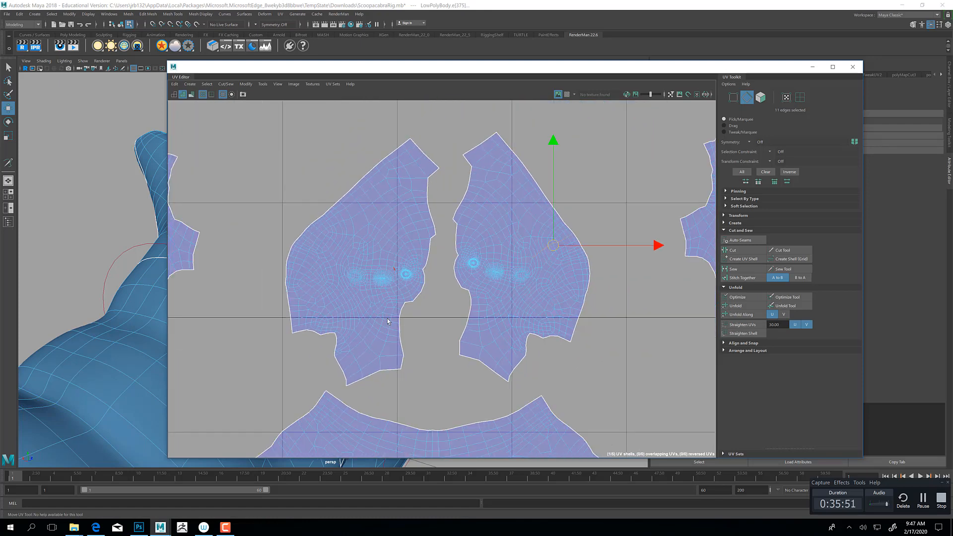
middle_click_drag(388, 321, 404, 305, "alt")
left_click(386, 153)
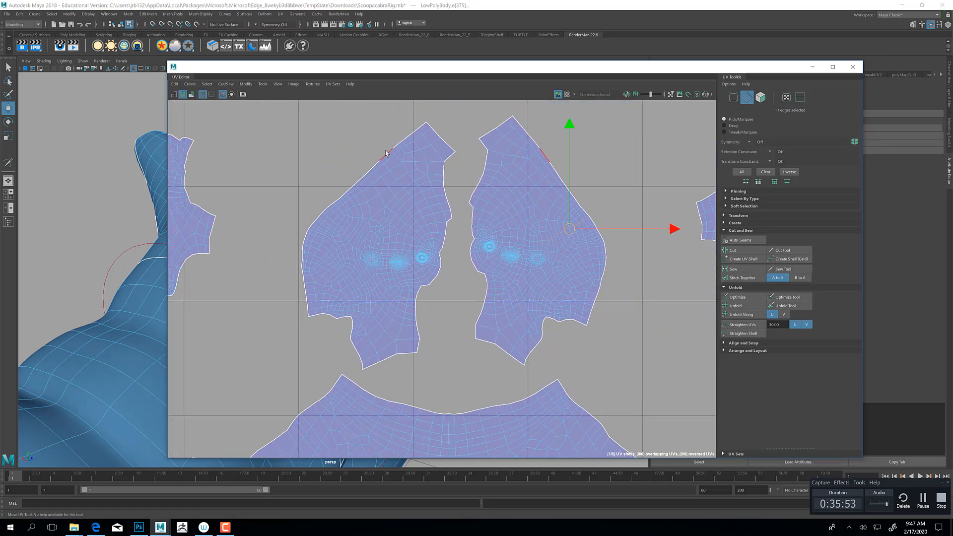
left_click(400, 144)
left_click(385, 155)
left_click(813, 67)
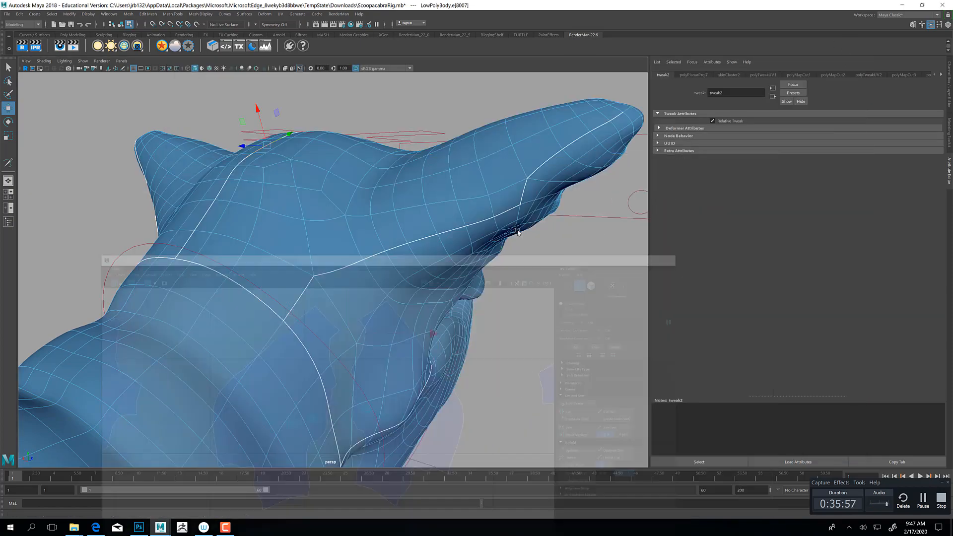
left_click_drag(406, 276, 350, 318, "alt")
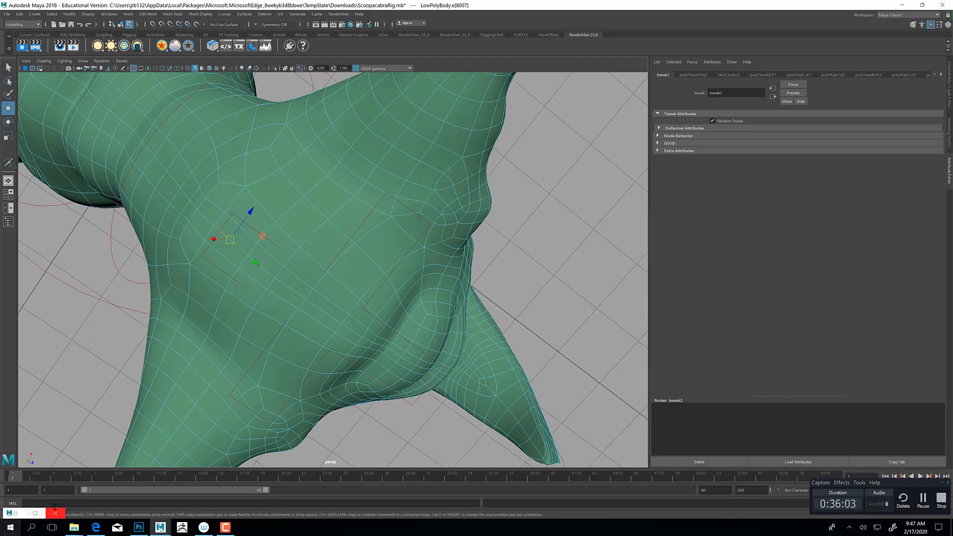
left_click(10, 513)
left_click(15, 513)
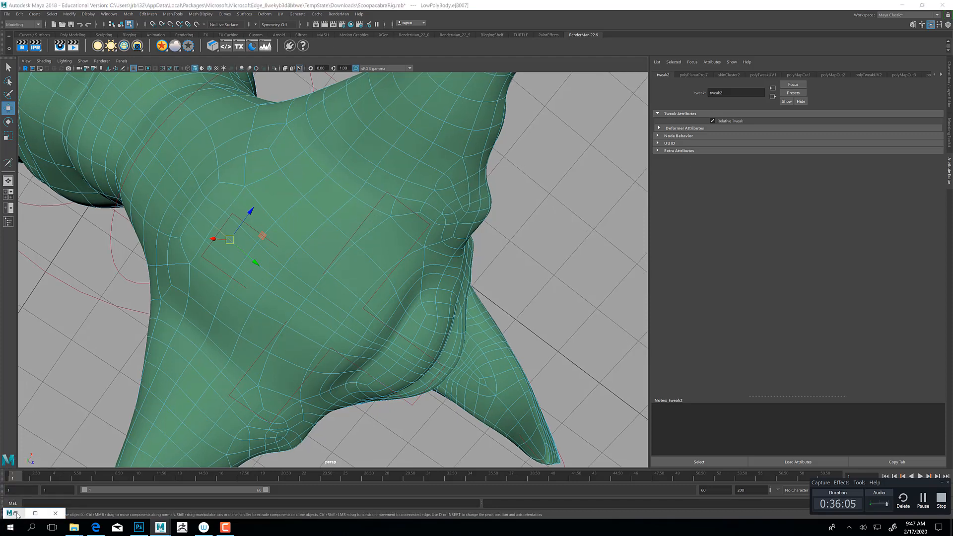
left_click(17, 513)
Stitch the two head-half shells together at the selected edge on their outer borders.
middle_click_drag(473, 296, 483, 290, "alt")
key("f")
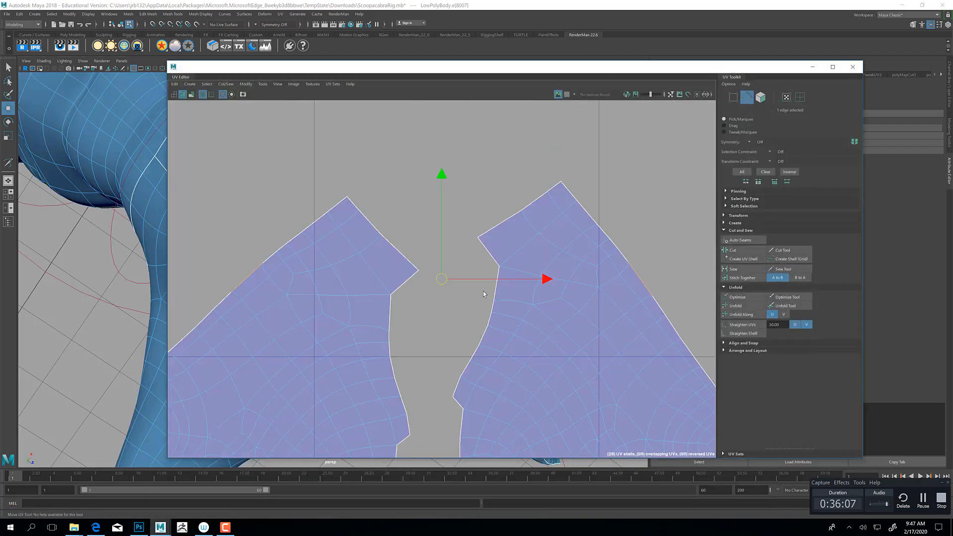
scroll(498, 259, "down", 3)
scroll(499, 262, "down", 5)
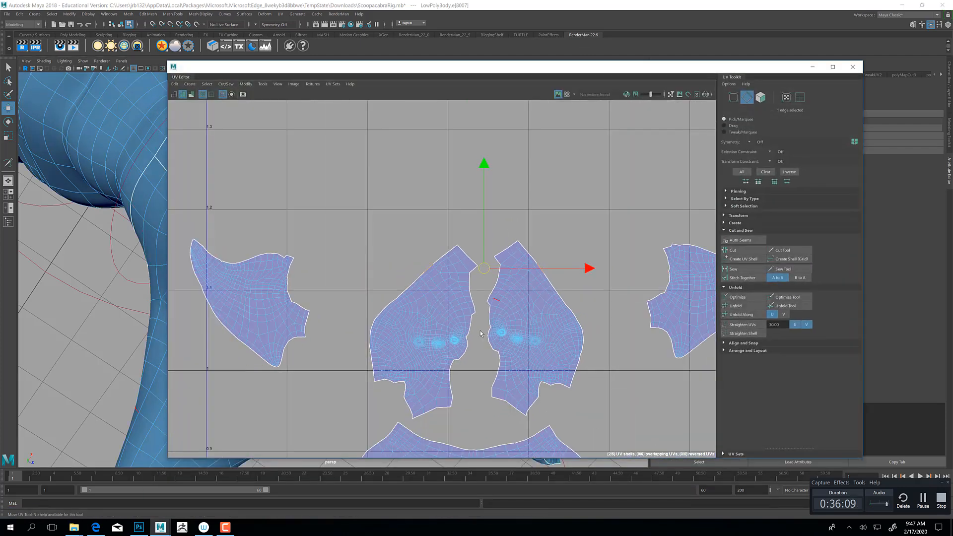
left_click(743, 278)
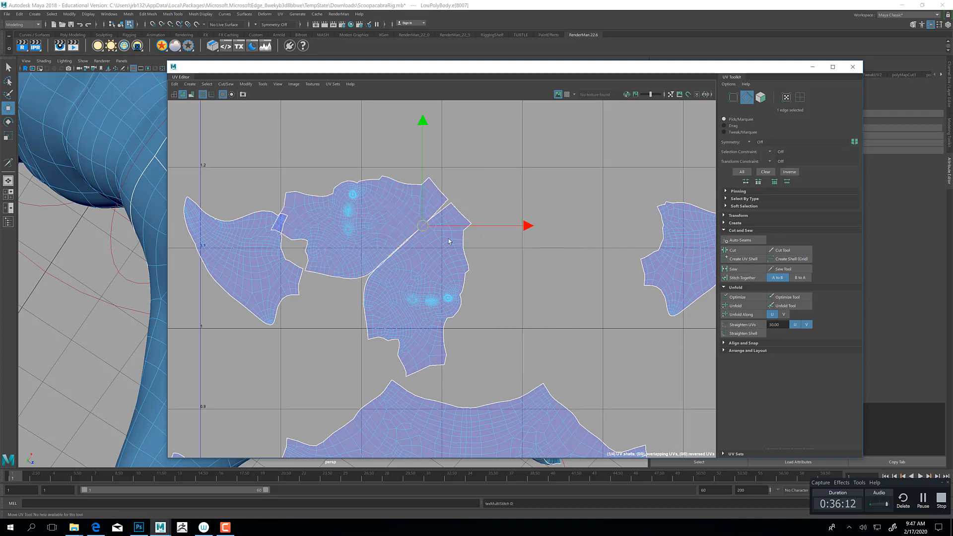
middle_click_drag(389, 256, 424, 266, "alt")
scroll(452, 243, "up", 4)
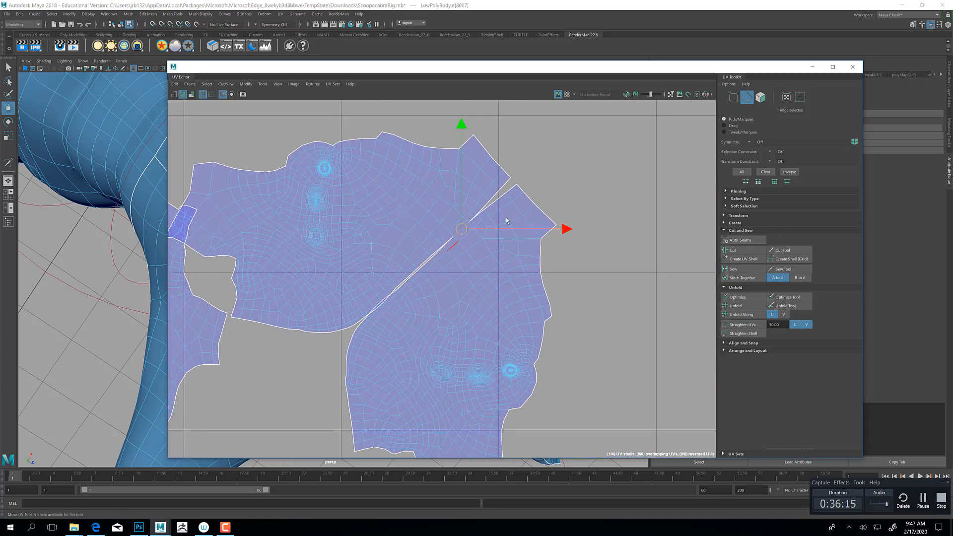
Sew the rest of the open seam between the stitched head halves with the Sew Tool.
left_click(783, 268)
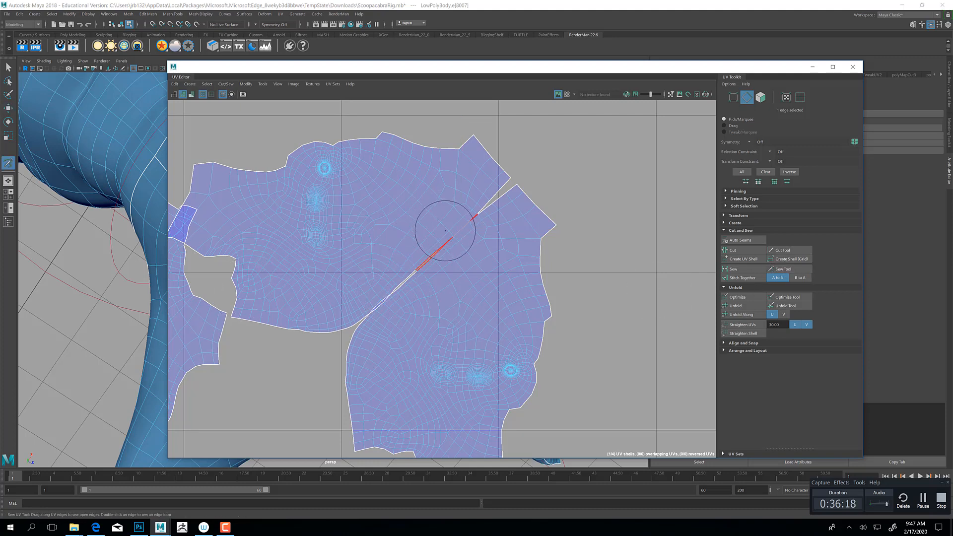
left_click_drag(445, 228, 338, 349)
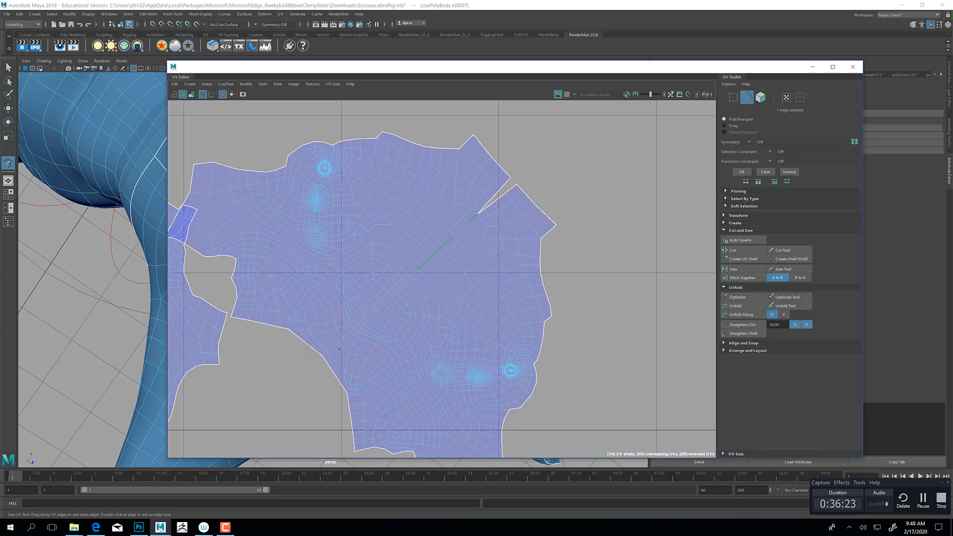
mouse_move(451, 194)
left_mouse_down()
mouse_move(472, 213)
mouse_move(484, 208)
left_mouse_up()
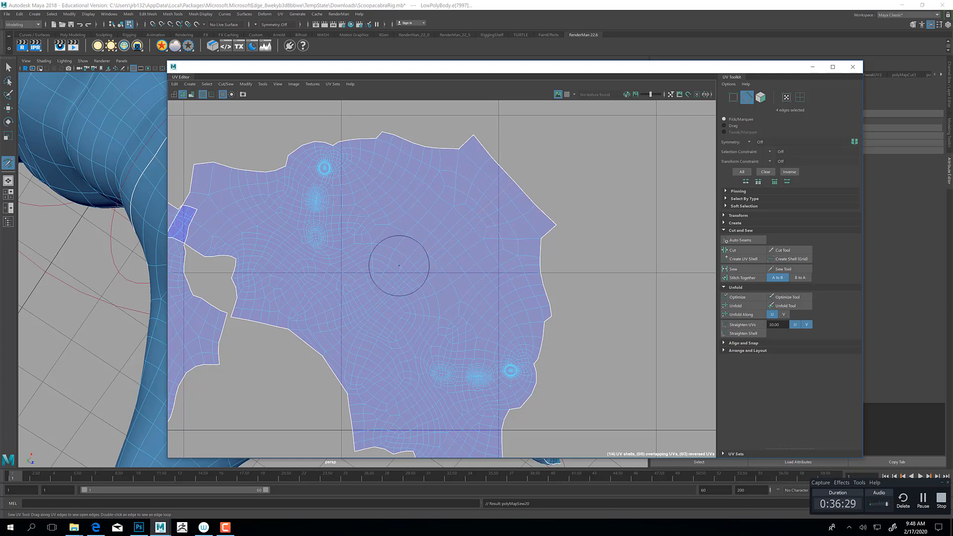
middle_click_drag(399, 265, 402, 276, "alt")
left_click_drag(373, 141, 327, 154)
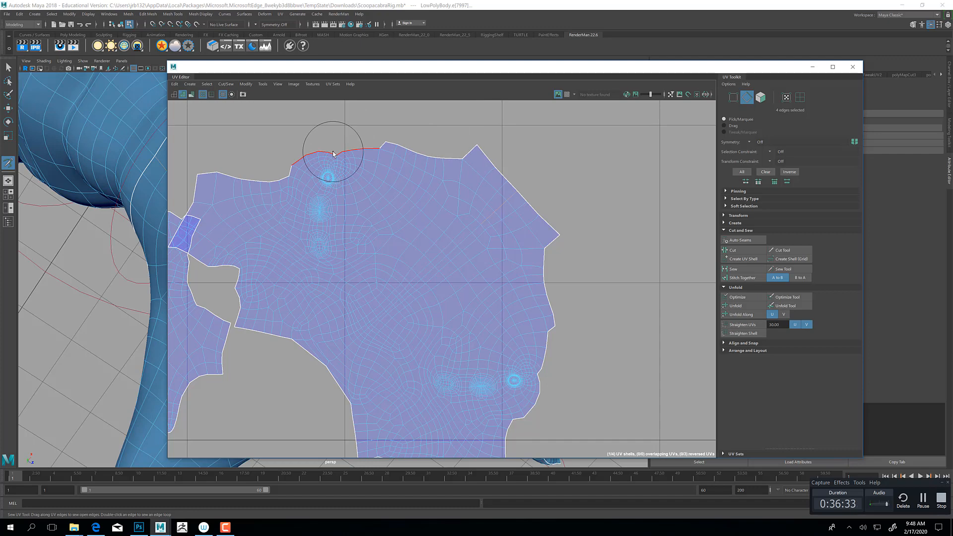
middle_click_drag(399, 368, 450, 291, "alt")
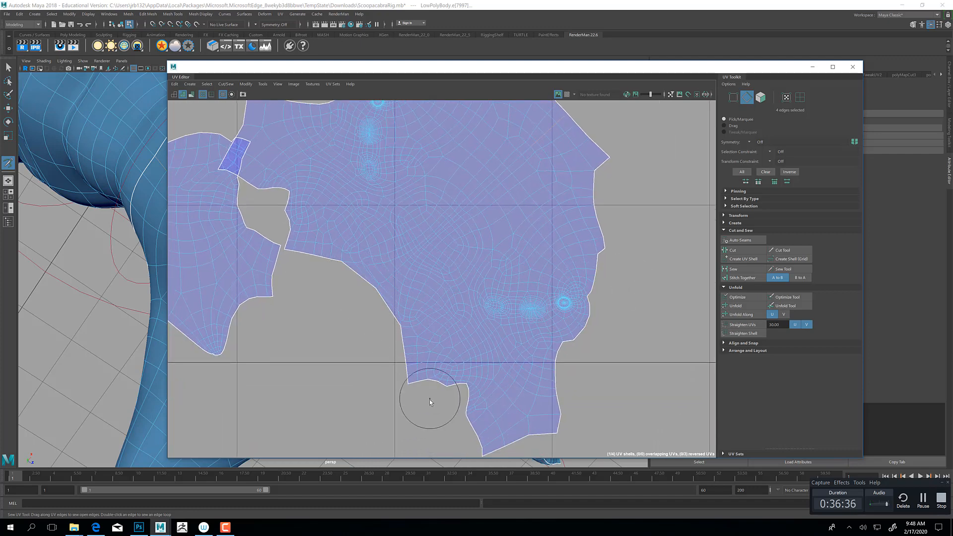
scroll(439, 379, "down", 5)
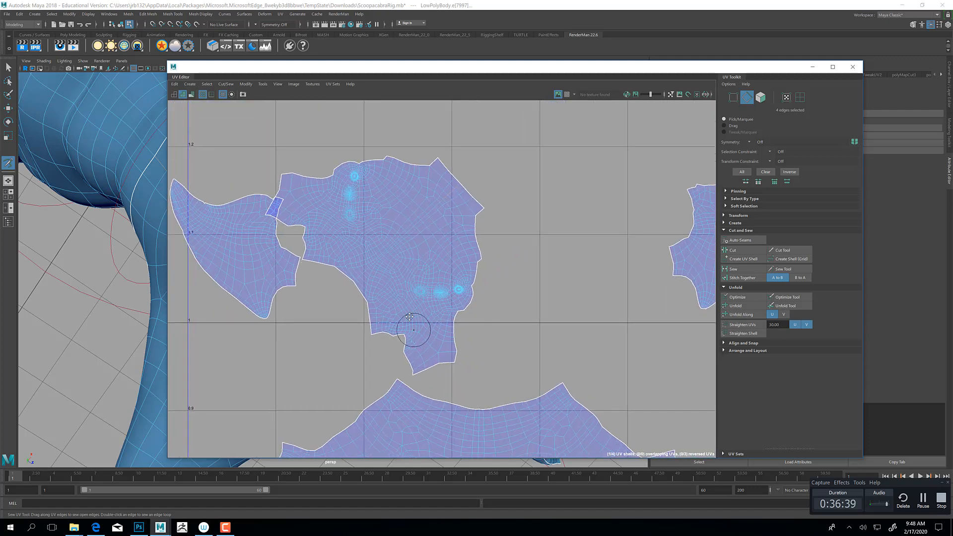
Move the joined head shell clear of the small side shell and rotate it so its symmetry line is vertical.
key("q")
right_click_drag(370, 241, 391, 242)
left_click(391, 242)
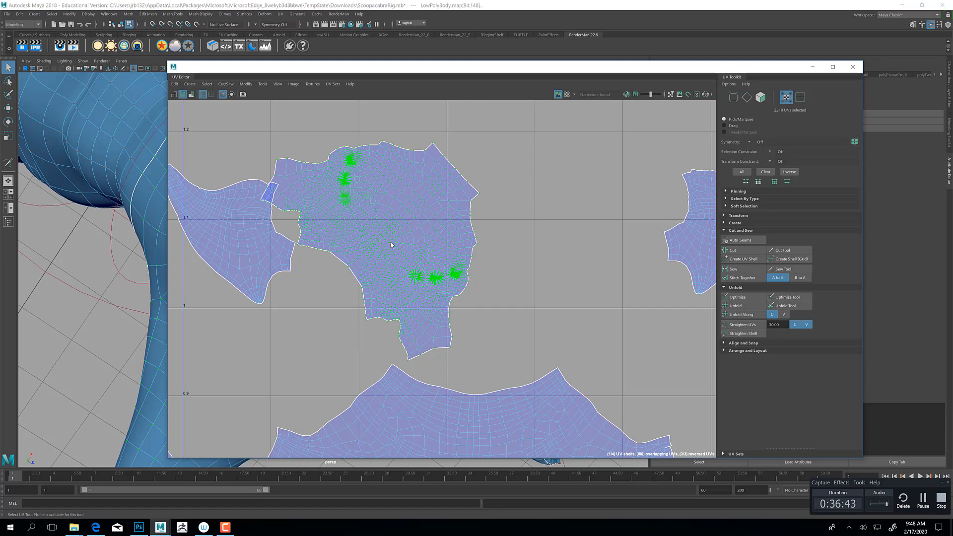
key("w")
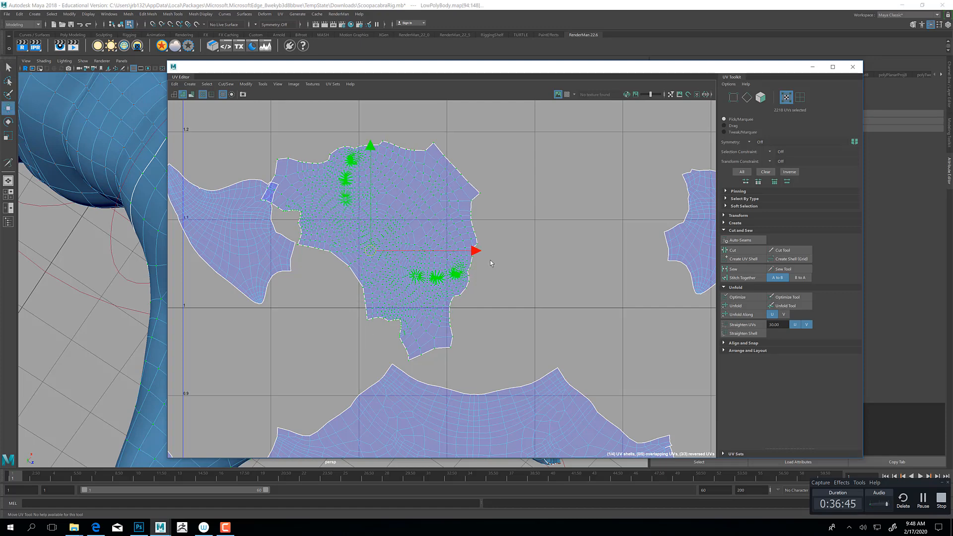
left_click_drag(370, 250, 492, 259)
key("e")
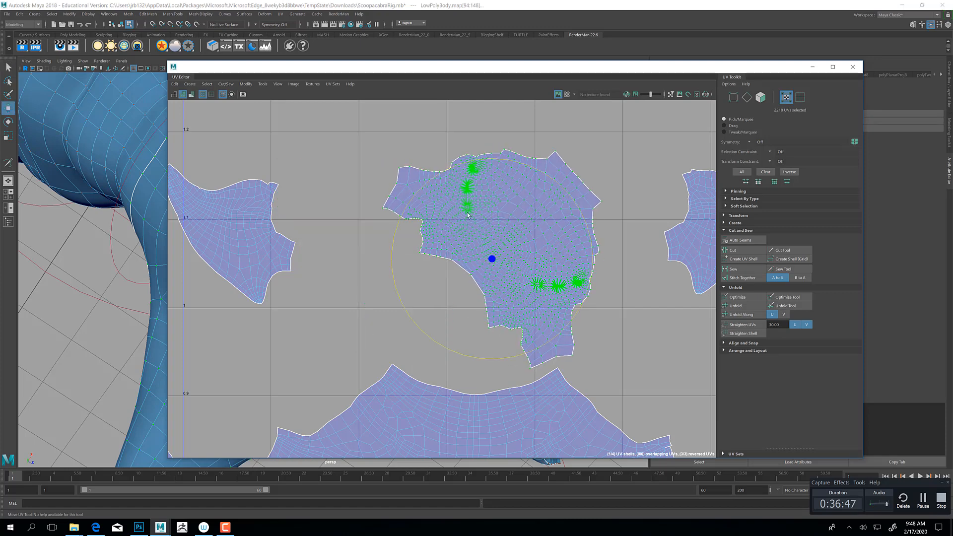
left_click_drag(393, 244, 374, 282)
left_click_drag(376, 274, 378, 273)
Move the joined head shell down so it is centered just above the body shell's neck border.
key("w")
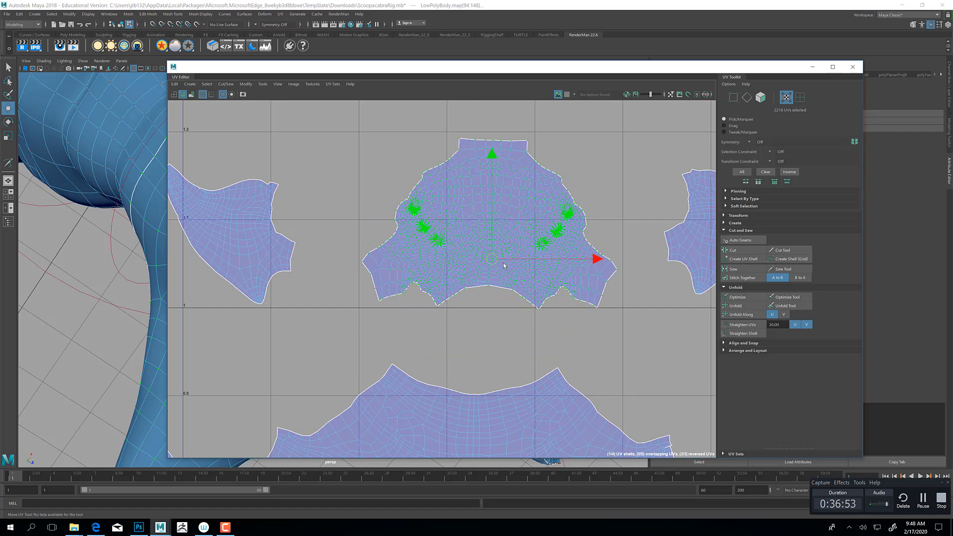
left_click_drag(487, 271, 451, 321)
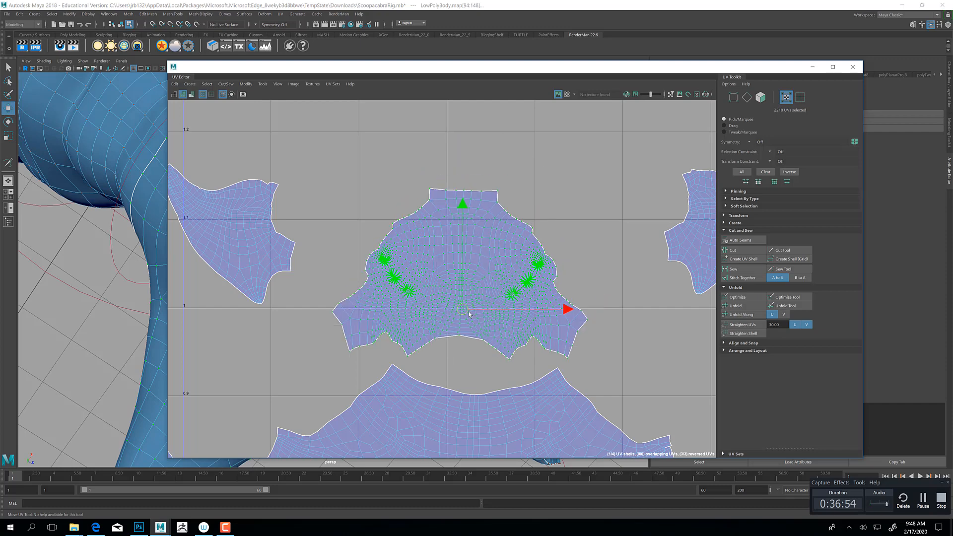
scroll(484, 347, "up", 5)
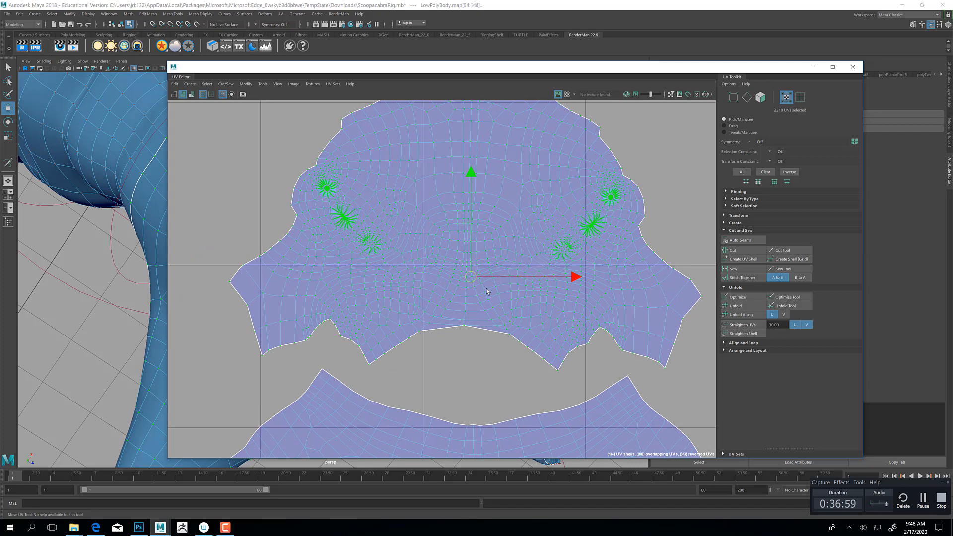
left_click_drag(474, 281, 487, 292)
Select the border edges spanning the central arch at the head shell's lower side and sew them.
middle_click_drag(454, 322, 437, 253, "alt")
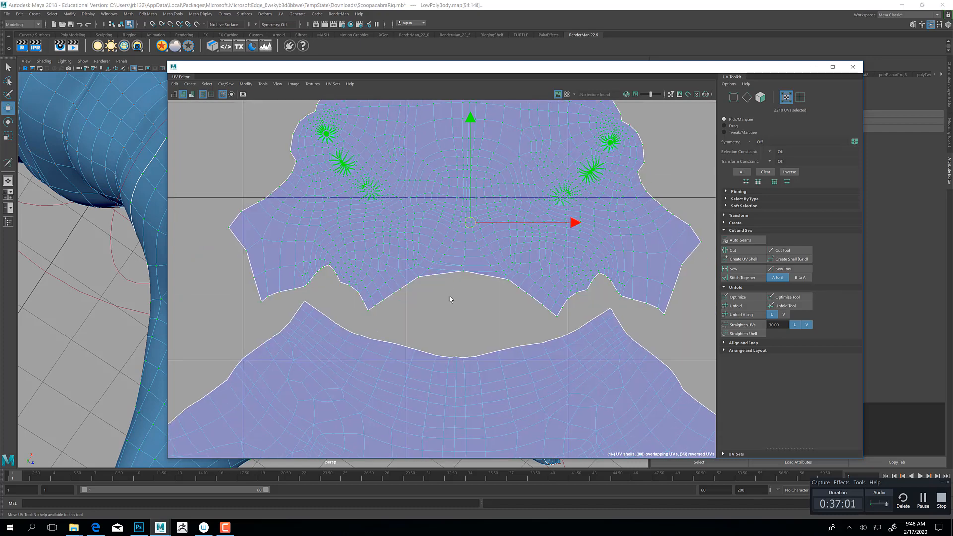
middle_click_drag(424, 373, 424, 362, "alt")
scroll(419, 336, "up", 1)
right_click(403, 242)
right_click_drag(404, 235, 403, 222)
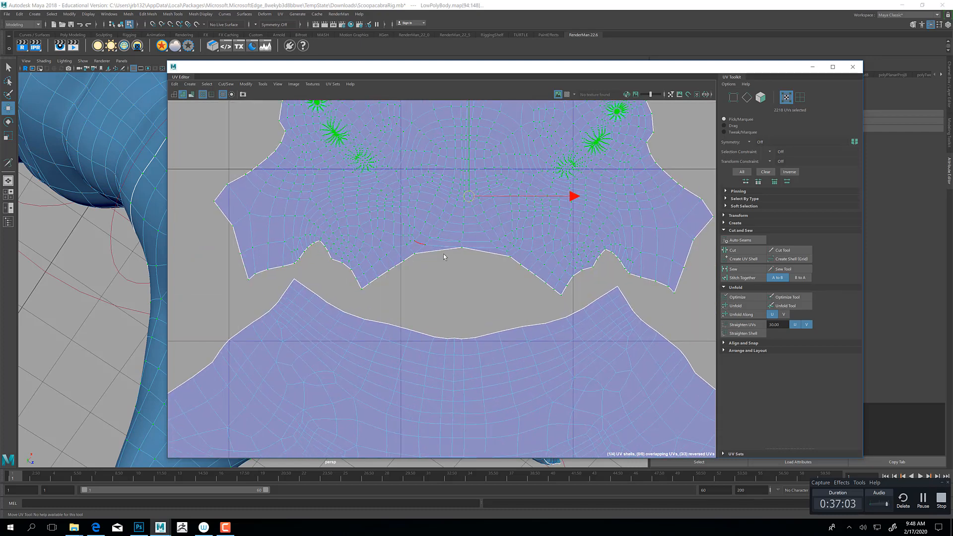
left_click(436, 251)
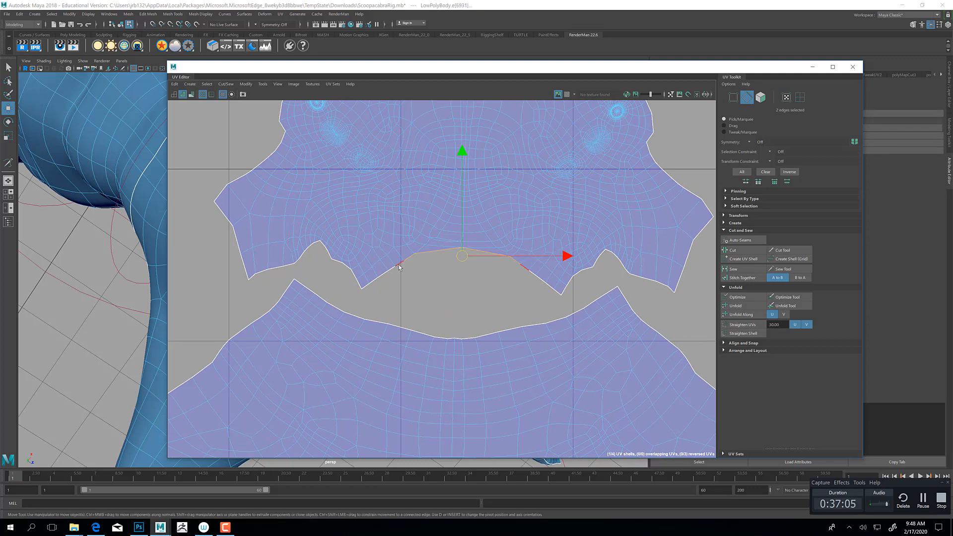
left_click(400, 265, "shift")
left_click(379, 277, "shift")
left_click(372, 282, "shift")
left_click(365, 286, "shift")
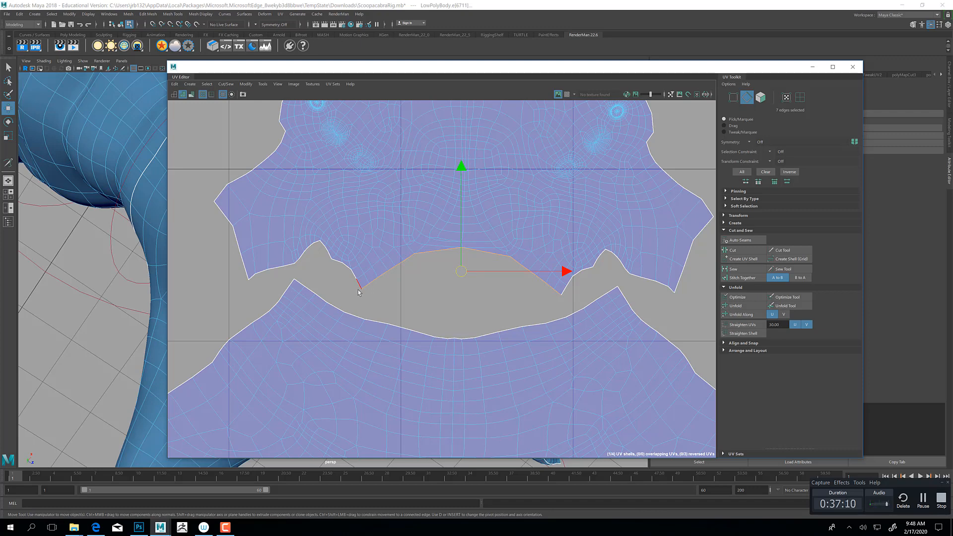
left_click(734, 268)
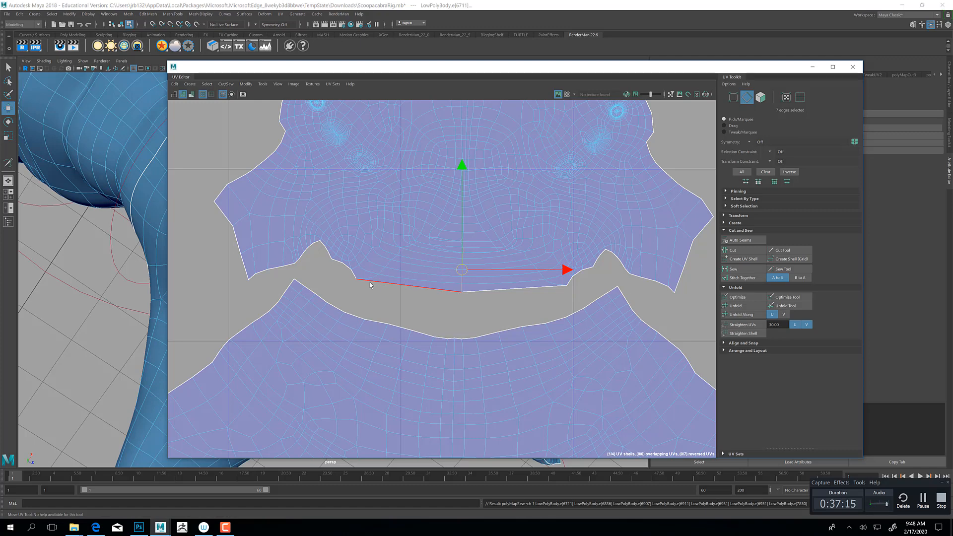
Select border edges along the head shell's lower and outer sides to locate their matching borders on the neighbouring shells.
left_click(370, 284)
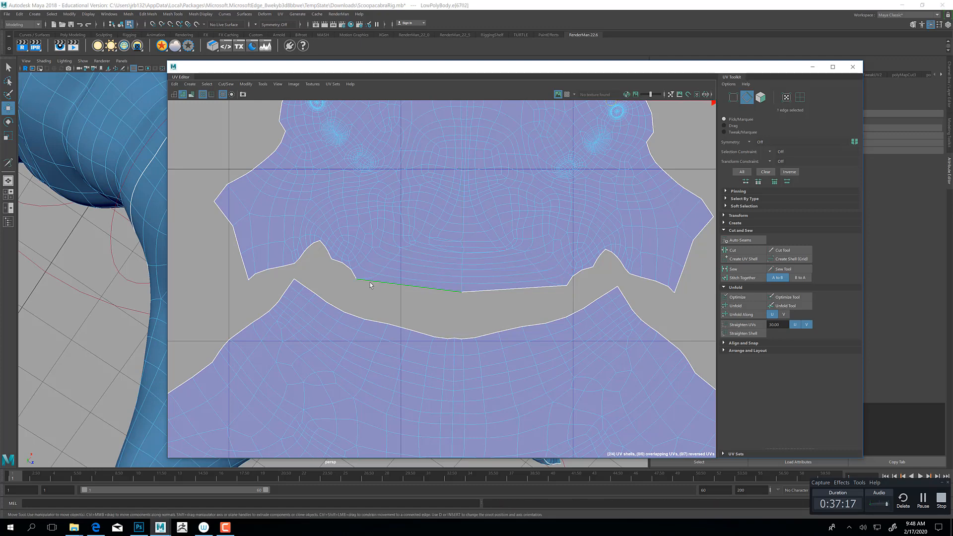
key("w")
middle_click_drag(422, 223, 473, 231, "alt")
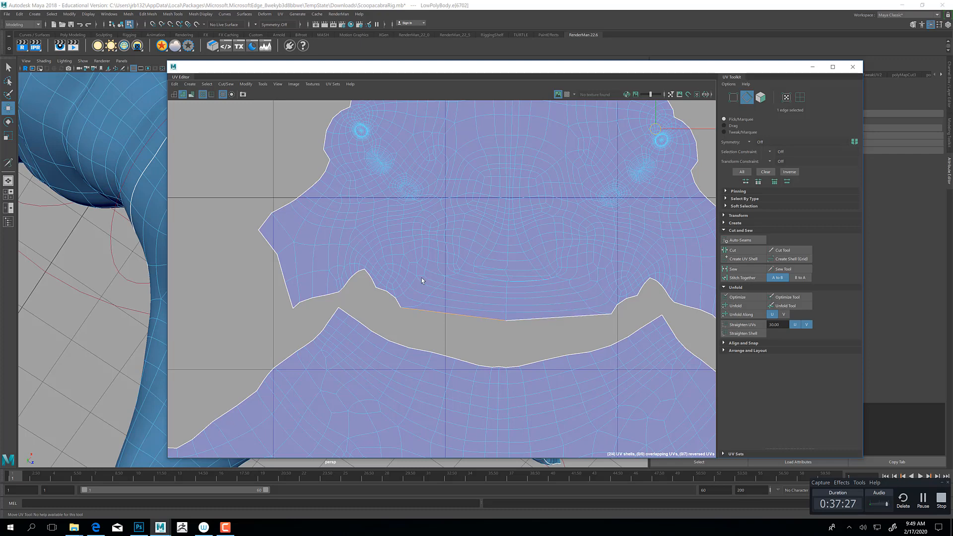
middle_click_drag(421, 280, 462, 391, "alt")
scroll(537, 246, "down", 2)
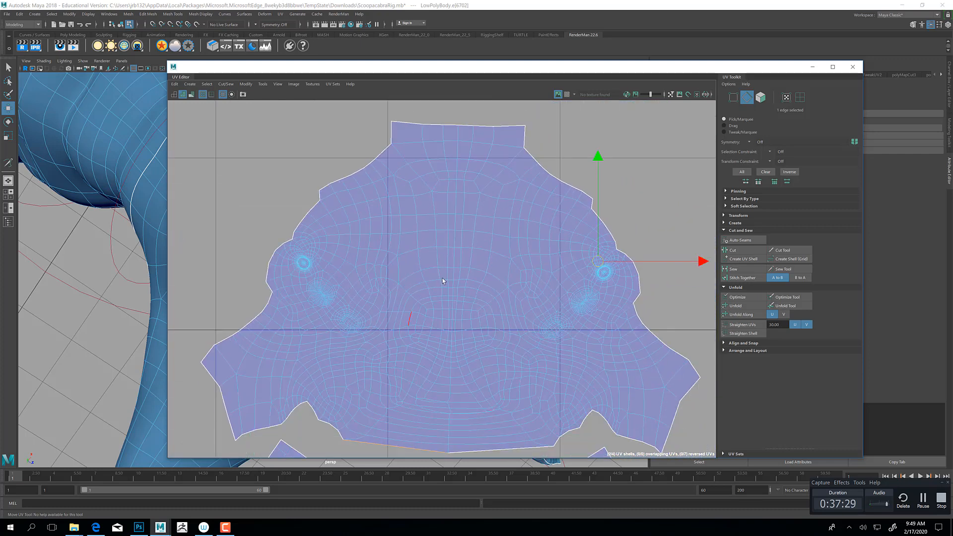
scroll(442, 279, "down", 3)
middle_click_drag(442, 280, 317, 304, "alt")
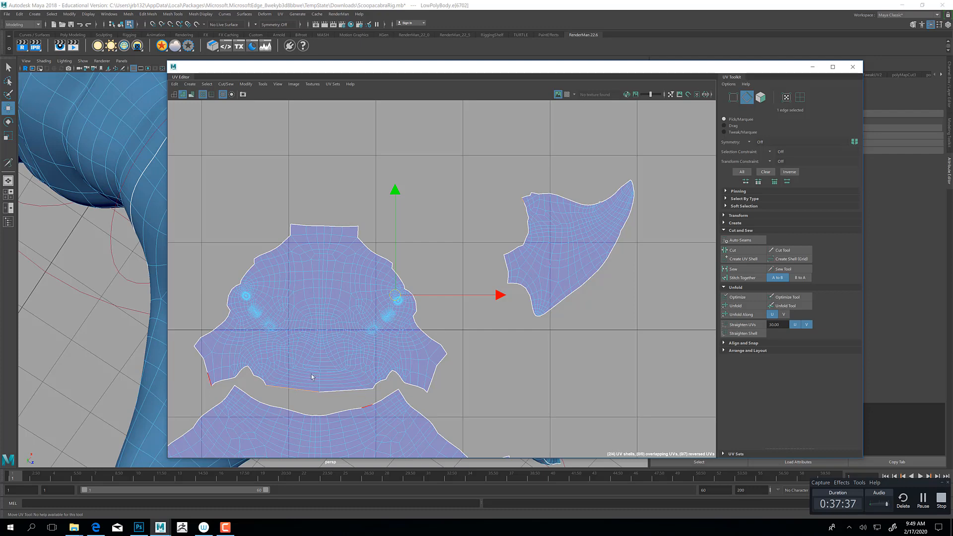
middle_click_drag(291, 368, 385, 317, "alt")
scroll(382, 316, "up", 2)
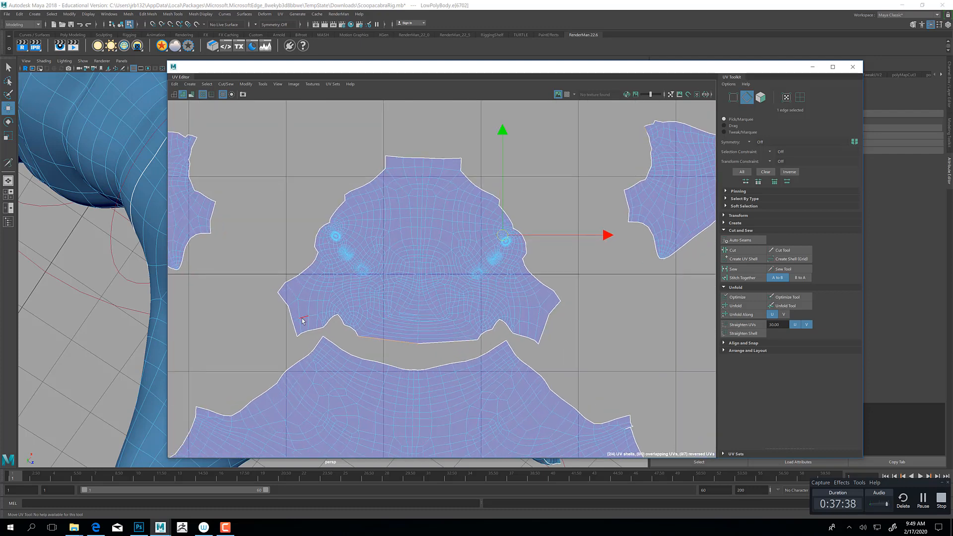
left_click(281, 298, "shift")
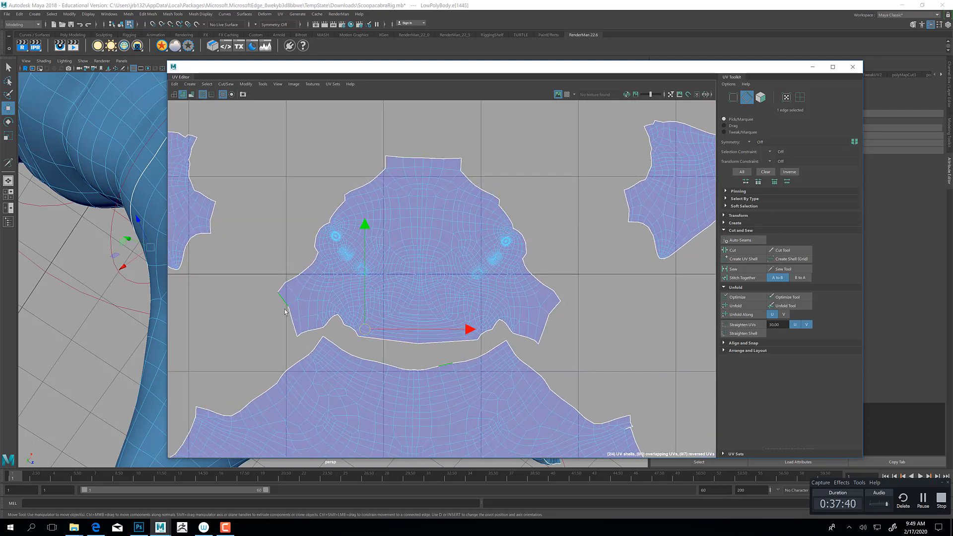
left_click(294, 332, "shift")
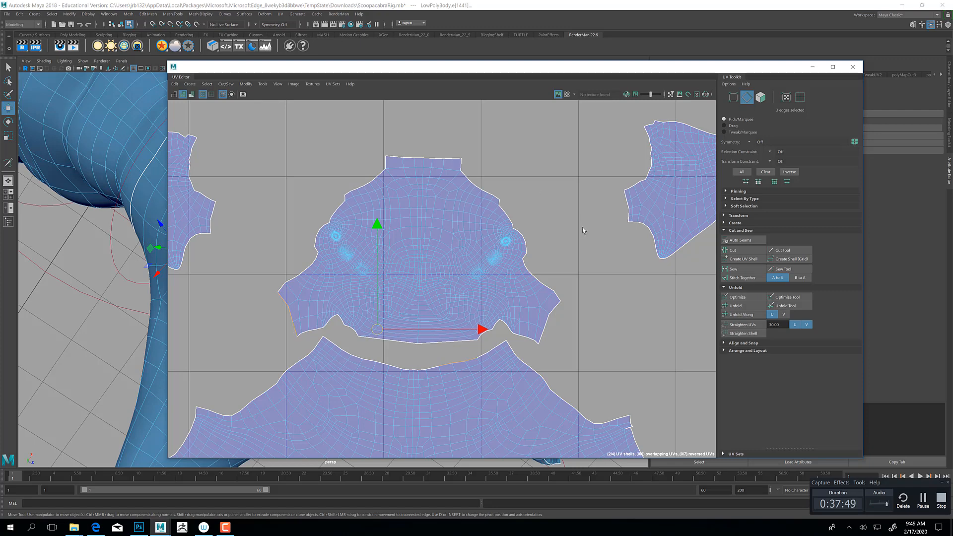
middle_click_drag(582, 227, 440, 228, "alt")
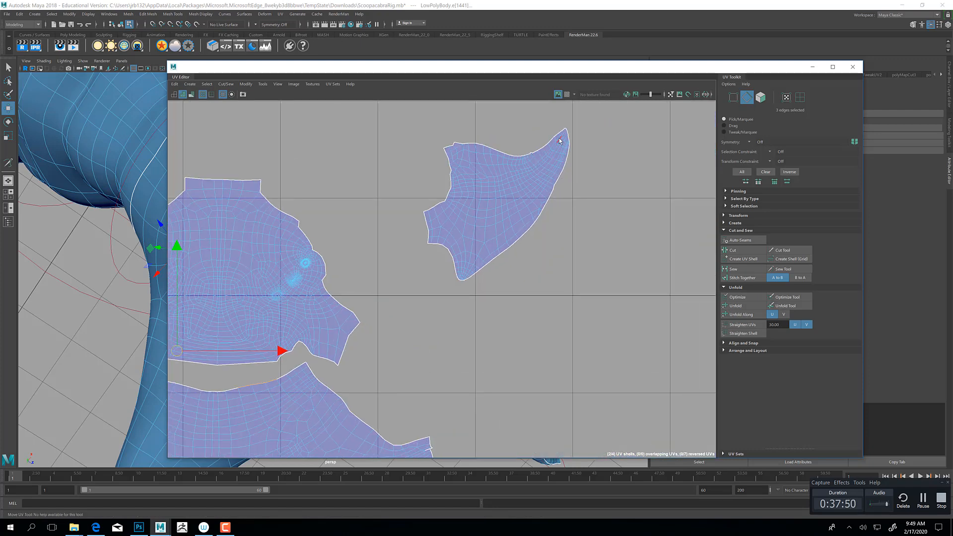
middle_click_drag(448, 170, 576, 176, "alt")
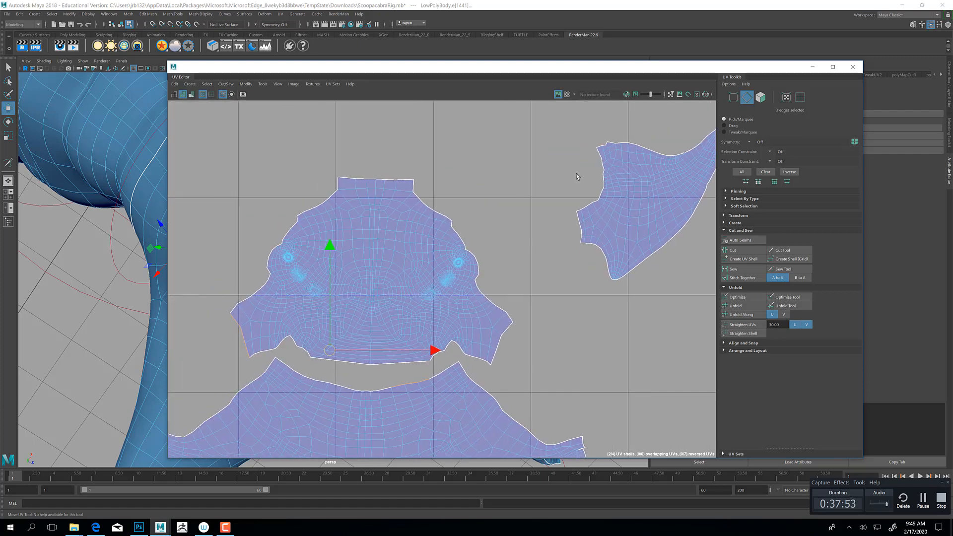
Select the inner border edges of the side shell to the right of the head and stitch them to the head shell with A to B.
left_click(602, 179)
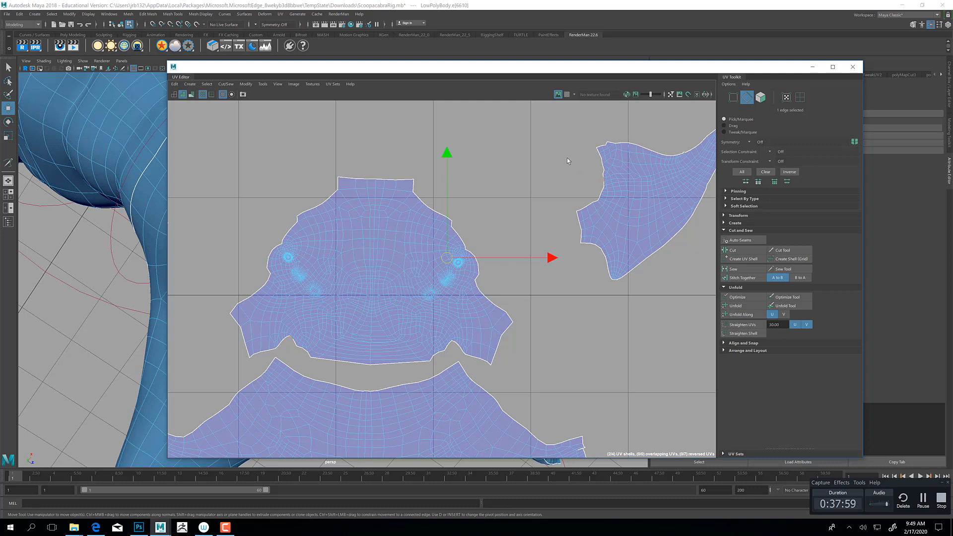
left_click_drag(567, 158, 621, 208)
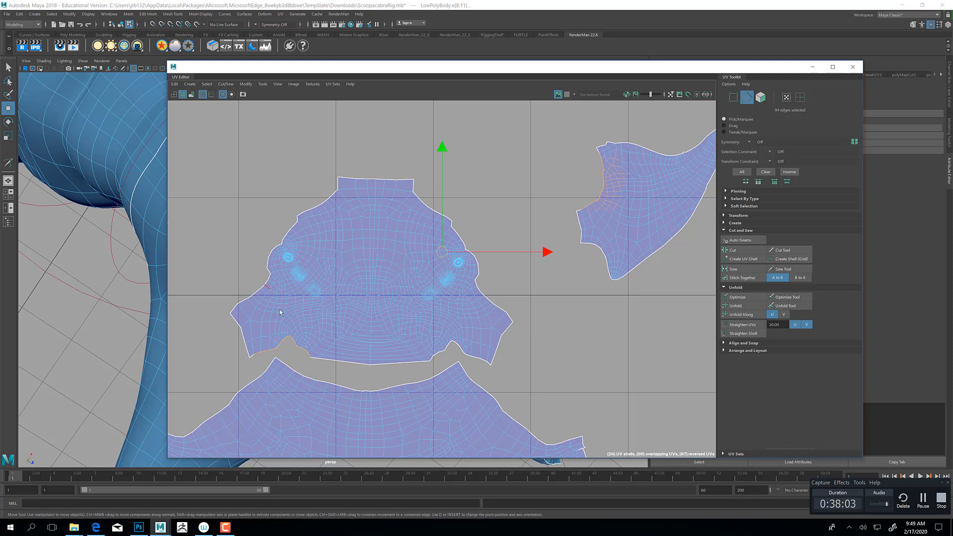
left_click(251, 359, "shift")
left_click(812, 67)
left_click_drag(383, 296, 353, 312, "alt")
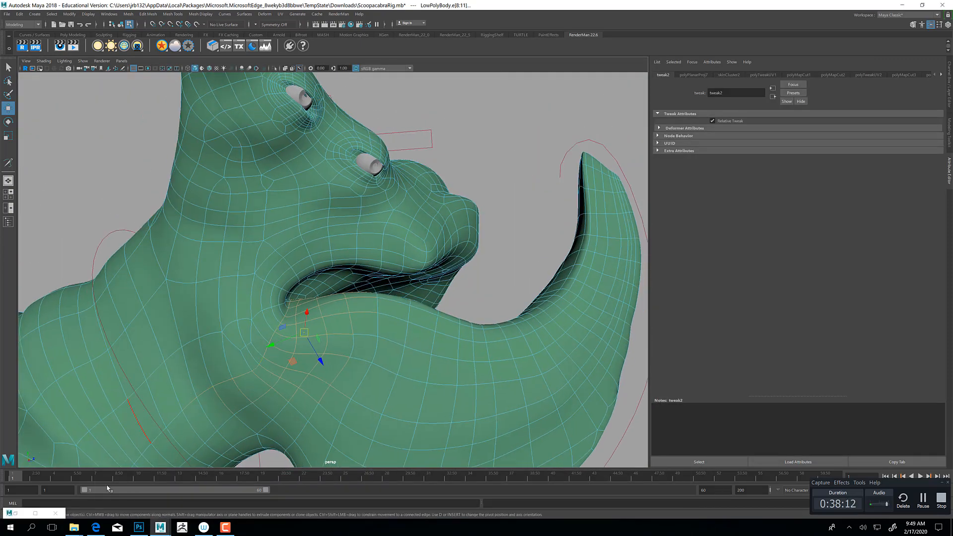
left_click(15, 513)
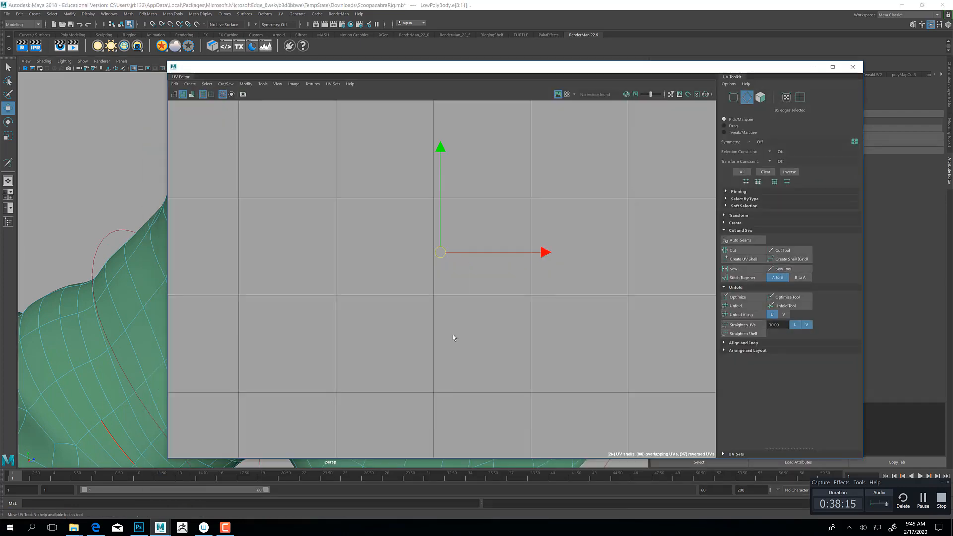
scroll(395, 419, "up", 1)
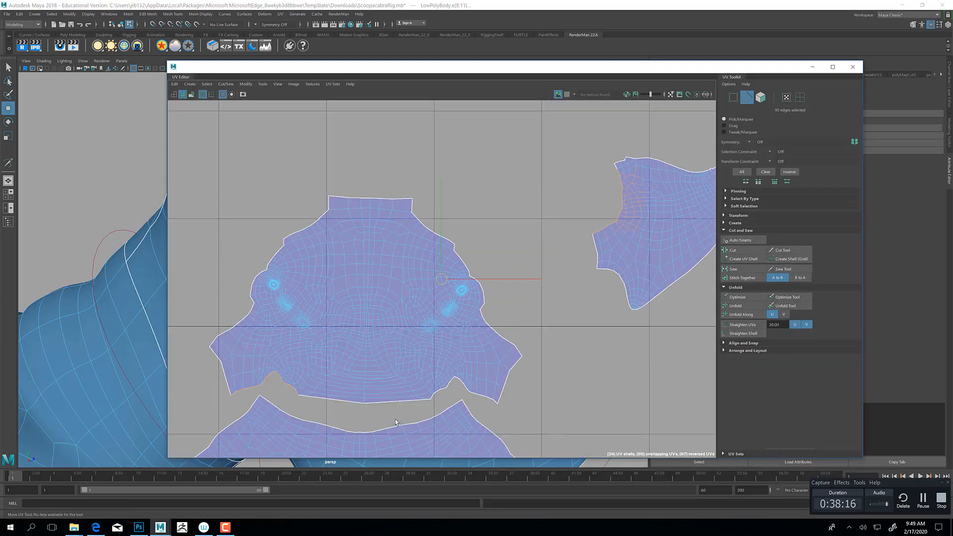
mouse_move(434, 381)
middle_mouse_down("alt")
mouse_move(478, 211)
mouse_move(486, 332)
middle_mouse_up("alt")
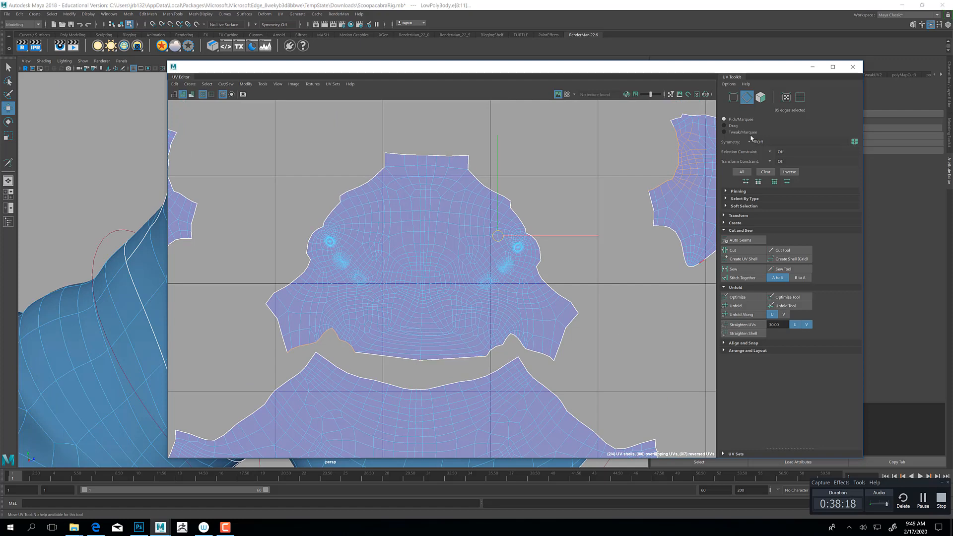
left_click(673, 127, "shift")
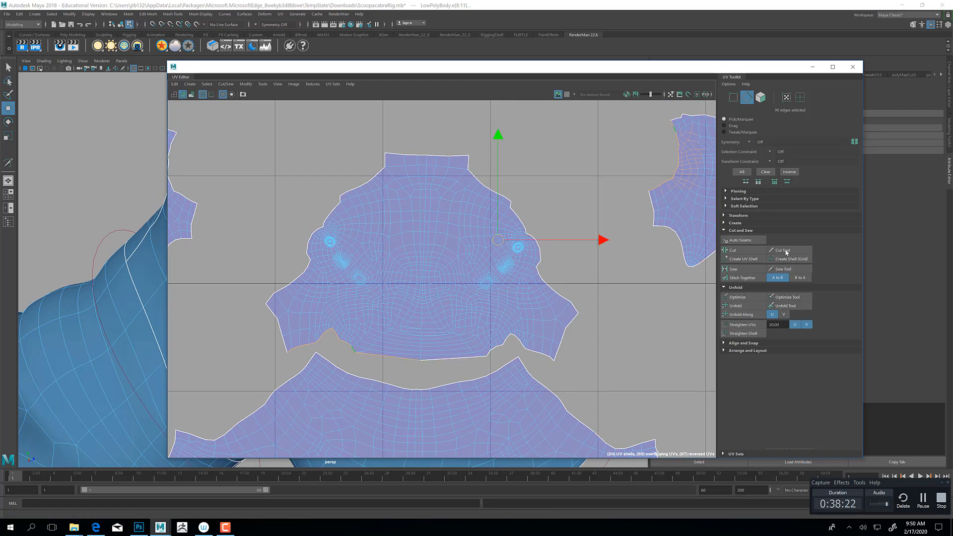
left_click(749, 279)
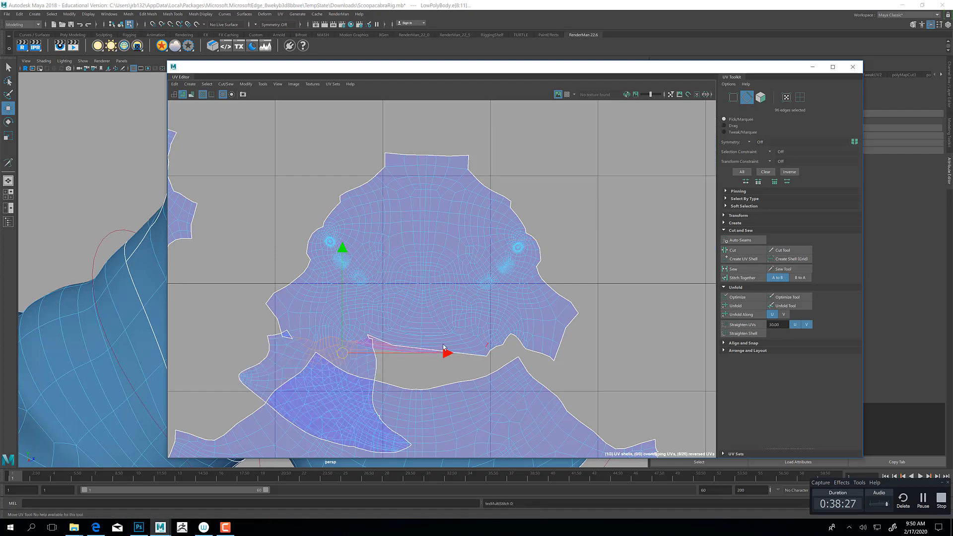
Select the matching inner border edges on the opposite side shell and stitch it to the head shell with A to B.
middle_click_drag(381, 278, 621, 303, "alt")
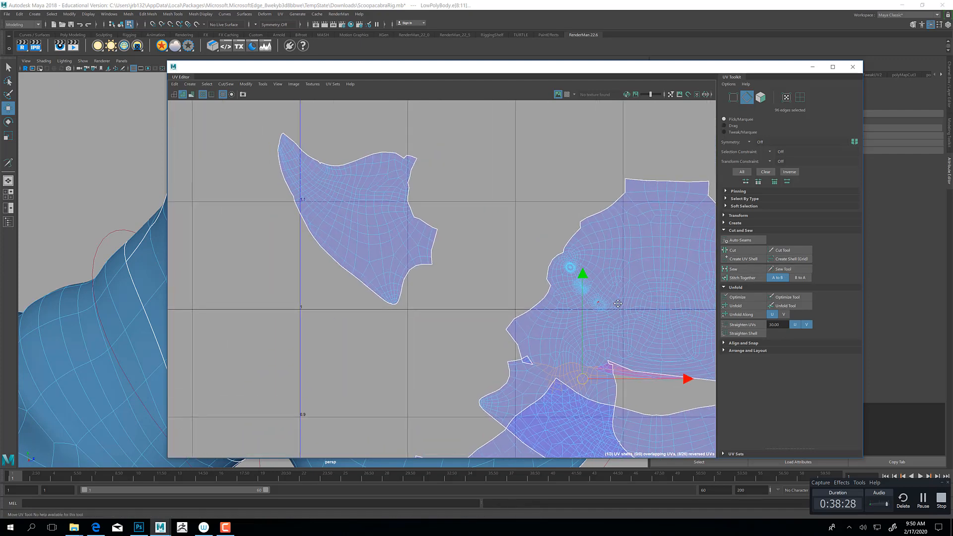
left_click(411, 173)
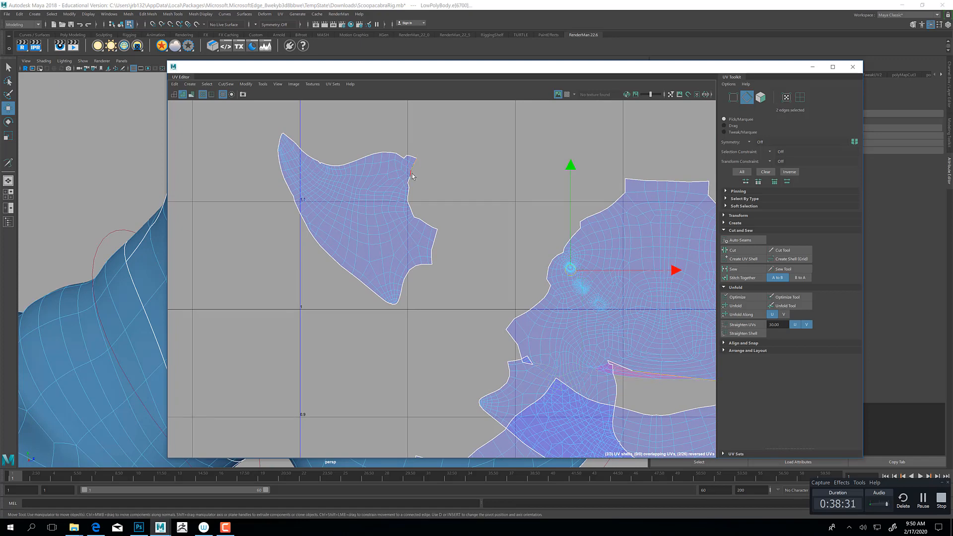
left_click(408, 188, "shift")
left_click(408, 200, "shift")
left_click(405, 207, "shift")
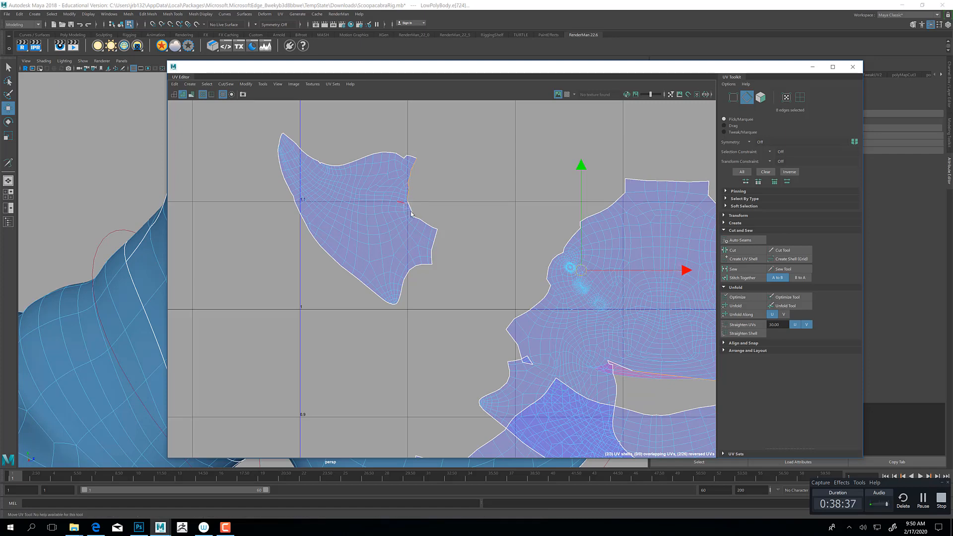
double_click(433, 233, "shift")
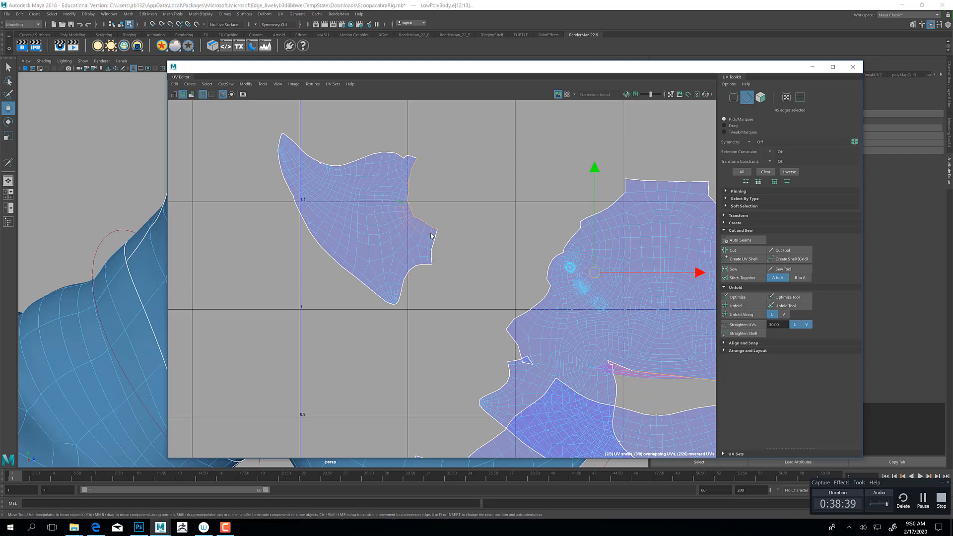
middle_click_drag(478, 239, 248, 152, "alt")
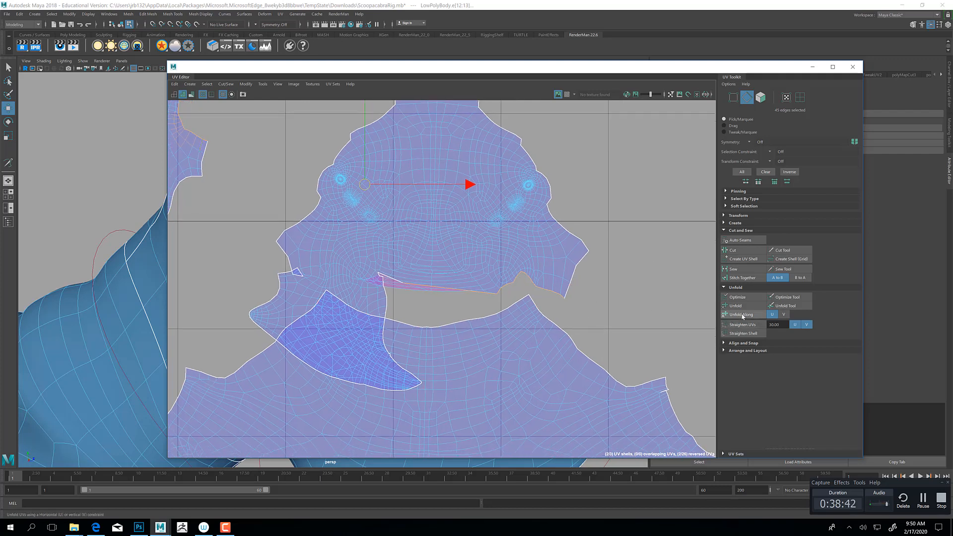
left_click(743, 278)
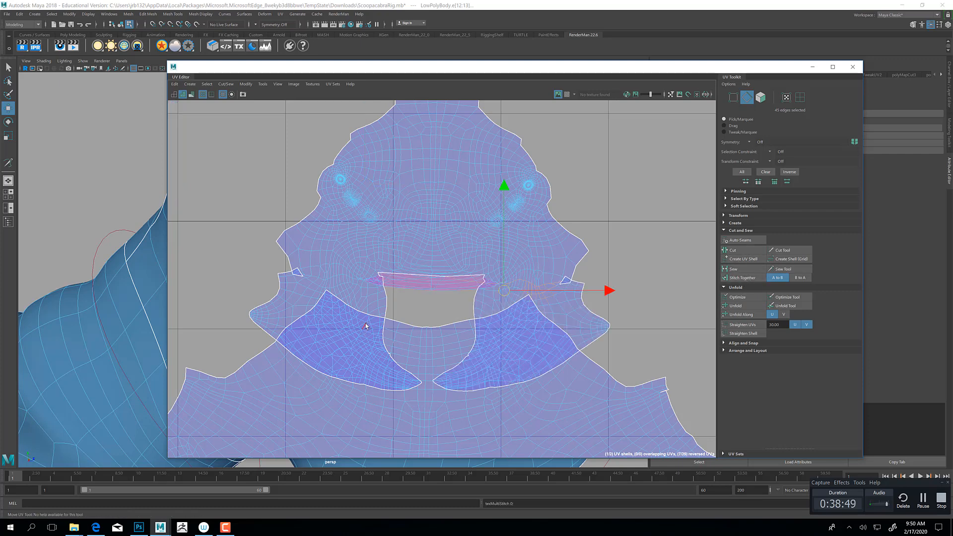
Select all UVs of the combined head shell and unfold them.
middle_click_drag(487, 315, 523, 325, "alt")
right_click_drag(483, 218, 509, 219)
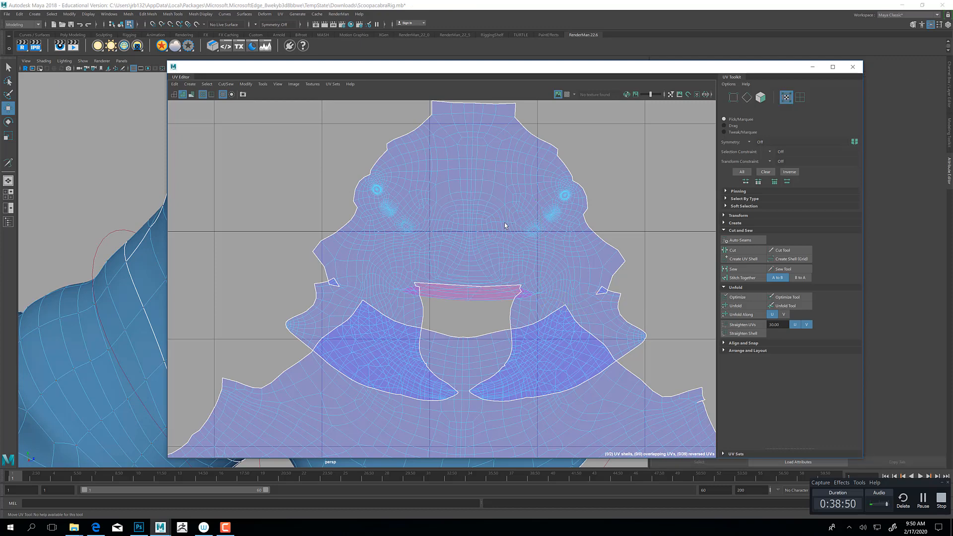
double_click(490, 231)
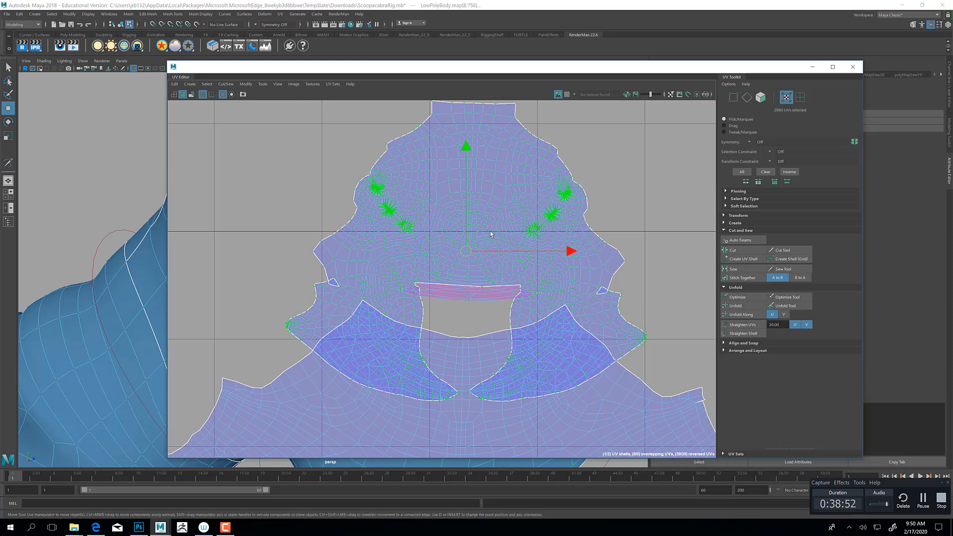
left_click(739, 305)
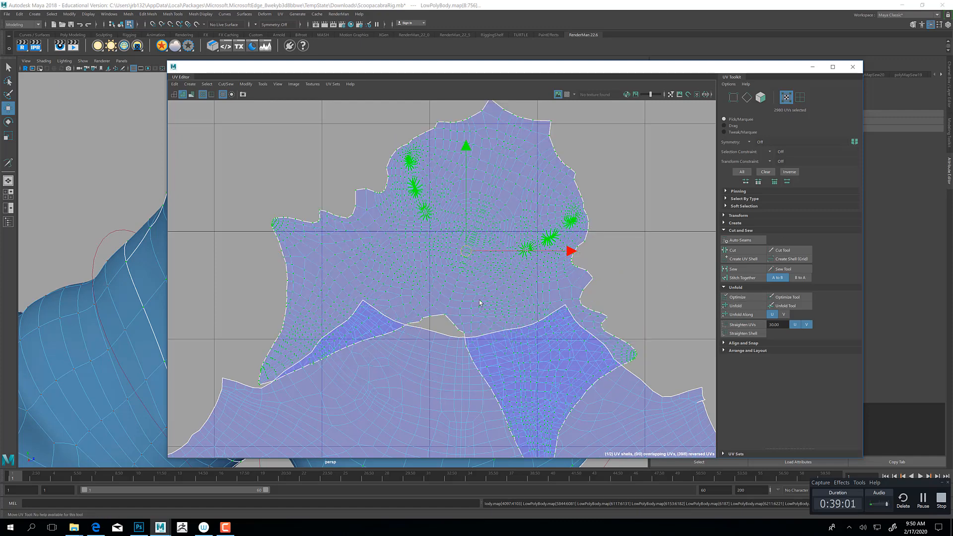
Rotate the unfolded head shell until it is upright with its two pointed flaps upward, and center it just above the body shell's neck border.
right_click_drag(469, 252, 509, 238)
left_click(490, 229)
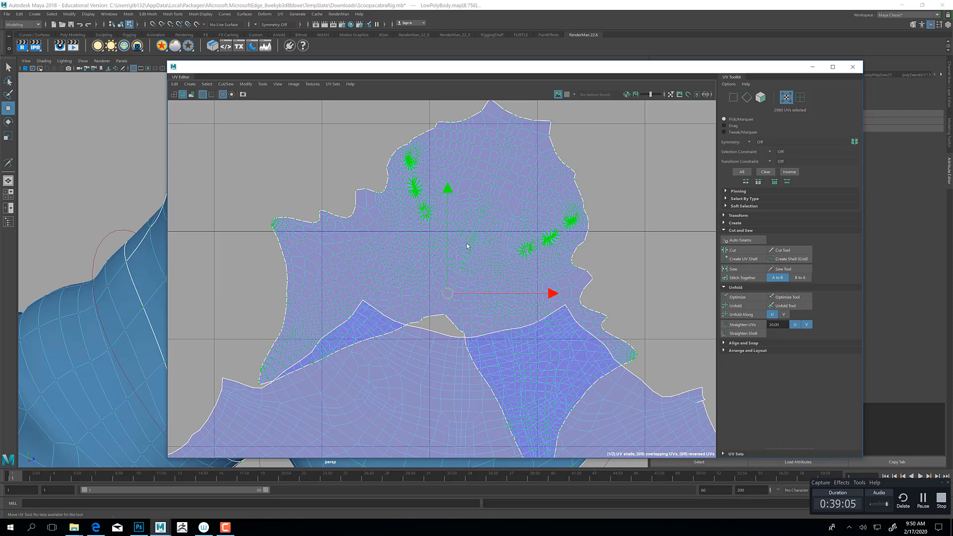
left_click_drag(452, 301, 453, 201)
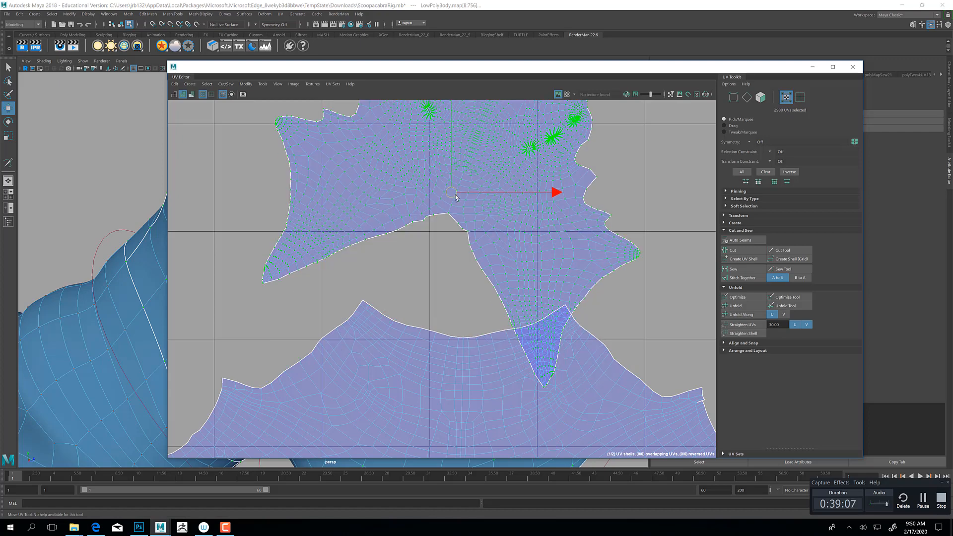
key("e")
middle_click_drag(515, 213, 526, 286, "alt")
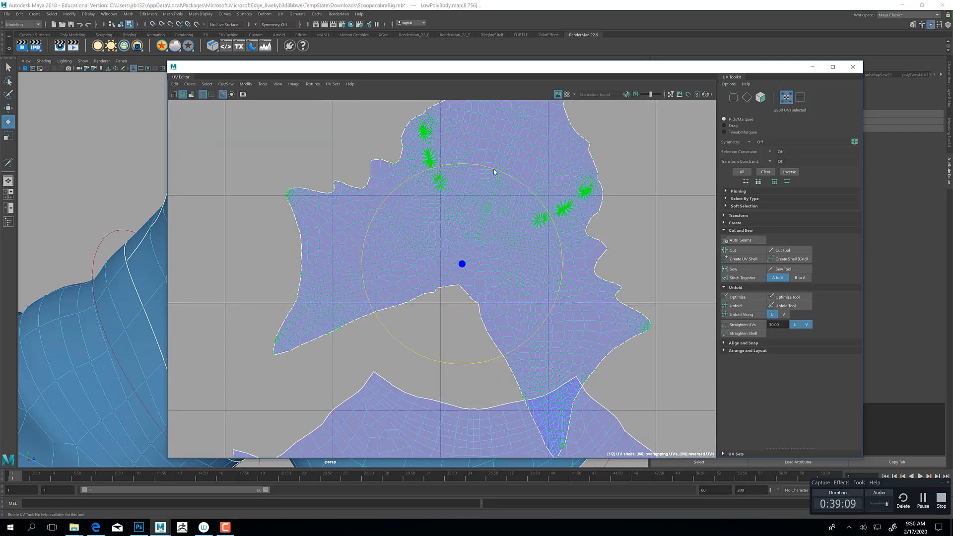
left_click_drag(494, 171, 462, 362)
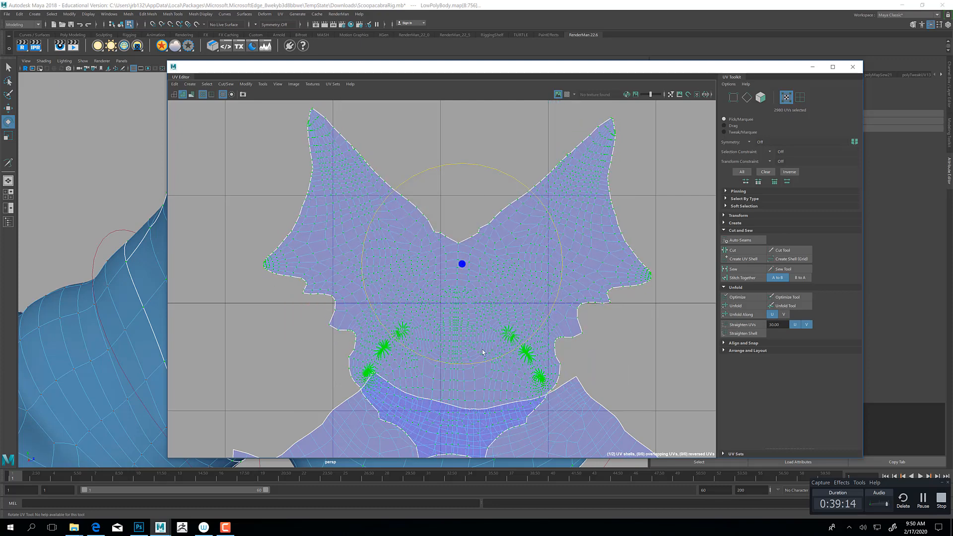
key("w")
left_click_drag(459, 266, 483, 201)
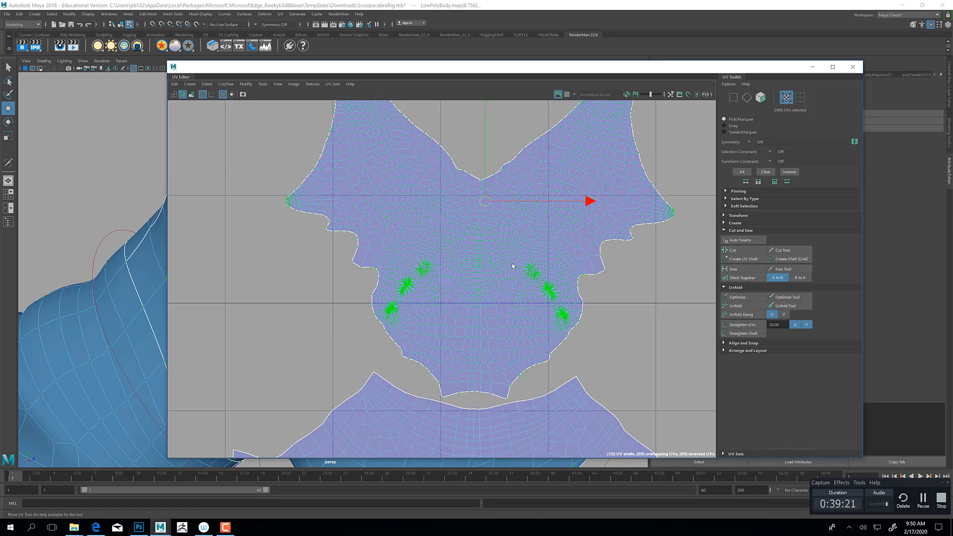
scroll(511, 263, "down", 4)
left_click(618, 299)
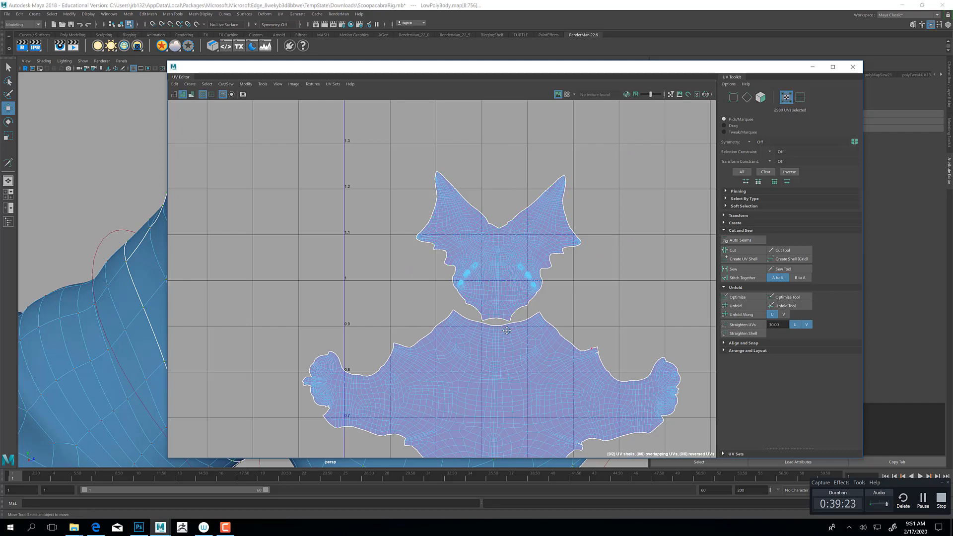
Turn on the checker map and inspect its pattern on the creature's head in the 3D view.
middle_click_drag(522, 401, 457, 283, "alt")
scroll(457, 283, "down", 5)
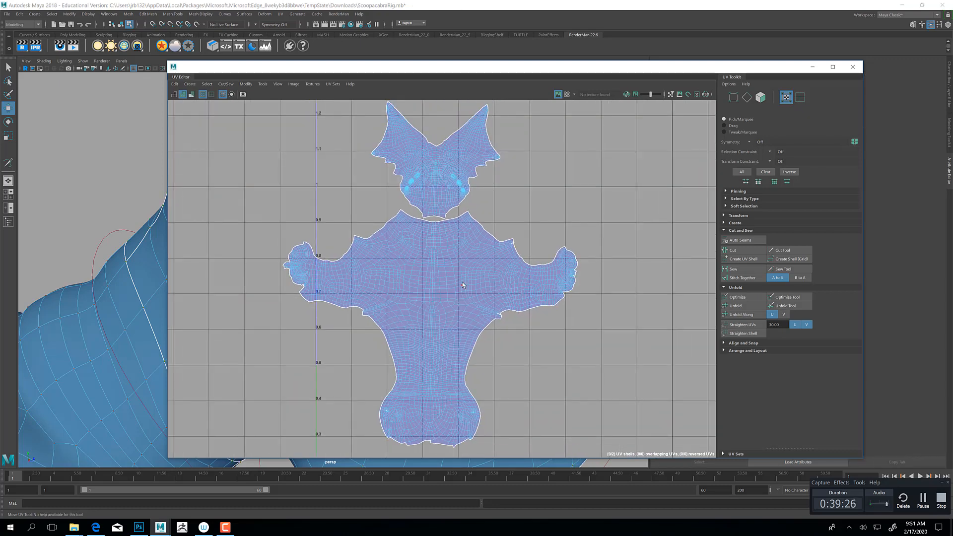
left_click(813, 67)
left_click_drag(212, 293, 212, 386, "alt")
left_click_drag(185, 317, 268, 297, "alt")
left_click(35, 514)
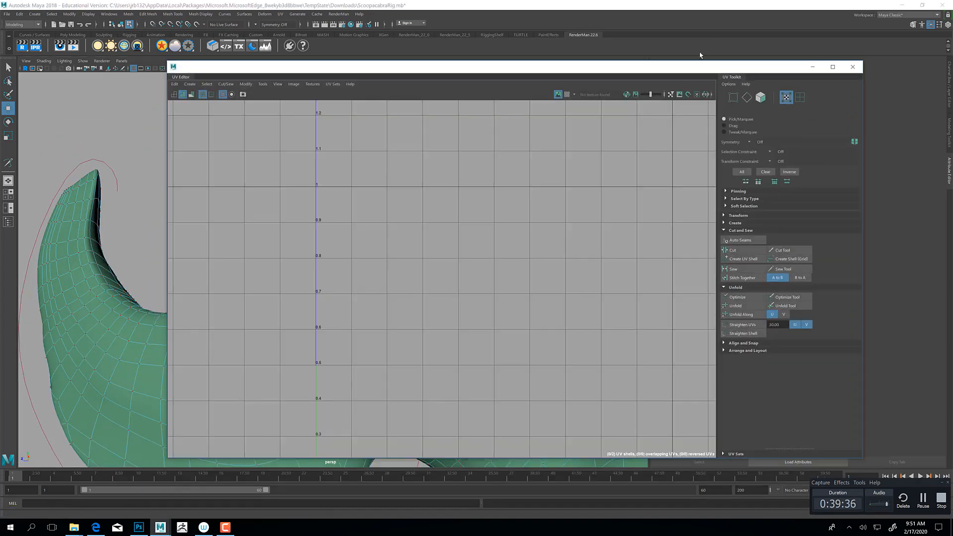
left_click(567, 95)
left_click(812, 66)
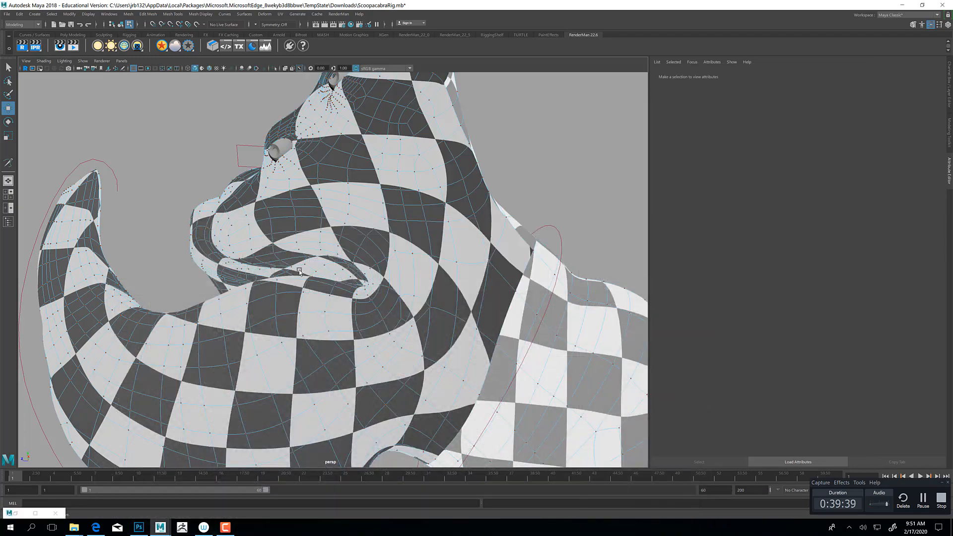
Examine the checker pattern for stretching and seams across the creature's face, the top of its head and the underside of its jaw.
left_click_drag(298, 278, 244, 241, "alt")
left_click_drag(356, 267, 189, 325, "alt")
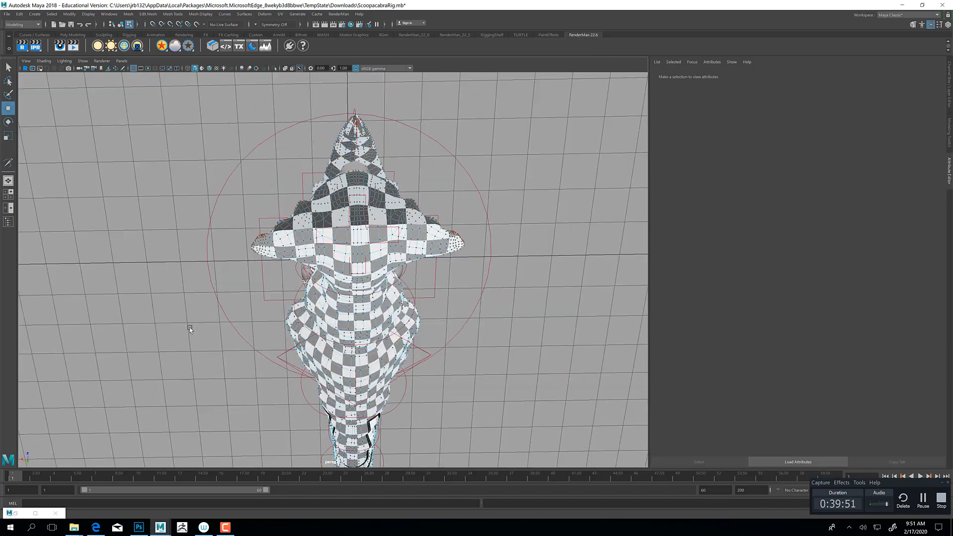
right_click_drag(189, 325, 605, 256, "alt")
left_click_drag(498, 185, 503, 223, "alt")
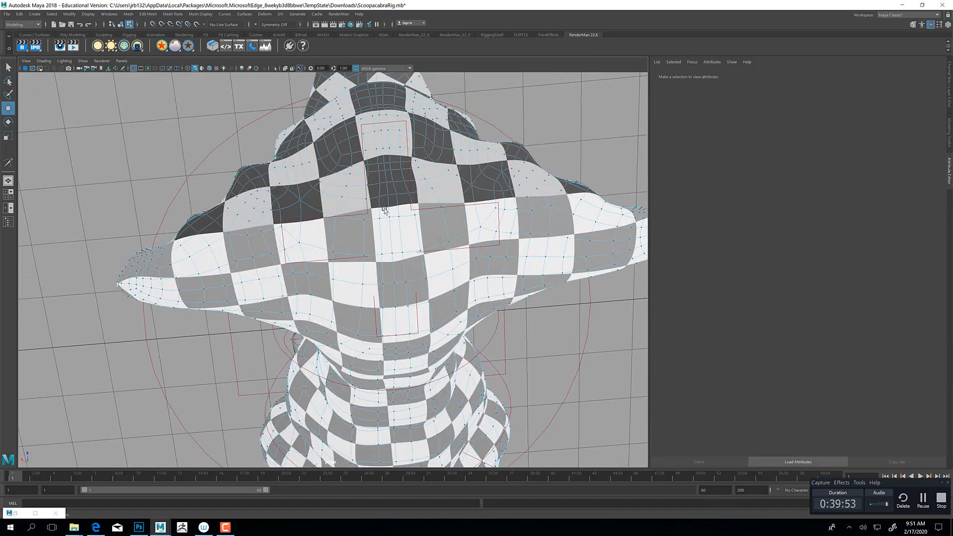
left_click_drag(385, 211, 417, 92, "alt")
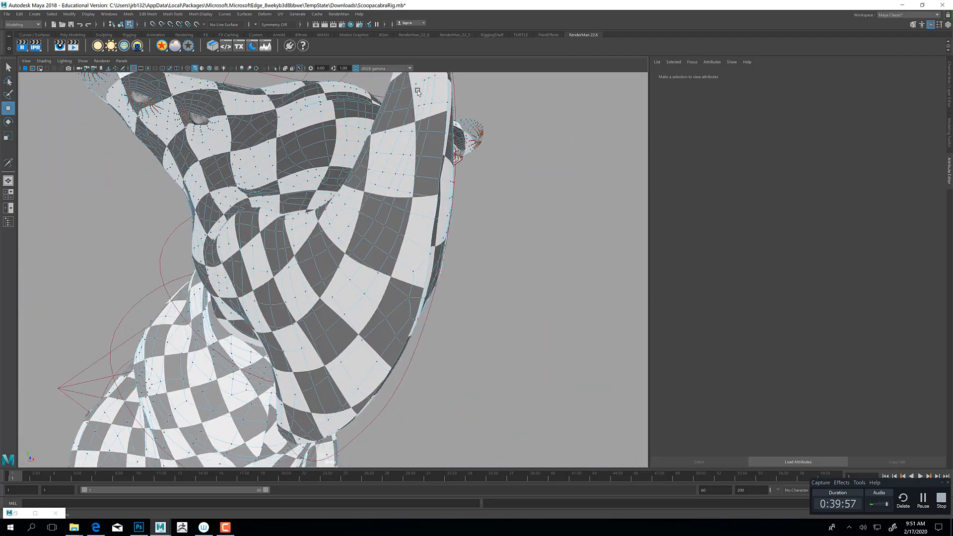
left_click_drag(366, 386, 348, 354, "alt")
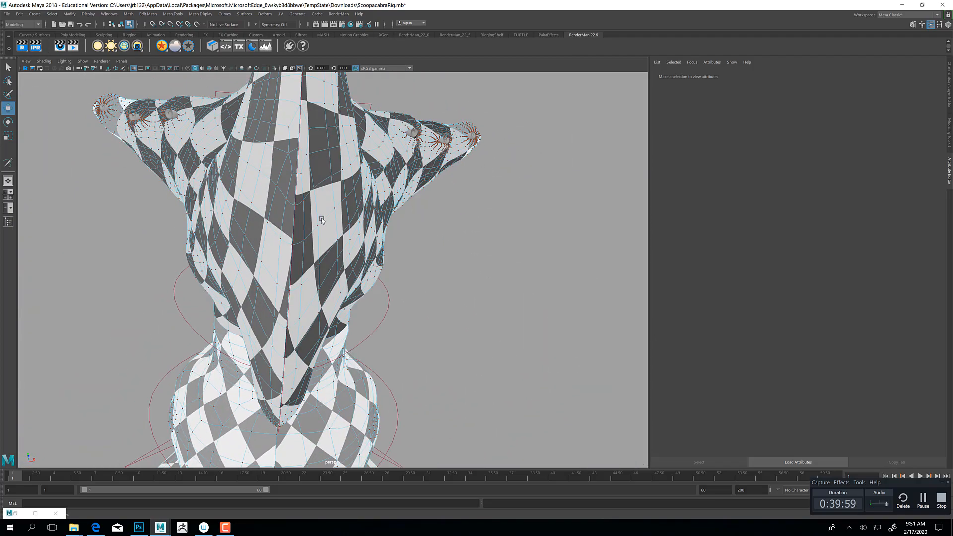
left_click_drag(321, 220, 396, 249, "alt")
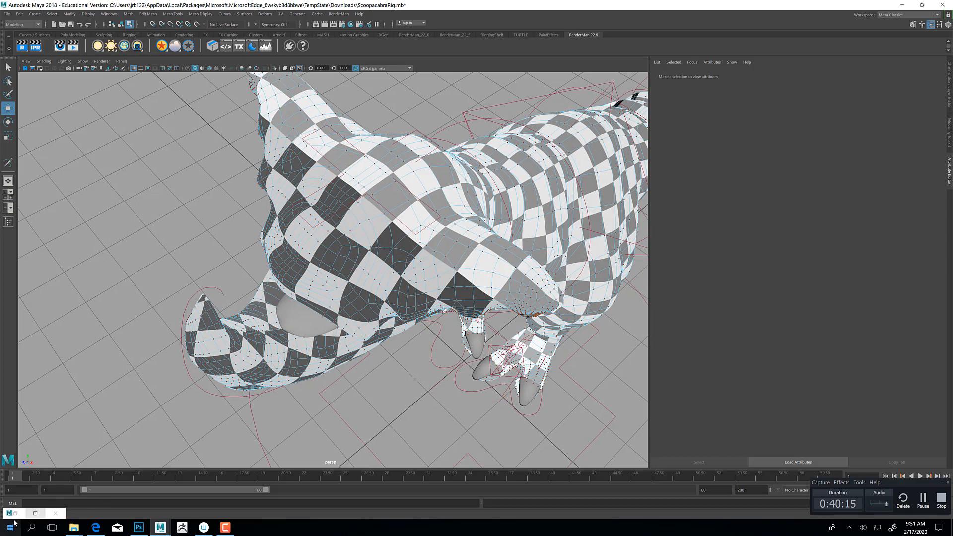
Reopen the UV Editor, select the whole body shell and move it into the lower right of the 1001 tile.
left_click(35, 513)
scroll(531, 295, "down", 3)
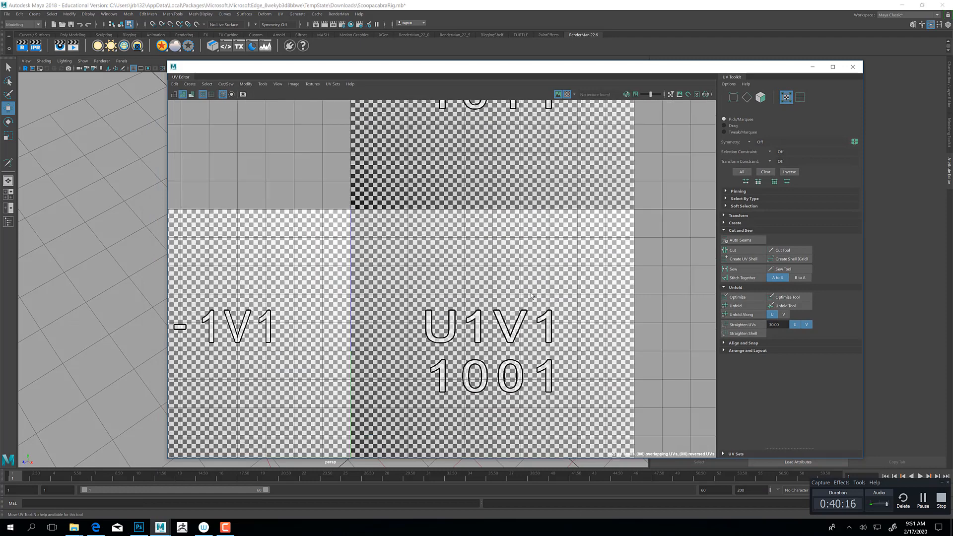
middle_click_drag(471, 289, 476, 253, "alt")
scroll(476, 254, "up", 2)
right_click(437, 239)
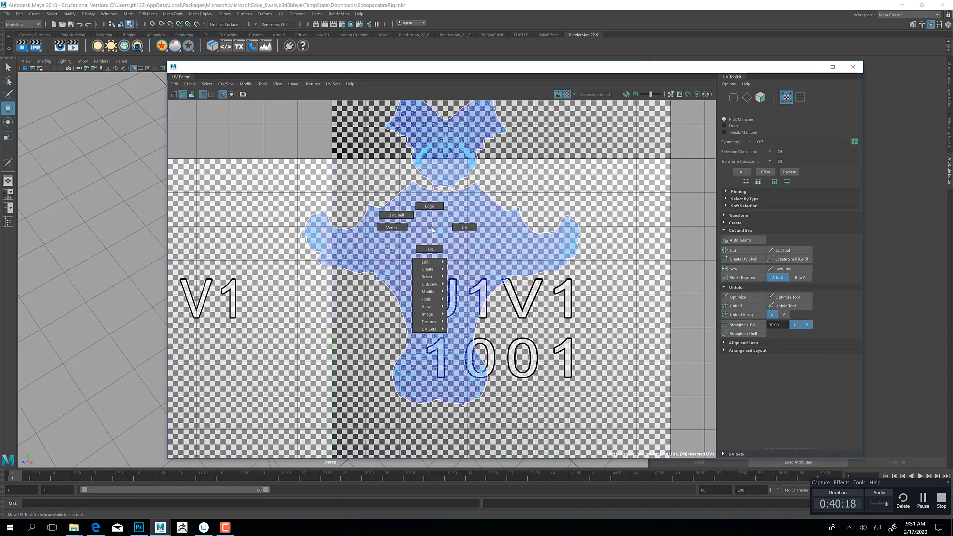
left_click(436, 242)
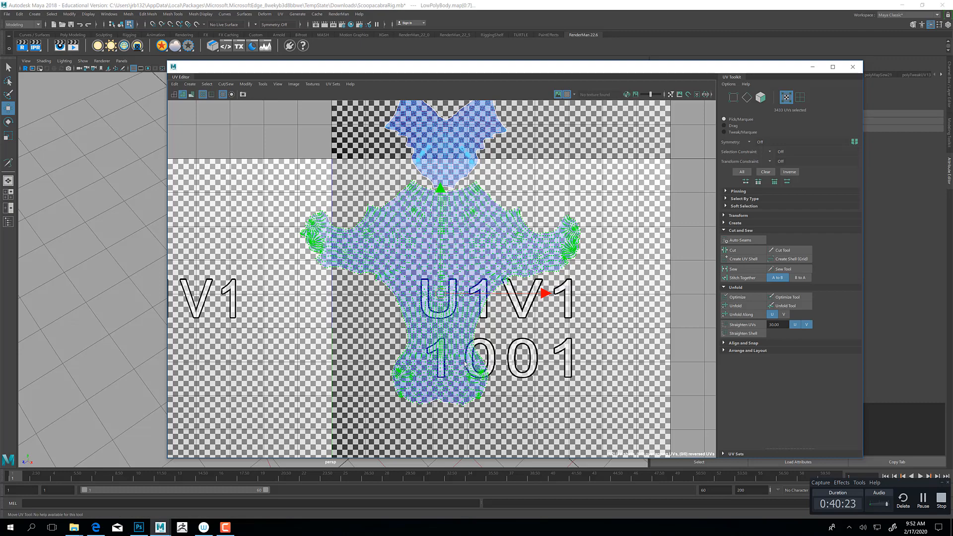
left_click_drag(441, 294, 470, 372)
middle_click_drag(503, 377, 508, 297, "alt")
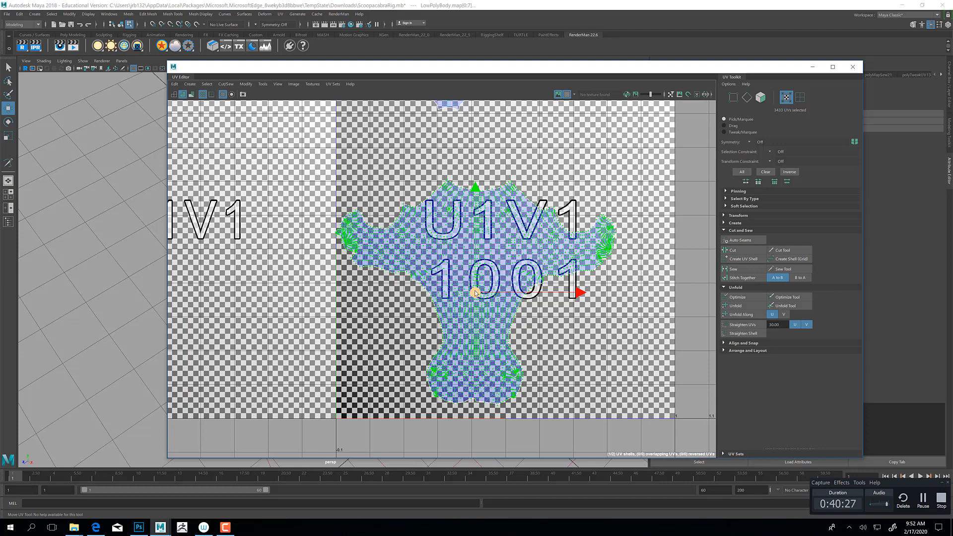
left_click_drag(475, 293, 529, 304)
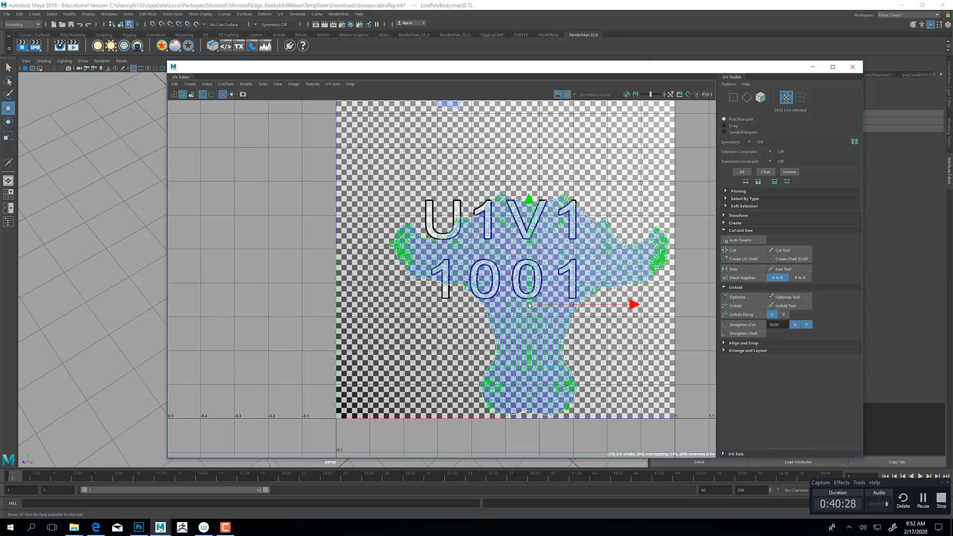
Move the head shell inside the 1001 tile to the upper left of the body shell and scale it up slightly.
middle_click_drag(506, 243, 507, 312, "alt")
left_click(465, 144)
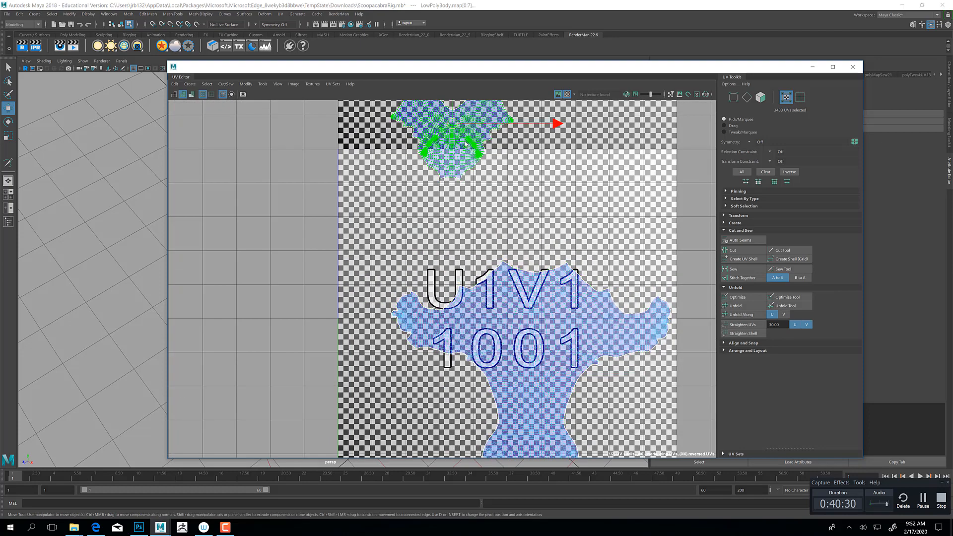
left_click_drag(451, 125, 432, 230)
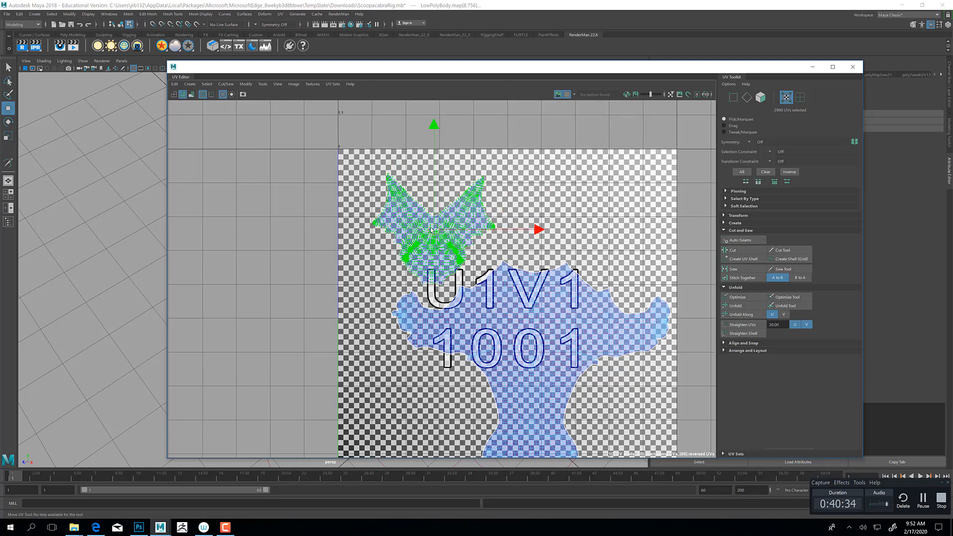
key("r")
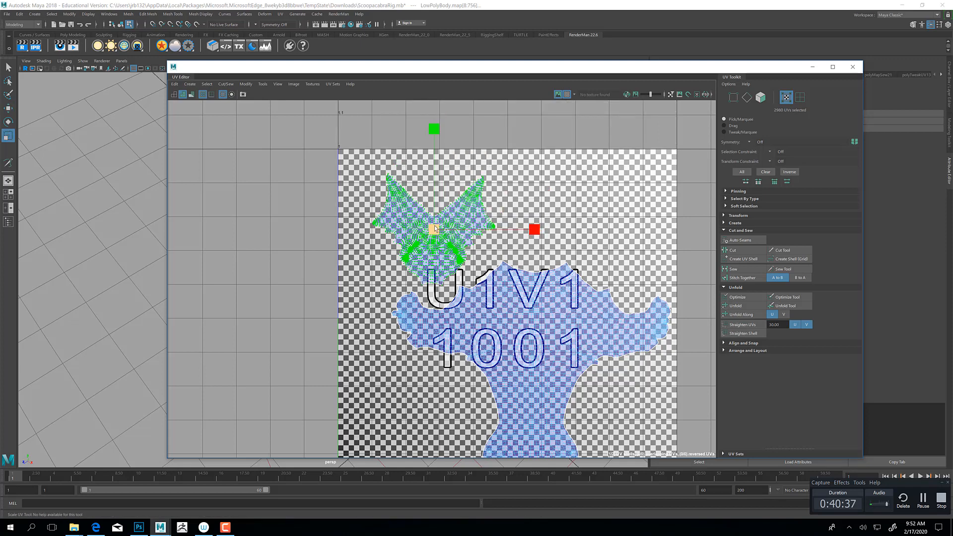
mouse_move(439, 230)
left_mouse_down()
mouse_move(451, 242)
mouse_move(434, 225)
left_mouse_up()
key("w")
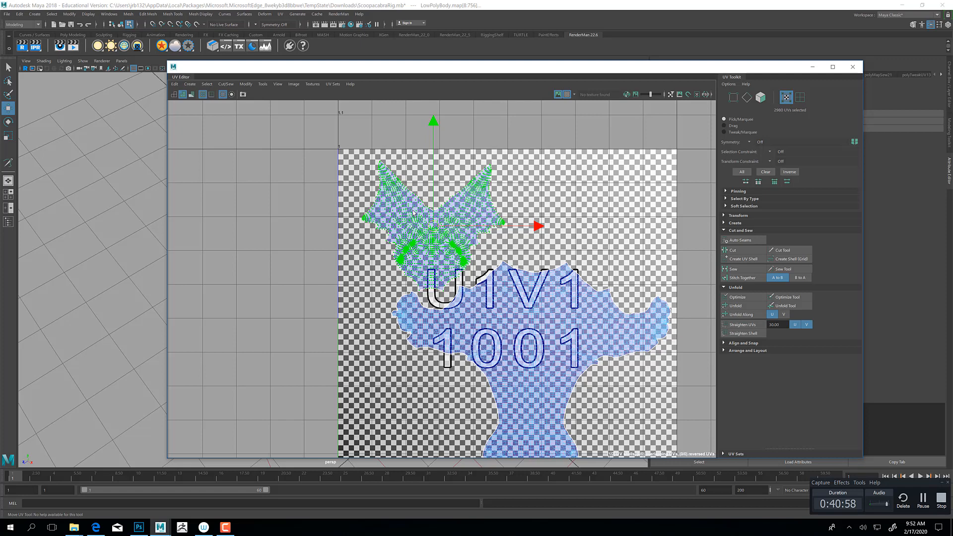
middle_click_drag(462, 208, 466, 216, "alt")
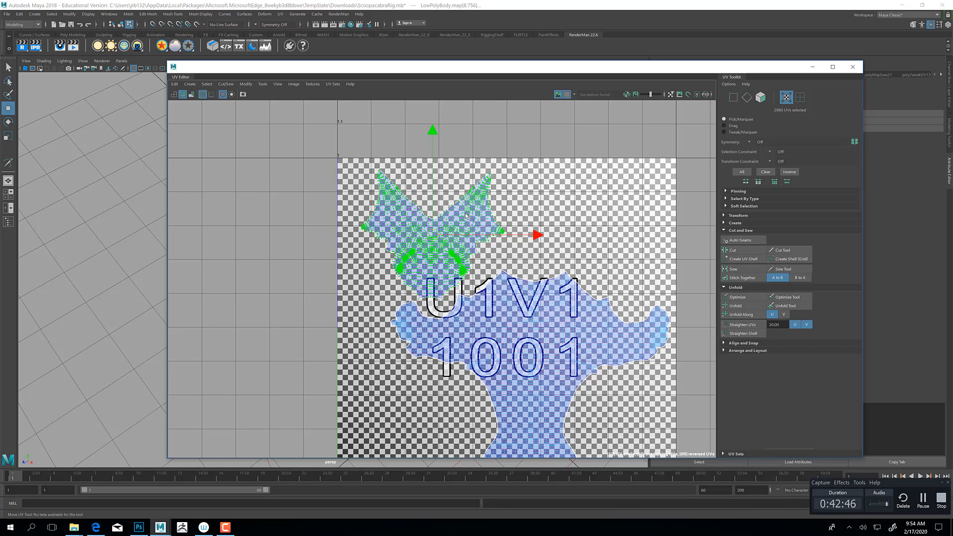
Switch to ZBrush, close its Home Page and LightBox, and double the document size.
left_click(183, 528)
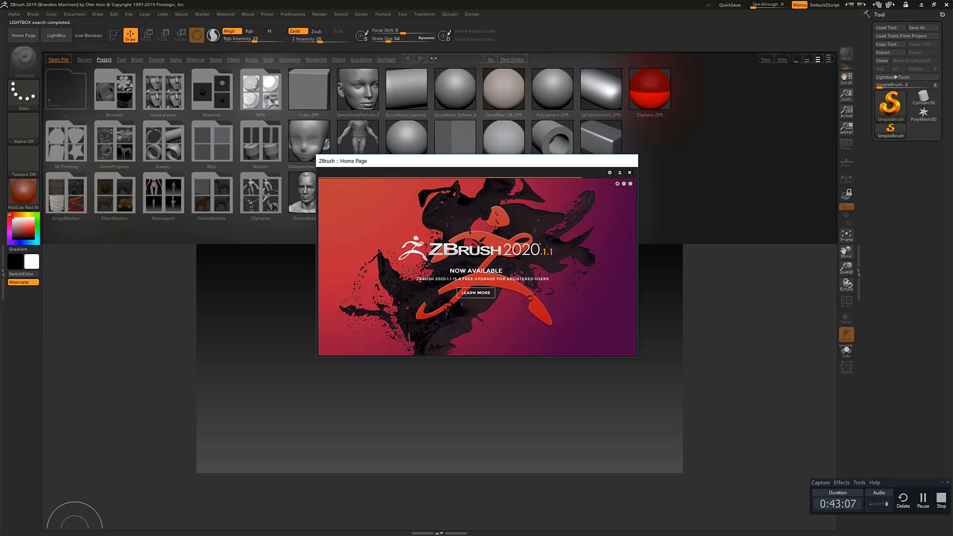
left_click(629, 174)
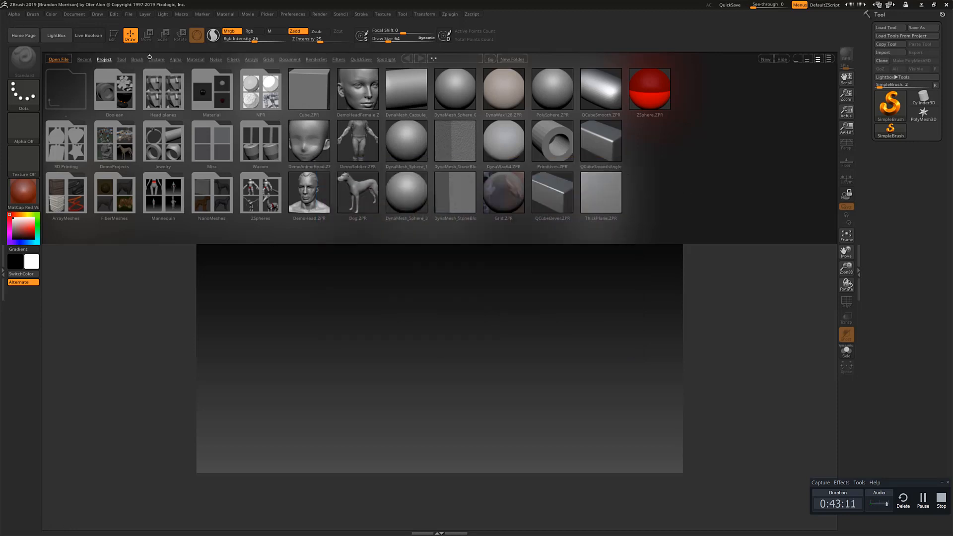
left_click(63, 41)
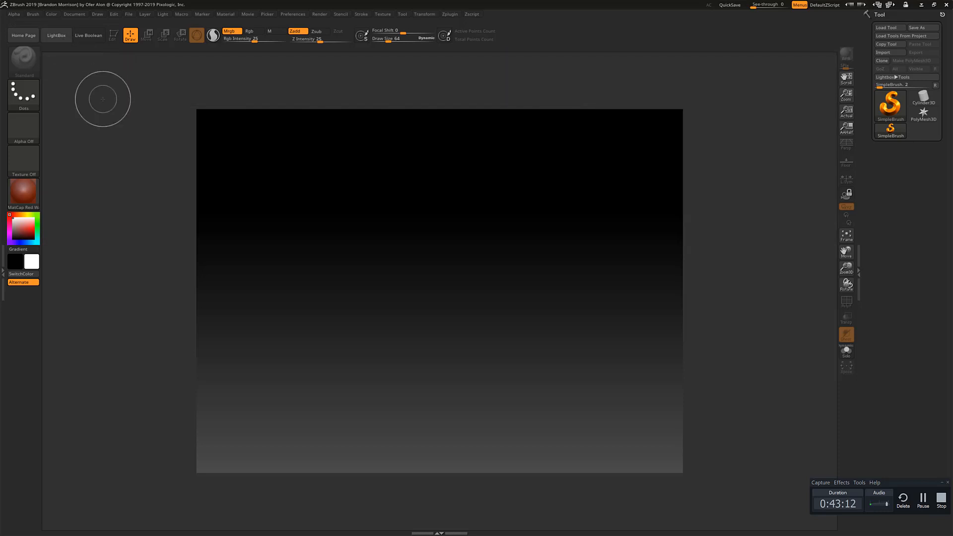
left_click(77, 15)
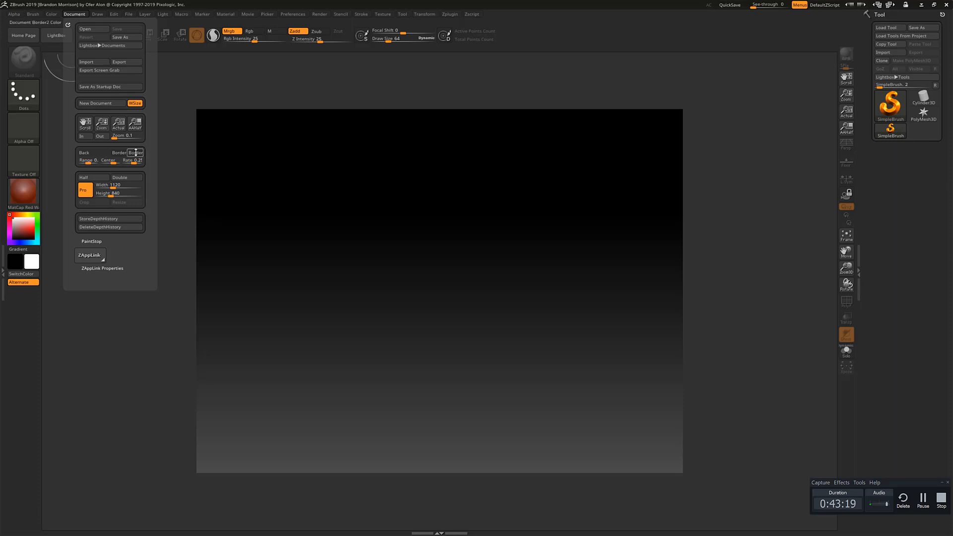
left_click(136, 179)
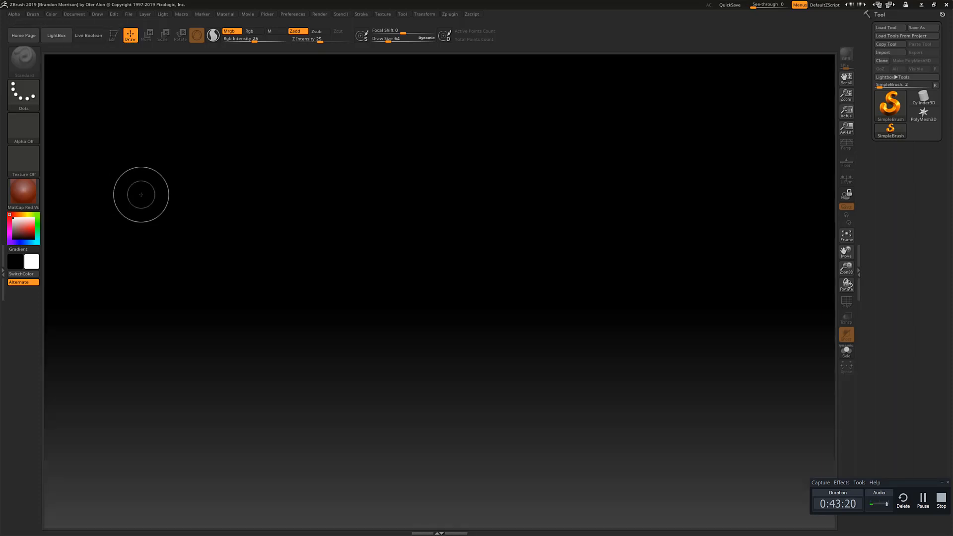
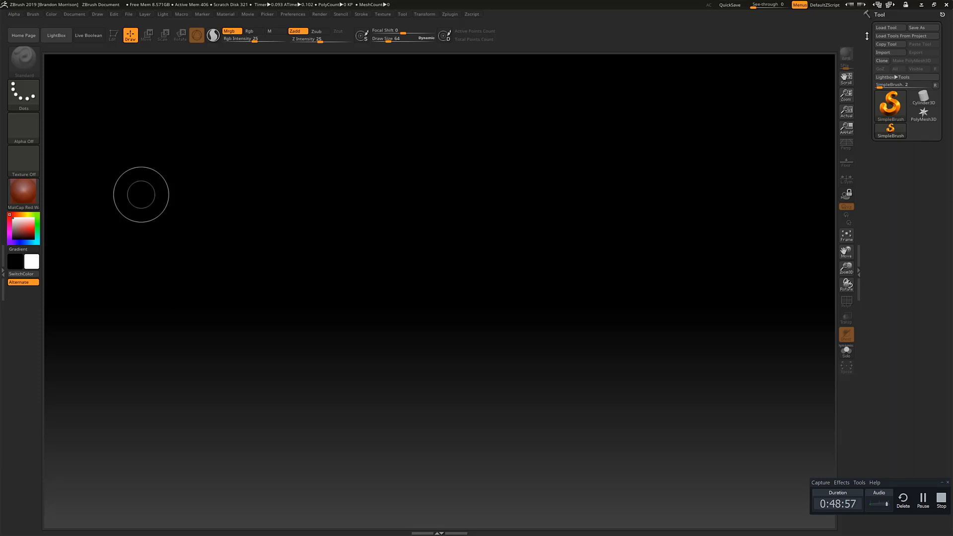
Return to Maya, minimize the UV Editor and switch the LowPolyBody mesh from UV selection to object selection.
left_click(921, 4)
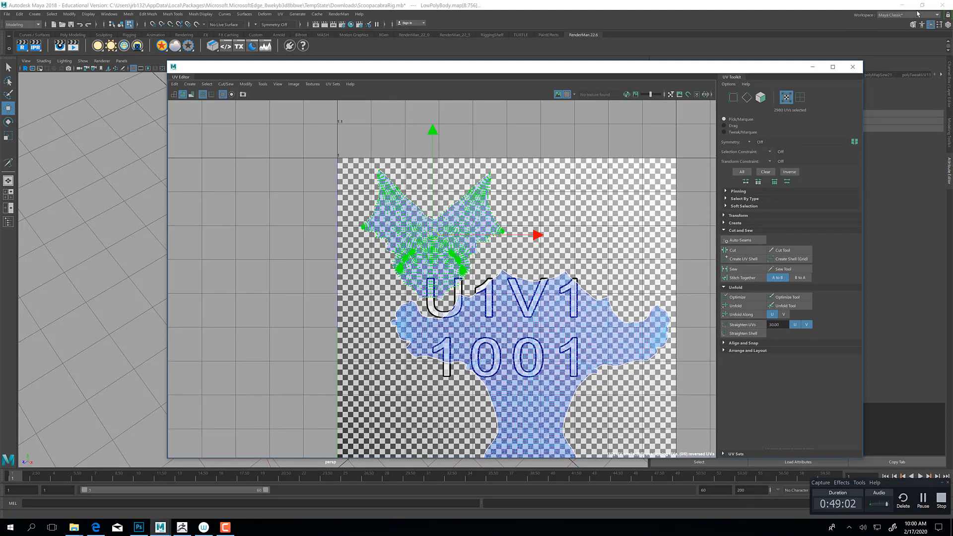
left_click(811, 67)
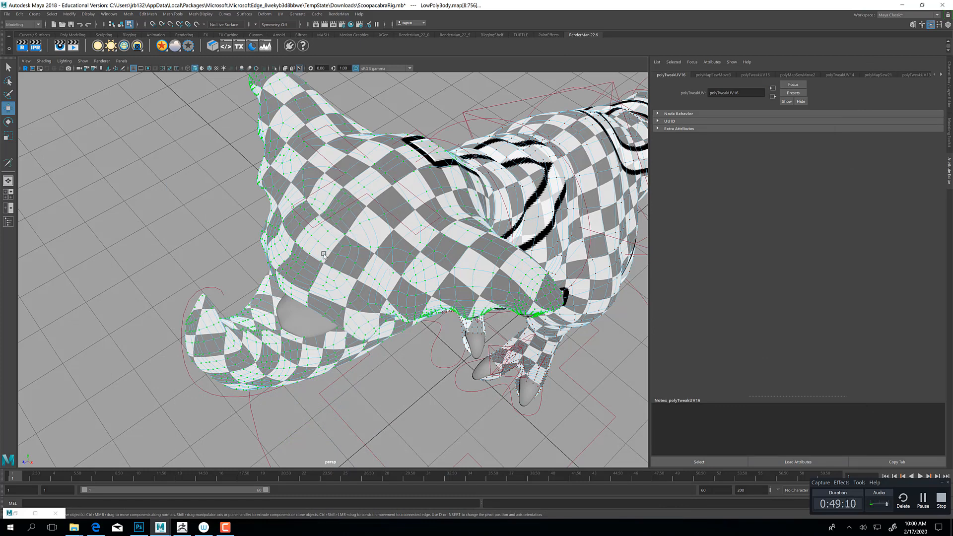
right_click_drag(311, 251, 341, 239)
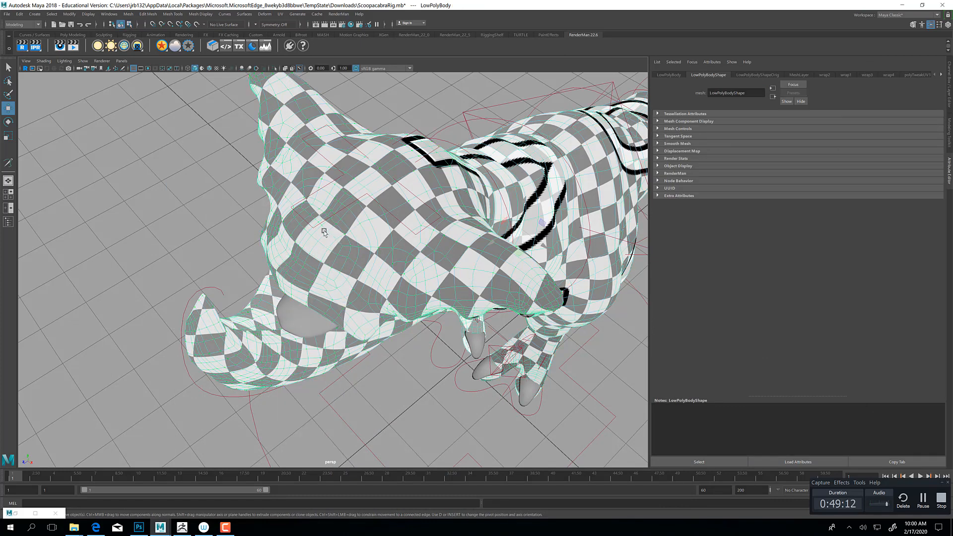
left_click(6, 14)
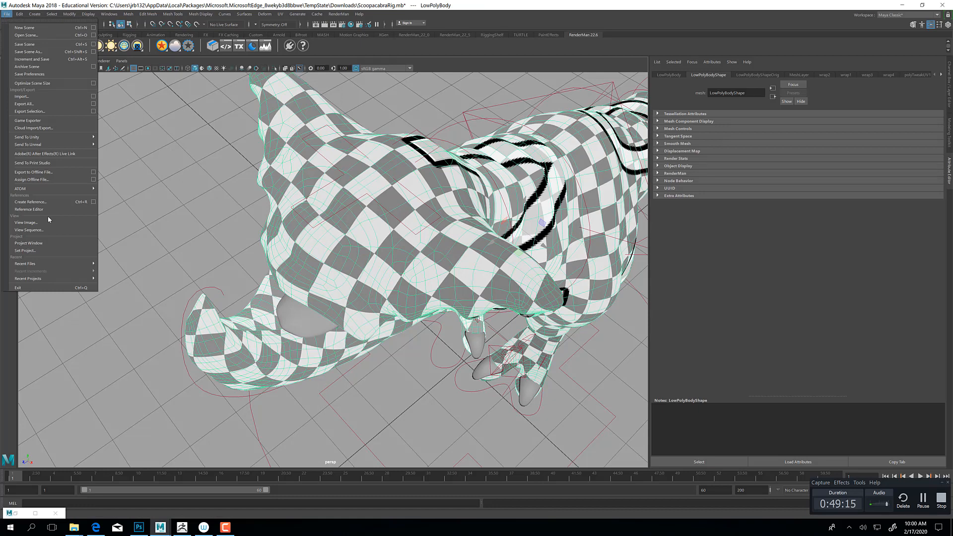
left_click(53, 113)
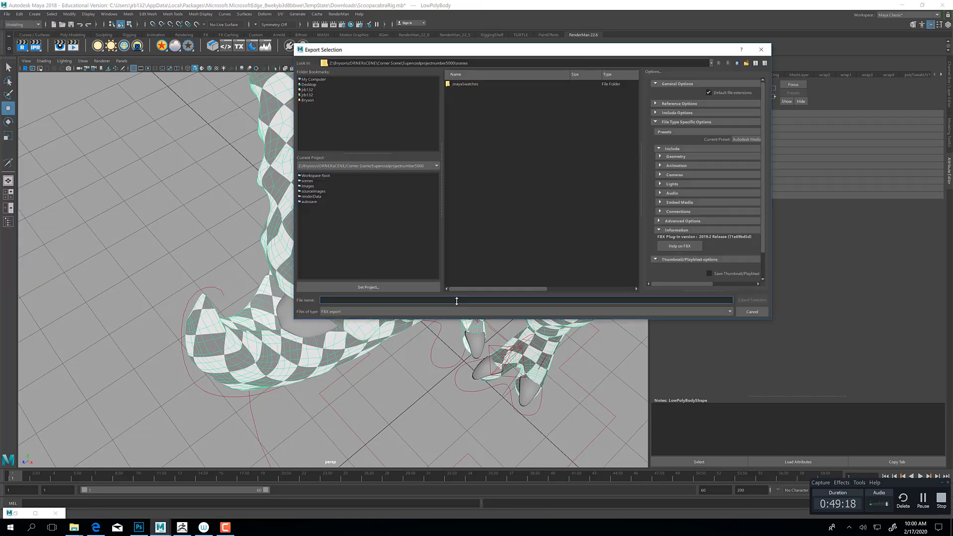
left_click(439, 311)
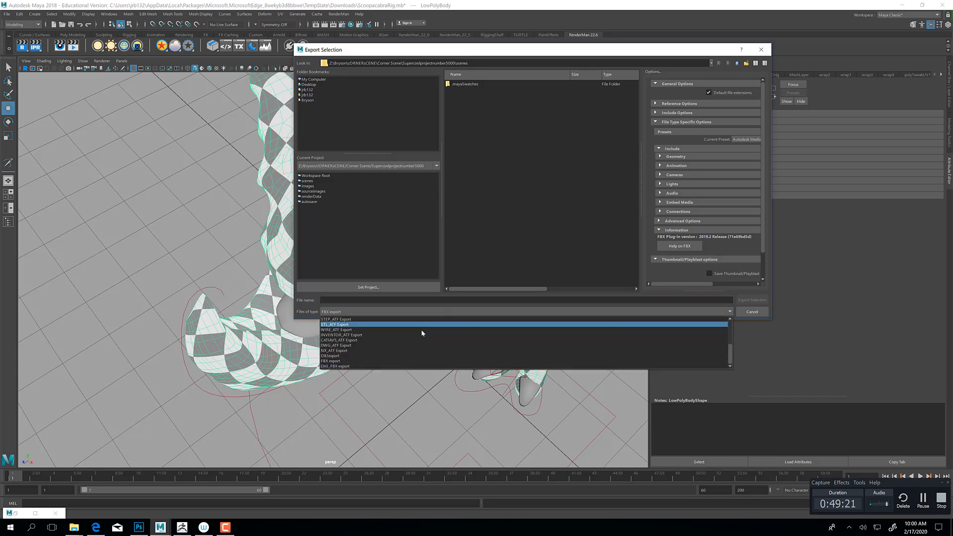
left_click(371, 355)
left_click(379, 300)
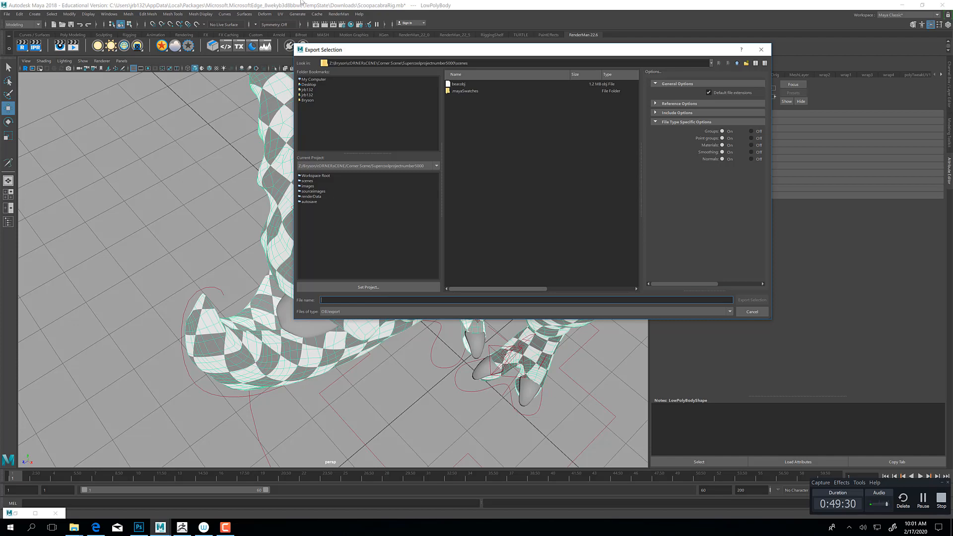
left_click(752, 311)
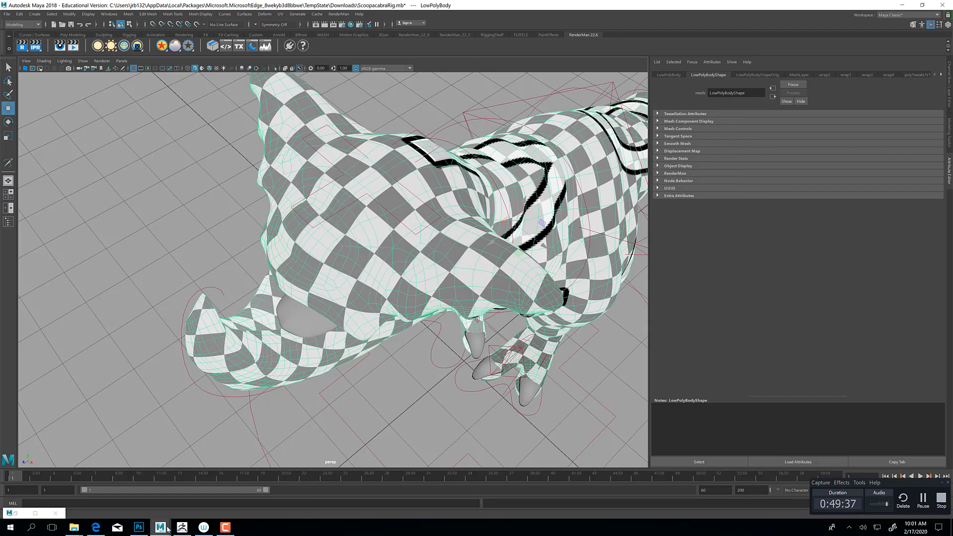
left_click(181, 527)
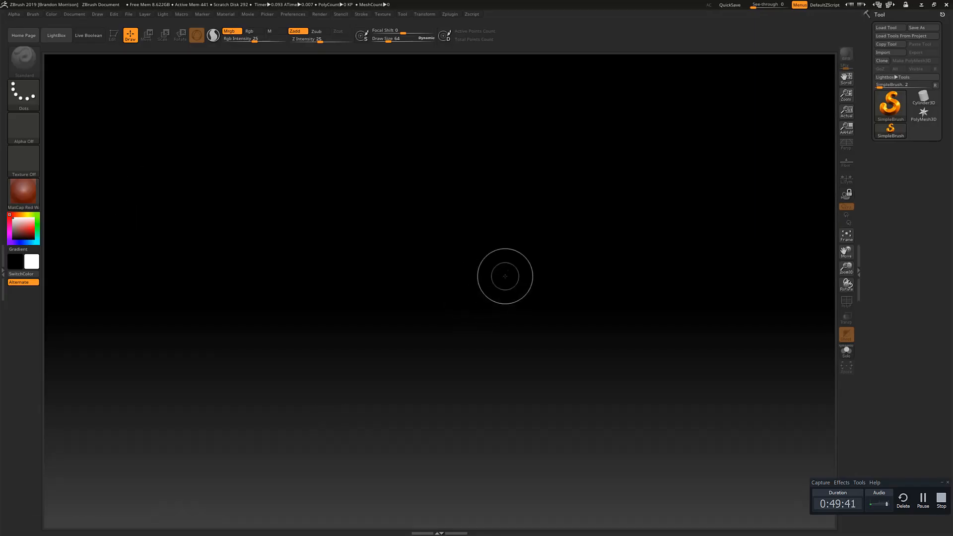
left_click(885, 25)
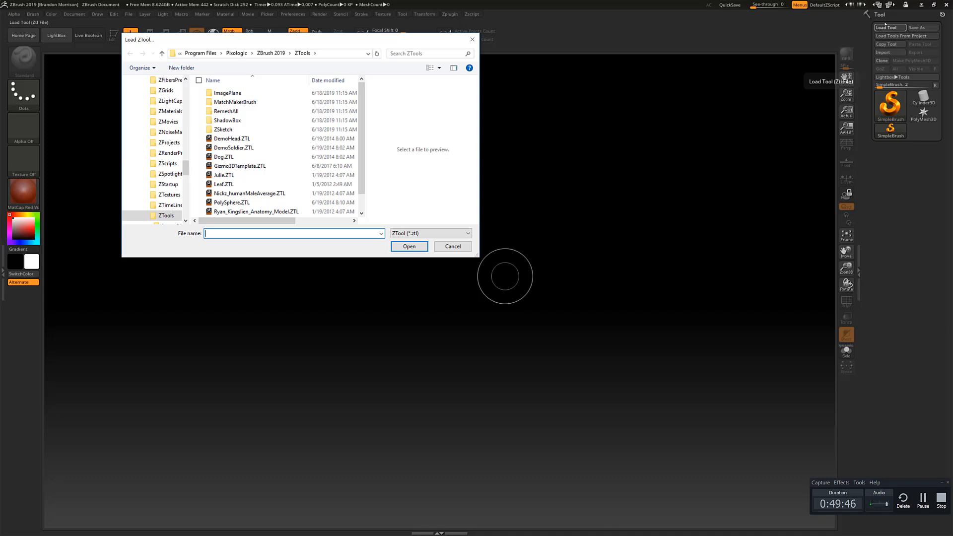
left_click_drag(187, 168, 185, 88)
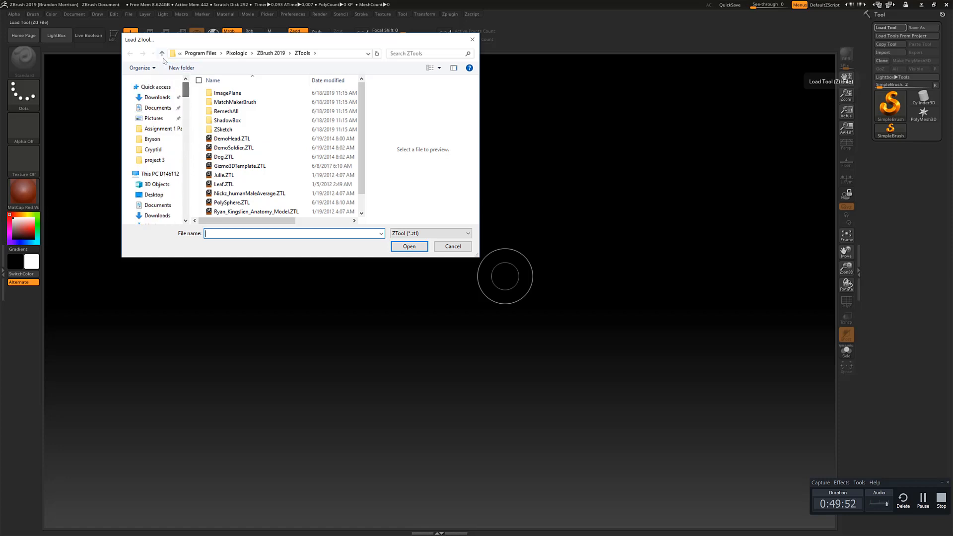
left_click(146, 139)
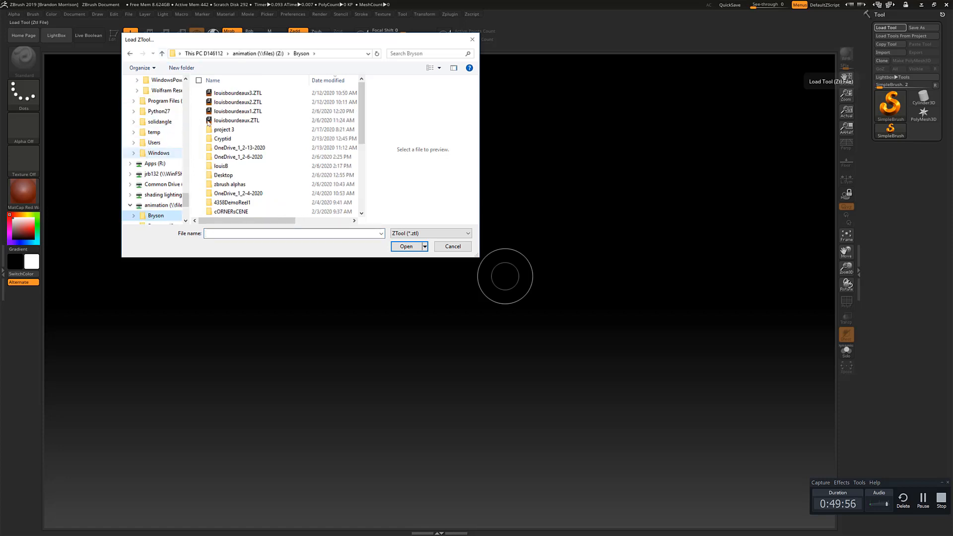
left_click(241, 94)
left_click(407, 246)
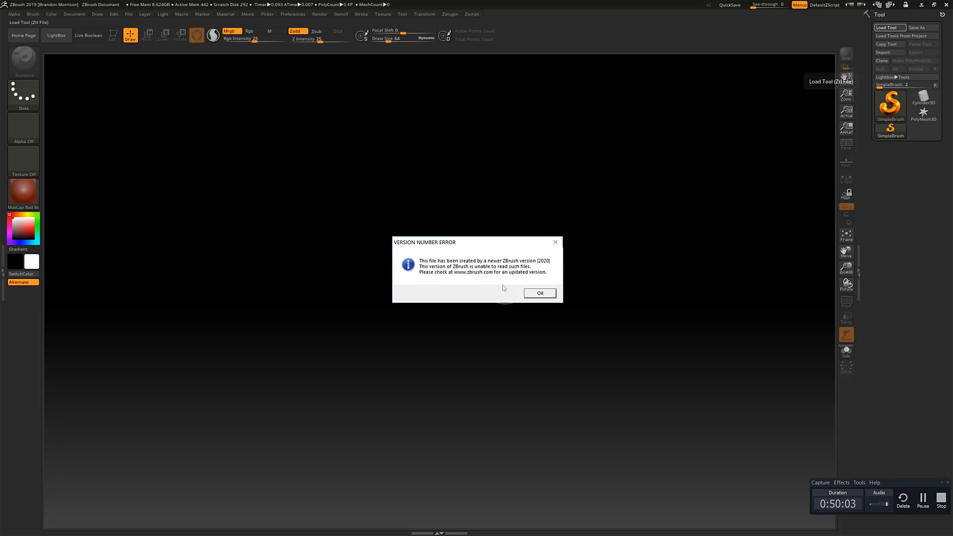
left_click(537, 297)
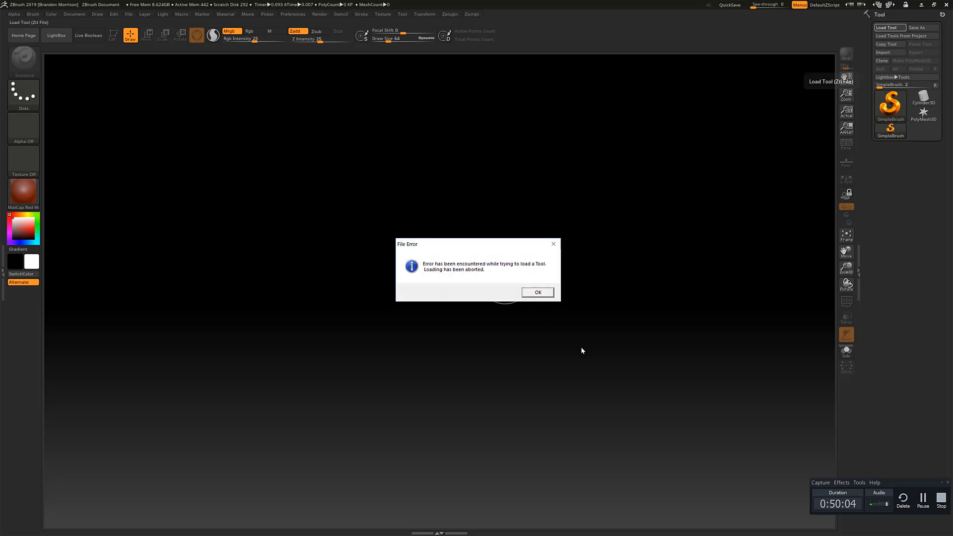
Dismiss the tool loading error and close ZBrush 2019 without saving the project.
left_click(525, 292)
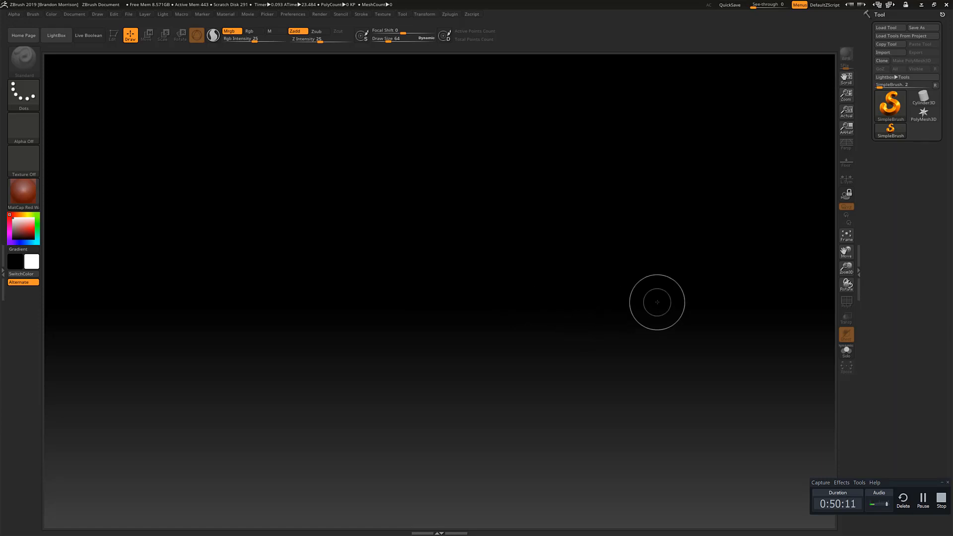
left_click(946, 4)
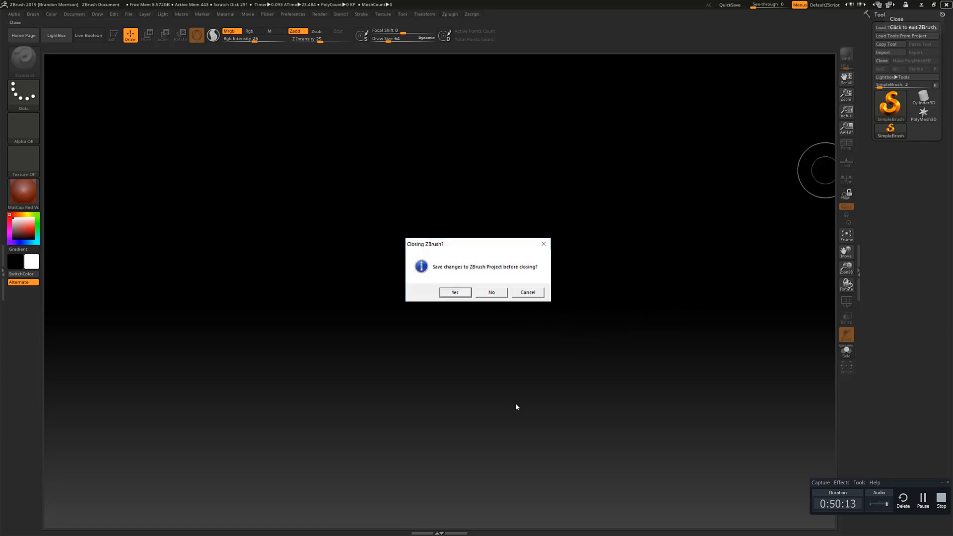
left_click(491, 292)
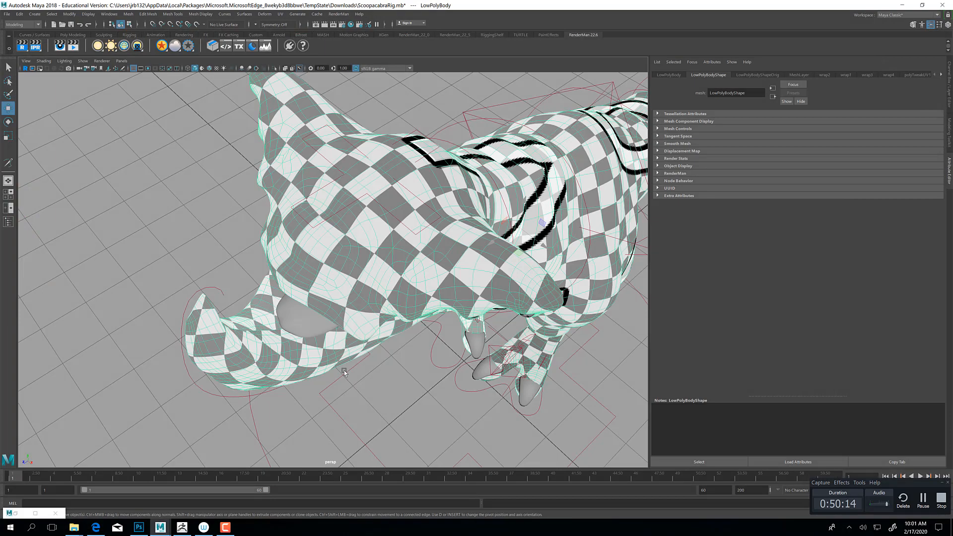
left_click(72, 528)
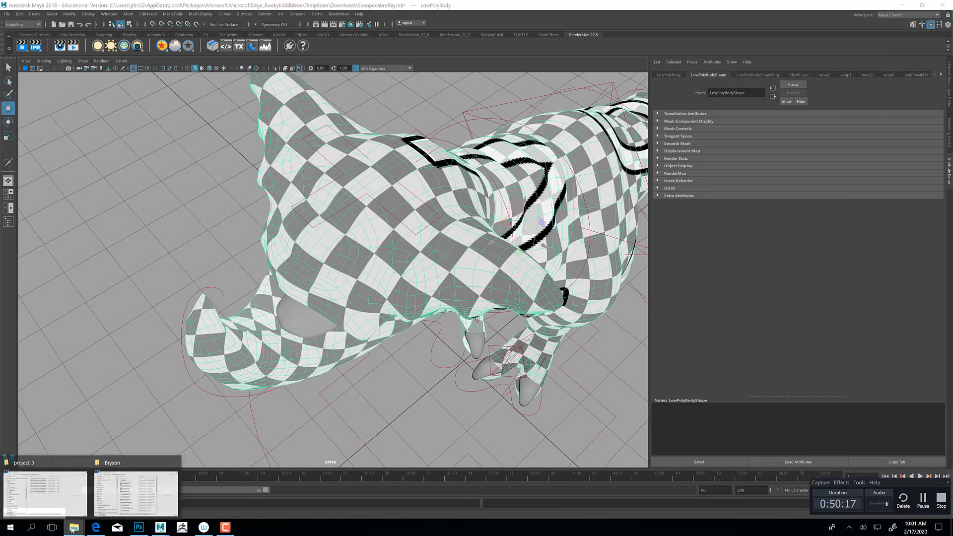
left_click(121, 496)
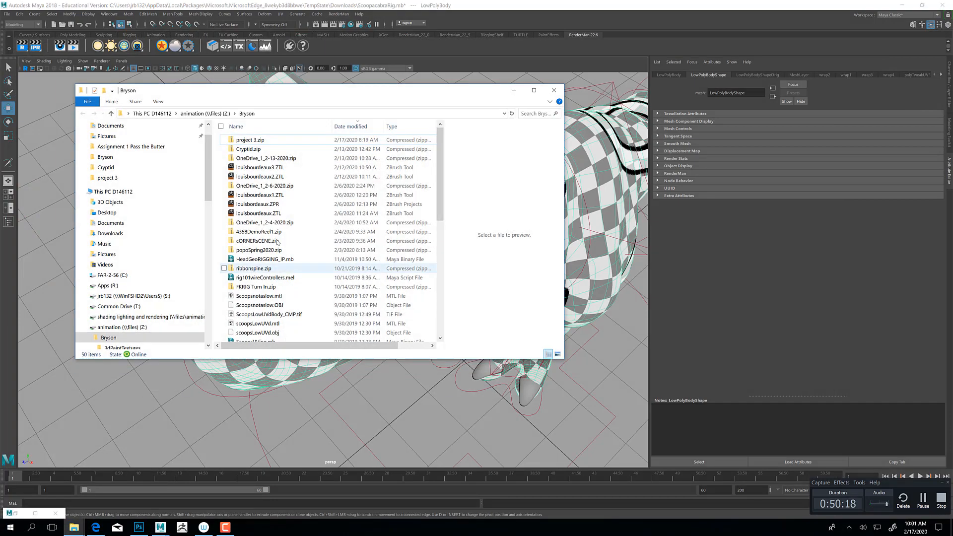
double_click(267, 167)
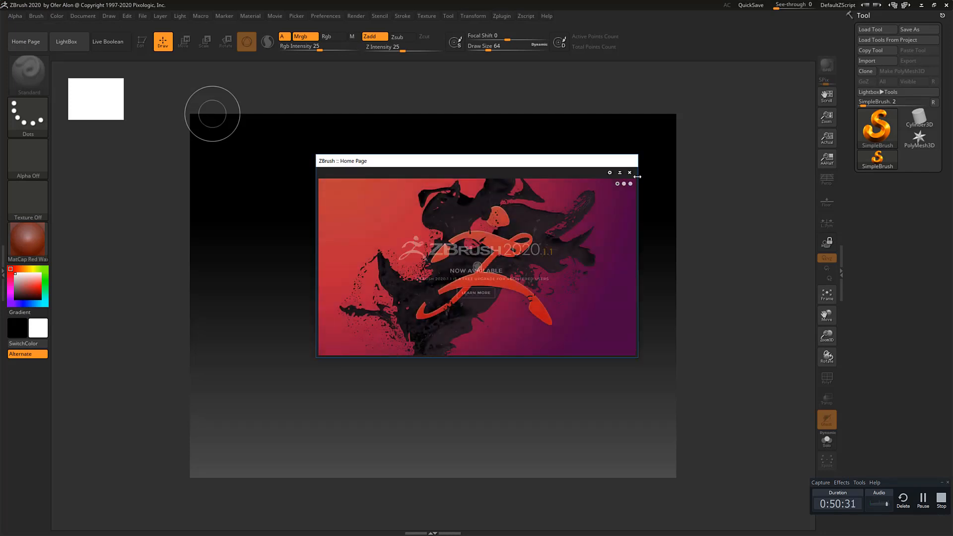
left_click(629, 173)
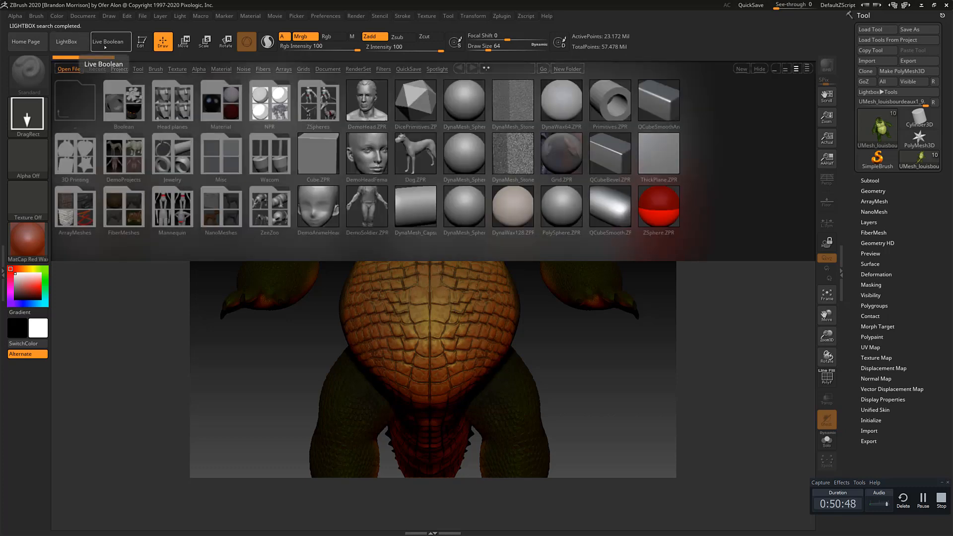
Hide LightBox and double the document size, confirming the resize.
left_click(70, 41)
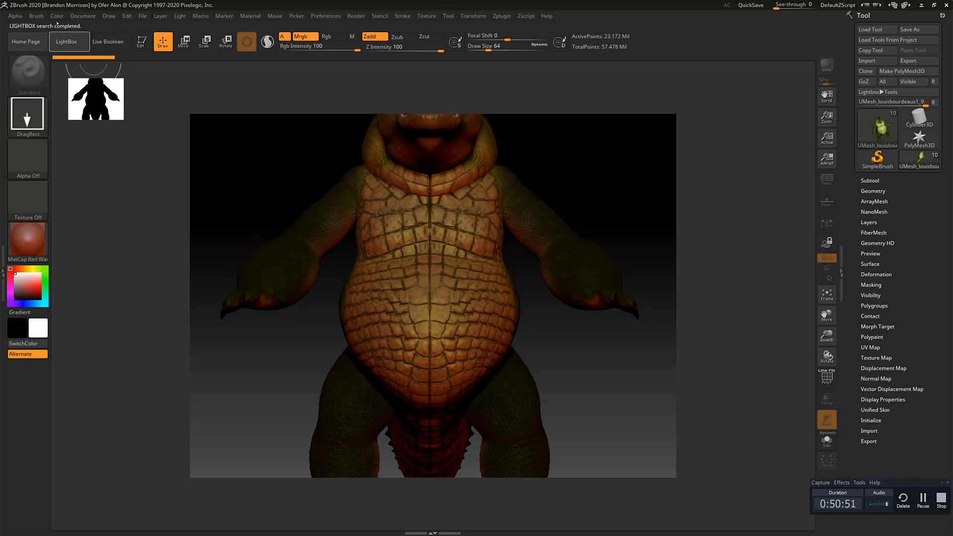
left_click(82, 16)
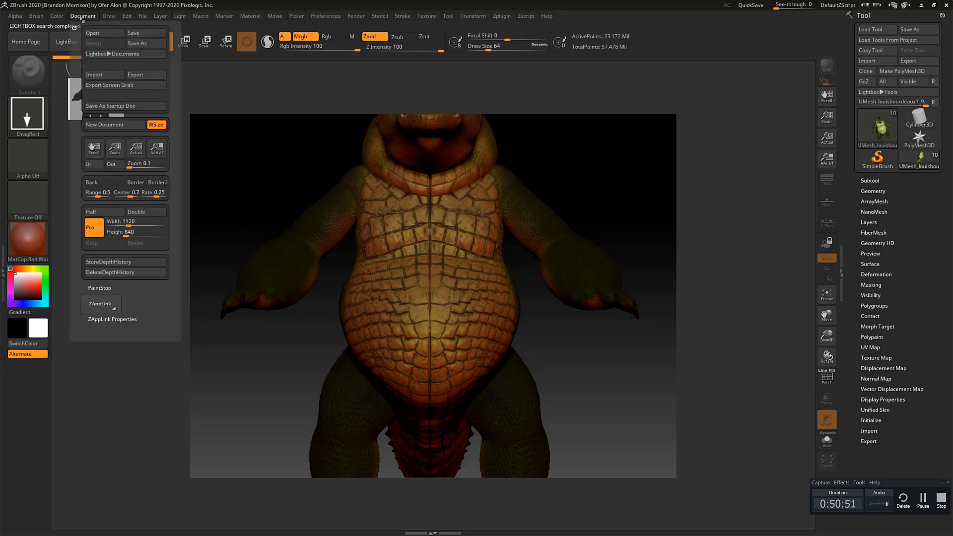
left_click(147, 212)
left_click(497, 293)
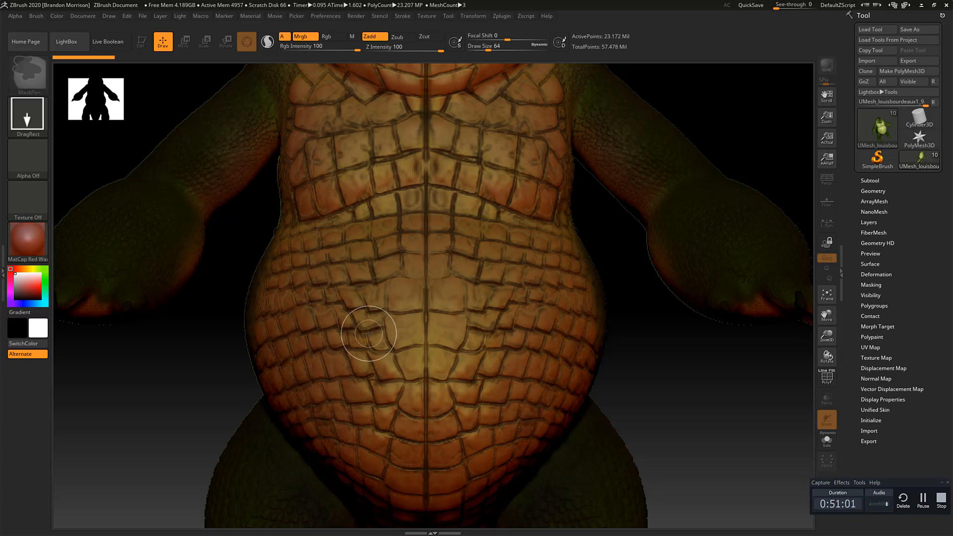
Clear the canvas, draw the crocodile tool onto it, enter Edit mode and frame the whole figure from a three-quarter view.
key("ctrl+n")
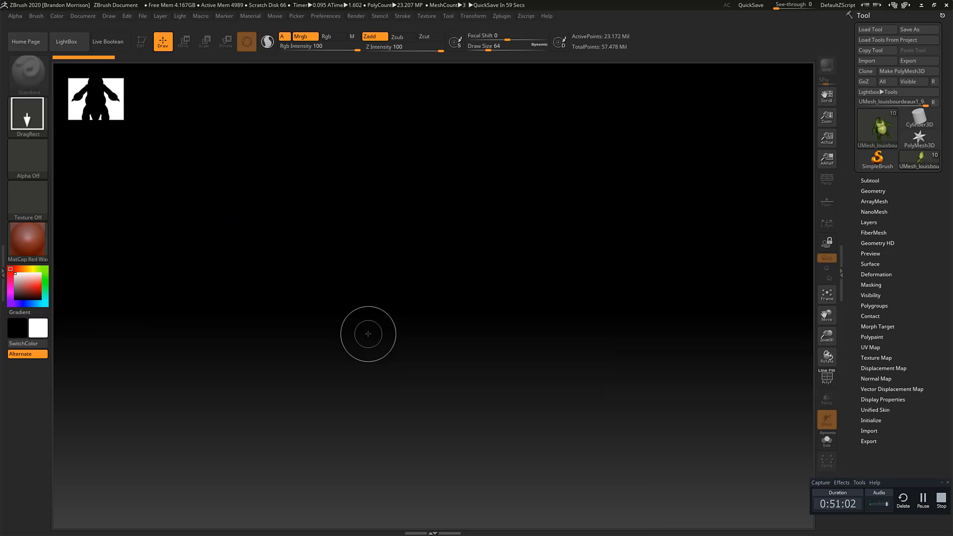
left_click_drag(395, 237, 387, 337)
left_click(142, 42)
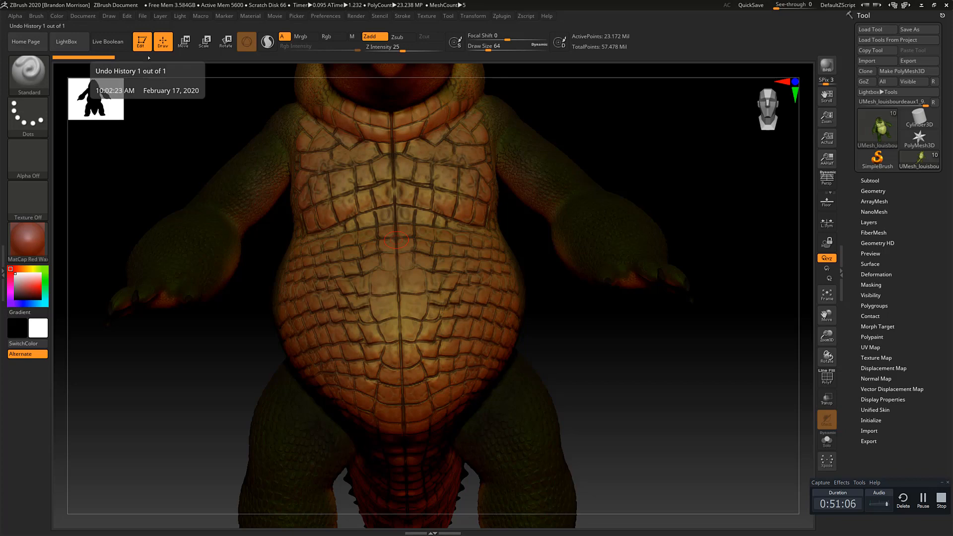
left_click_drag(152, 402, 184, 407)
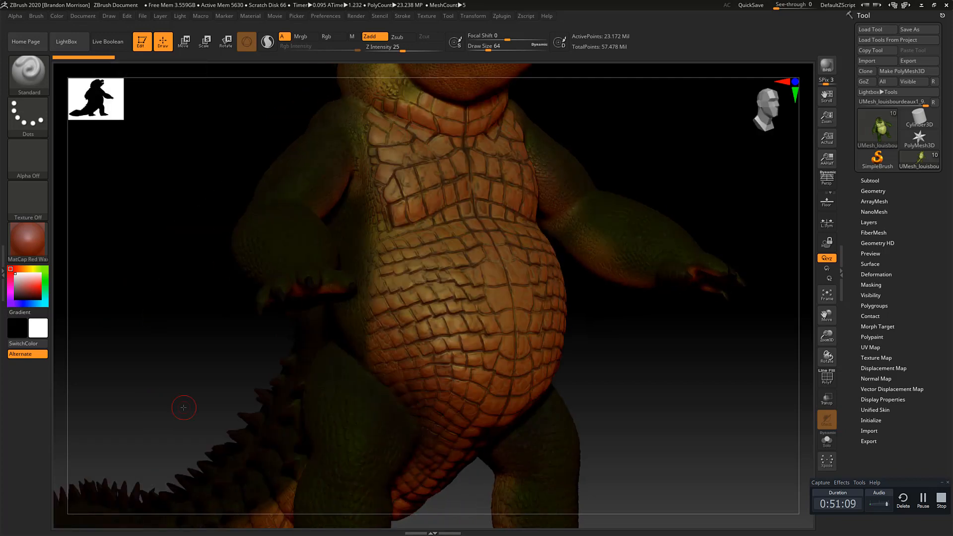
key("f")
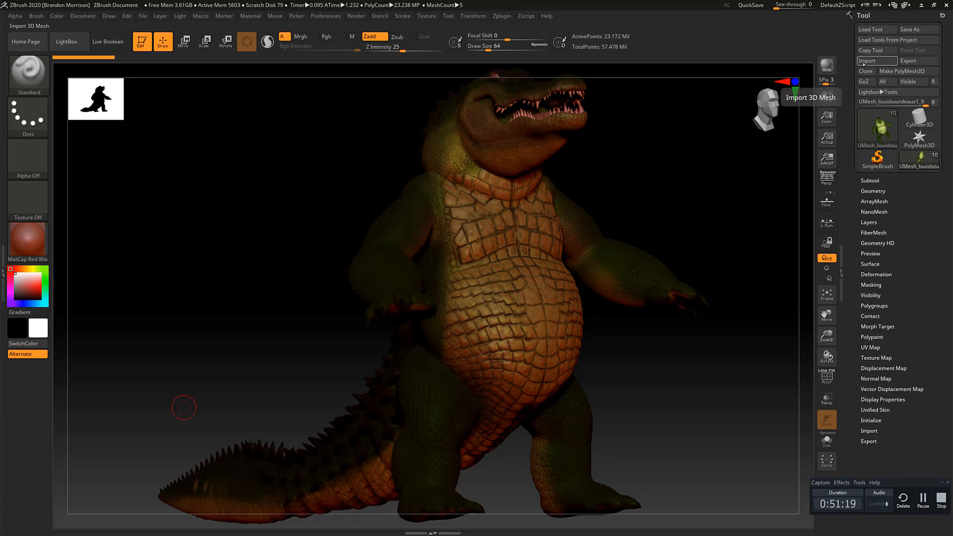
Cancel the 3D mesh import, minimize ZBrush and bring the Maya scene to the front.
left_click(862, 61)
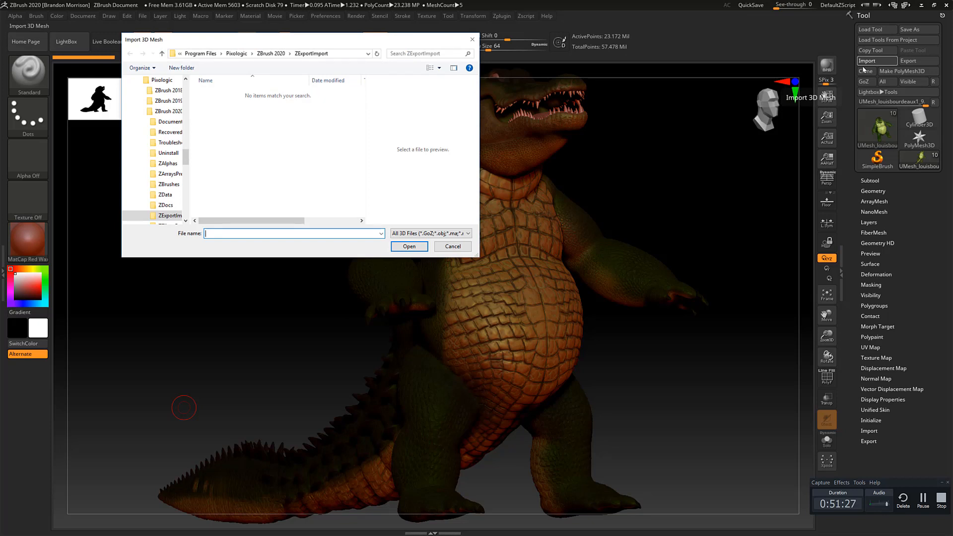
left_click(443, 245)
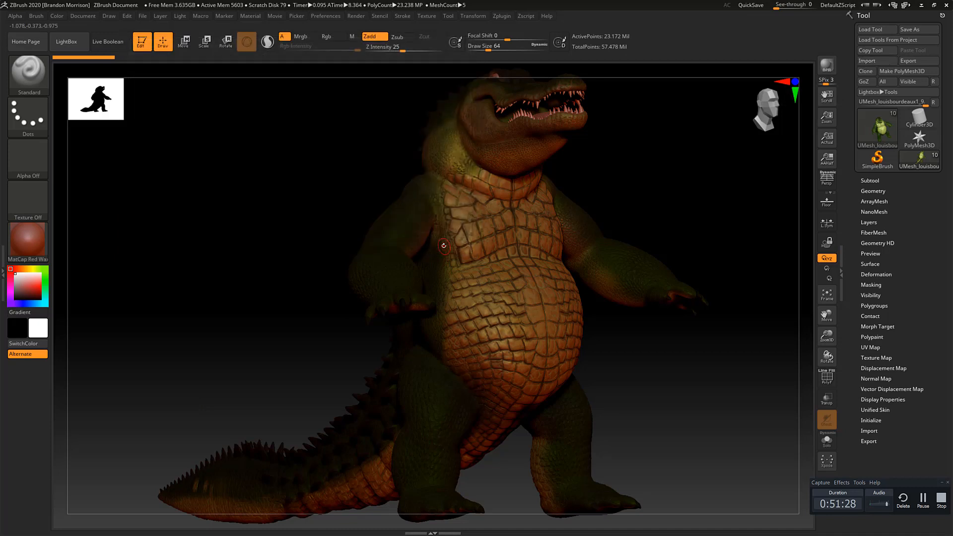
left_click(921, 5)
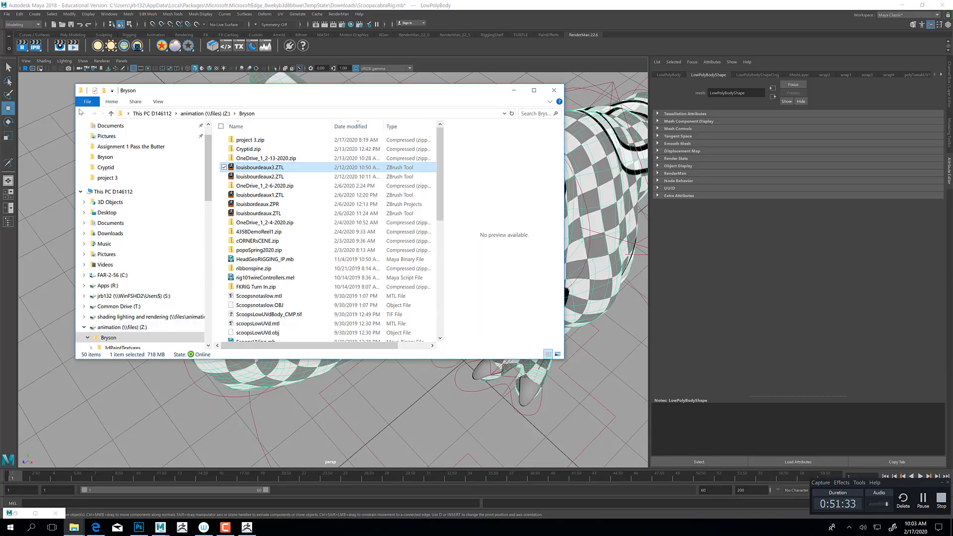
left_click(44, 123)
Start Export Selection in Maya and set the file type to OBJexport.
left_click(8, 15)
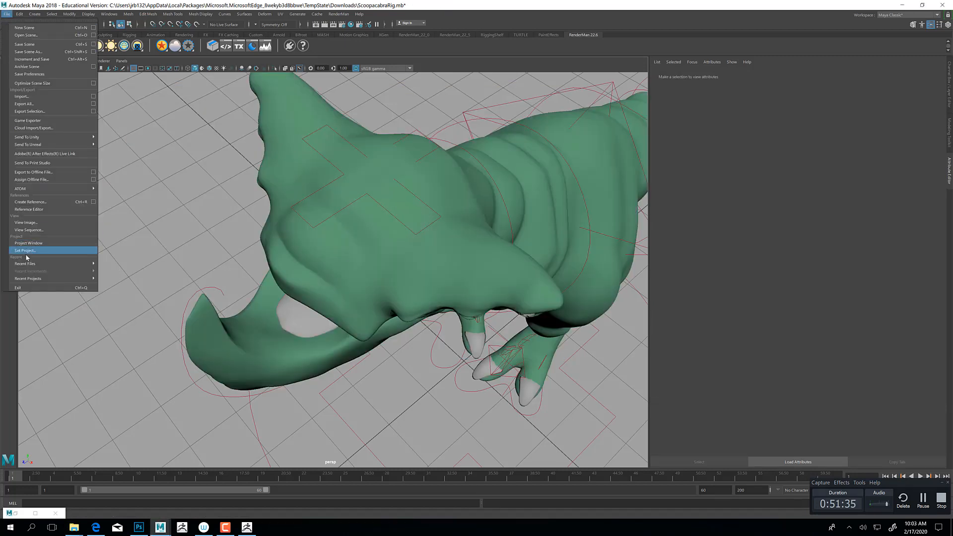
left_click(21, 113)
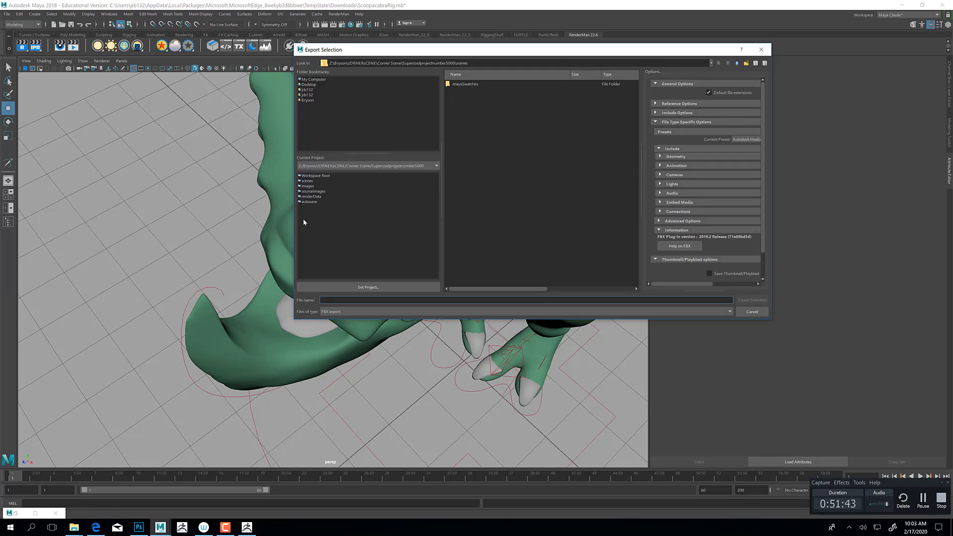
left_click(326, 313)
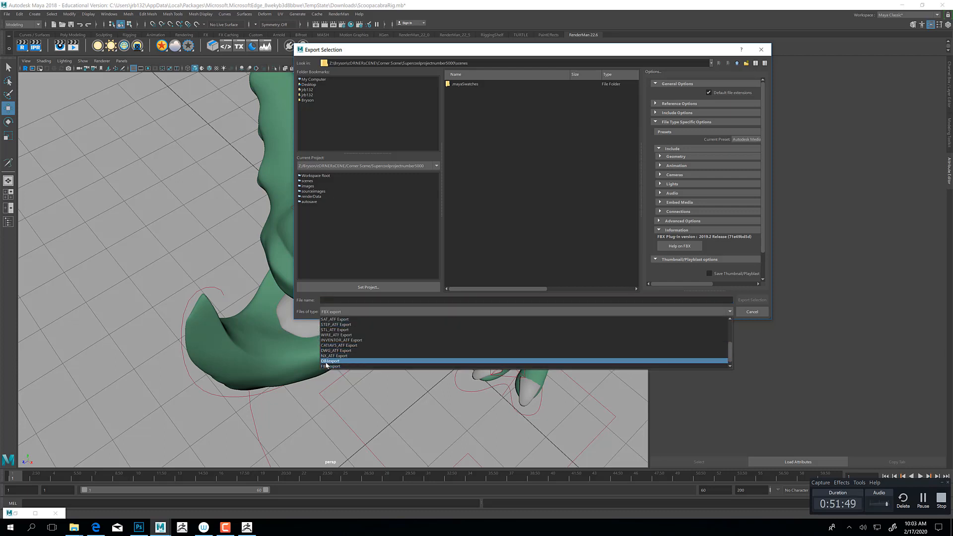
left_click(327, 360)
Try to export the selection to the Desktop under the file name Scoops.
left_click(326, 301)
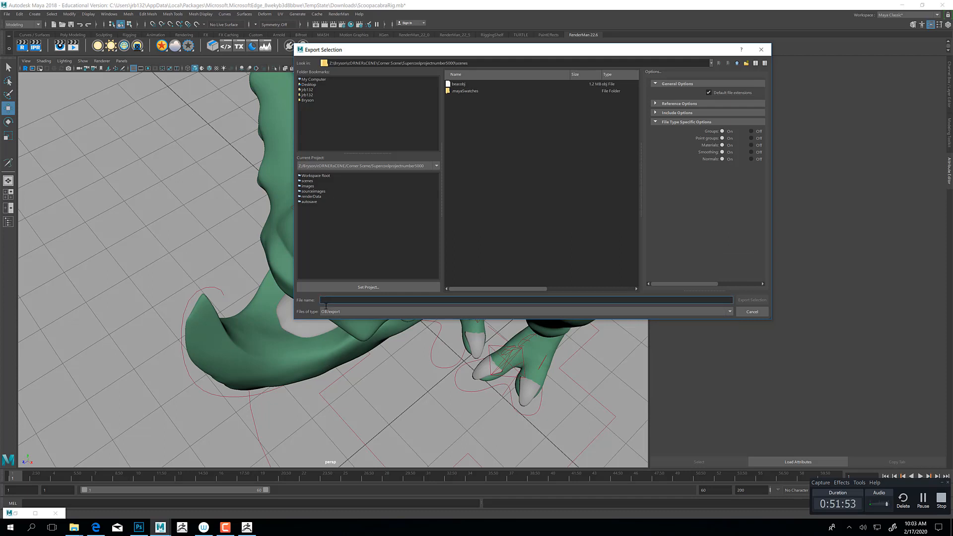
type("j")
key("BackSpace")
type("Scoops")
left_click(751, 299)
left_click(305, 86)
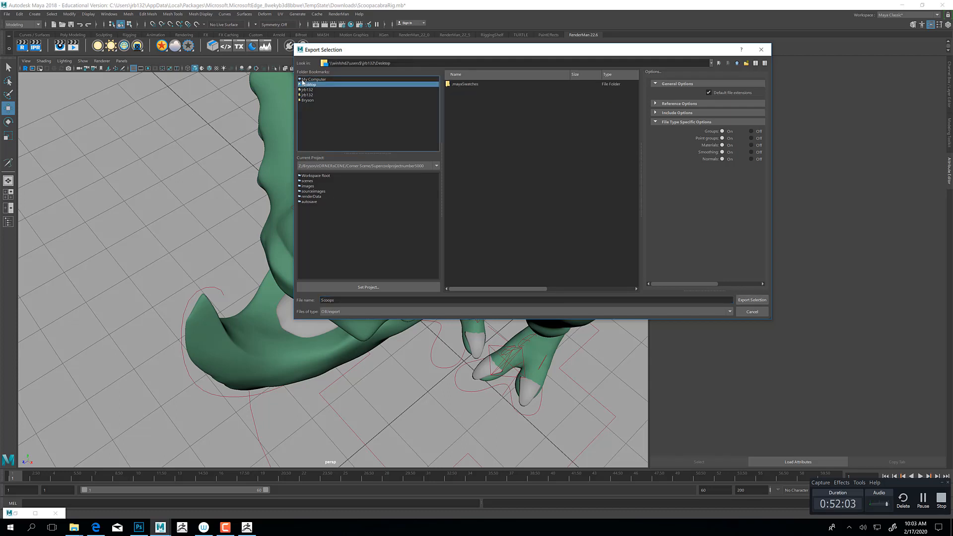
left_click(751, 300)
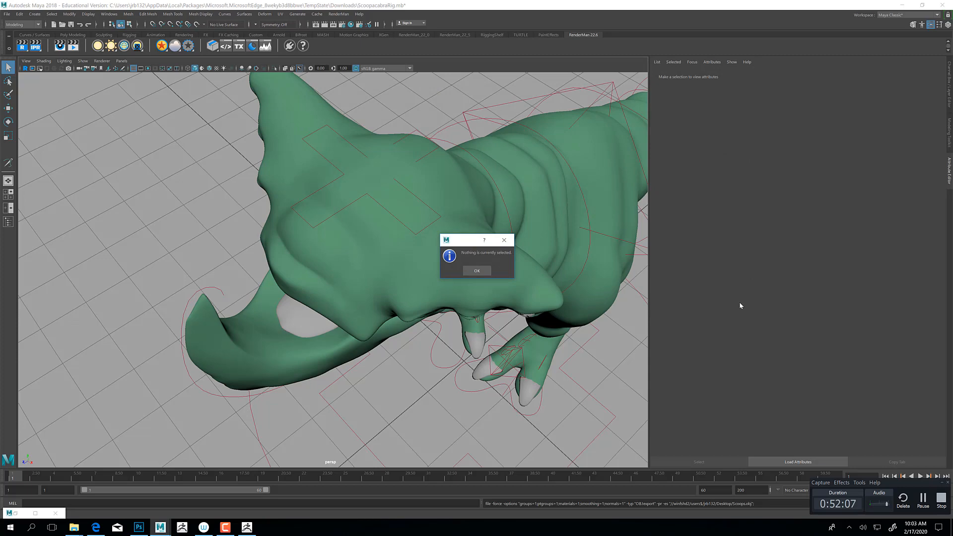
left_click(477, 271)
Select the LowPolyBody mesh and export the selection to the Desktop as an OBJ named scoops.
key("w")
left_click(335, 255)
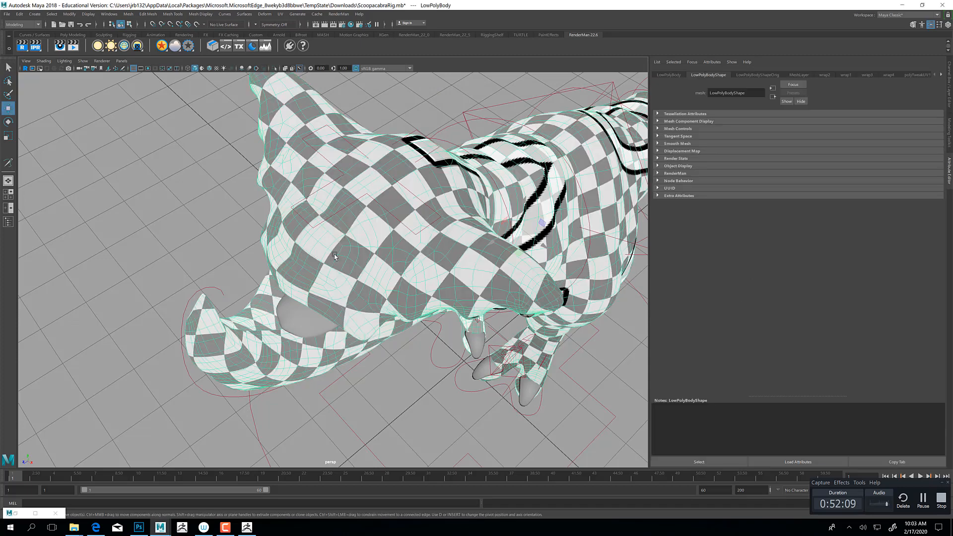
left_click(8, 14)
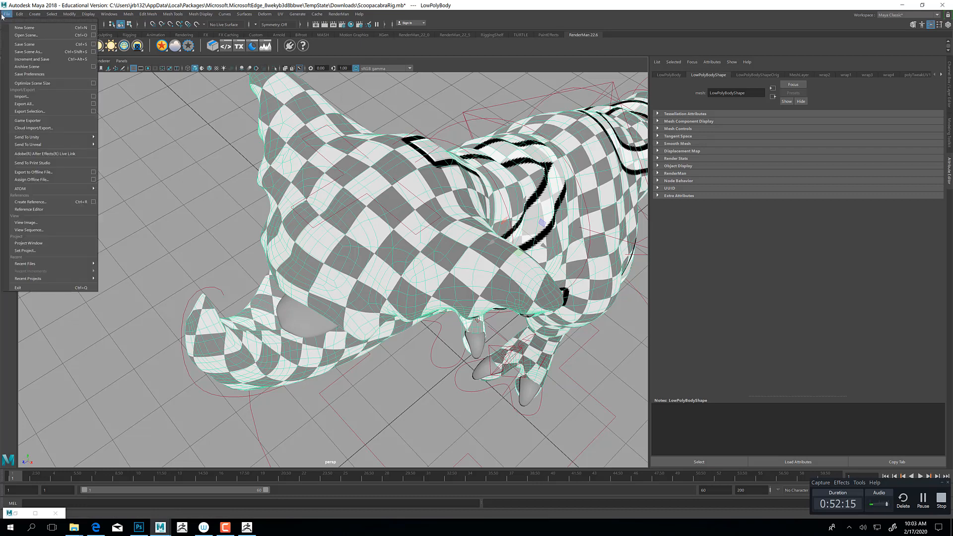
left_click(18, 112)
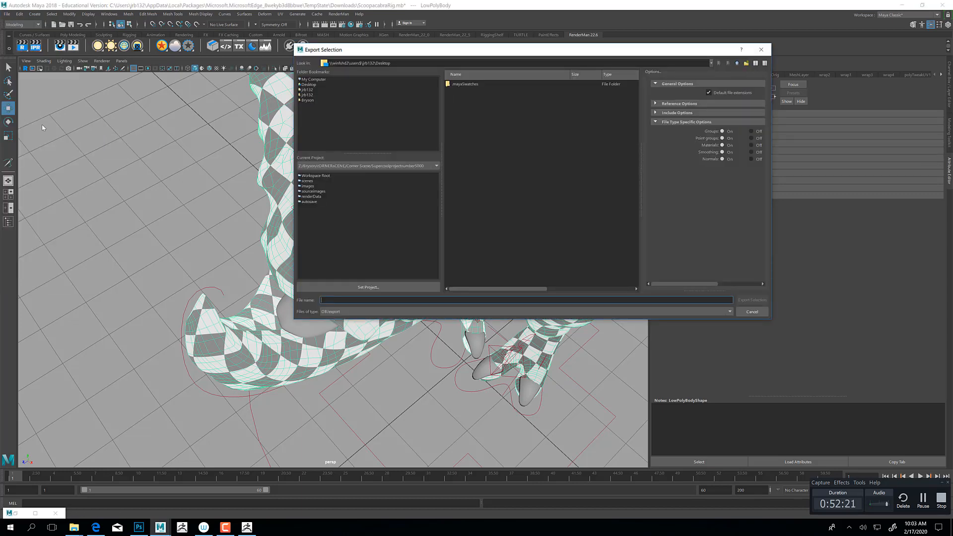
left_click(308, 84)
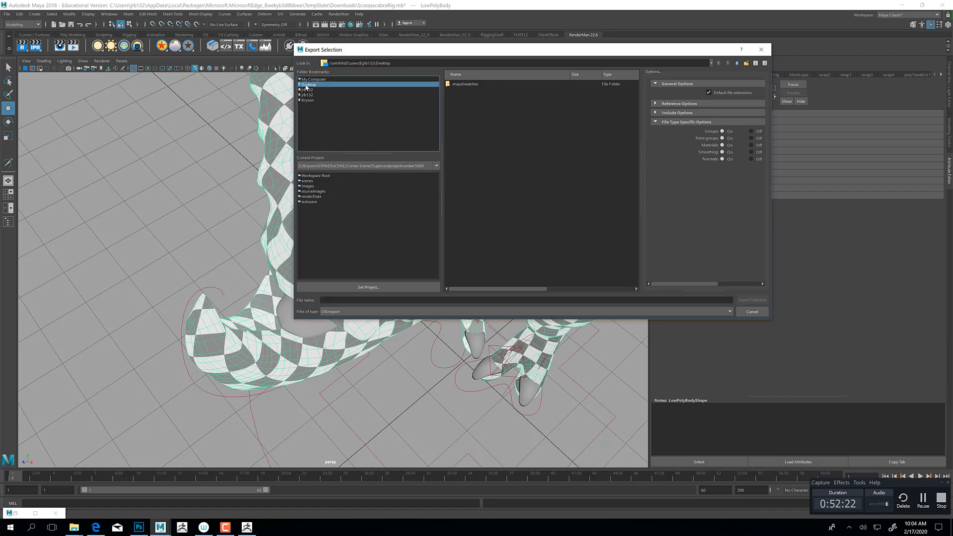
left_click(331, 300)
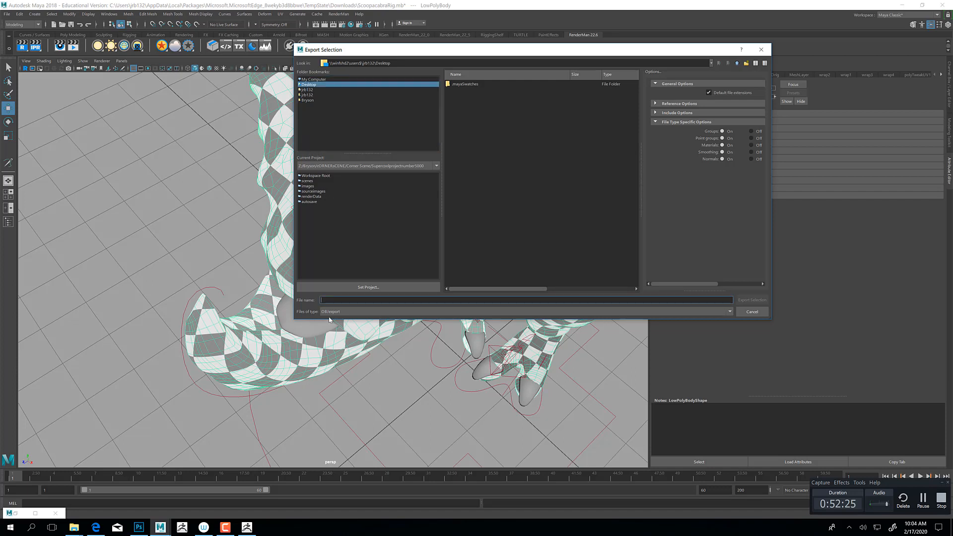
type("scoops")
left_click(751, 299)
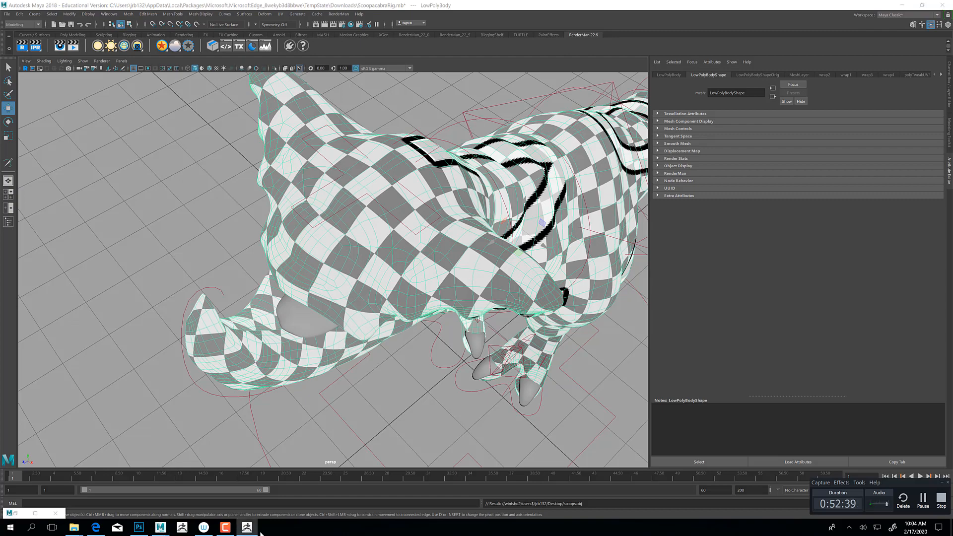
Switch to ZBrush 2020, import scoops.obj from the Desktop into the current tool and view the creature from the side.
left_click(247, 528)
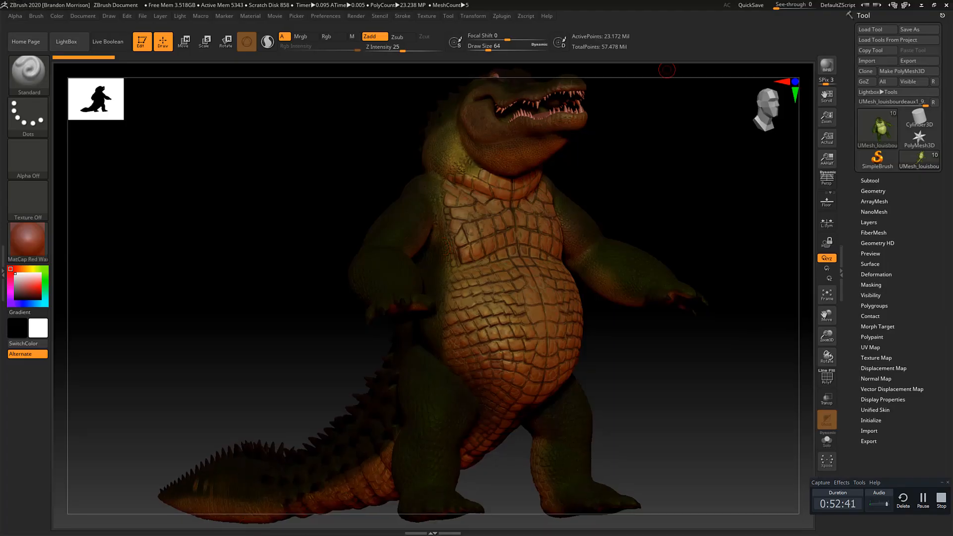
left_click(867, 62)
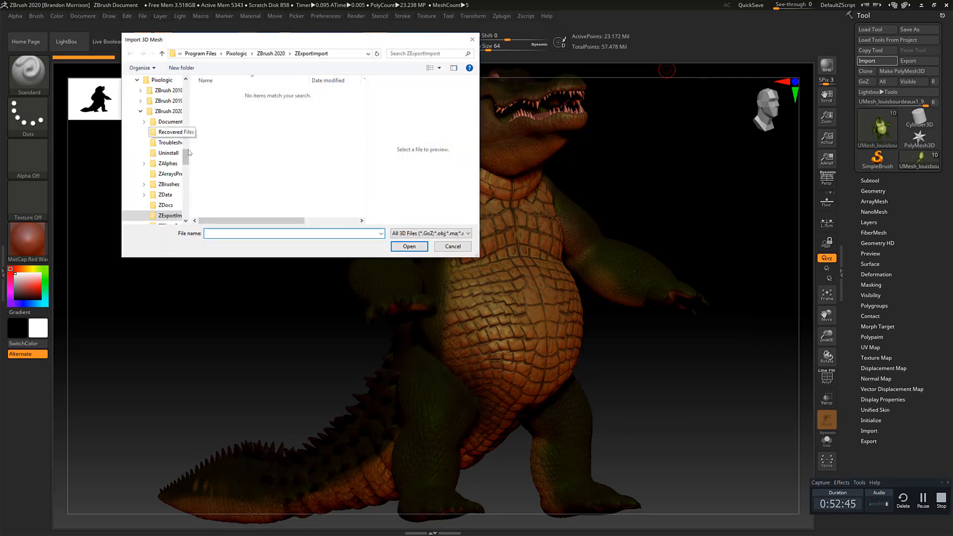
left_click_drag(186, 154, 185, 76)
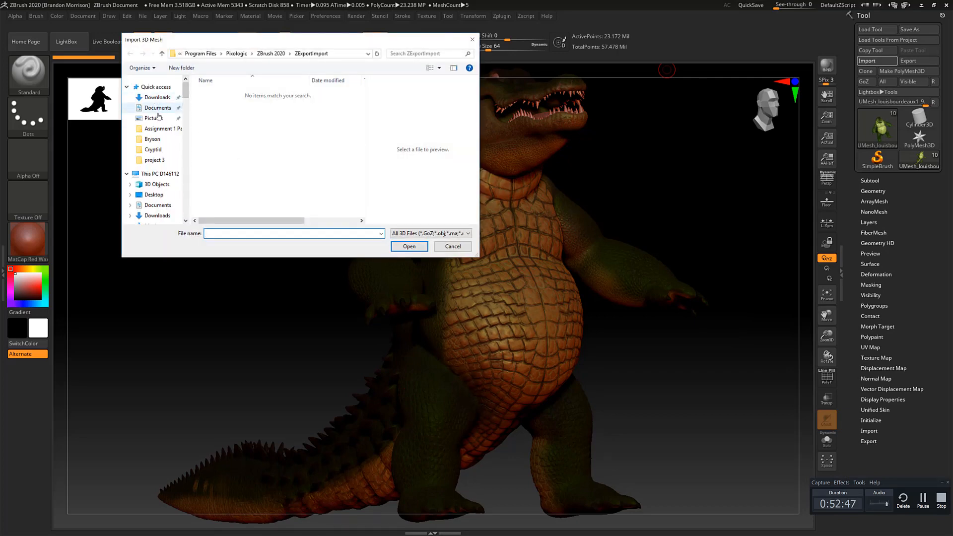
left_click(159, 195)
left_click(219, 92)
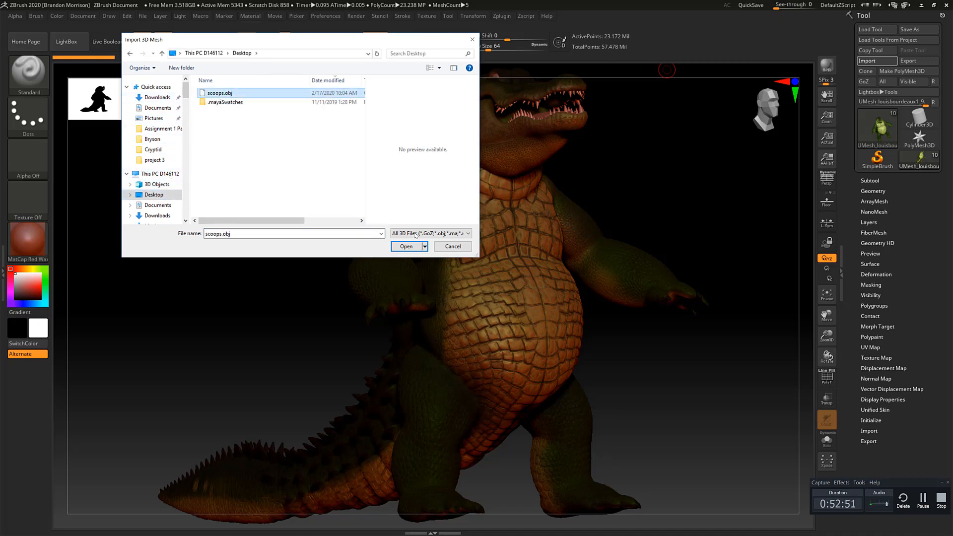
left_click(405, 247)
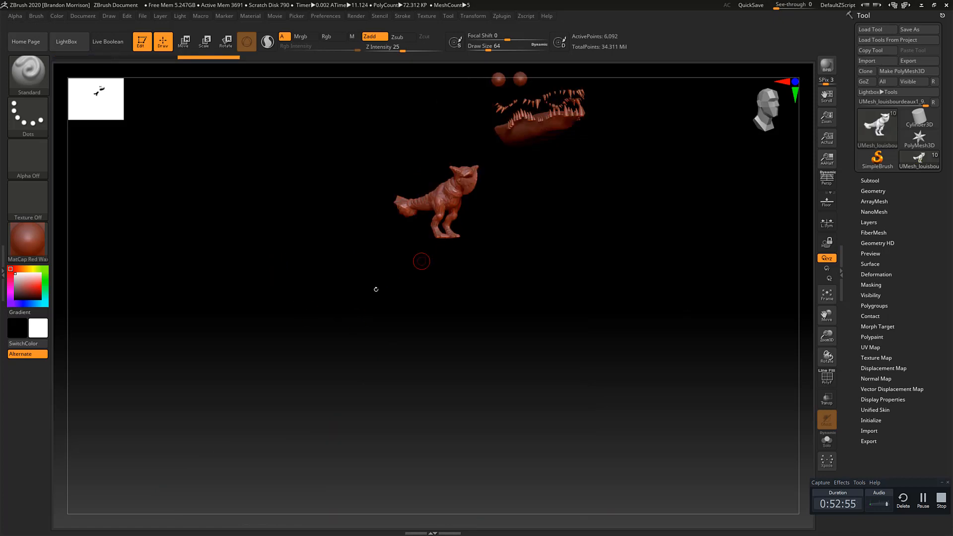
left_click_drag(464, 257, 496, 266)
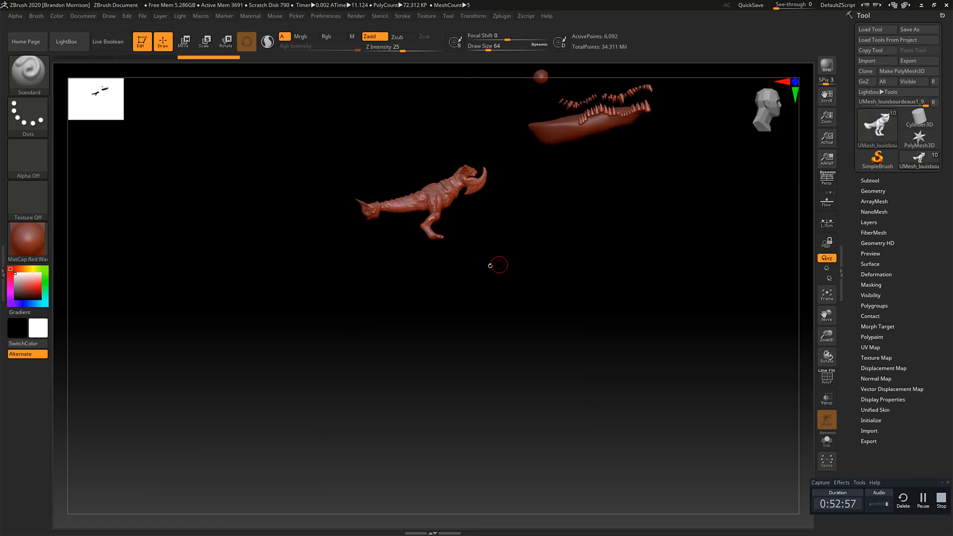
Undo the OBJ import that replaced the crocodile body and append a Sphere3D as a new subtool.
key("ctrl")
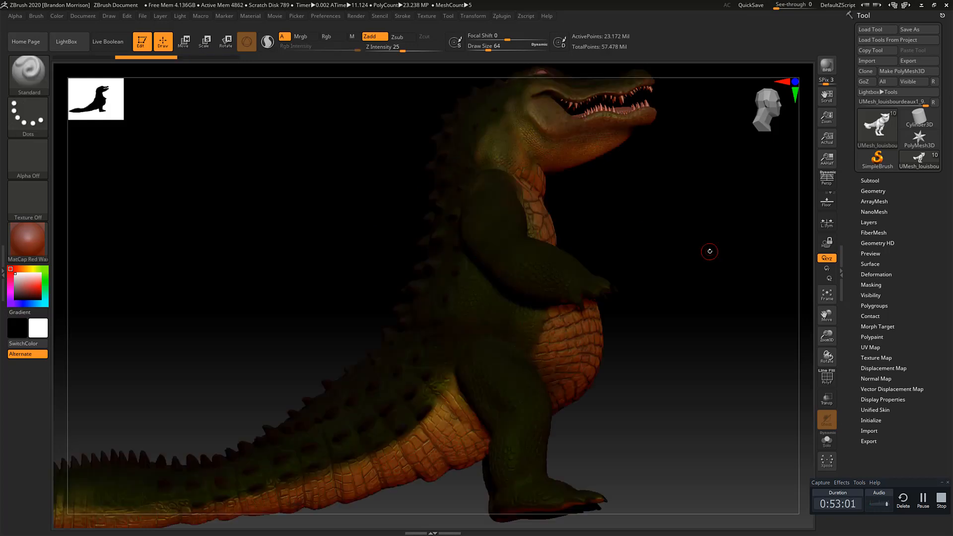
left_click(869, 180)
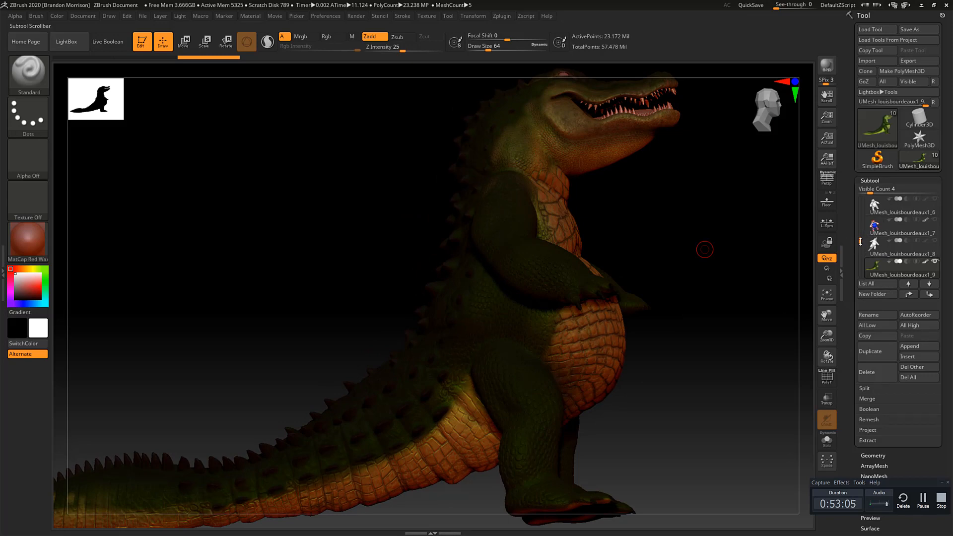
mouse_move(860, 242)
left_mouse_down()
mouse_move(859, 276)
mouse_move(859, 260)
left_mouse_up()
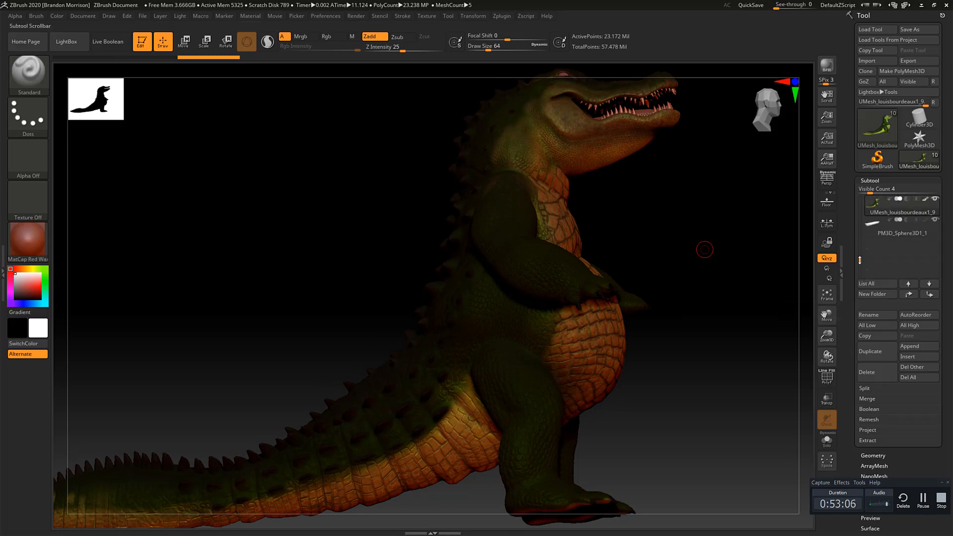
left_click(908, 346)
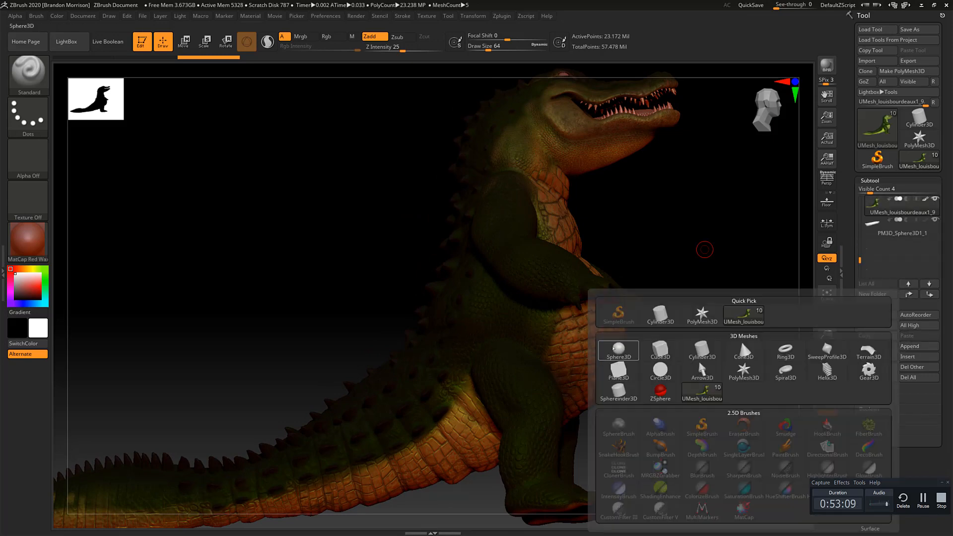
left_click(616, 349)
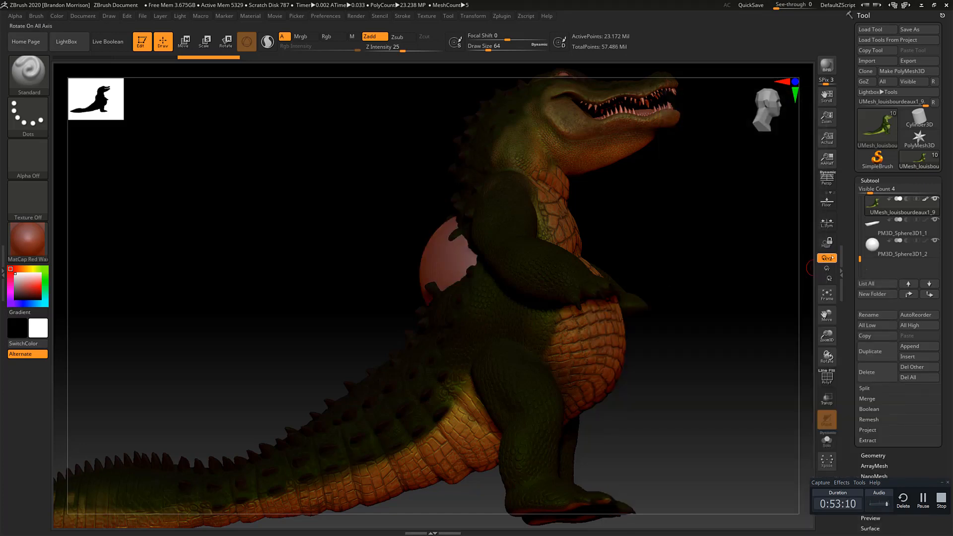
Replace the new sphere subtool with scoops.obj imported from the Desktop and view it together with the crocodile.
left_click(868, 247)
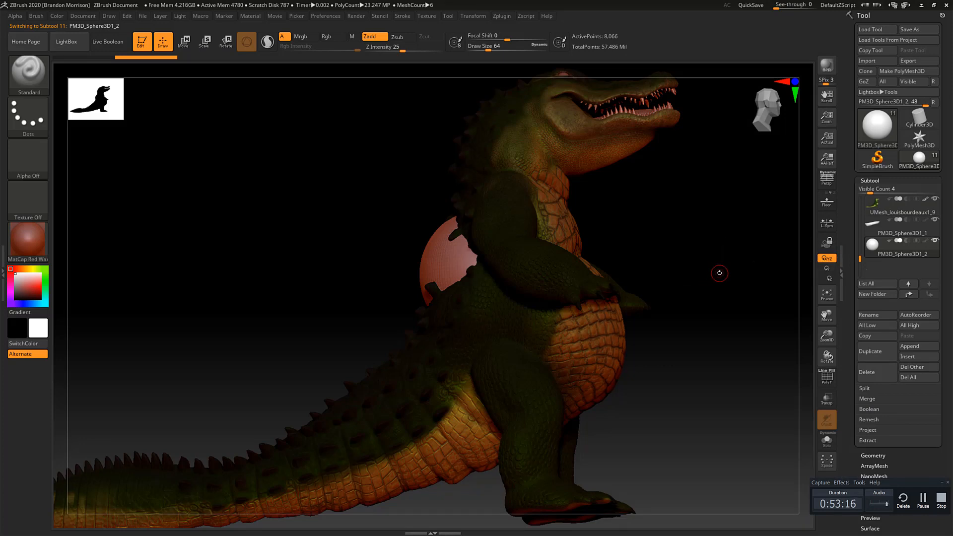
left_click(874, 61)
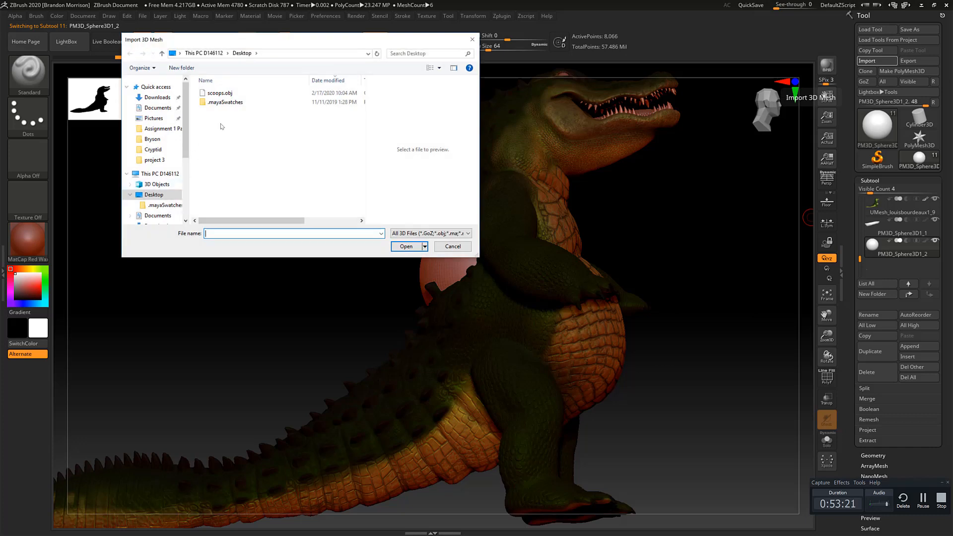
left_click(226, 94)
left_click(407, 247)
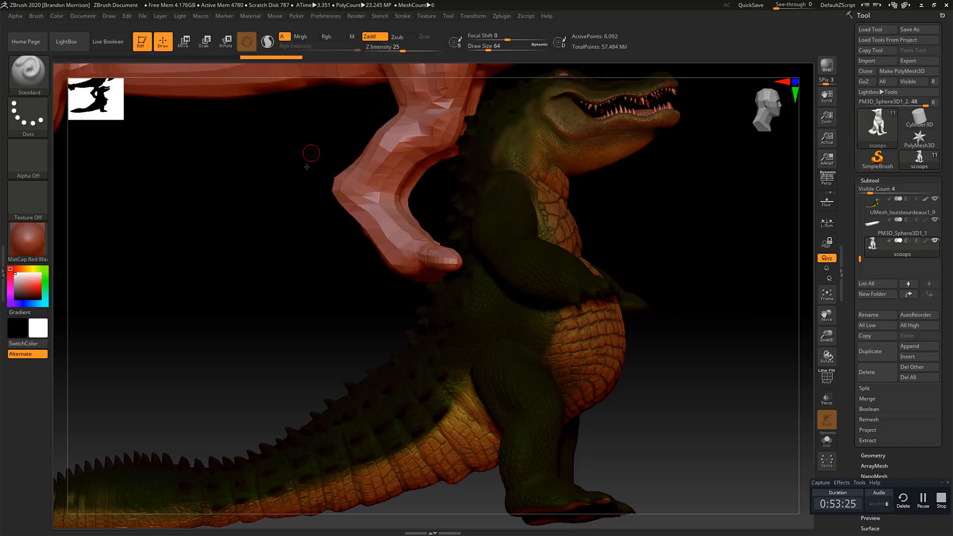
left_click_drag(312, 154, 309, 320, "alt")
mouse_move(703, 196)
left_mouse_down("alt")
mouse_move(702, 279)
mouse_move(687, 273)
mouse_move(725, 285)
mouse_move(692, 298)
left_mouse_up("alt")
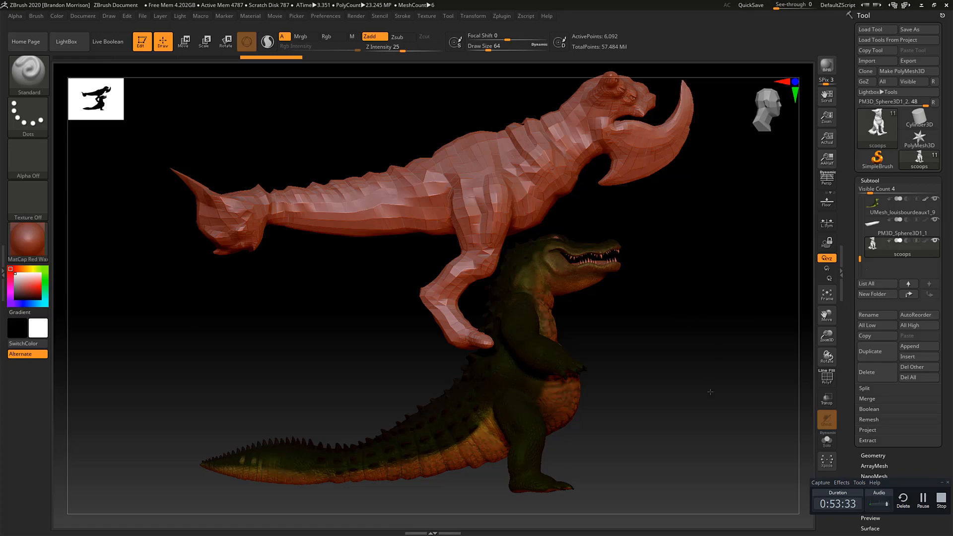
left_click_drag(711, 389, 699, 358)
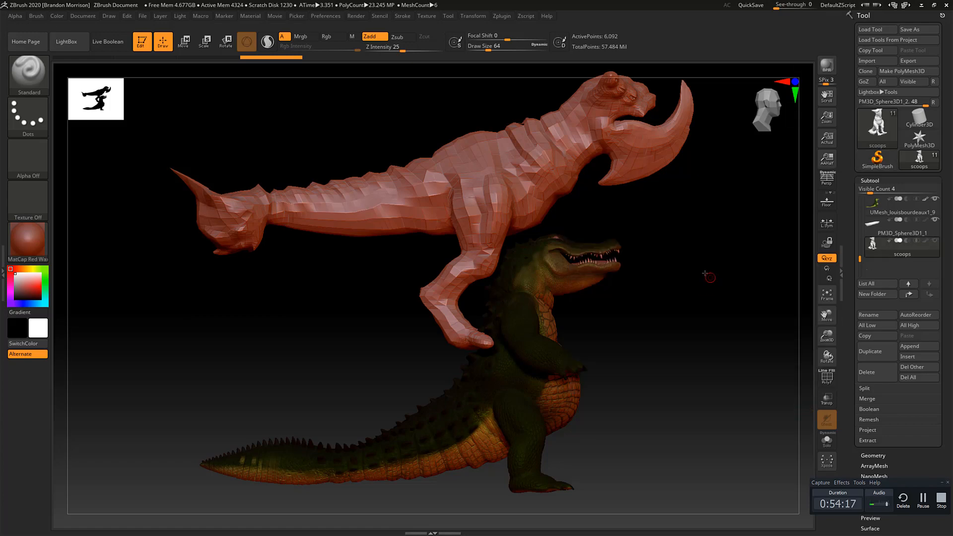
Hide the scoops subtool, make the crocodile body the active subtool and examine its head and chest up close.
left_click_drag(708, 275, 682, 278)
left_click(878, 203)
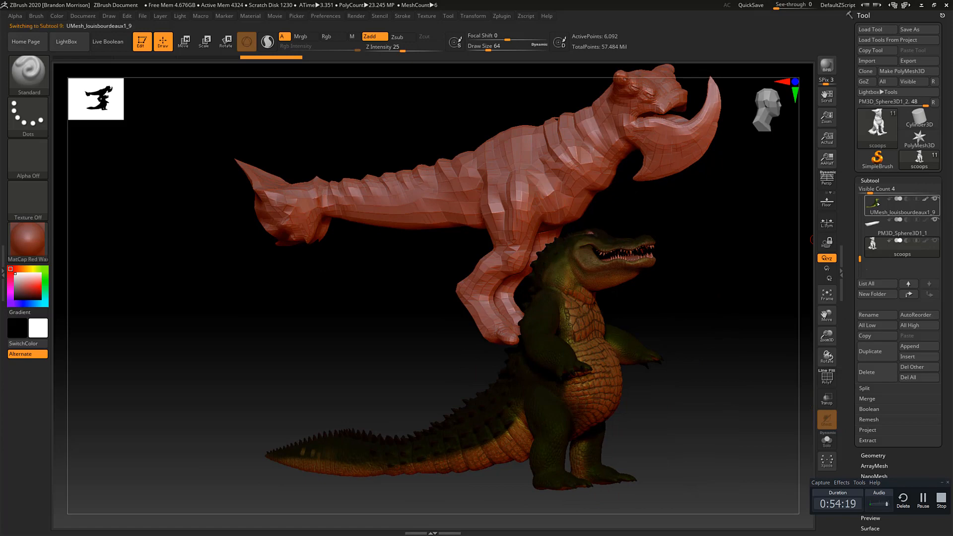
left_click_drag(676, 393, 706, 332)
left_click_drag(730, 275, 656, 347, "alt")
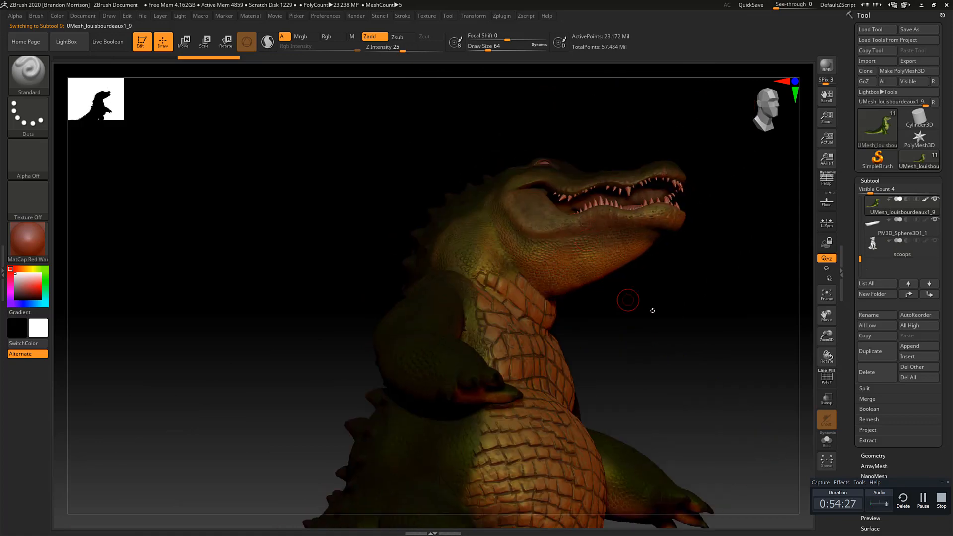
left_click_drag(653, 312, 646, 241, "alt")
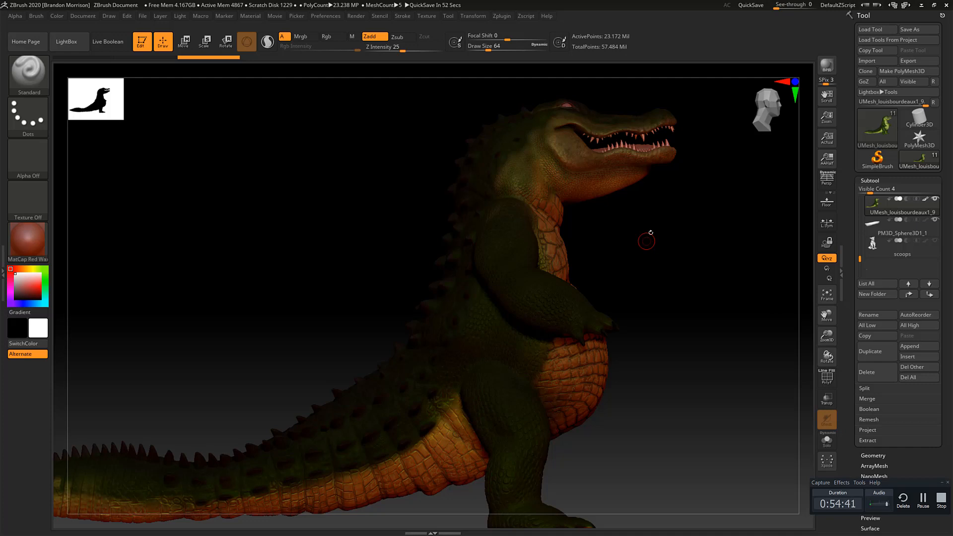
mouse_move(683, 260)
left_mouse_down()
mouse_move(672, 270)
mouse_move(701, 273)
mouse_move(775, 228)
mouse_move(630, 169)
left_mouse_up()
left_click_drag(620, 124, 638, 223)
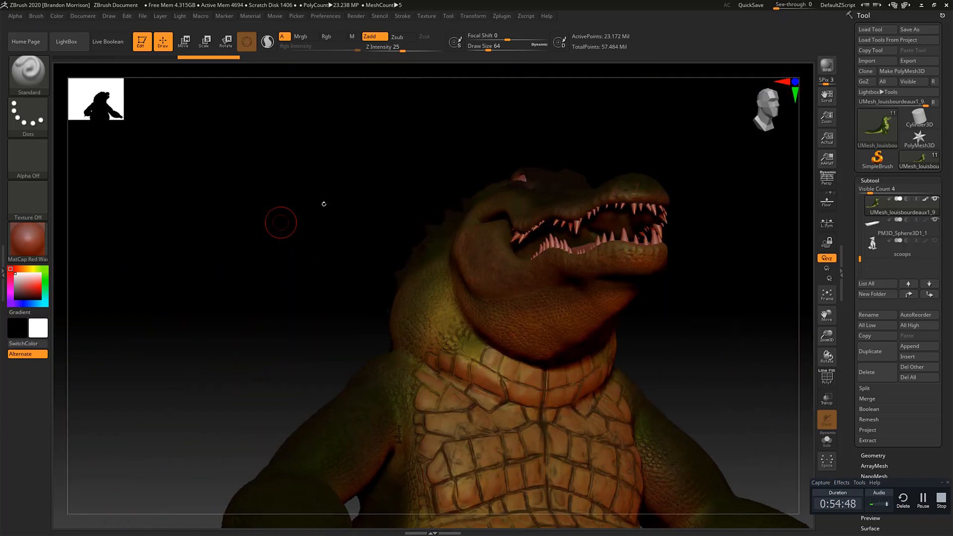
Change the crocodile's display material to MatCap White Cavity.
left_click(21, 249)
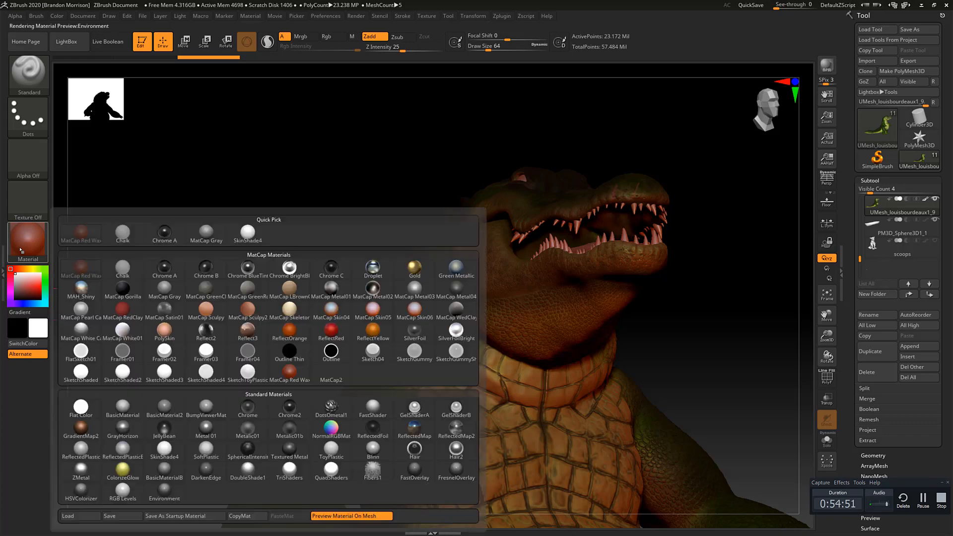
left_click_drag(251, 253, 252, 252)
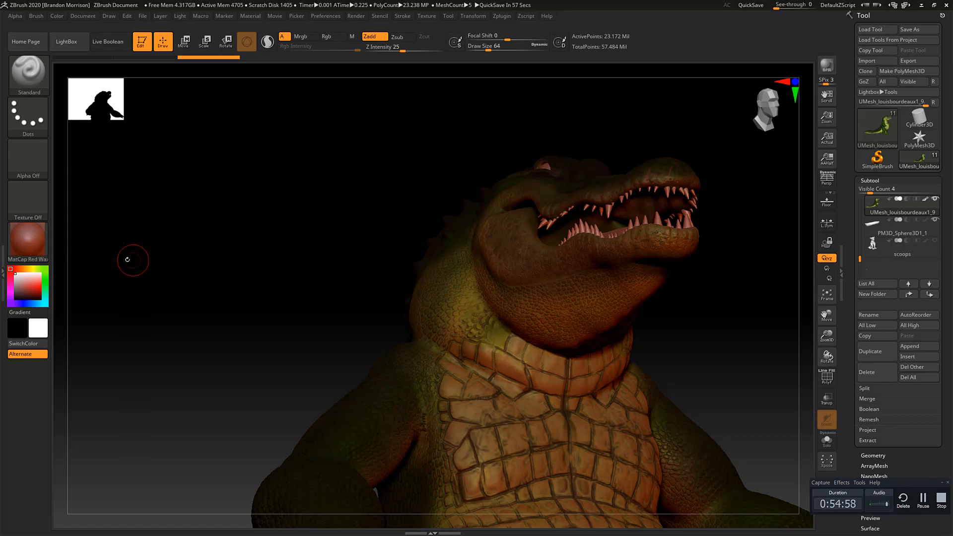
left_click(32, 242)
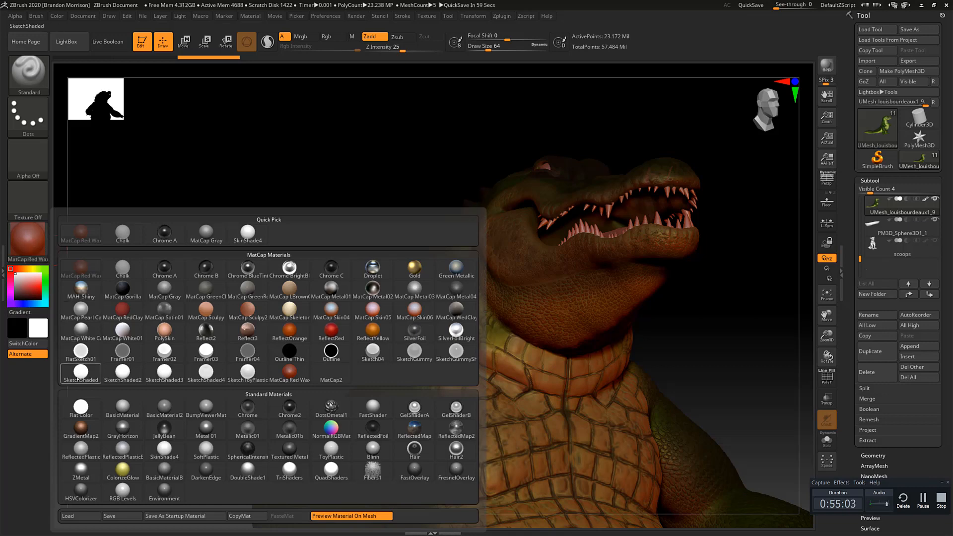
left_click(89, 330)
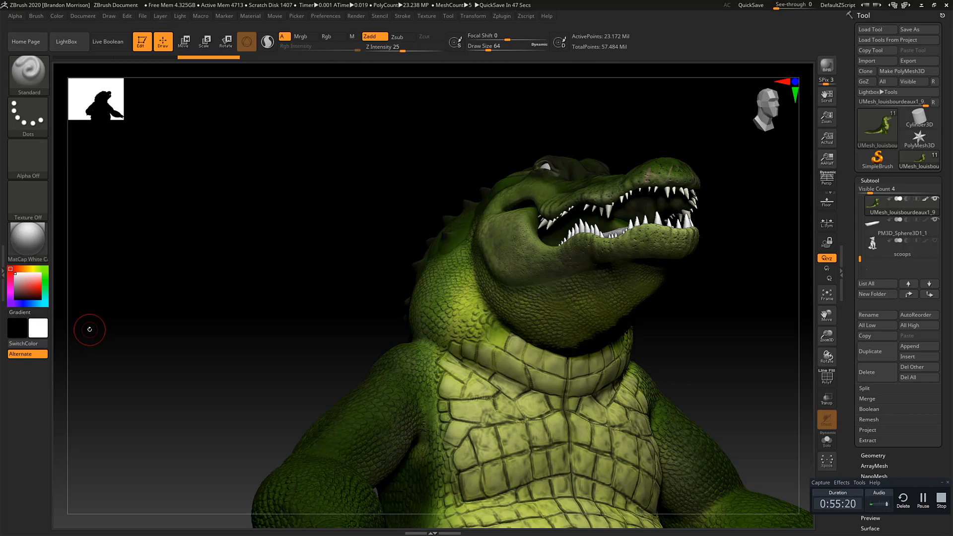
Try the bright chrome MatCap material on the crocodile and turn the model to check its reflections.
left_click(28, 240)
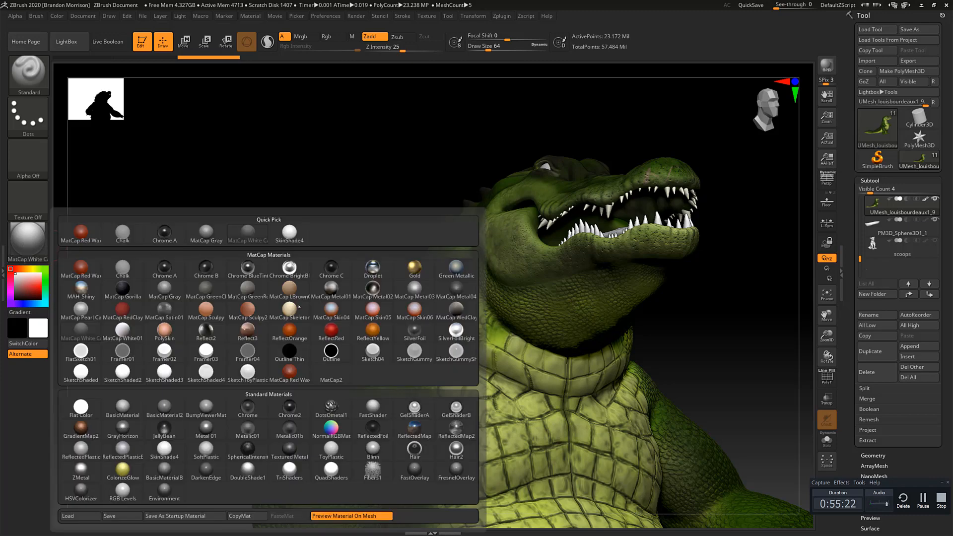
left_click(293, 269)
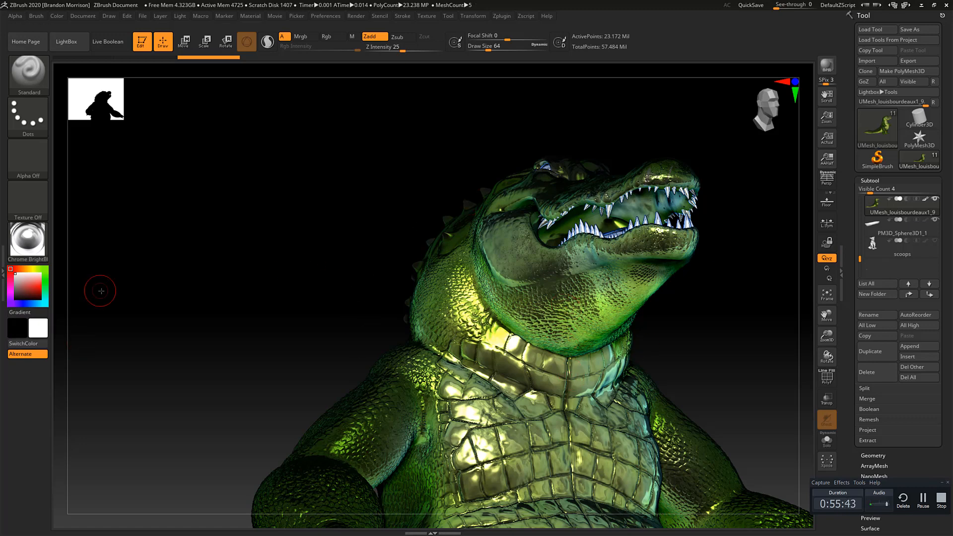
left_click_drag(99, 290, 145, 249)
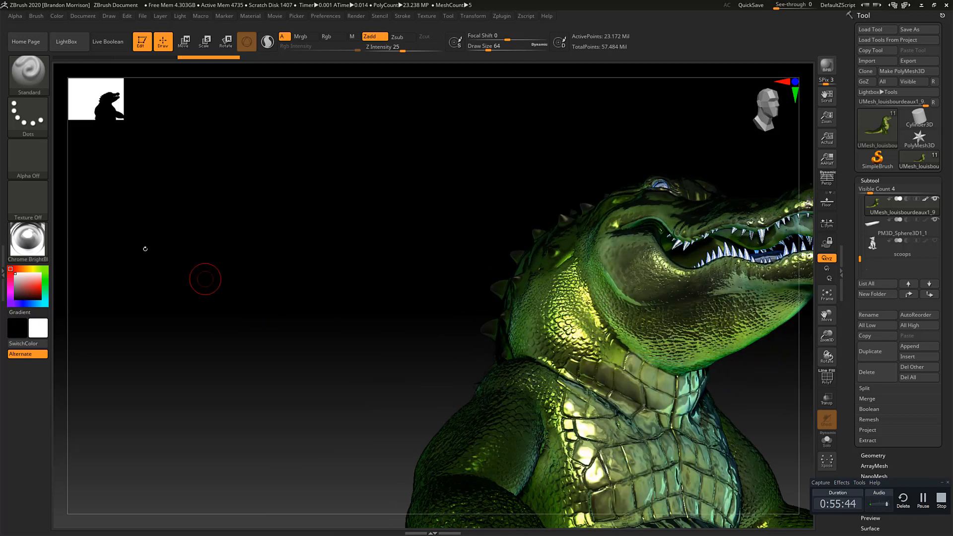
Try the Reflect2 material on the crocodile and switch back to MatCap White Cavity.
left_click(27, 240)
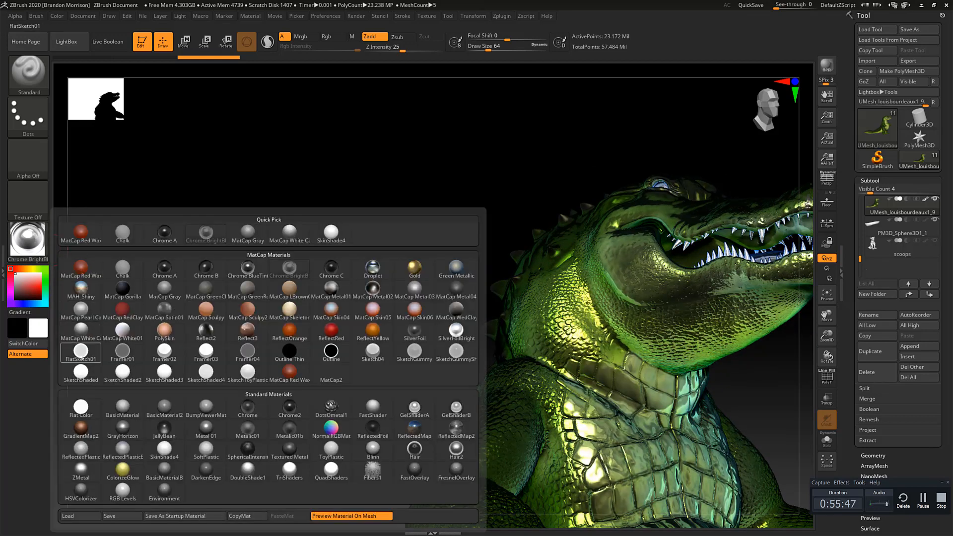
mouse_move(82, 329)
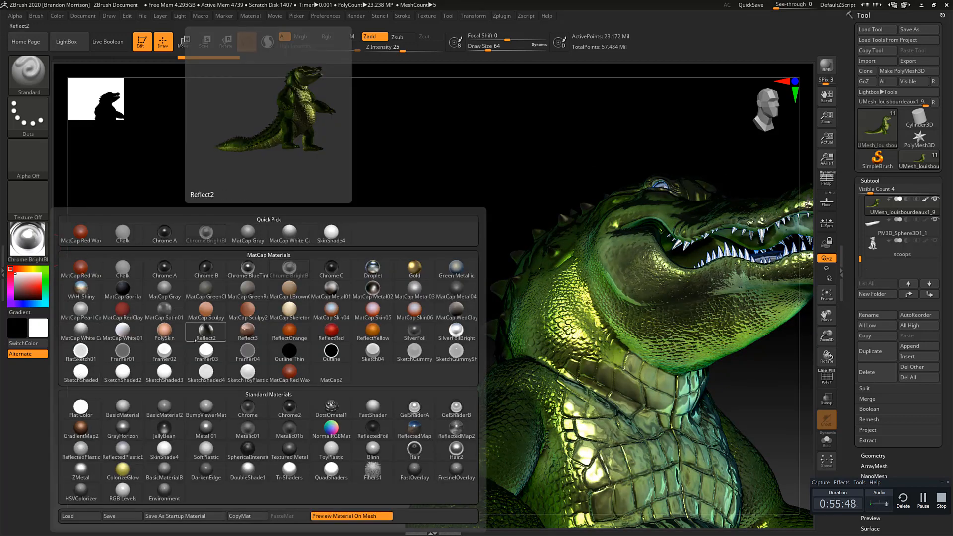
left_click(206, 329)
left_click_drag(262, 326, 169, 335)
left_click(28, 240)
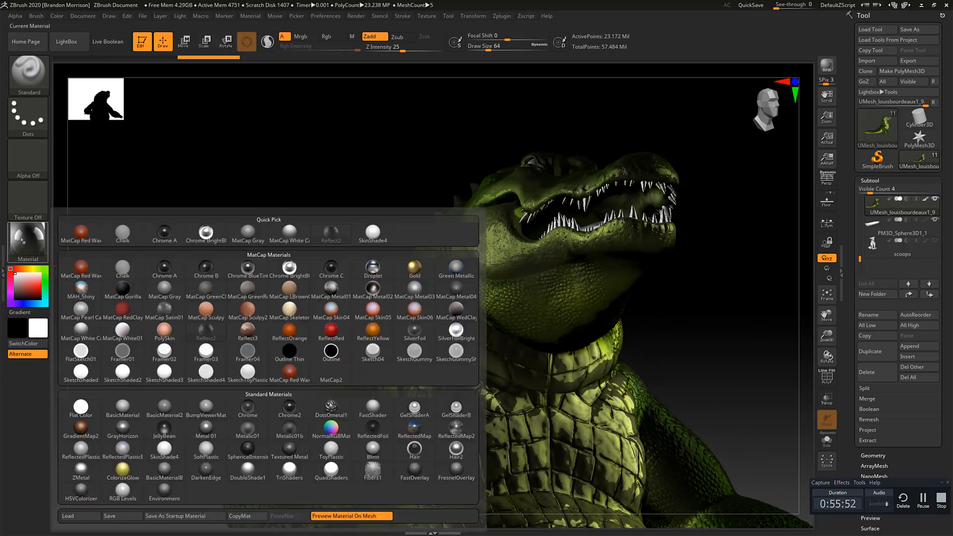
left_click(81, 329)
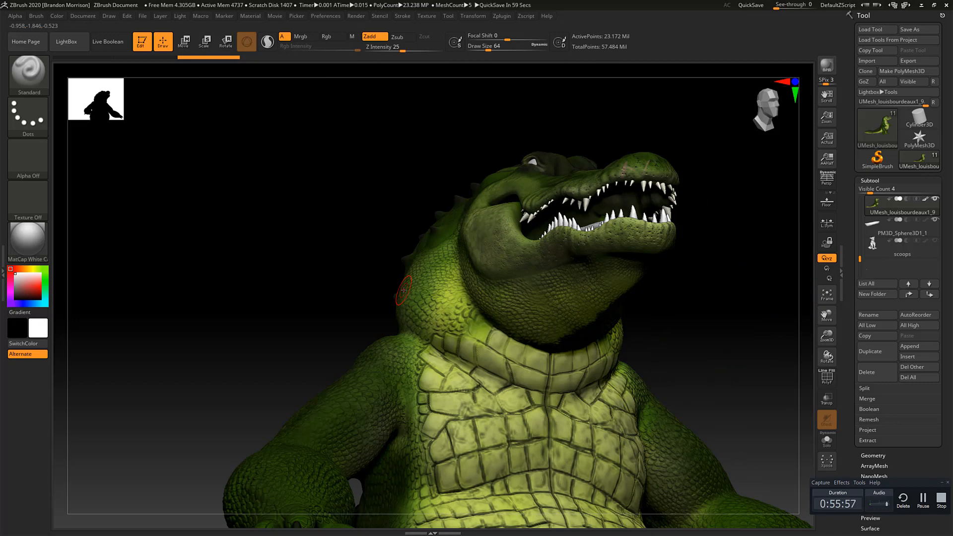
Preview the crocodile with MatCap Skin06 from below, and return it to the MatCap White Cavity material.
left_click(20, 211)
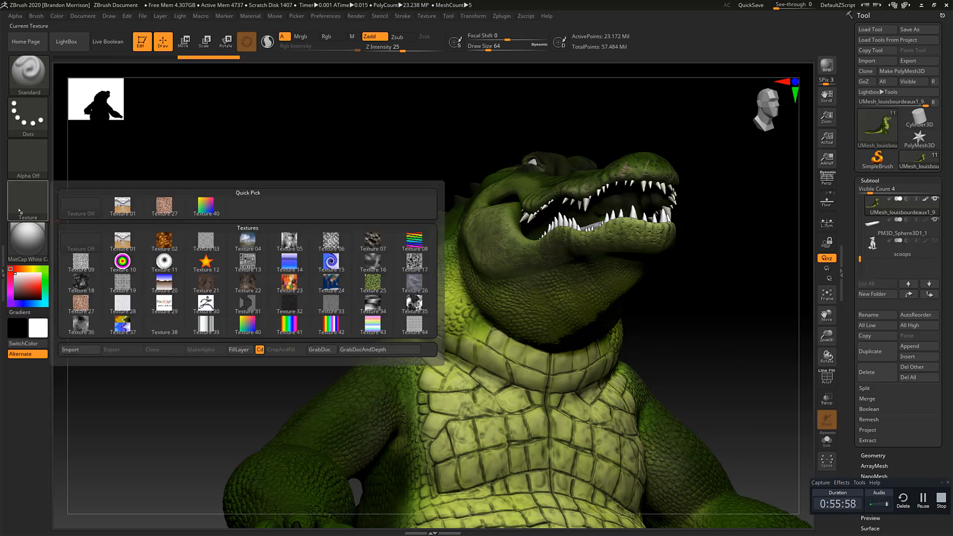
left_click(27, 241)
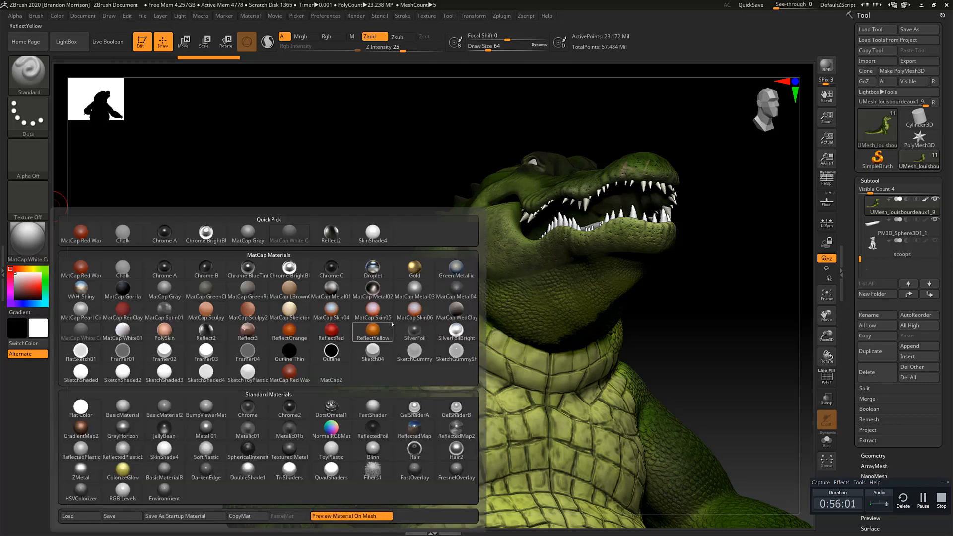
left_click(418, 314)
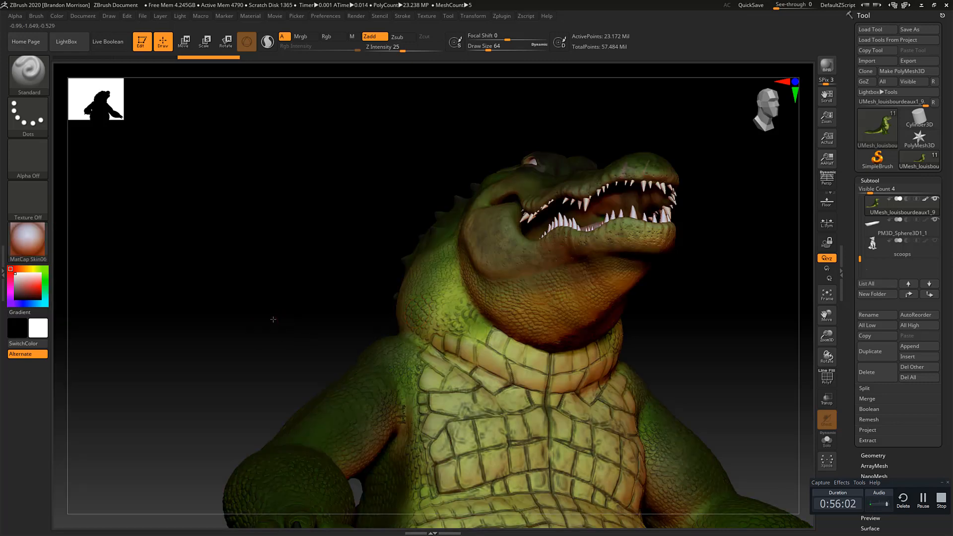
mouse_move(273, 319)
left_mouse_down()
mouse_move(310, 341)
mouse_move(294, 349)
mouse_move(266, 319)
mouse_move(251, 336)
mouse_move(260, 314)
left_mouse_up()
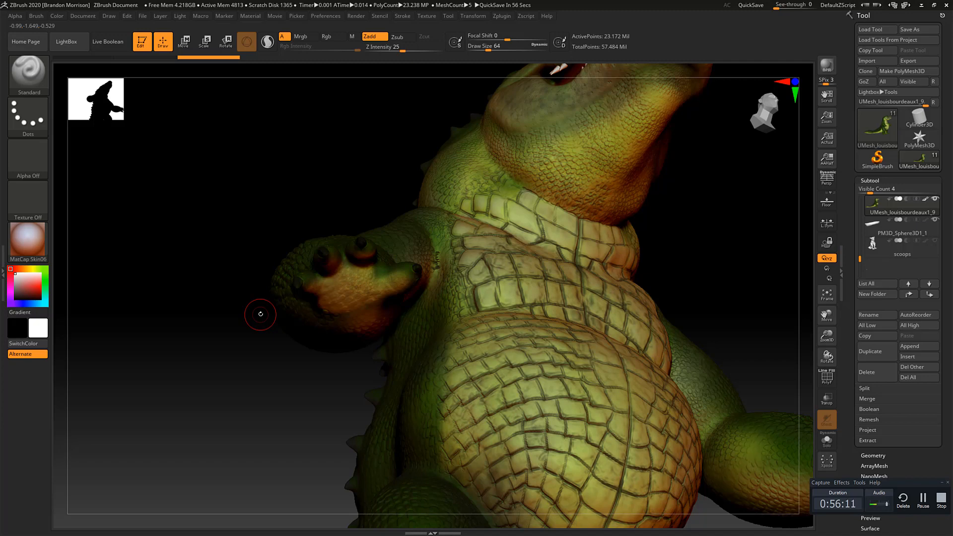
left_click(27, 239)
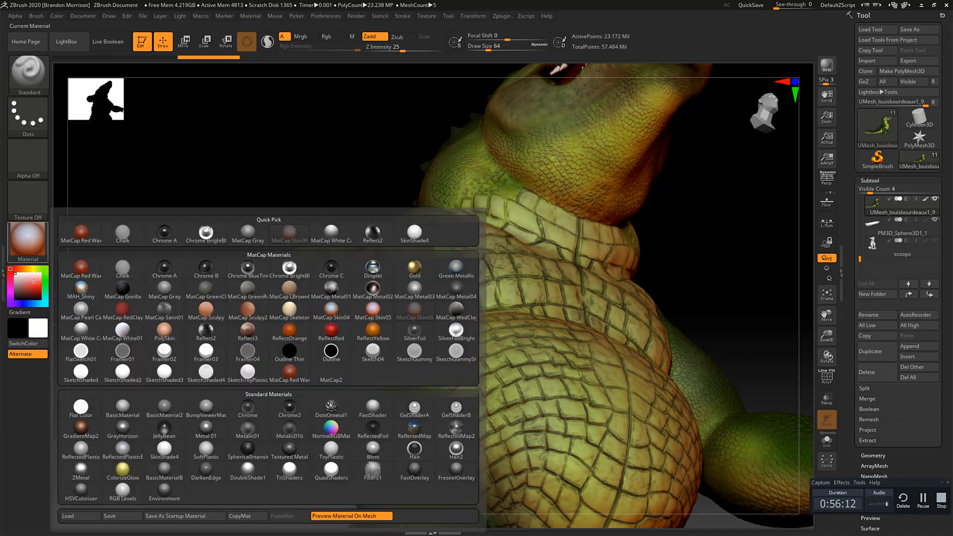
left_click(27, 240)
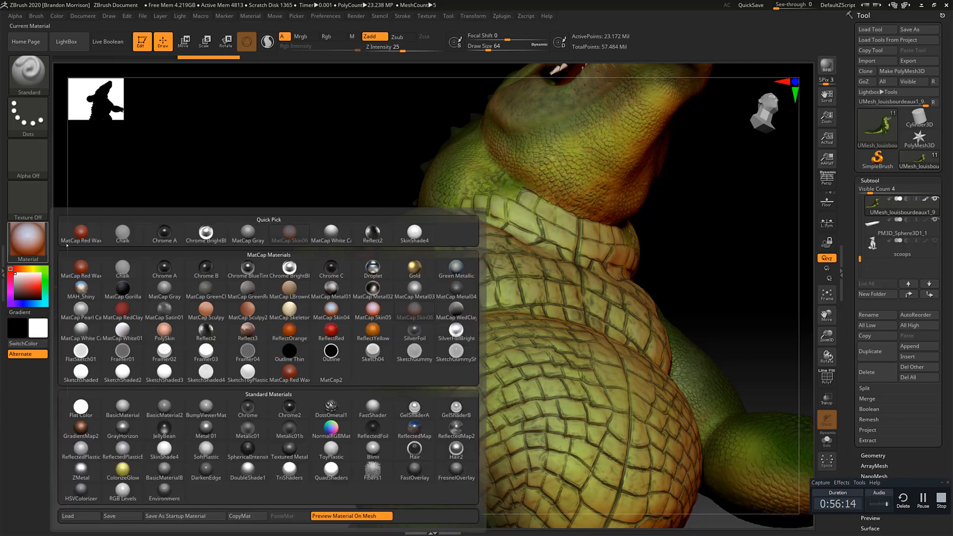
left_click(82, 328)
left_click_drag(270, 259, 274, 270)
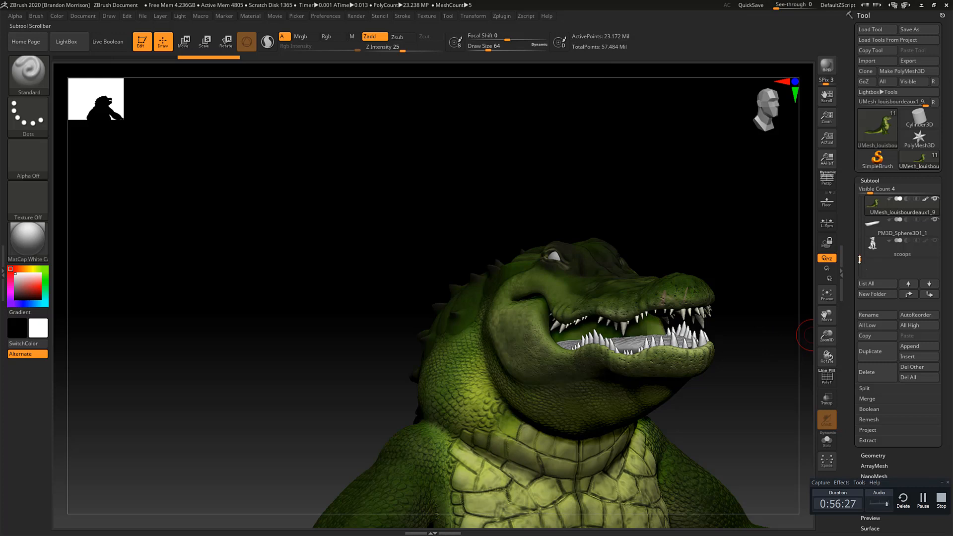
left_click_drag(859, 259, 860, 246)
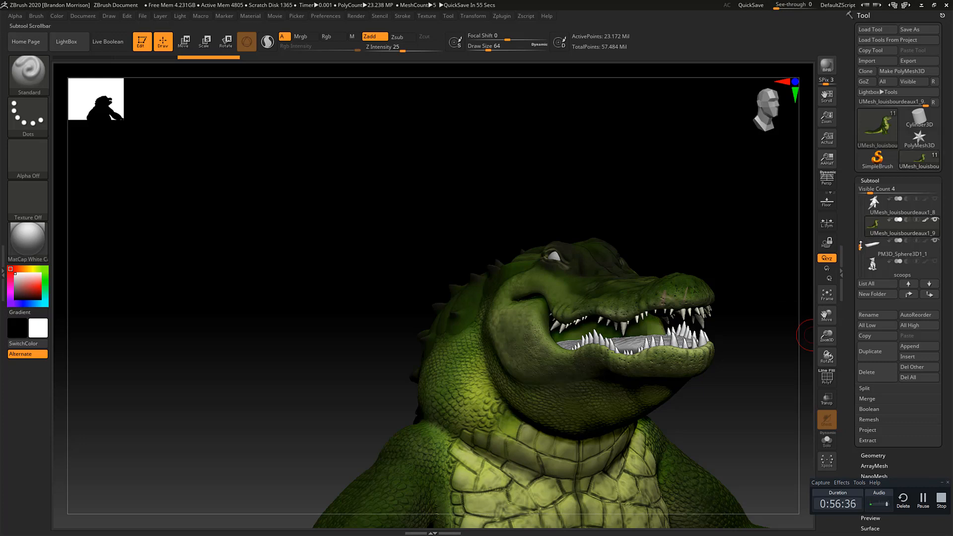
mouse_move(860, 245)
left_mouse_down()
mouse_move(861, 197)
mouse_move(868, 258)
left_mouse_up()
mouse_move(872, 249)
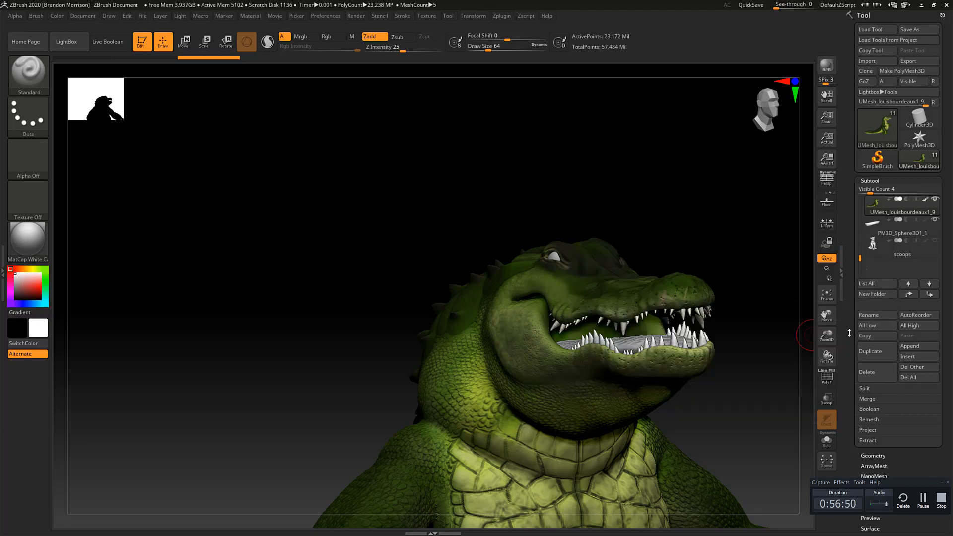
scroll(850, 333, "down", 5)
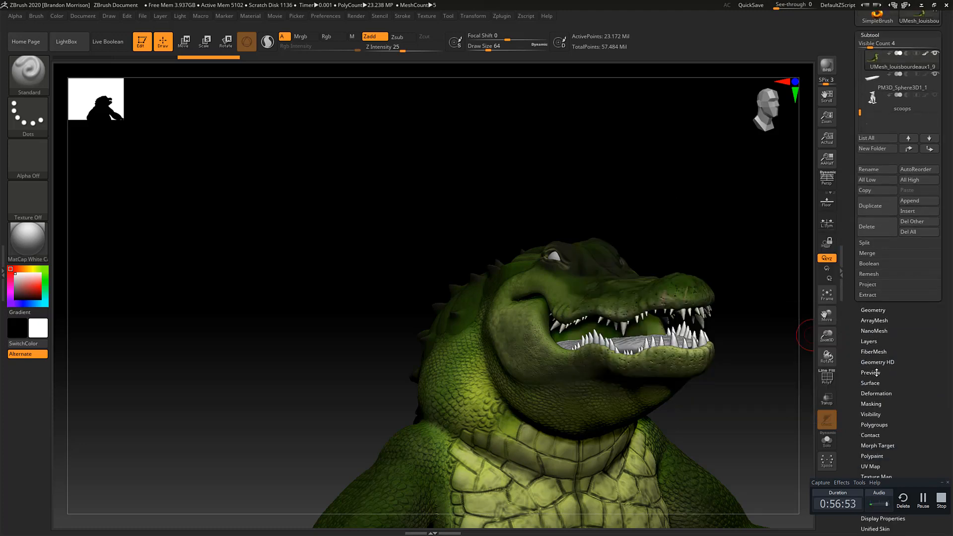
Lower the crocodile mesh to subdivision level 1 and show its polygon wireframe.
left_click(873, 310)
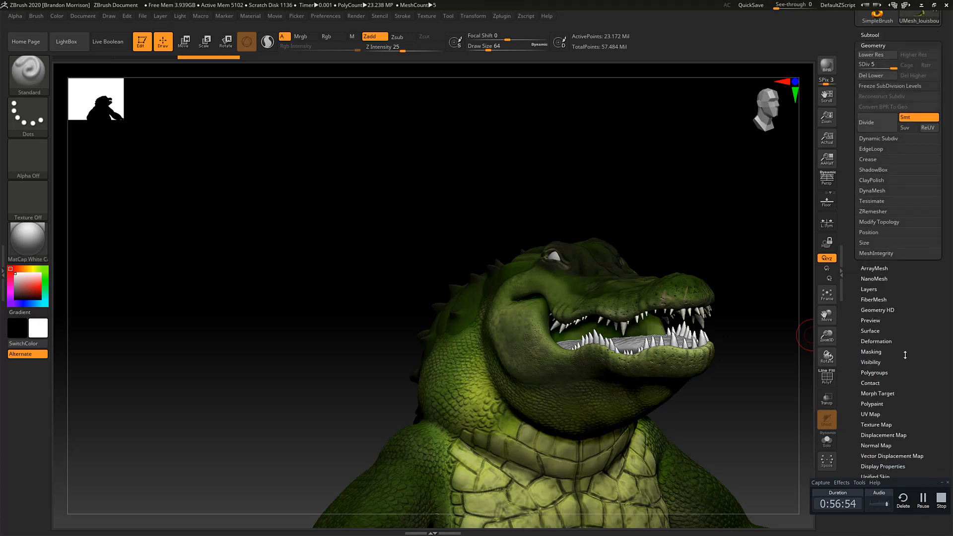
scroll(905, 355, "up", 2)
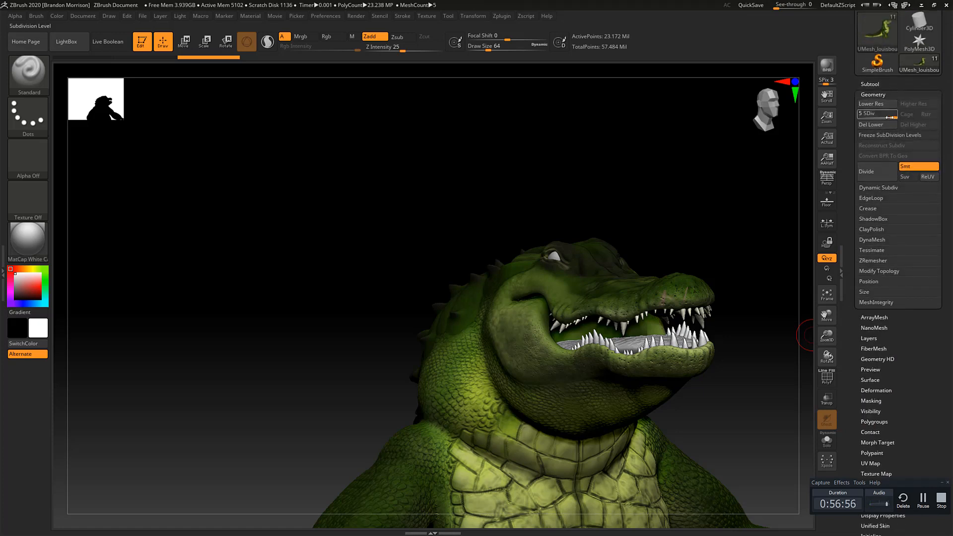
left_click_drag(889, 117, 844, 118)
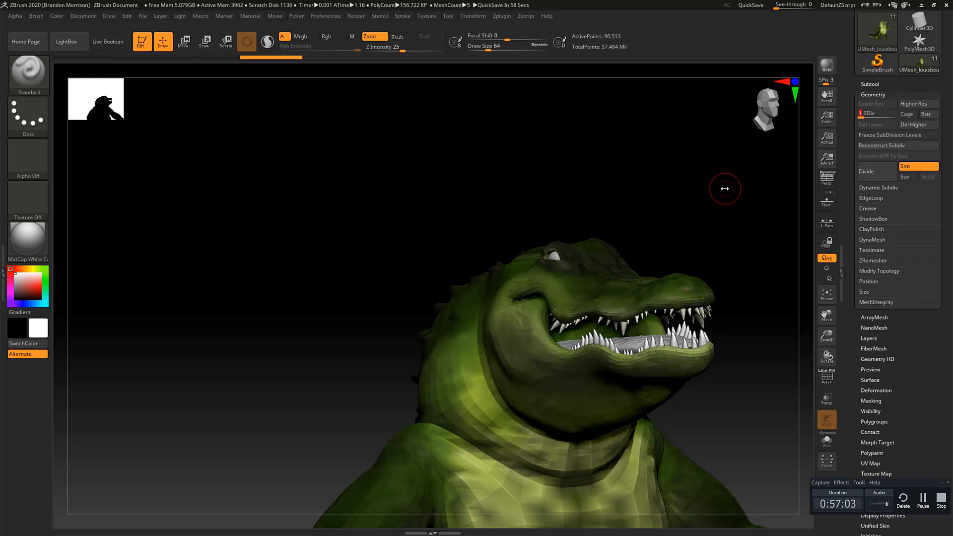
left_click(827, 379)
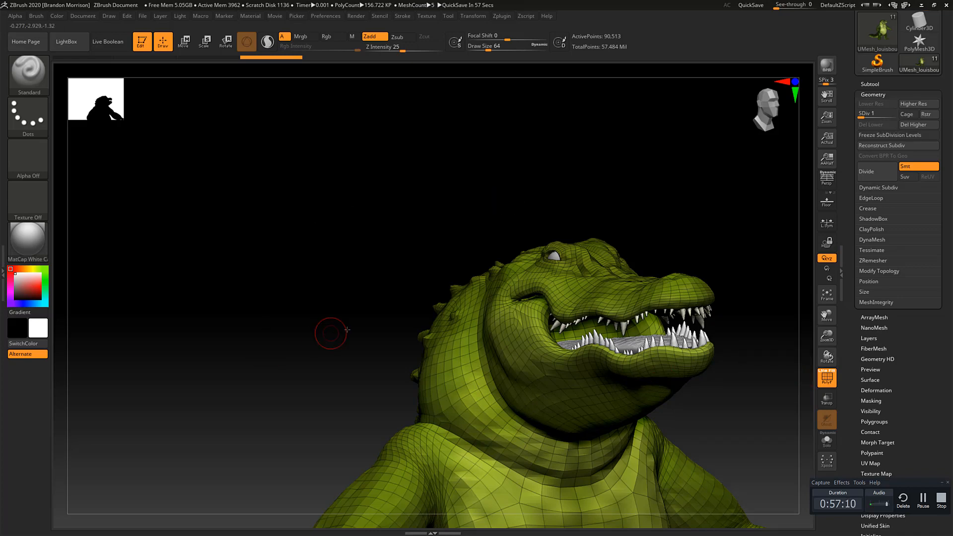
Examine the low-resolution crocodile's wireframe around the head, spiked back, tail, legs and belly.
left_click_drag(331, 333, 305, 314)
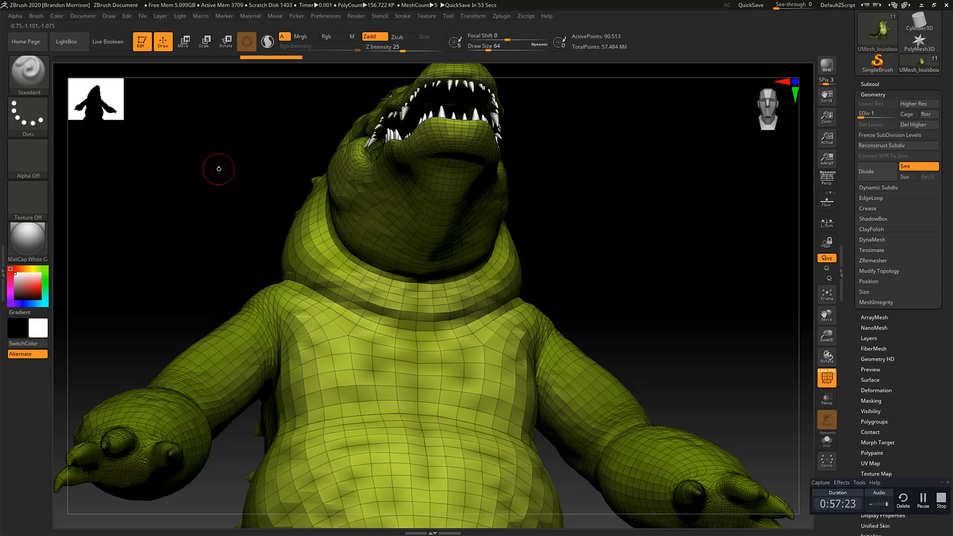
left_click_drag(260, 195, 266, 246)
left_click_drag(272, 292, 282, 119, "alt")
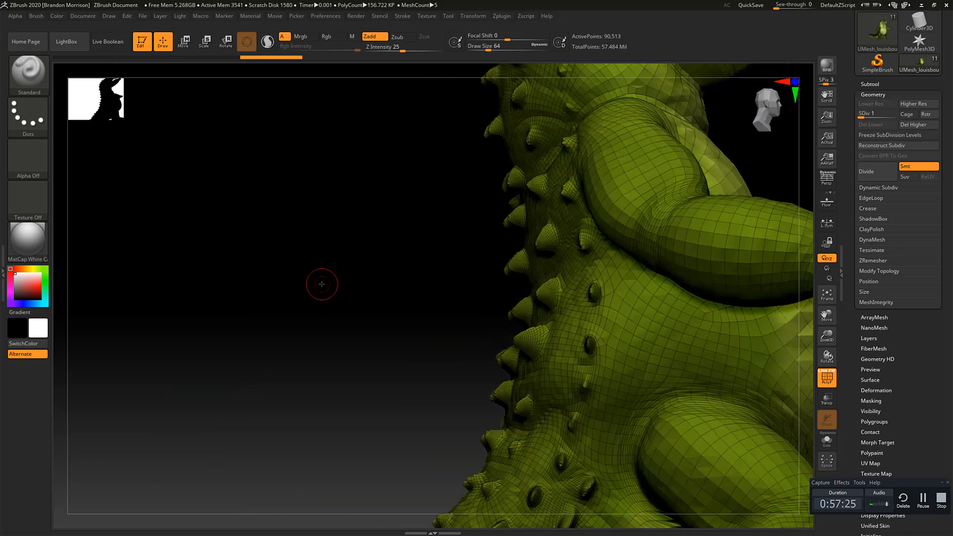
left_click_drag(406, 371, 426, 395, "alt")
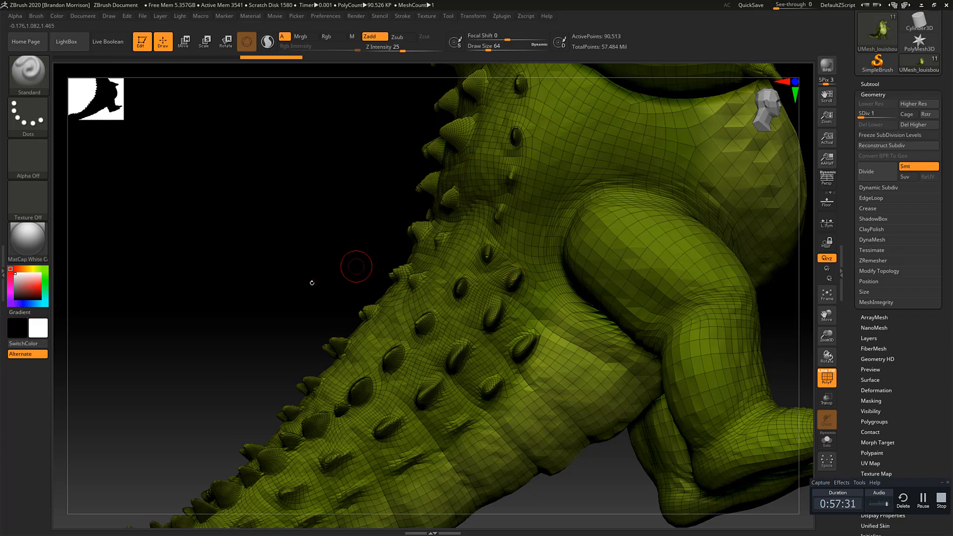
mouse_move(355, 266)
left_mouse_down()
mouse_move(276, 258)
mouse_move(313, 255)
mouse_move(298, 262)
mouse_move(319, 276)
left_mouse_up()
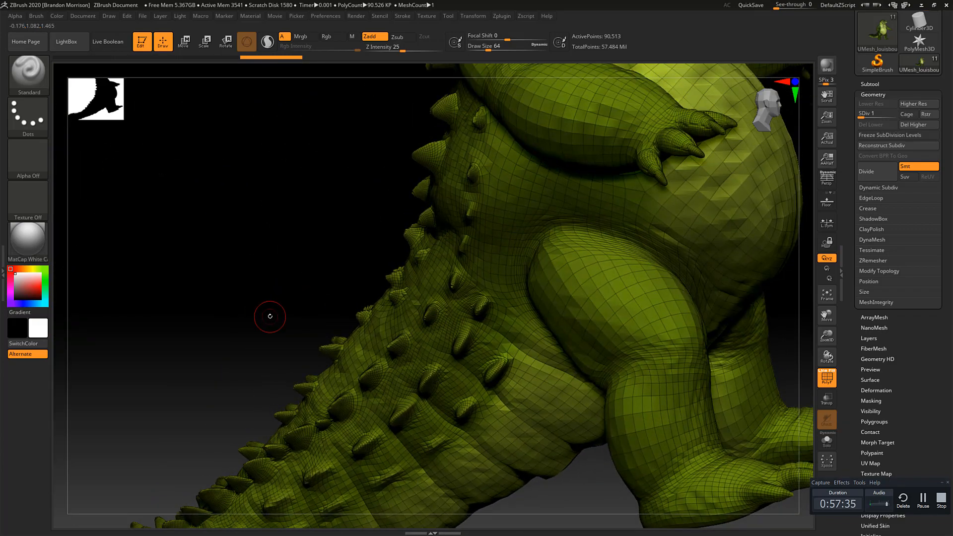
mouse_move(243, 300)
left_mouse_down()
mouse_move(230, 342)
mouse_move(224, 315)
mouse_move(142, 295)
left_mouse_up()
left_click_drag(663, 215, 665, 222, "shift")
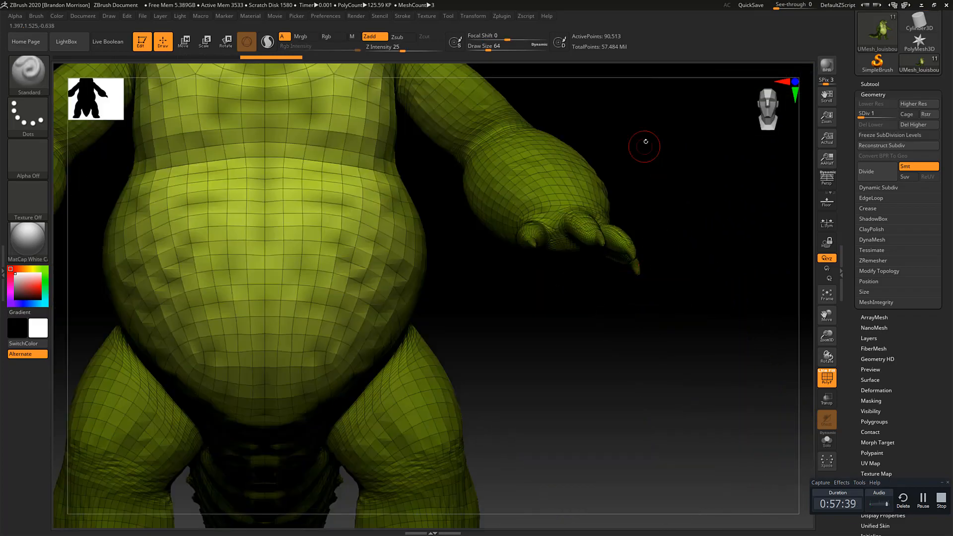
left_click_drag(646, 142, 758, 373, "alt")
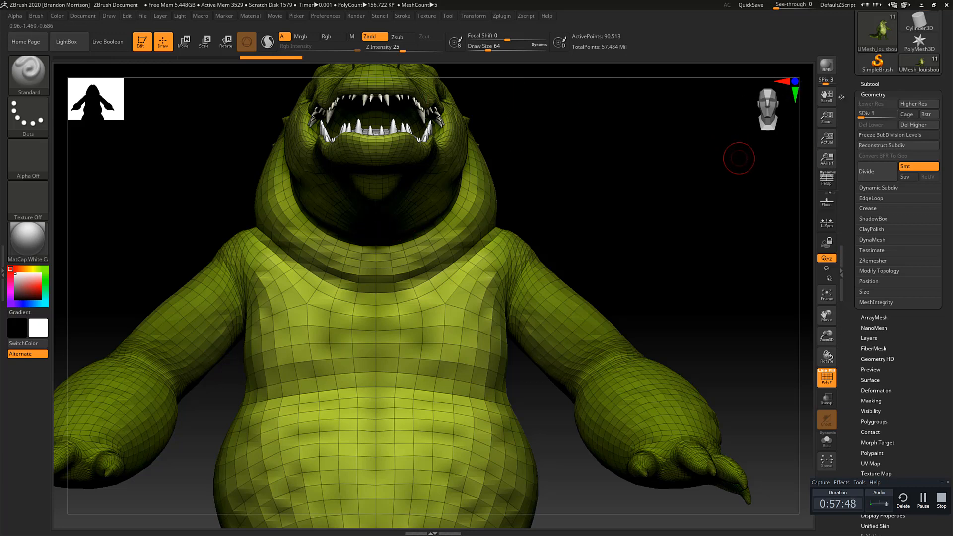
scroll(861, 74, "up", 3)
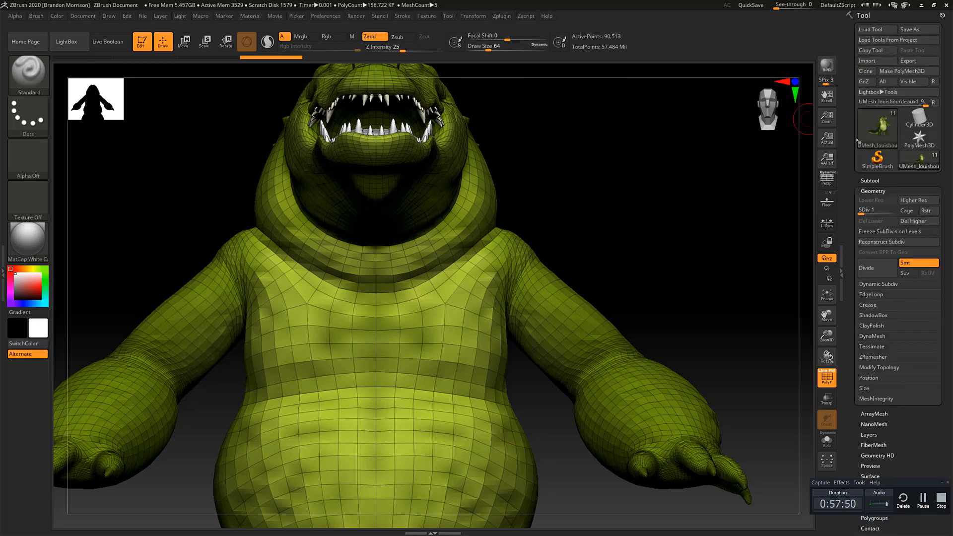
left_click(867, 61)
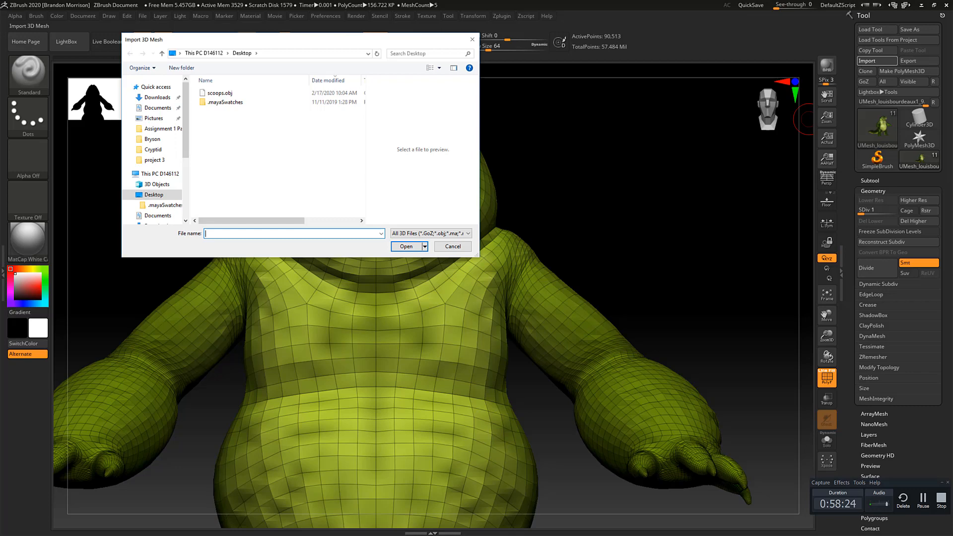
left_click(453, 246)
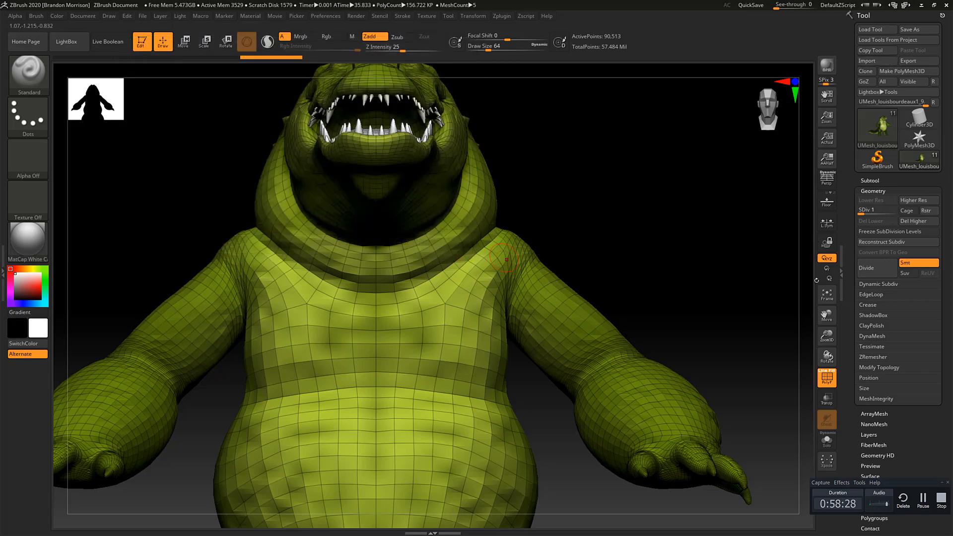
Make the scoops subtool the active one.
left_click(869, 182)
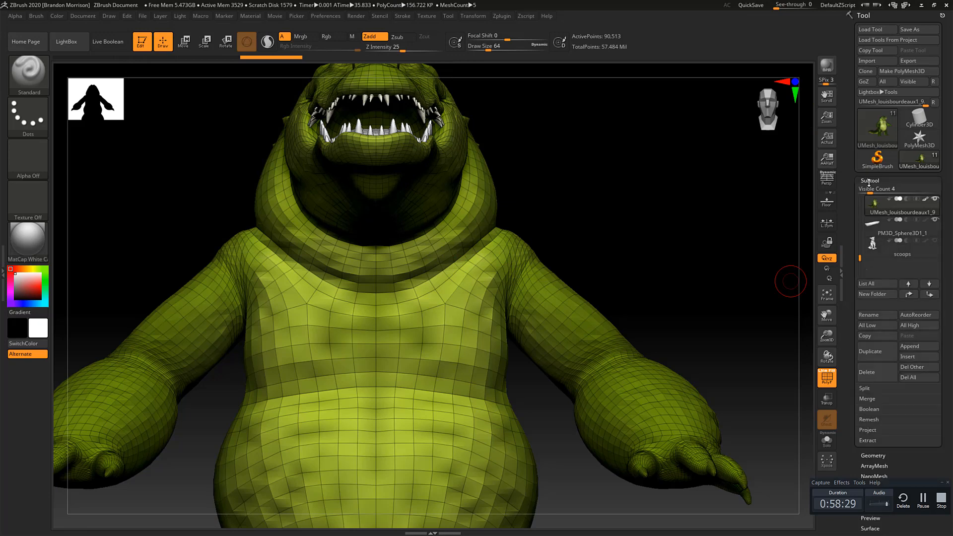
left_click(876, 253)
left_click(912, 347)
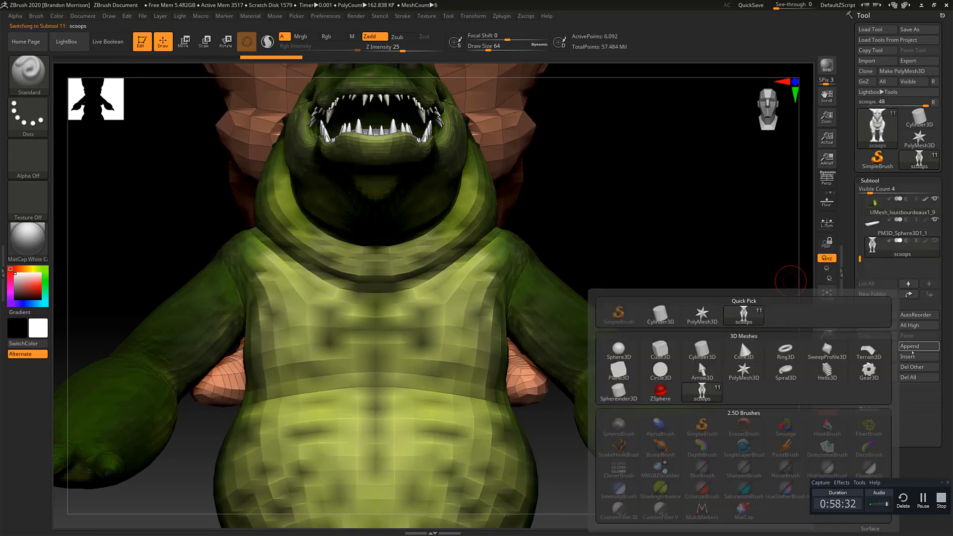
left_click(911, 346)
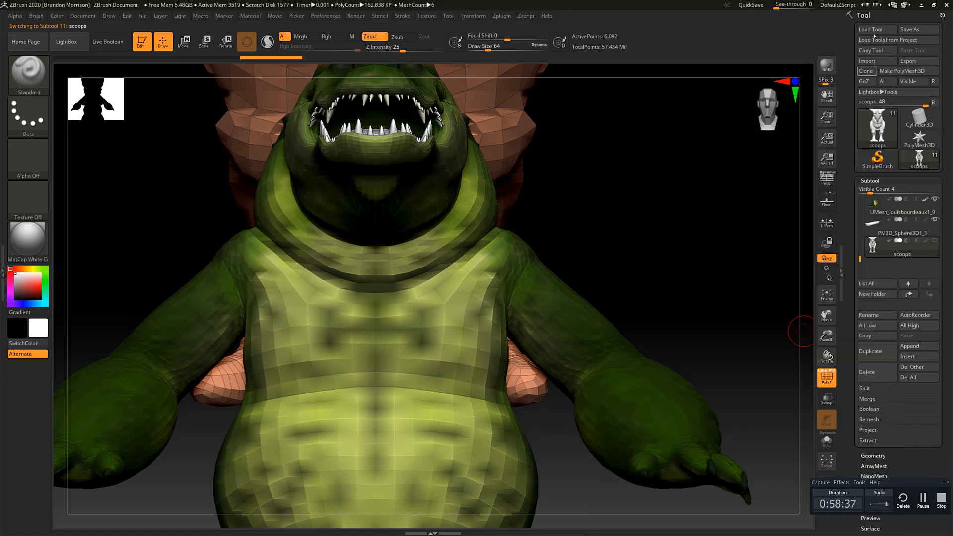
left_click(867, 61)
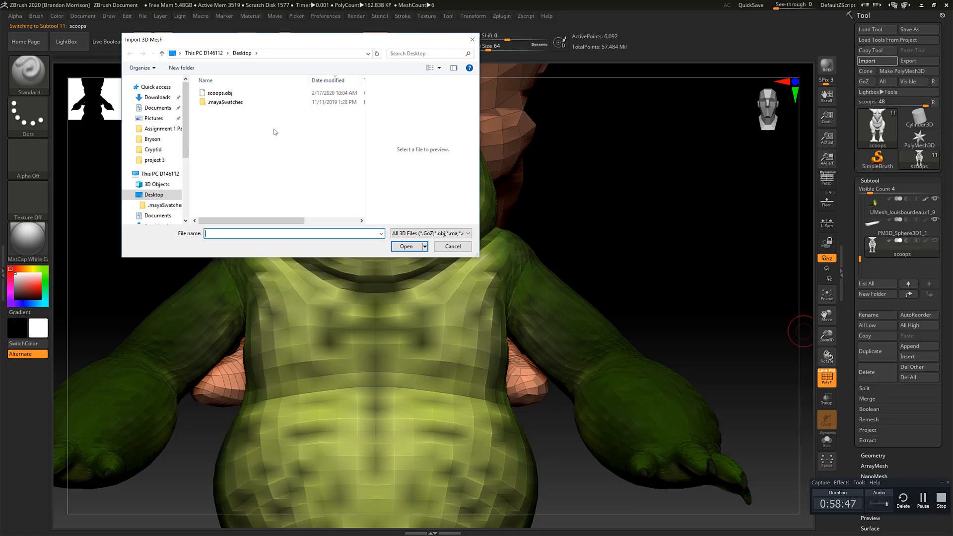
left_click(453, 246)
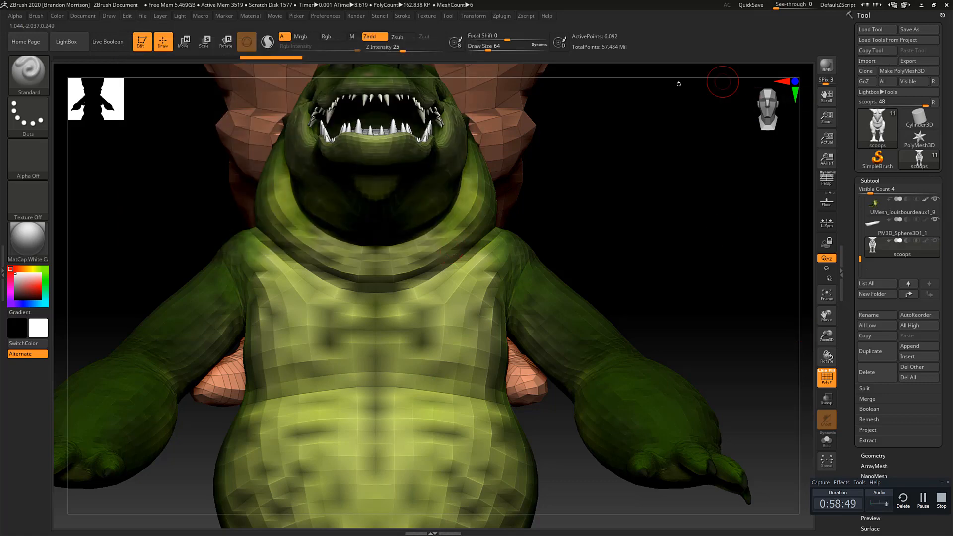
Copy the UVs of the scoops subtool with UV Master.
left_click(501, 16)
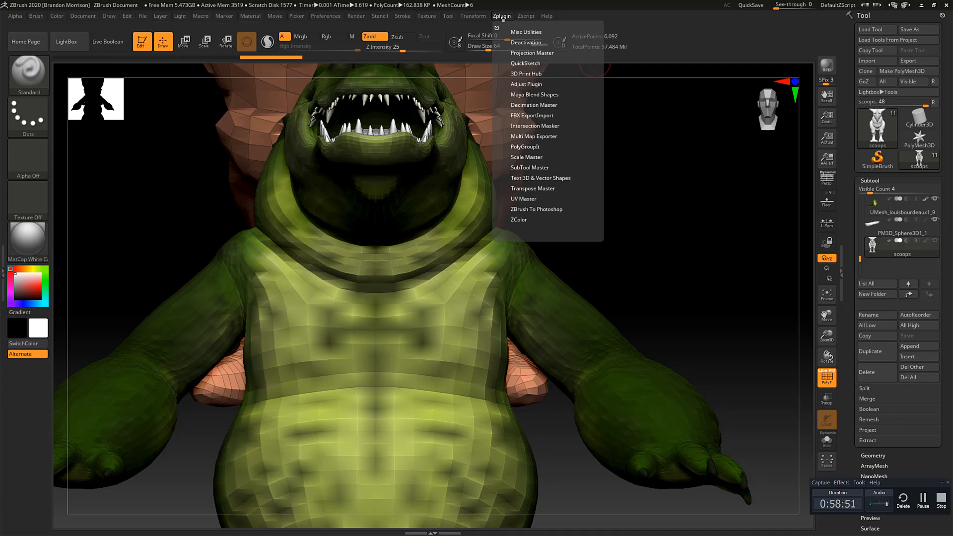
left_click(517, 198)
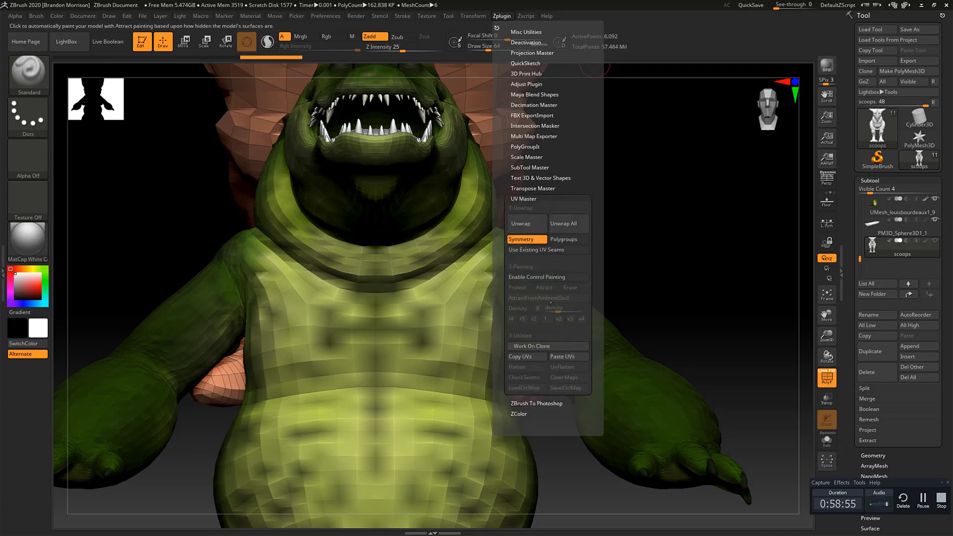
left_click(529, 357)
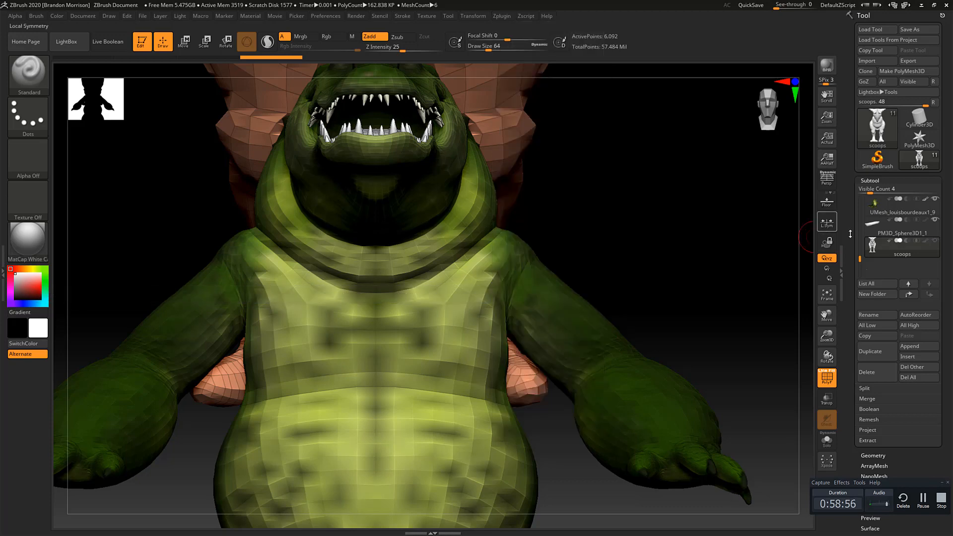
Switch to the crocodile body subtool and paste the copied UVs onto it with UV Master.
left_click(875, 204)
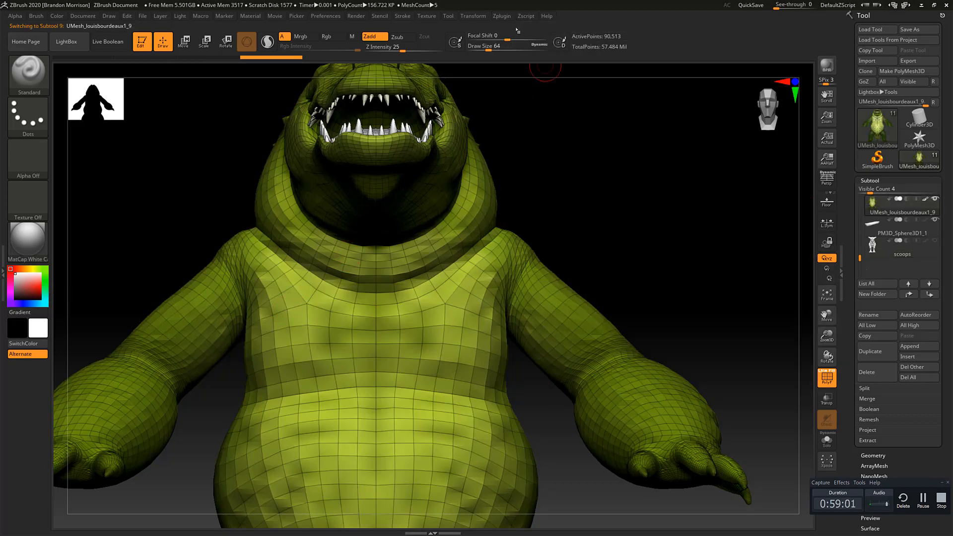
left_click(502, 16)
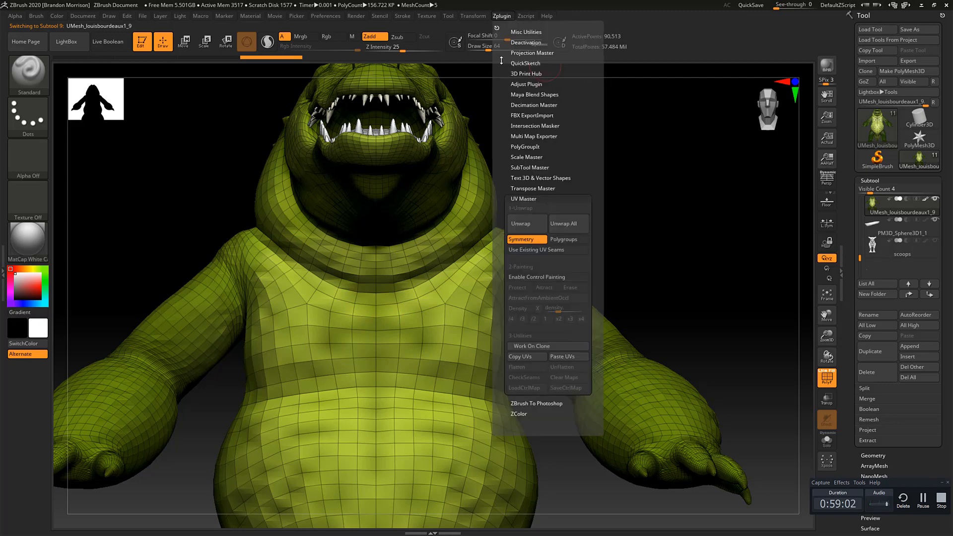
left_click(568, 356)
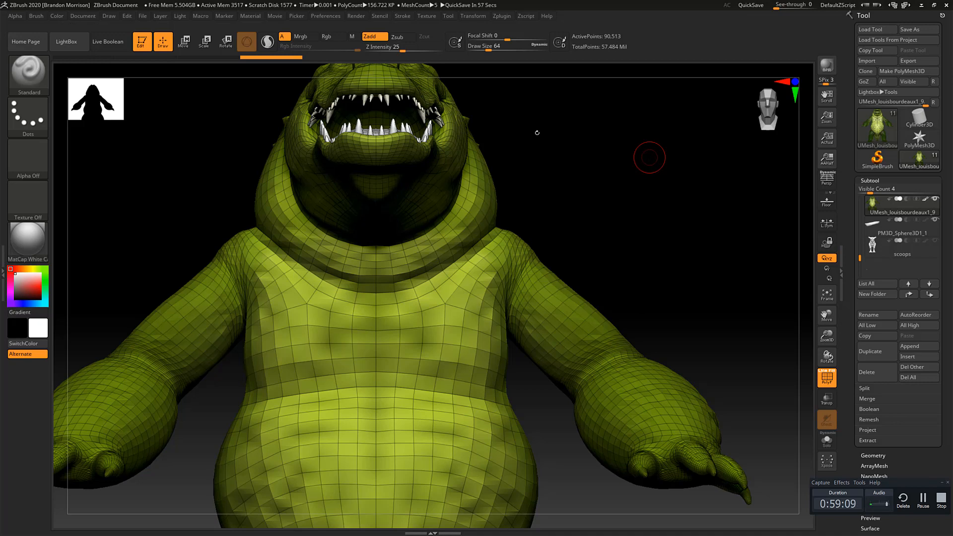
left_click(502, 16)
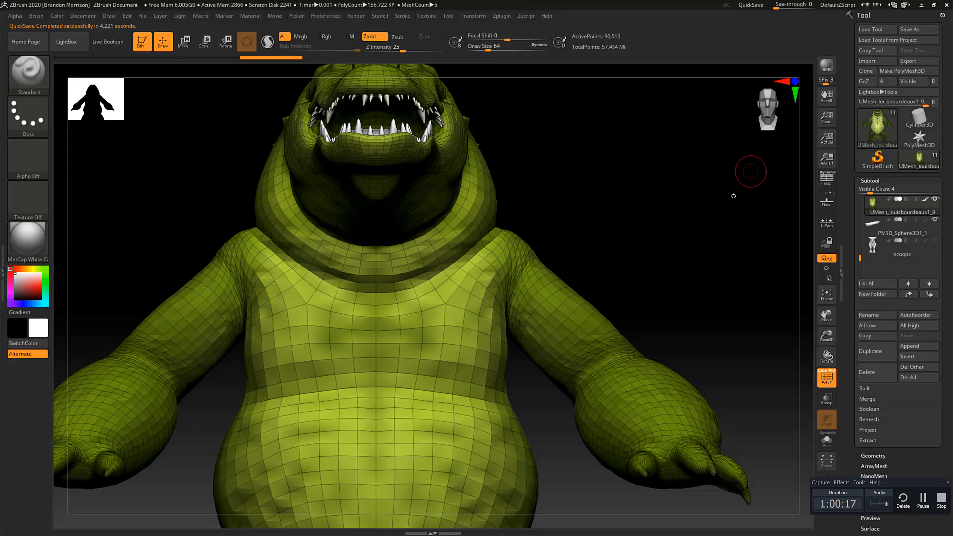
Raise the crocodile mesh to subdivision level 5 and hide its polygon wireframe.
left_click_drag(630, 230, 275, 313)
left_click_drag(346, 267, 412, 328)
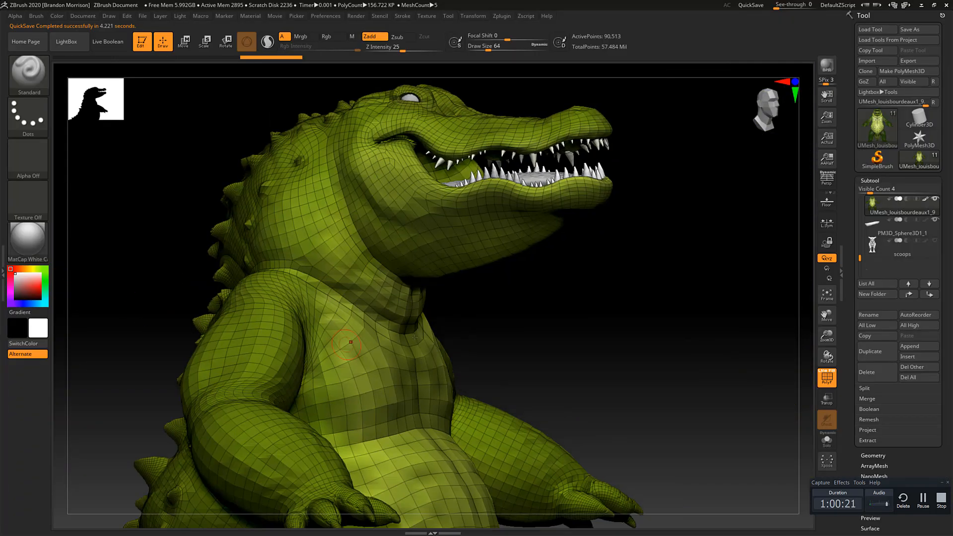
left_click_drag(725, 276, 611, 290)
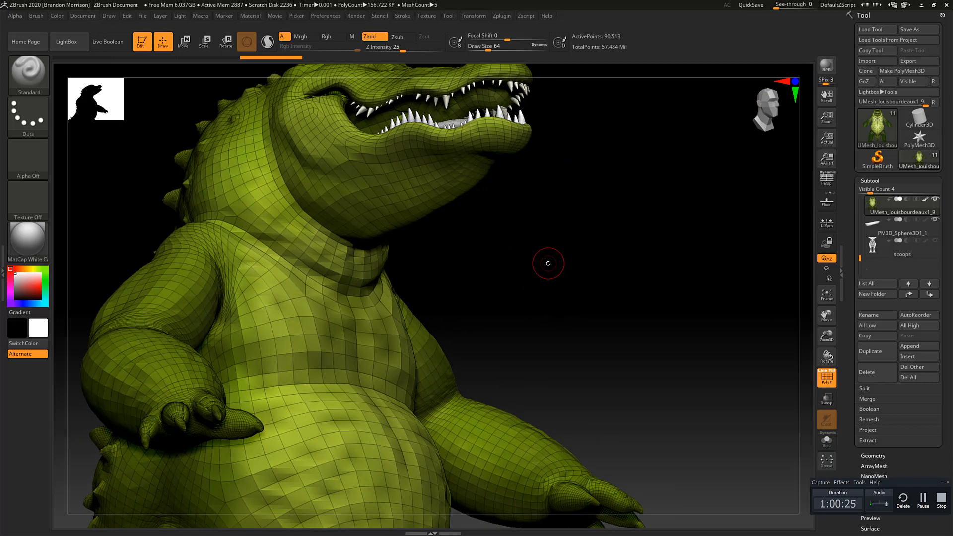
left_click_drag(615, 283, 659, 351)
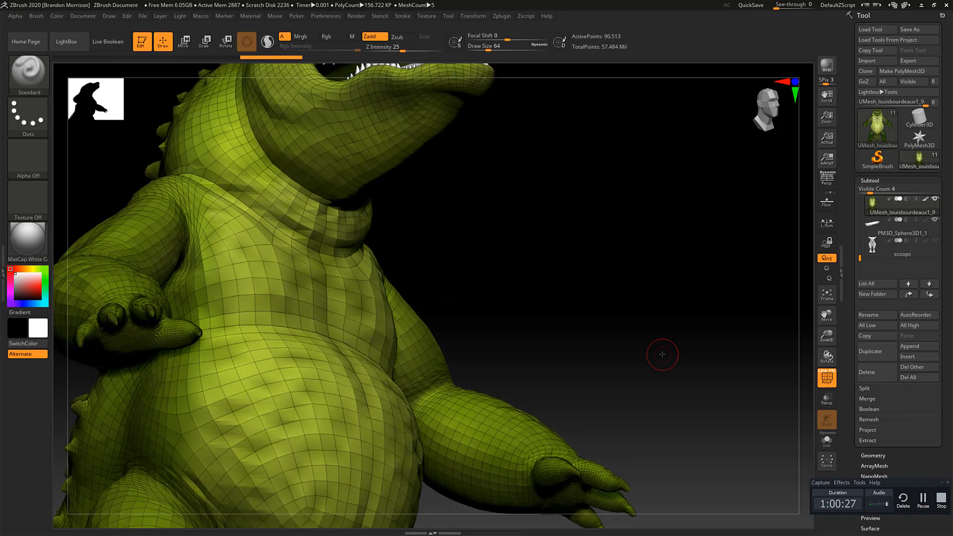
scroll(852, 463, "down", 5)
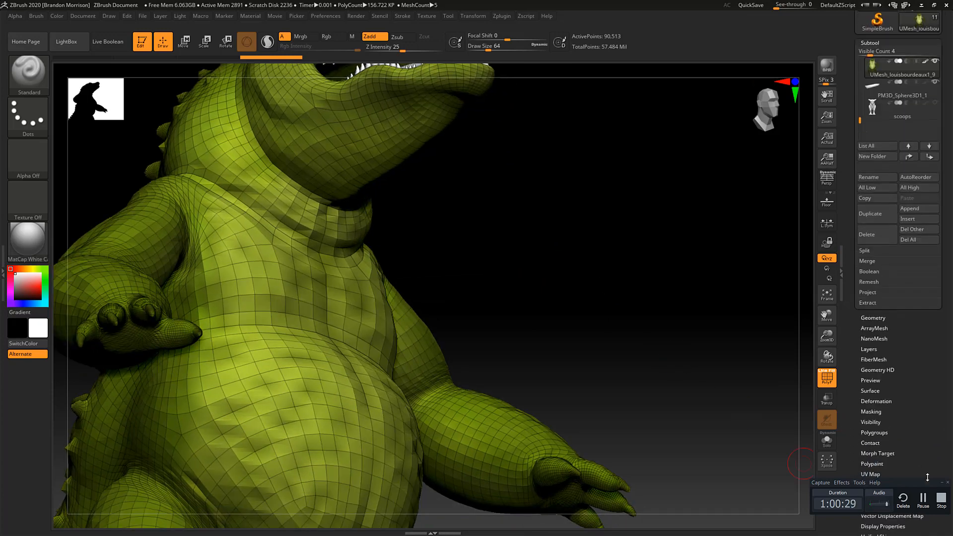
left_click(865, 318)
left_click_drag(931, 312, 931, 335)
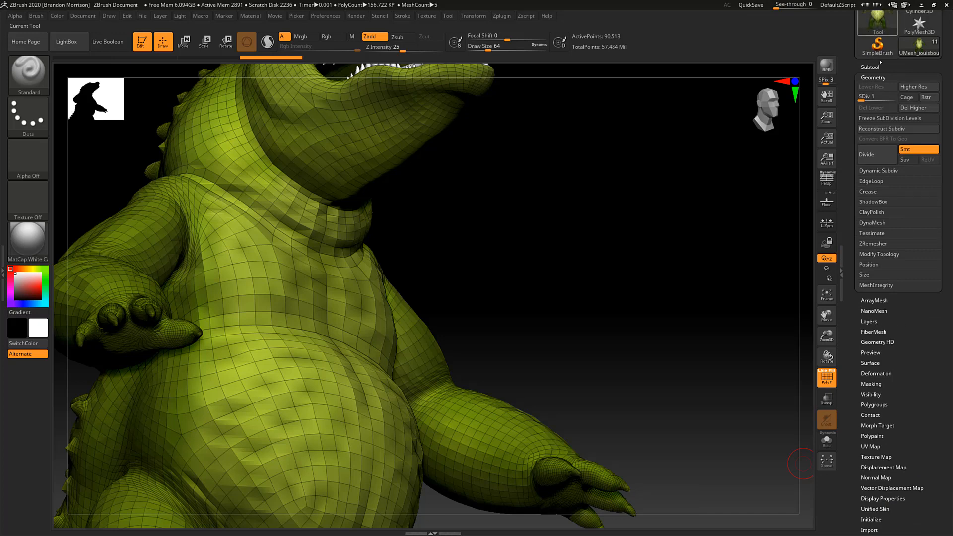
left_click_drag(865, 96, 899, 97)
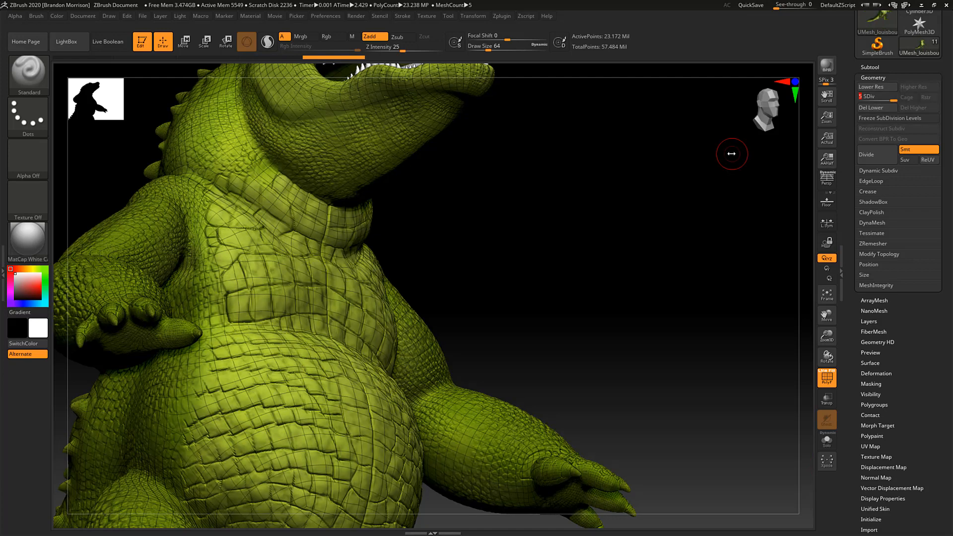
left_click(826, 377)
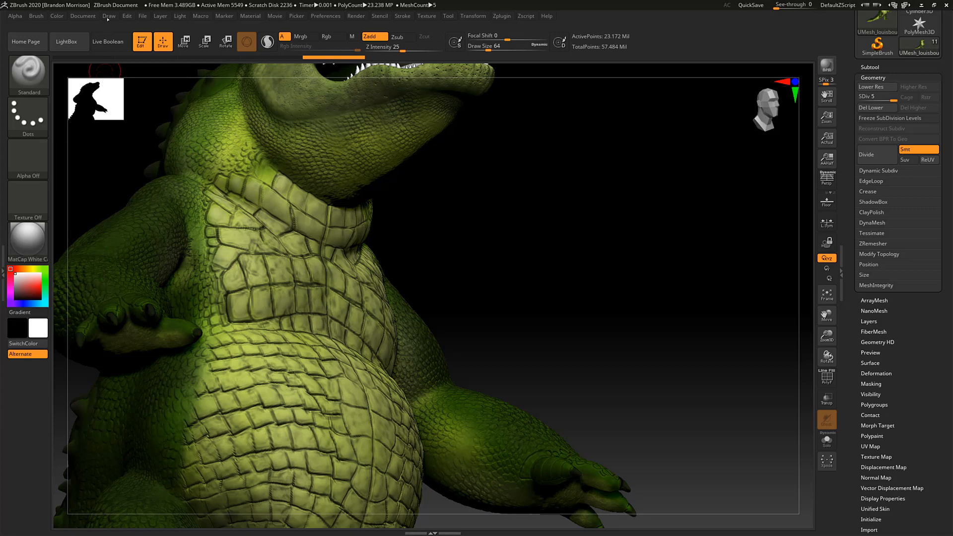
Fill the whole crocodile body with a solid red of R 209, G 8, B 8.
left_click(57, 17)
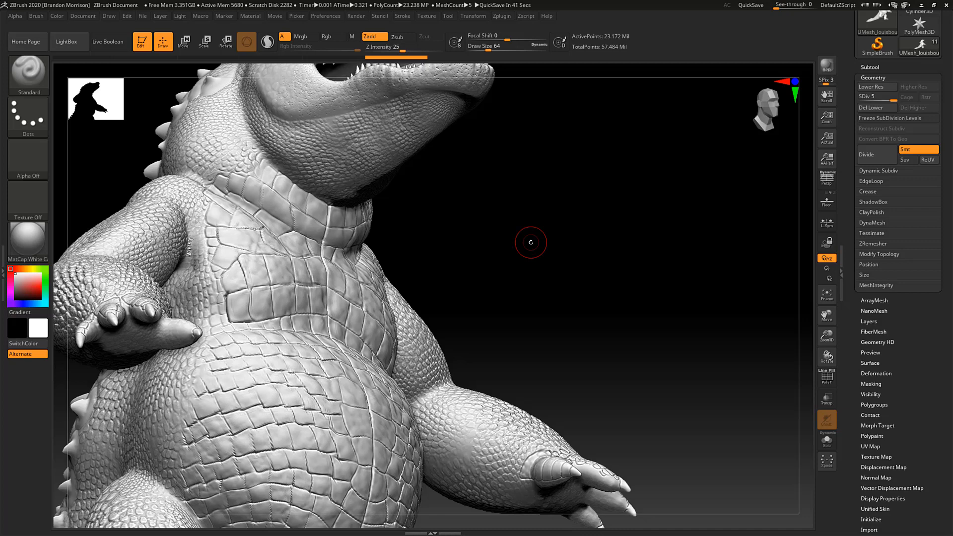
left_click(57, 16)
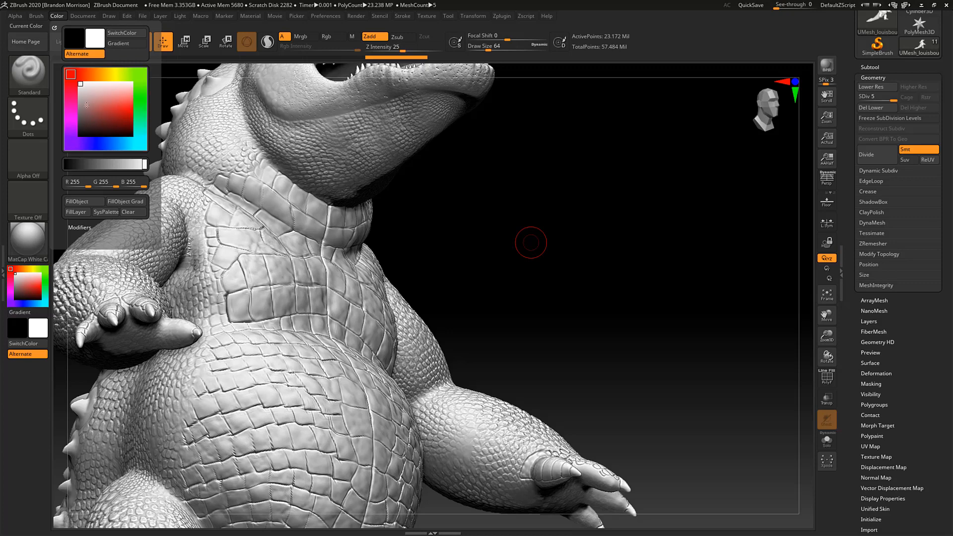
left_click_drag(121, 113, 129, 113)
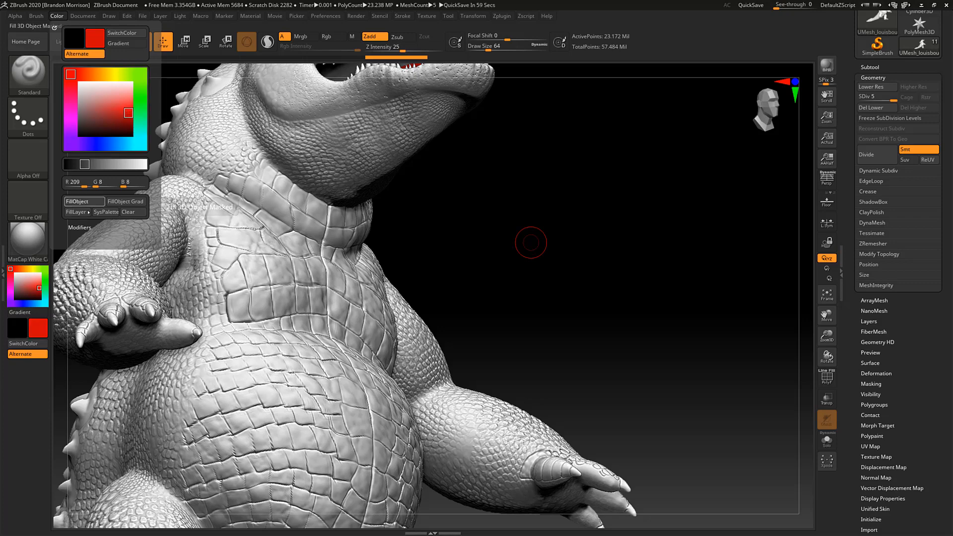
left_click(79, 212)
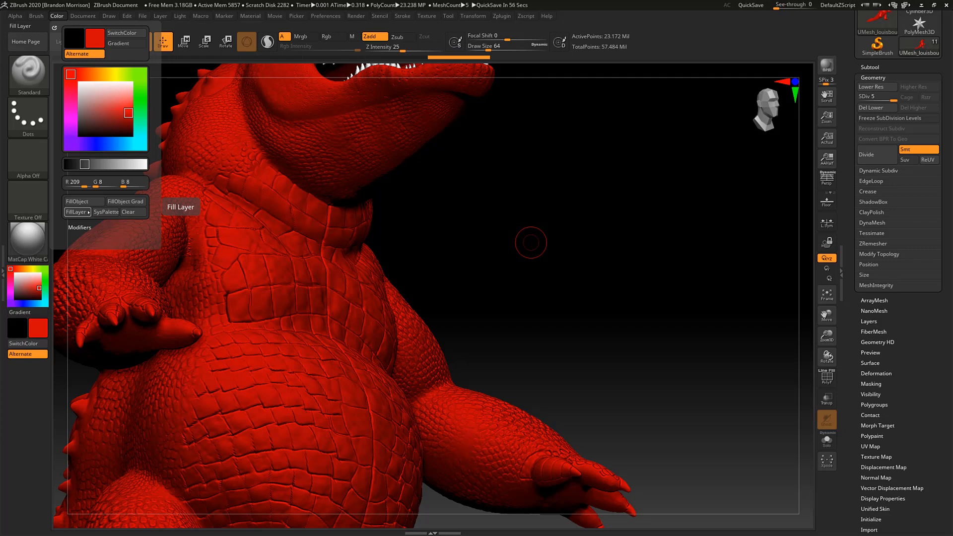
Check the crocodile body subtool's polygon information and lower its mesh to subdivision level 1.
left_click(869, 67)
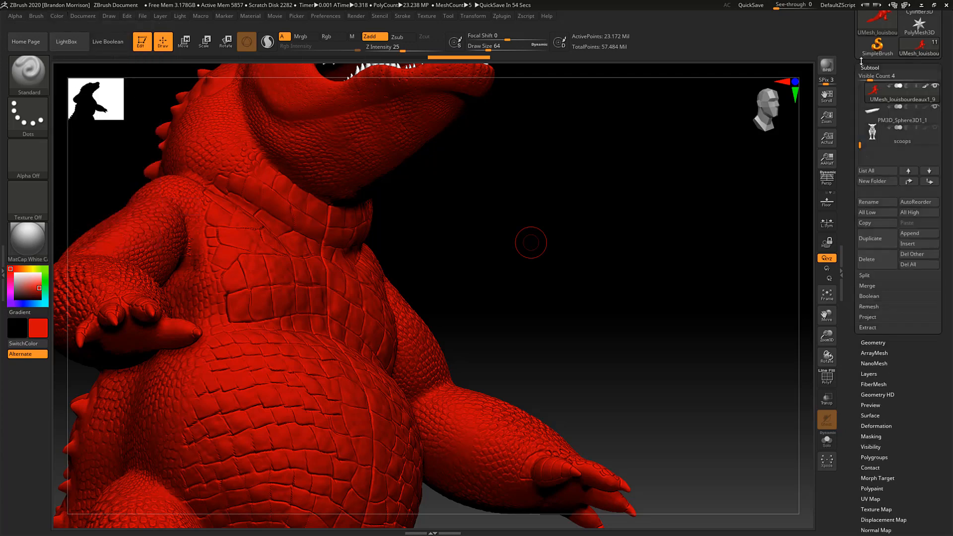
mouse_move(876, 92)
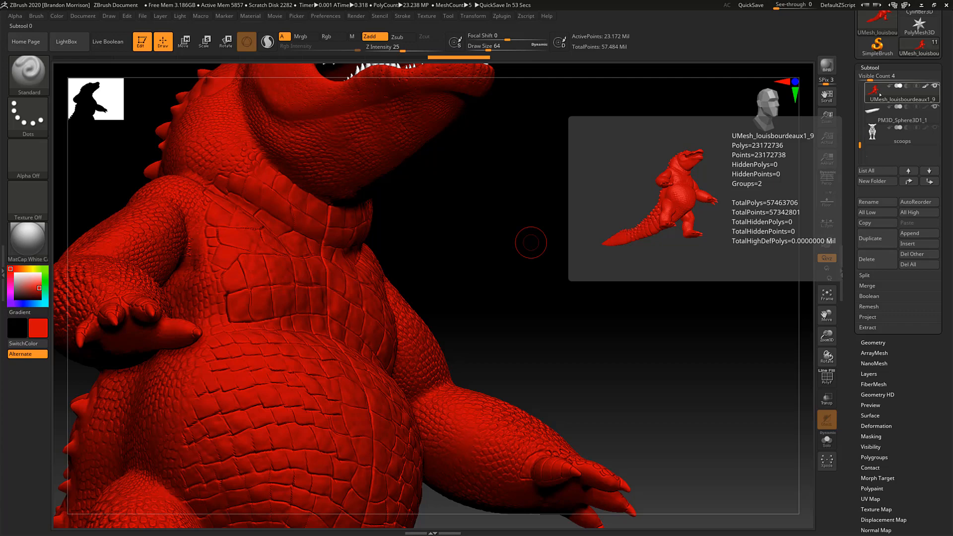
scroll(871, 303, "down", 2)
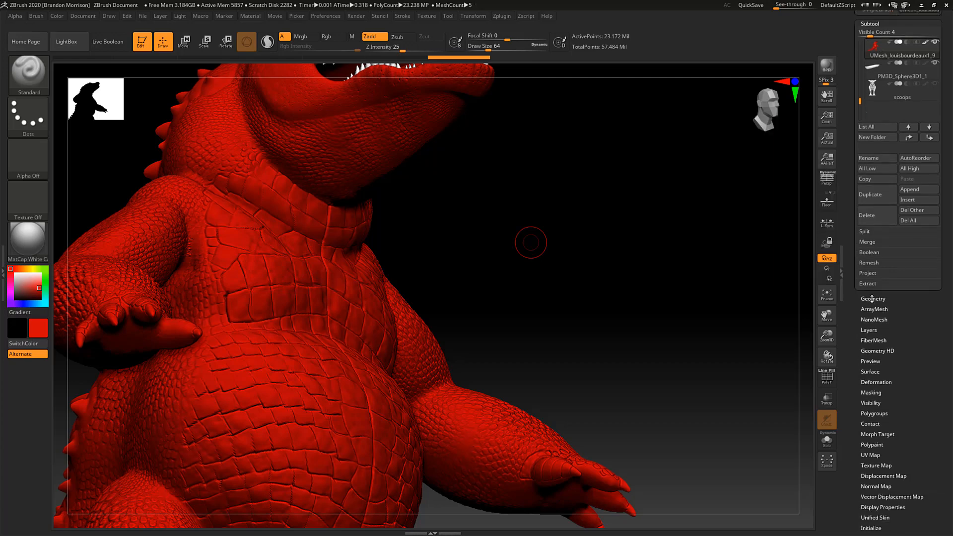
left_click(872, 299)
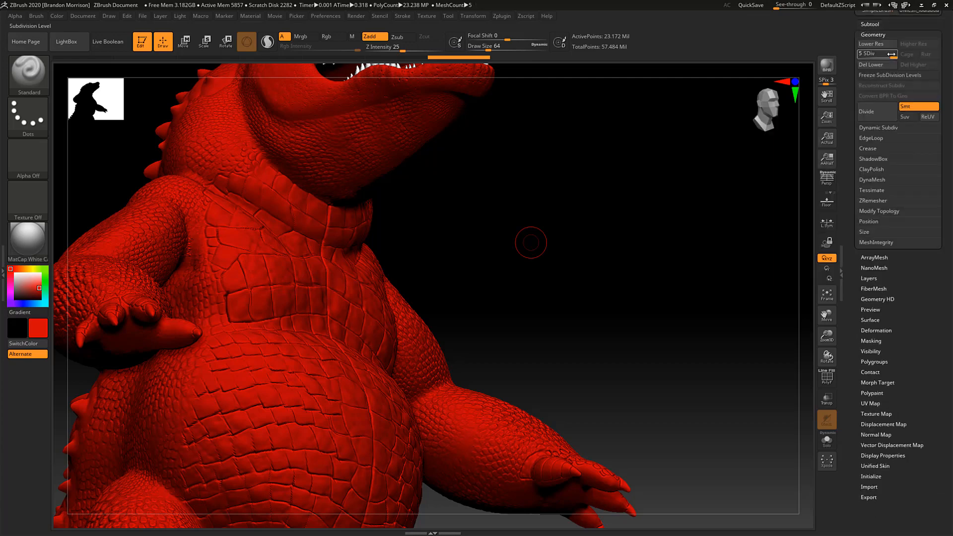
left_click_drag(890, 54, 858, 52)
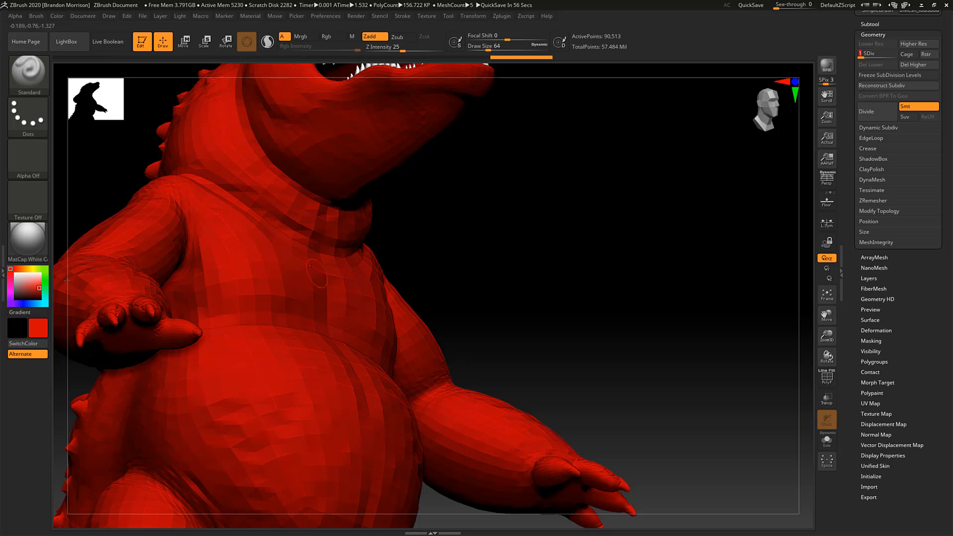
Set the brush to paint only Rgb with Zadd off, and paint a green stroke diagonally across the chest.
left_click(45, 268)
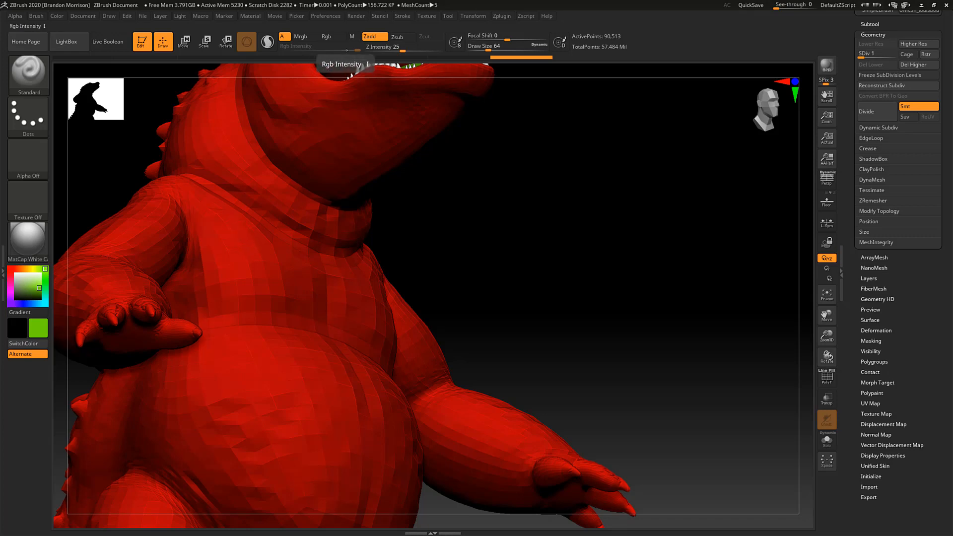
left_click(340, 39)
left_click(369, 37)
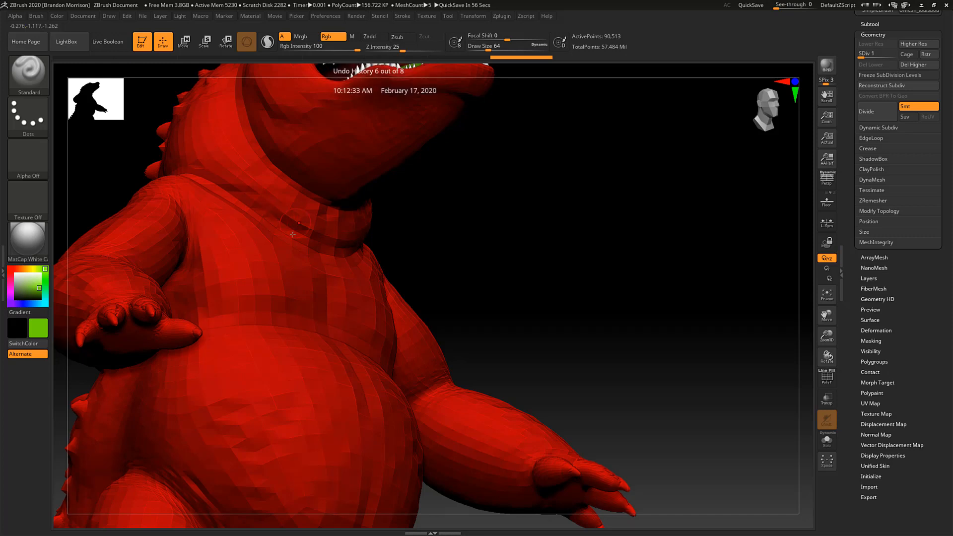
mouse_move(226, 229)
left_mouse_down()
mouse_move(278, 264)
mouse_move(211, 221)
mouse_move(298, 287)
mouse_move(203, 219)
mouse_move(257, 267)
mouse_move(217, 214)
left_mouse_up()
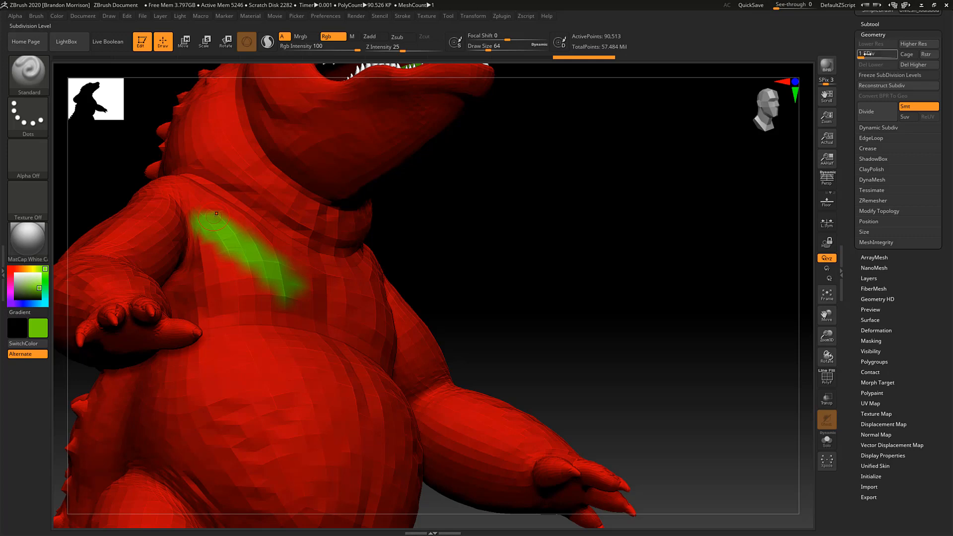
Raise the mesh to subdivision level 5 and paint a second green stroke on the chest below the first one.
left_click_drag(863, 56, 898, 42)
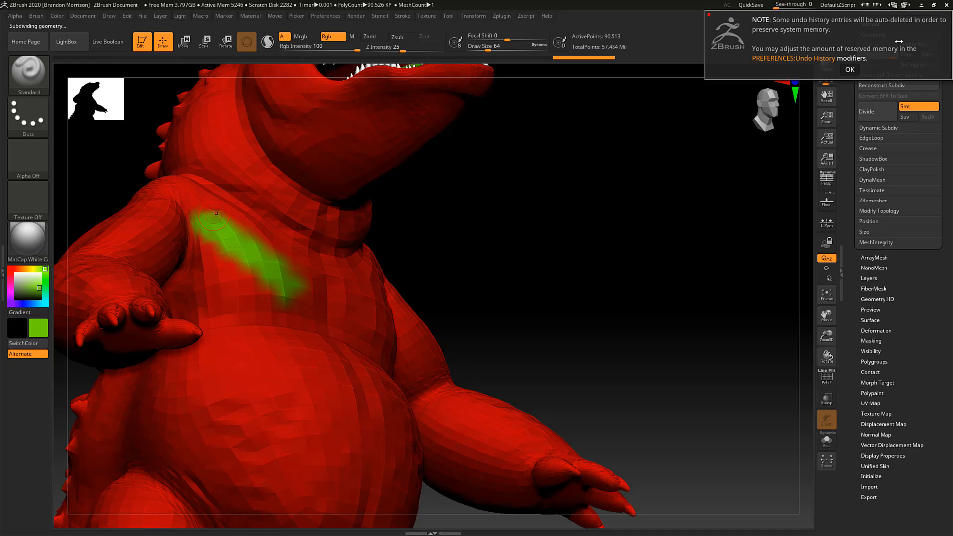
left_click(842, 72)
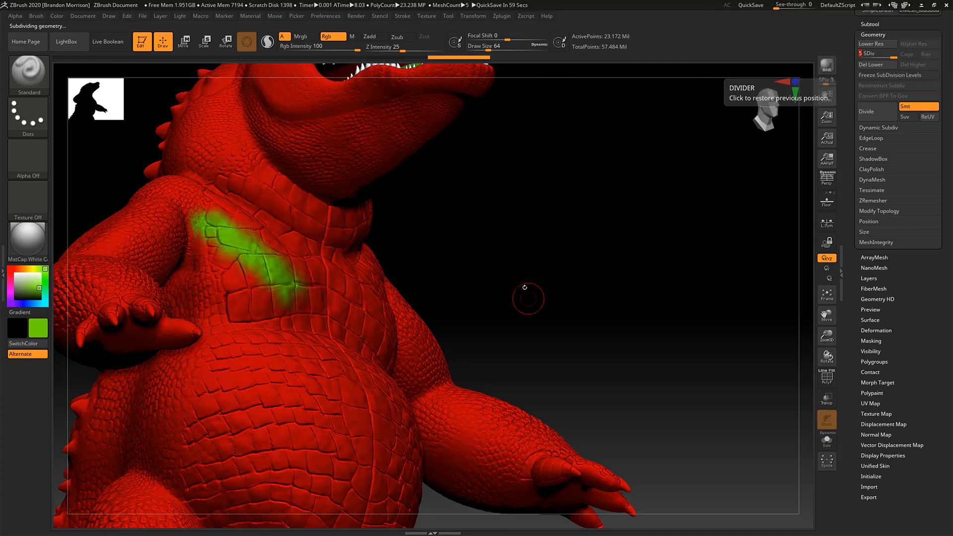
left_click_drag(527, 298, 504, 270)
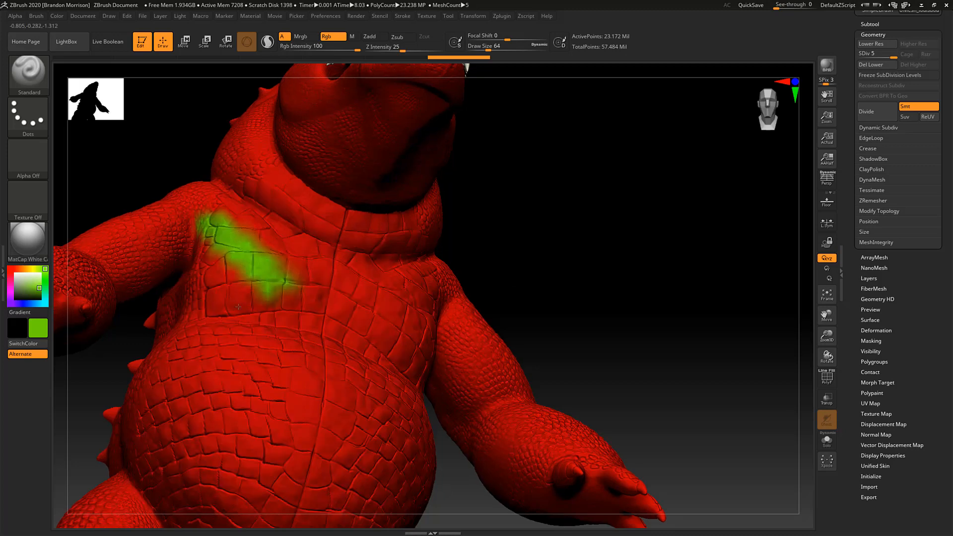
mouse_move(238, 307)
left_mouse_down()
mouse_move(263, 332)
mouse_move(224, 295)
mouse_move(266, 337)
mouse_move(228, 293)
left_mouse_up()
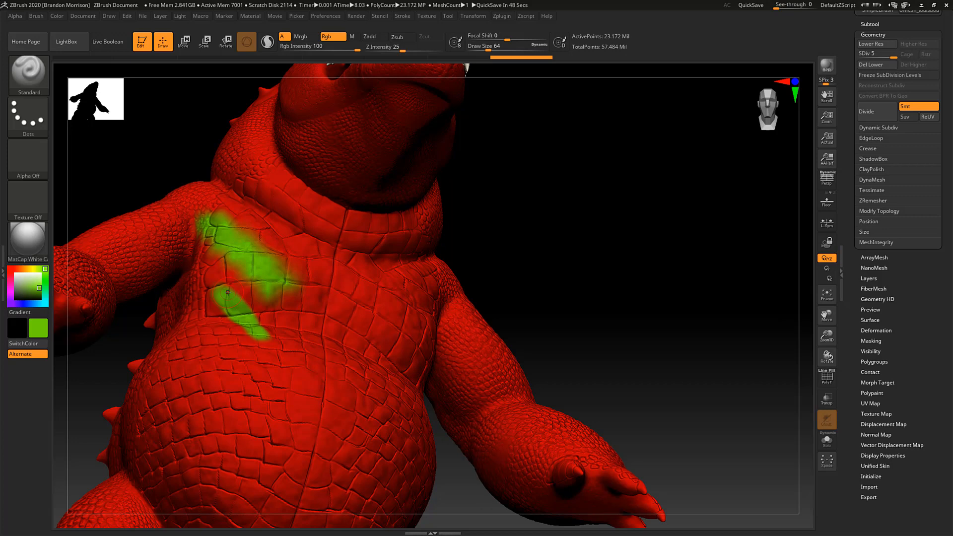
Cover the green test strokes by filling the whole crocodile body with red, R 215, G 3, B 3.
left_click(10, 269)
left_click(14, 290)
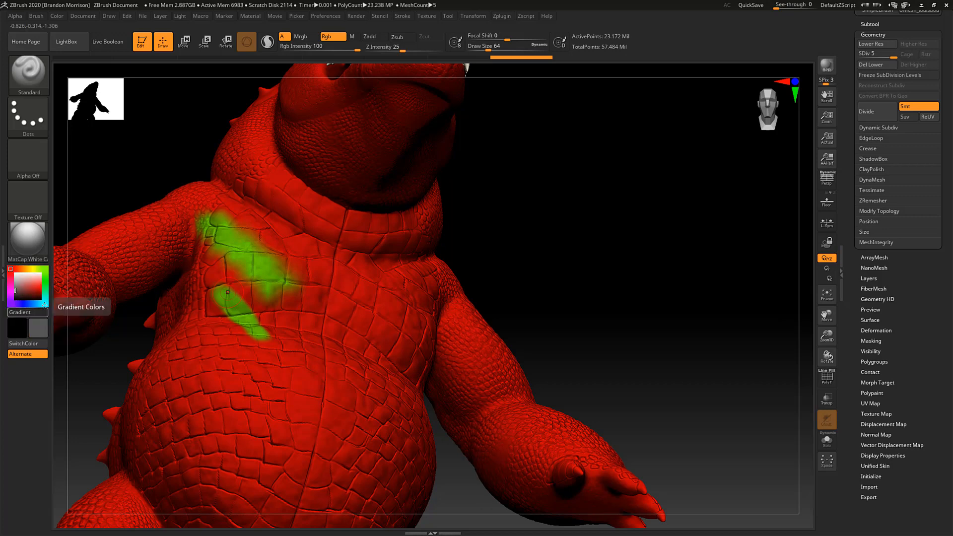
left_click(40, 288)
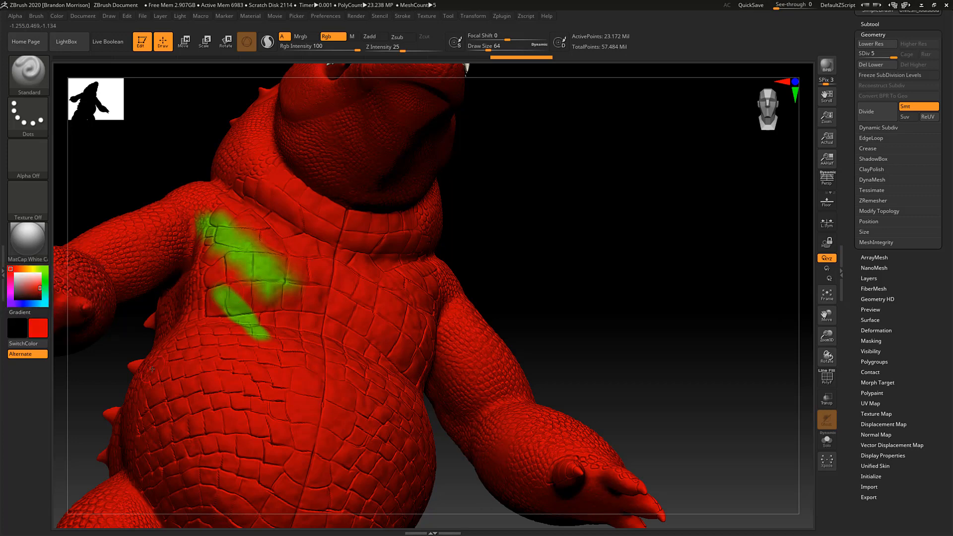
left_click(57, 16)
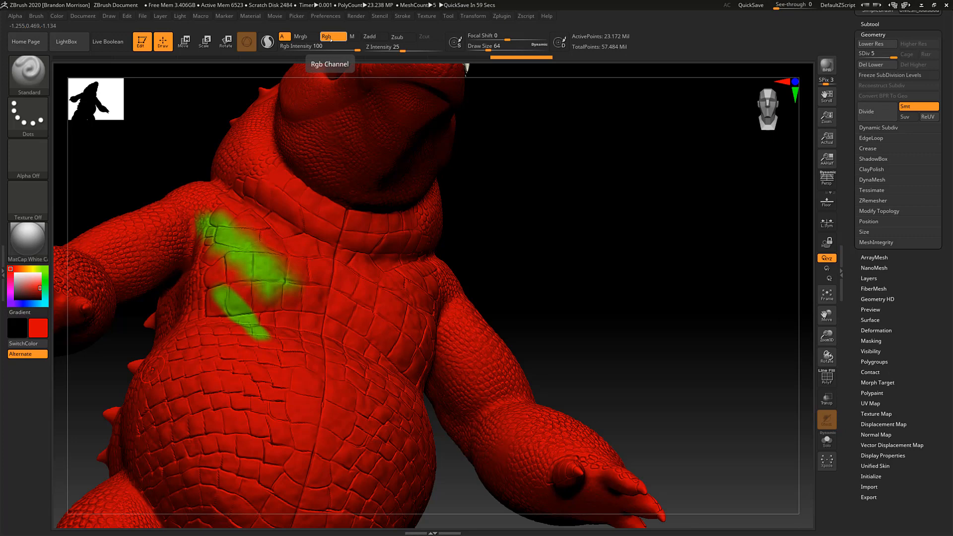
left_click(377, 47)
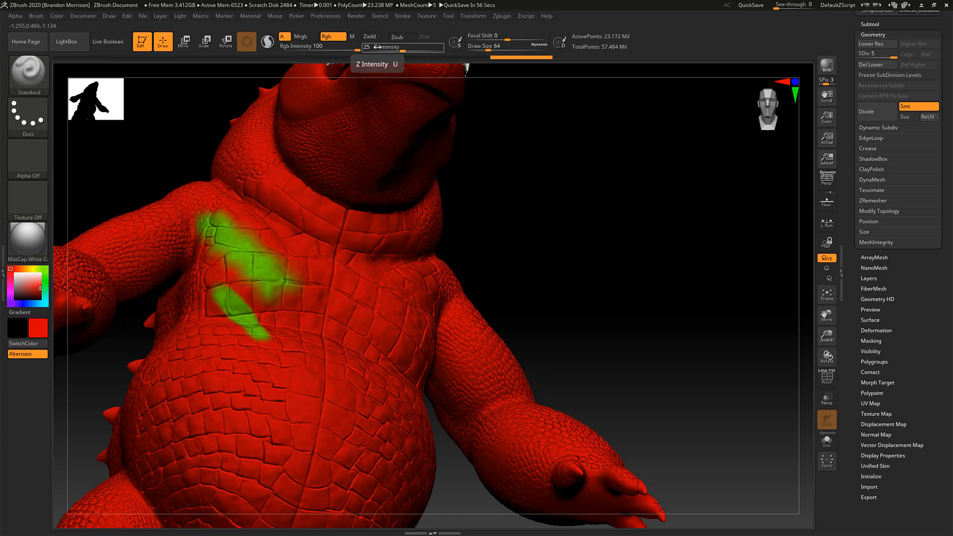
left_click(57, 17)
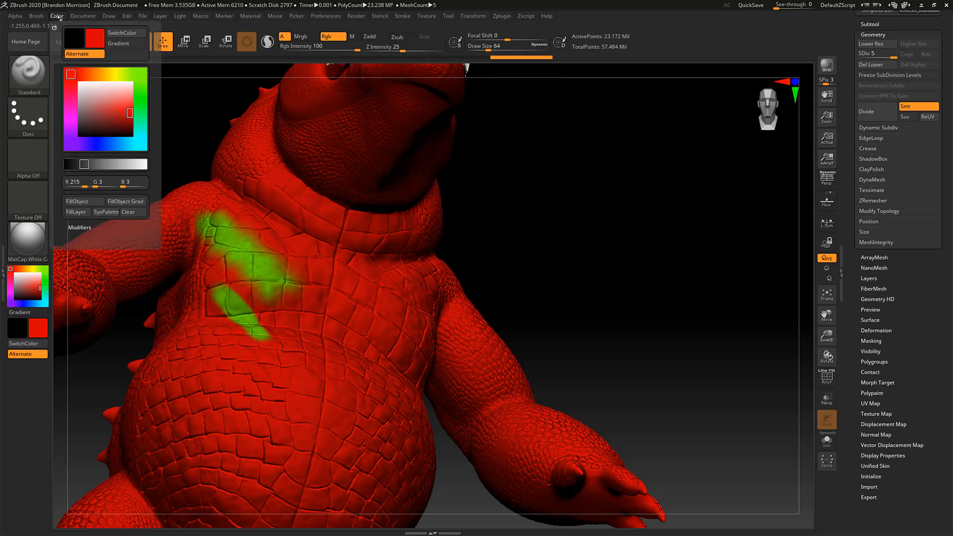
left_click(92, 201)
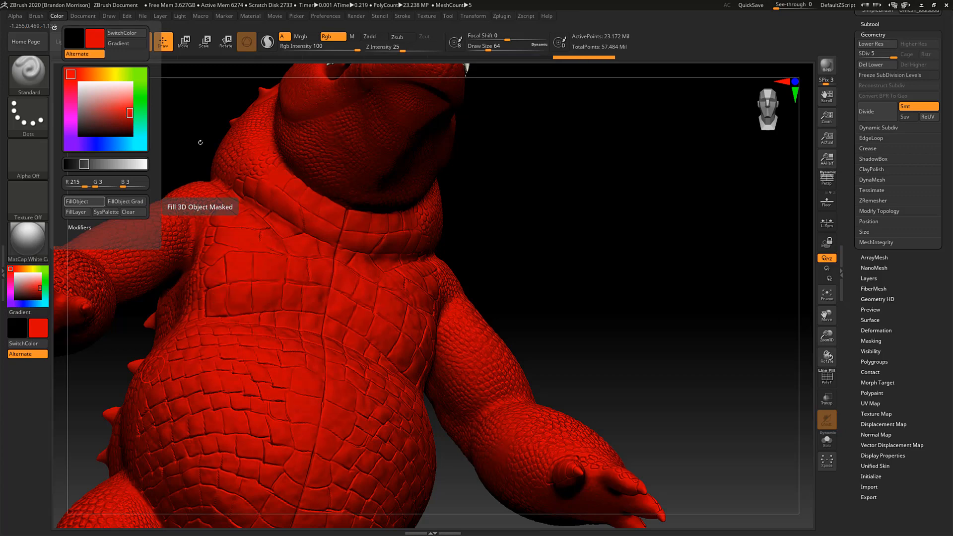
Paint the underside of the jaw, the throat and the middle of the chest in dark yellow.
left_click_drag(195, 141, 237, 178)
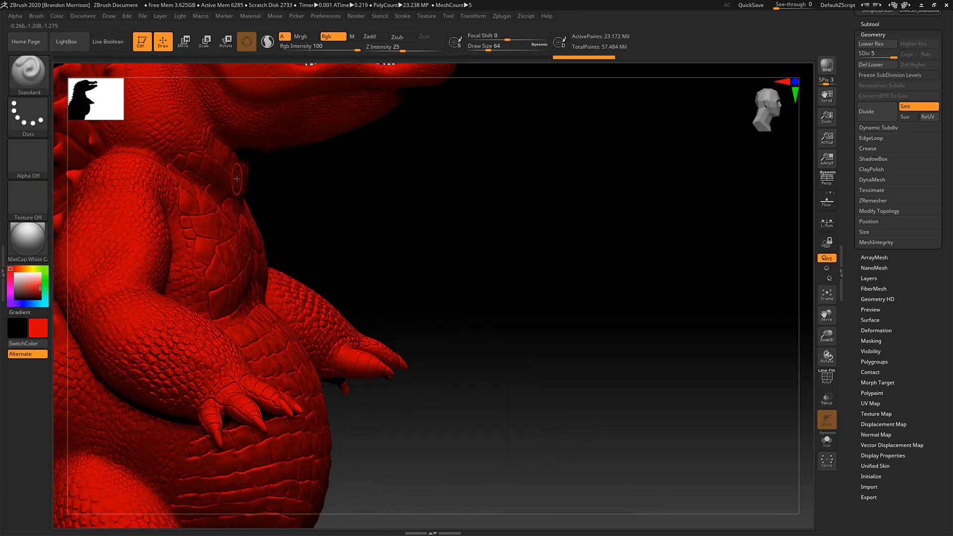
key("f")
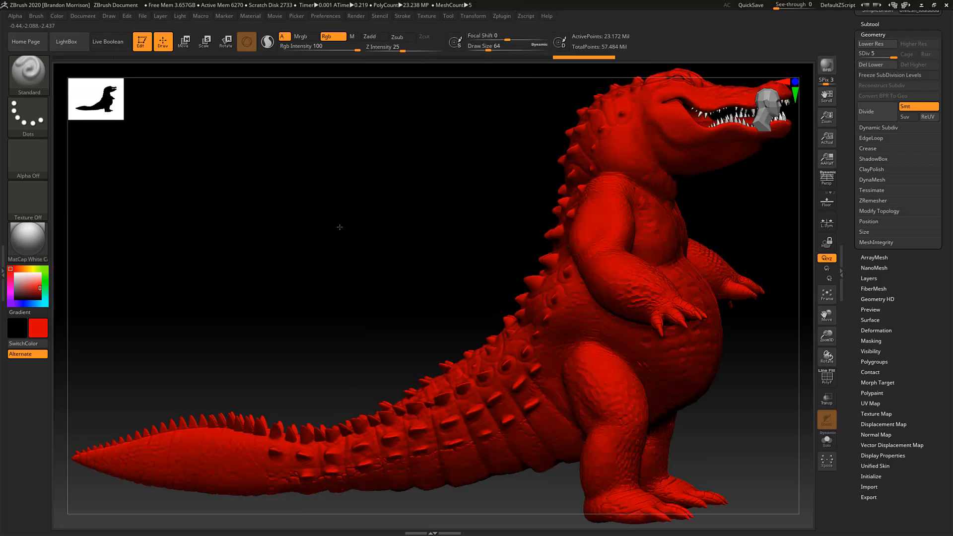
left_click_drag(337, 226, 223, 248, "alt")
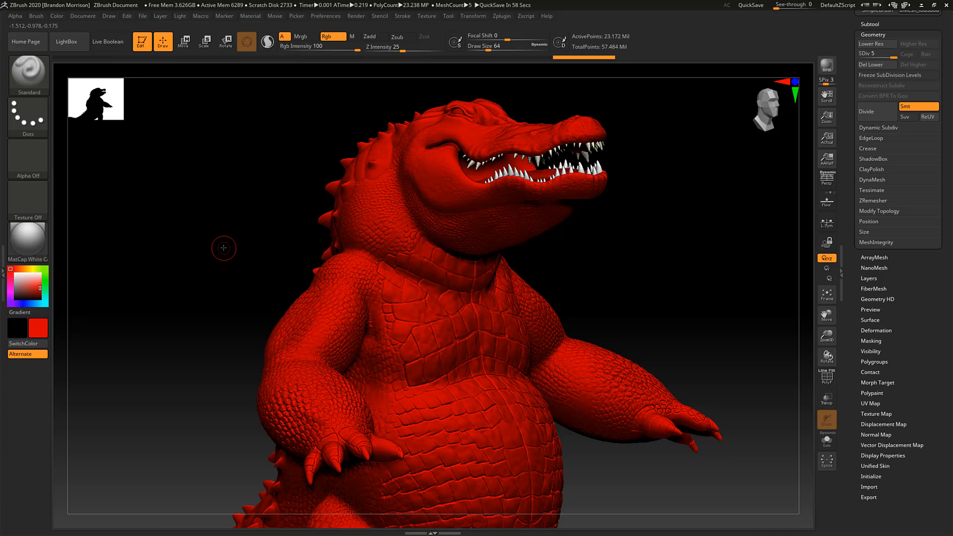
left_click(28, 269)
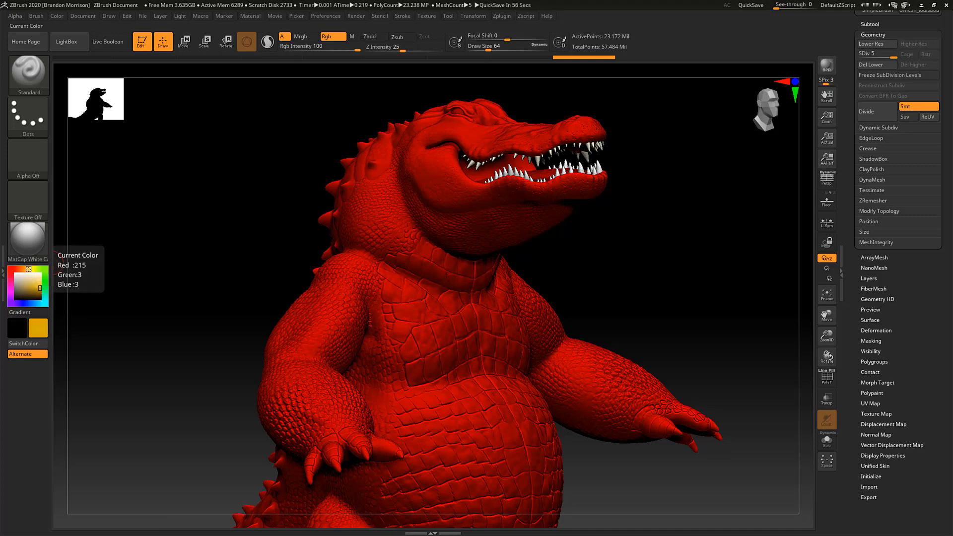
left_click(40, 288)
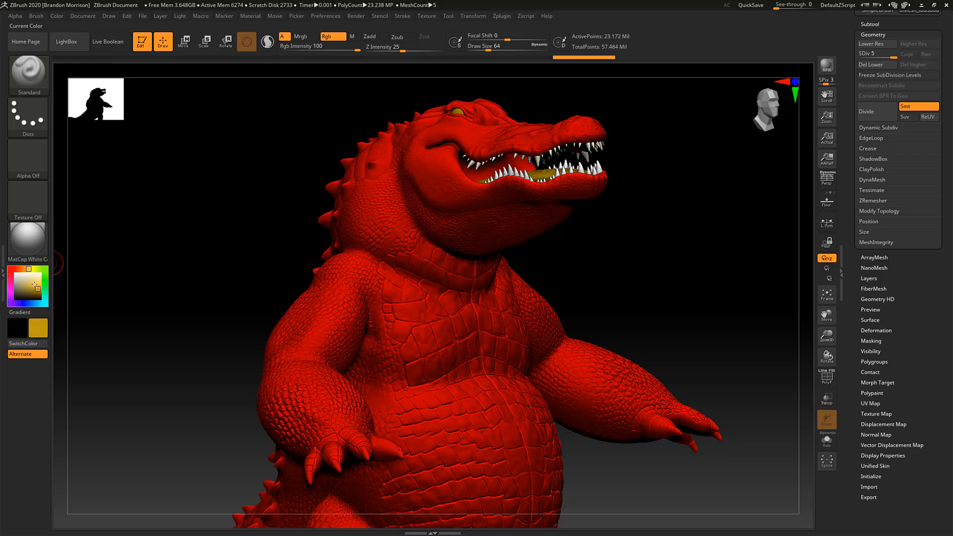
left_click_drag(238, 253, 262, 238)
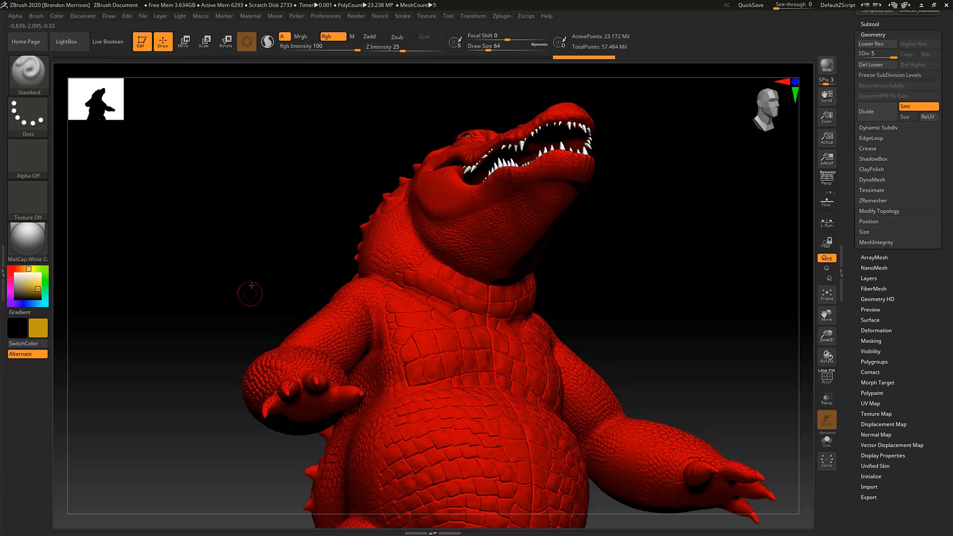
left_click_drag(251, 291, 276, 275)
mouse_move(546, 204)
left_mouse_down()
mouse_move(519, 206)
mouse_move(536, 193)
mouse_move(551, 196)
mouse_move(533, 219)
mouse_move(514, 226)
mouse_move(523, 206)
mouse_move(434, 245)
mouse_move(394, 247)
mouse_move(379, 229)
mouse_move(395, 268)
mouse_move(437, 286)
mouse_move(442, 258)
mouse_move(506, 234)
mouse_move(523, 240)
mouse_move(495, 259)
left_mouse_up()
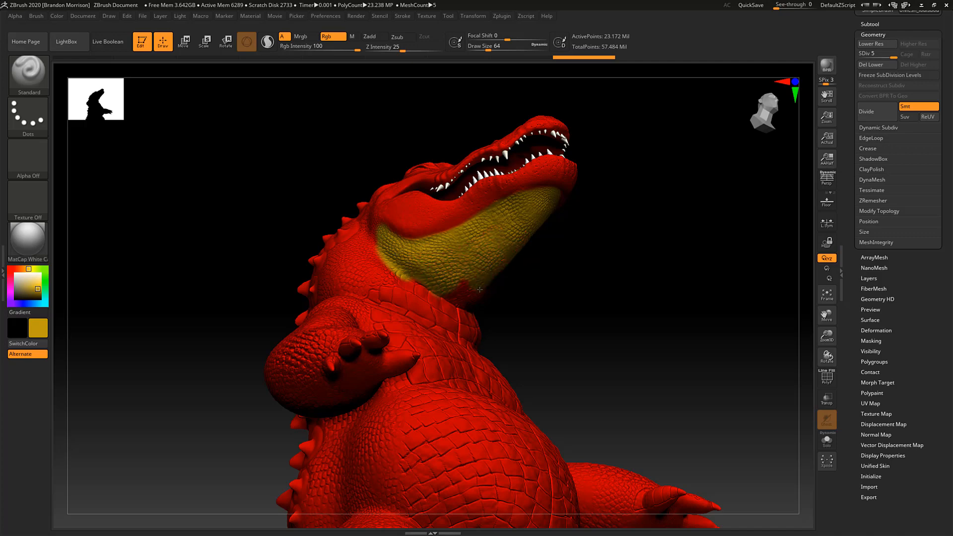
mouse_move(234, 213)
left_mouse_down()
mouse_move(506, 300)
mouse_move(479, 313)
left_mouse_up()
mouse_move(302, 213)
left_mouse_down()
mouse_move(255, 221)
mouse_move(402, 270)
mouse_move(485, 339)
mouse_move(476, 392)
mouse_move(447, 338)
mouse_move(481, 357)
mouse_move(488, 404)
left_mouse_up()
Enlarge the brush to Draw Size 217 and extend the dark yellow paint across the chest and onto the upper belly.
left_click_drag(488, 48, 504, 64)
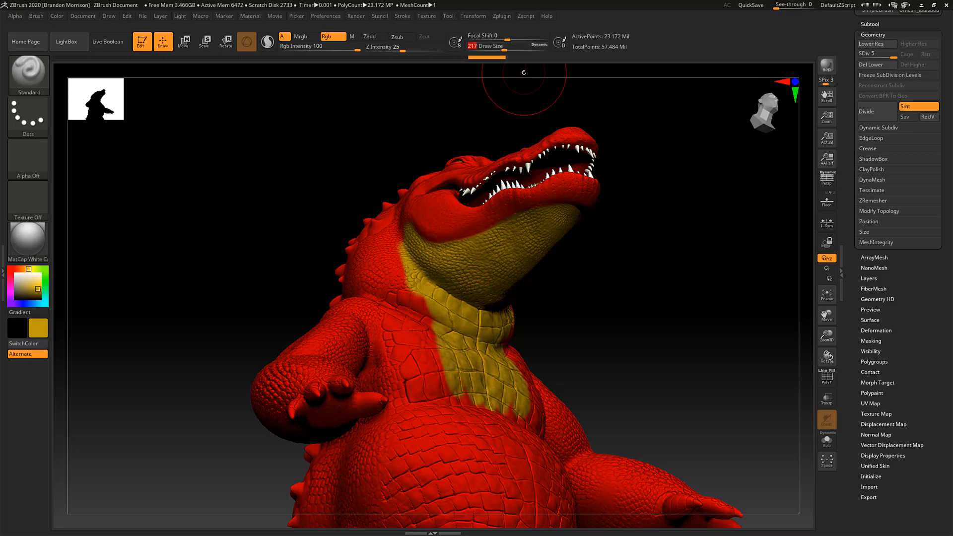
left_click_drag(252, 238, 250, 273)
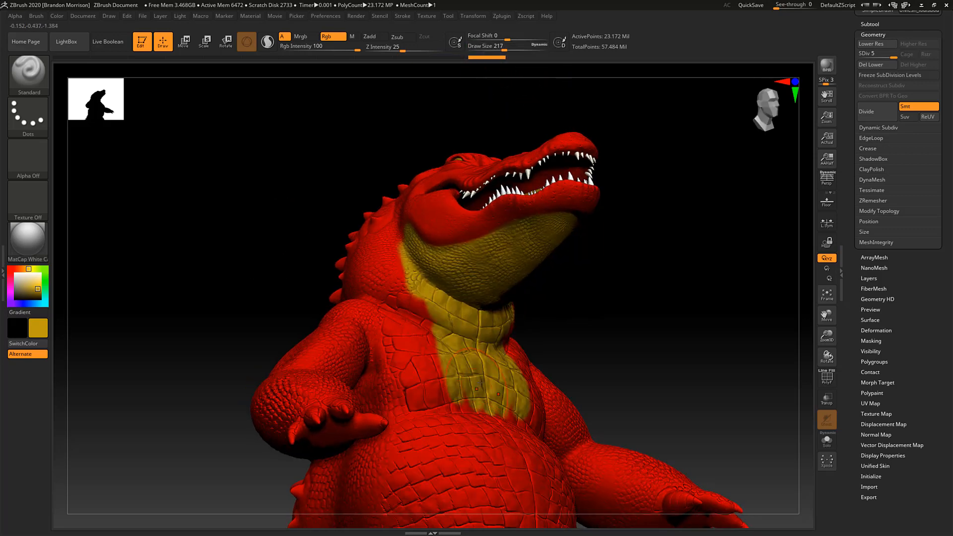
mouse_move(490, 413)
left_mouse_down()
mouse_move(526, 445)
mouse_move(479, 422)
mouse_move(444, 355)
left_mouse_up()
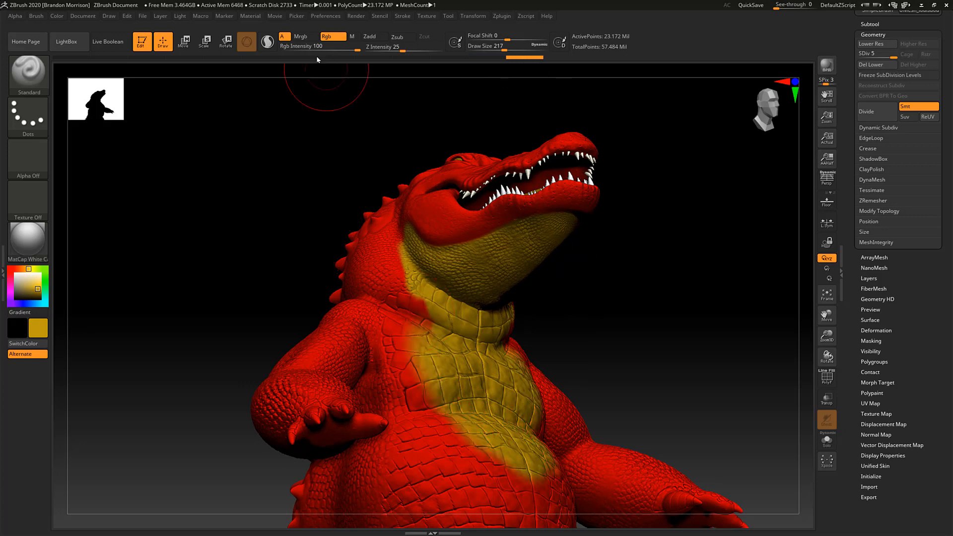
Set the Rgb intensity to 22 and blend yellow polypaint over the edge of the upper chest and the side of the neck.
left_click_drag(281, 44, 318, 43)
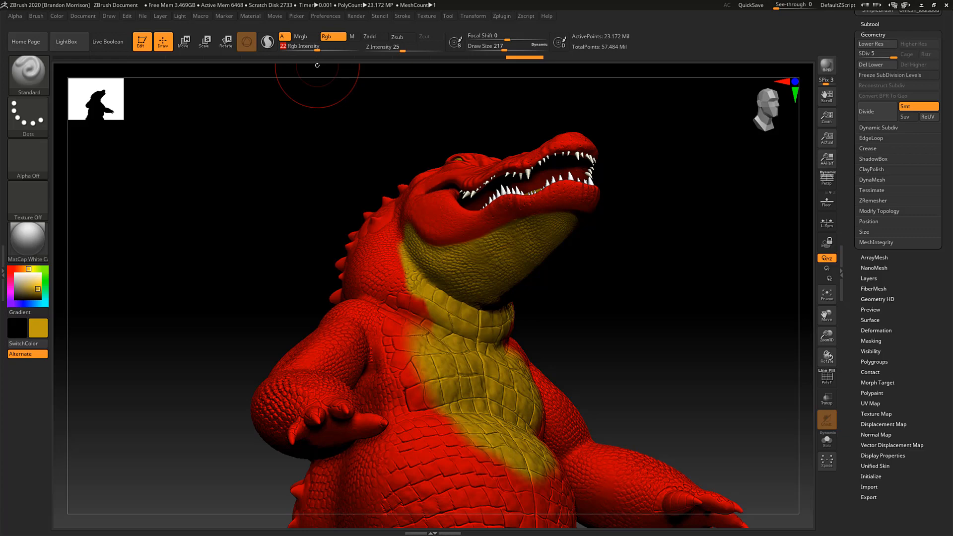
mouse_move(424, 303)
left_mouse_down()
mouse_move(403, 325)
mouse_move(398, 302)
left_mouse_up()
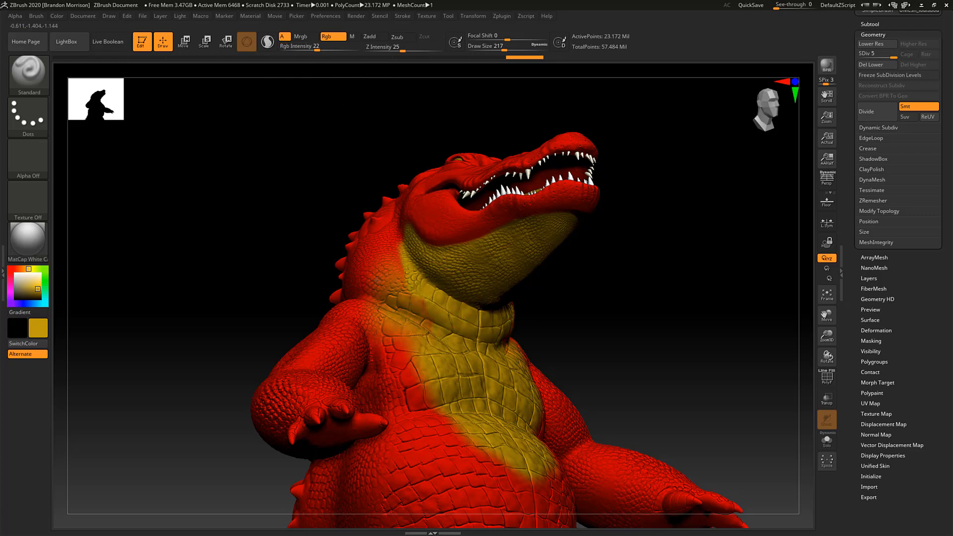
left_click_drag(234, 287, 268, 290)
Extend the yellow paint on the side of the neck, trying draw sizes 136 and 71 and focal shifts 62 and -86.
left_click_drag(504, 46, 497, 45)
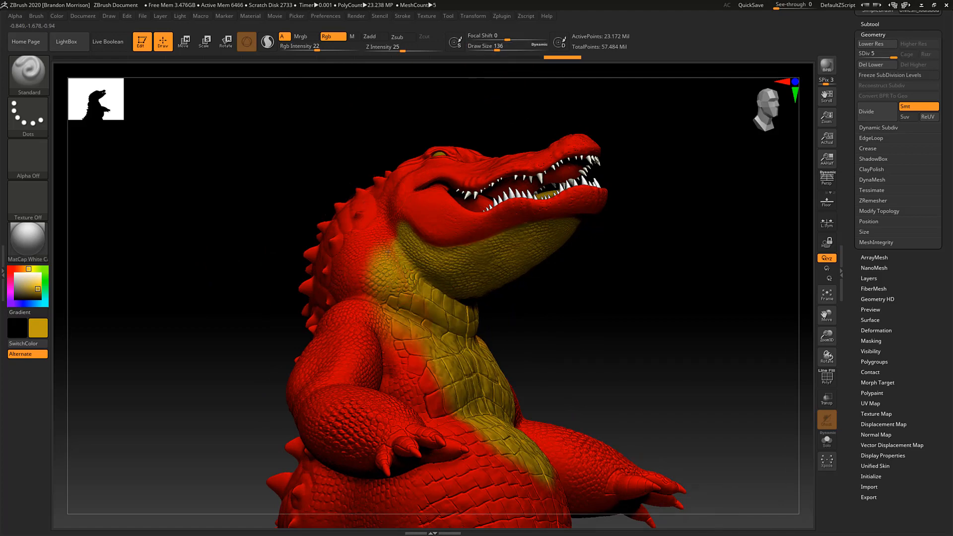
left_click_drag(504, 36, 531, 32)
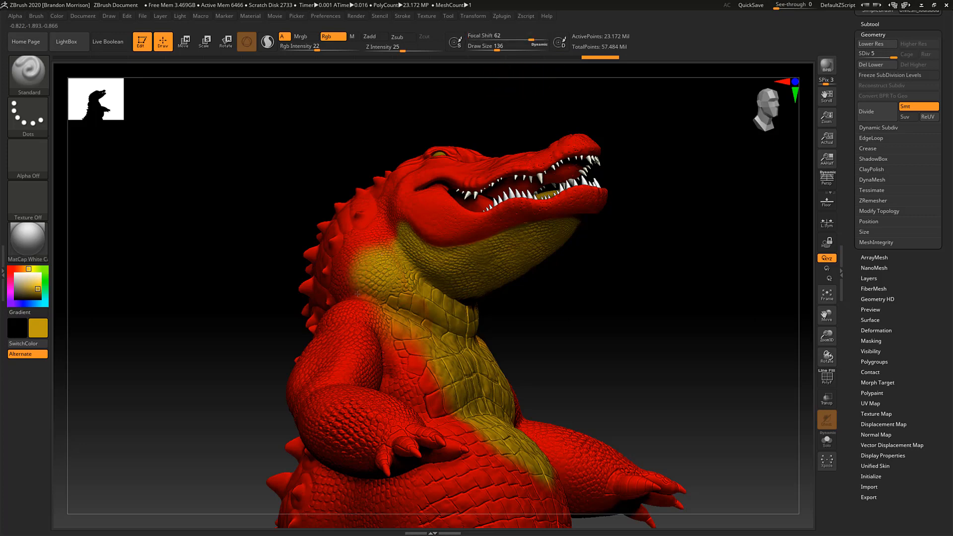
left_click(473, 34)
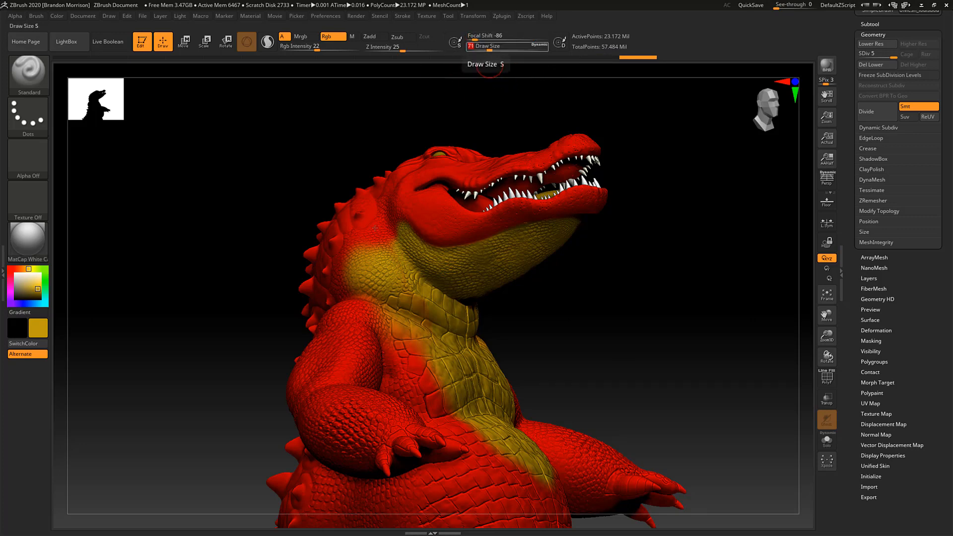
left_click_drag(497, 45, 489, 45)
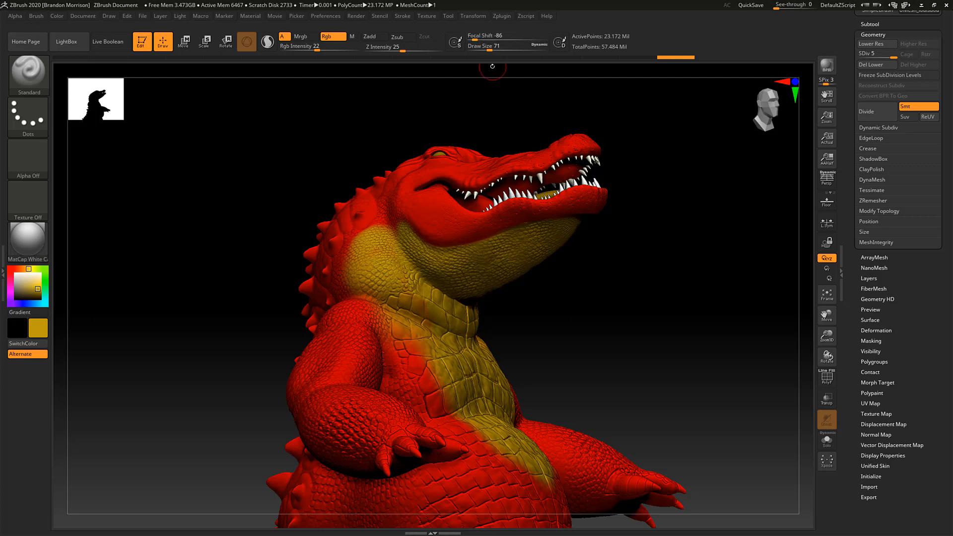
Set the focal shift to -8 and draw size to 104, and paint yellow up behind the jaw.
mouse_move(490, 46)
left_mouse_down()
mouse_move(505, 46)
mouse_move(485, 37)
mouse_move(503, 38)
left_mouse_up()
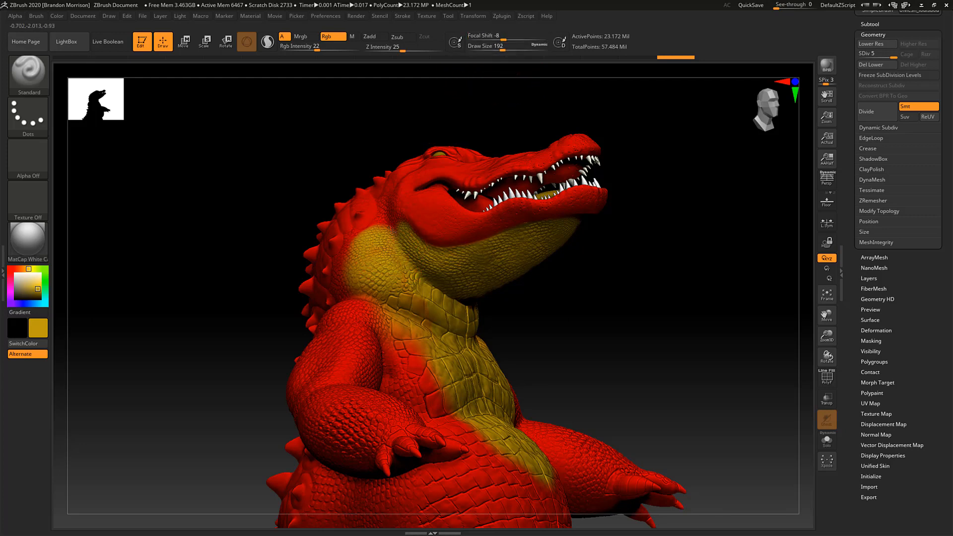
left_click_drag(497, 46, 493, 46)
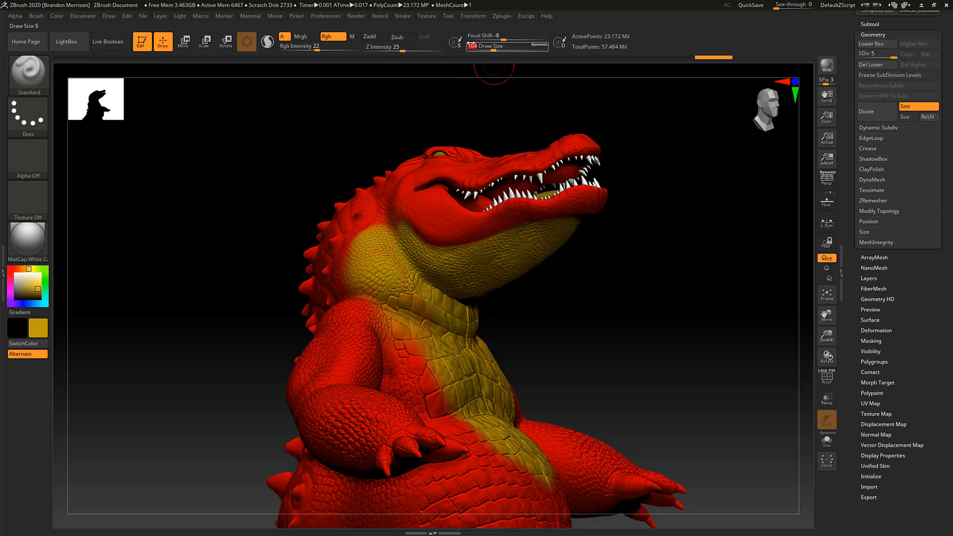
mouse_move(387, 216)
left_mouse_down()
mouse_move(377, 221)
mouse_move(392, 201)
mouse_move(397, 222)
left_mouse_up()
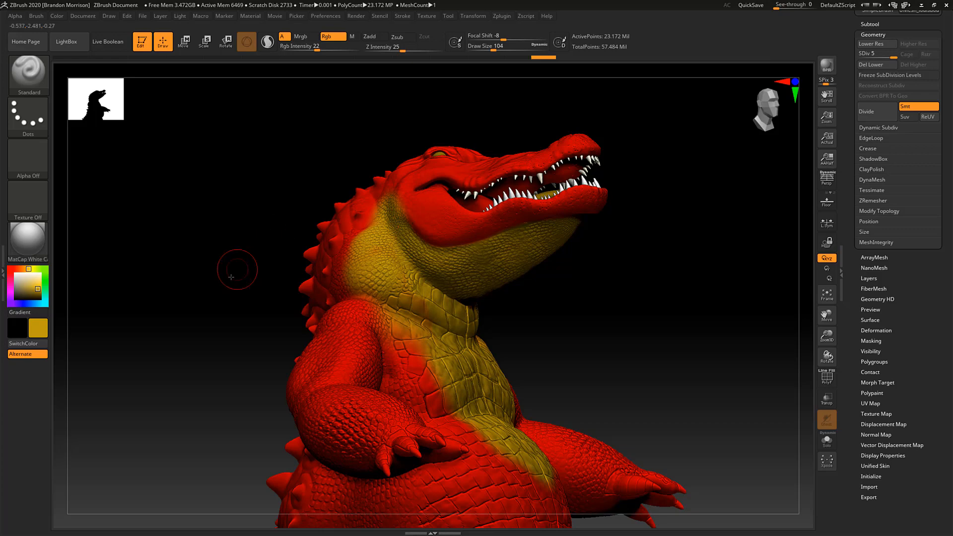
Fill the remaining red at the side of the chest with yellow, out to the shoulder and armpit.
mouse_move(236, 268)
left_mouse_down()
mouse_move(363, 243)
mouse_move(347, 297)
mouse_move(390, 304)
left_mouse_up()
left_click_drag(209, 330, 263, 317)
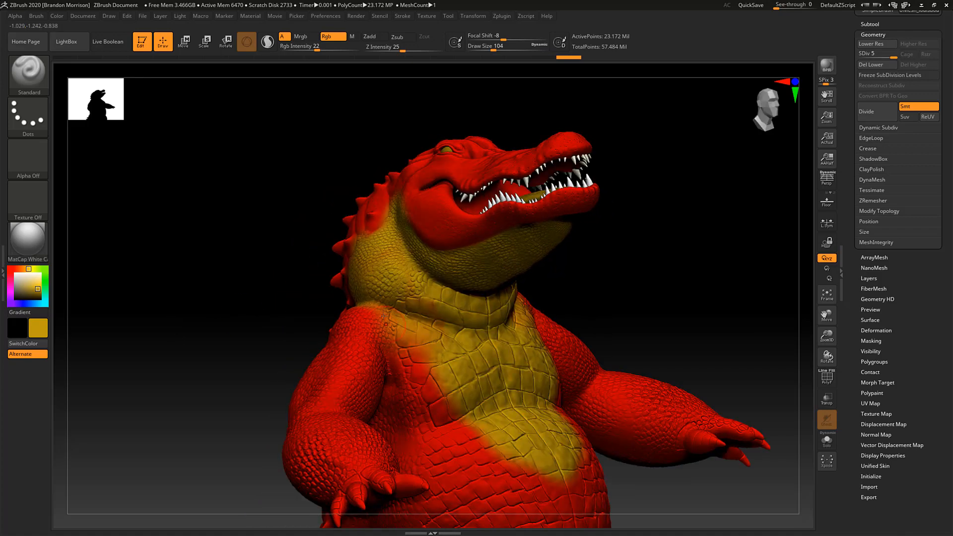
mouse_move(395, 328)
left_mouse_down()
mouse_move(421, 392)
mouse_move(451, 401)
mouse_move(436, 357)
left_mouse_up()
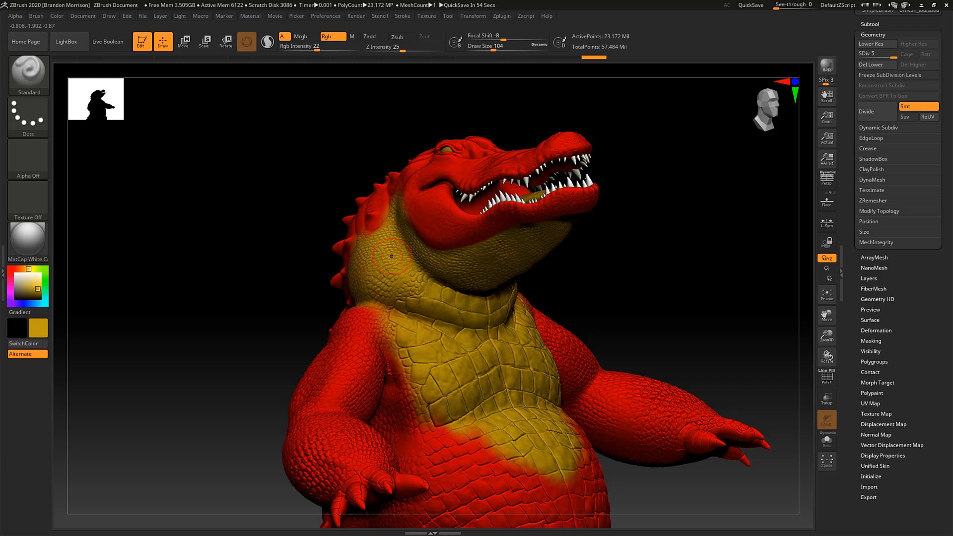
Turn off Zadd for the Smooth brush and soften the colour transition behind the jaw.
key("shift")
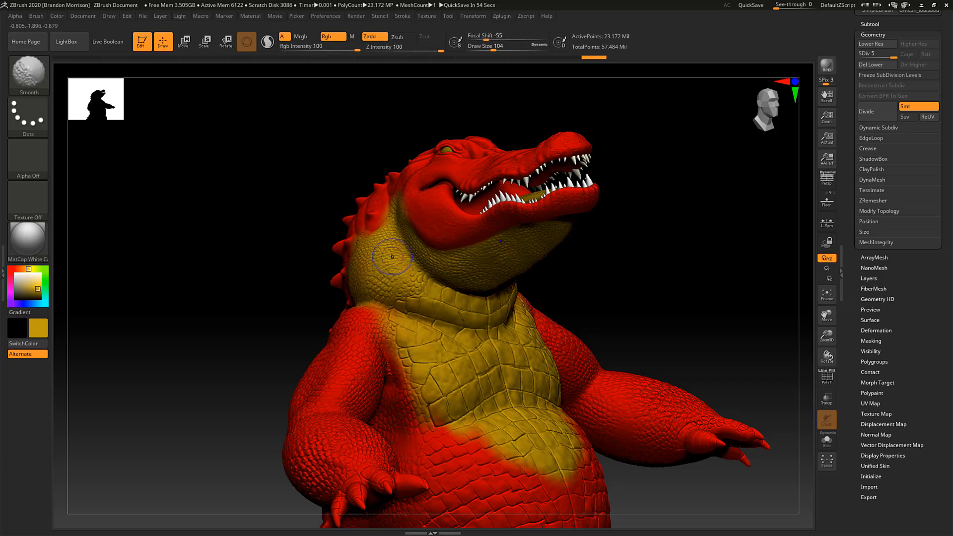
left_click(373, 36)
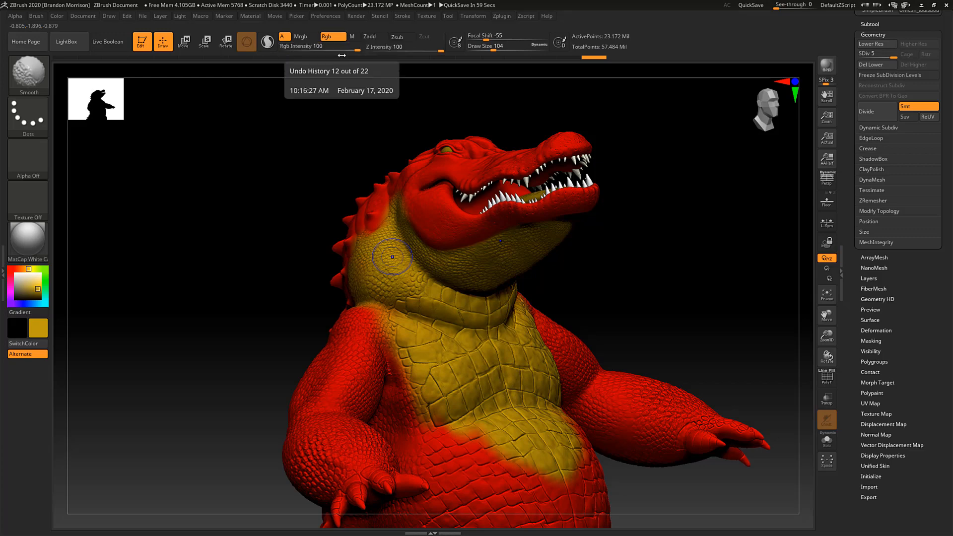
left_click_drag(261, 310, 304, 315)
key("shift")
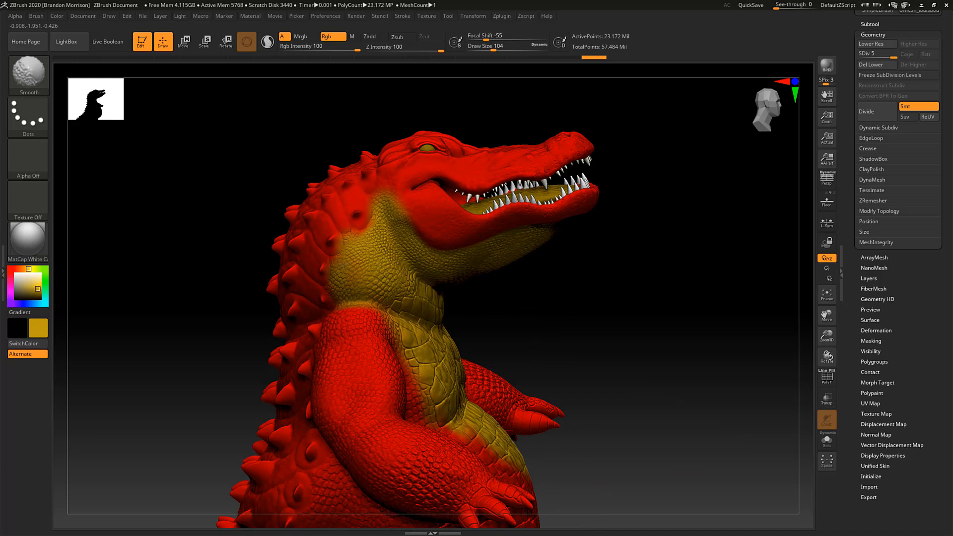
left_click_drag(398, 215, 400, 222, "shift")
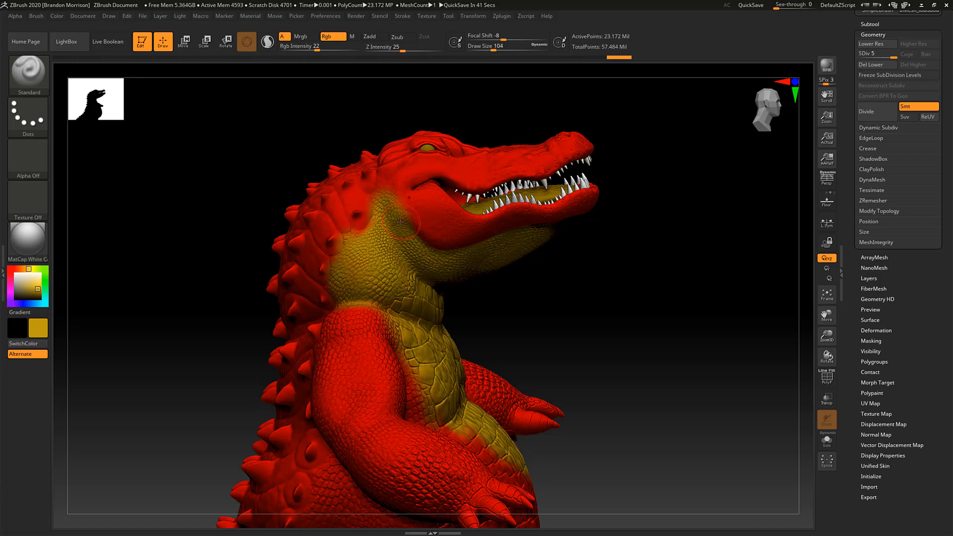
Paint the front of the belly yellow from the lower chest down over its central scales.
left_click_drag(197, 331, 197, 266, "alt")
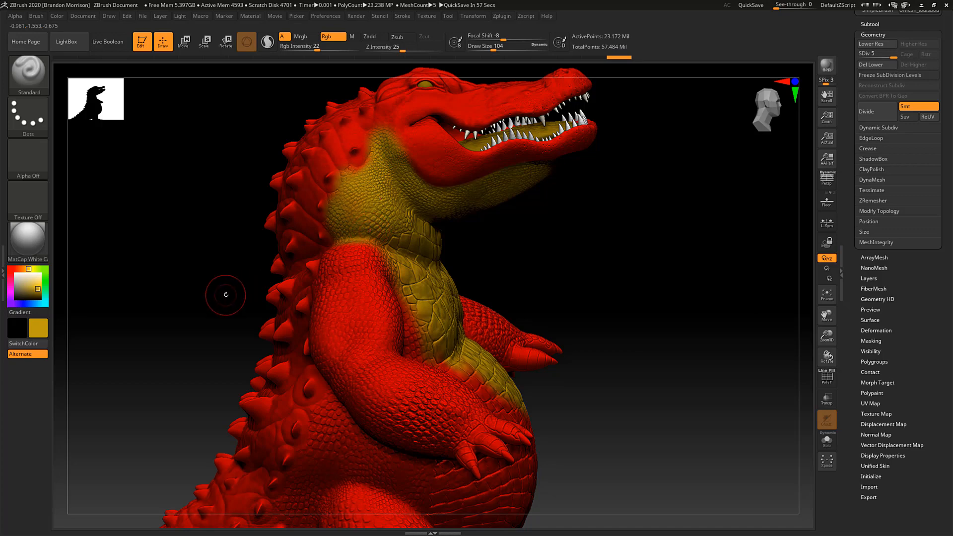
mouse_move(227, 295)
left_mouse_down()
mouse_move(187, 283)
mouse_move(234, 283)
left_mouse_up()
mouse_move(446, 377)
left_mouse_down()
mouse_move(496, 412)
mouse_move(554, 426)
mouse_move(501, 456)
mouse_move(462, 396)
mouse_move(436, 426)
mouse_move(536, 424)
left_mouse_up()
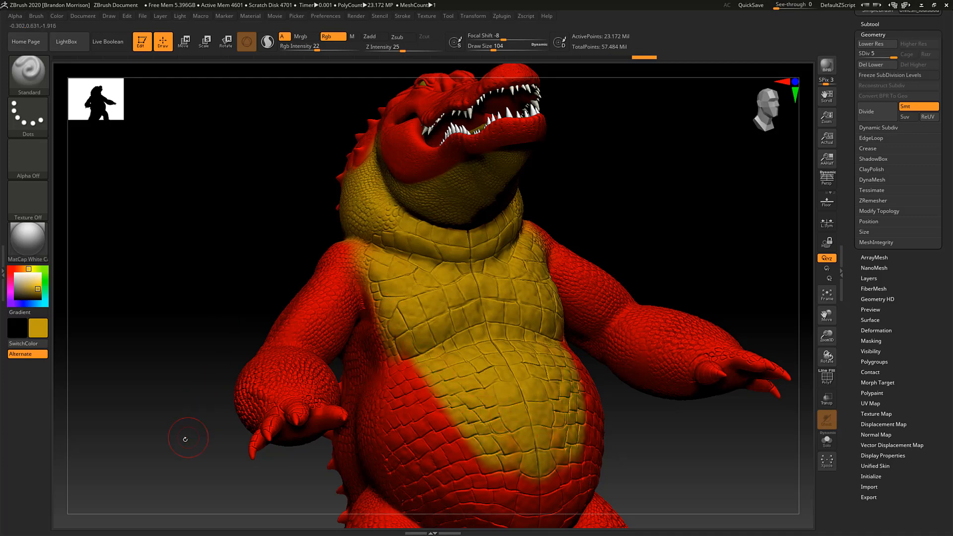
left_click_drag(150, 342, 148, 231, "alt")
left_click_drag(179, 400, 243, 397)
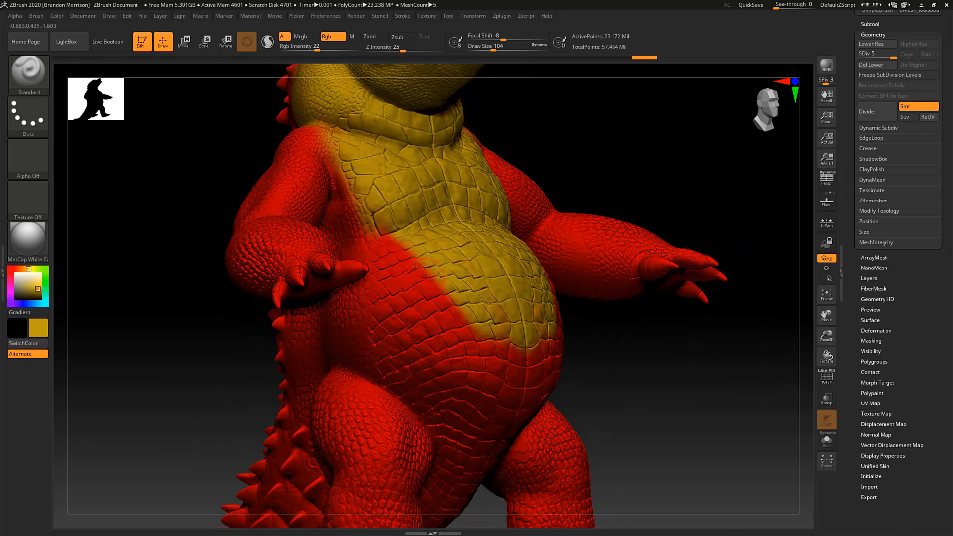
mouse_move(428, 276)
left_mouse_down()
mouse_move(526, 352)
mouse_move(516, 377)
mouse_move(491, 362)
mouse_move(469, 322)
mouse_move(475, 353)
left_mouse_up()
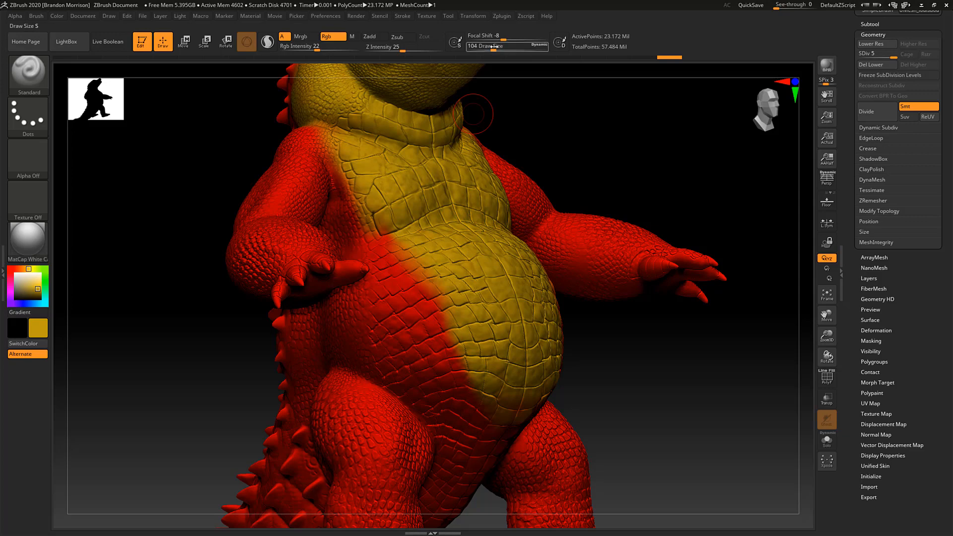
Enlarge the draw size to 192 and spread the yellow across the sides and lower part of the belly.
left_click_drag(494, 48, 503, 50)
mouse_move(477, 410)
left_mouse_down()
mouse_move(446, 340)
mouse_move(477, 432)
mouse_move(429, 415)
mouse_move(445, 427)
mouse_move(387, 395)
mouse_move(399, 318)
mouse_move(422, 296)
mouse_move(413, 346)
mouse_move(400, 337)
left_mouse_up()
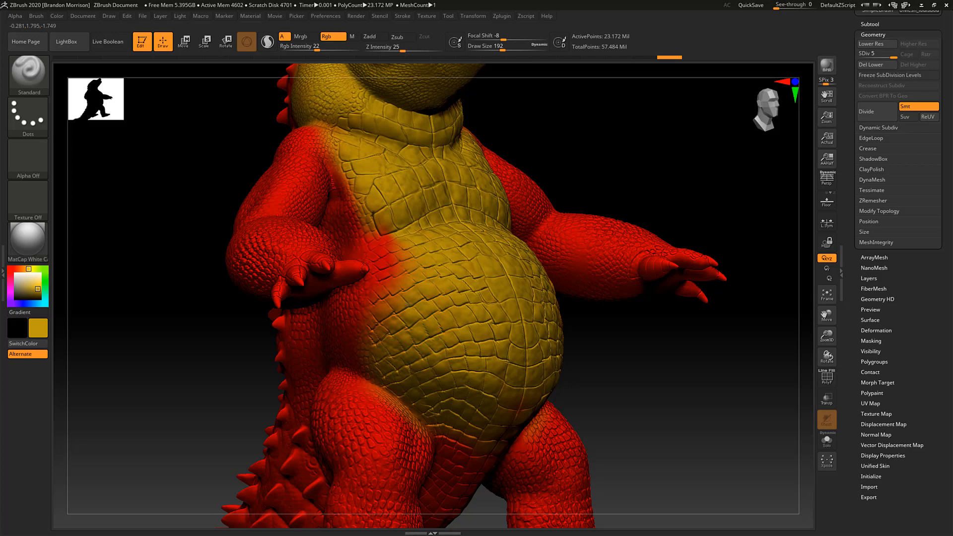
left_click_drag(195, 354, 165, 357)
mouse_move(388, 218)
left_mouse_down()
mouse_move(377, 298)
mouse_move(377, 245)
mouse_move(376, 283)
left_mouse_up()
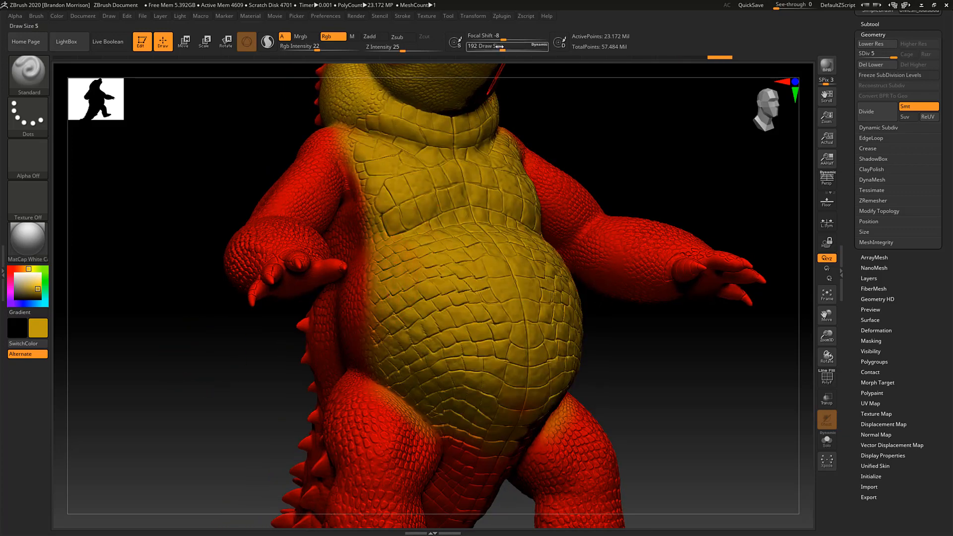
Set the draw size to 132 and continue the yellow from the lower belly down between the legs.
left_click(497, 48)
mouse_move(459, 422)
left_mouse_down()
mouse_move(479, 434)
mouse_move(521, 408)
mouse_move(513, 417)
left_mouse_up()
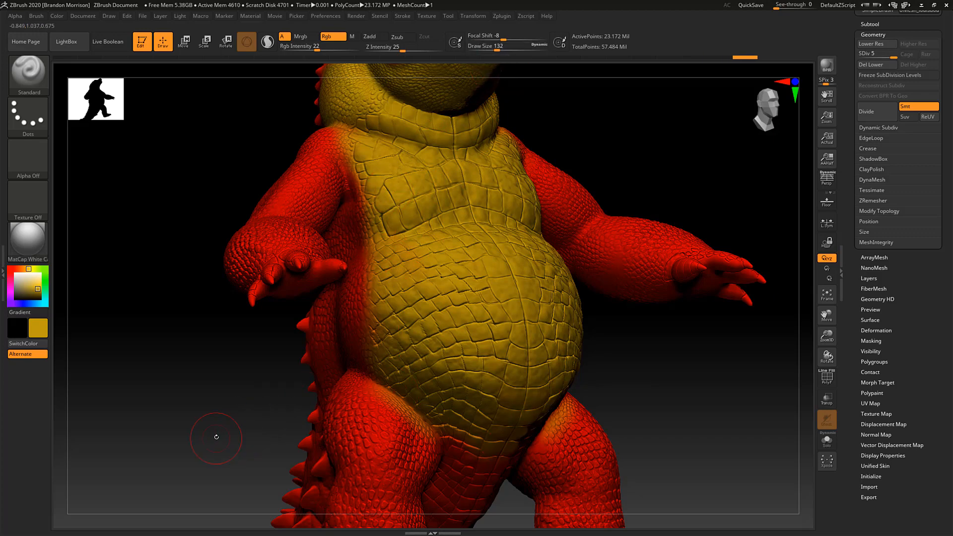
mouse_move(215, 436)
left_mouse_down()
mouse_move(198, 357)
mouse_move(143, 266)
left_mouse_up()
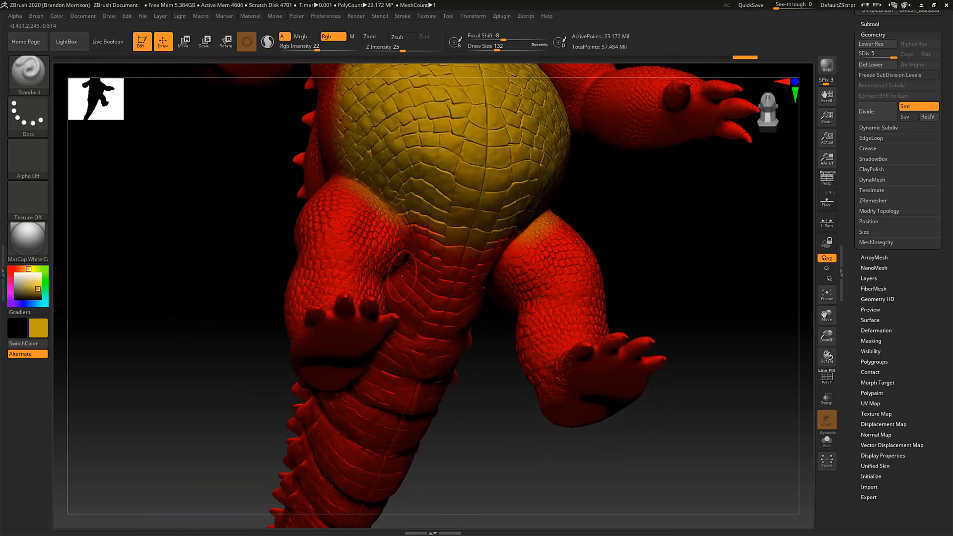
mouse_move(459, 251)
left_mouse_down()
mouse_move(454, 283)
mouse_move(435, 248)
left_mouse_up()
mouse_move(445, 309)
left_mouse_down()
mouse_move(421, 243)
mouse_move(436, 315)
left_mouse_up()
left_click_drag(182, 339, 193, 295)
mouse_move(421, 293)
left_mouse_down()
mouse_move(411, 330)
mouse_move(411, 316)
left_mouse_up()
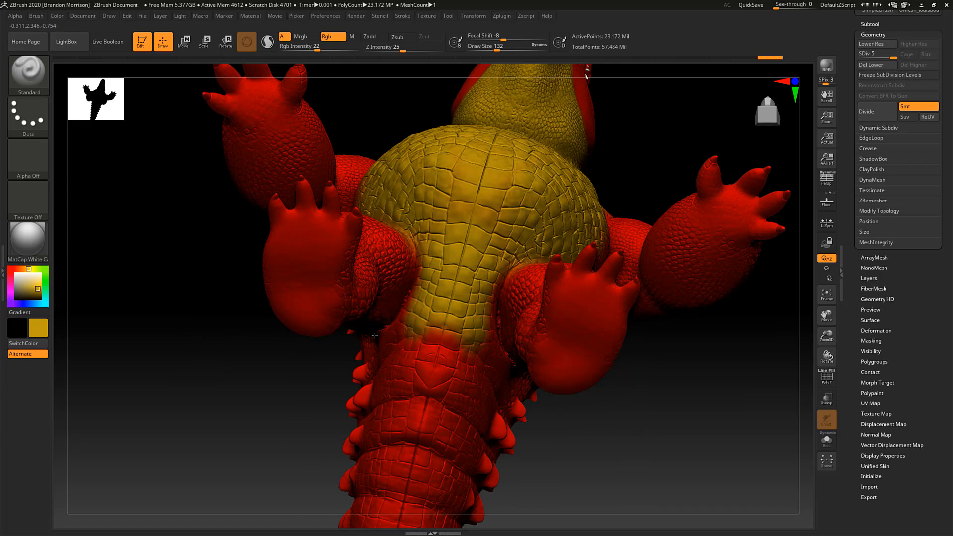
Paint the underside of the tail base yellow behind and between the legs.
left_click_drag(231, 417, 310, 408)
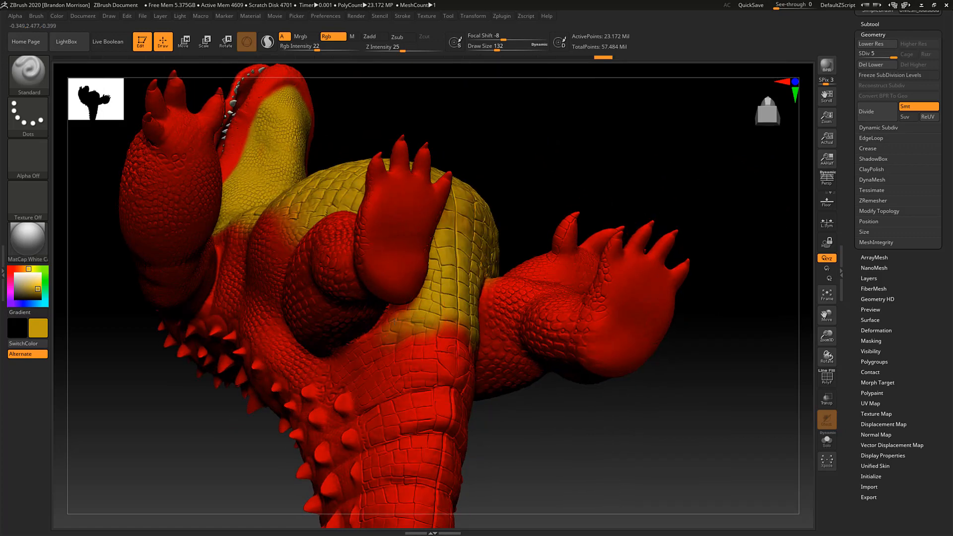
left_click_drag(192, 449, 227, 409)
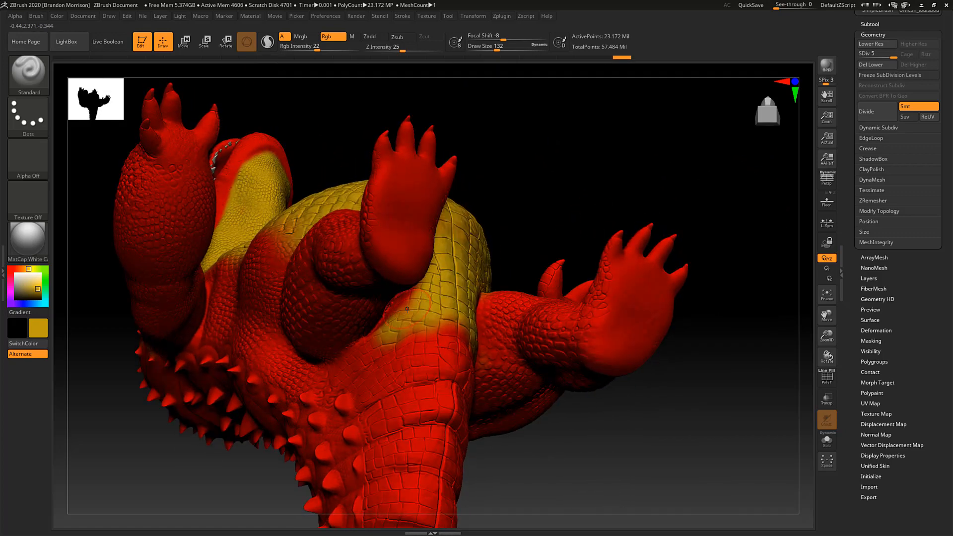
mouse_move(344, 370)
left_mouse_down()
mouse_move(426, 342)
mouse_move(454, 355)
mouse_move(432, 368)
mouse_move(405, 338)
mouse_move(403, 380)
mouse_move(375, 392)
mouse_move(355, 373)
mouse_move(355, 386)
mouse_move(363, 372)
mouse_move(340, 379)
mouse_move(397, 311)
left_mouse_up()
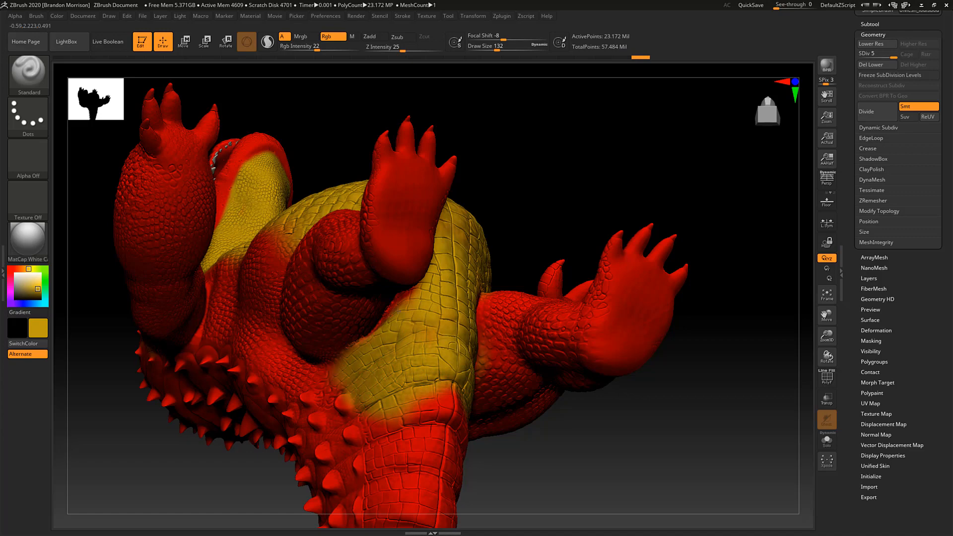
mouse_move(319, 139)
left_mouse_down()
mouse_move(416, 285)
mouse_move(408, 311)
mouse_move(410, 304)
left_mouse_up()
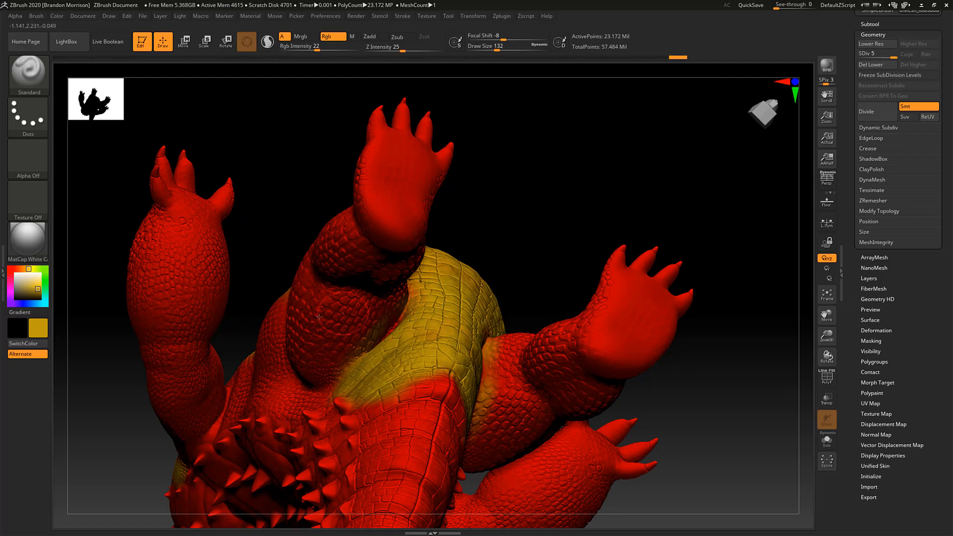
Extend the yellow over the first scale rings on the underside of the tail.
mouse_move(276, 213)
left_mouse_down()
mouse_move(278, 112)
mouse_move(170, 403)
left_mouse_up()
mouse_move(152, 439)
left_mouse_down()
mouse_move(293, 481)
mouse_move(275, 410)
left_mouse_up()
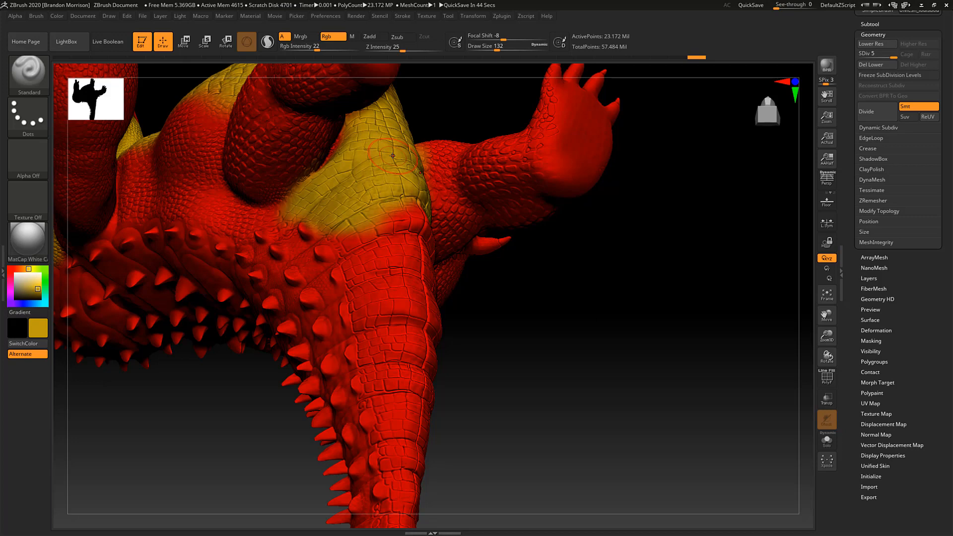
mouse_move(392, 156)
left_mouse_down()
mouse_move(415, 216)
mouse_move(384, 204)
mouse_move(385, 215)
mouse_move(361, 231)
mouse_move(357, 268)
mouse_move(330, 240)
mouse_move(367, 298)
mouse_move(421, 255)
mouse_move(419, 278)
mouse_move(388, 240)
left_mouse_up()
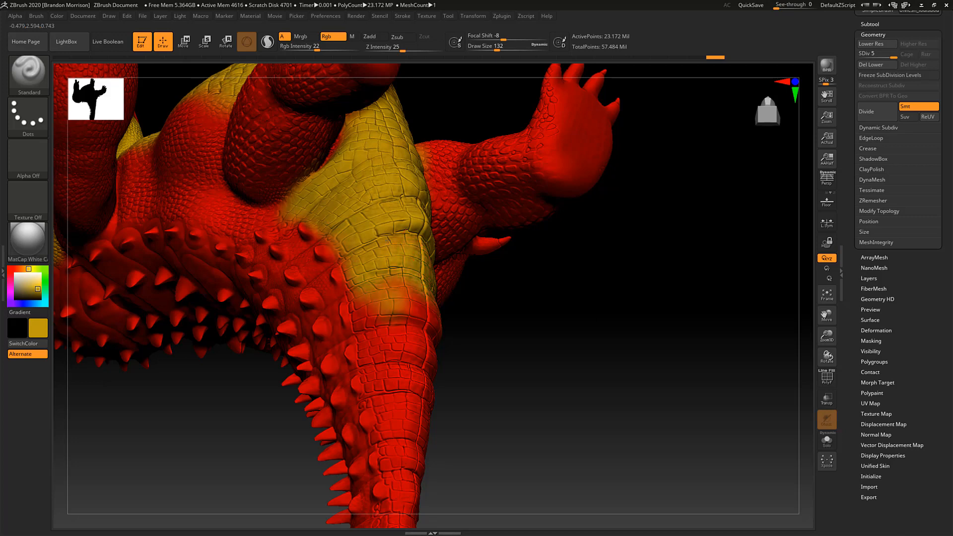
left_click(393, 261)
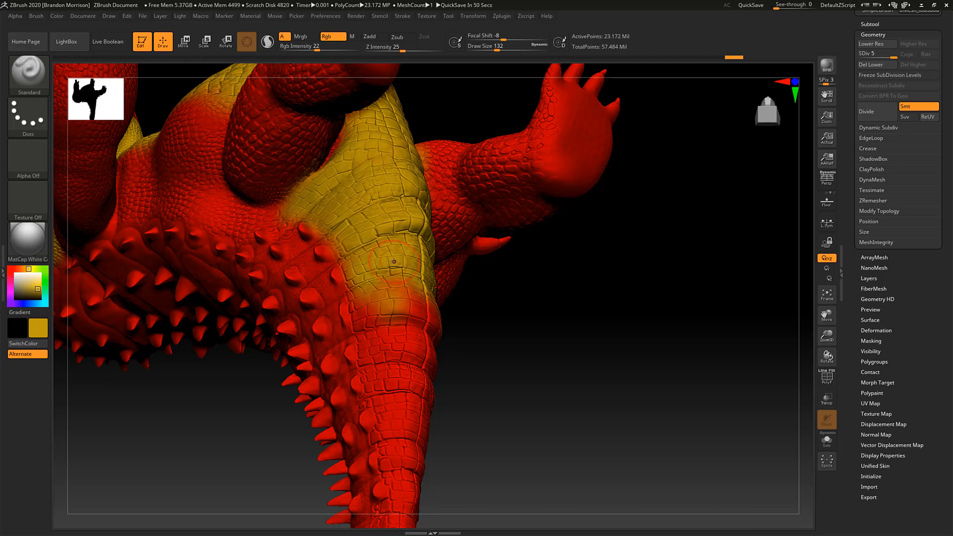
Carry the yellow underside paint along the tail to about the middle of its length.
left_click_drag(195, 442, 201, 317, "alt")
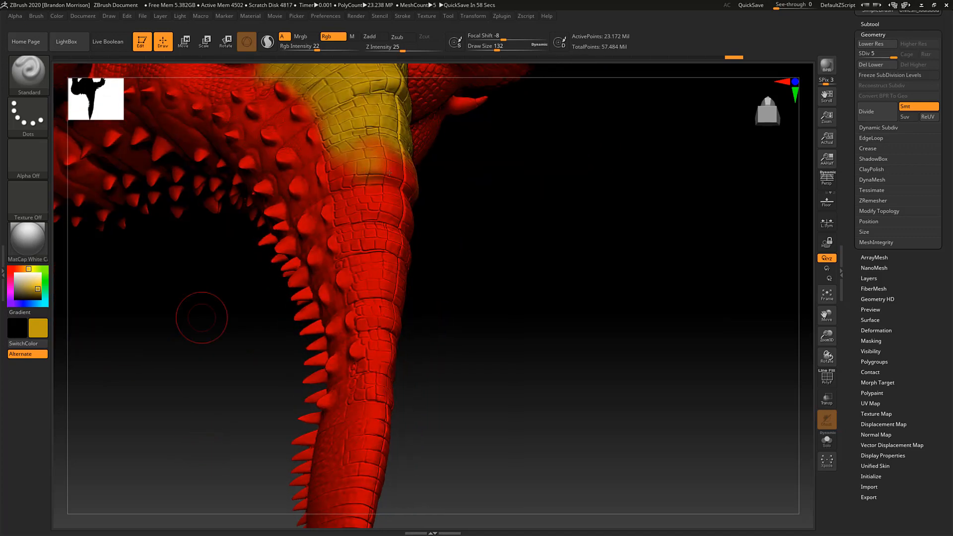
mouse_move(389, 173)
left_mouse_down()
mouse_move(401, 168)
mouse_move(390, 179)
mouse_move(378, 168)
mouse_move(362, 208)
mouse_move(342, 199)
mouse_move(351, 222)
mouse_move(327, 153)
mouse_move(330, 117)
left_mouse_up()
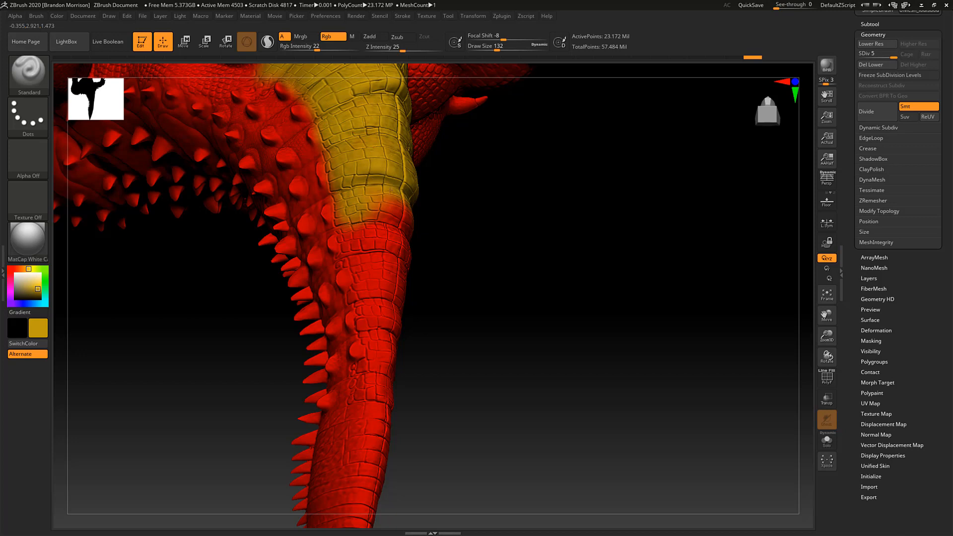
mouse_move(392, 191)
left_mouse_down()
mouse_move(400, 229)
mouse_move(387, 263)
mouse_move(362, 238)
mouse_move(367, 288)
mouse_move(342, 226)
mouse_move(350, 272)
mouse_move(403, 305)
left_mouse_up()
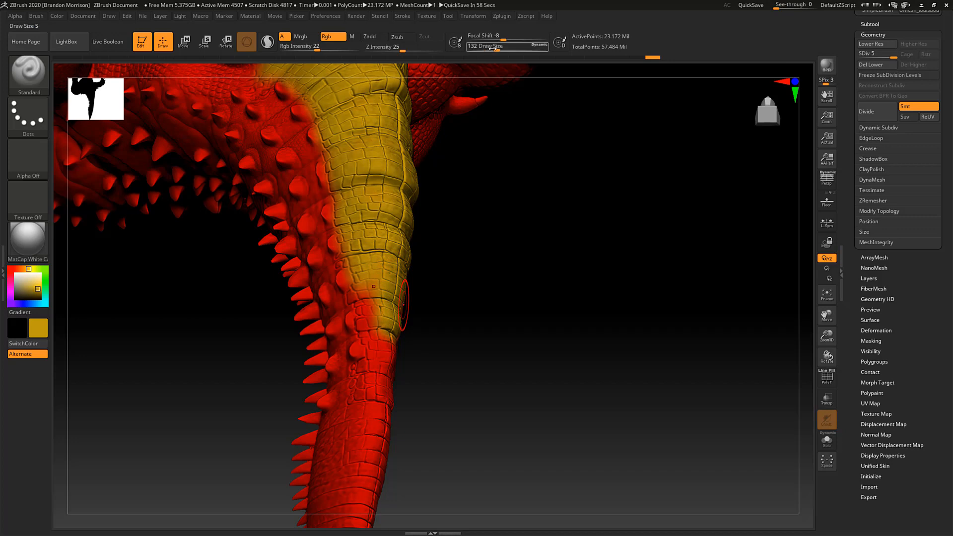
Set the draw size to 77 and paint the tail's underside yellow down to the tip.
left_click_drag(496, 48, 490, 48)
mouse_move(373, 296)
left_mouse_down()
mouse_move(373, 317)
mouse_move(362, 297)
mouse_move(360, 323)
mouse_move(356, 296)
mouse_move(351, 302)
mouse_move(386, 367)
mouse_move(380, 376)
mouse_move(367, 346)
left_mouse_up()
mouse_move(188, 296)
left_mouse_down()
mouse_move(195, 351)
mouse_move(187, 408)
mouse_move(268, 363)
left_mouse_up()
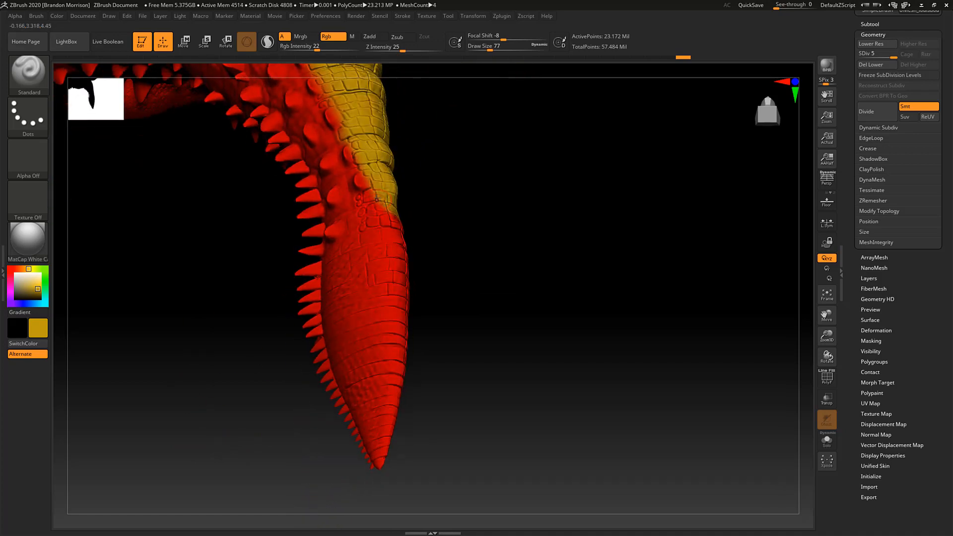
mouse_move(373, 201)
left_mouse_down()
mouse_move(361, 201)
mouse_move(368, 227)
mouse_move(391, 219)
mouse_move(399, 229)
mouse_move(368, 209)
mouse_move(401, 248)
mouse_move(402, 362)
mouse_move(379, 467)
mouse_move(385, 298)
mouse_move(384, 369)
mouse_move(380, 233)
mouse_move(378, 298)
mouse_move(365, 223)
mouse_move(381, 429)
left_mouse_up()
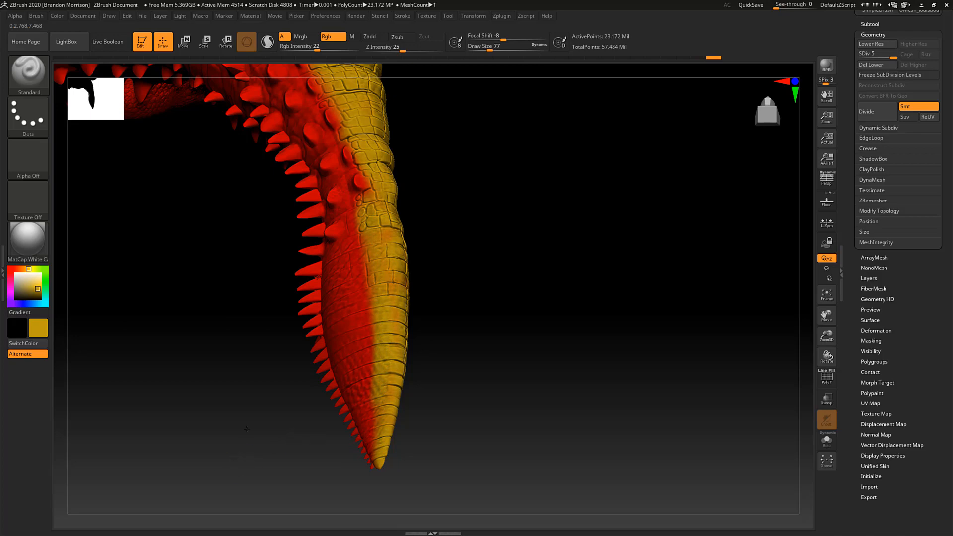
left_click_drag(247, 428, 249, 402)
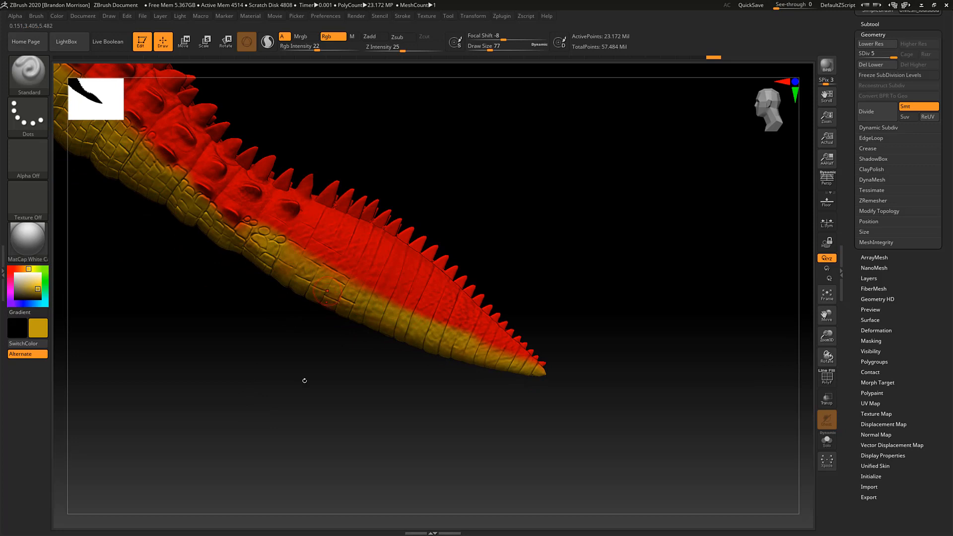
left_click_drag(304, 379, 304, 272)
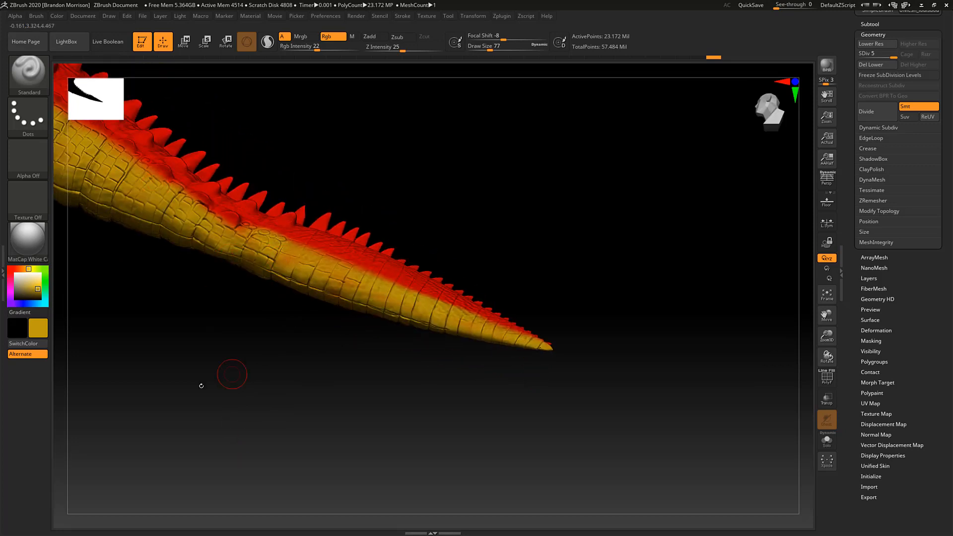
mouse_move(203, 387)
left_mouse_down()
mouse_move(198, 400)
mouse_move(202, 389)
left_mouse_up()
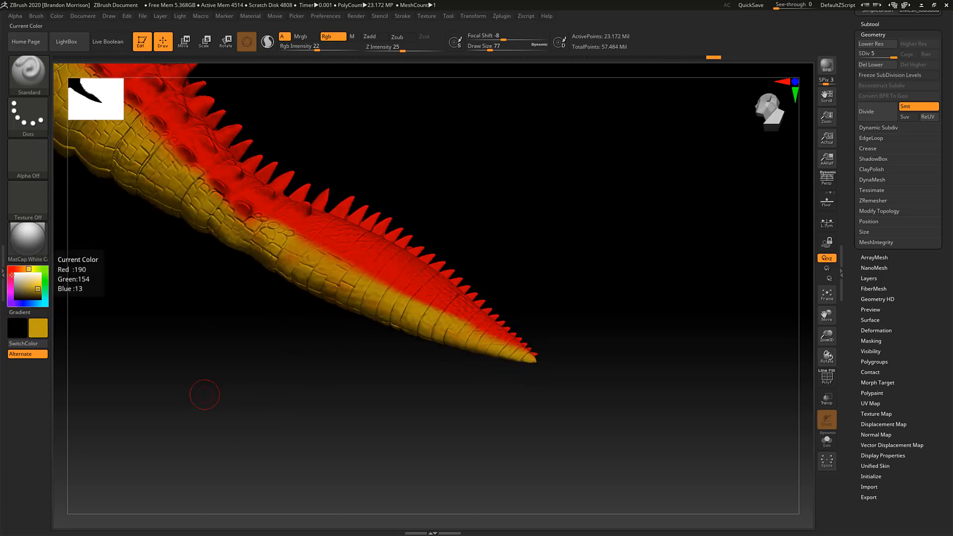
Switch the paint colour to orange, set the draw size to 202, and soften the yellow-red border near the tail tip.
left_click(19, 269)
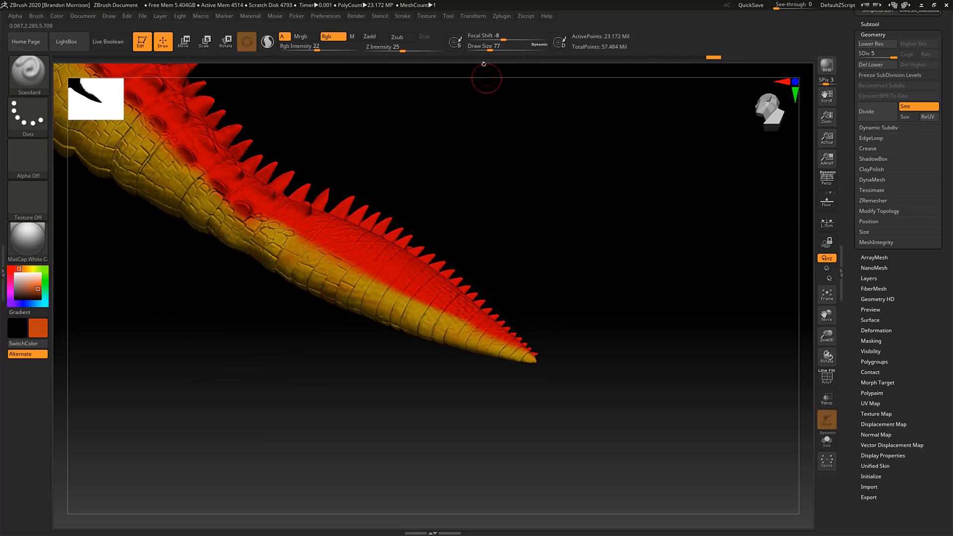
left_click_drag(490, 50, 502, 50)
left_click_drag(321, 255, 517, 349)
key("ctrl+z")
key("ctrl+z")
key("ctrl+z")
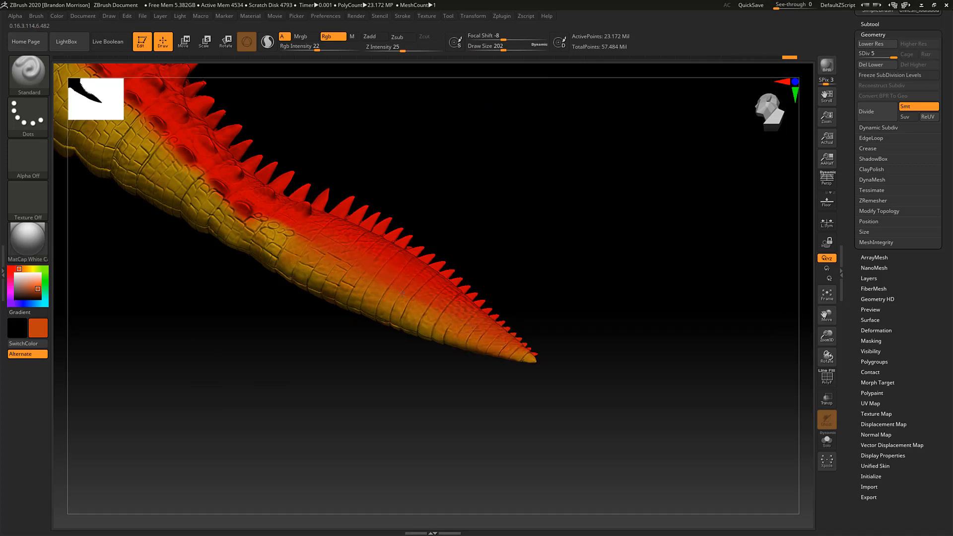
key("ctrl+shift+z")
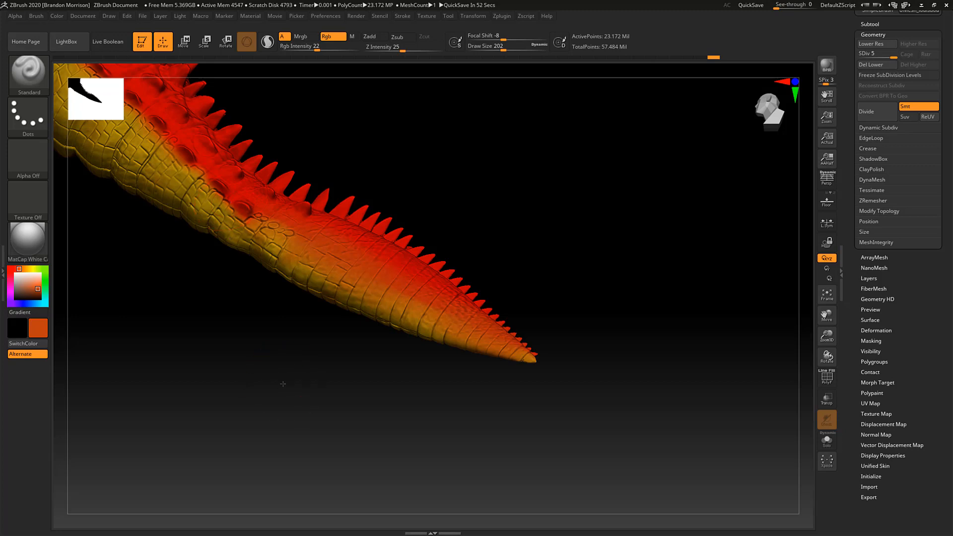
mouse_move(283, 383)
left_mouse_down()
mouse_move(273, 383)
mouse_move(279, 370)
left_mouse_up()
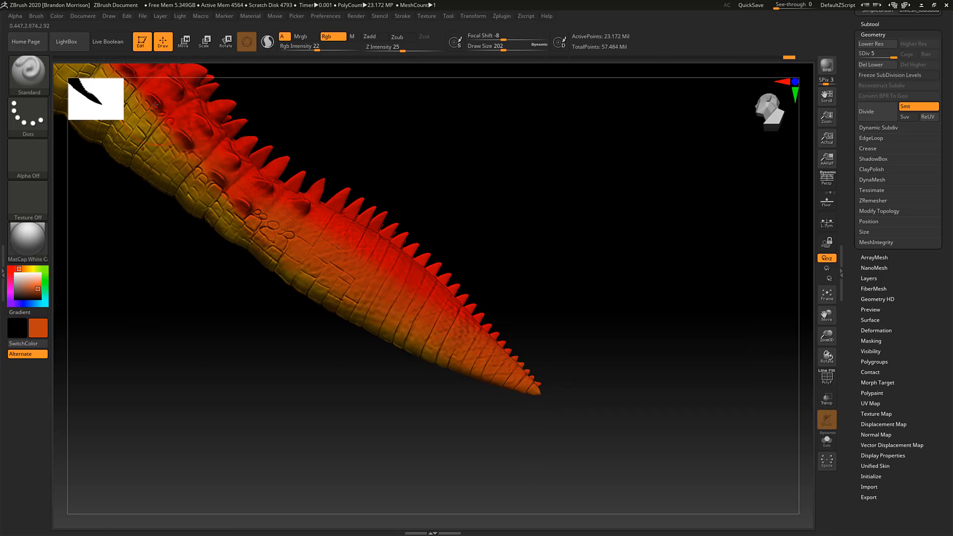
Blend orange over the yellow-red border along the side of the tail up to the hind leg.
left_click_drag(174, 315, 408, 454, "alt")
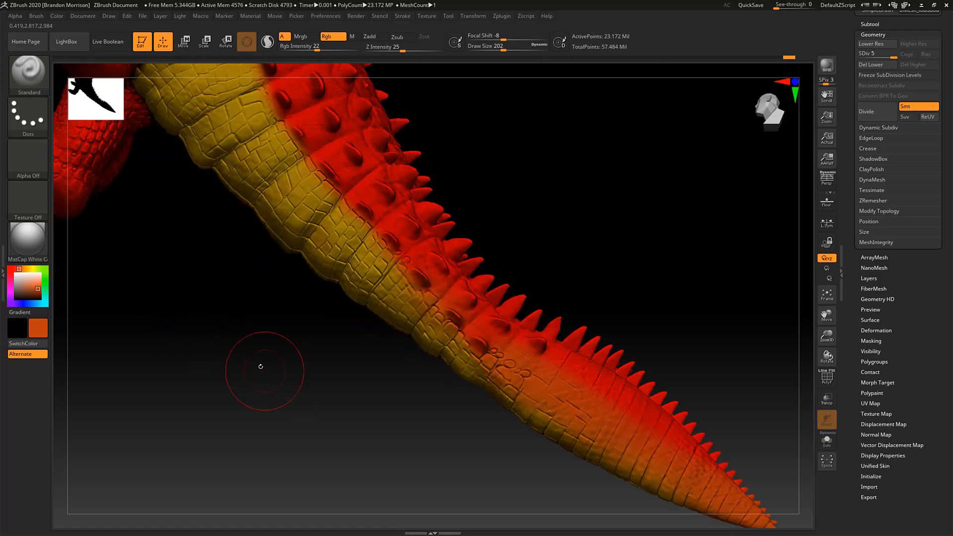
mouse_move(252, 350)
left_mouse_down("alt")
mouse_move(361, 351)
mouse_move(428, 317)
left_mouse_up("alt")
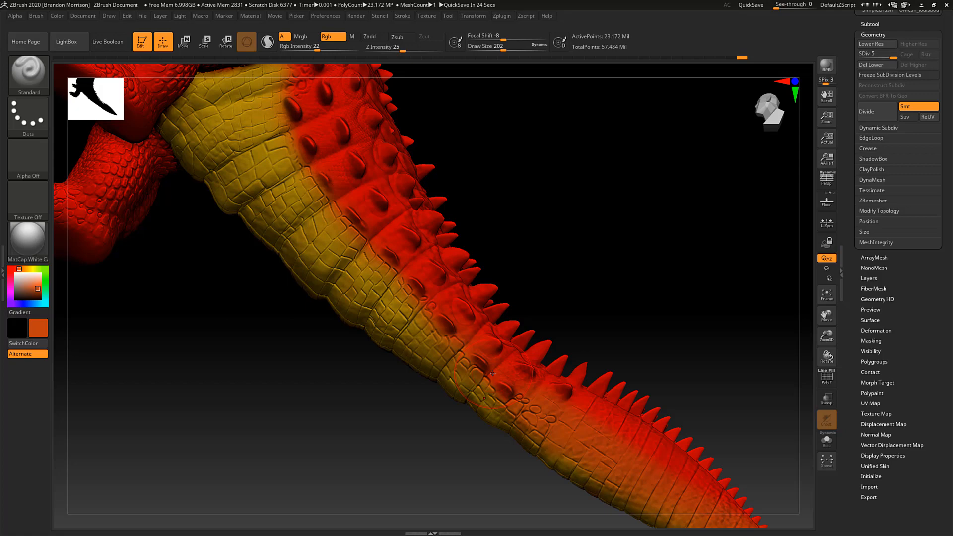
mouse_move(191, 336)
left_mouse_down()
mouse_move(281, 433)
mouse_move(393, 382)
left_mouse_up()
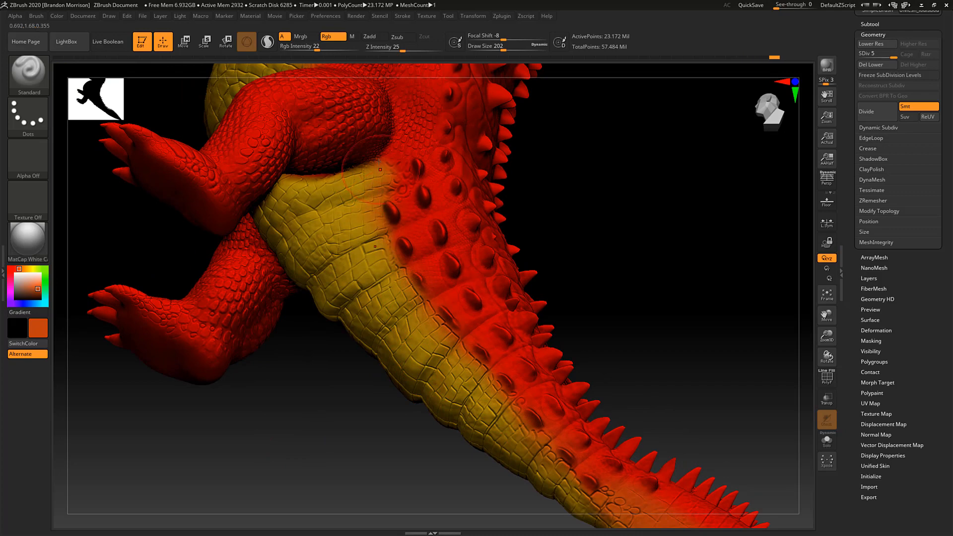
mouse_move(378, 162)
left_mouse_down()
mouse_move(401, 248)
mouse_move(510, 401)
left_mouse_up()
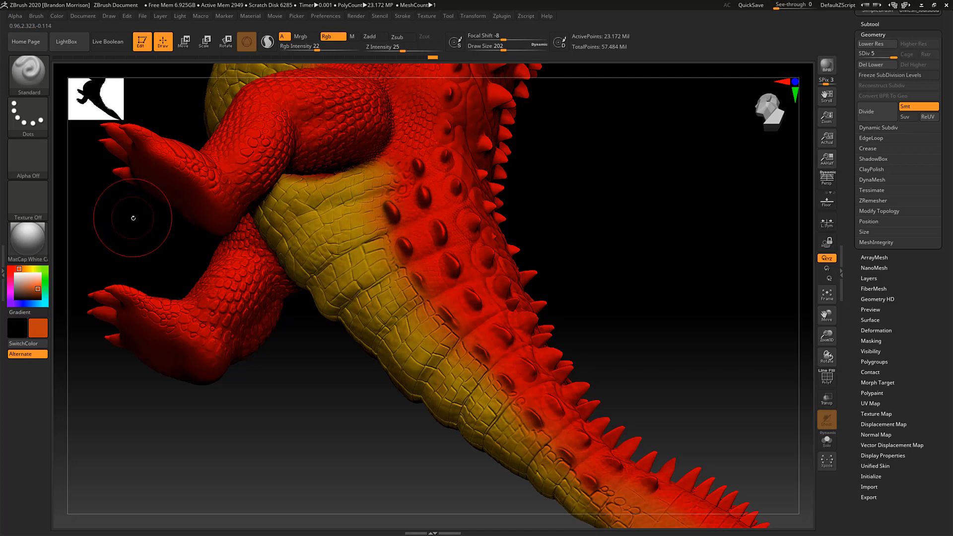
Blend orange along the side of the belly and around the top of the thigh.
key("shift+d")
left_click_drag(171, 273, 280, 188)
left_click_drag(188, 291, 228, 164)
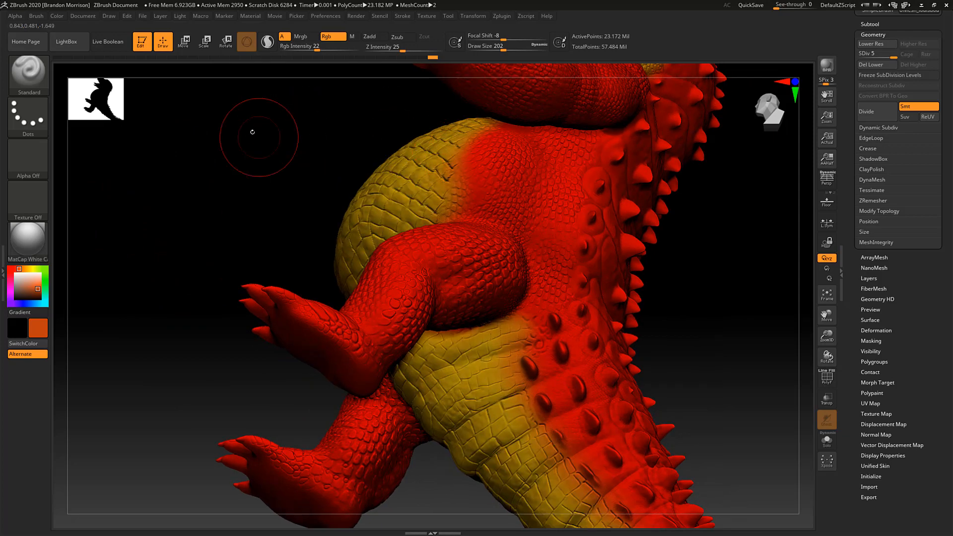
left_click_drag(249, 132, 462, 106)
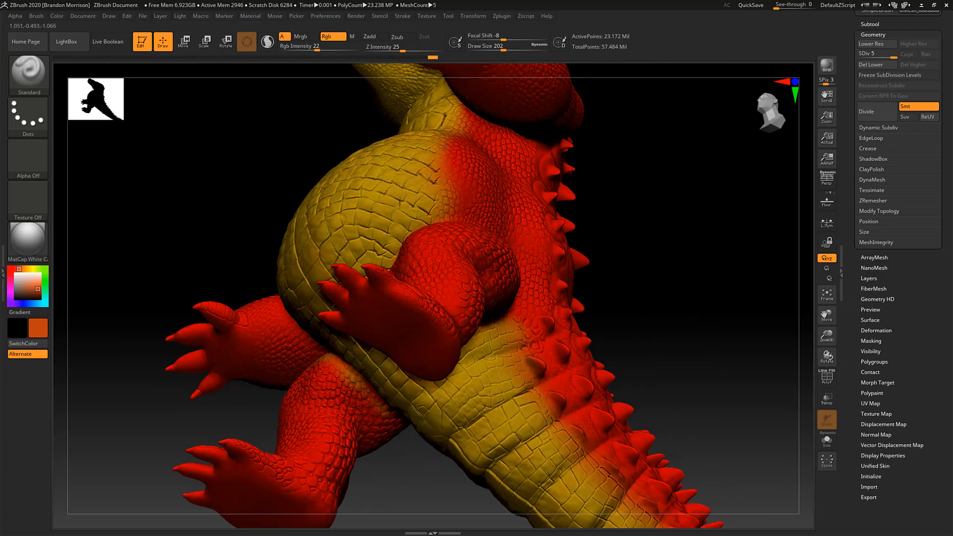
left_click_drag(373, 108, 251, 383)
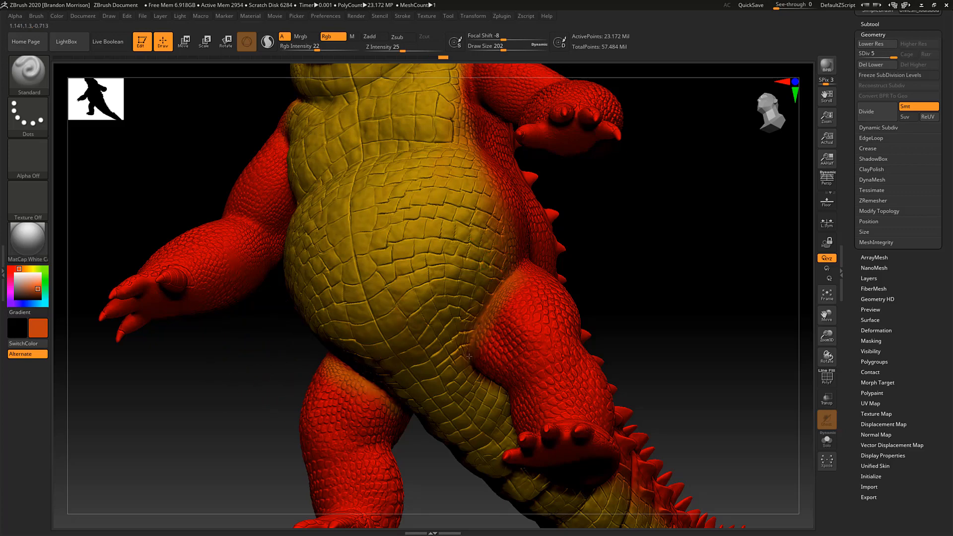
mouse_move(200, 439)
left_mouse_down()
mouse_move(207, 431)
mouse_move(191, 434)
left_mouse_up()
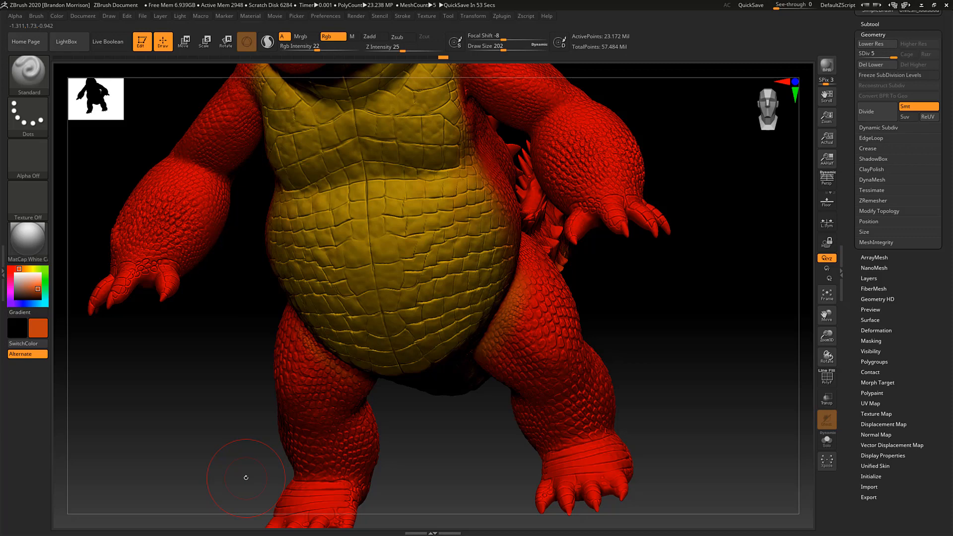
Blend orange over the colour border on the side of the neck, behind the jaw and around the shoulder.
mouse_move(143, 387)
left_mouse_down()
mouse_move(165, 330)
mouse_move(155, 230)
mouse_move(170, 175)
mouse_move(161, 341)
mouse_move(214, 302)
left_mouse_up()
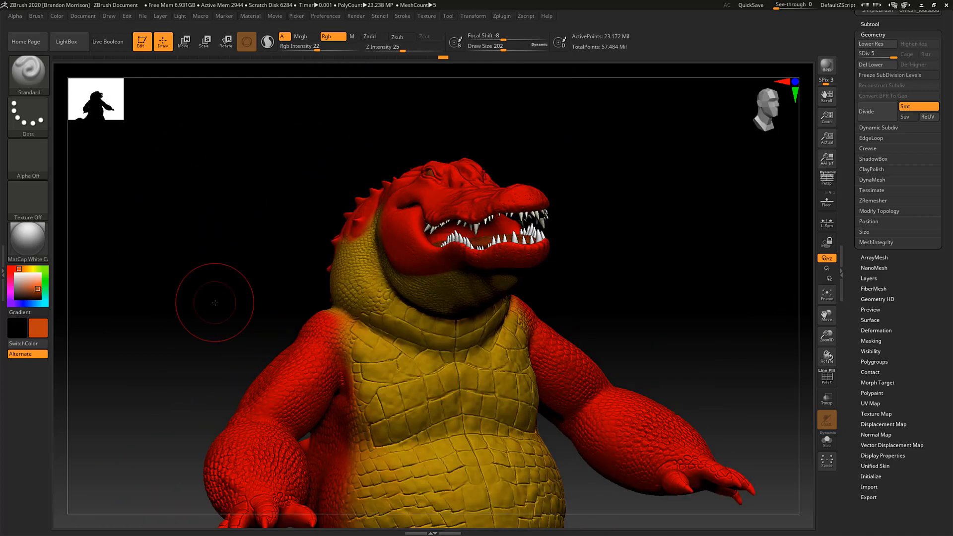
left_click_drag(215, 306, 408, 297)
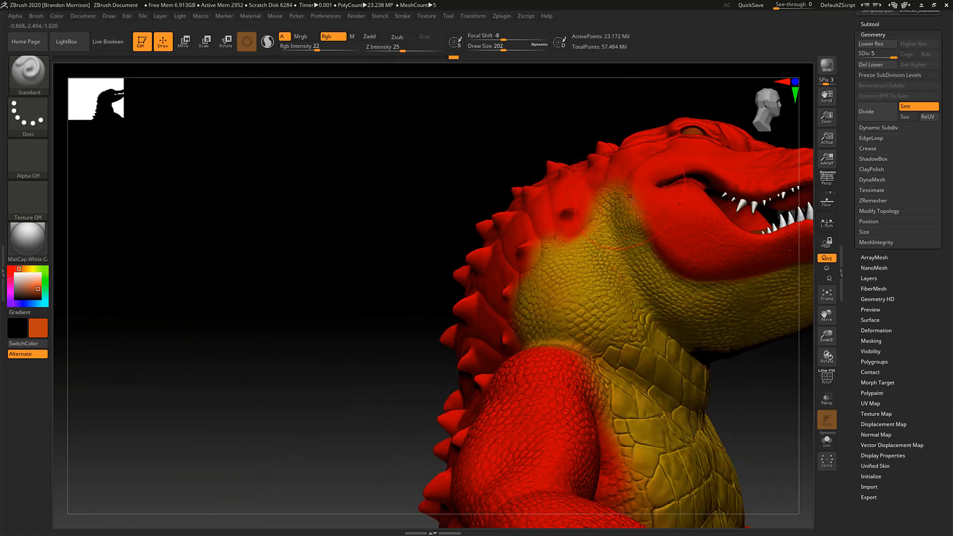
left_click_drag(629, 206, 515, 305)
left_click_drag(319, 305, 314, 368)
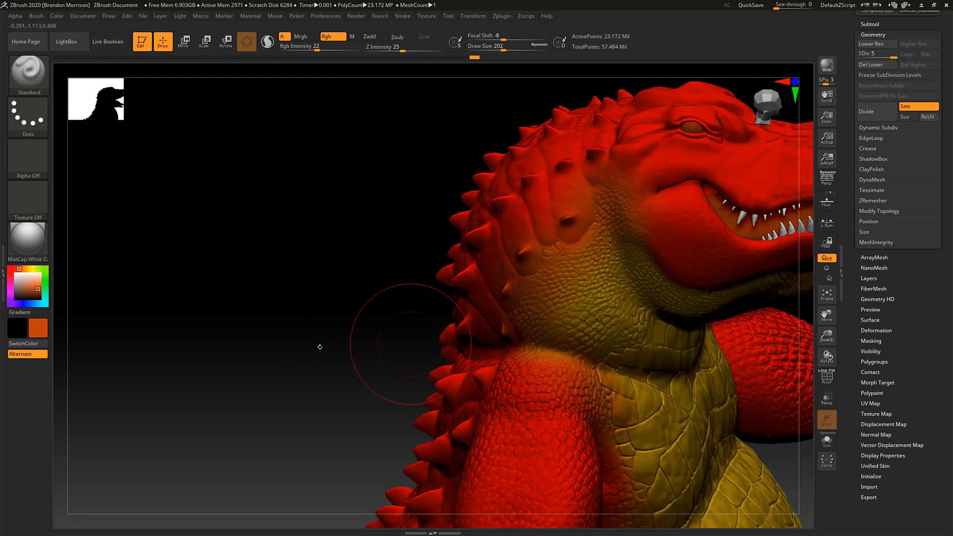
left_click_drag(234, 344, 487, 90)
Set the draw size to 87 and soften the yellow-red border along the lower jaw, throat and chin with orange.
left_click_drag(503, 48, 491, 48)
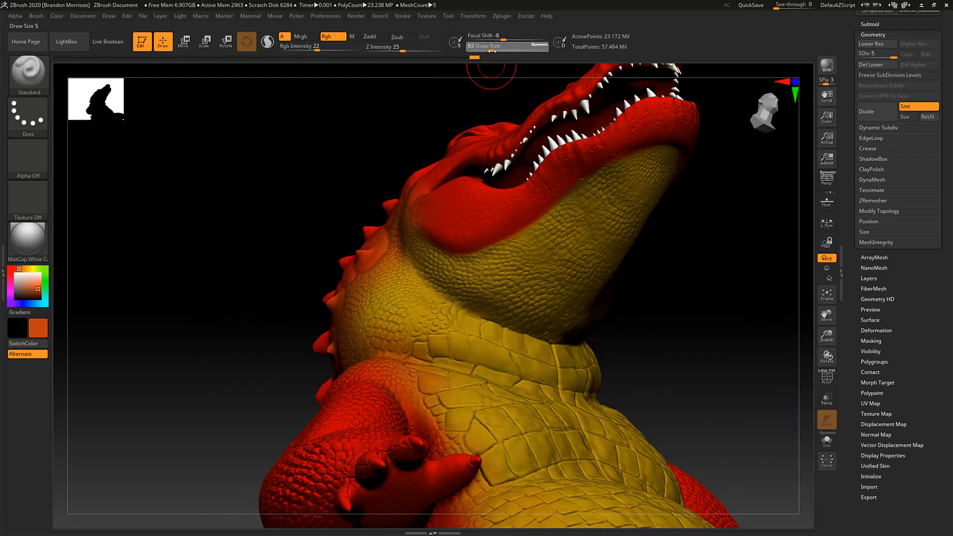
mouse_move(431, 240)
left_mouse_down()
mouse_move(475, 254)
mouse_move(549, 218)
mouse_move(618, 161)
mouse_move(674, 145)
left_mouse_up()
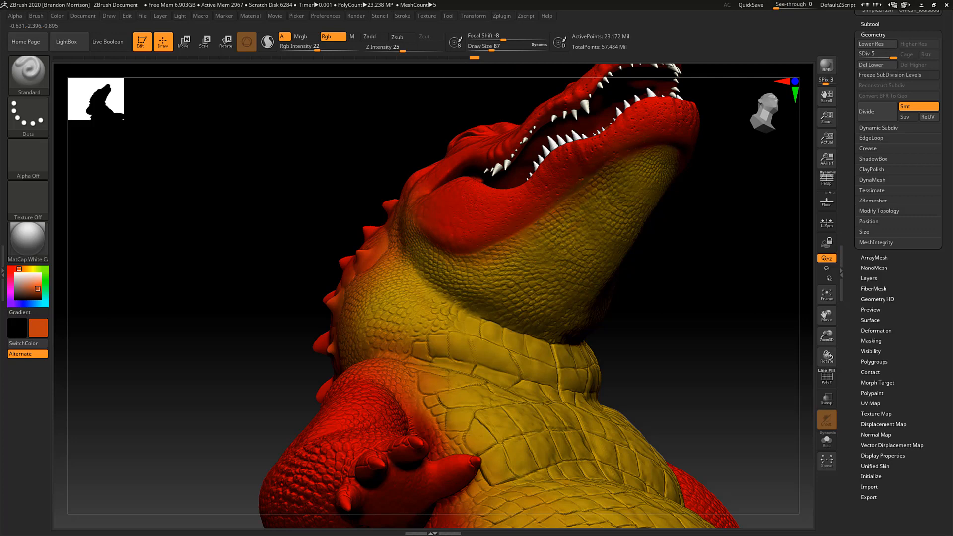
left_click_drag(445, 245, 402, 224)
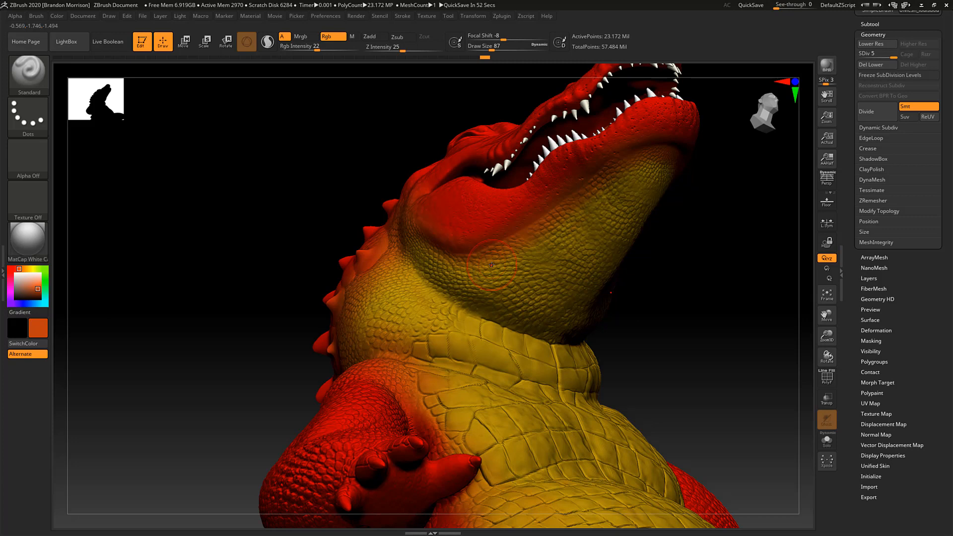
left_click_drag(207, 249, 325, 252)
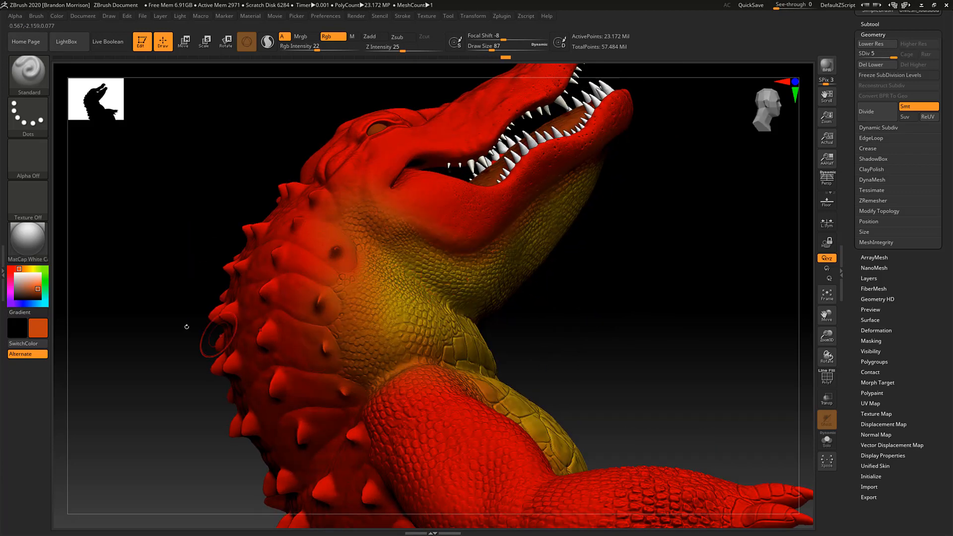
left_click_drag(187, 324, 248, 304)
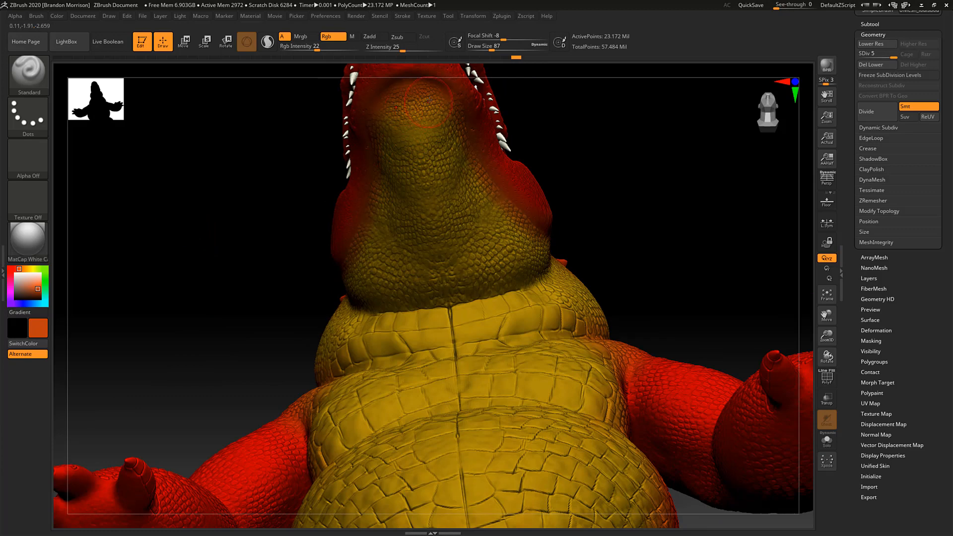
left_click_drag(212, 240, 313, 197)
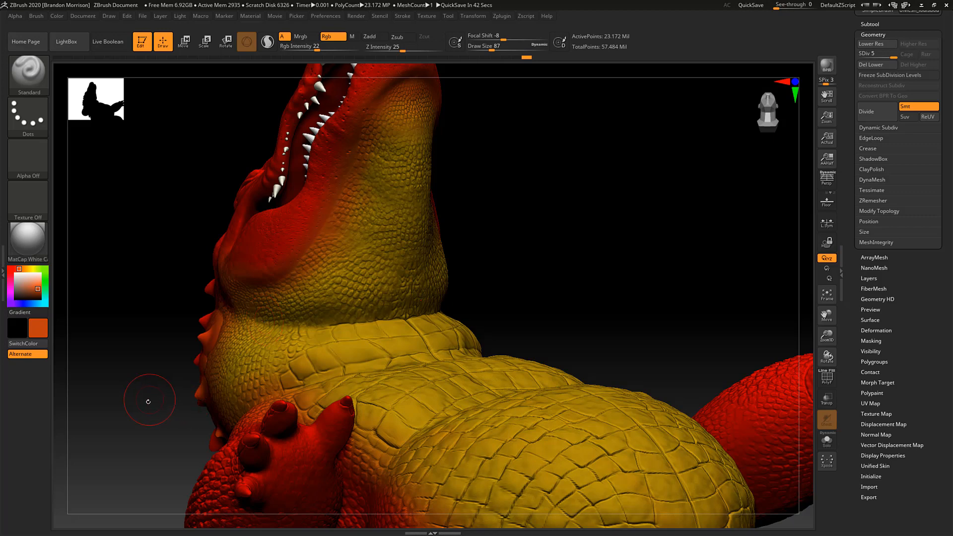
Examine the orange blending on the chest, belly, thighs, neck and head from several angles.
left_click_drag(145, 397, 194, 288)
left_click_drag(189, 325, 234, 372)
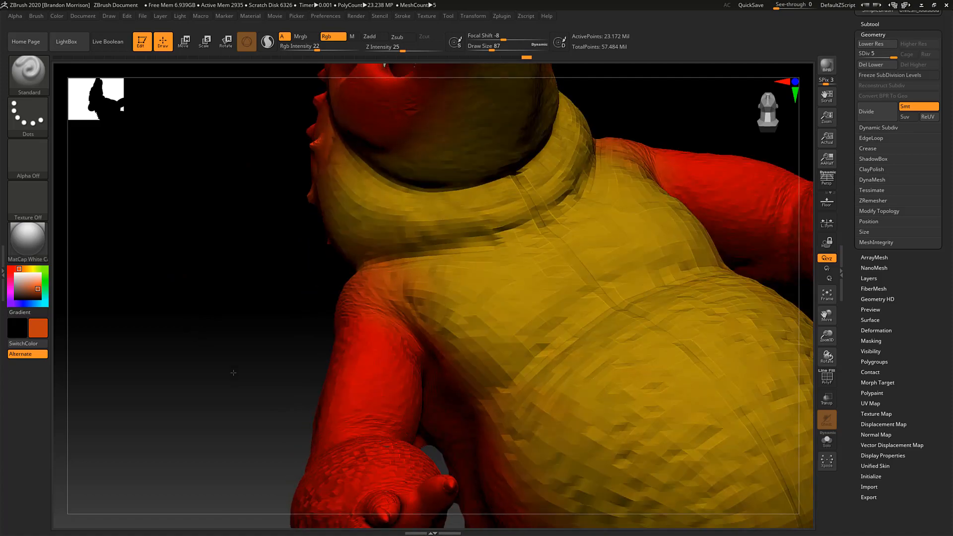
mouse_move(198, 144)
left_mouse_down()
mouse_move(217, 384)
mouse_move(314, 445)
mouse_move(251, 400)
mouse_move(268, 393)
left_mouse_up()
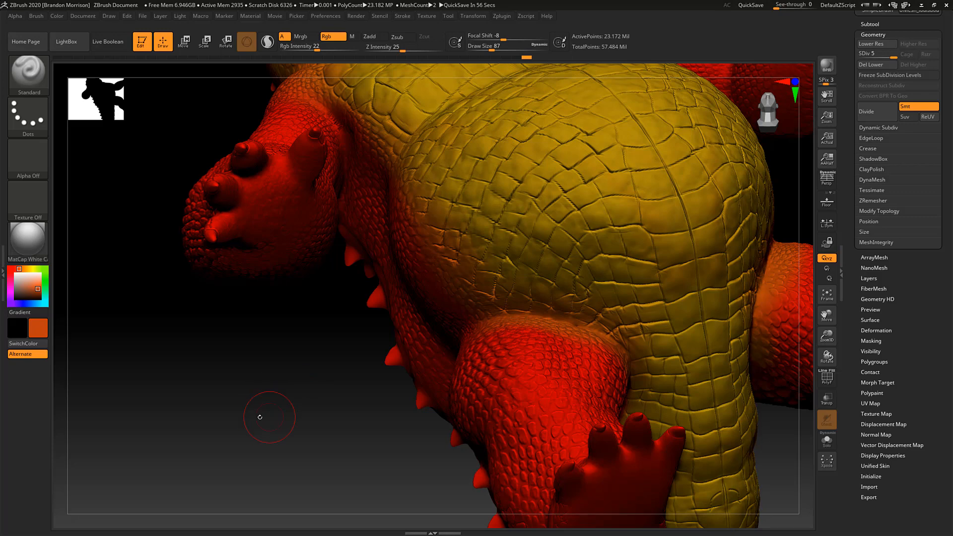
left_click_drag(259, 417, 297, 339)
key("f")
left_click_drag(400, 292, 296, 336, "alt")
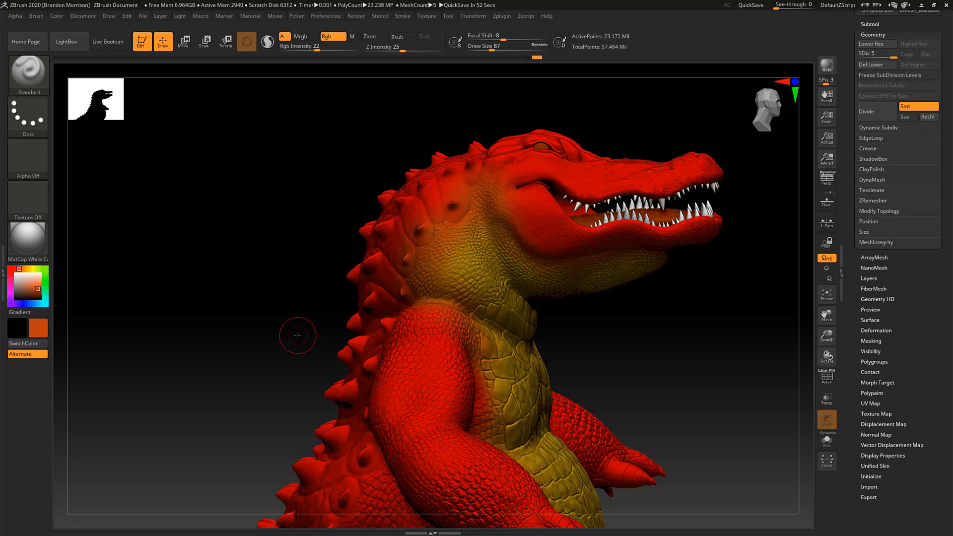
mouse_move(262, 238)
left_mouse_down()
mouse_move(227, 272)
mouse_move(253, 274)
left_mouse_up()
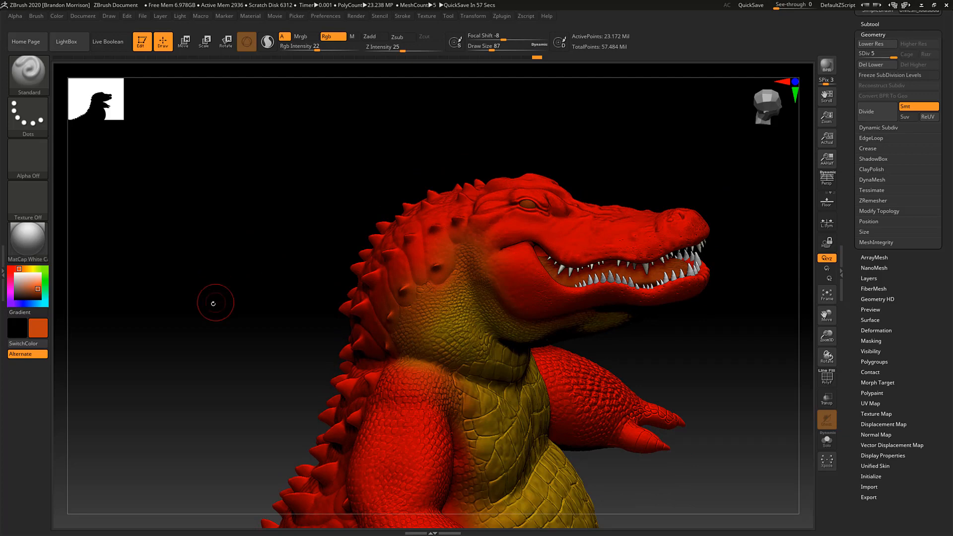
mouse_move(213, 300)
left_mouse_down()
mouse_move(211, 315)
mouse_move(213, 283)
left_mouse_up()
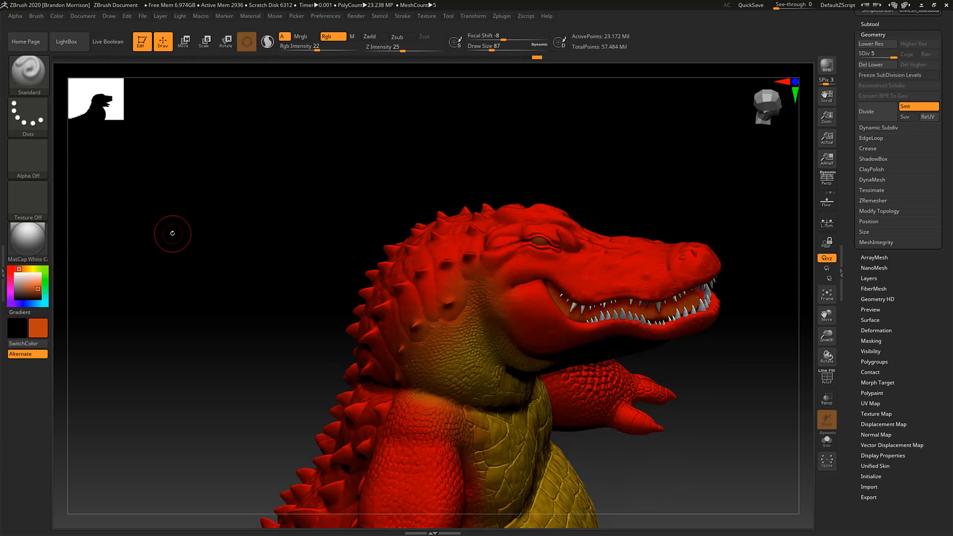
Switch to Microsoft Edge and run an image search for "alligator" in a new tab.
left_click(921, 5)
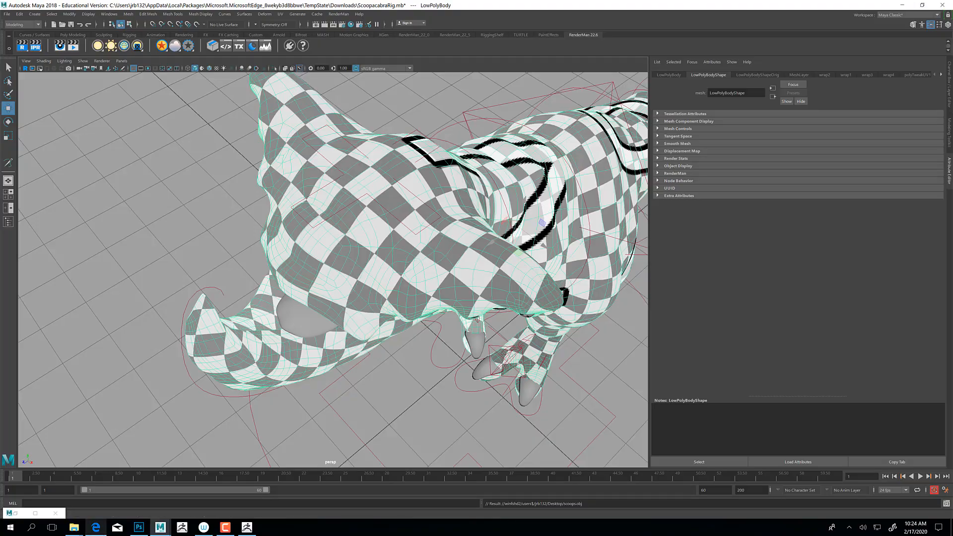
left_click(96, 527)
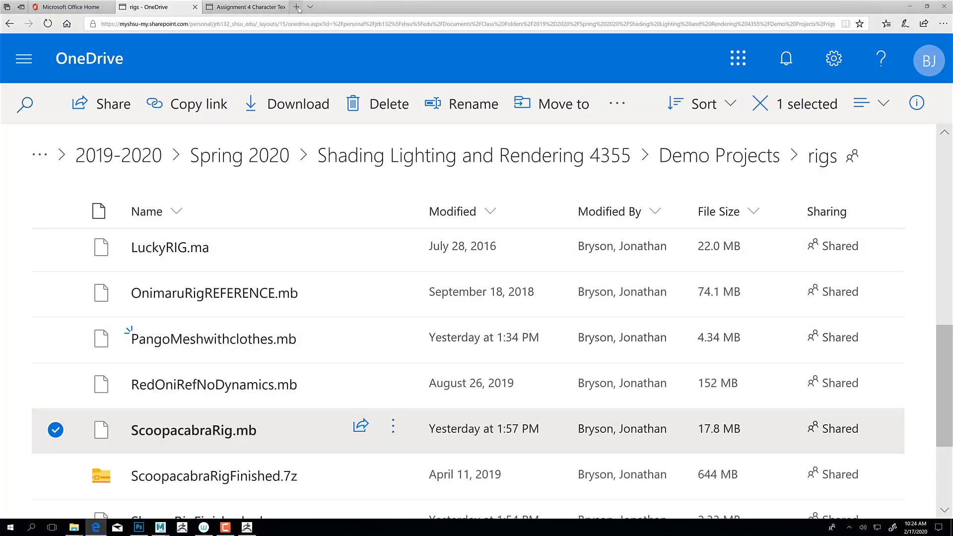
left_click(296, 6)
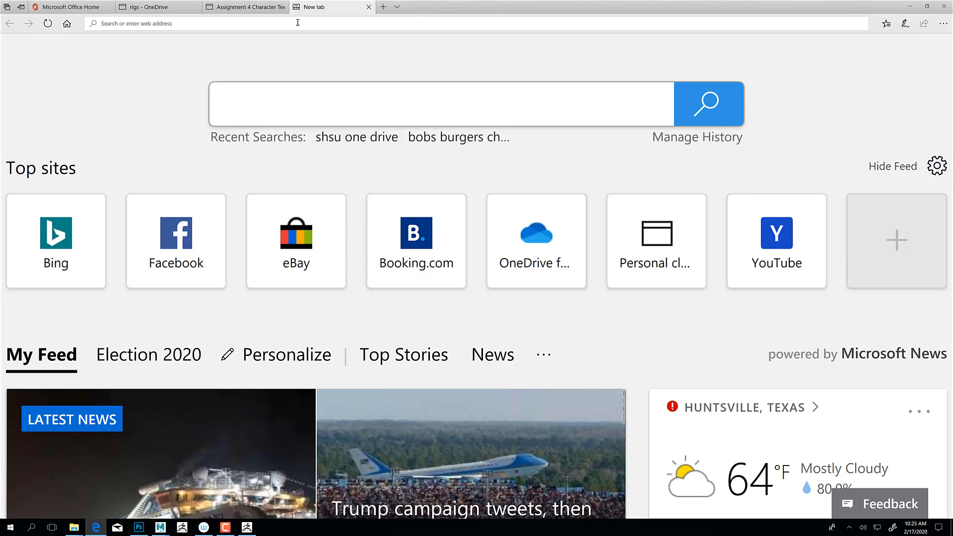
left_click(298, 23)
type("alligator")
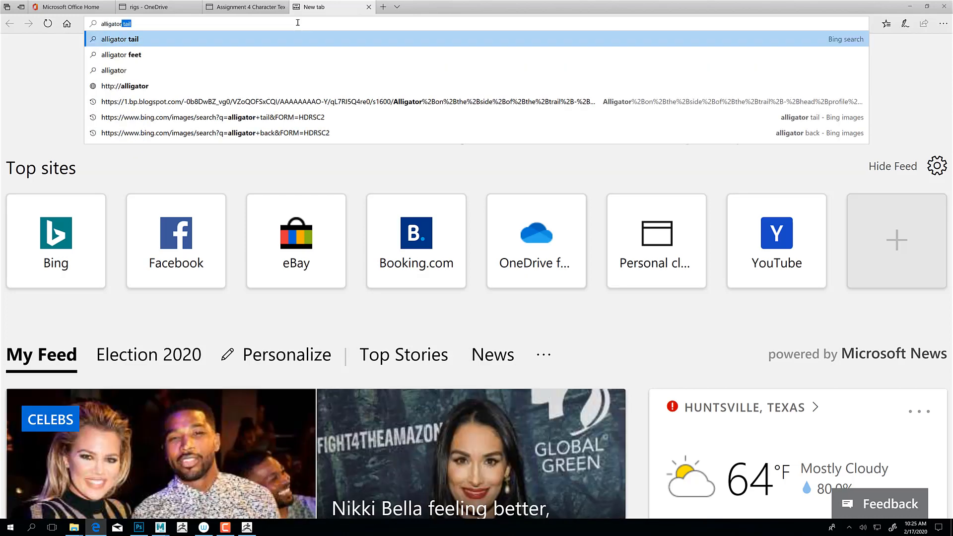
type(" col")
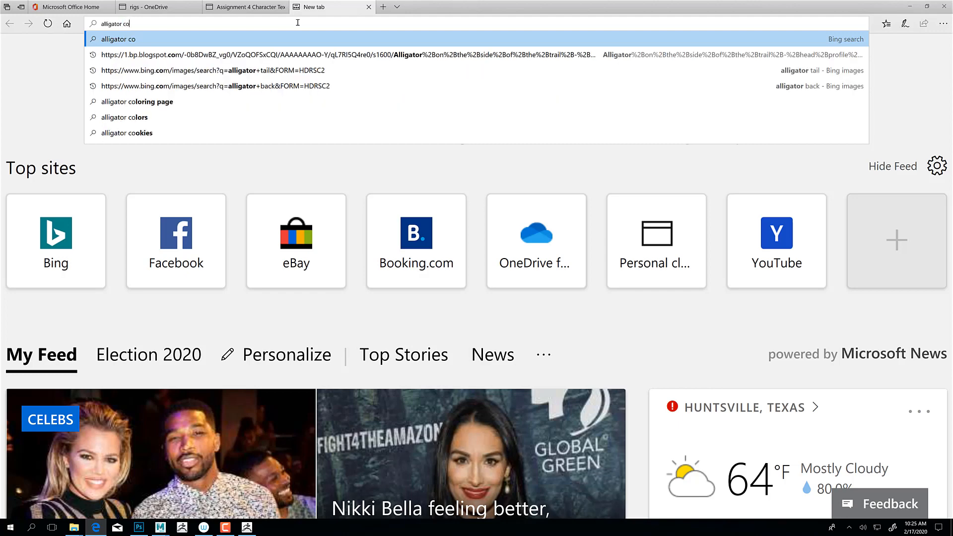
key("BackSpace")
key("BackSpace")
key("BackSpace")
key("BackSpace")
key("Return")
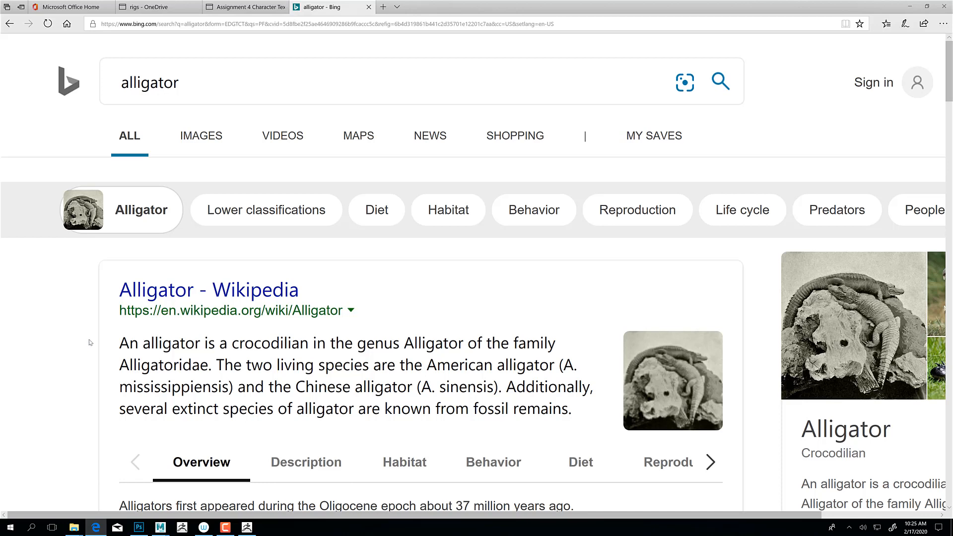
left_click(188, 142)
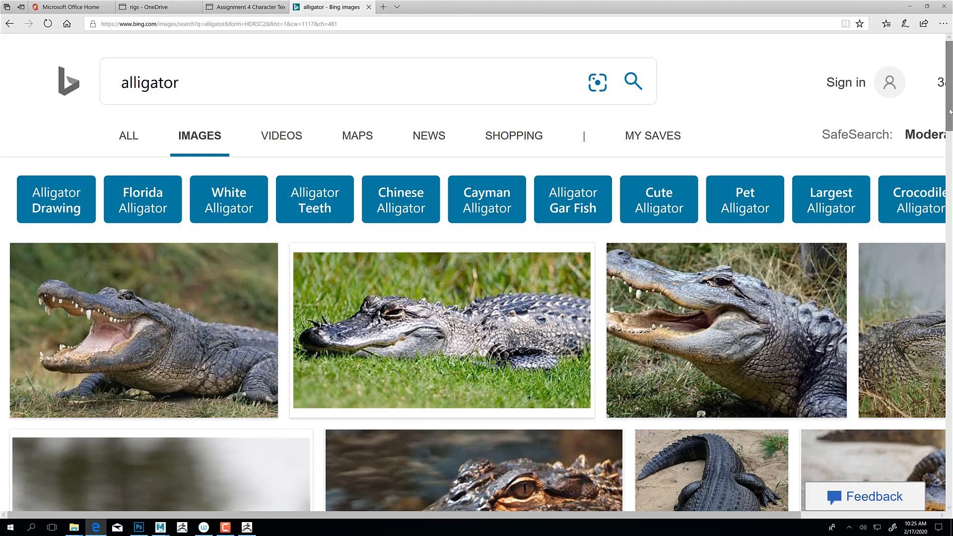
Examine the alligator photos for the colouring of the back, jaw, throat and underside and the scale pattern.
left_click_drag(948, 123, 947, 181)
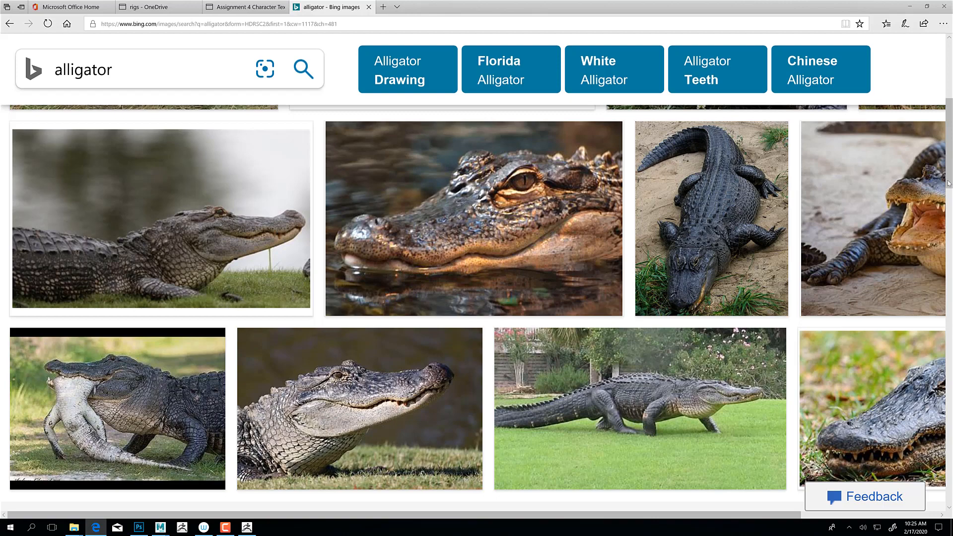
mouse_move(295, 233)
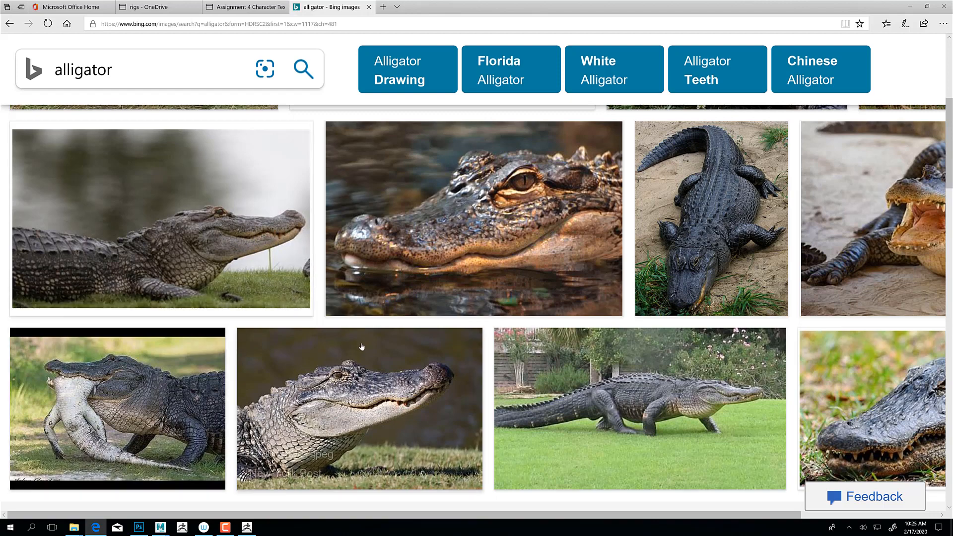
mouse_move(494, 280)
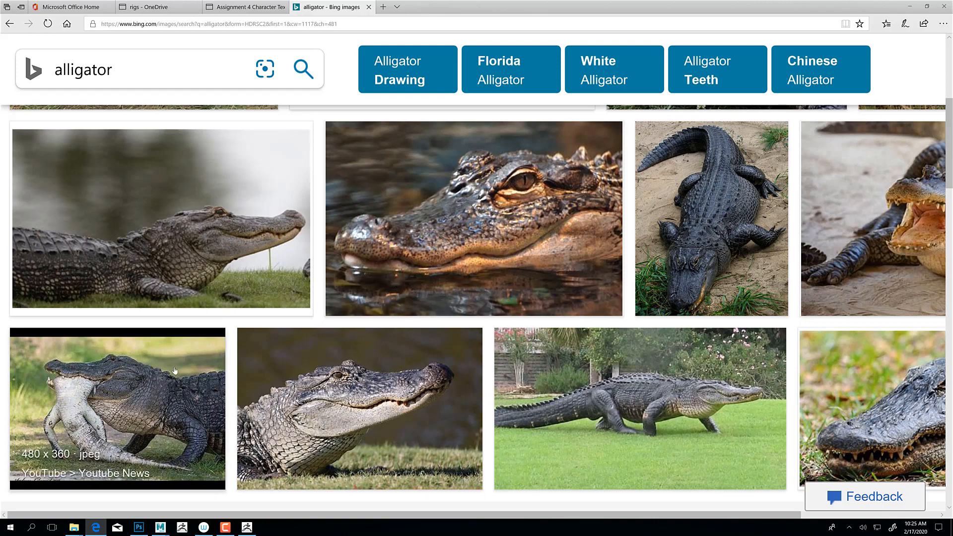
mouse_move(124, 248)
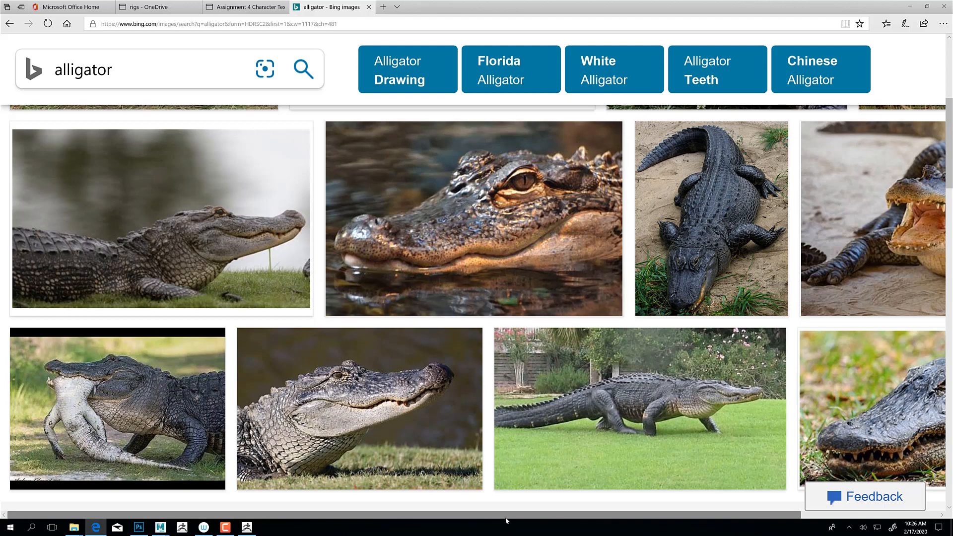
scroll(505, 517, "right", 3)
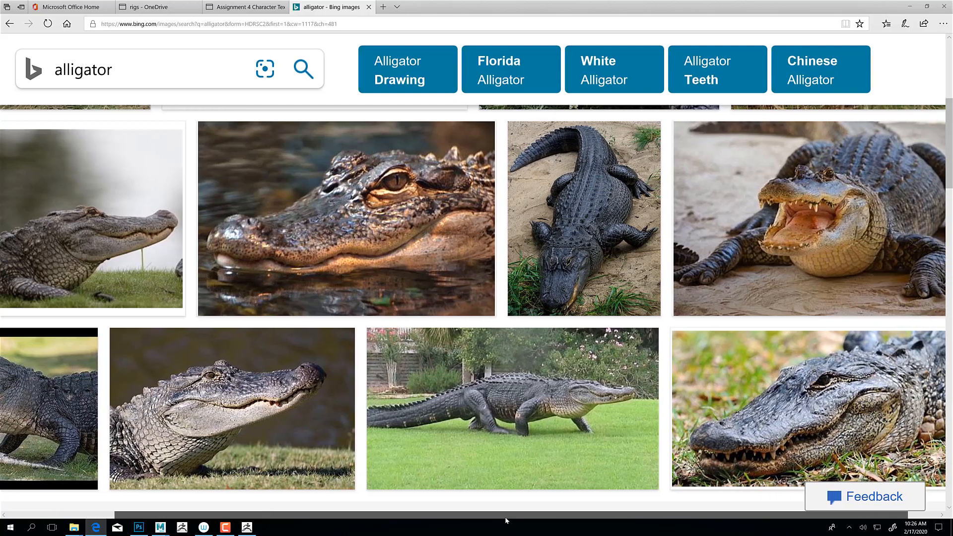
left_click_drag(505, 517, 523, 518)
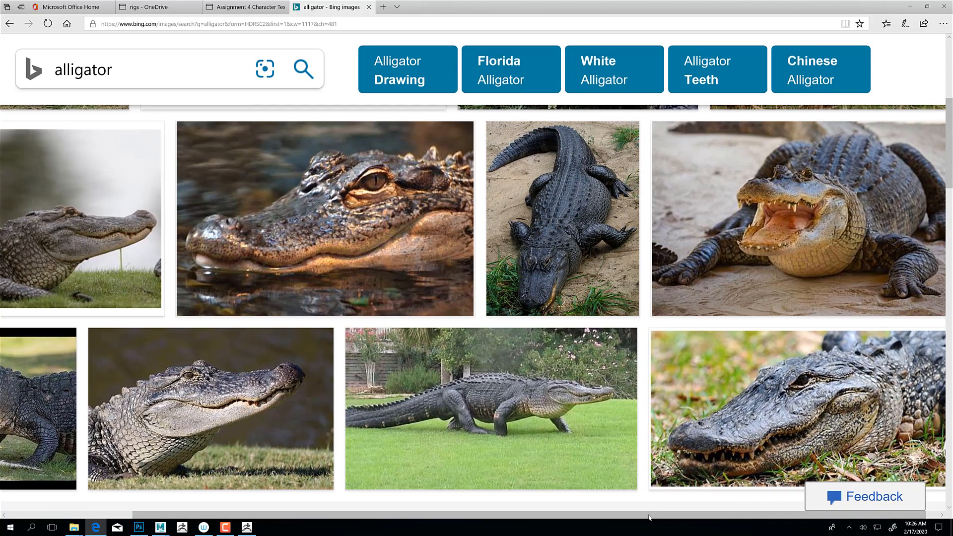
left_click_drag(948, 149, 947, 184)
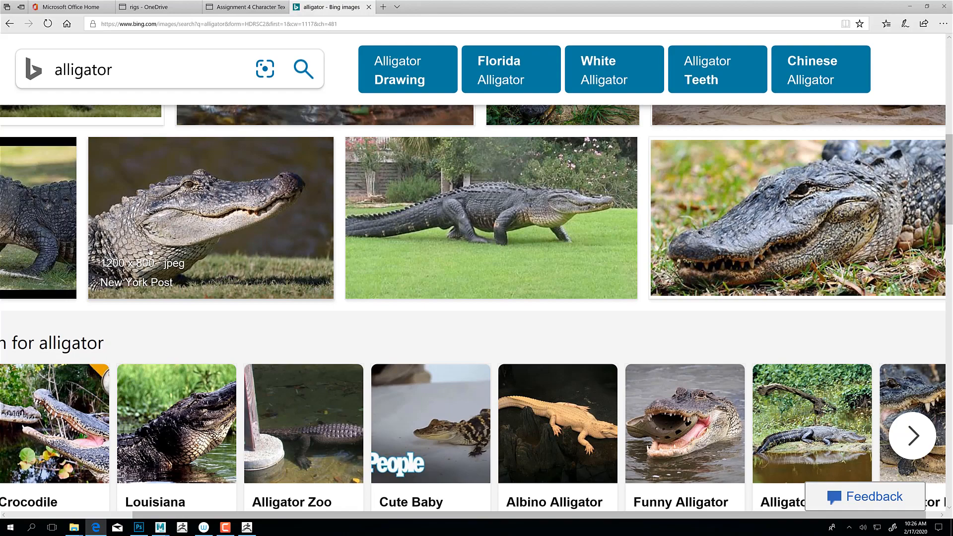
Switch back to ZBrush and mask the crocodile by surface smoothness.
left_click(246, 527)
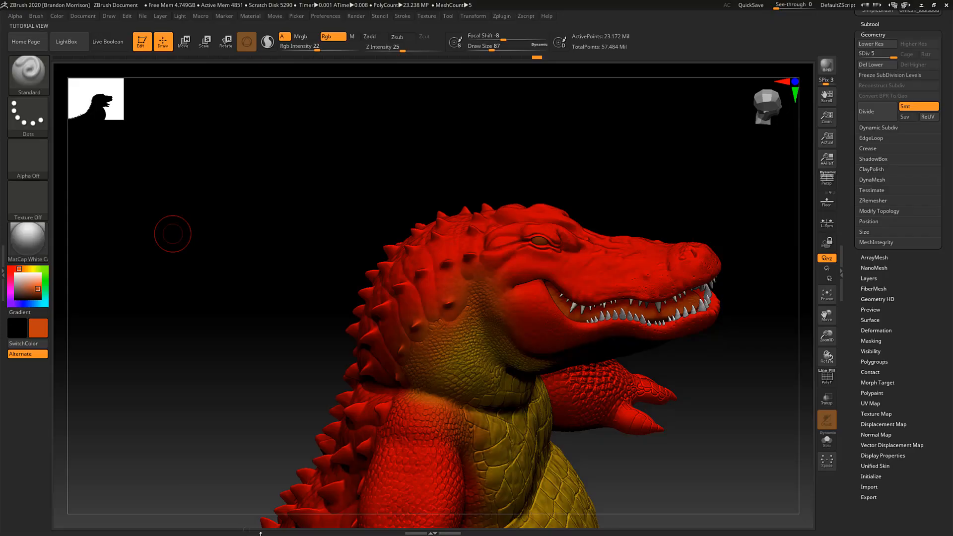
left_click_drag(253, 359, 301, 328)
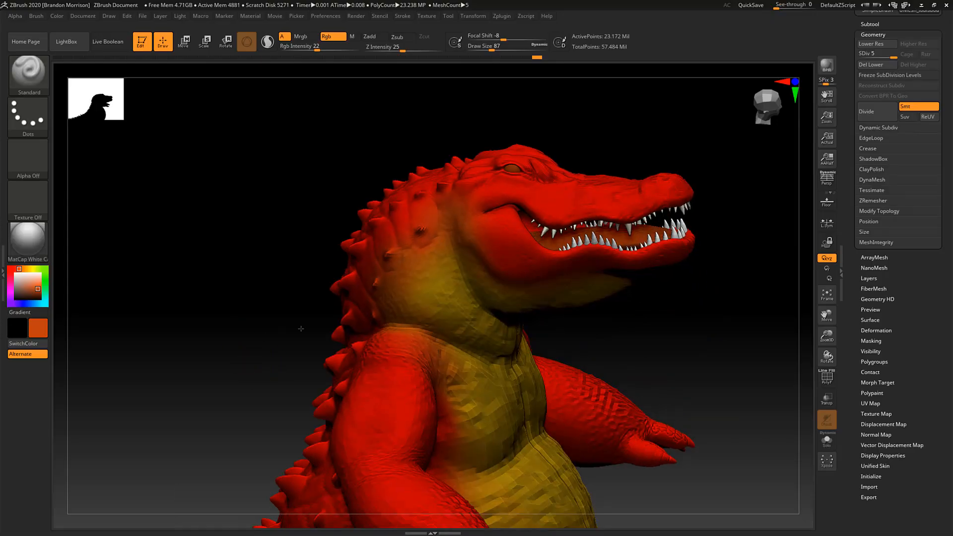
left_click_drag(446, 250, 421, 305)
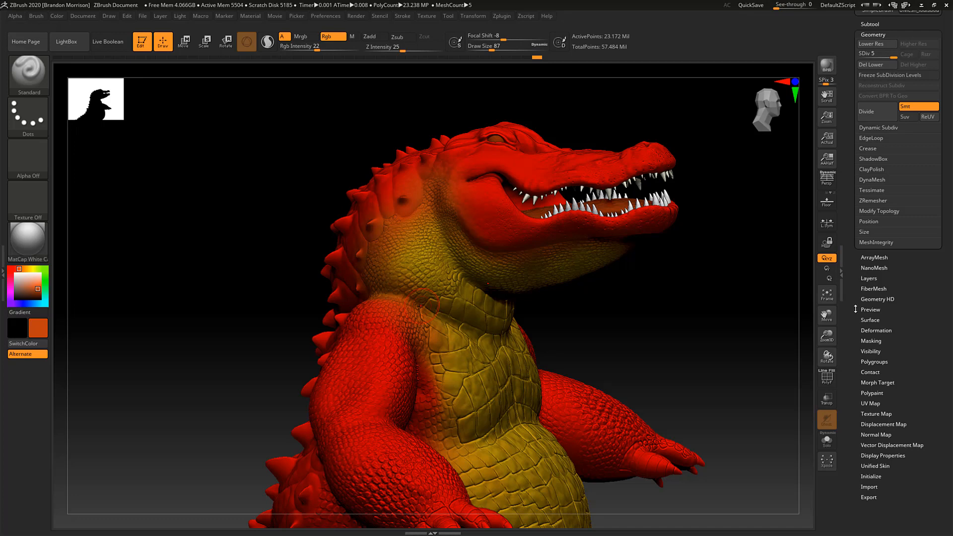
left_click_drag(855, 303, 854, 269)
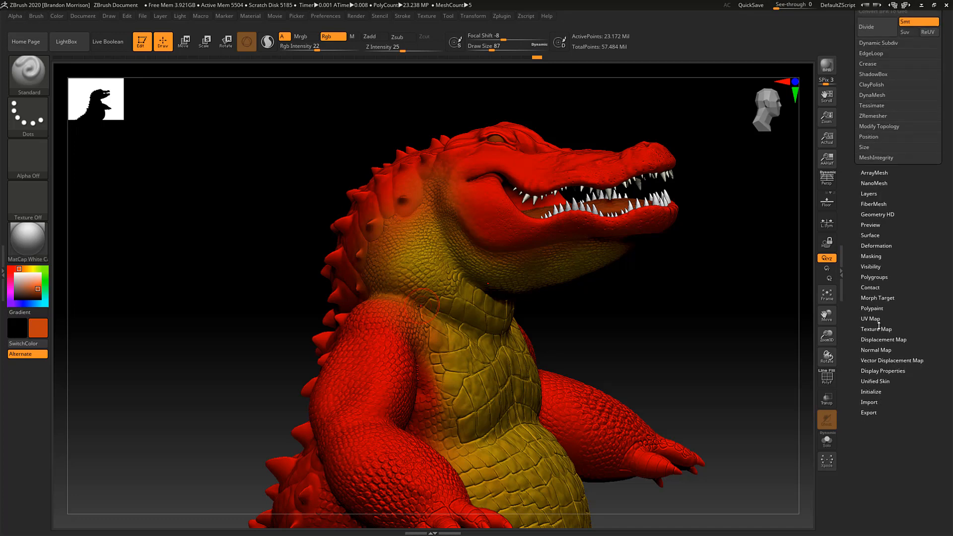
left_click(869, 256)
left_click_drag(849, 172, 850, 201)
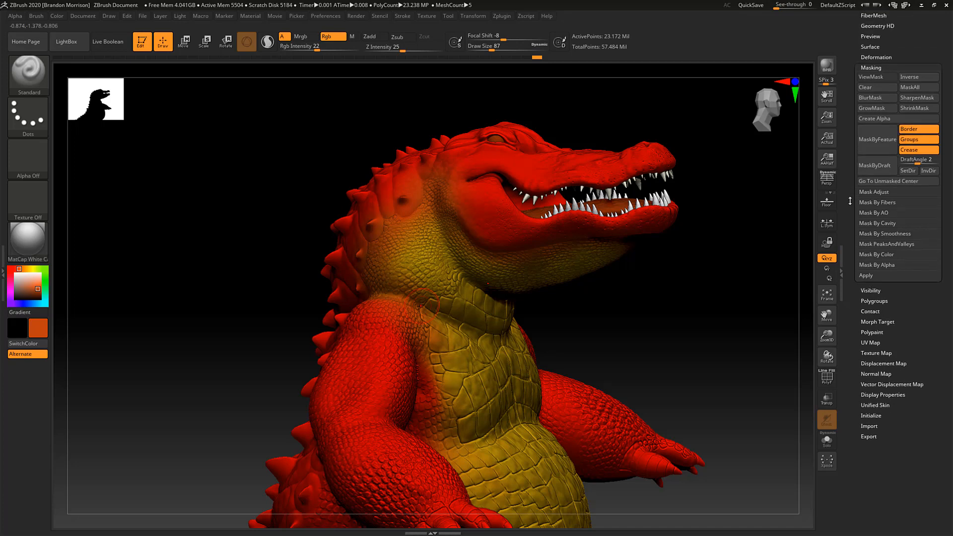
left_click(866, 234)
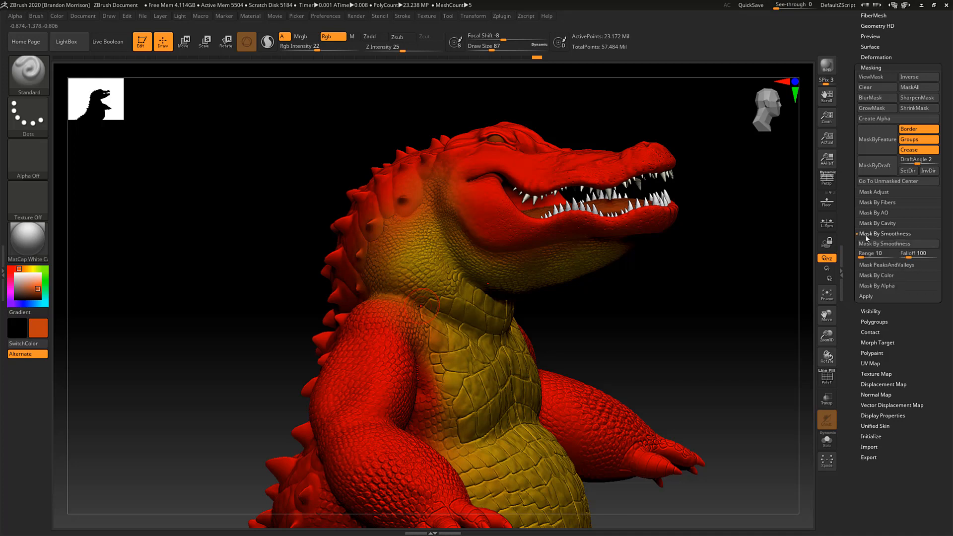
left_click(864, 266)
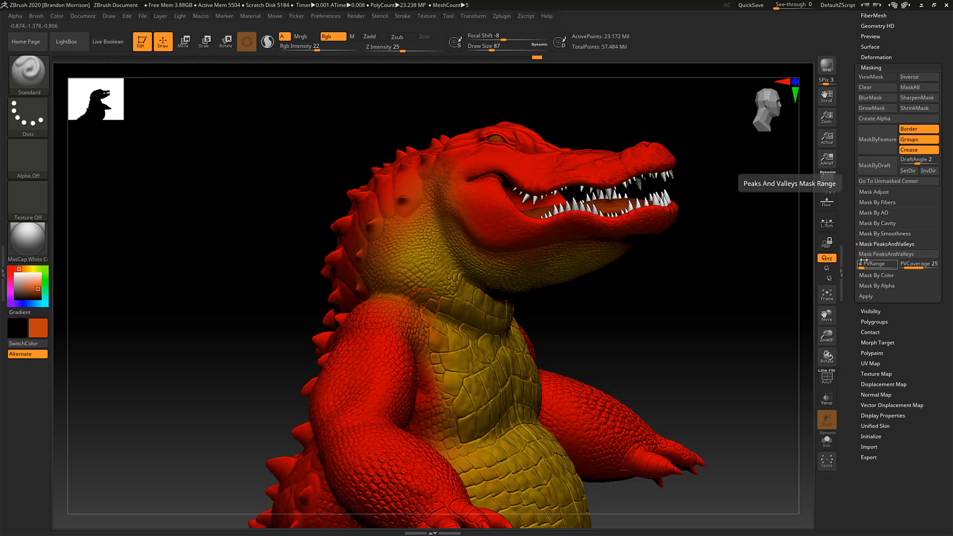
left_click(865, 234)
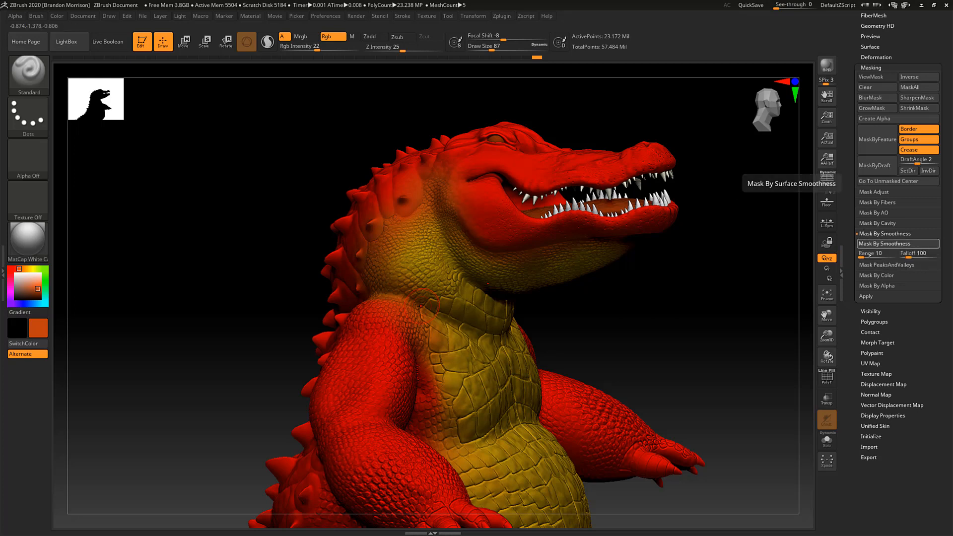
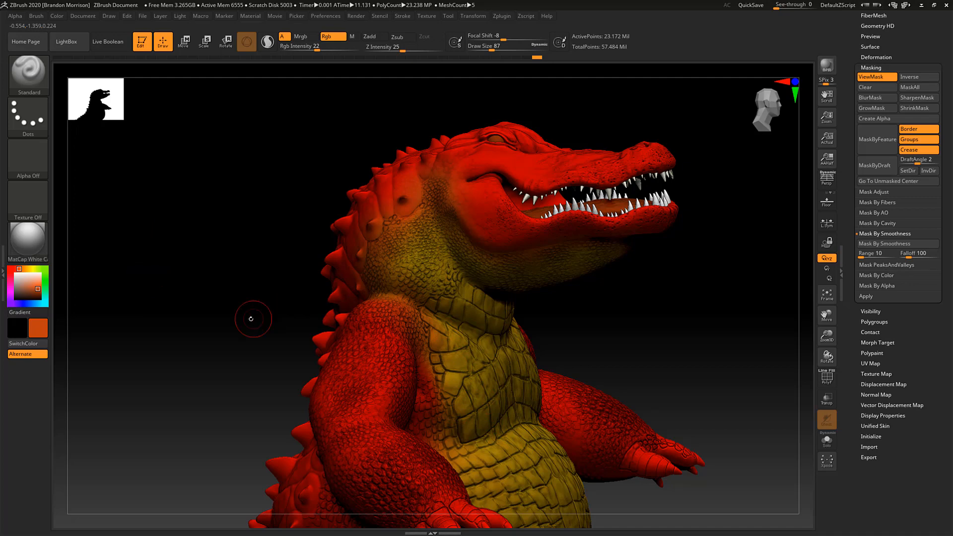
Invert the smoothness mask on the crocodile's body.
key("ctrl")
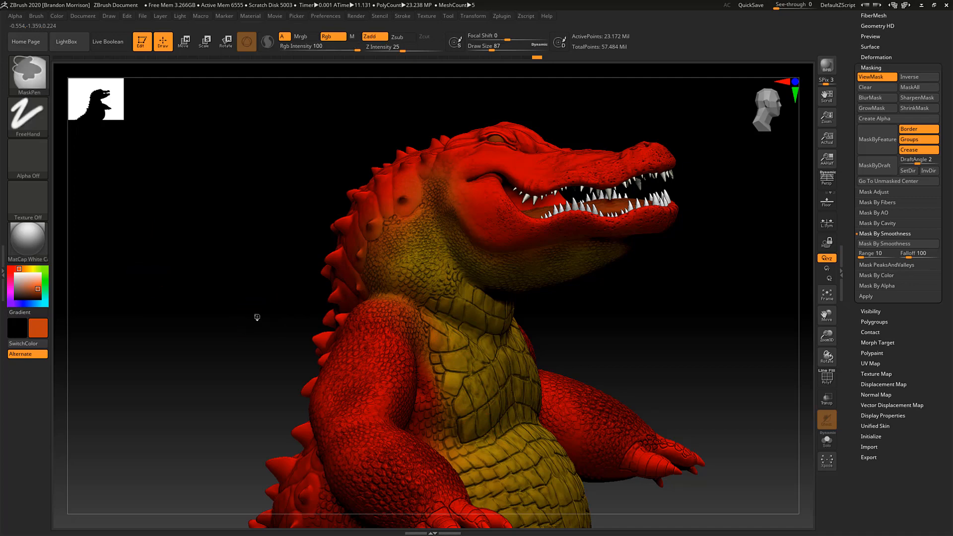
left_click(280, 323, "ctrl")
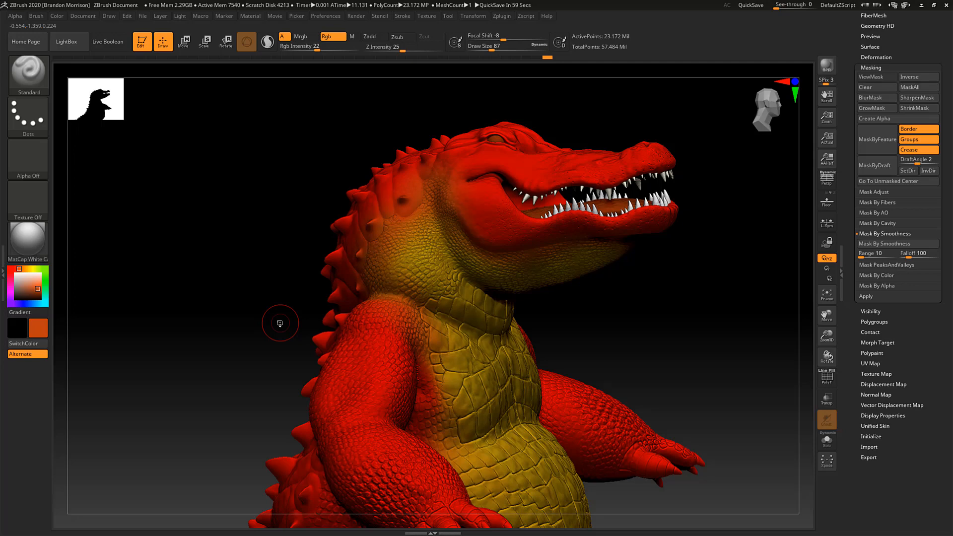
key("ctrl")
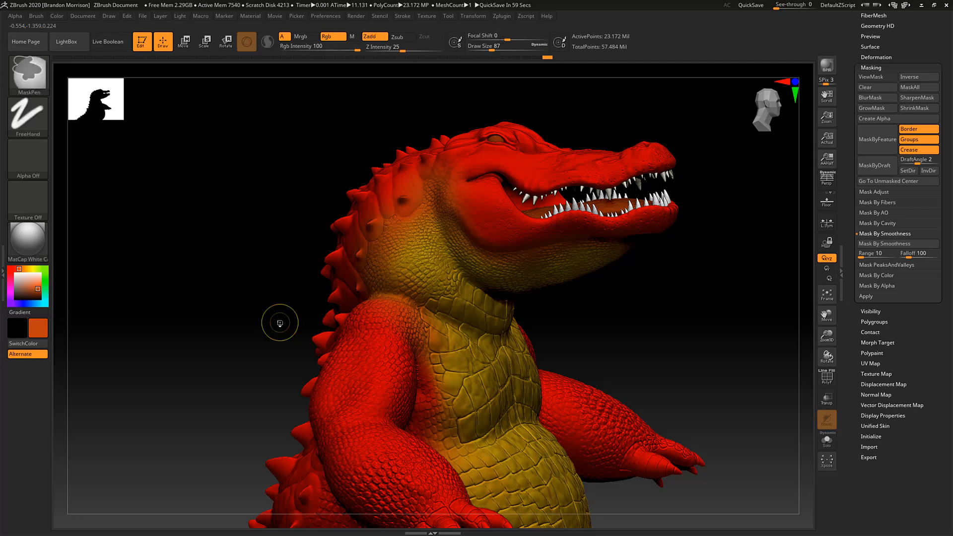
left_click(224, 340, "ctrl")
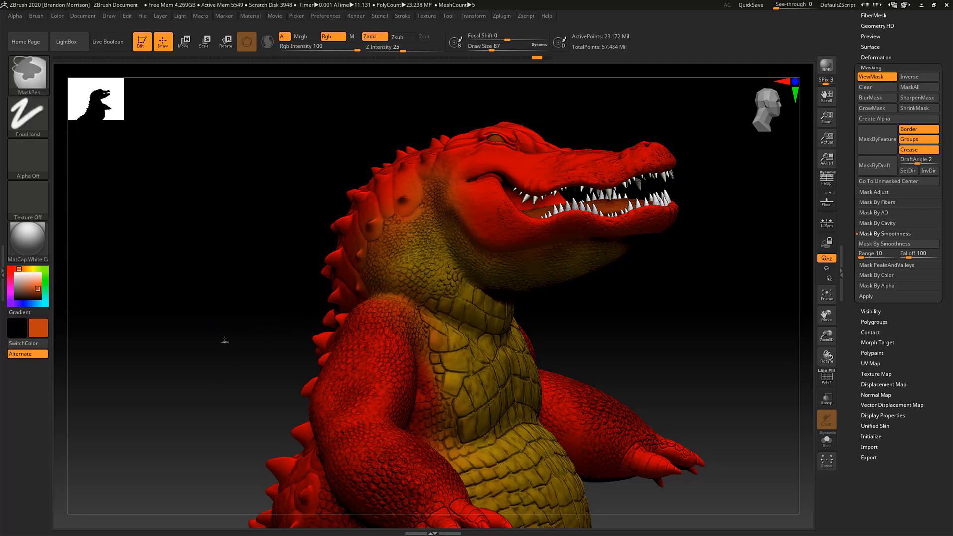
left_click(225, 339, "ctrl")
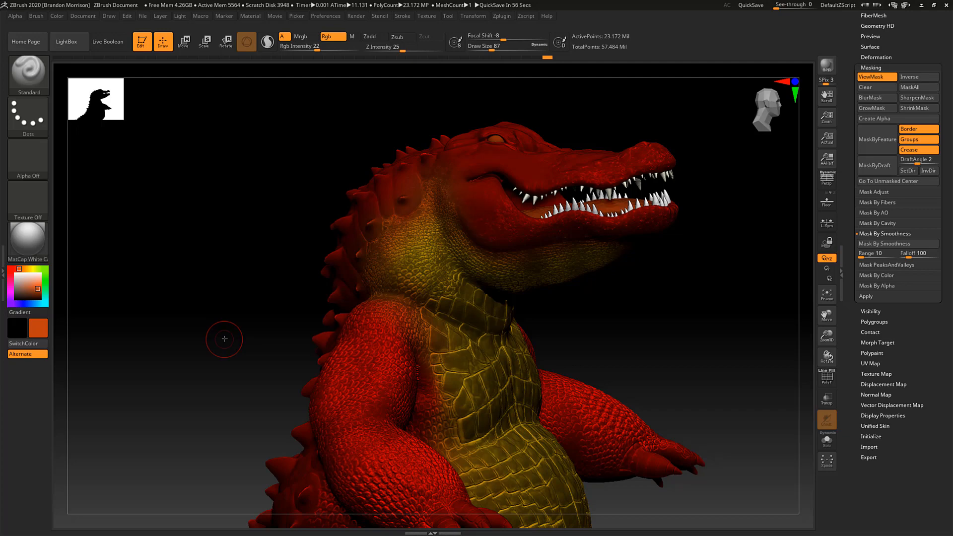
Choose a dark purple paint colour and lower the Rgb Intensity to 11 for painting the unmasked creases.
left_click_drag(272, 310, 213, 311)
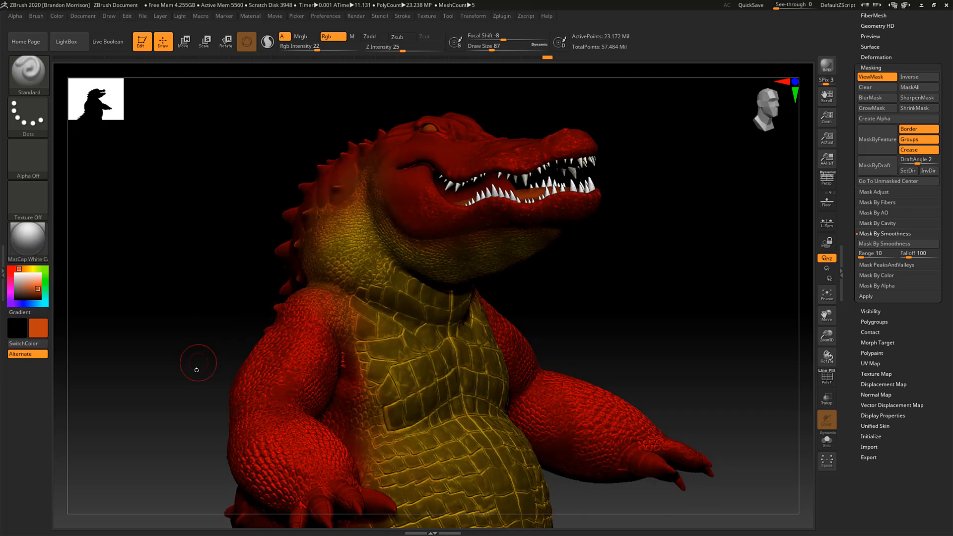
left_click_drag(187, 378, 206, 284, "alt")
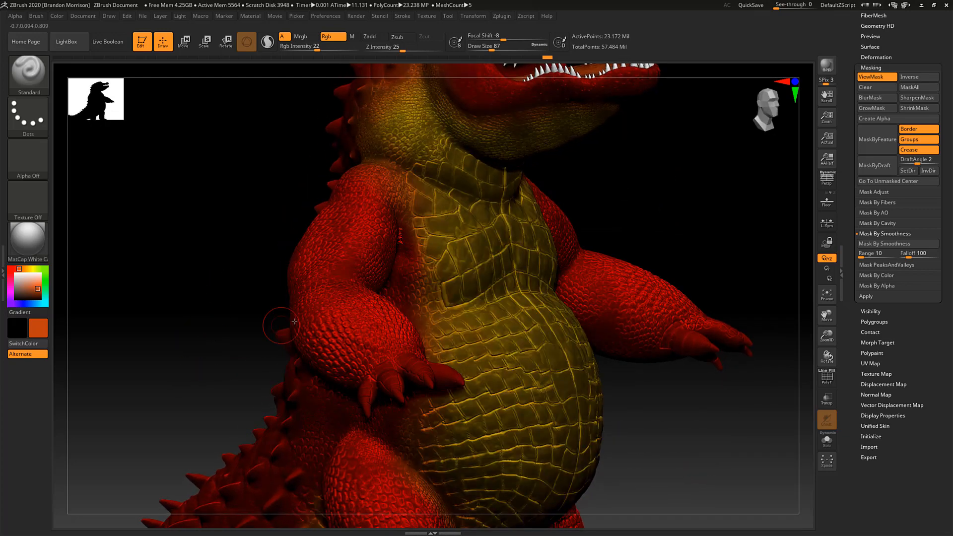
left_click_drag(201, 358, 155, 375)
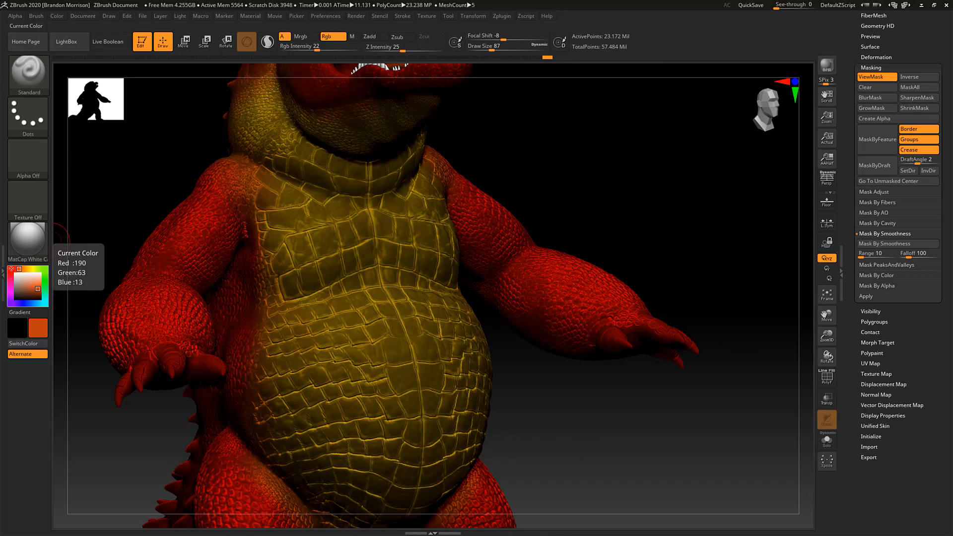
left_click(26, 292)
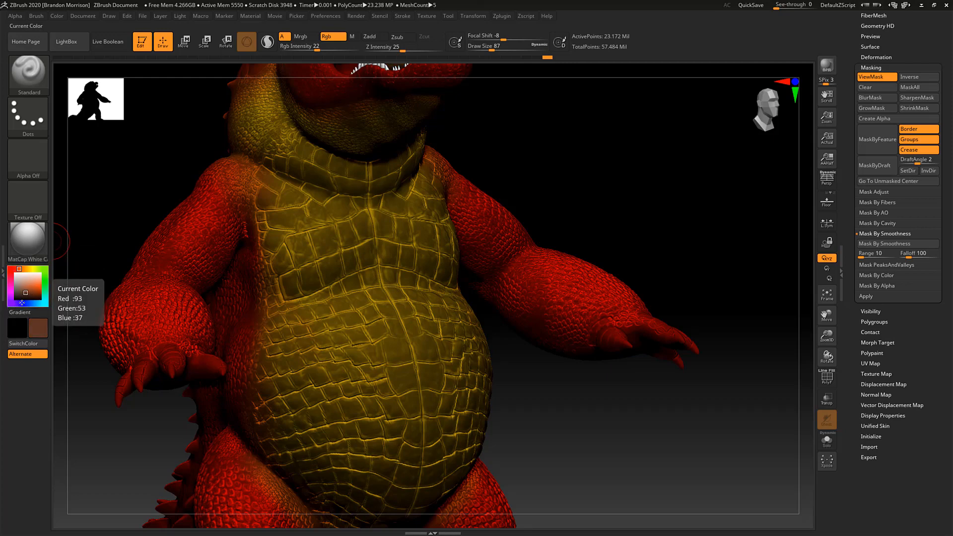
left_click_drag(22, 304, 11, 298)
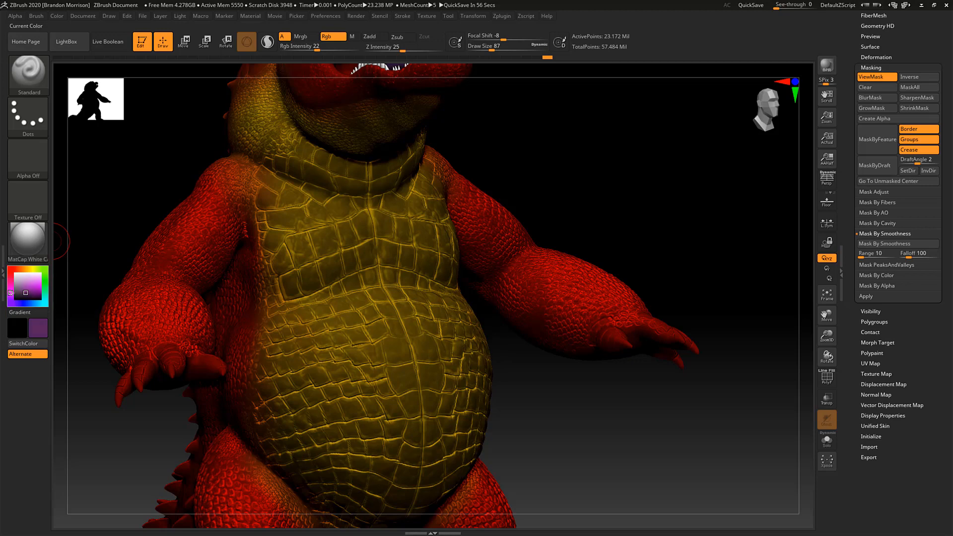
left_click(28, 292)
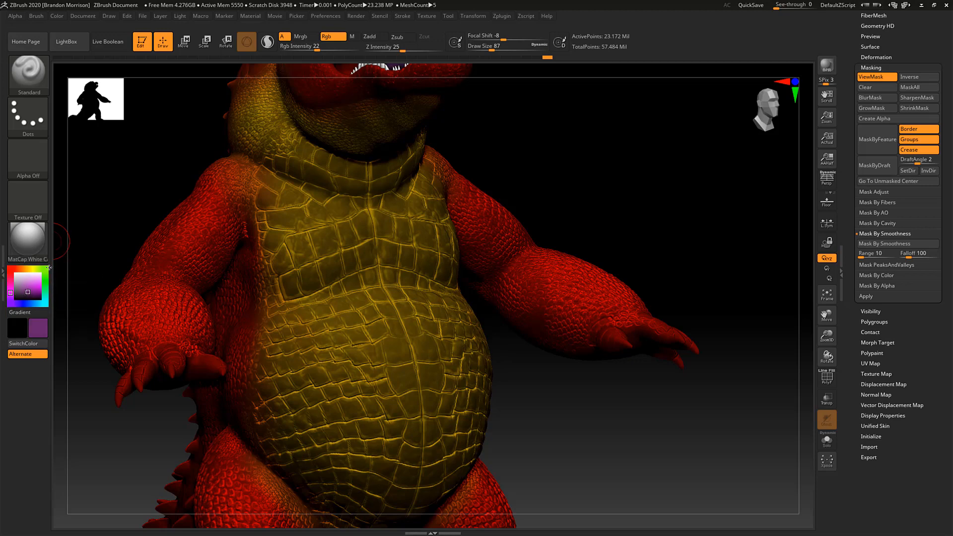
left_click_drag(316, 50, 307, 48)
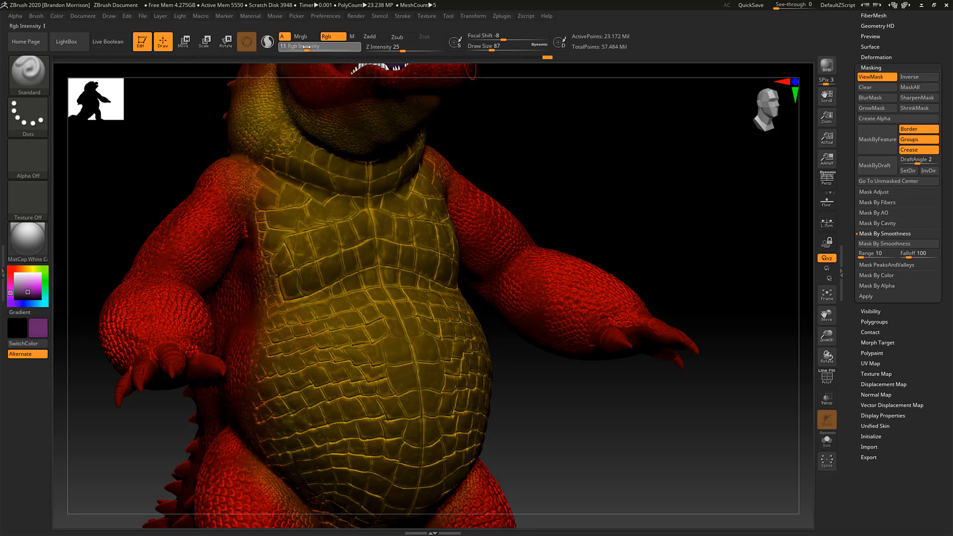
Raise the brush draw size to 207 and change its stroke type to Spray.
left_click_drag(492, 49, 507, 49)
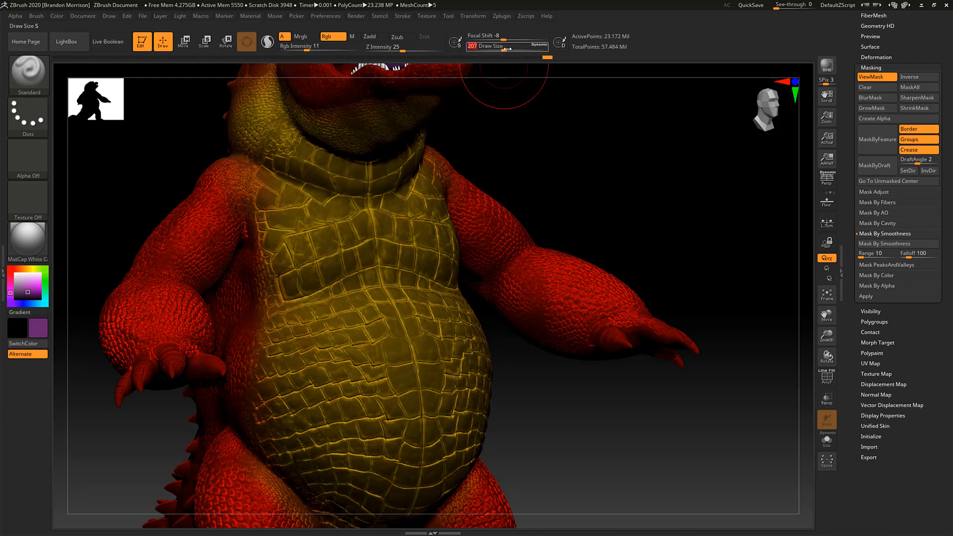
left_click(27, 72)
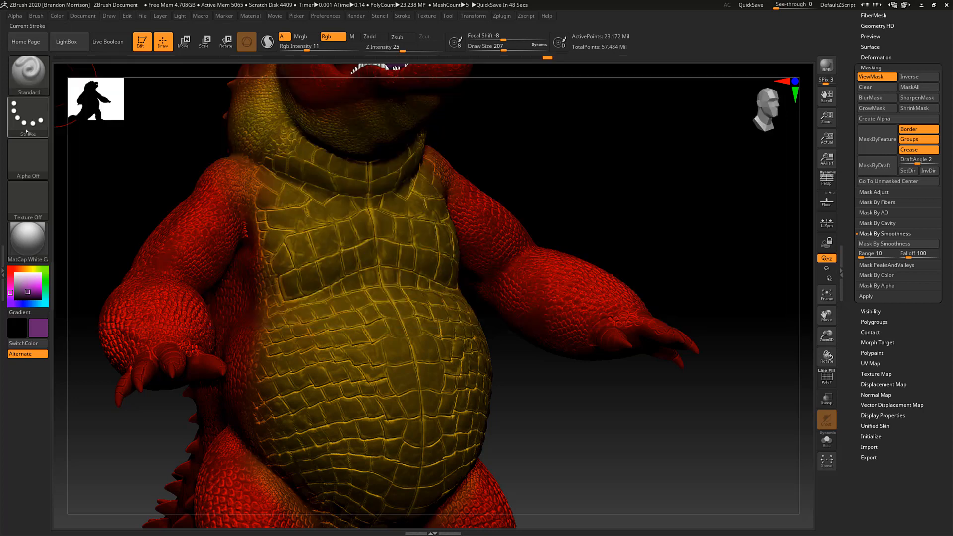
left_click(26, 119)
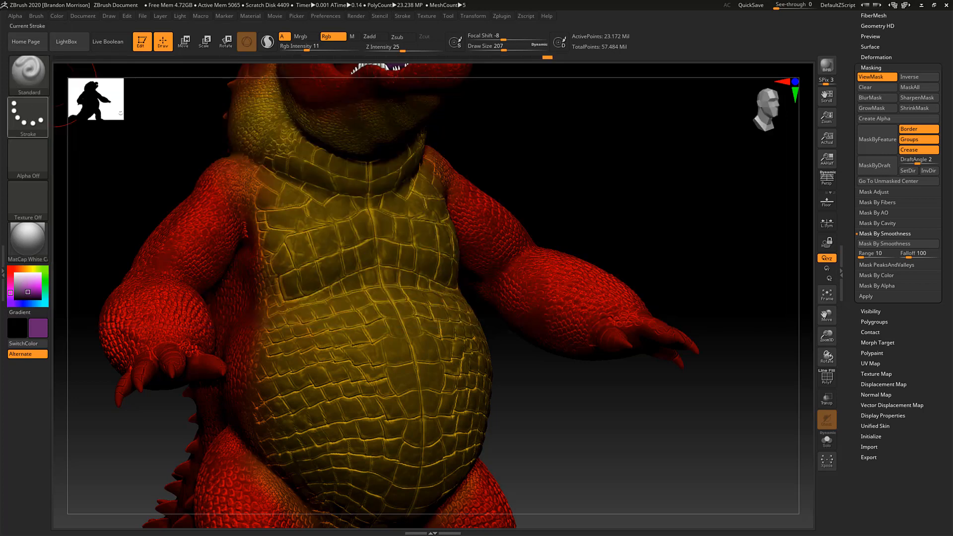
left_click(28, 117)
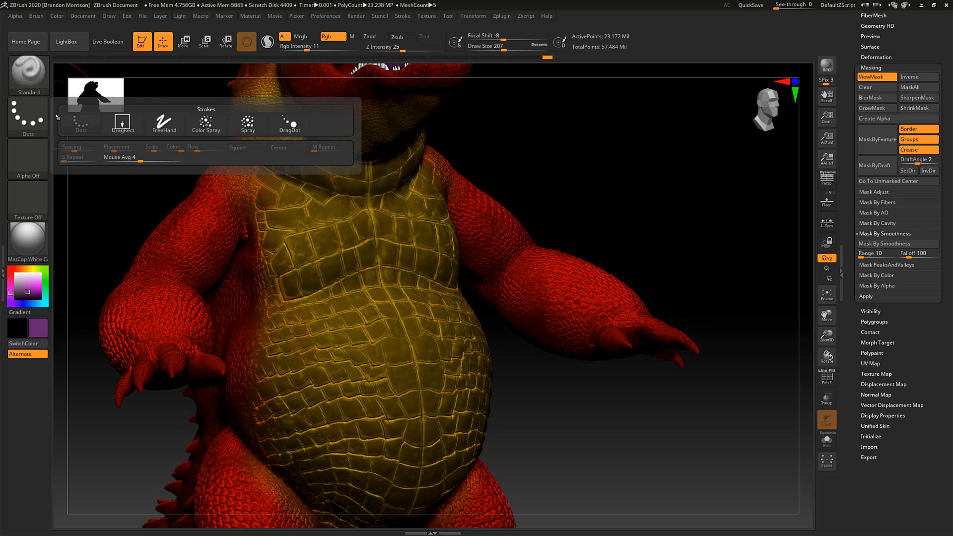
left_click(248, 123)
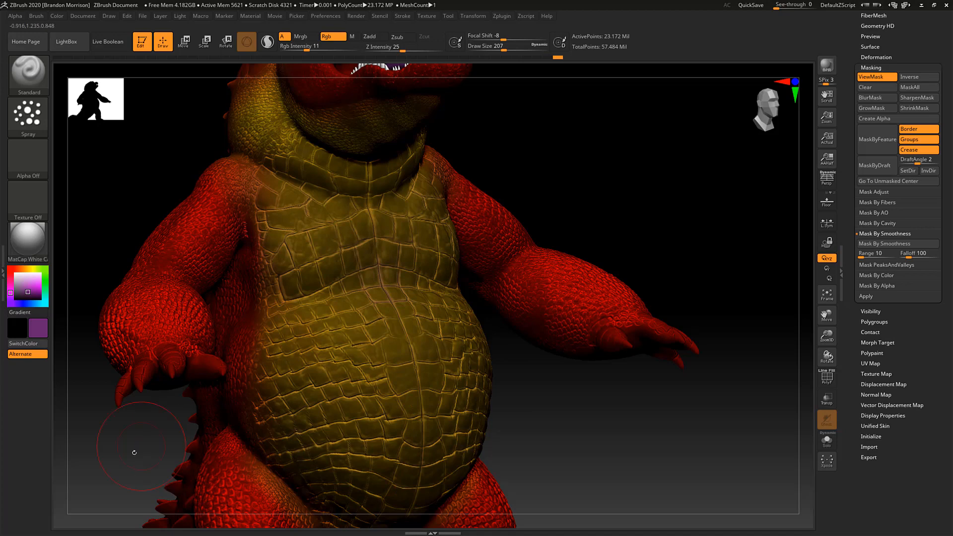
Spray the dark purple over the creases between the scales on the crocodile's belly, chest and throat.
left_click_drag(134, 450, 377, 369)
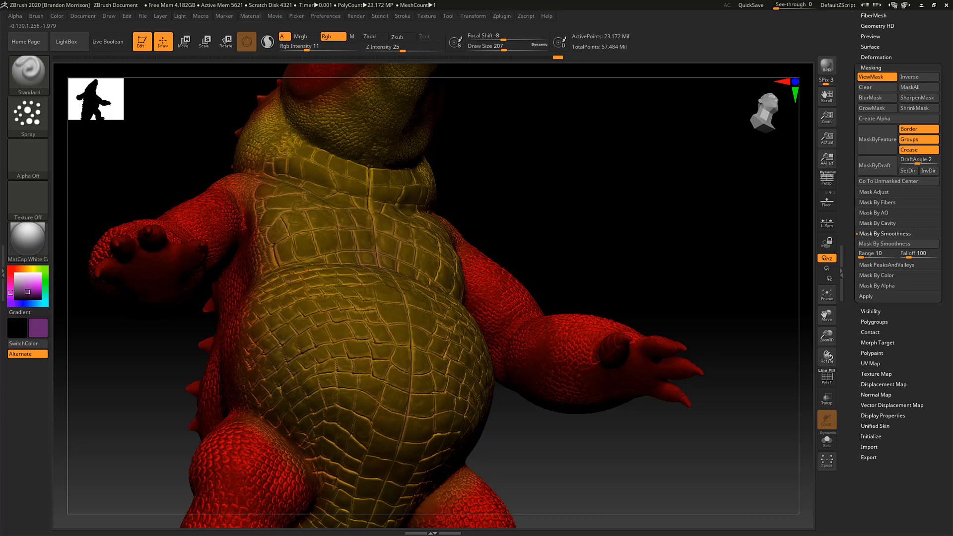
left_click_drag(124, 415, 156, 427)
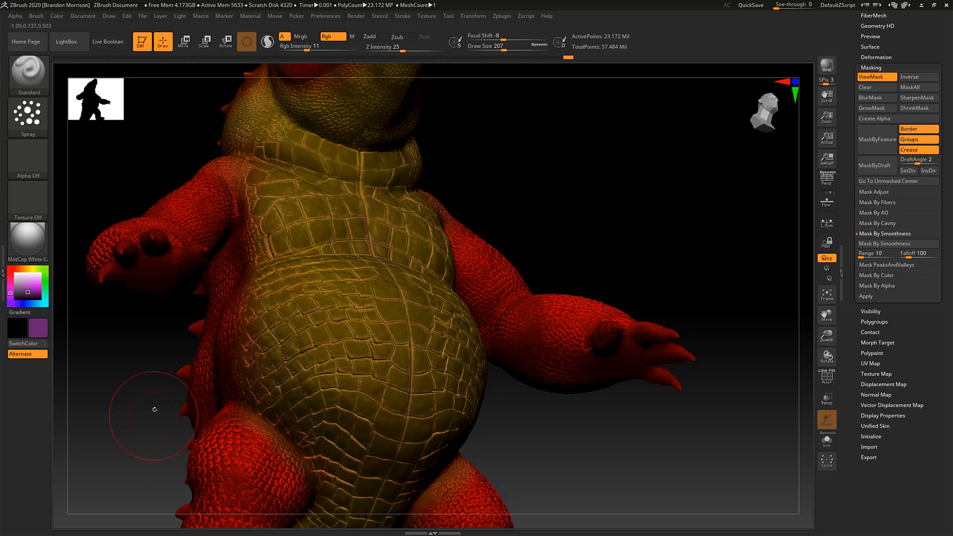
left_click_drag(128, 174, 179, 315, "alt")
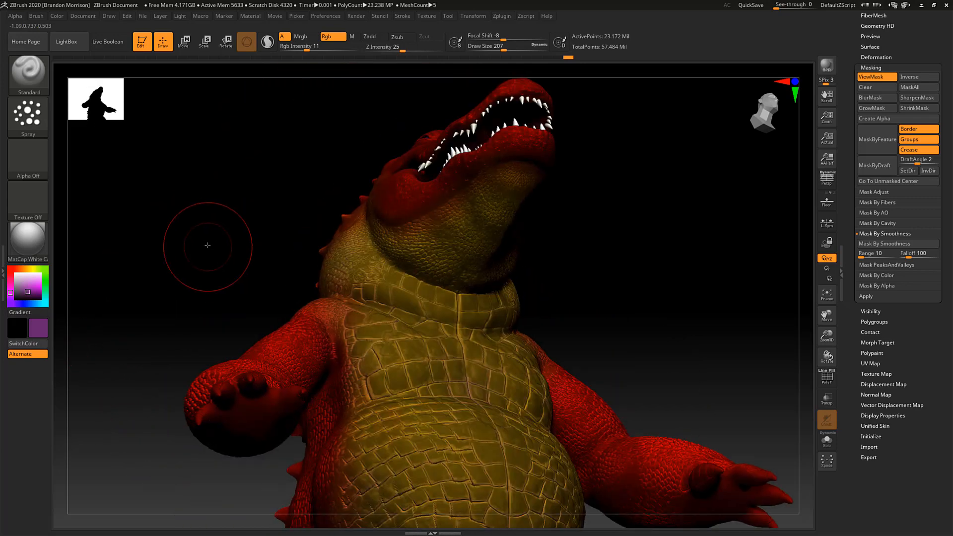
left_click_drag(207, 248, 243, 247)
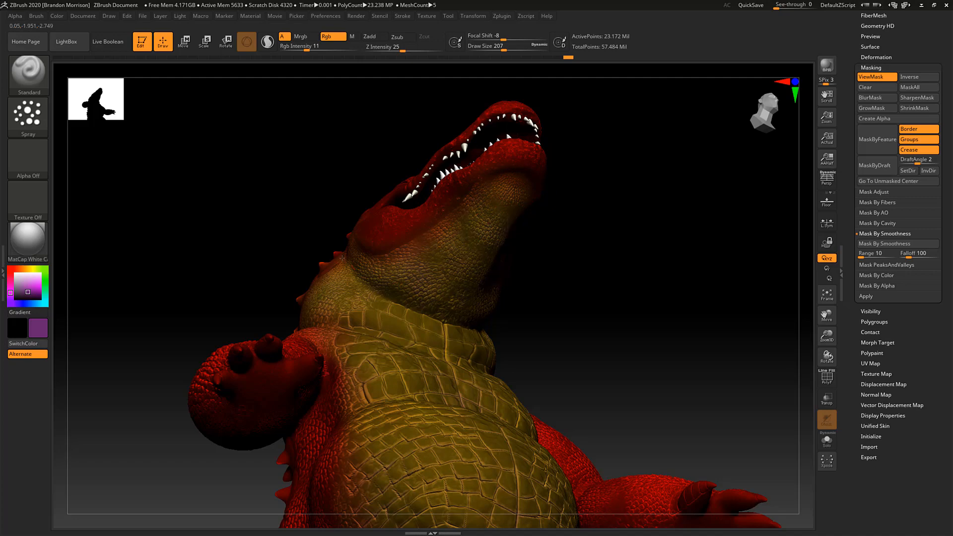
left_click_drag(240, 221, 272, 238)
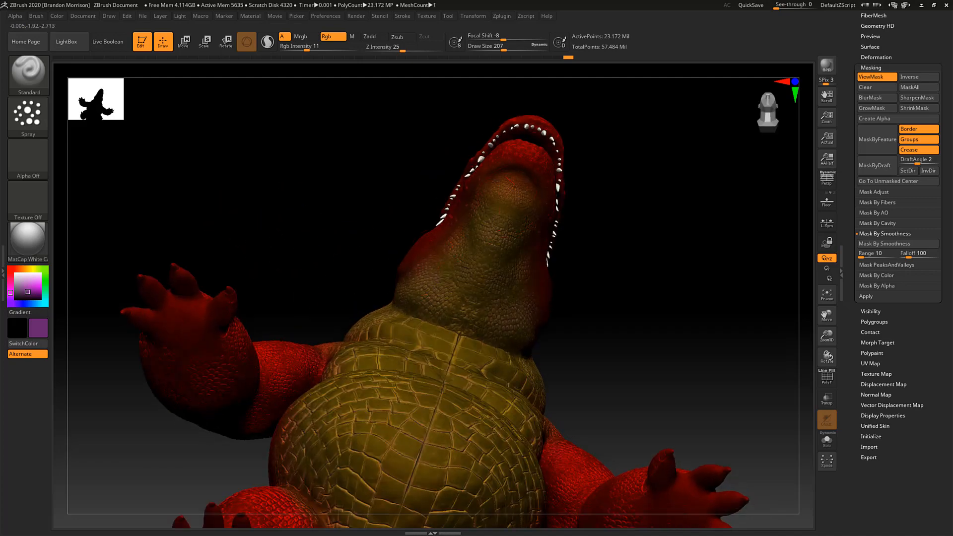
left_click_drag(323, 259, 445, 322)
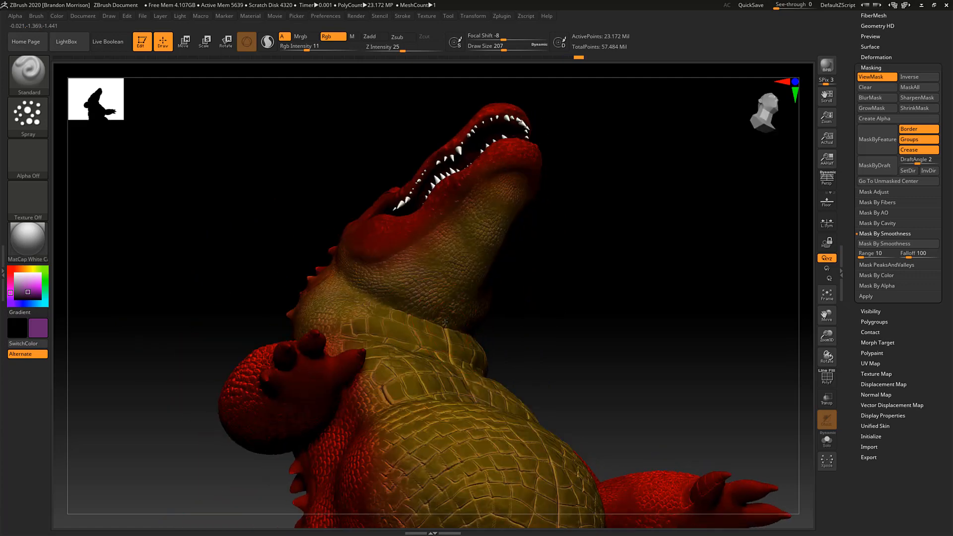
Continue spraying purple into the scale creases along the side of the neck, shoulder and flank.
mouse_move(222, 228)
left_mouse_down()
mouse_move(206, 228)
mouse_move(215, 228)
left_mouse_up()
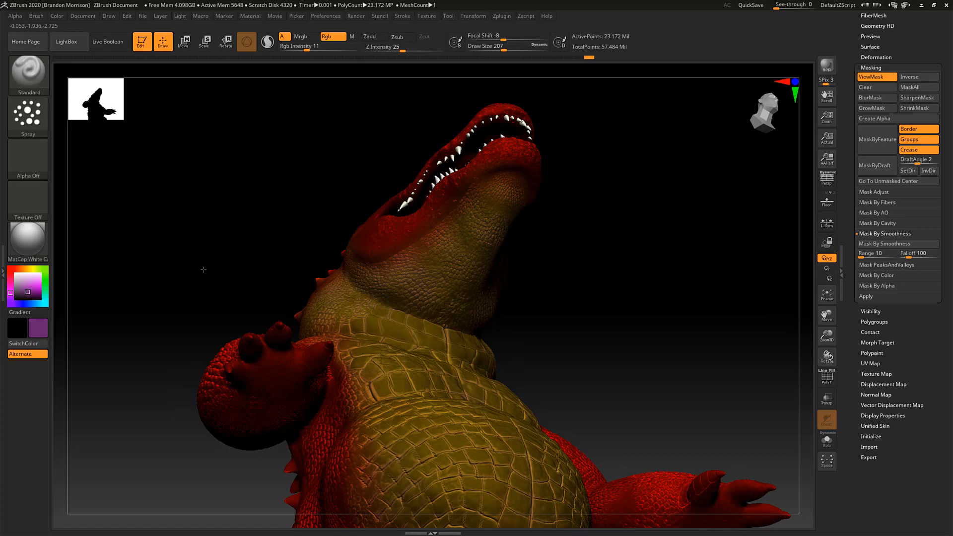
left_click_drag(202, 268, 266, 318)
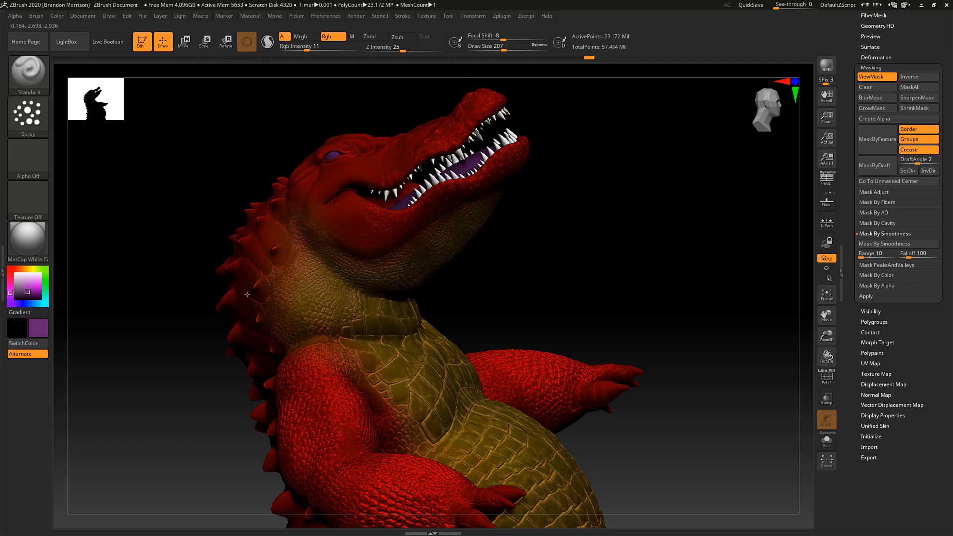
left_click_drag(187, 337, 238, 336)
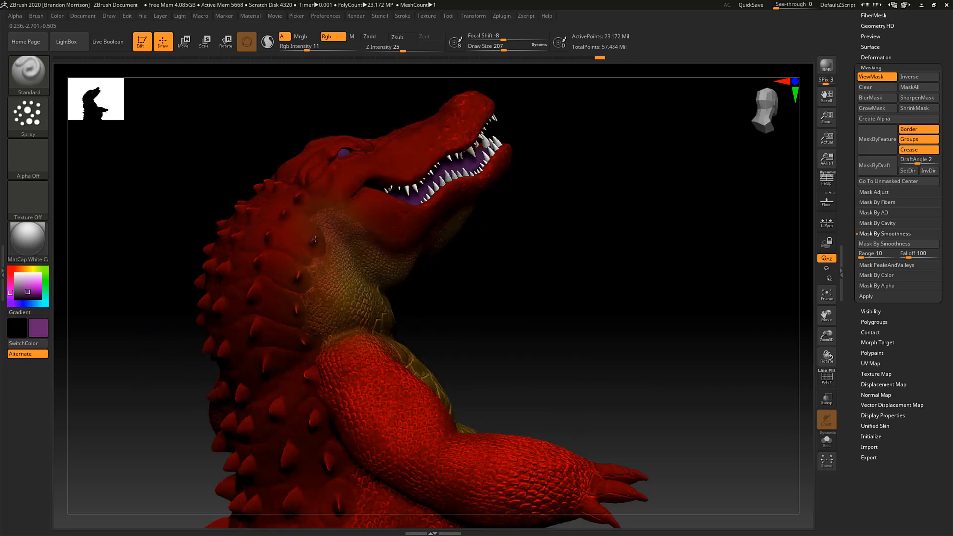
mouse_move(451, 347)
left_mouse_down()
mouse_move(308, 372)
mouse_move(164, 419)
mouse_move(149, 395)
mouse_move(177, 285)
mouse_move(166, 234)
left_mouse_up()
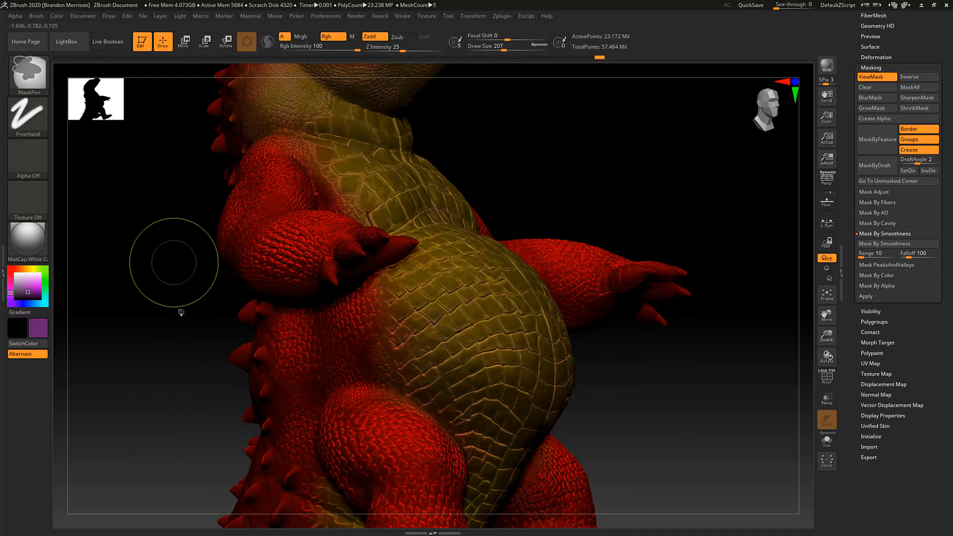
Hide the mask display and check the purple crease tint on the body, neck and jaw.
key("ctrl+h")
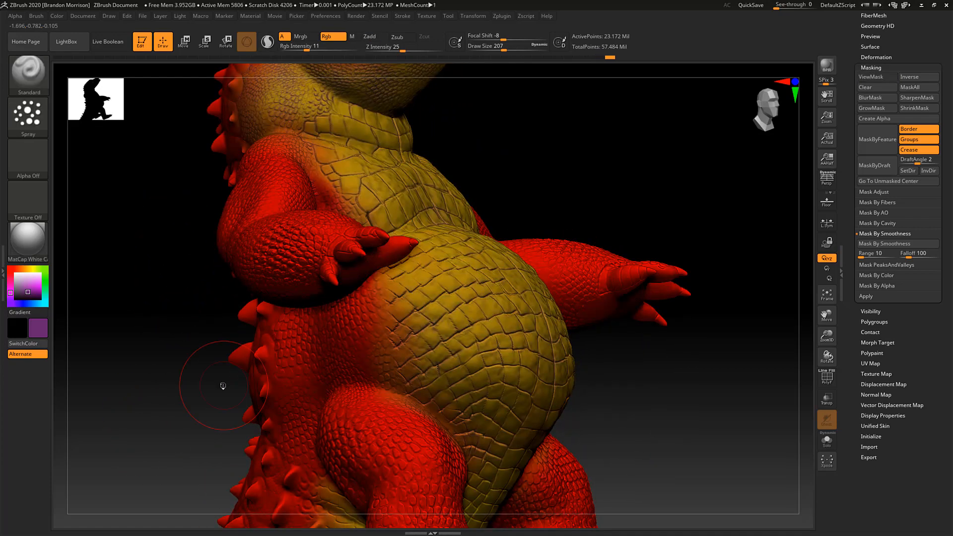
left_click_drag(169, 213, 175, 353, "alt")
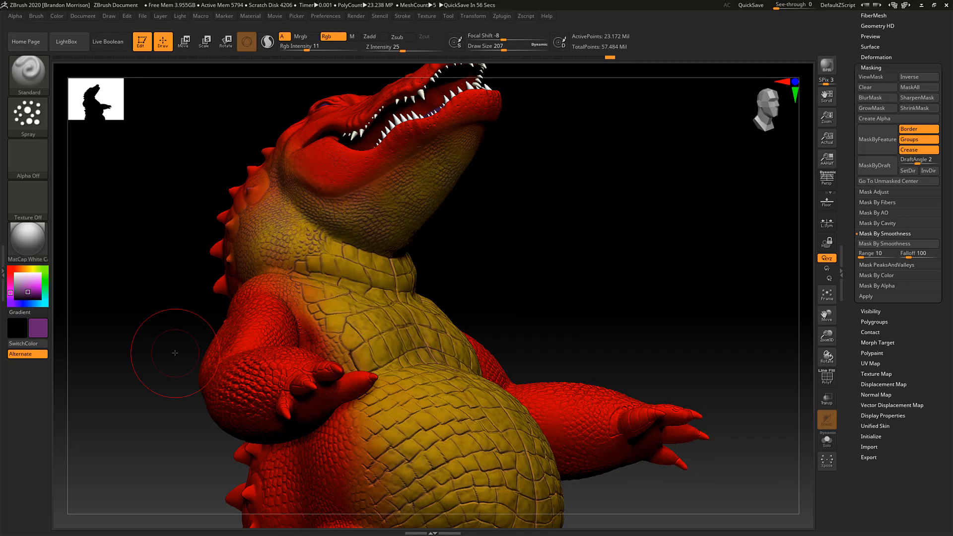
mouse_move(155, 261)
left_mouse_down()
mouse_move(202, 387)
mouse_move(221, 339)
left_mouse_up()
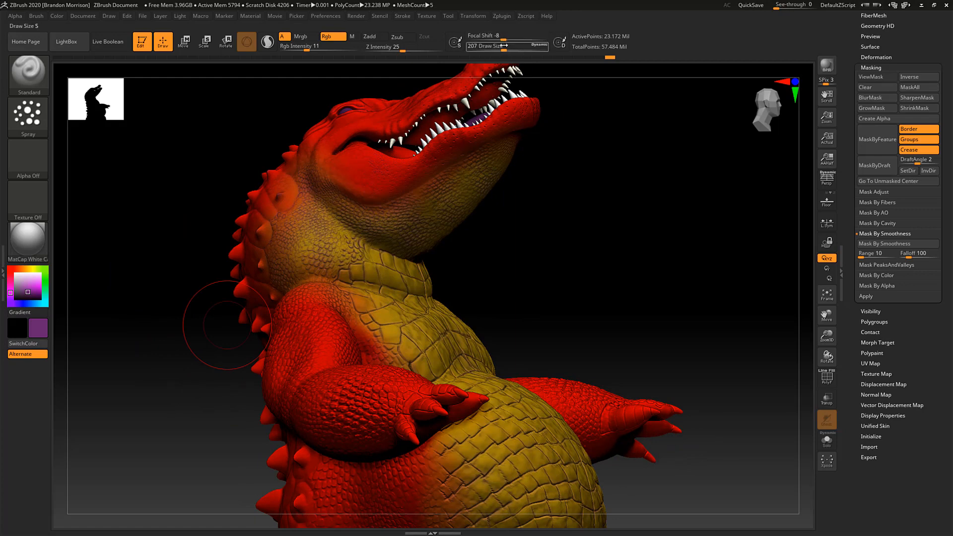
Lower the brush draw size to 49 and switch the stroke type to FreeHand.
left_click_drag(499, 46, 485, 46)
mouse_move(560, 291)
left_mouse_down()
mouse_move(538, 302)
mouse_move(557, 278)
mouse_move(546, 267)
left_mouse_up()
left_click(37, 113)
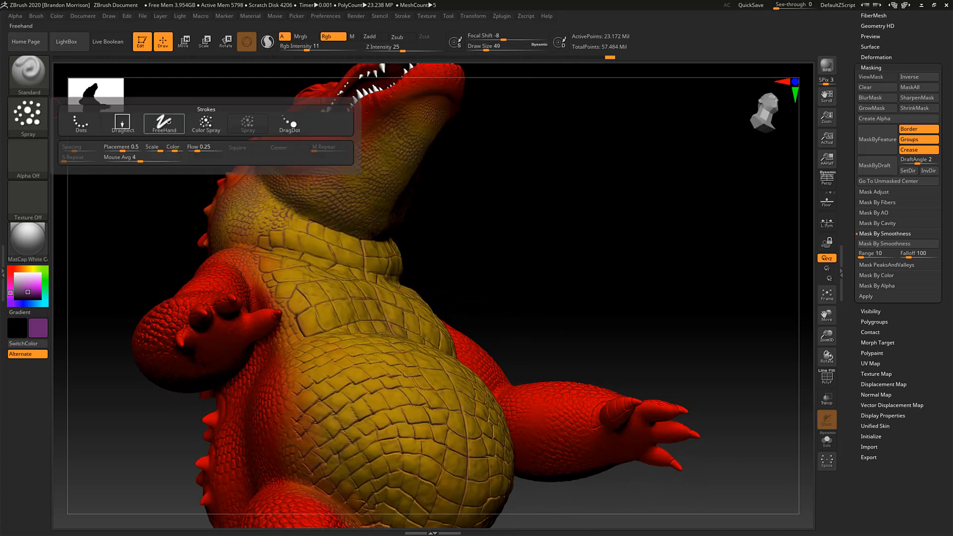
left_click(170, 124)
Paint two of the claws on the crocodile's hand purple.
mouse_move(97, 259)
left_mouse_down()
mouse_move(110, 316)
mouse_move(231, 422)
mouse_move(232, 438)
mouse_move(173, 181)
left_mouse_up()
left_click_drag(347, 259, 343, 236, "alt")
left_click_drag(627, 359, 674, 363)
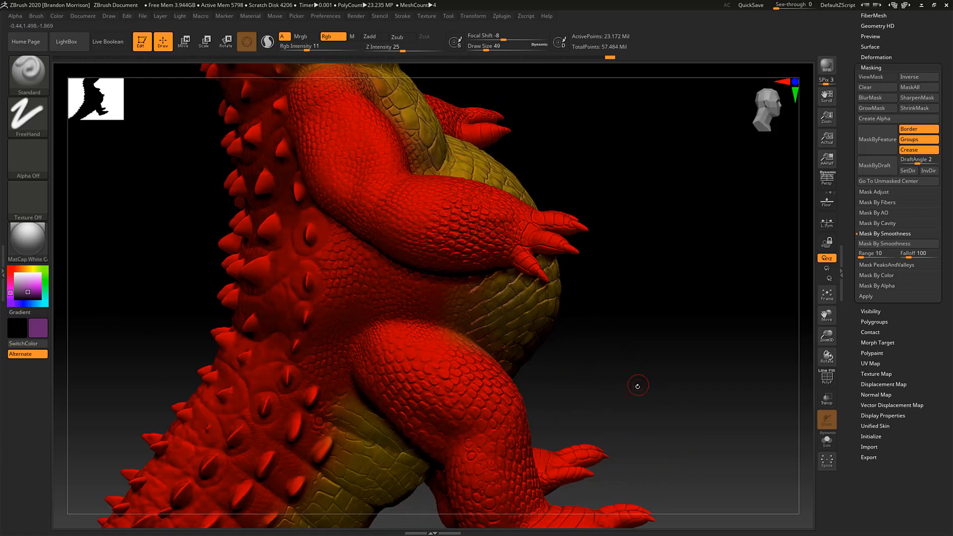
mouse_move(603, 386)
left_mouse_down("alt")
mouse_move(605, 342)
mouse_move(613, 393)
left_mouse_up("alt")
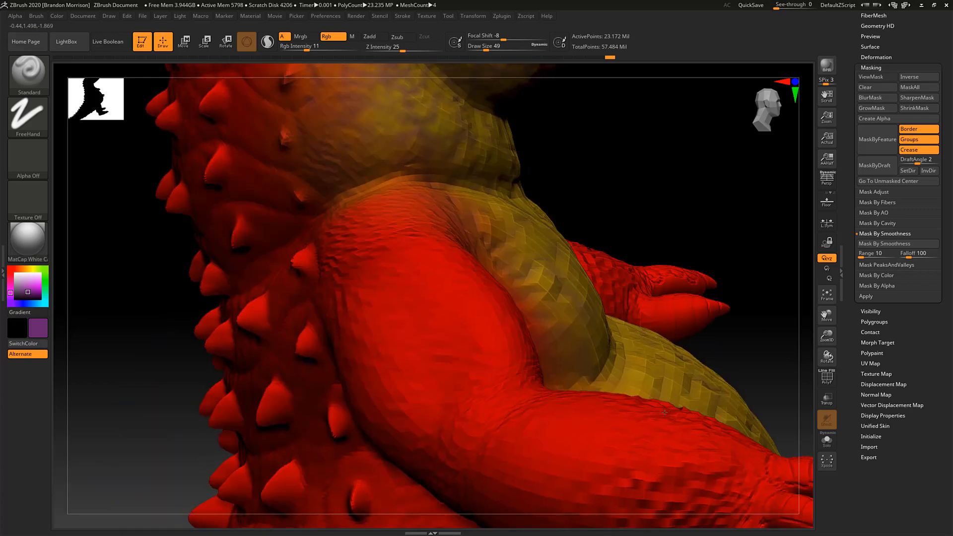
left_click_drag(420, 68, 599, 281)
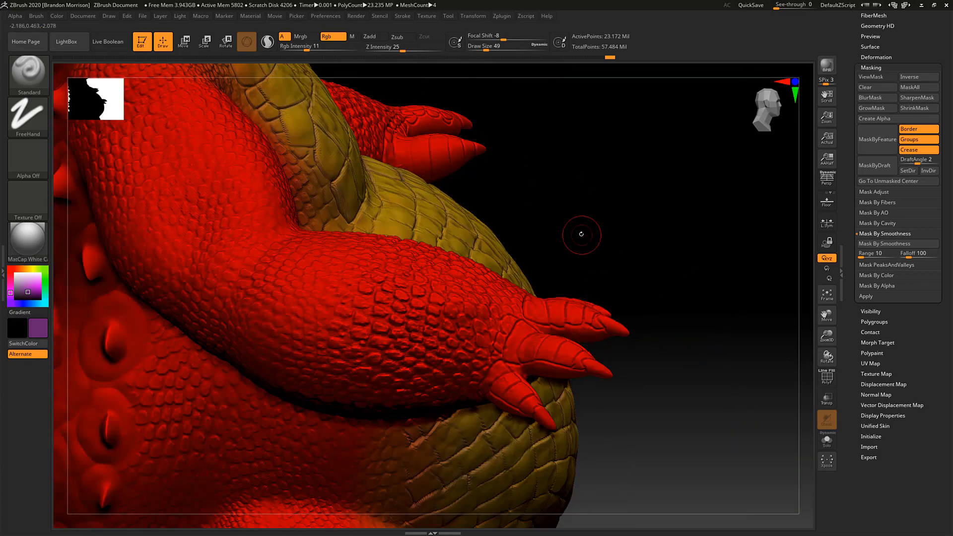
left_click_drag(581, 234, 631, 400)
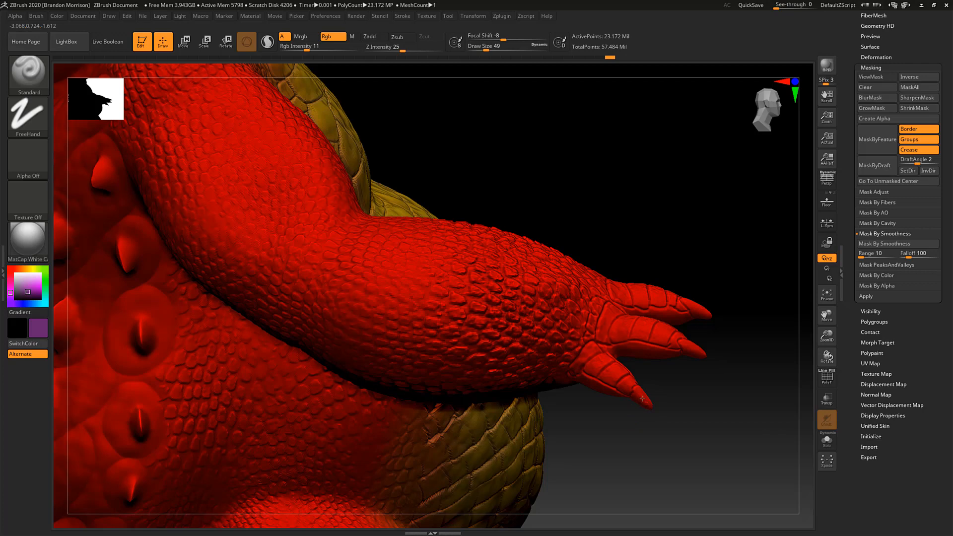
left_click_drag(646, 405, 644, 401)
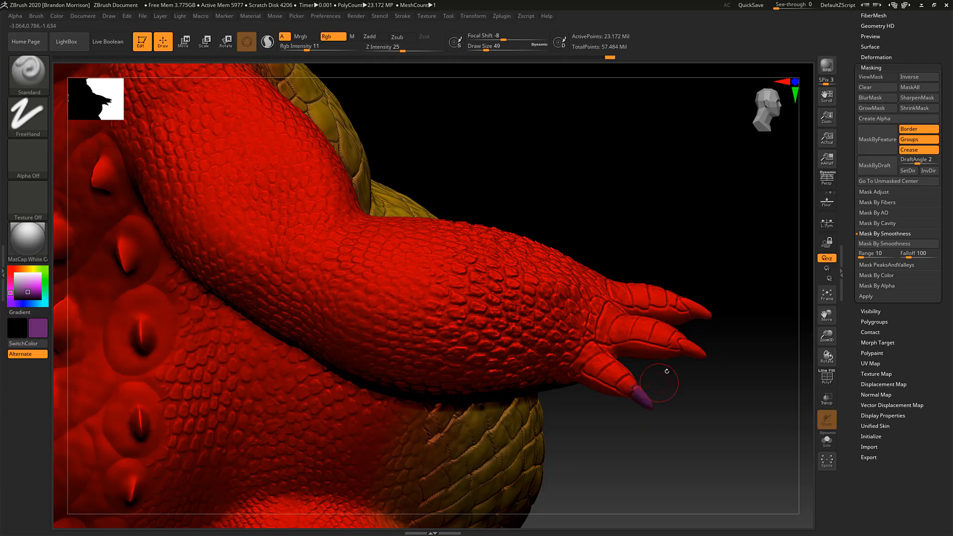
left_click_drag(691, 347, 699, 350)
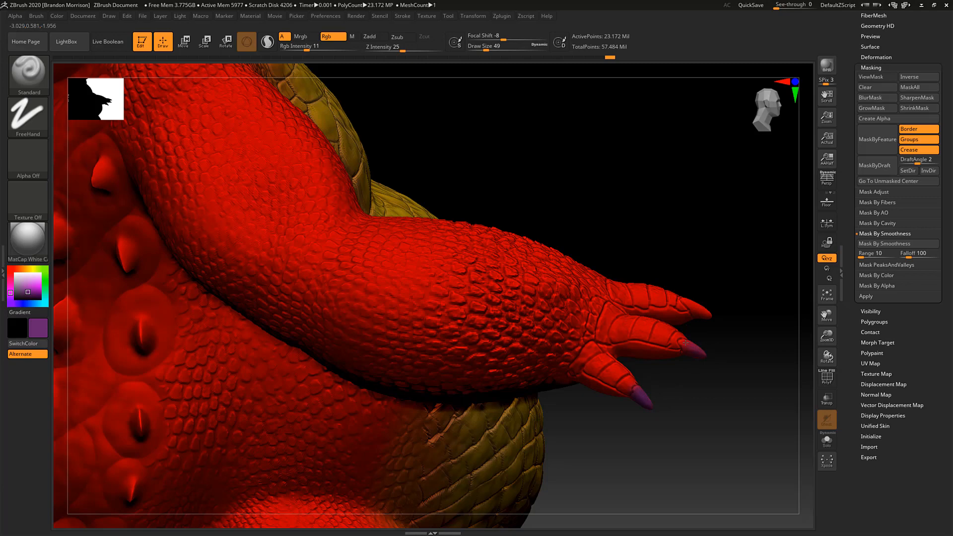
Test the masking brush on the finger behind an unpainted claw and reduce its draw size to 27.
left_click_drag(586, 193, 526, 168)
left_click_drag(552, 408, 340, 375, "alt")
mouse_move(403, 420)
left_mouse_down("alt")
mouse_move(390, 418)
mouse_move(440, 381)
left_mouse_up("alt")
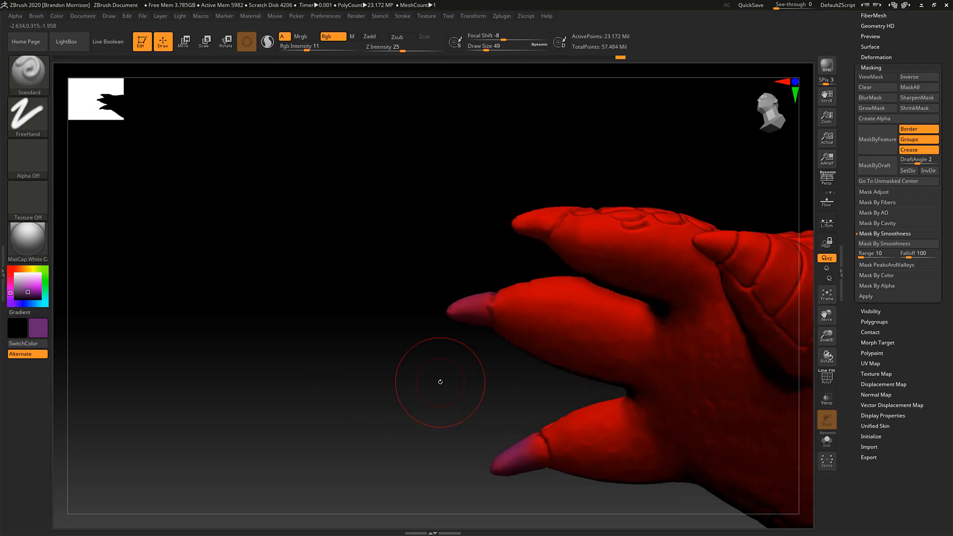
key("ctrl")
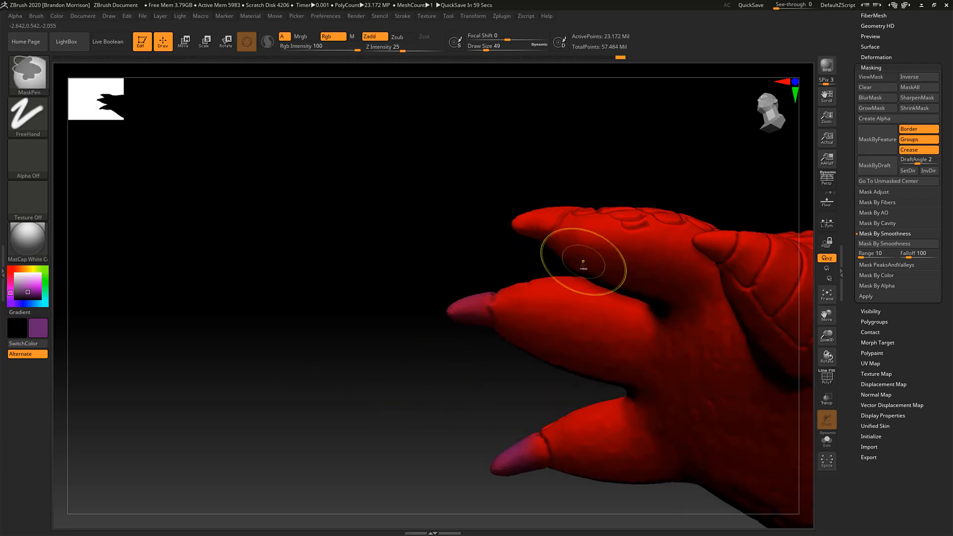
key("ctrl+h")
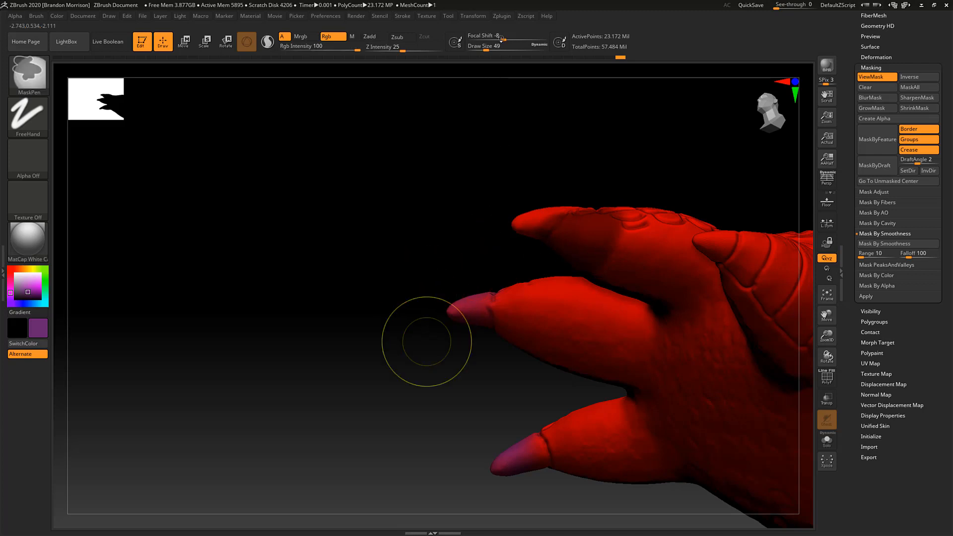
key("ctrl+h")
left_click_drag(483, 46, 486, 46)
key("ctrl")
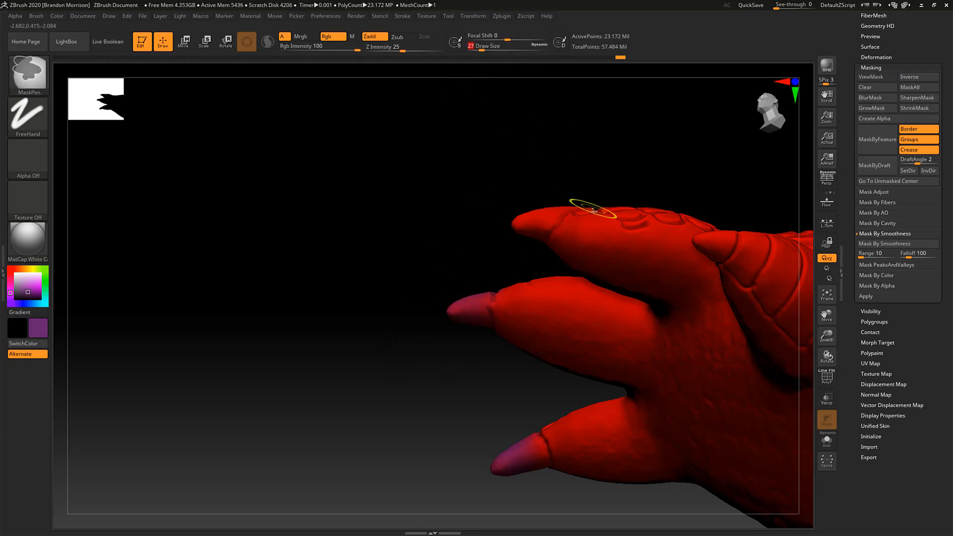
Mask the fingertip skin around the unpainted middle claw, inverting the mask to check its edge and inverting it back.
mouse_move(567, 231)
left_mouse_down("ctrl")
mouse_move(556, 245)
mouse_move(589, 204)
left_mouse_up("ctrl")
mouse_move(489, 165)
left_mouse_down()
mouse_move(548, 134)
mouse_move(547, 121)
left_mouse_up()
left_click_drag(525, 168, 534, 185)
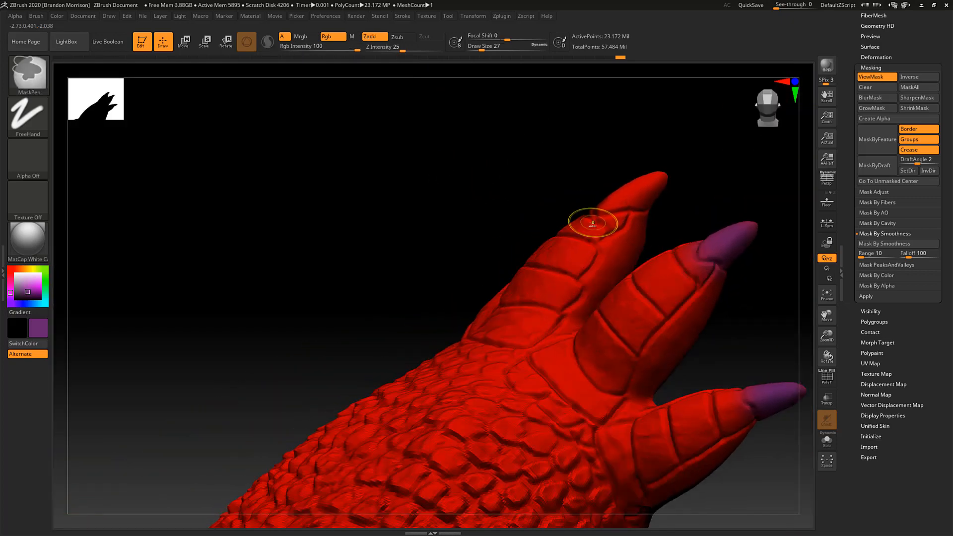
mouse_move(592, 223)
left_mouse_down("ctrl")
mouse_move(637, 225)
mouse_move(592, 226)
mouse_move(615, 227)
left_mouse_up("ctrl")
left_click_drag(521, 208, 448, 156)
left_click(454, 175, "ctrl")
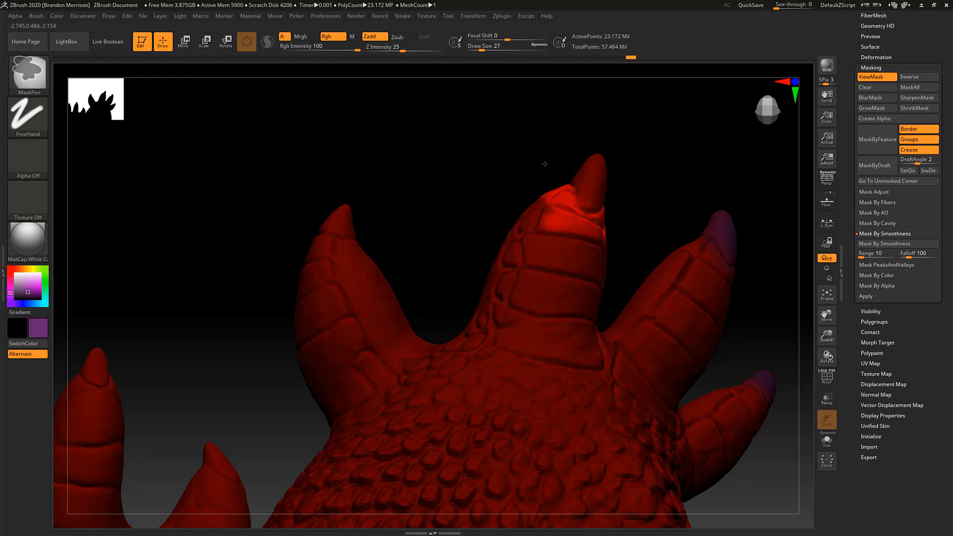
left_click_drag(491, 189, 451, 140)
left_click(467, 173, "ctrl")
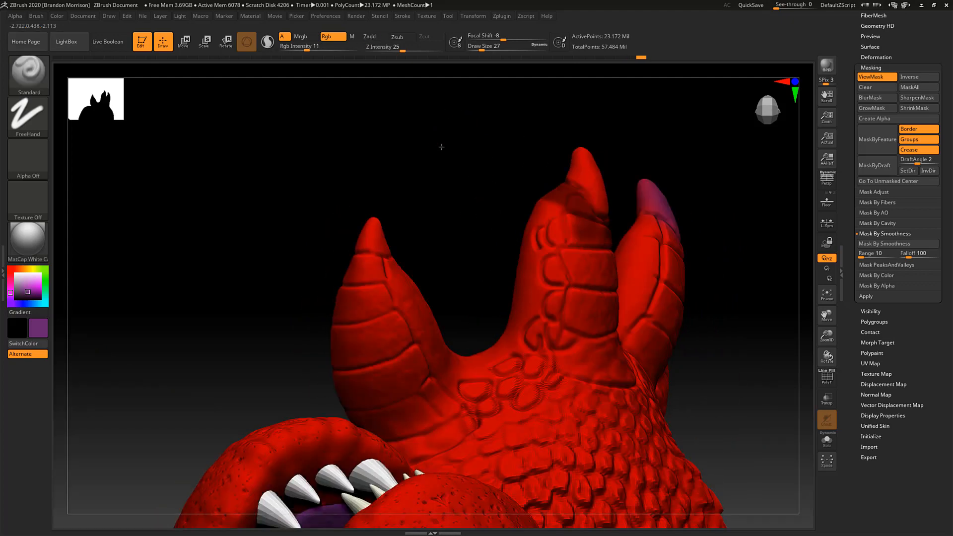
Paint the claw next to the masked fingertip purple, covering its top and underside.
left_click_drag(440, 147, 591, 158)
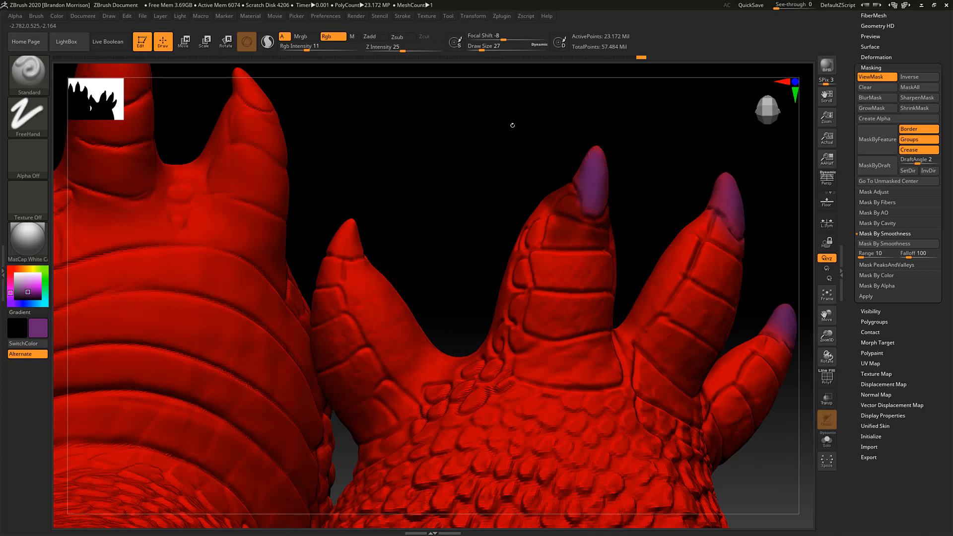
mouse_move(512, 125)
left_mouse_down()
mouse_move(531, 179)
mouse_move(559, 195)
mouse_move(603, 158)
left_mouse_up()
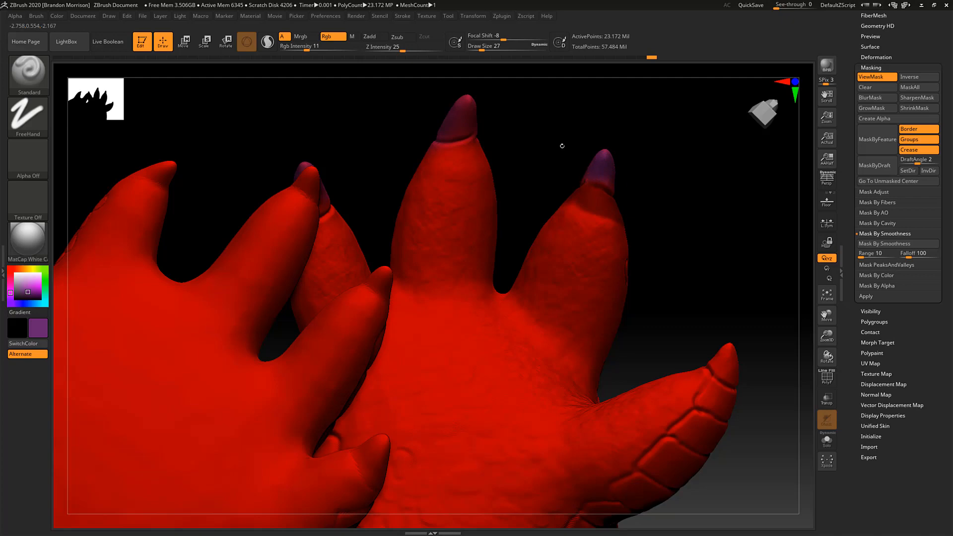
left_click_drag(562, 145, 415, 125)
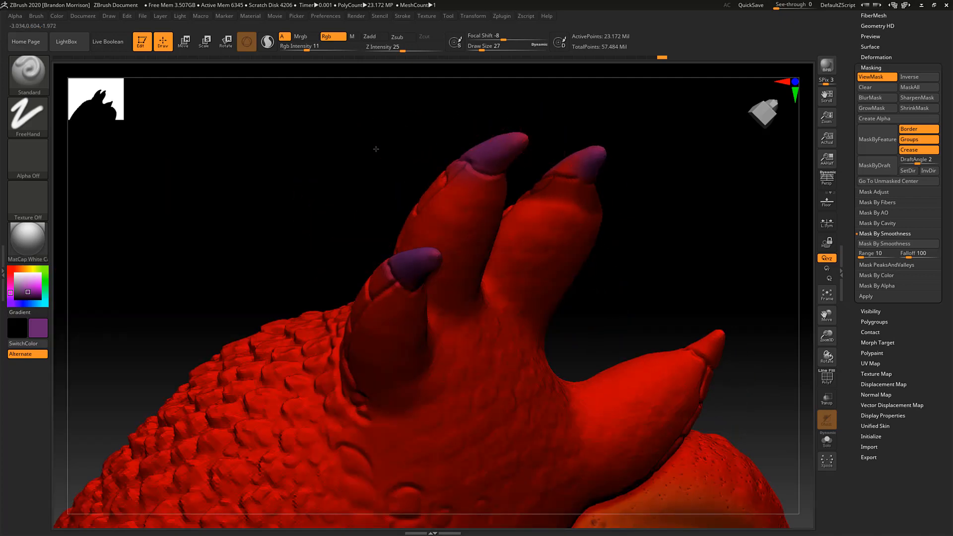
Fill in the purple on the three painted claws of the hand, covering their tops and sides.
left_click_drag(376, 149, 525, 144)
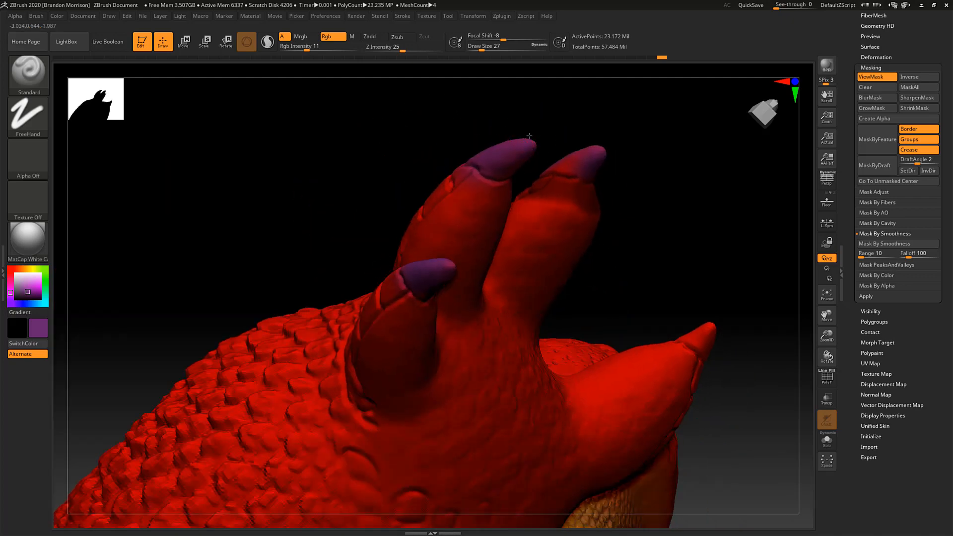
mouse_move(490, 107)
left_mouse_down()
mouse_move(496, 129)
mouse_move(531, 149)
mouse_move(530, 99)
left_mouse_up()
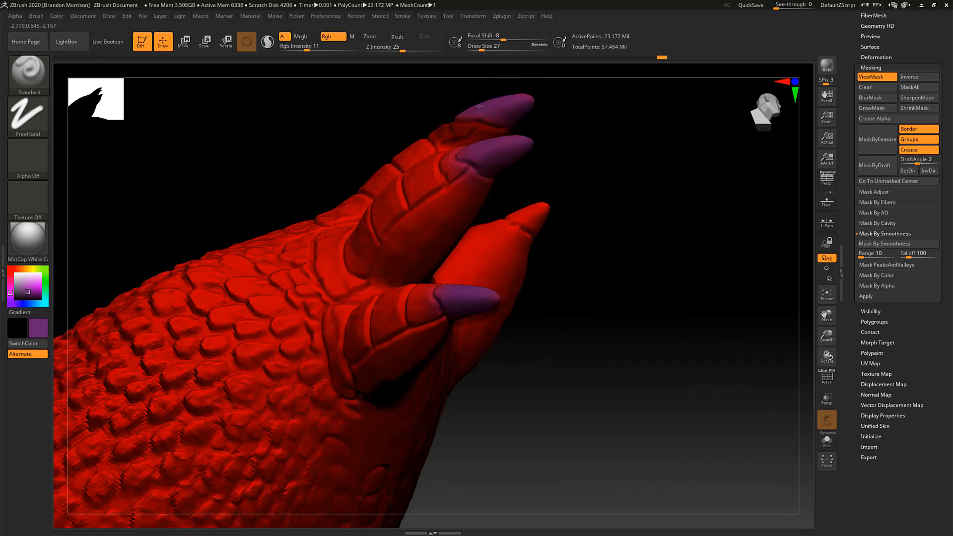
left_click_drag(480, 106, 463, 111)
mouse_move(272, 167)
left_mouse_down()
mouse_move(213, 170)
mouse_move(314, 263)
left_mouse_up()
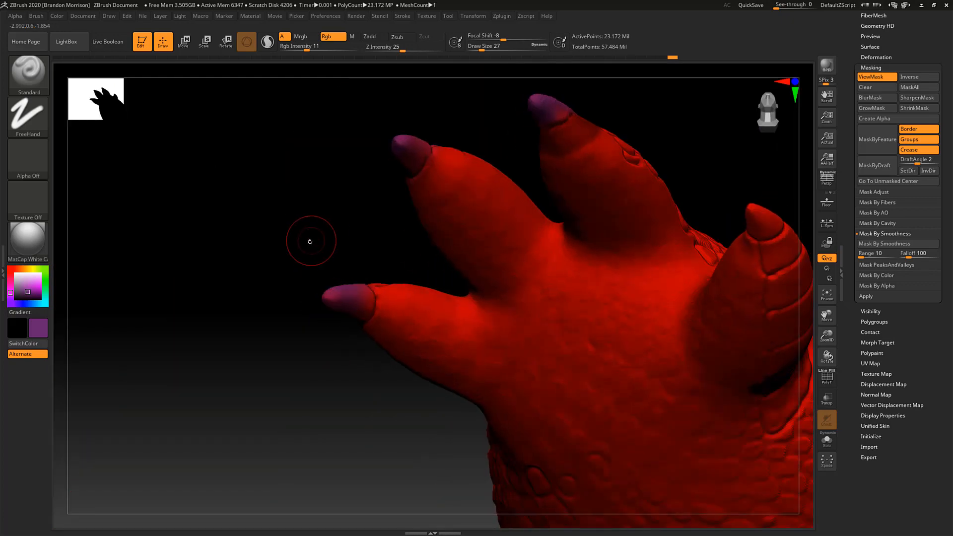
left_click_drag(313, 215, 209, 287)
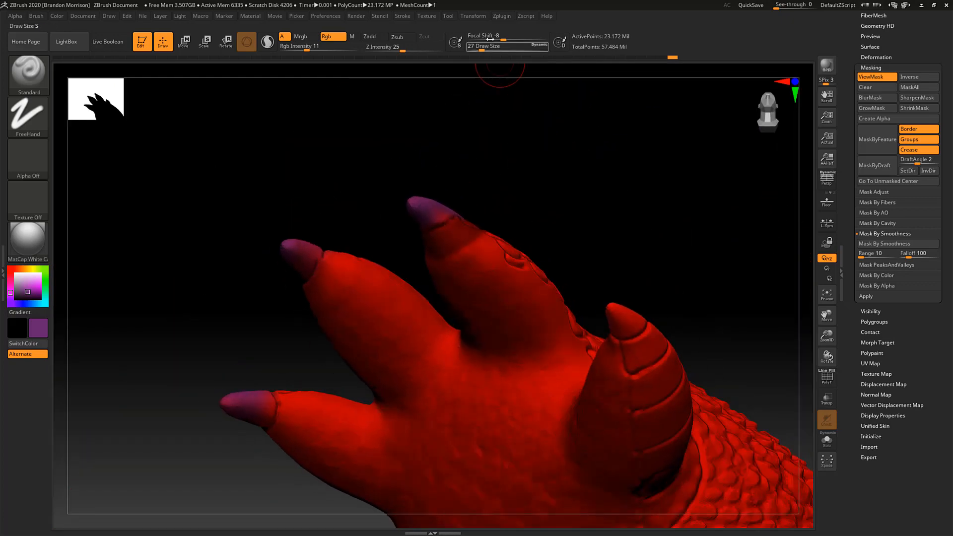
Reduce the draw size to 18 and even out the purple along the bases and undersides of the three painted hand claws.
left_click_drag(486, 47, 480, 47)
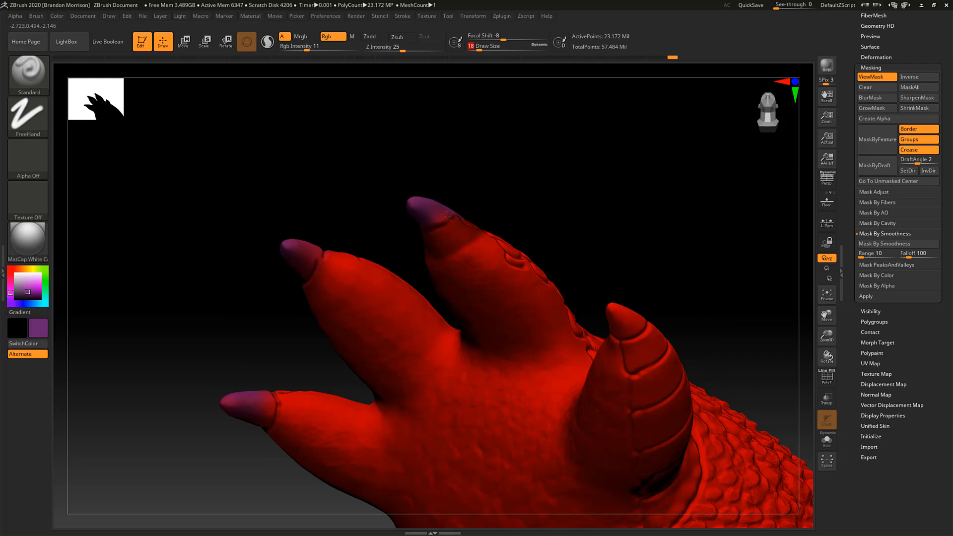
mouse_move(238, 210)
left_mouse_down()
mouse_move(234, 217)
mouse_move(250, 194)
left_mouse_up()
left_click_drag(316, 253, 326, 235)
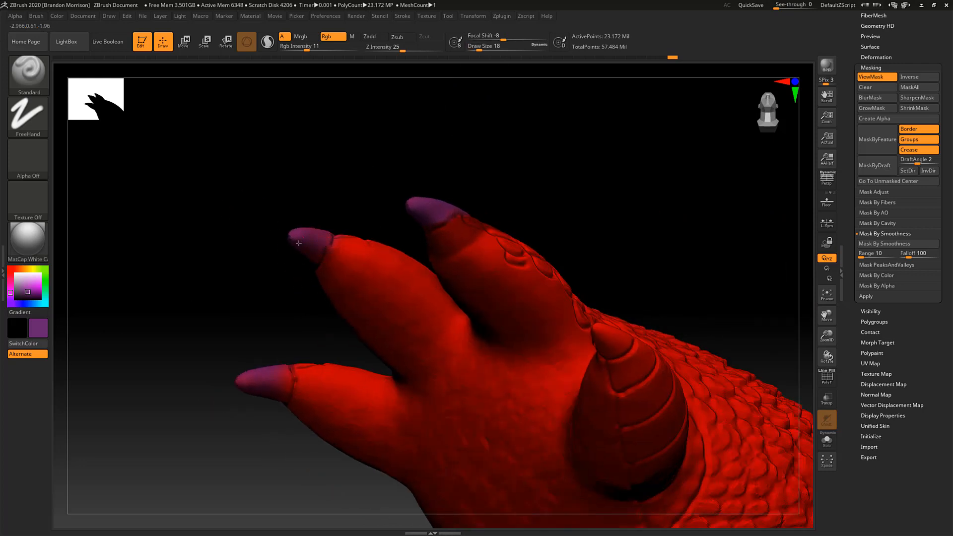
mouse_move(230, 315)
left_mouse_down()
mouse_move(234, 273)
mouse_move(202, 345)
mouse_move(285, 397)
left_mouse_up()
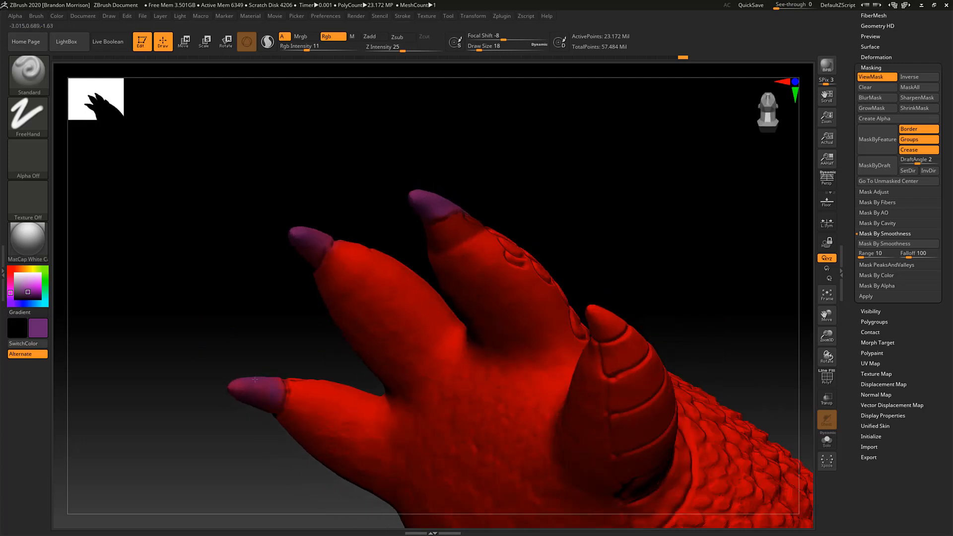
mouse_move(206, 353)
left_mouse_down()
mouse_move(202, 393)
mouse_move(260, 394)
left_mouse_up()
left_click_drag(207, 355, 266, 369)
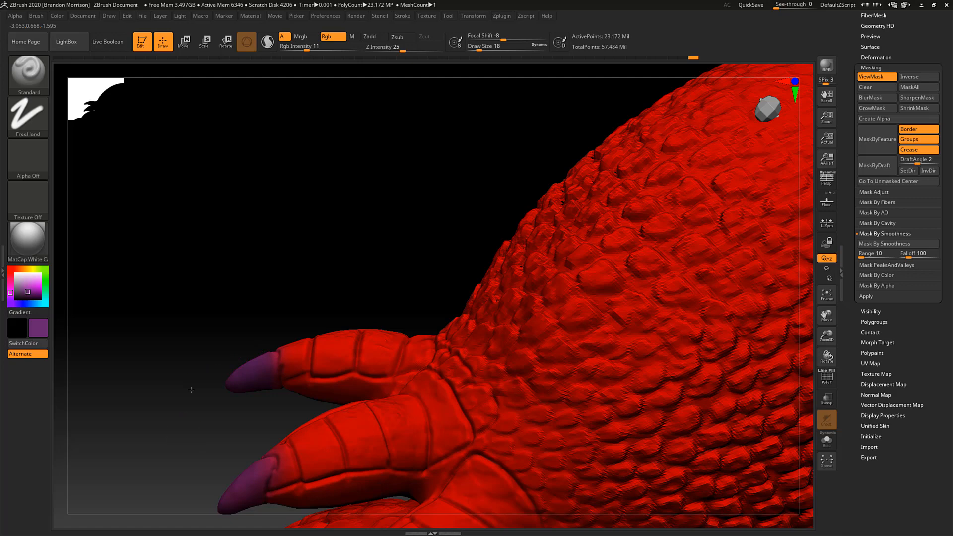
Paint the hand's remaining red claw purple on its underside, top and edges.
mouse_move(216, 366)
left_mouse_down()
mouse_move(198, 311)
mouse_move(227, 296)
mouse_move(441, 281)
left_mouse_up()
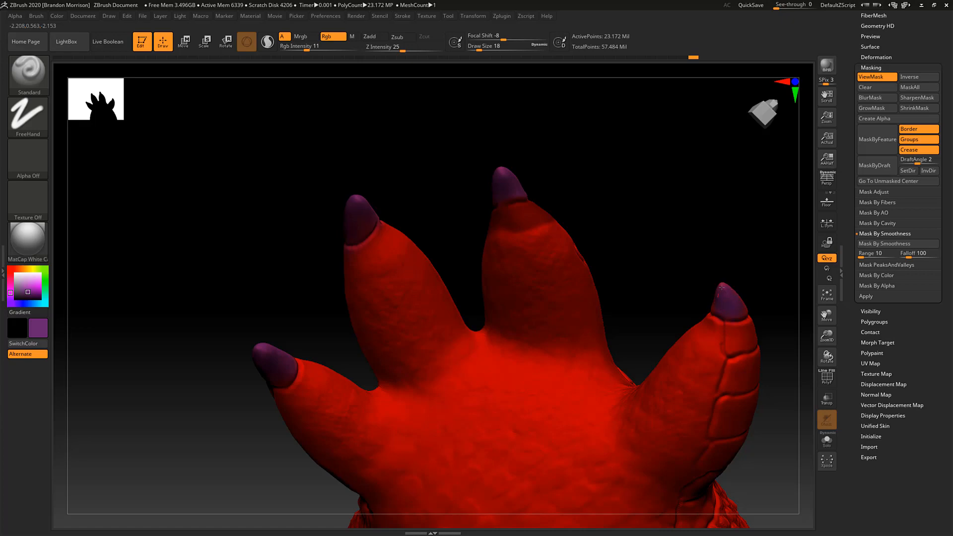
mouse_move(722, 287)
left_mouse_down()
mouse_move(690, 259)
mouse_move(630, 342)
mouse_move(692, 387)
mouse_move(719, 274)
left_mouse_up()
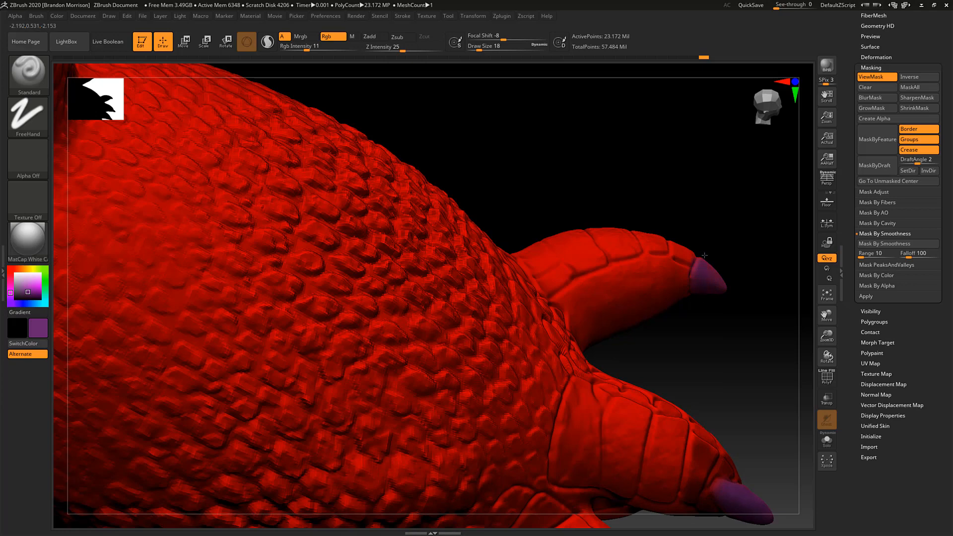
mouse_move(755, 248)
left_mouse_down()
mouse_move(691, 258)
mouse_move(735, 272)
left_mouse_up()
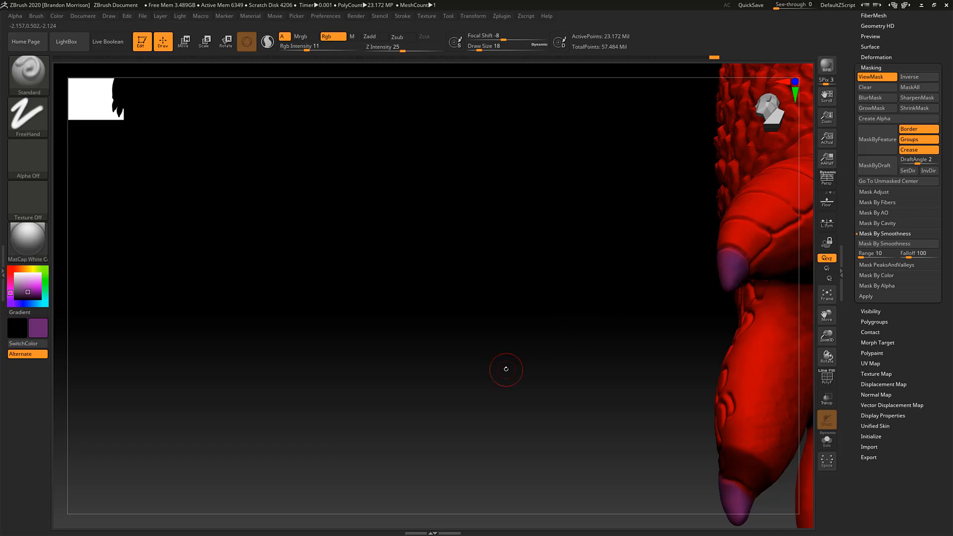
Paint the outermost claw of the crocodile's foot purple, covering its top and underside.
key("f")
left_click_drag(161, 406, 203, 391)
left_click_drag(445, 415, 590, 489)
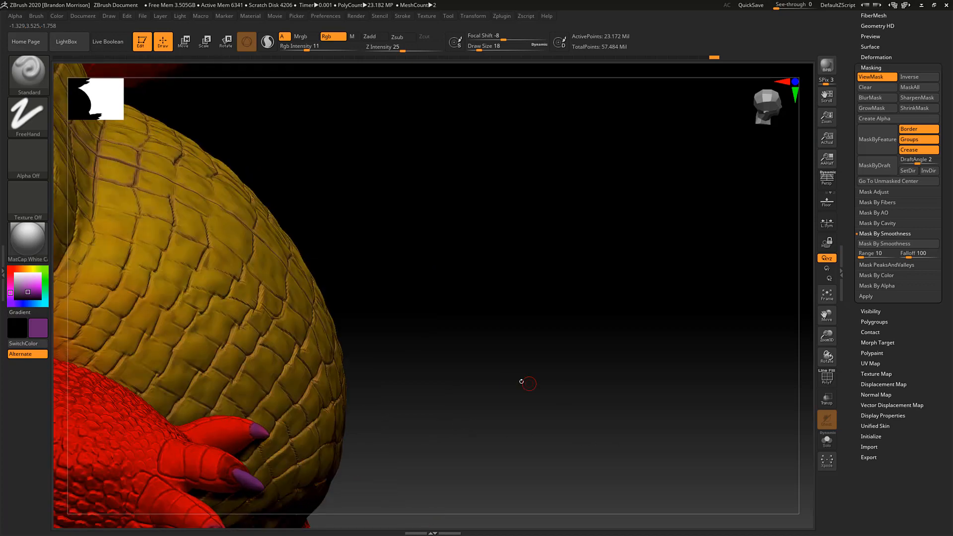
left_click_drag(526, 382, 658, 75, "alt")
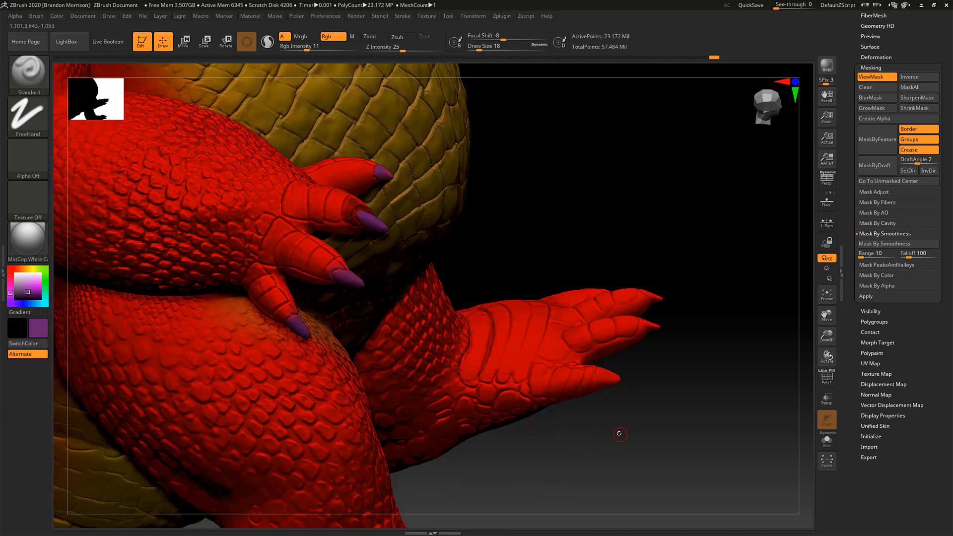
left_click_drag(619, 433, 670, 272)
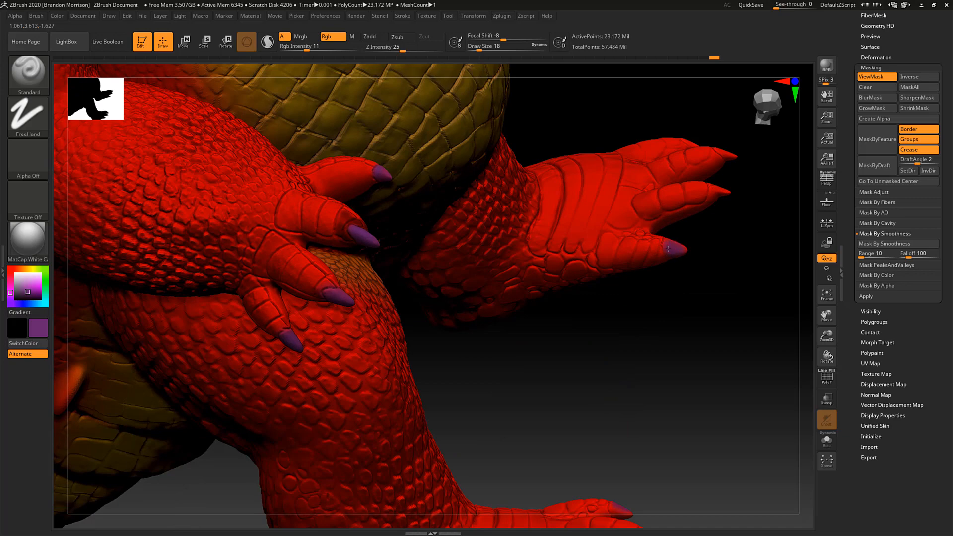
left_click_drag(621, 394, 392, 362)
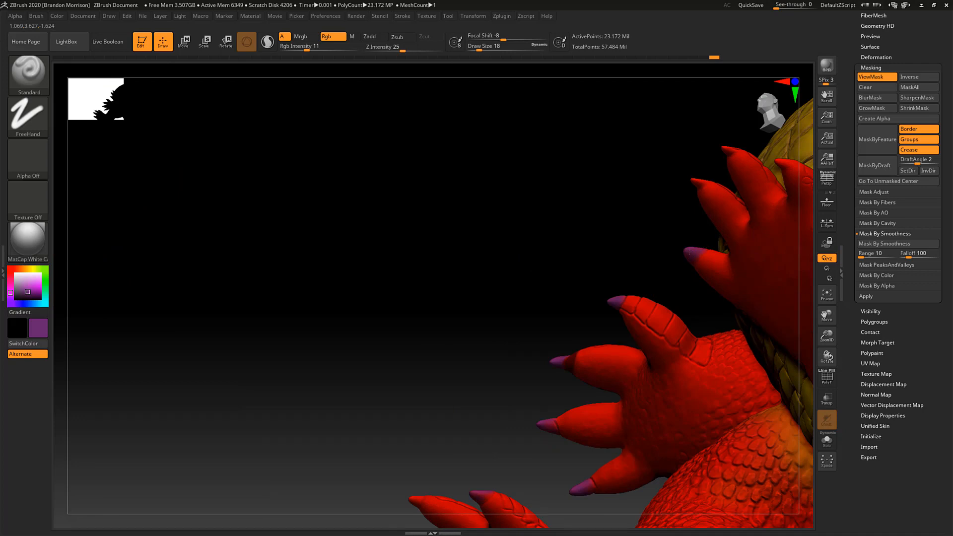
Paint the remaining claws on the foot purple from above and from the sole side.
left_click_drag(565, 225, 682, 250)
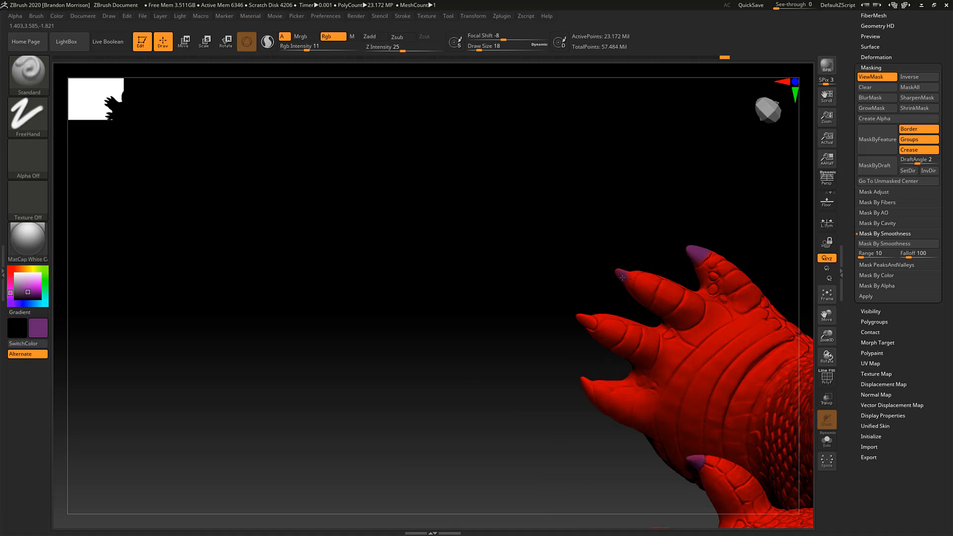
left_click_drag(524, 254, 615, 271)
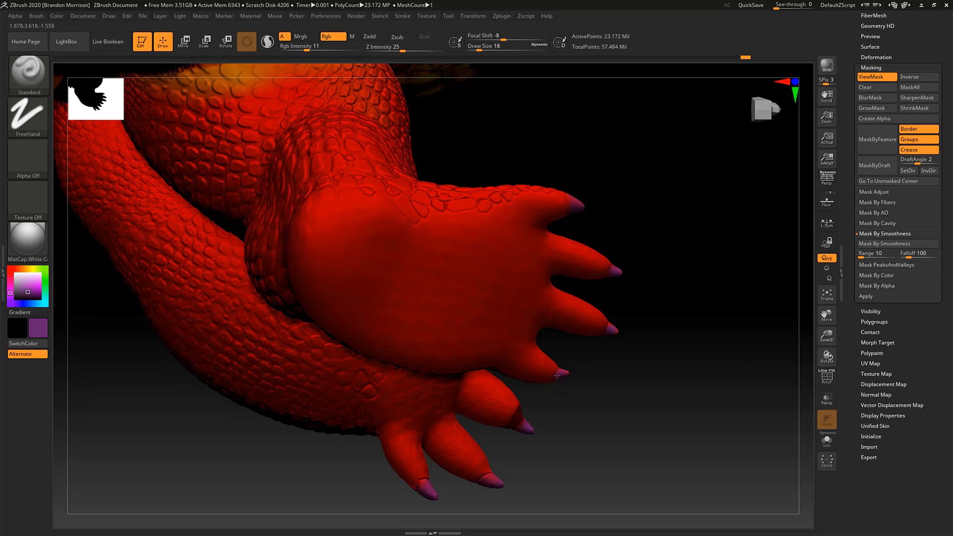
left_click_drag(277, 463, 404, 436)
mouse_move(541, 319)
left_mouse_down()
mouse_move(470, 340)
mouse_move(472, 375)
mouse_move(491, 330)
mouse_move(529, 309)
left_mouse_up()
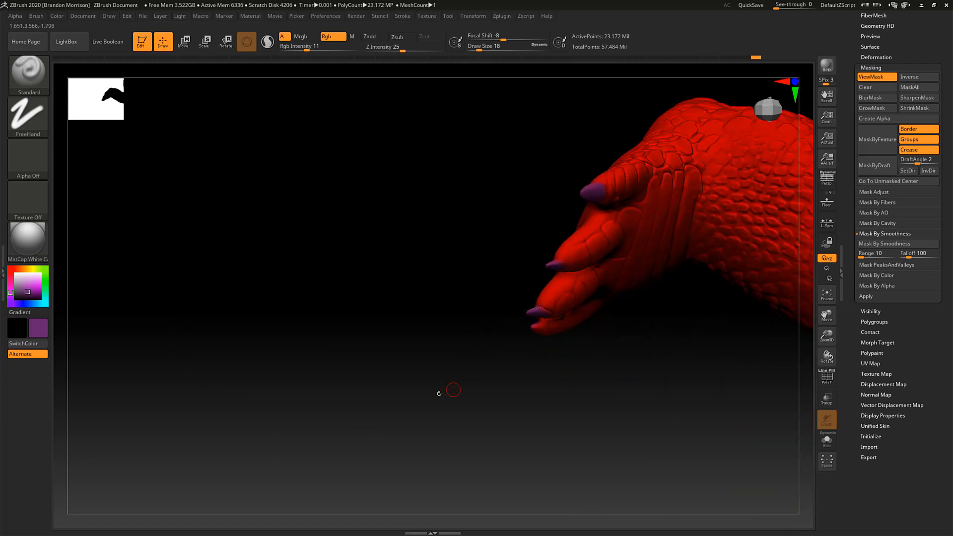
Touch up the purple on the tips and sides of the foot claws from several angles.
left_click_drag(438, 393, 483, 343)
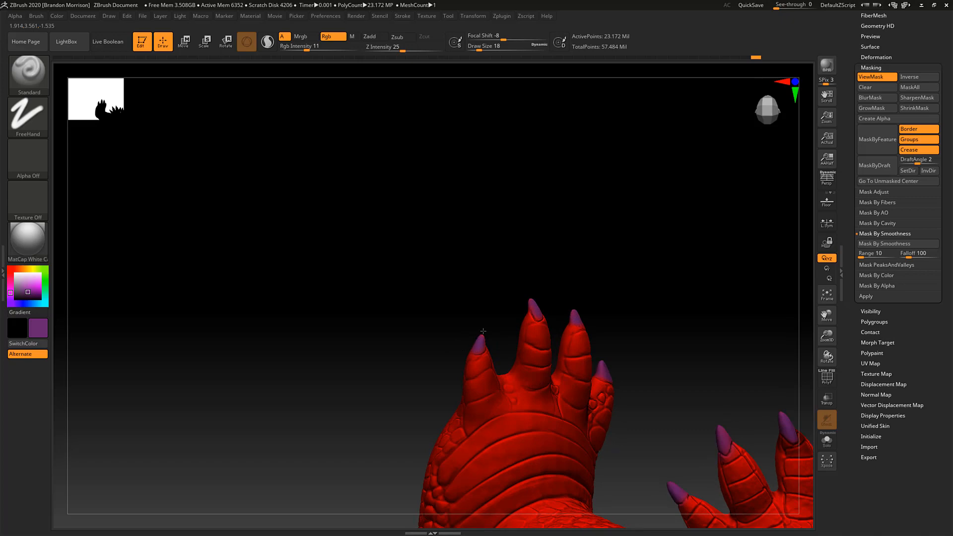
left_click_drag(440, 310, 445, 284)
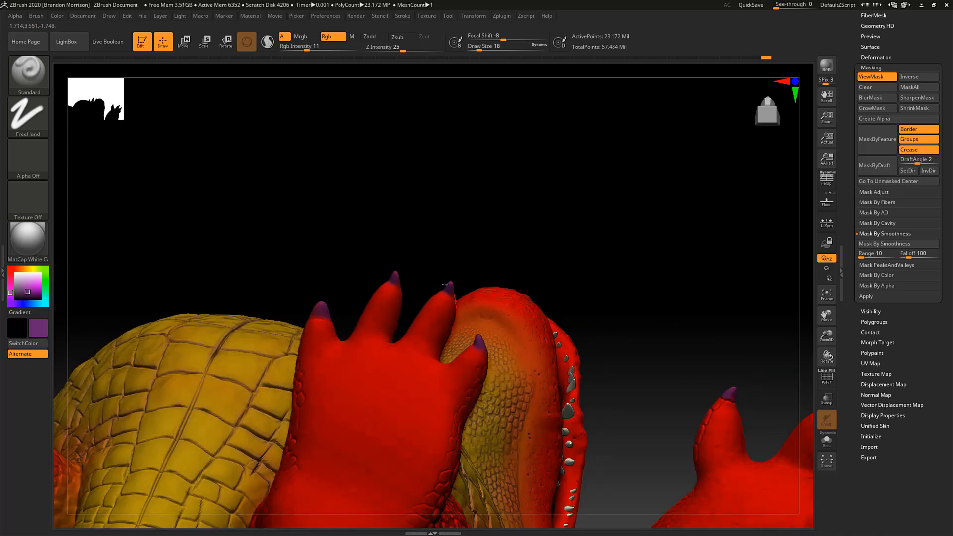
left_click_drag(278, 227, 331, 335)
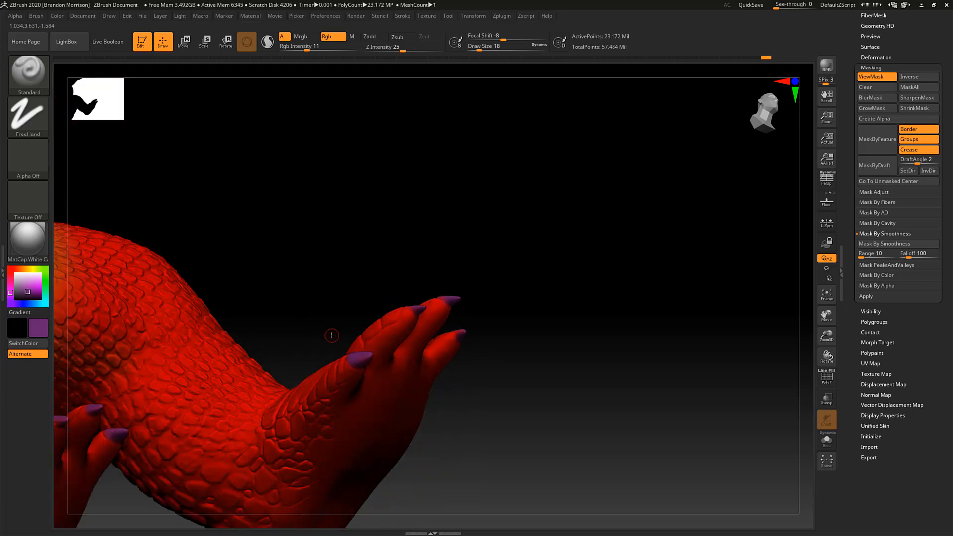
Examine the paint across the whole crocodile, then closely on its head and neck.
key("f")
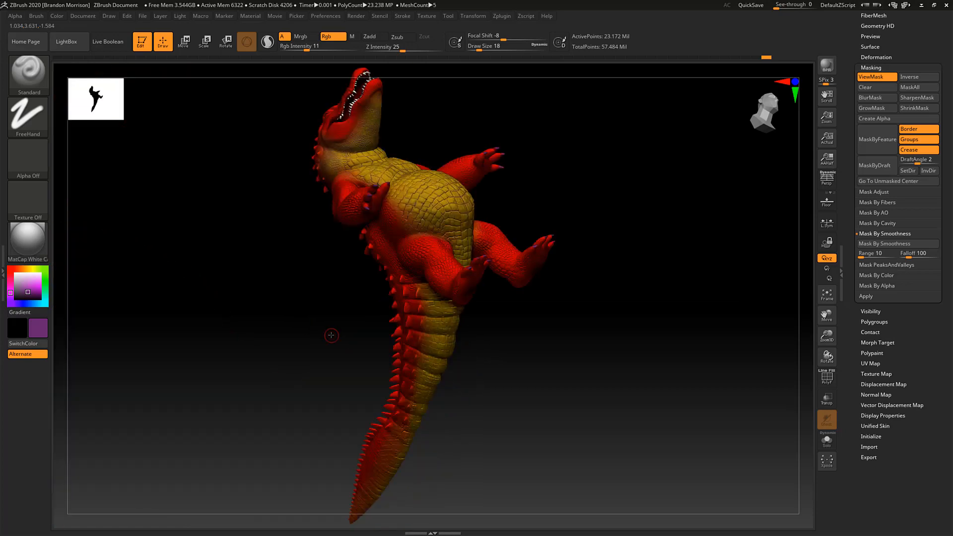
left_click_drag(251, 277, 195, 278)
left_click_drag(306, 261, 459, 284, "alt")
left_click_drag(485, 91, 308, 272, "alt")
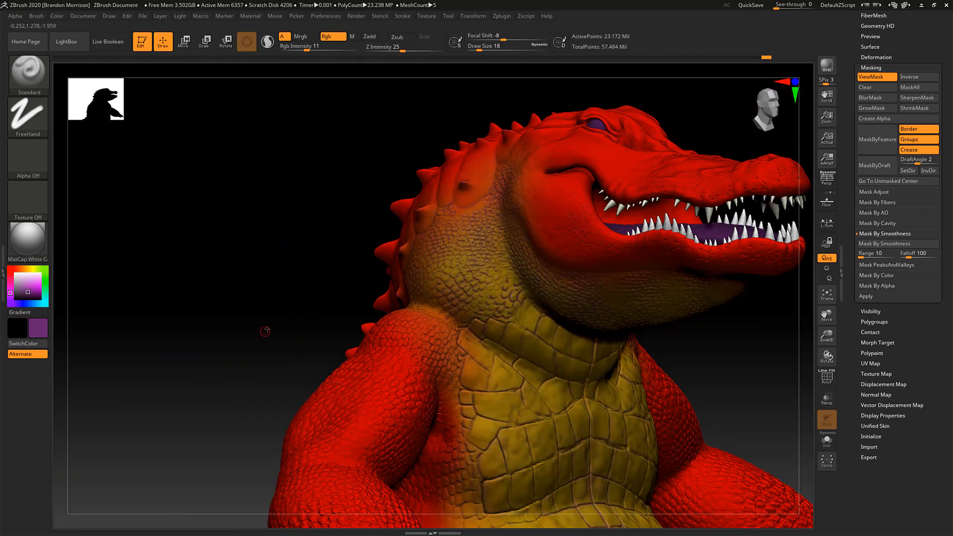
left_click_drag(267, 330, 248, 316)
left_click_drag(266, 187, 250, 238)
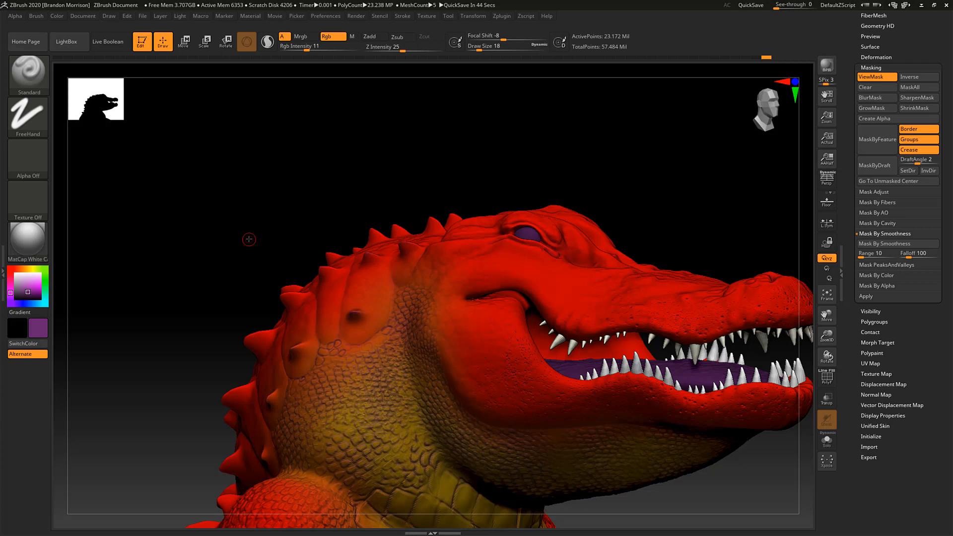
left_click_drag(262, 189, 276, 177)
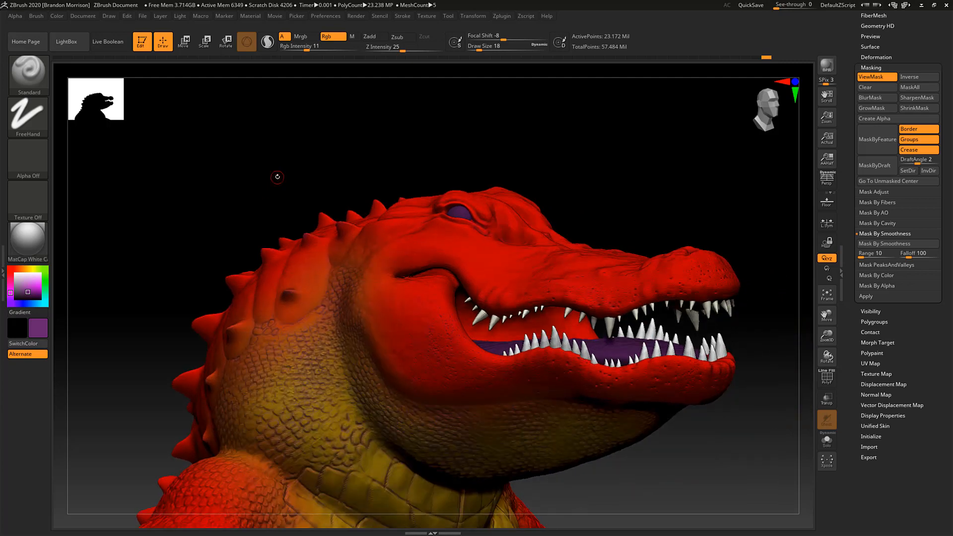
mouse_move(217, 158)
left_mouse_down()
mouse_move(251, 223)
mouse_move(259, 270)
left_mouse_up()
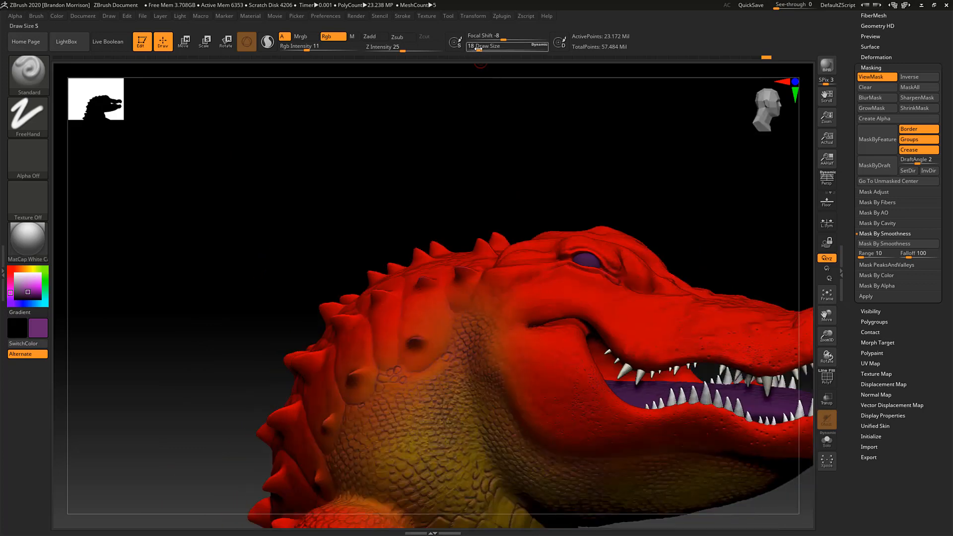
Pick a very dark purple, set the Rgb intensity to 17 and draw size to 187, and darken the back of the head.
left_click_drag(481, 46, 491, 48)
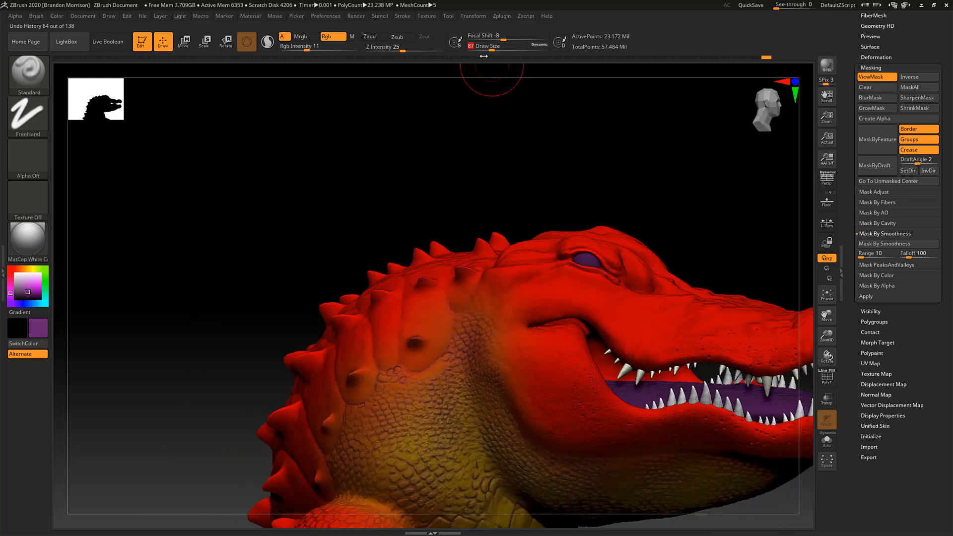
left_click(20, 295)
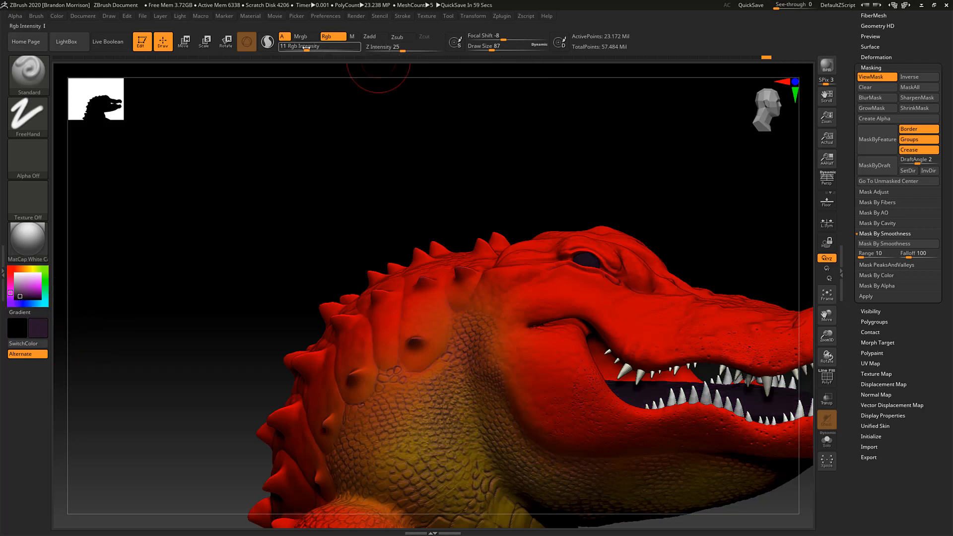
left_click_drag(307, 47, 313, 47)
left_click_drag(313, 151, 223, 163)
key("f")
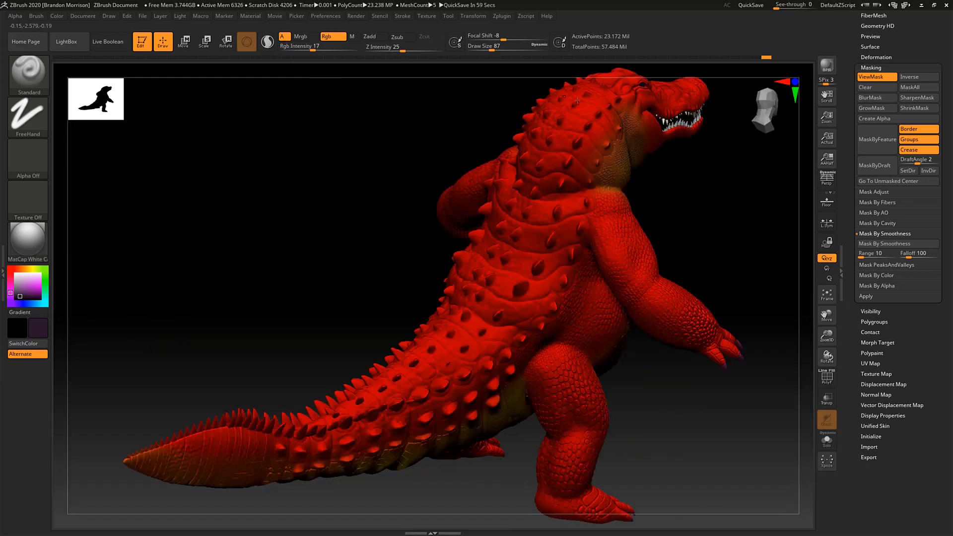
left_click_drag(488, 45, 505, 45)
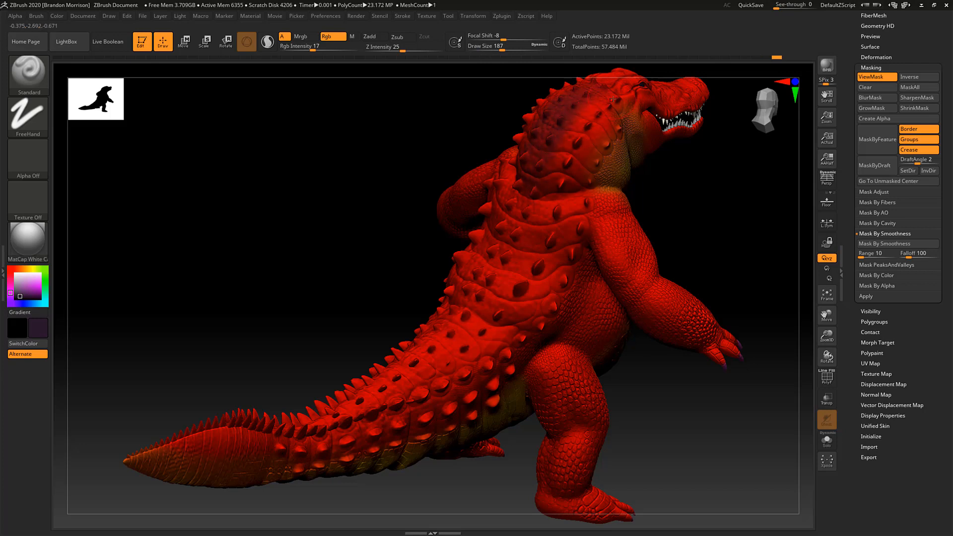
Change the brush stroke to Spray and spread the dark purple over the back of the head and neck.
left_click(28, 116)
left_click(245, 121)
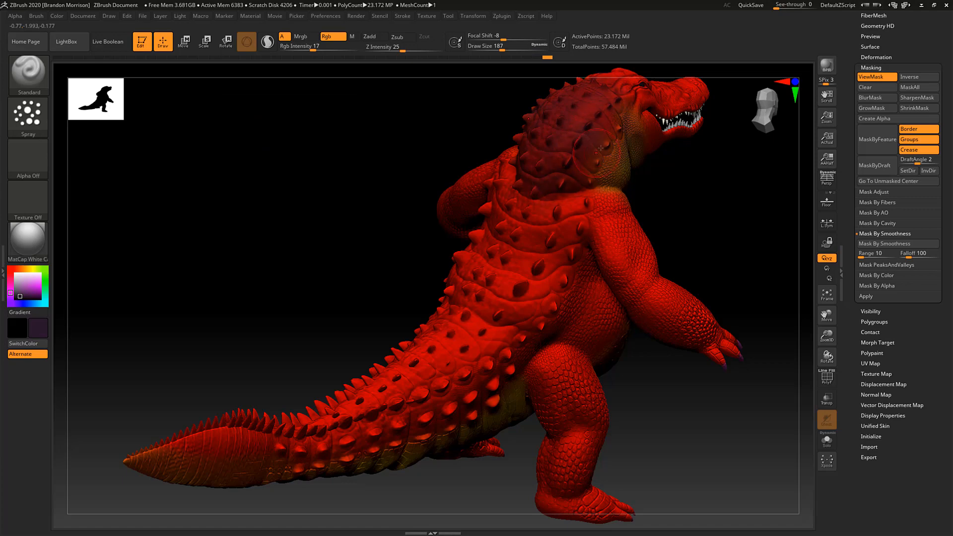
mouse_move(372, 191)
left_mouse_down()
mouse_move(402, 163)
mouse_move(395, 158)
left_mouse_up()
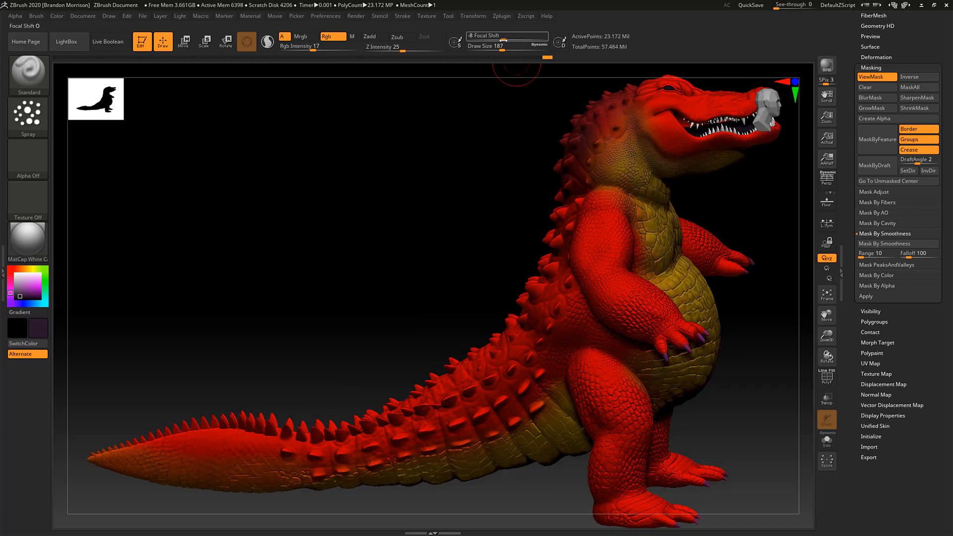
Set the draw size to 116 and Rgb intensity to 4, and softly spray dark purple around the neck and its spikes.
left_click(495, 48)
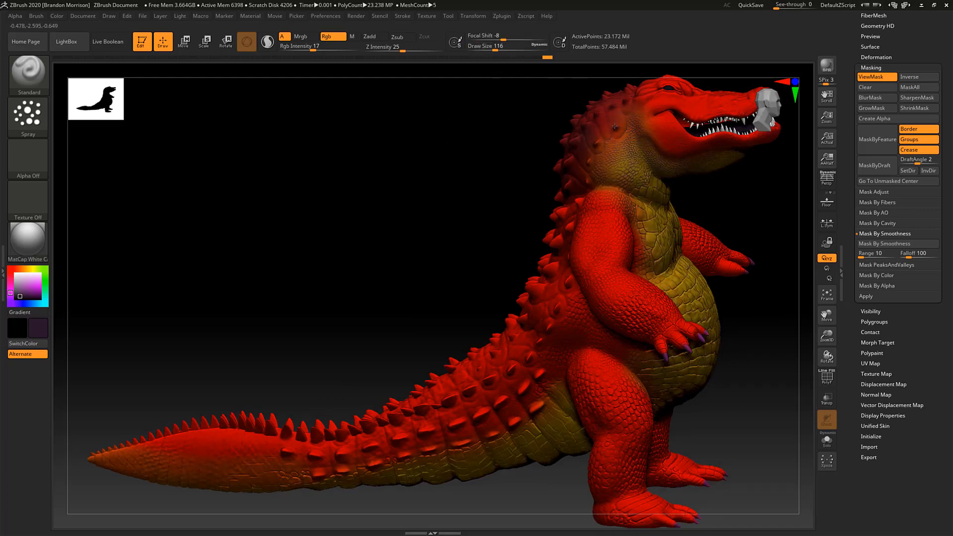
left_click(297, 48)
left_click_drag(454, 190, 556, 164)
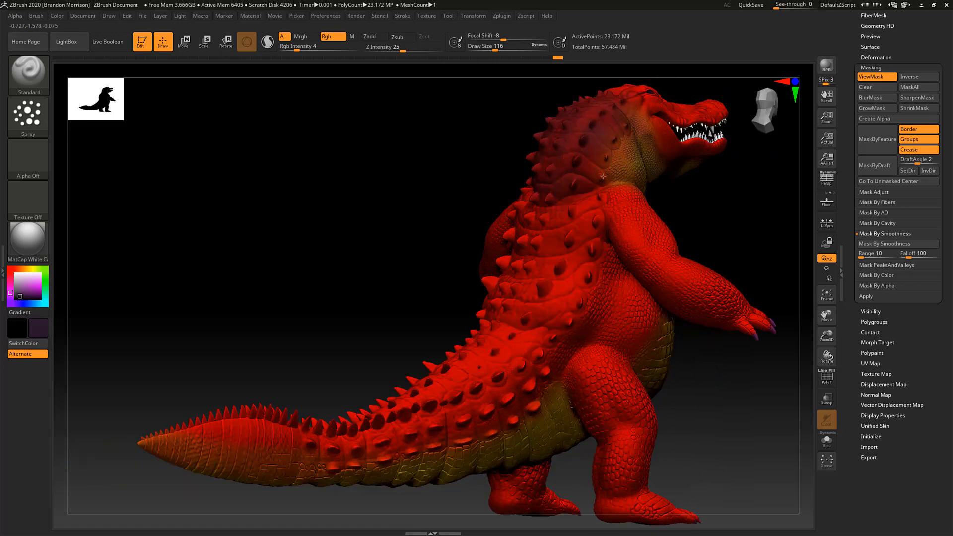
left_click_drag(357, 223, 526, 197)
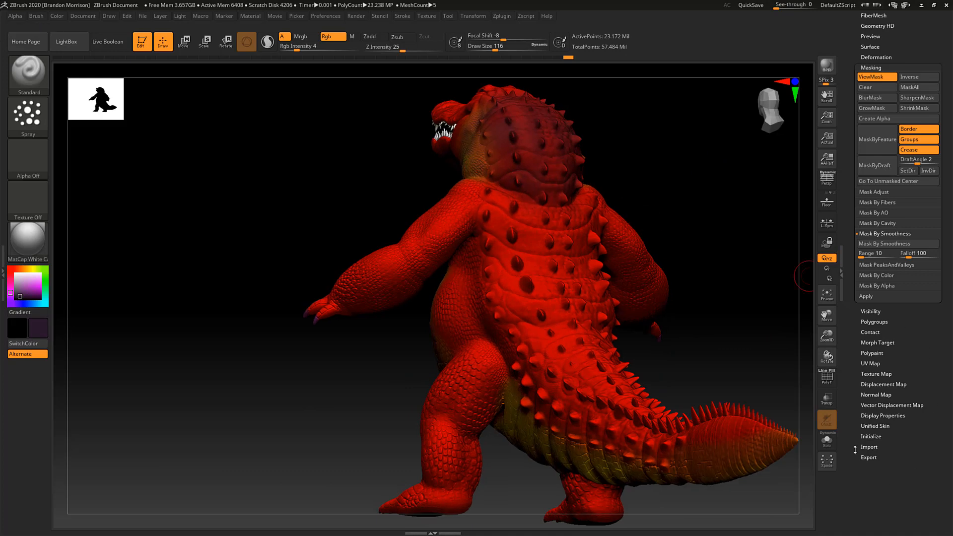
Open the layer settings and softly spray the dark purple down the upper back and between its spikes.
left_click_drag(852, 31, 853, 107)
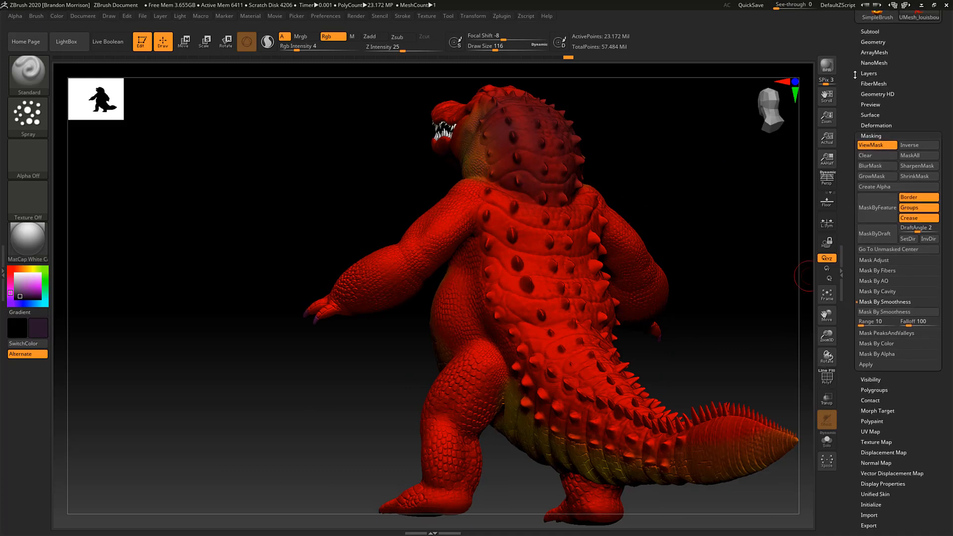
left_click(859, 76)
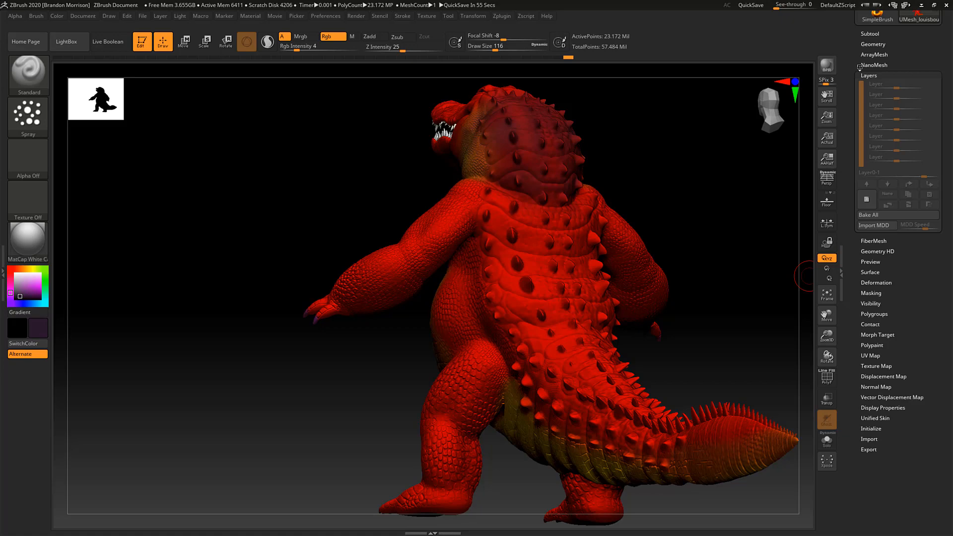
left_click_drag(264, 200, 323, 196)
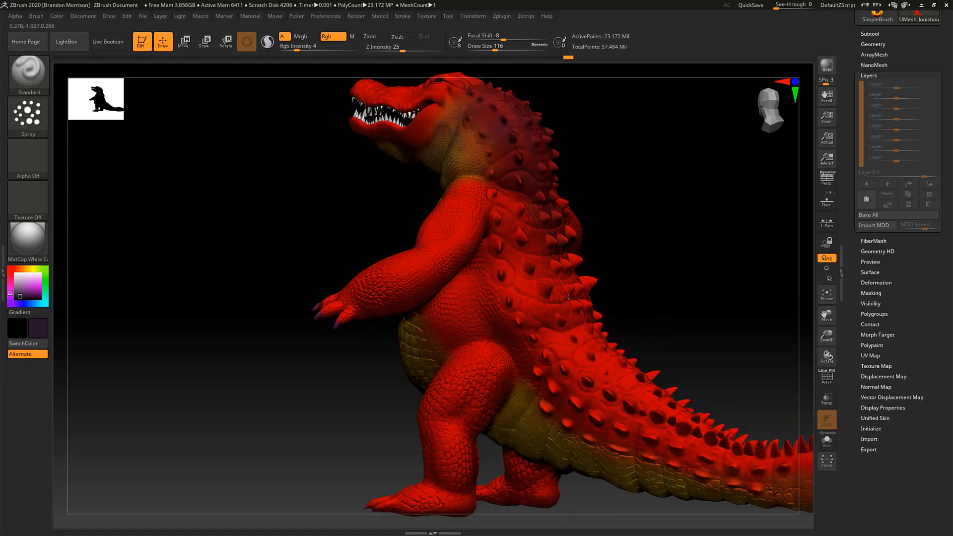
left_click_drag(283, 195, 316, 195)
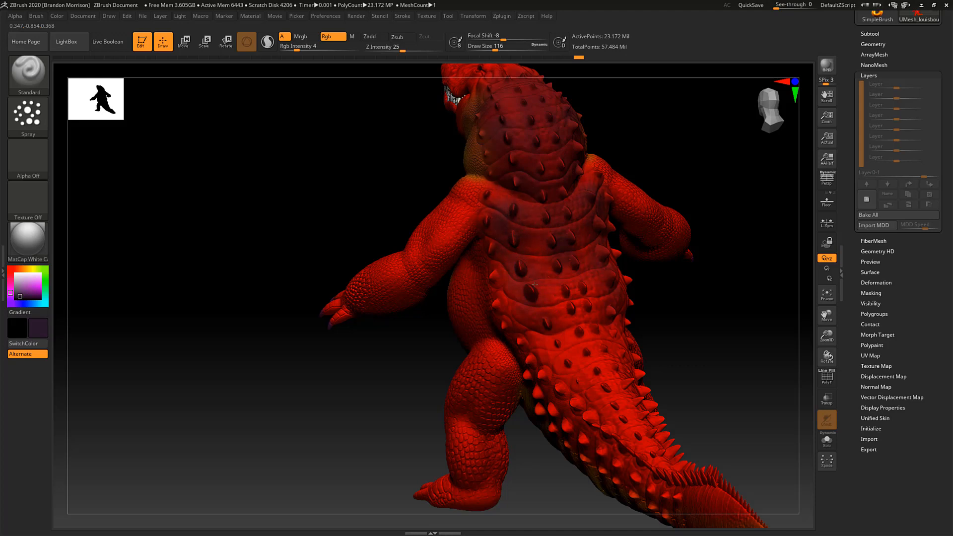
left_click_drag(418, 330, 494, 258)
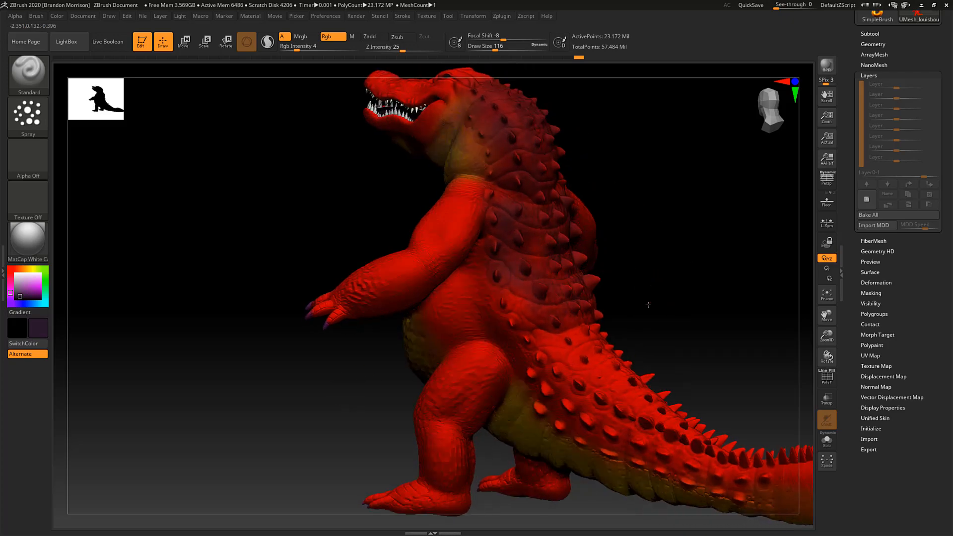
left_click_drag(616, 273, 551, 223)
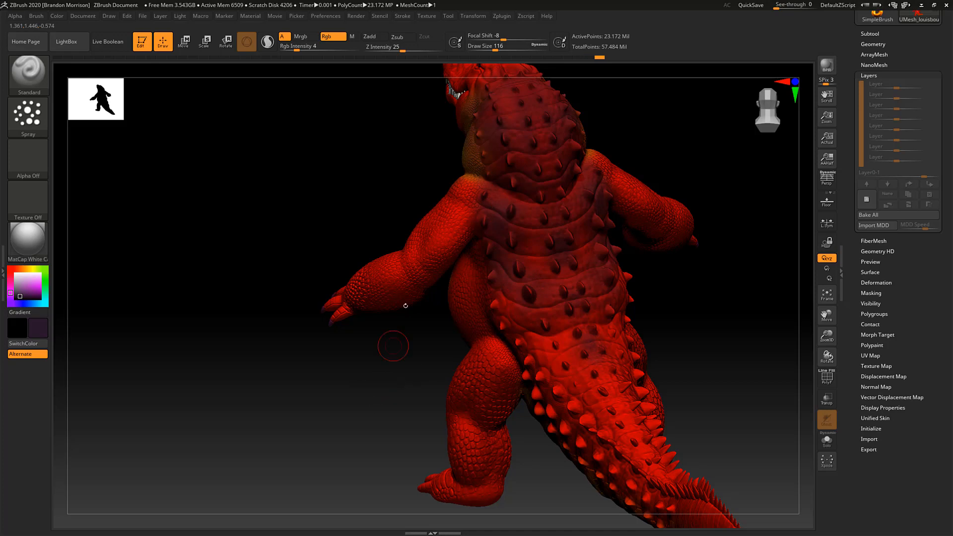
Set the draw size to 197 and spray the dark purple over the lower back and the base of the tail.
left_click_drag(495, 48, 505, 48)
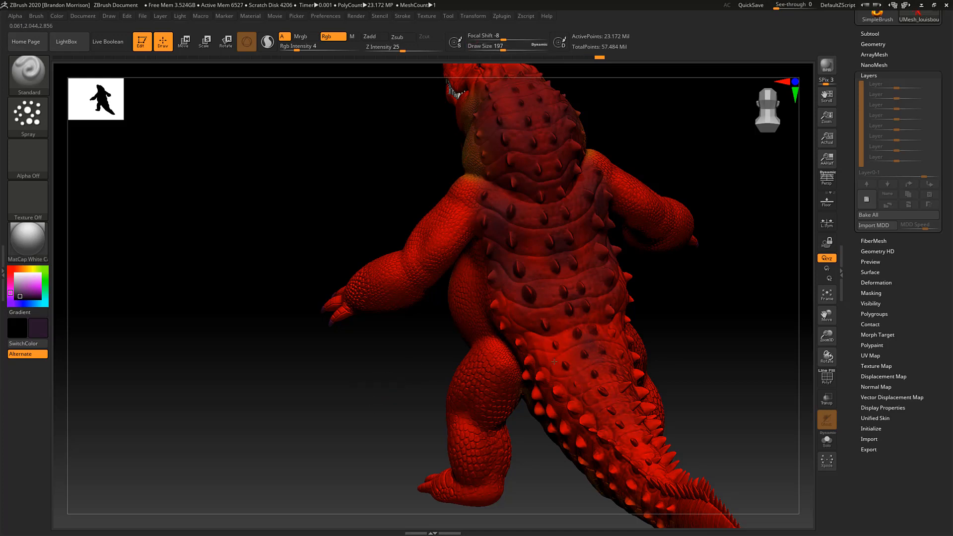
left_click_drag(379, 400, 230, 239)
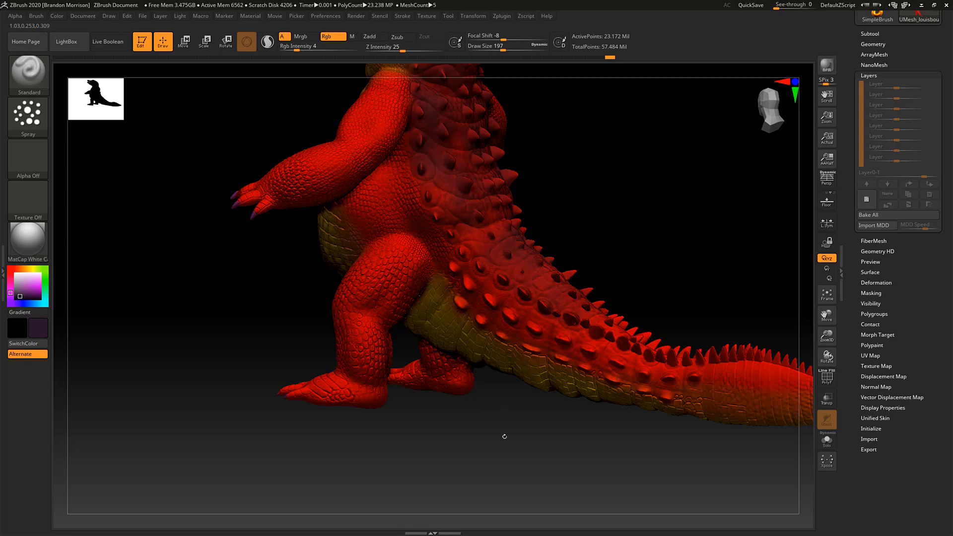
left_click_drag(504, 436, 544, 417)
Set the draw size to 108 and spray the dark purple over the side spikes from the lower back to the middle of the tail.
left_click_drag(500, 45, 490, 45)
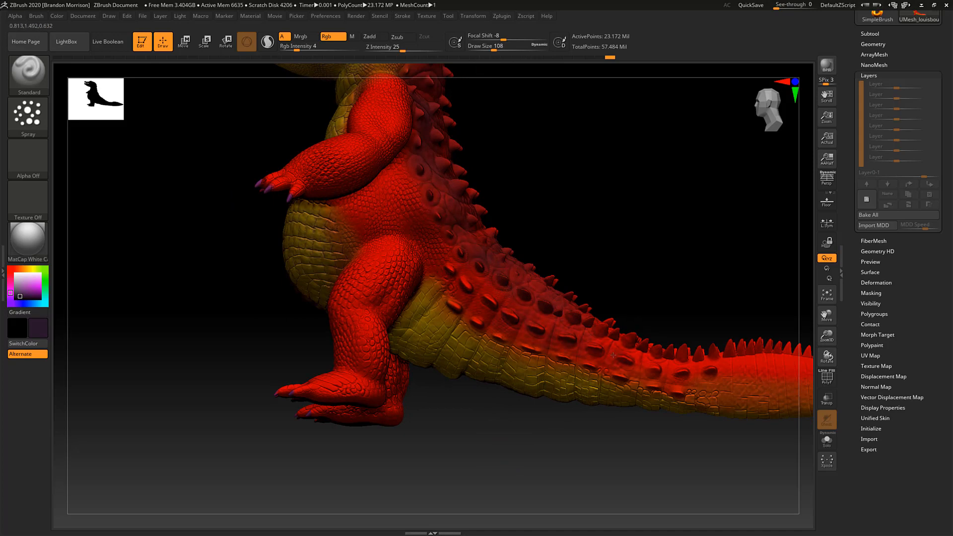
left_click(481, 281)
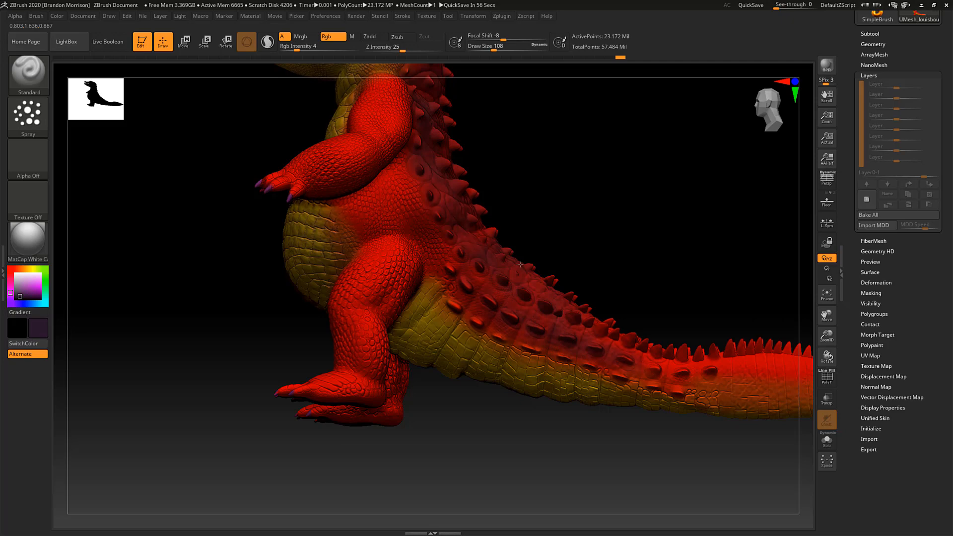
left_click_drag(535, 234, 504, 218)
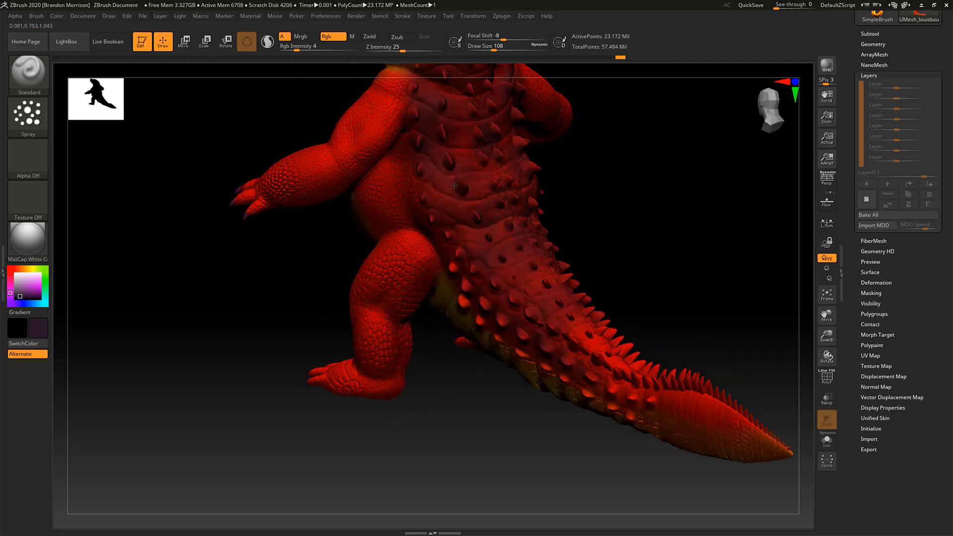
left_click_drag(257, 308, 208, 303, "shift")
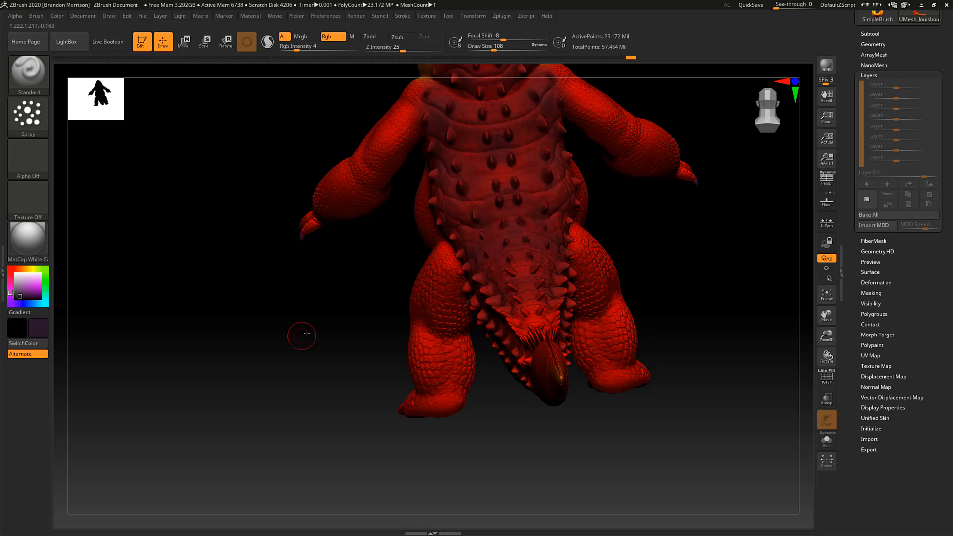
left_click_drag(314, 334, 506, 421)
left_click_drag(541, 460, 406, 280, "alt")
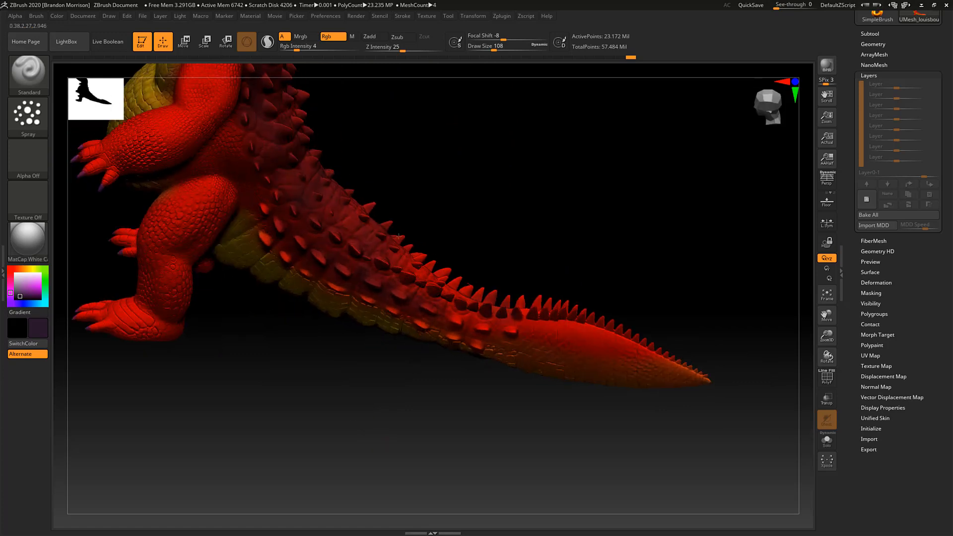
left_click_drag(459, 425, 456, 331)
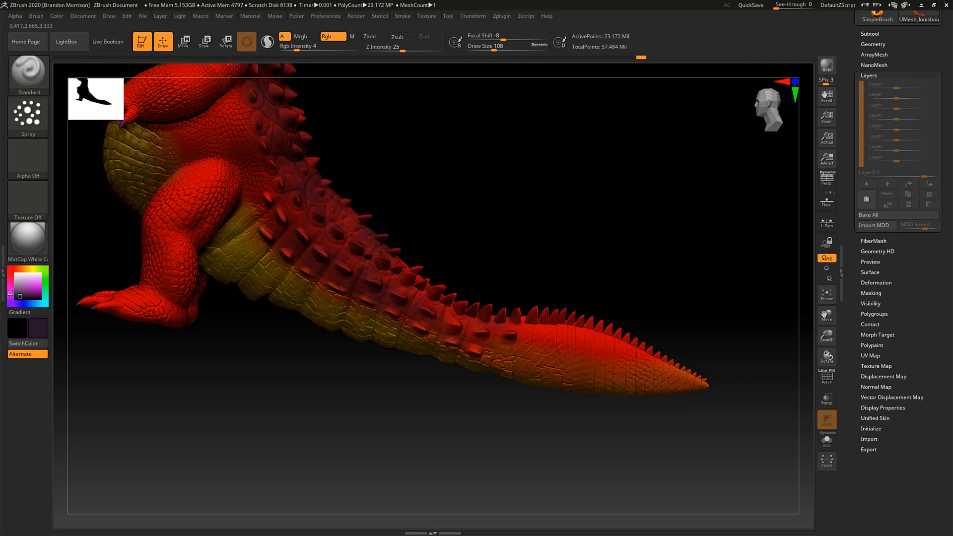
Darken the upper edge of the tail's end and its ridge spikes with dark purple spray.
left_click_drag(479, 427, 319, 429)
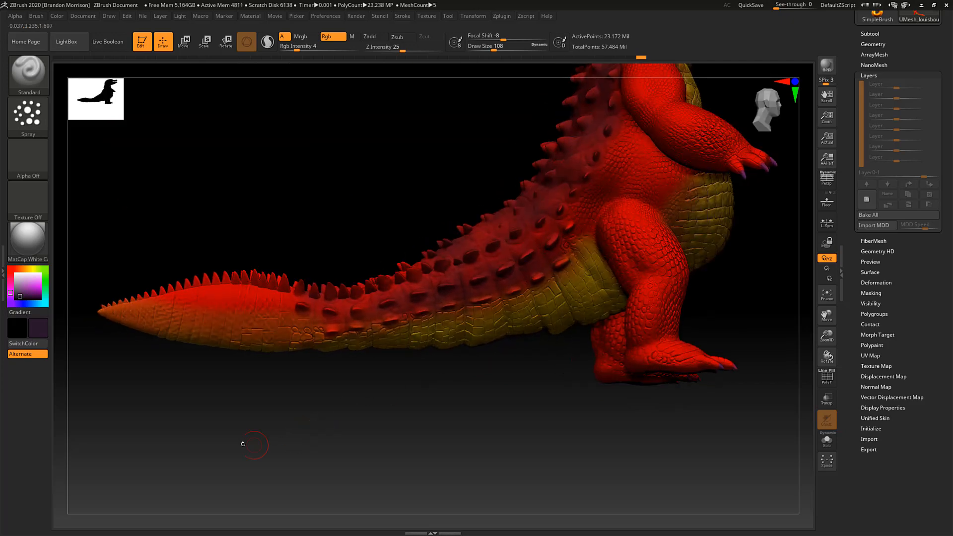
left_click_drag(226, 449, 368, 449, "alt")
left_click_drag(407, 415, 421, 408)
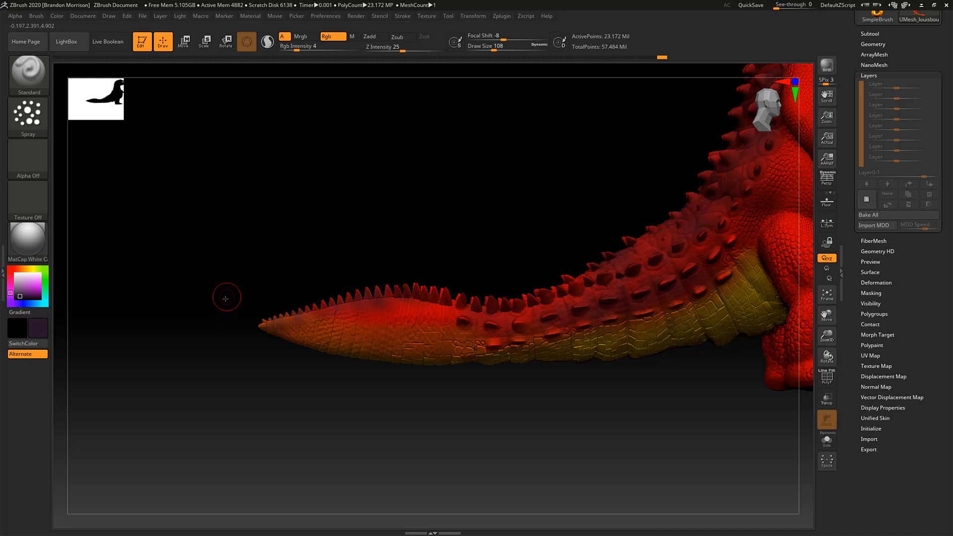
left_click_drag(226, 296, 219, 319)
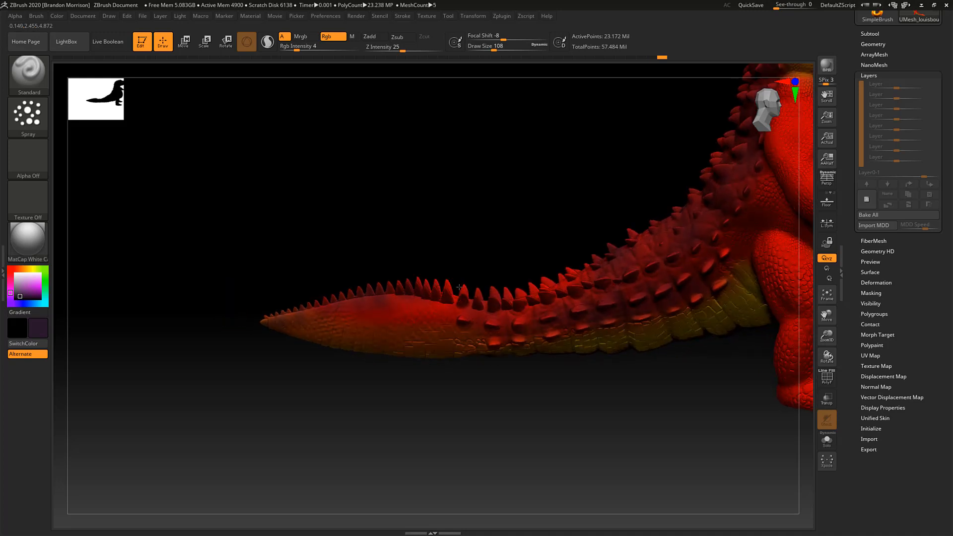
left_click_drag(393, 259, 510, 239)
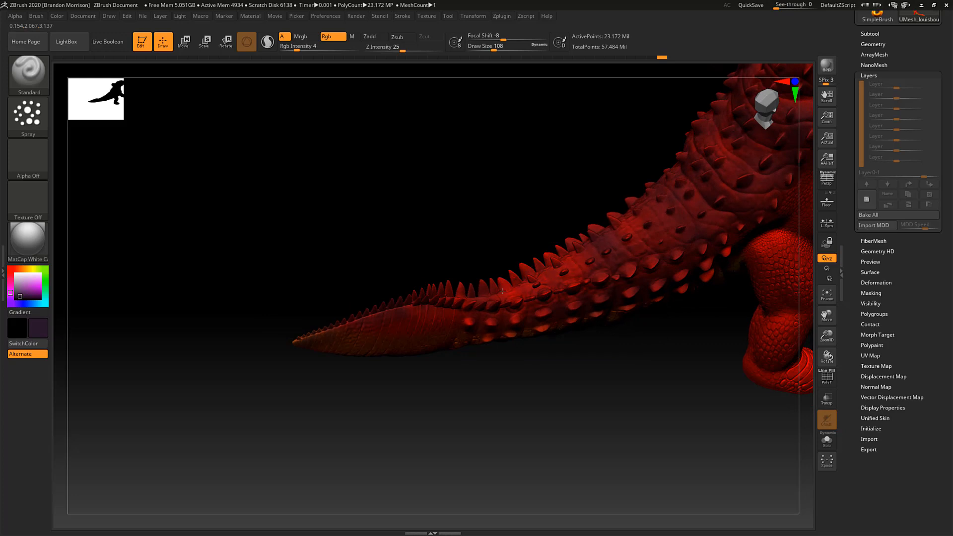
left_click_drag(277, 261, 364, 279)
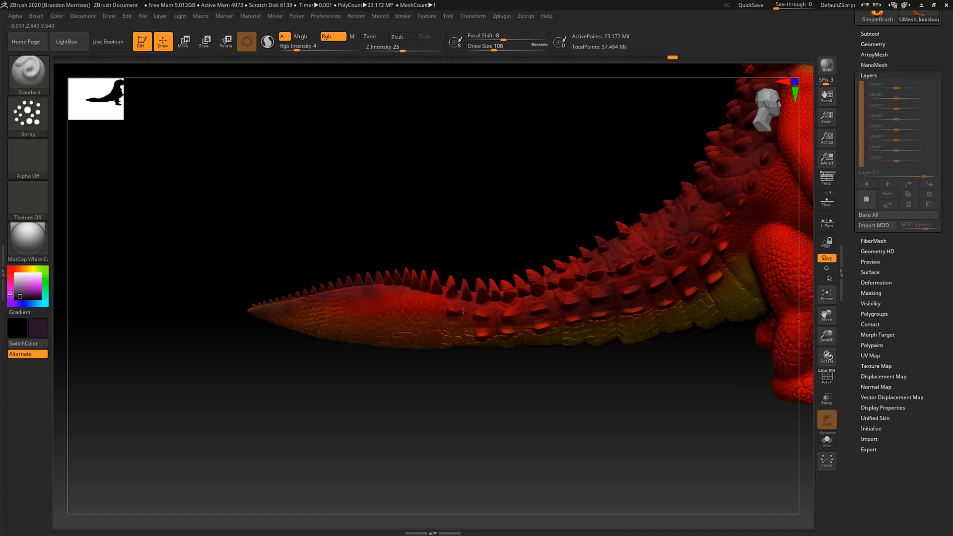
Spray the dark purple around the last side spikes and across the flank of the tail's end up to the tip.
left_click_drag(331, 297, 445, 316)
left_click_drag(361, 395, 449, 284)
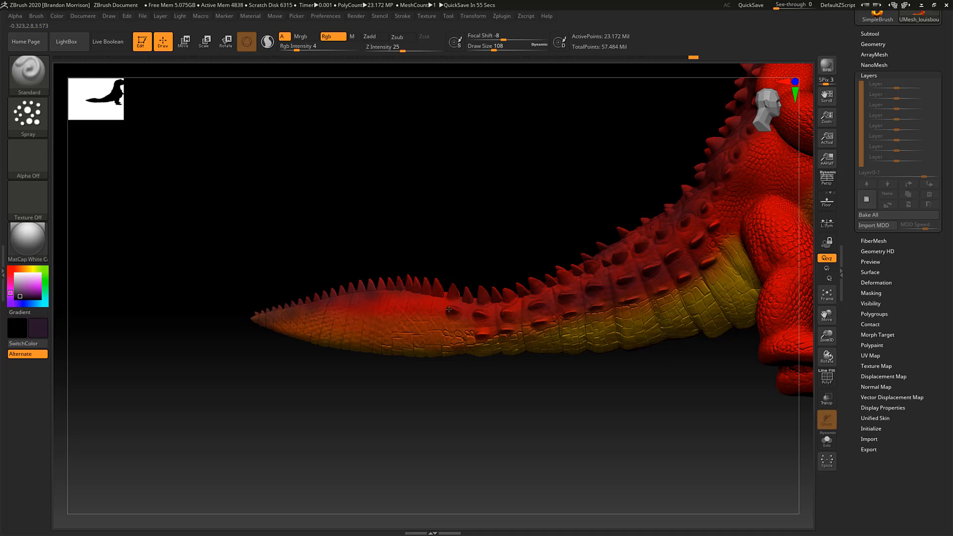
mouse_move(502, 327)
left_mouse_down()
mouse_move(514, 328)
mouse_move(485, 331)
left_mouse_up()
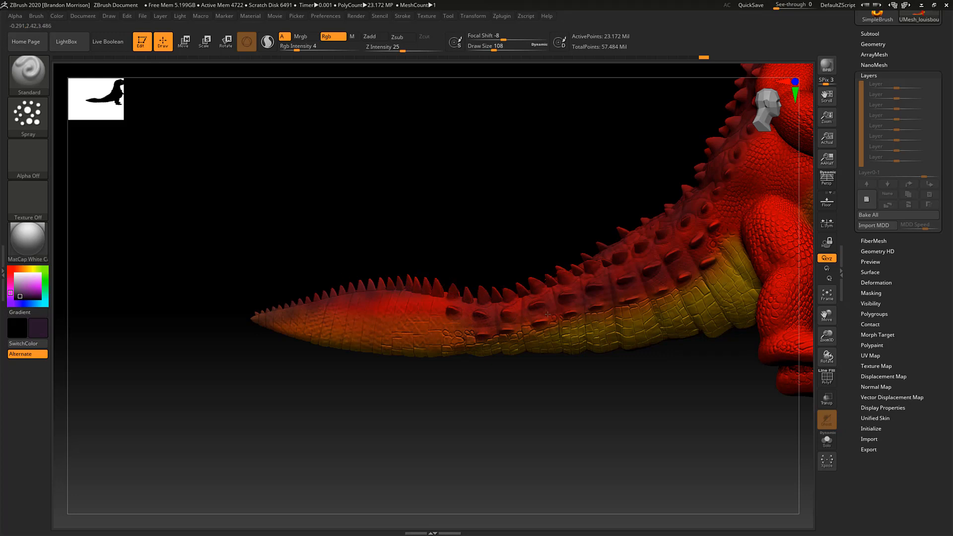
left_click_drag(547, 314, 509, 323)
left_click_drag(396, 293, 430, 294)
mouse_move(364, 319)
left_mouse_down()
mouse_move(392, 321)
mouse_move(304, 331)
left_mouse_up()
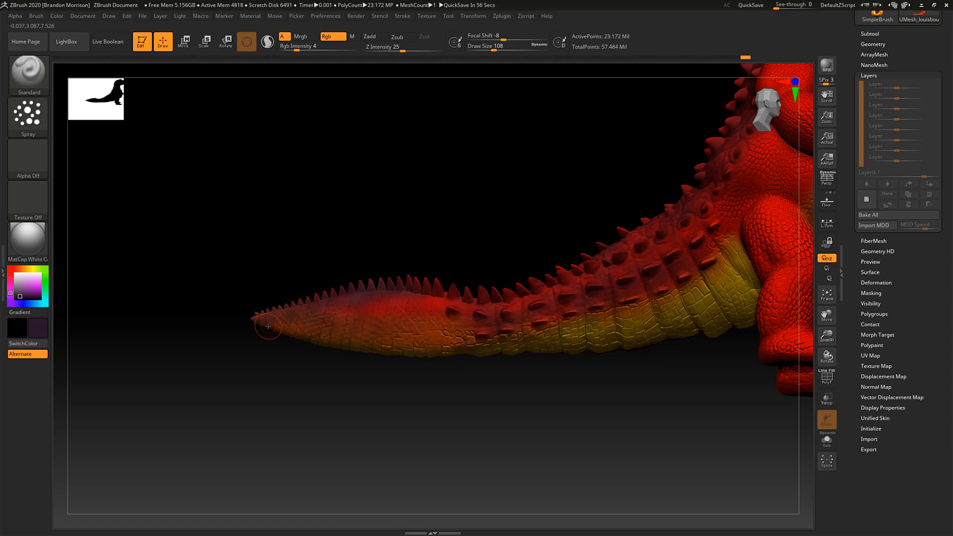
Spray the dark purple over the remaining bright red areas along the top and sides of the tail.
left_click_drag(425, 189, 234, 334)
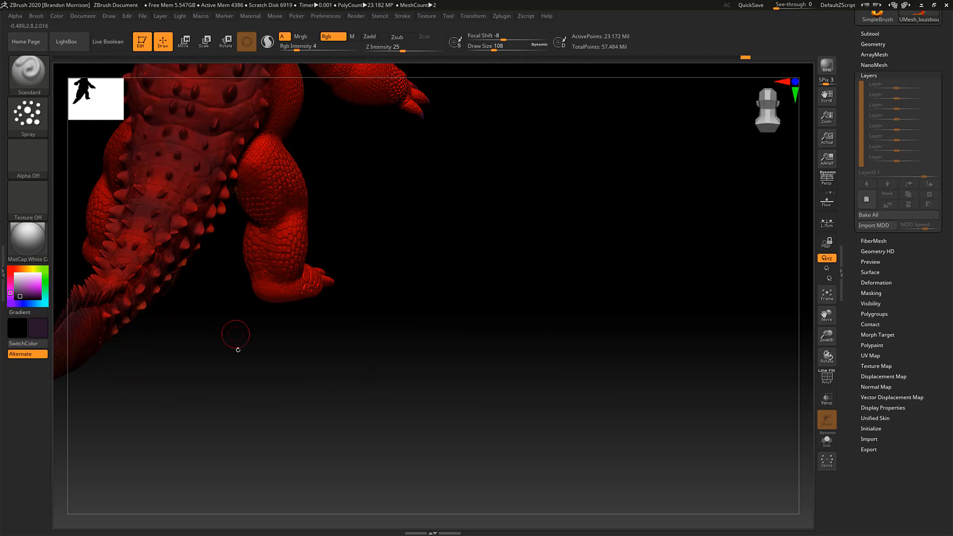
left_click_drag(219, 372, 576, 459)
left_click_drag(202, 341, 466, 407)
left_click_drag(180, 404, 459, 357)
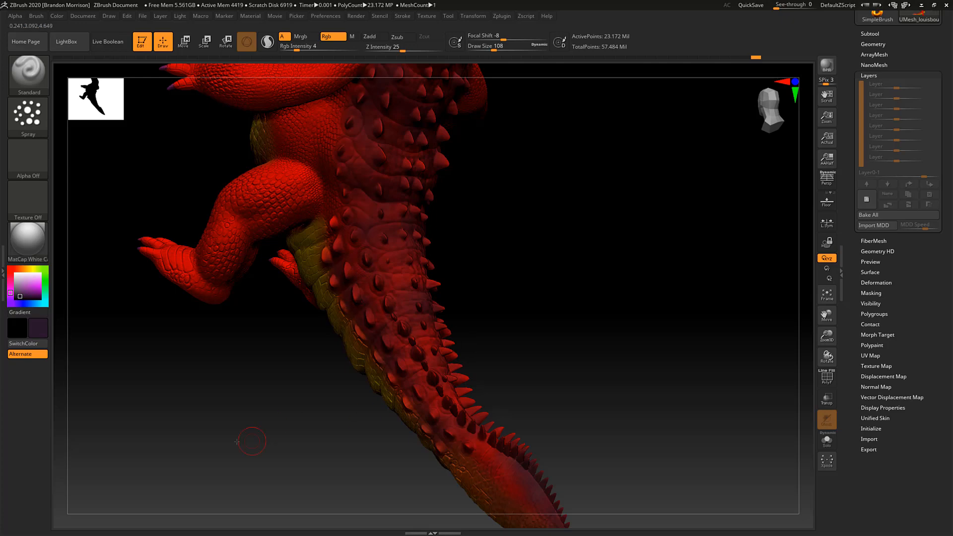
left_click_drag(237, 441, 233, 415)
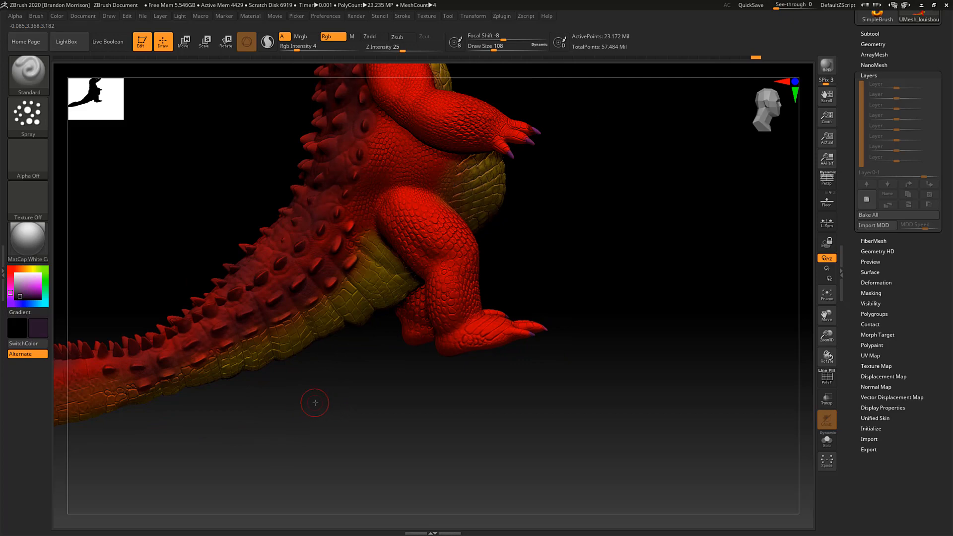
left_click_drag(314, 400, 446, 400)
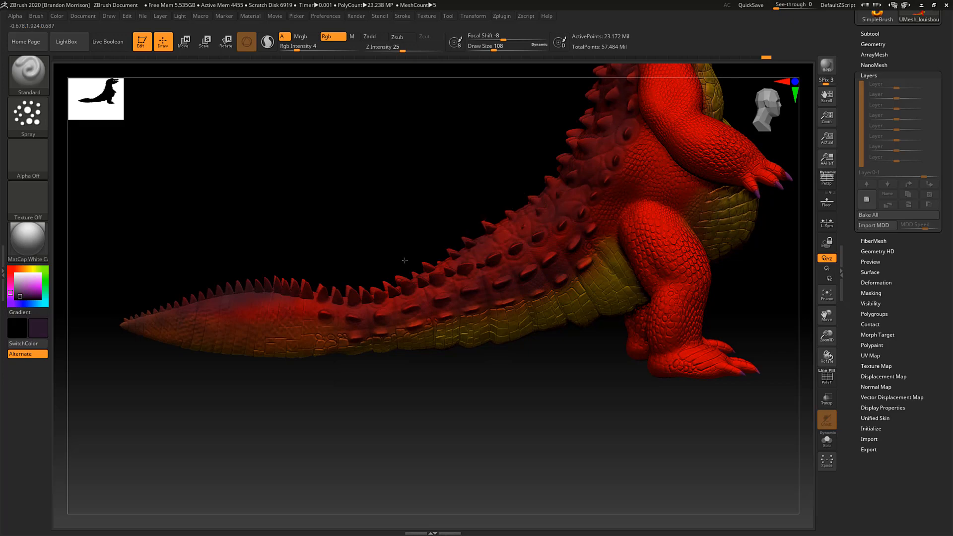
left_click_drag(283, 251, 434, 255)
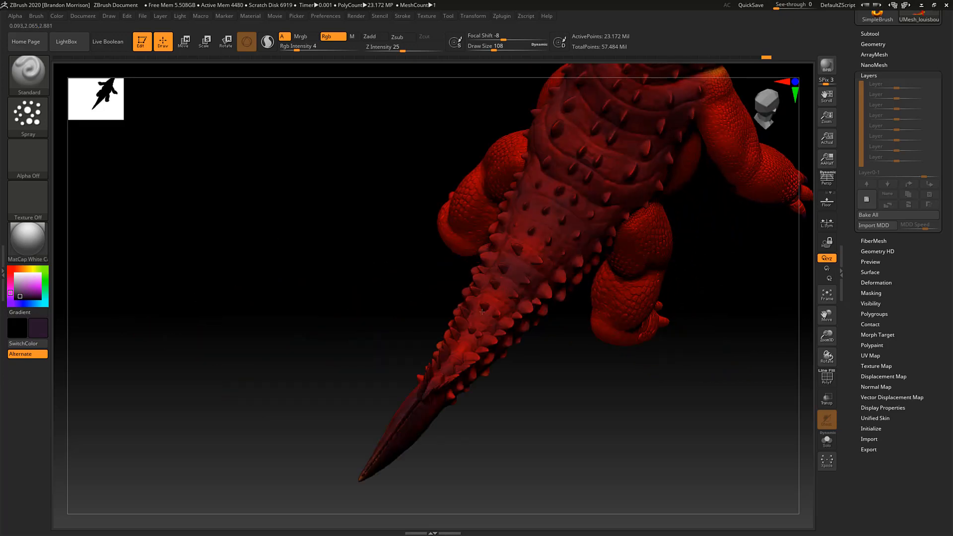
left_click_drag(302, 347, 394, 330)
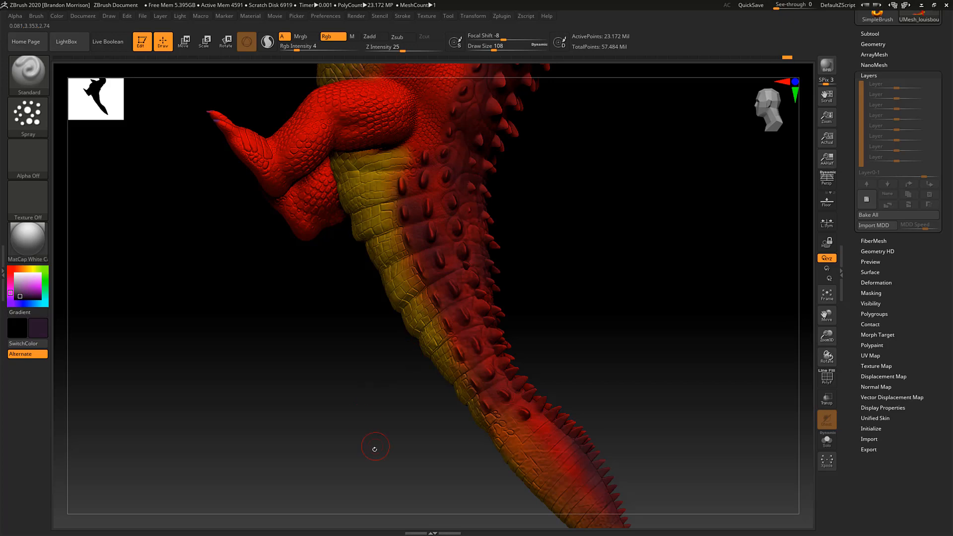
Darken the crocodile's snout, cheek and jaw with soft dark purple spray.
left_click_drag(341, 415, 299, 328)
left_click_drag(521, 227, 156, 321, "alt")
left_click_drag(260, 230, 188, 285, "alt")
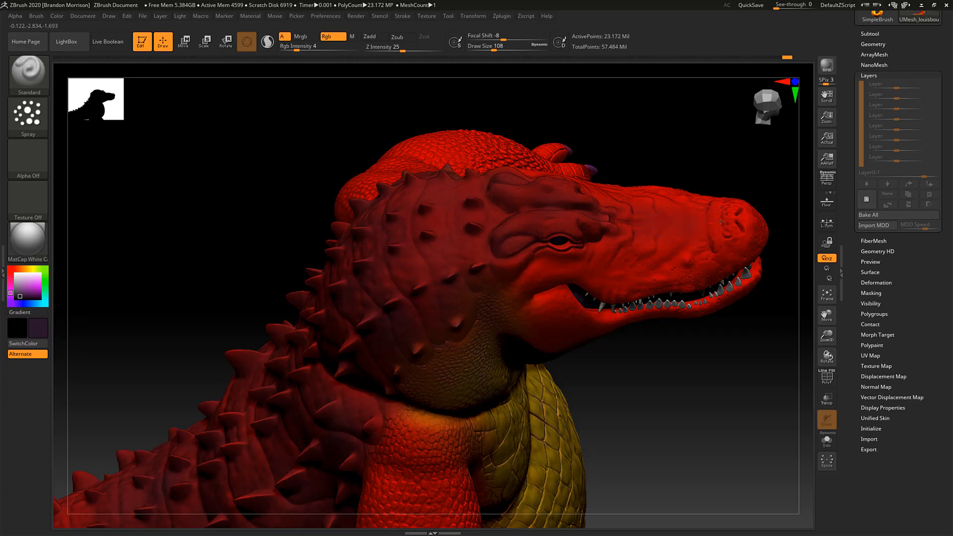
left_click_drag(720, 221, 722, 231)
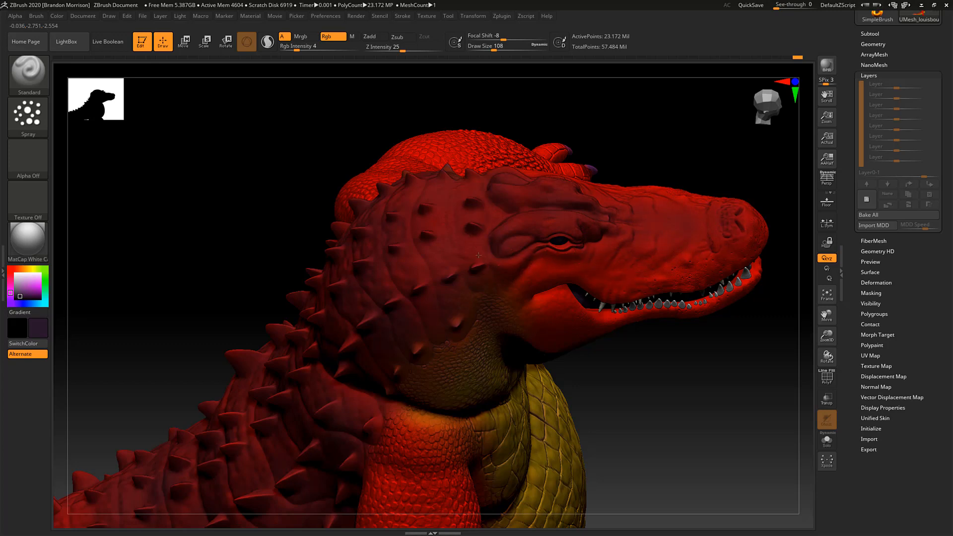
left_click_drag(638, 415, 552, 305)
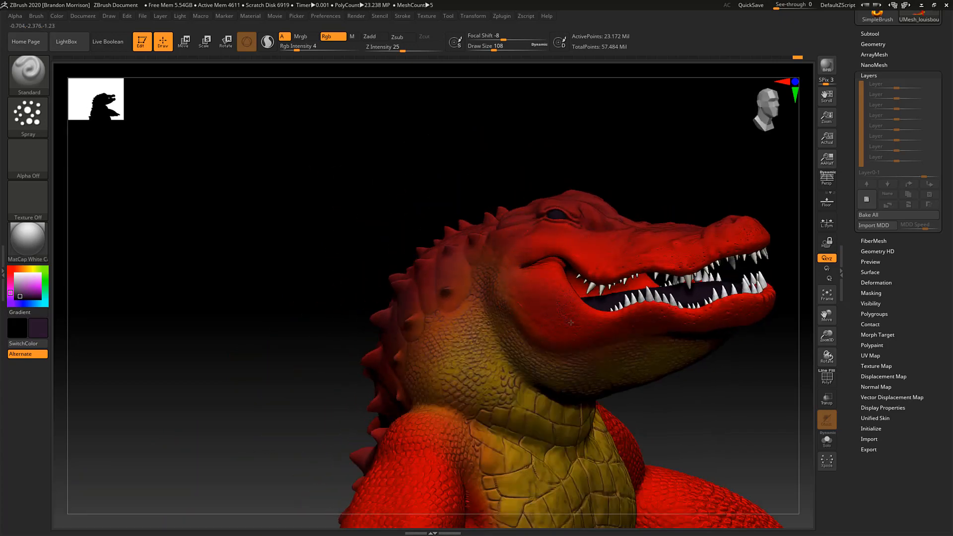
right_click_drag(584, 338, 646, 315)
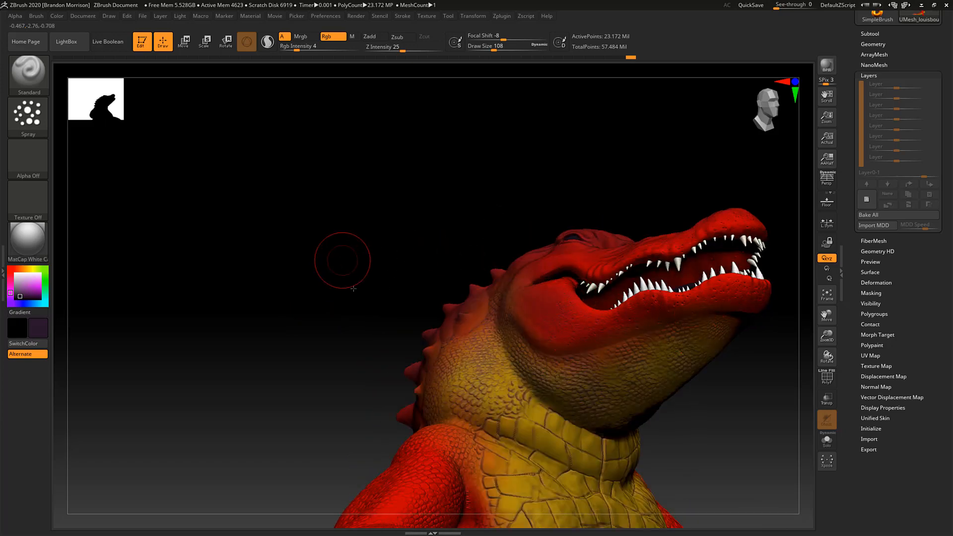
Spray golden yellow at draw size 46 along the crocodile's upper and lower lips and around the corner of the mouth.
left_click_drag(352, 288, 315, 291)
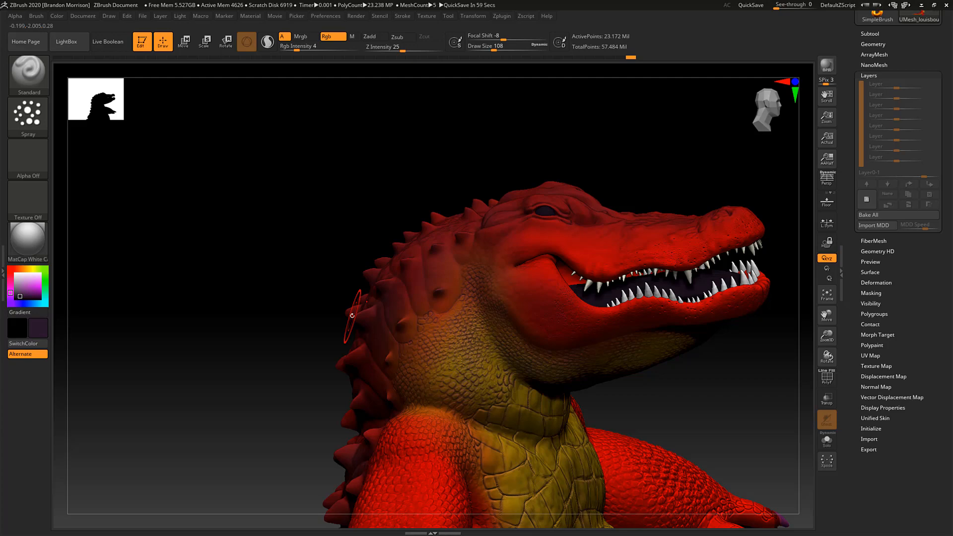
left_click_drag(218, 323, 191, 187)
mouse_move(119, 288)
left_mouse_down()
mouse_move(170, 258)
mouse_move(225, 181)
mouse_move(194, 265)
mouse_move(207, 264)
mouse_move(215, 244)
left_mouse_up()
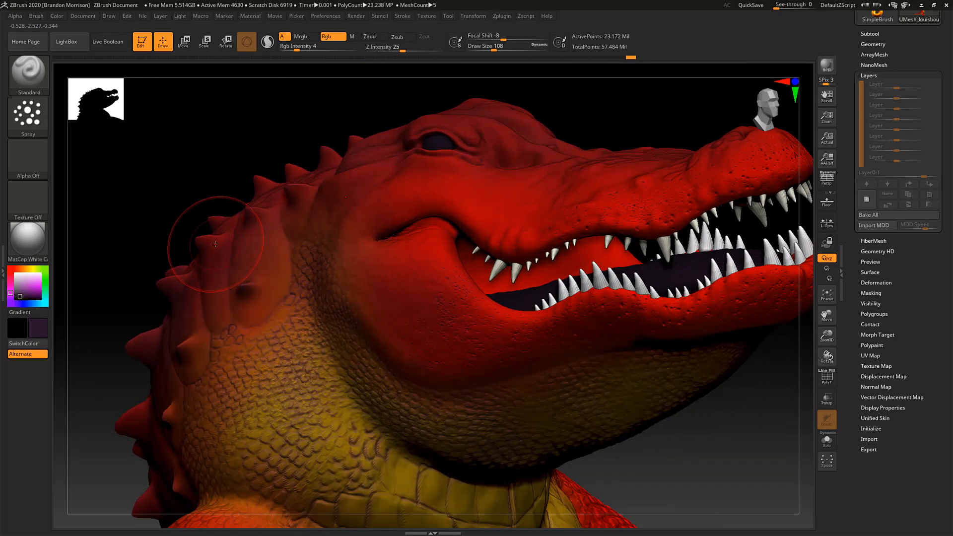
left_click_drag(22, 285, 410, 472)
left_click_drag(37, 288, 39, 282)
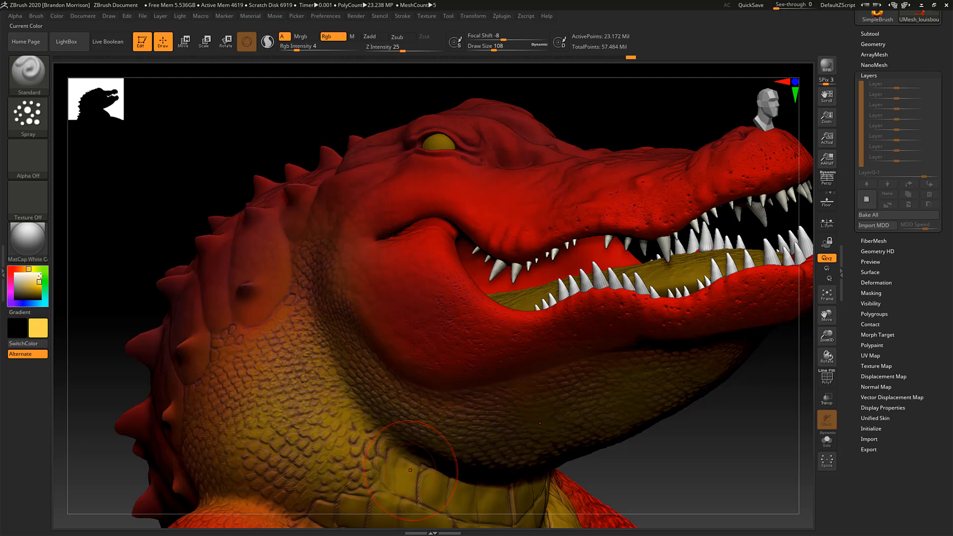
left_click(486, 48)
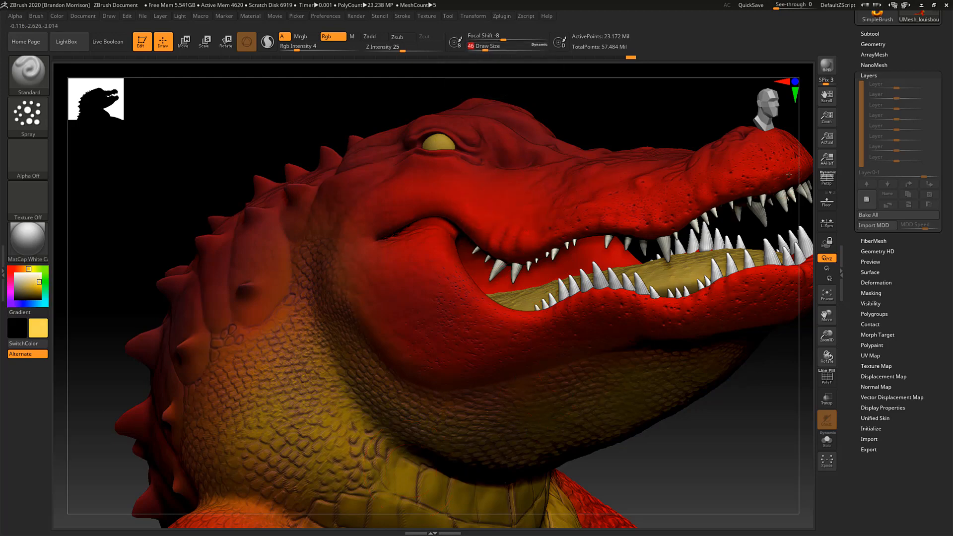
mouse_move(789, 174)
left_mouse_down()
mouse_move(777, 175)
mouse_move(795, 159)
mouse_move(708, 202)
mouse_move(614, 224)
mouse_move(624, 233)
mouse_move(590, 226)
mouse_move(479, 237)
mouse_move(494, 250)
mouse_move(447, 213)
mouse_move(387, 218)
mouse_move(427, 219)
mouse_move(561, 255)
mouse_move(618, 215)
left_mouse_up()
mouse_move(387, 239)
left_mouse_down()
mouse_move(432, 237)
mouse_move(379, 248)
mouse_move(511, 323)
mouse_move(724, 298)
mouse_move(811, 261)
left_mouse_up()
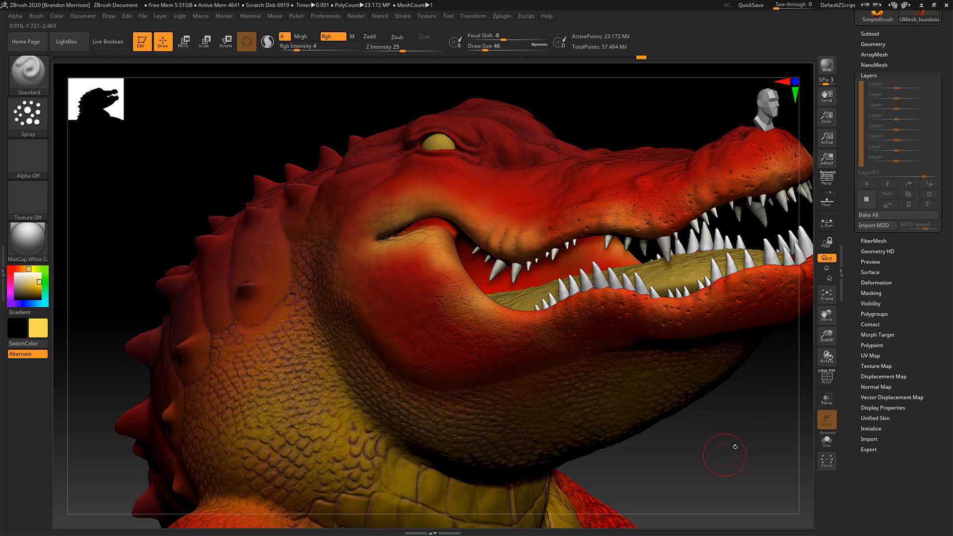
Spray the golden yellow over the tip of the snout and the front of the lower jaw.
mouse_move(721, 449)
left_mouse_down()
mouse_move(595, 440)
mouse_move(599, 263)
mouse_move(414, 269)
mouse_move(478, 259)
mouse_move(342, 304)
left_mouse_up()
left_click_drag(112, 410, 233, 426)
mouse_move(422, 300)
left_mouse_down()
mouse_move(233, 342)
mouse_move(99, 320)
mouse_move(132, 314)
left_mouse_up()
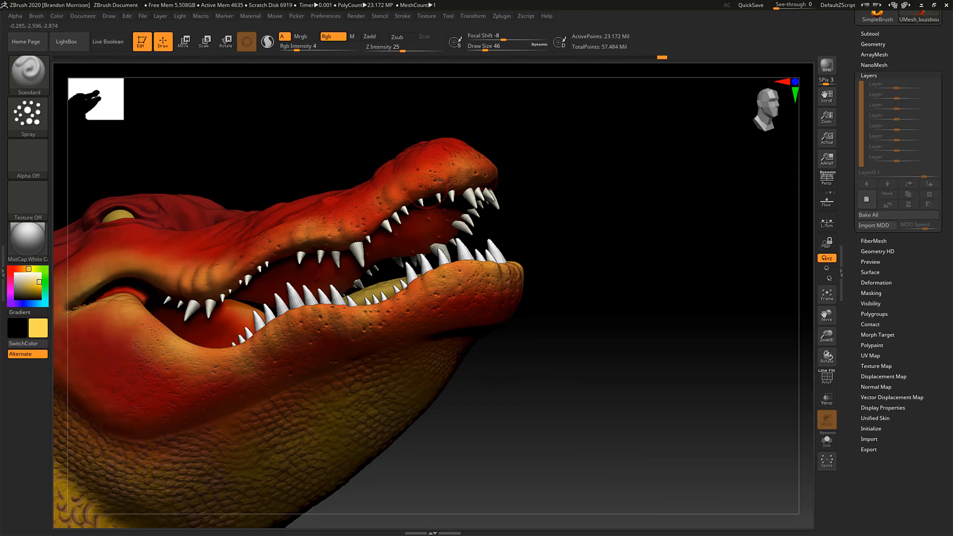
left_click_drag(387, 203, 327, 224)
left_click_drag(325, 150, 139, 159)
mouse_move(419, 177)
left_mouse_down()
mouse_move(397, 171)
mouse_move(449, 171)
mouse_move(528, 220)
left_mouse_up()
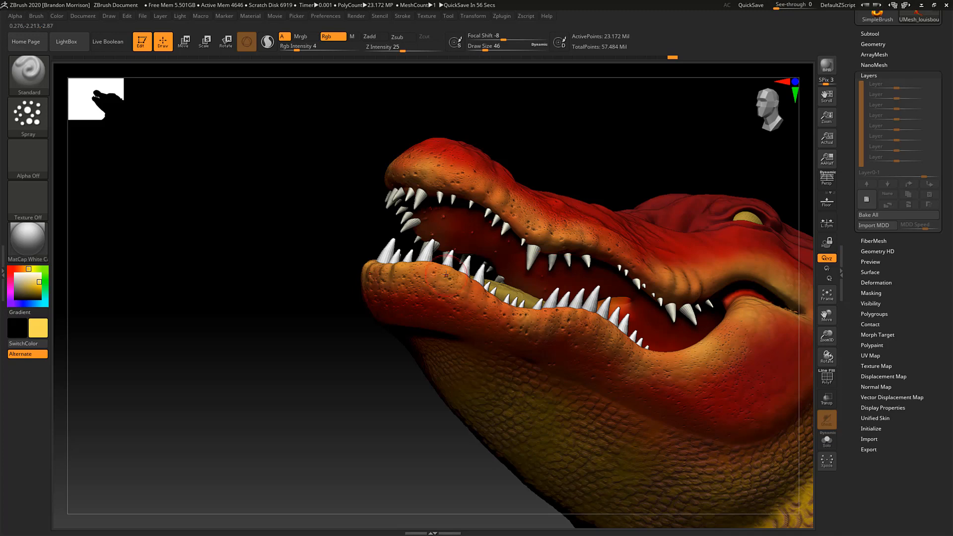
Spray pink (R 249, G 83, B 176) into the fold at the corner of the mouth.
left_click_drag(480, 293, 483, 296)
left_click(9, 282)
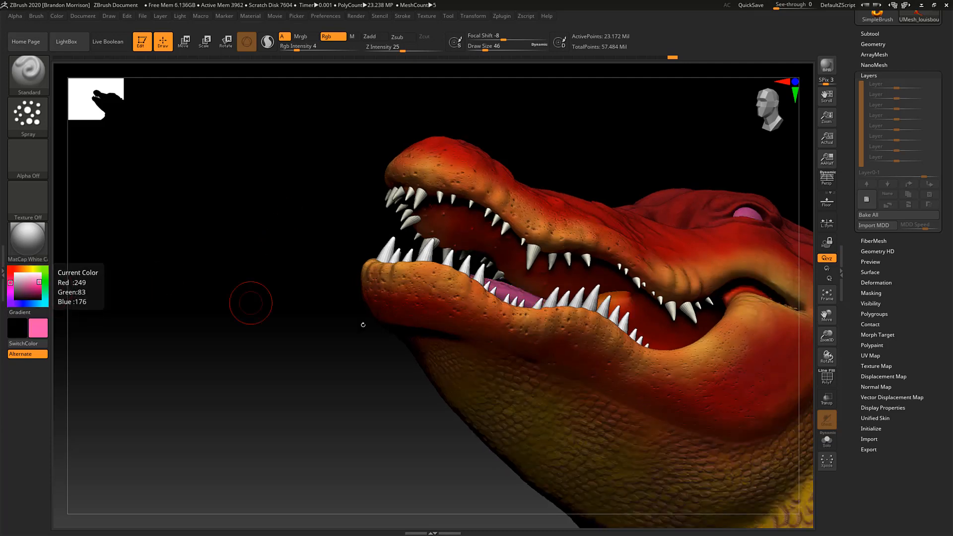
left_click_drag(261, 248, 352, 256)
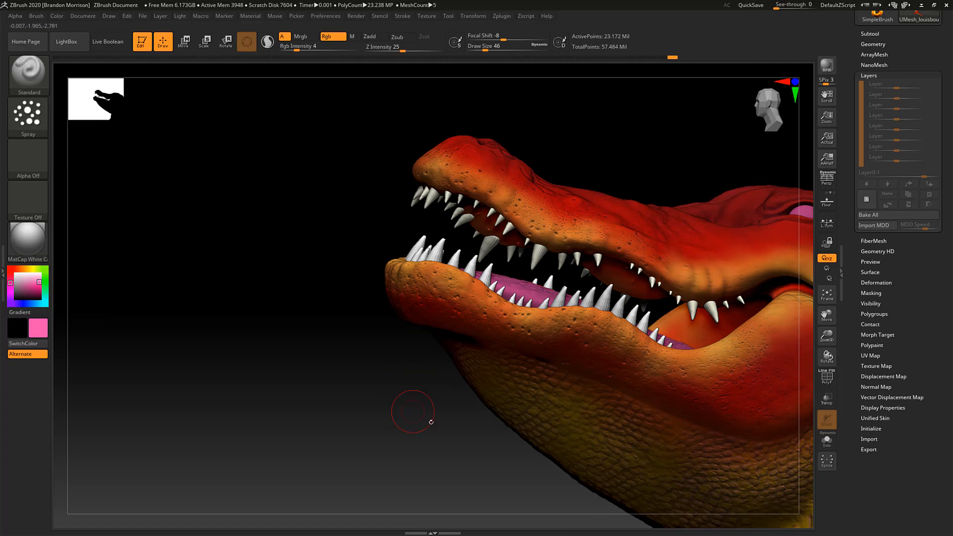
left_click_drag(427, 422, 195, 372)
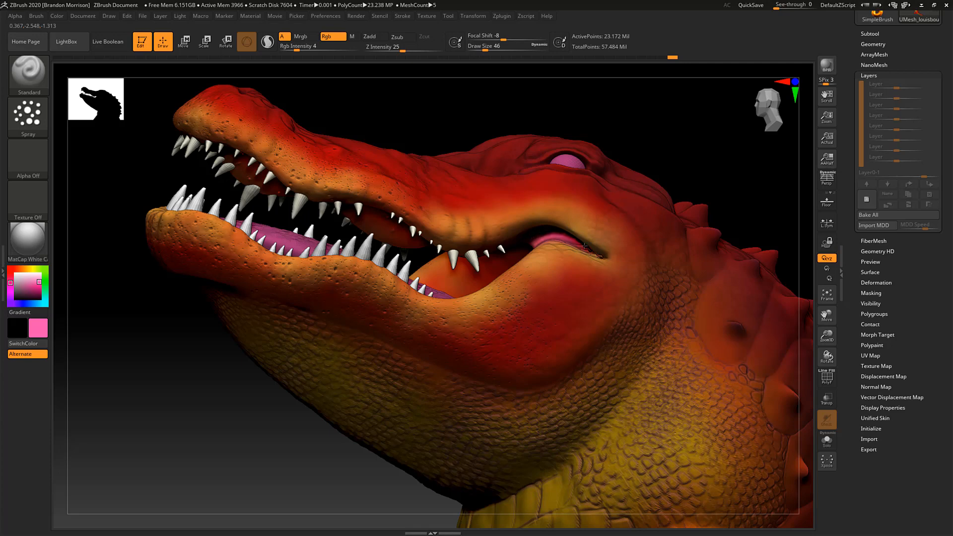
left_click_drag(266, 450, 534, 273)
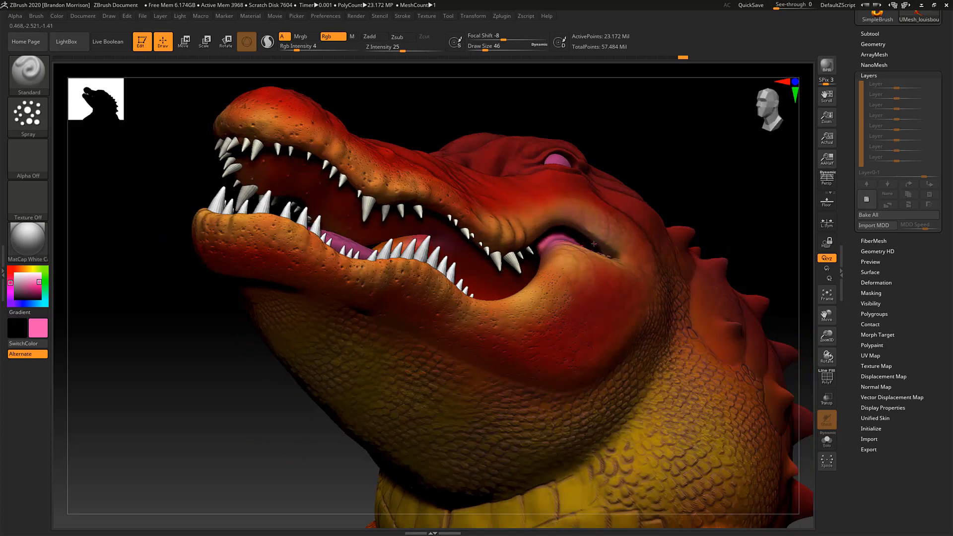
left_click_drag(436, 118, 601, 255)
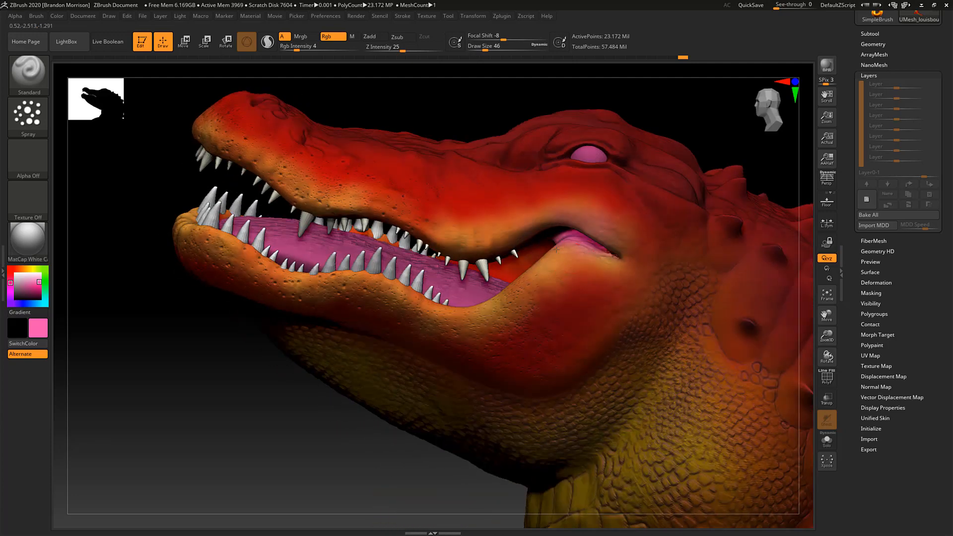
Smooth the sprayed colour along the upper lip, mouth corner and lower lip to blend the transitions.
key("shift")
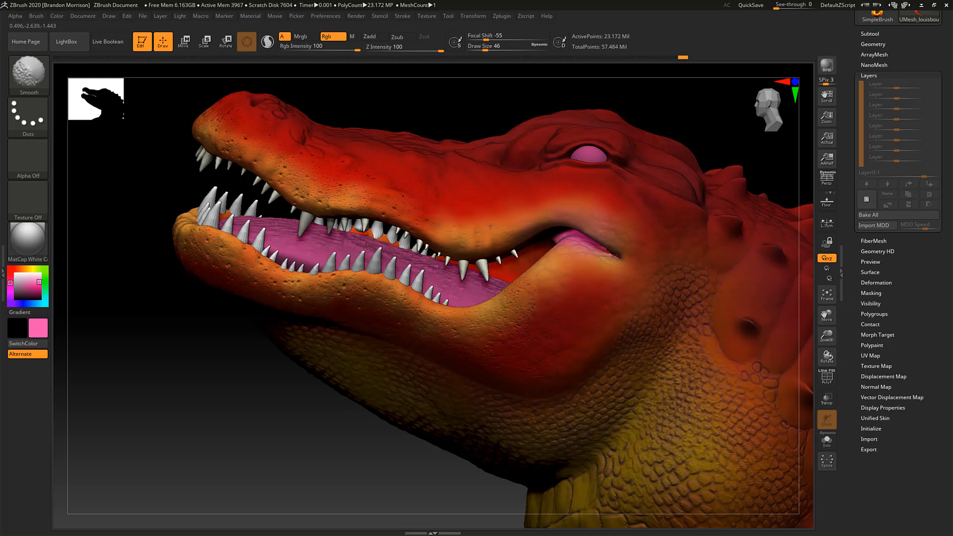
mouse_move(489, 227)
left_mouse_down("shift")
mouse_move(576, 213)
mouse_move(619, 237)
left_mouse_up("shift")
left_click_drag(479, 319, 471, 327, "shift")
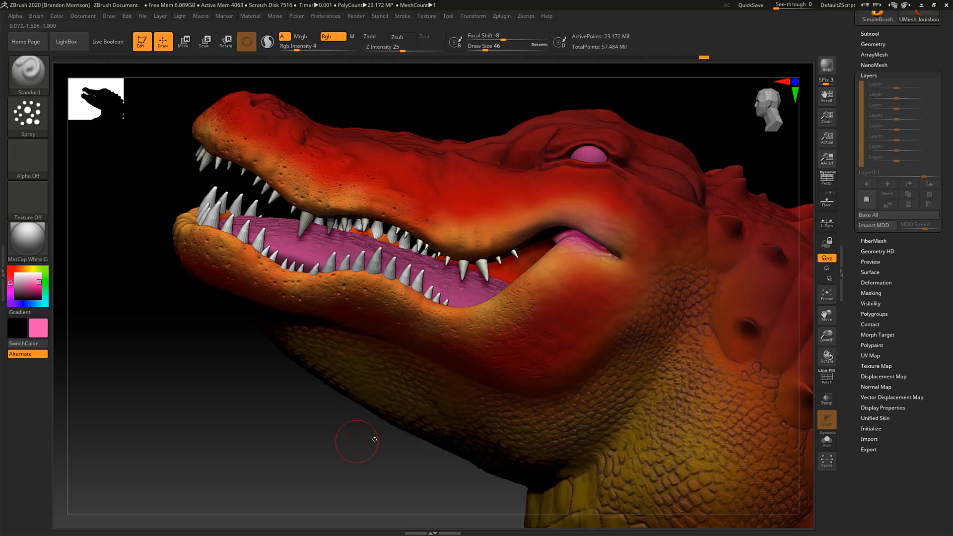
Spray bright red at draw size 16 onto the spikes along the crocodile's neck and back.
left_click_drag(373, 458, 213, 389, "alt")
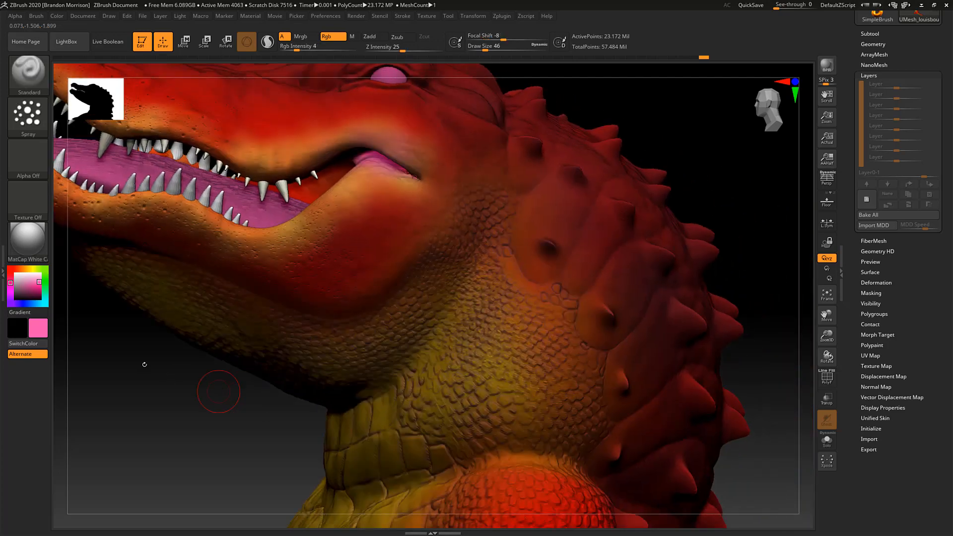
left_click(9, 268)
left_click_drag(10, 268, 46, 285)
left_click_drag(701, 170, 665, 157)
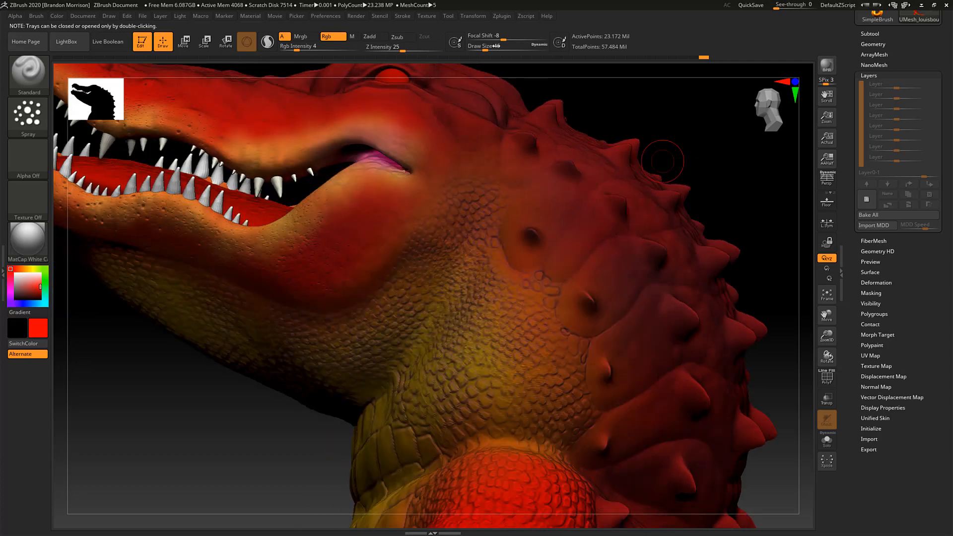
left_click_drag(485, 45, 478, 45)
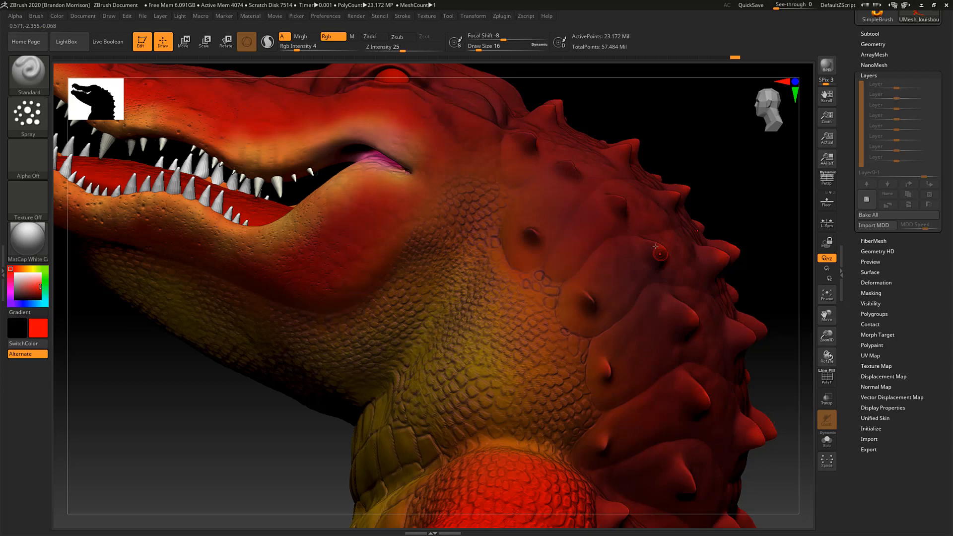
left_click_drag(347, 417, 303, 428)
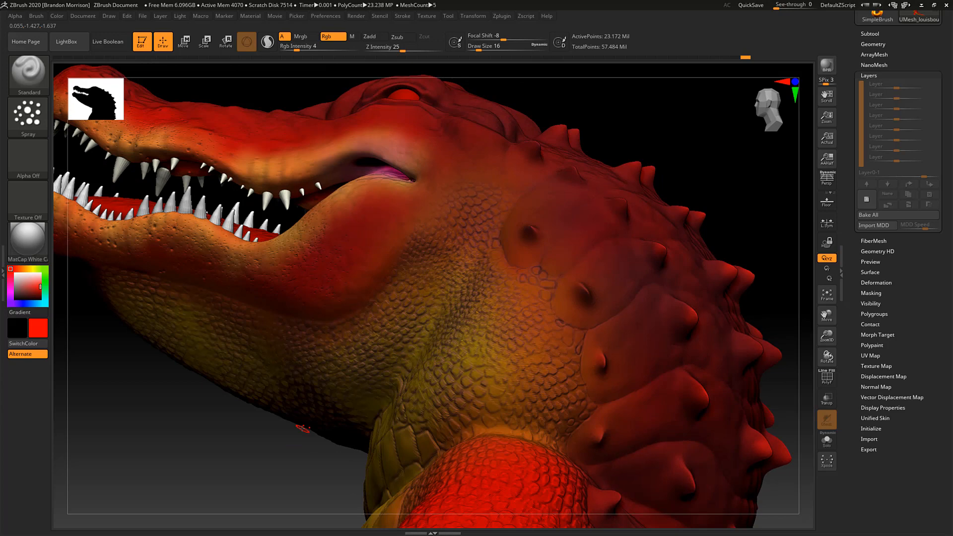
key("shift")
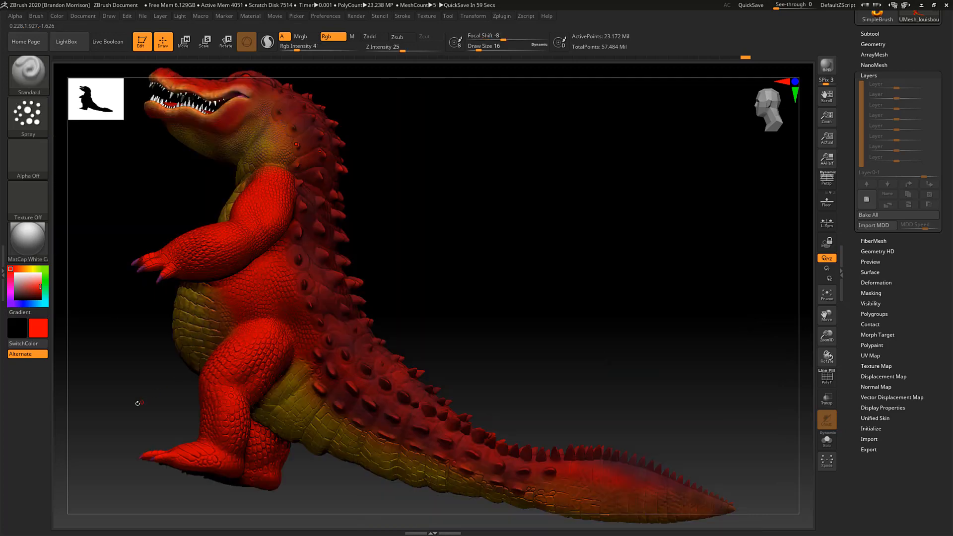
left_click_drag(136, 401, 294, 423)
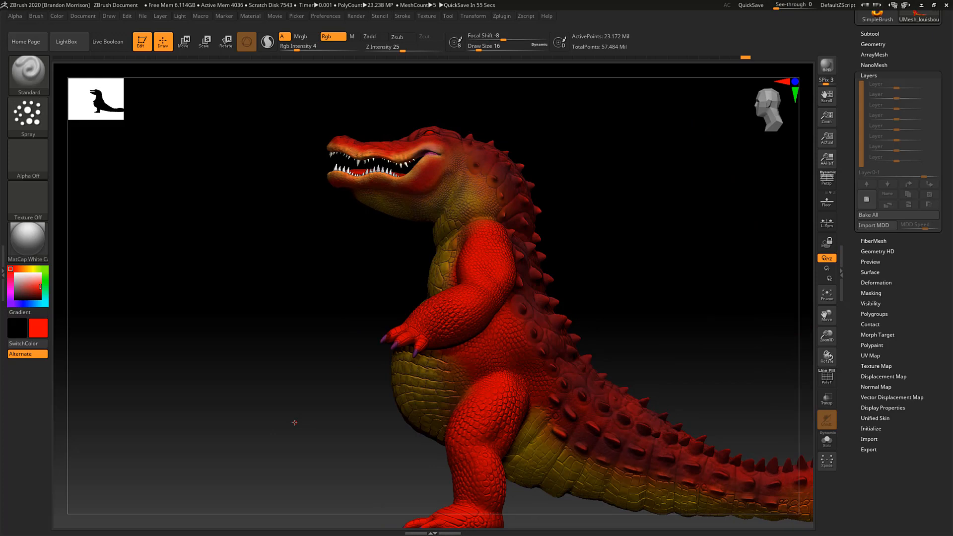
Add a new layer to the body and choose bright green (R 122, G 243, B 0) as the paint colour.
left_click(866, 201)
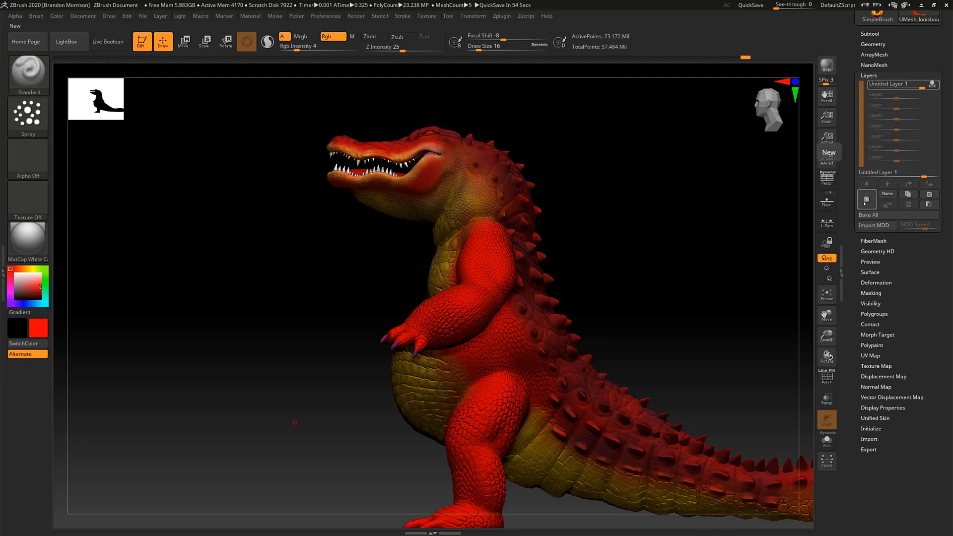
left_click_drag(249, 385, 277, 374)
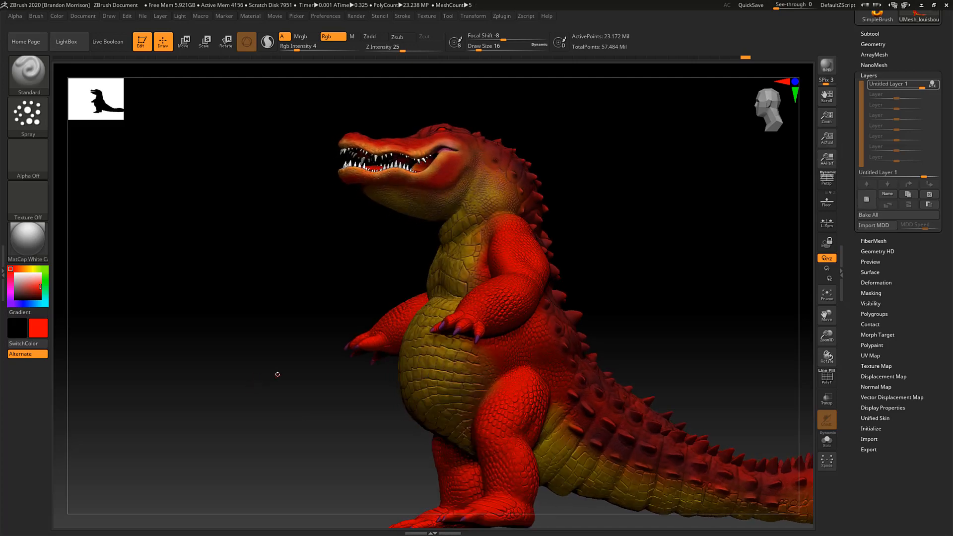
left_click(46, 269)
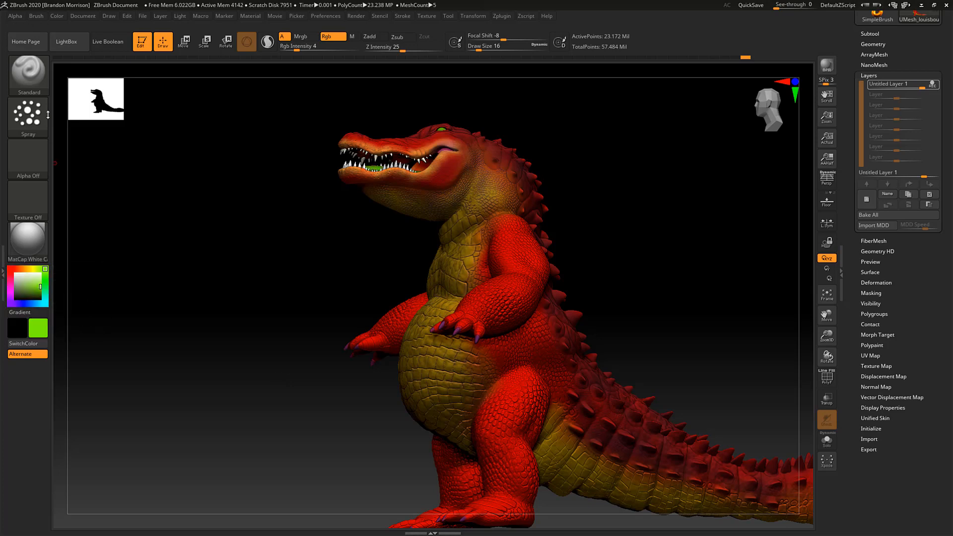
left_click(56, 16)
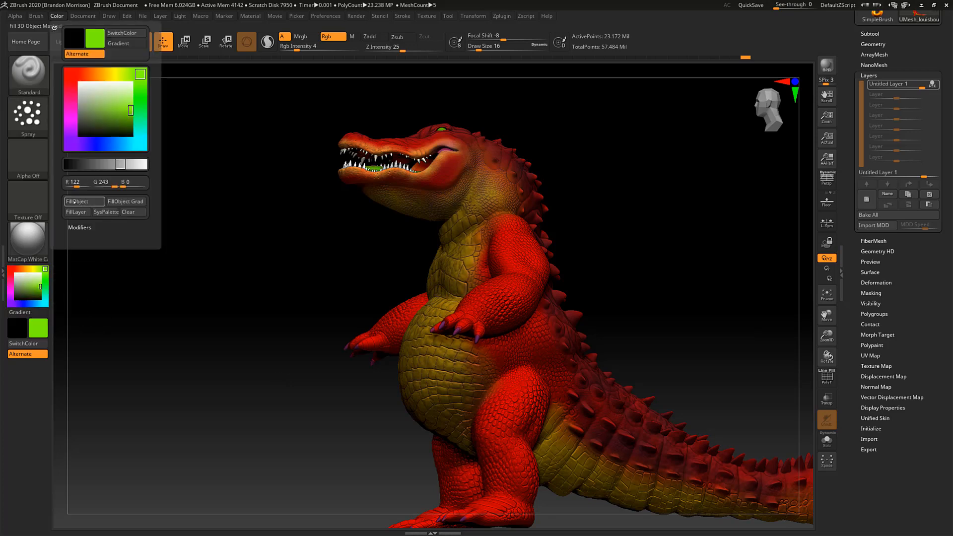
left_click_drag(419, 90, 449, 86)
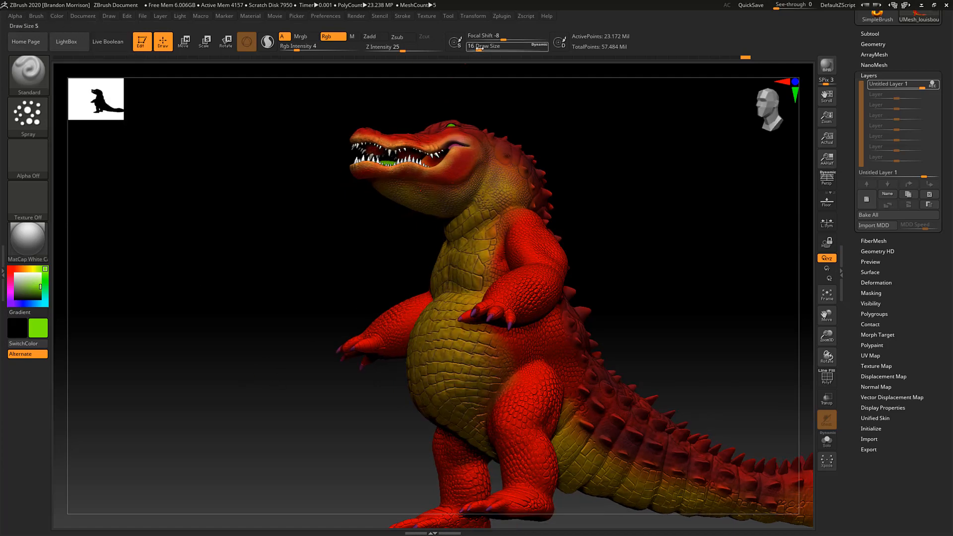
Spray the green over the head, neck and upper chest at draw size 620, raising the RGB intensity to 100.
left_click_drag(480, 48, 527, 55)
mouse_move(392, 153)
left_mouse_down()
mouse_move(382, 162)
mouse_move(402, 144)
mouse_move(442, 139)
mouse_move(454, 149)
left_mouse_up()
left_click_drag(296, 49, 358, 50)
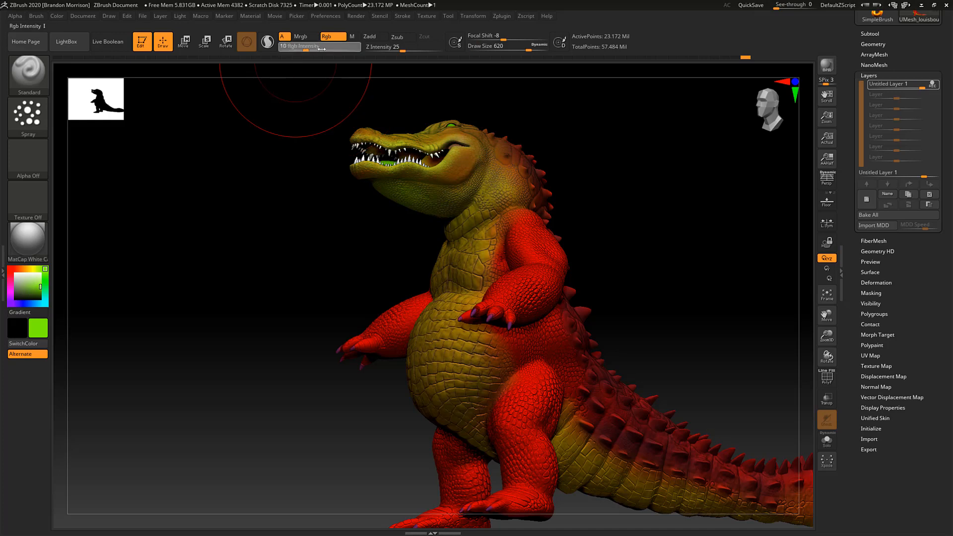
mouse_move(425, 159)
left_mouse_down()
mouse_move(476, 188)
mouse_move(514, 331)
left_mouse_up()
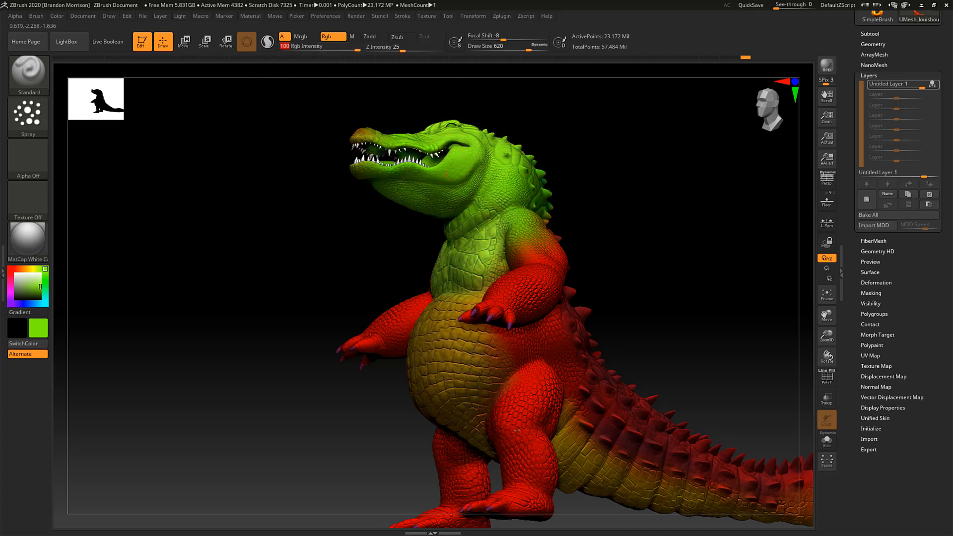
Spray the green over the belly, arms, legs, tail and back, closing the gap between the back spikes.
mouse_move(517, 430)
left_mouse_down()
mouse_move(462, 159)
mouse_move(471, 387)
mouse_move(430, 478)
mouse_move(497, 397)
mouse_move(546, 496)
mouse_move(556, 471)
mouse_move(713, 491)
mouse_move(596, 384)
mouse_move(668, 437)
left_mouse_up()
mouse_move(306, 420)
left_mouse_down()
mouse_move(290, 400)
mouse_move(299, 411)
mouse_move(278, 251)
left_mouse_up()
left_click_drag(646, 314, 592, 318)
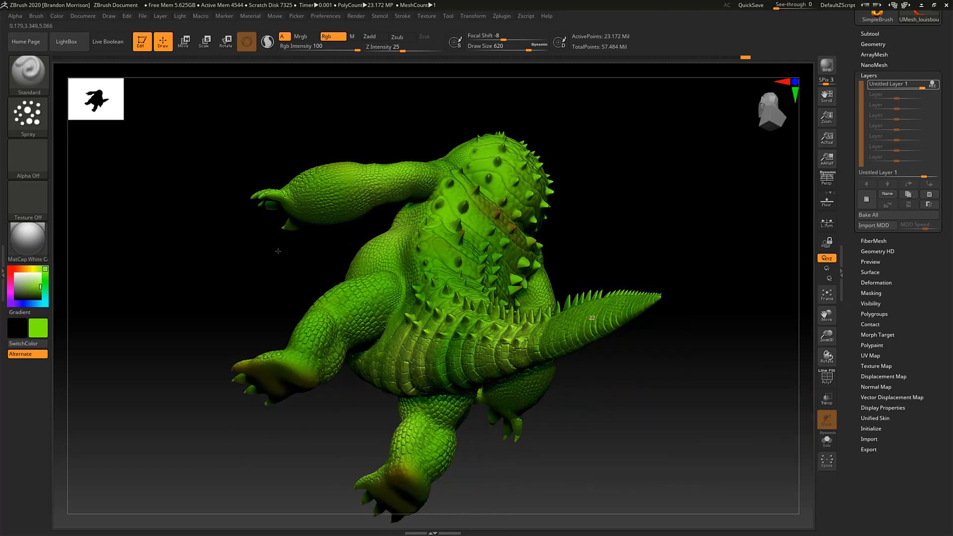
left_click_drag(407, 148, 381, 259)
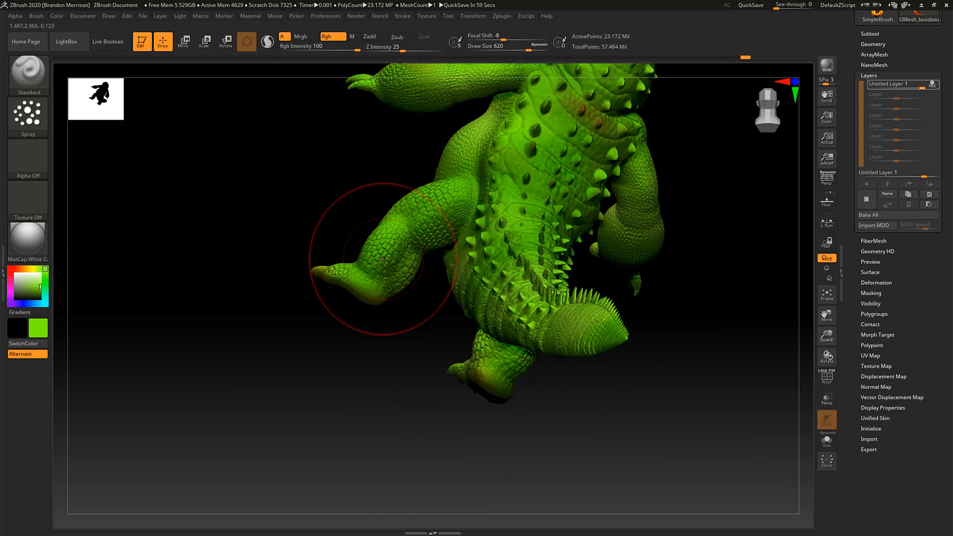
mouse_move(489, 149)
left_mouse_down()
mouse_move(516, 154)
mouse_move(561, 95)
mouse_move(392, 274)
left_mouse_up()
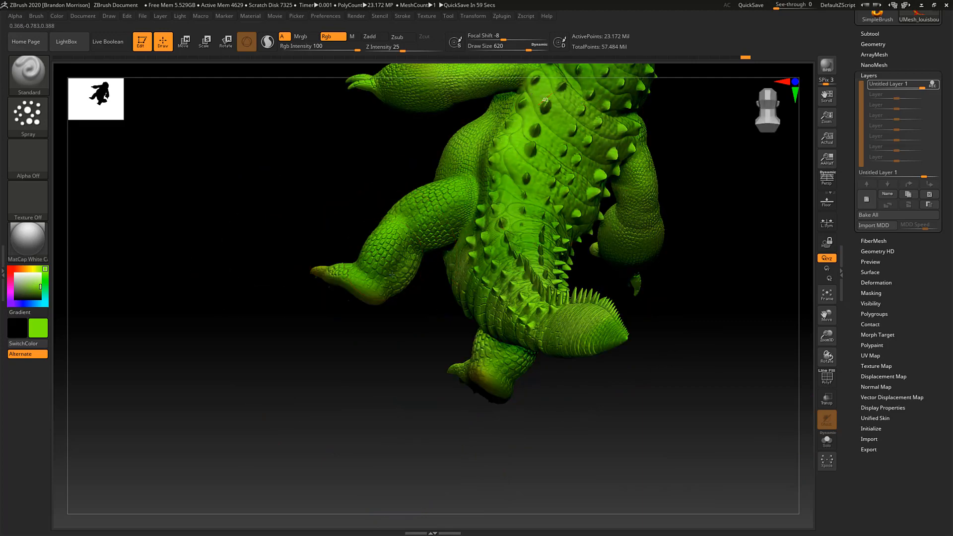
Cover the tail's underside, the soles of the feet and the remaining patches on the limbs and claws with green.
mouse_move(251, 372)
left_mouse_down()
mouse_move(260, 393)
mouse_move(285, 387)
mouse_move(409, 309)
left_mouse_up()
mouse_move(511, 130)
left_mouse_down()
mouse_move(500, 135)
mouse_move(485, 235)
left_mouse_up()
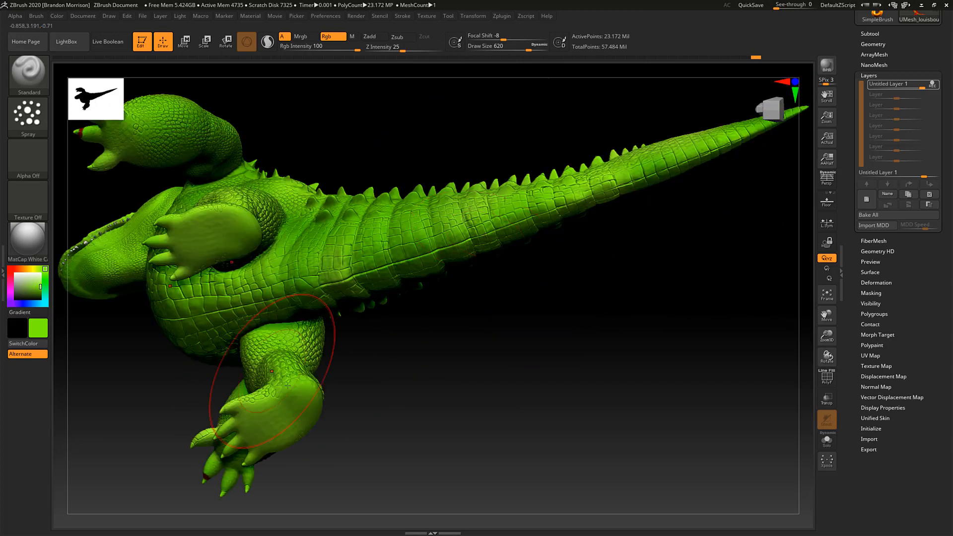
left_click_drag(418, 389, 248, 354, "alt")
left_click_drag(252, 418, 301, 457, "alt")
left_click_drag(166, 306, 181, 392, "alt")
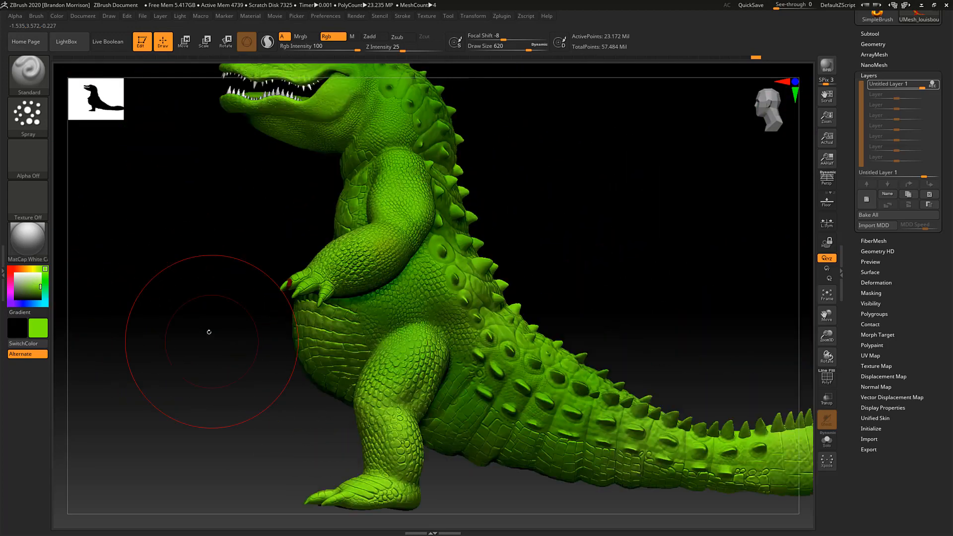
left_click_drag(207, 331, 278, 311)
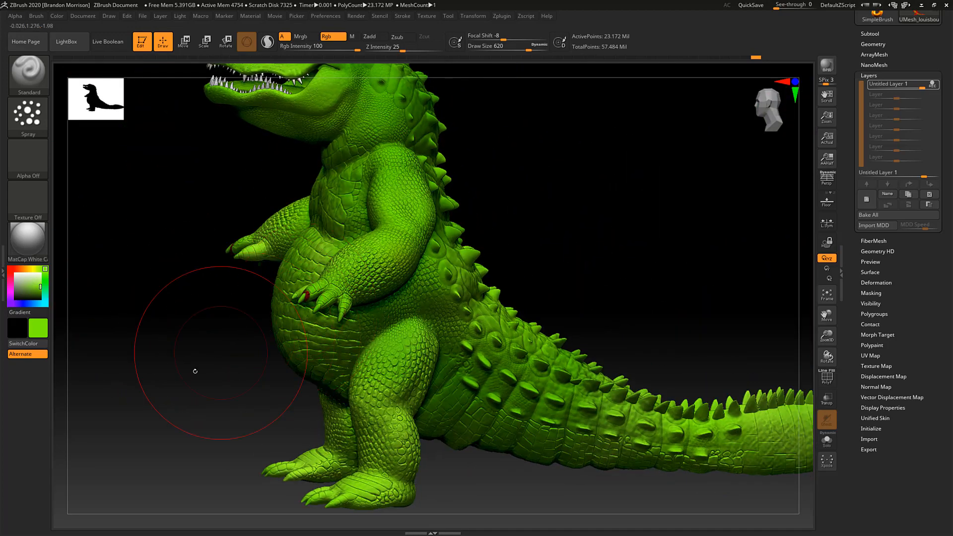
left_click_drag(158, 323, 173, 365, "ctrl")
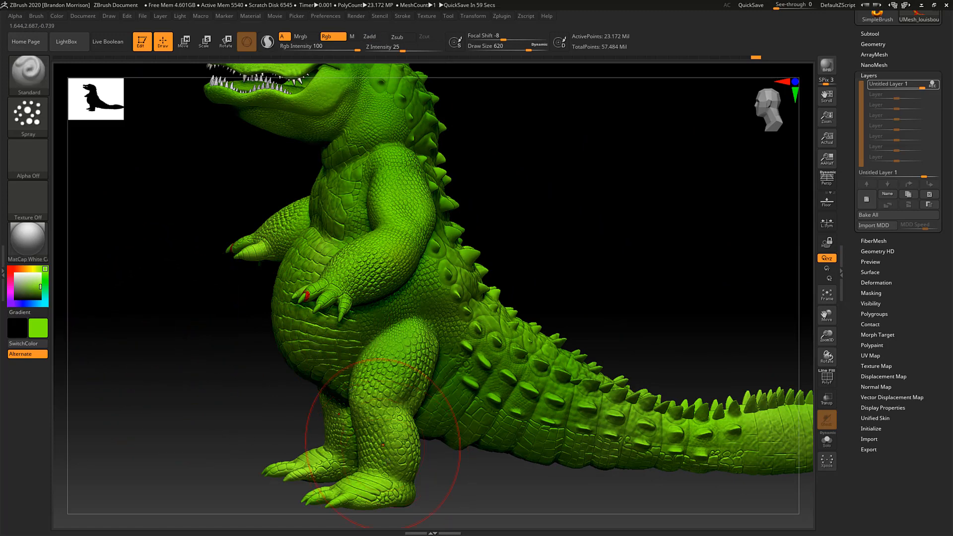
mouse_move(191, 354)
left_mouse_down()
mouse_move(283, 377)
mouse_move(167, 402)
mouse_move(213, 400)
left_mouse_up()
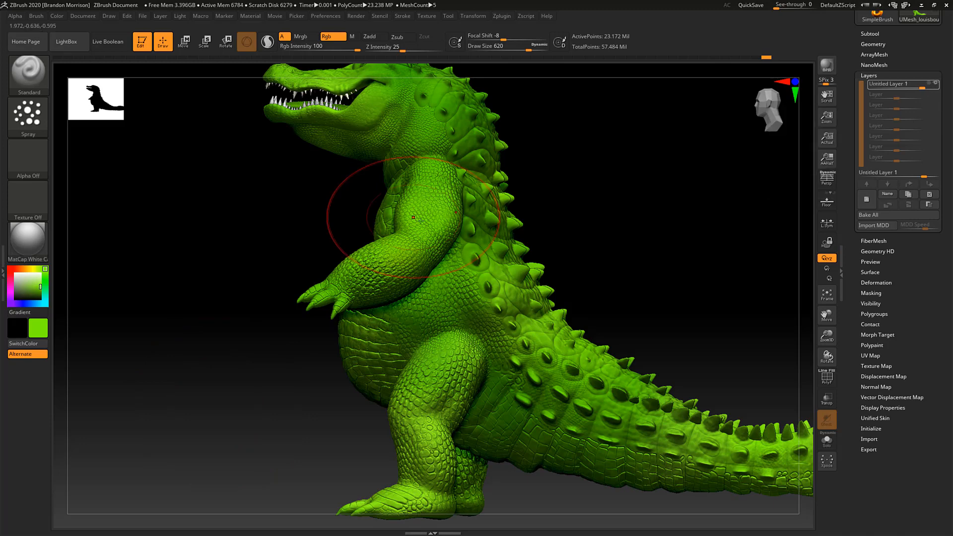
Try the green layer over the original colours at intensities of 0.5 and 0.1.
left_click(427, 251)
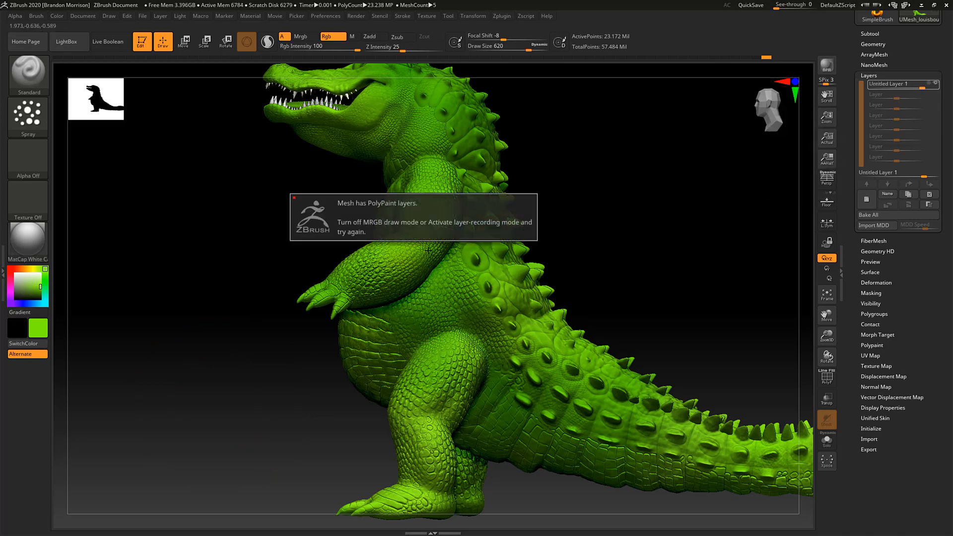
left_click(357, 223)
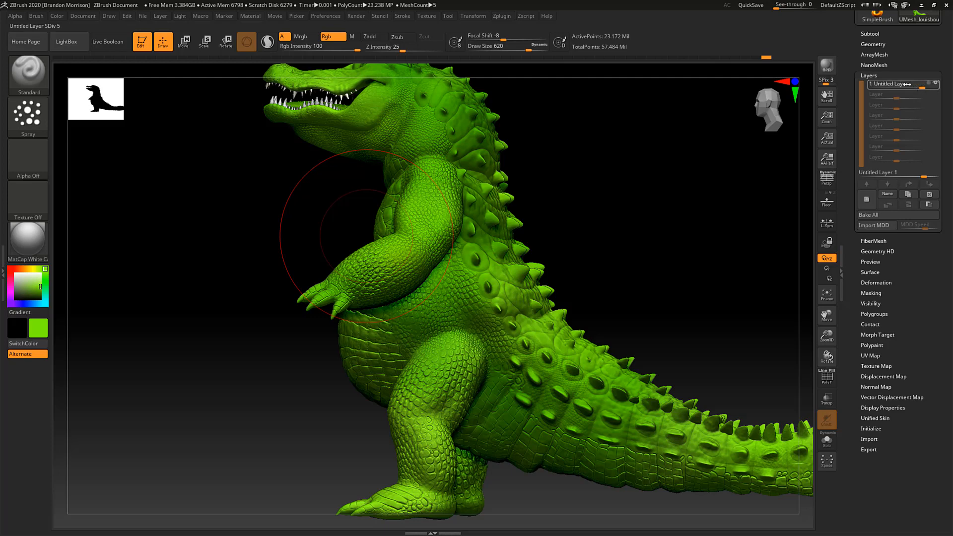
left_click_drag(901, 84, 903, 110)
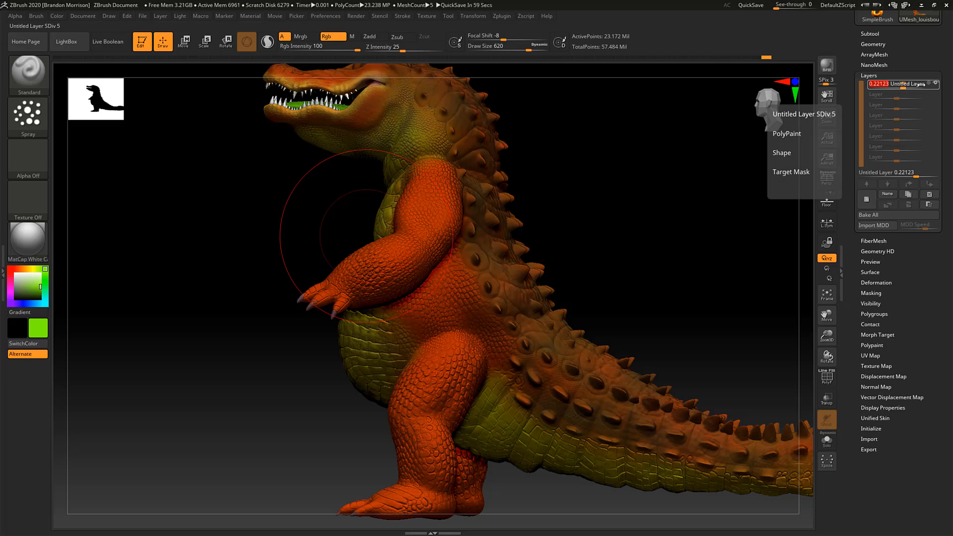
type("5")
key("Return")
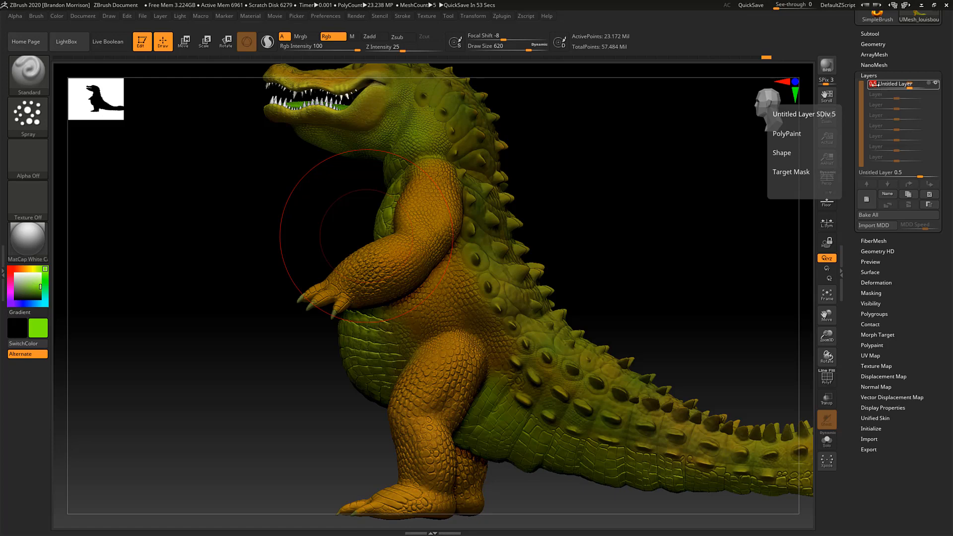
mouse_move(872, 84)
left_click(873, 84)
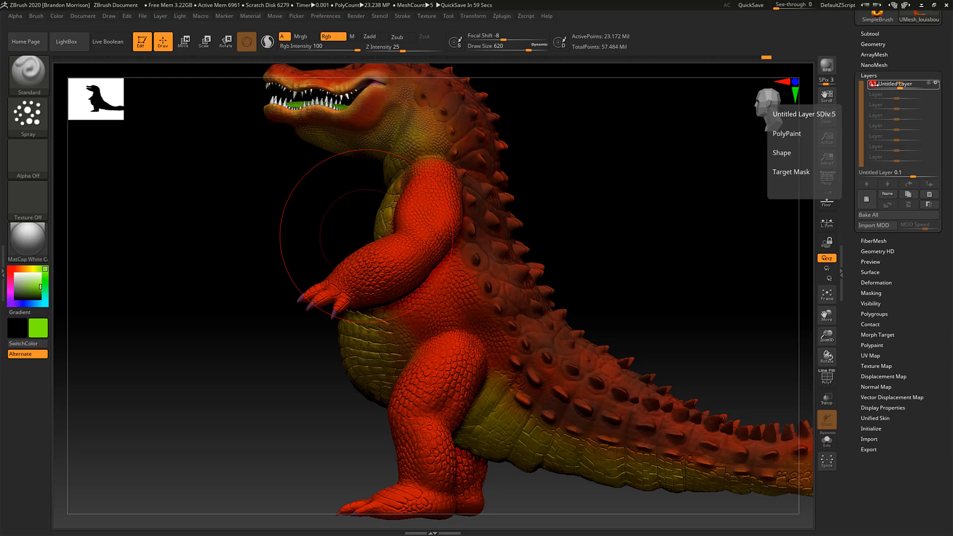
Set the green layer's intensity to 0.25 and switch the layer off and on to compare it with the original colours.
left_click_drag(218, 185, 376, 221)
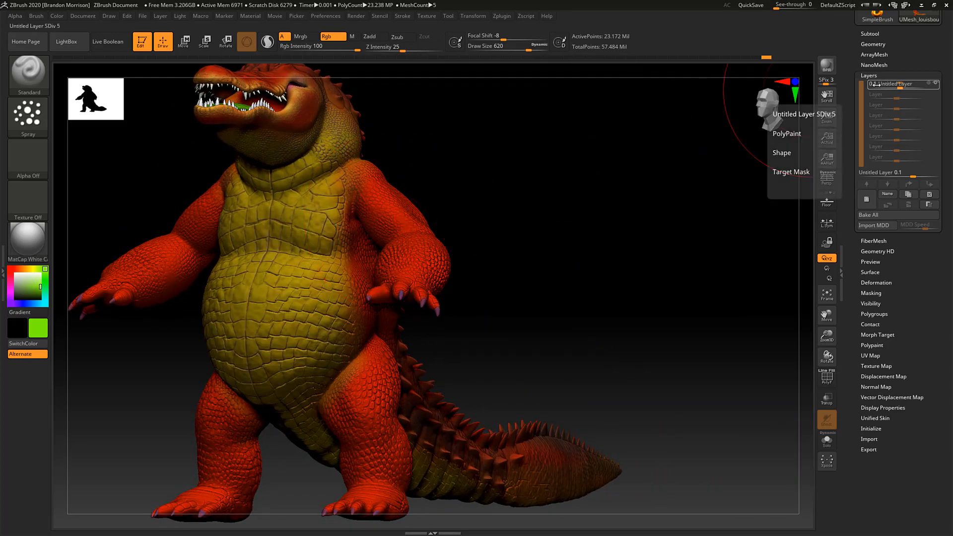
type(".25")
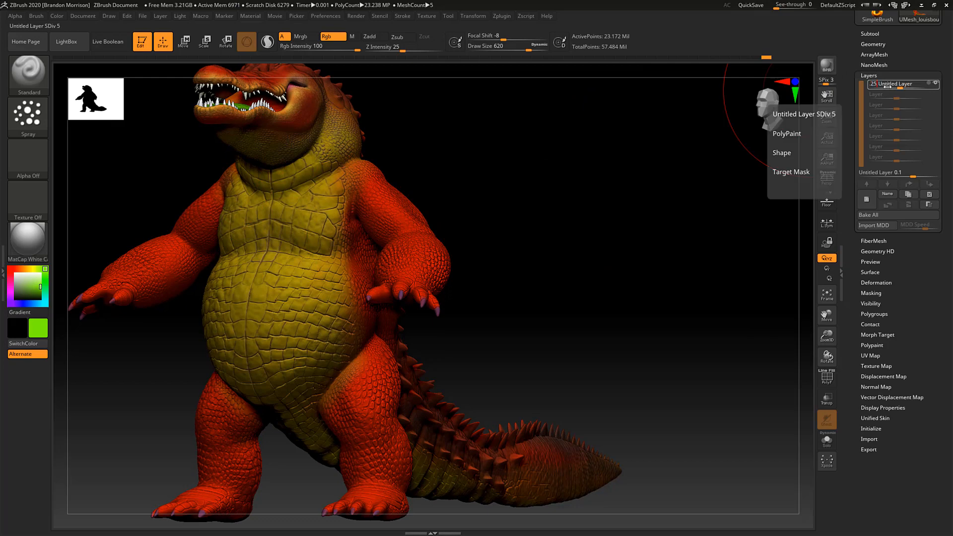
key("Return")
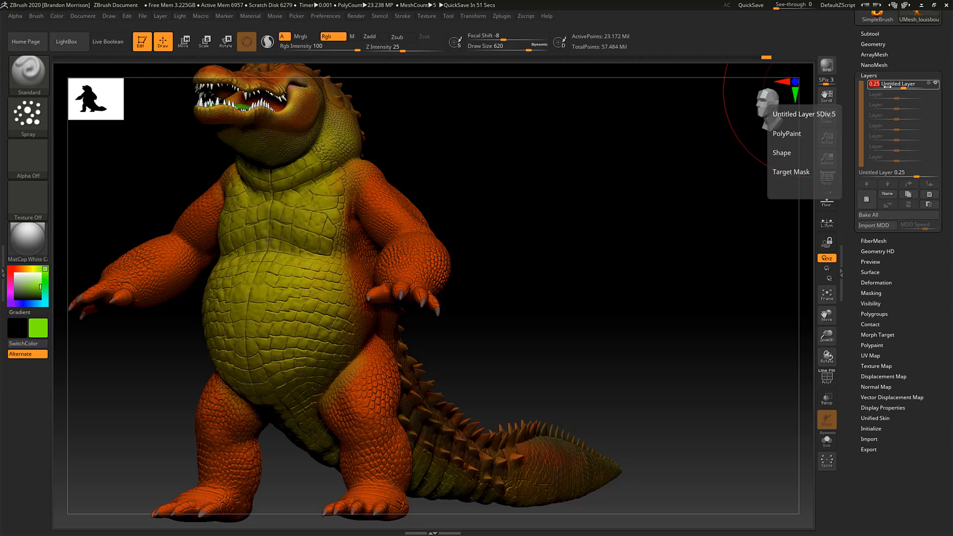
left_click(935, 84)
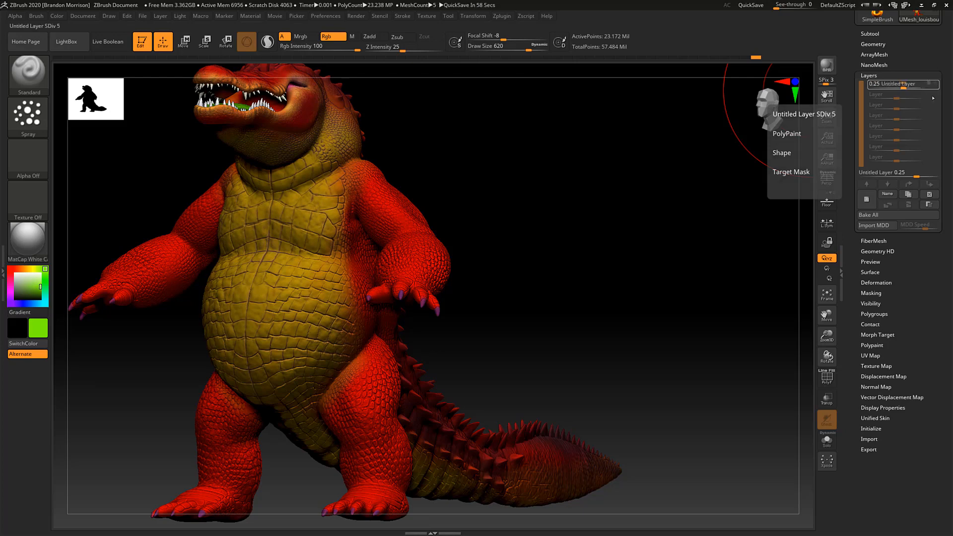
left_click(935, 84)
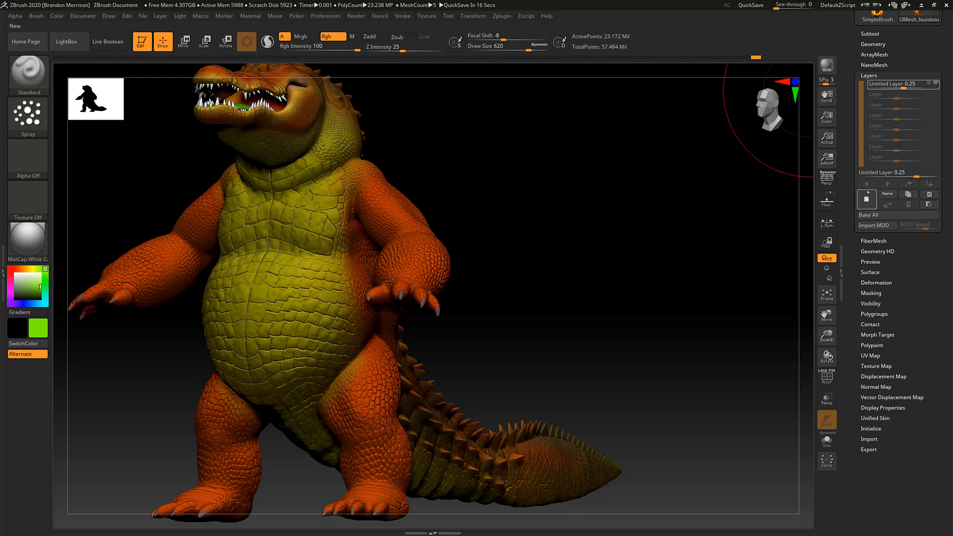
Add a second layer to the body and mask the surface by peaks and valleys with range 4 and coverage 25.
left_click(866, 198)
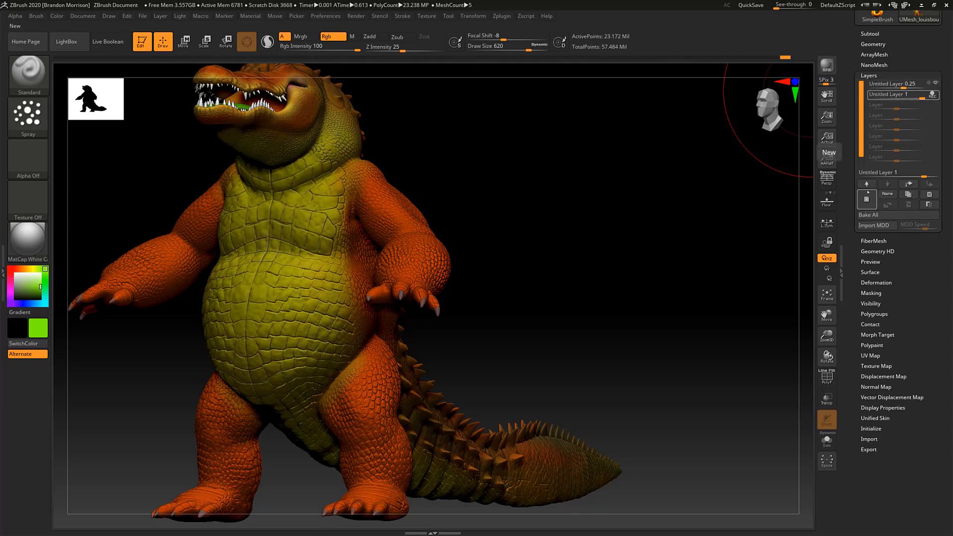
left_click(870, 293)
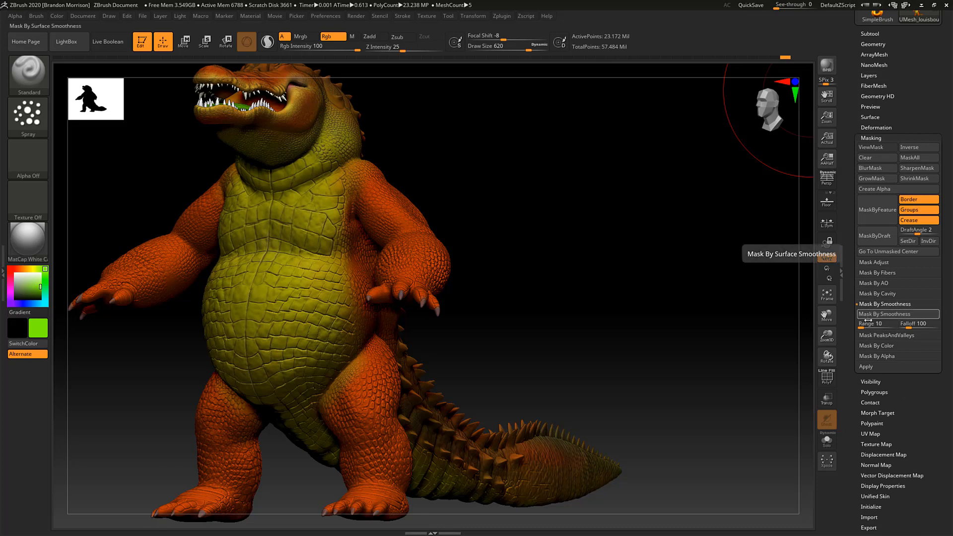
left_click(869, 336)
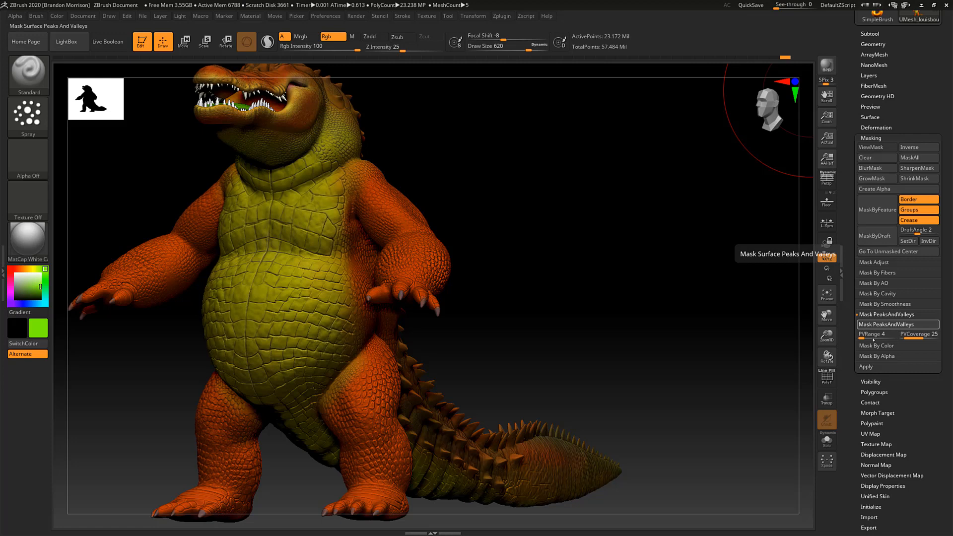
left_click(886, 324)
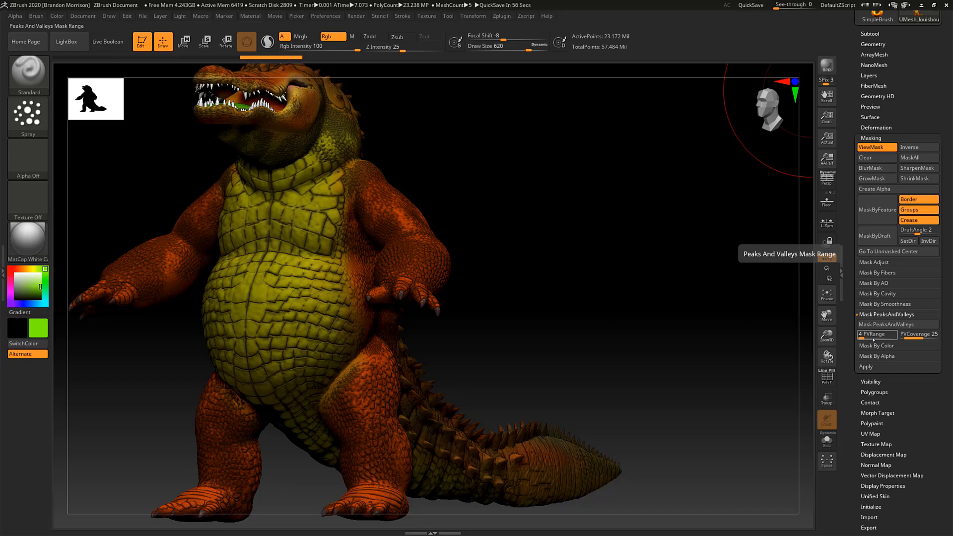
Examine the peaks-and-valleys mask around the body, toggling its display and comparing it with its inverse.
left_click_drag(156, 393, 266, 378)
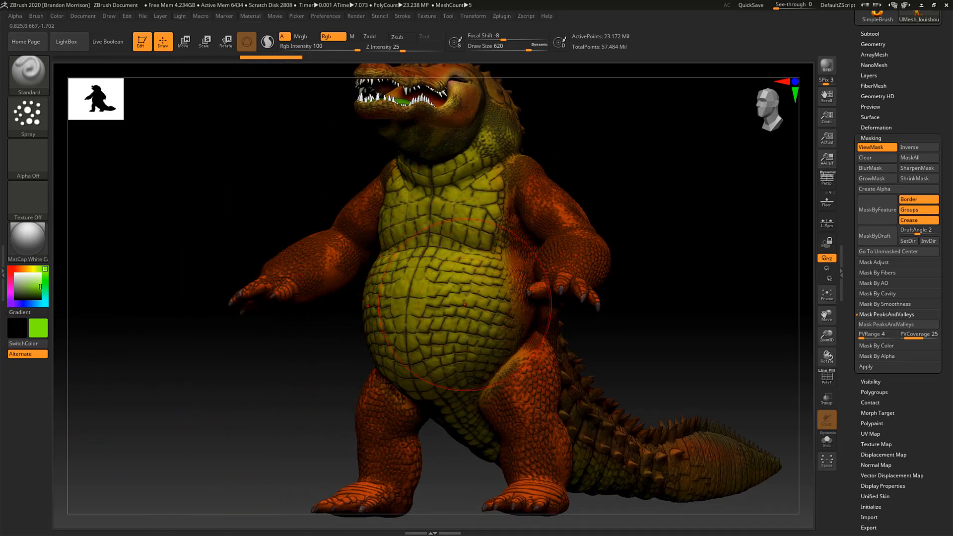
left_click_drag(266, 442, 238, 464, "shift")
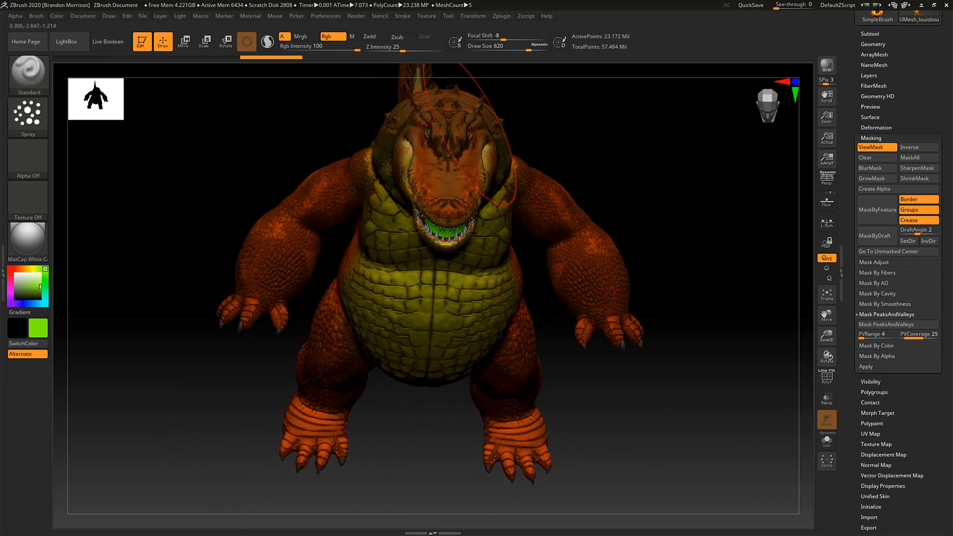
left_click_drag(191, 394, 197, 379)
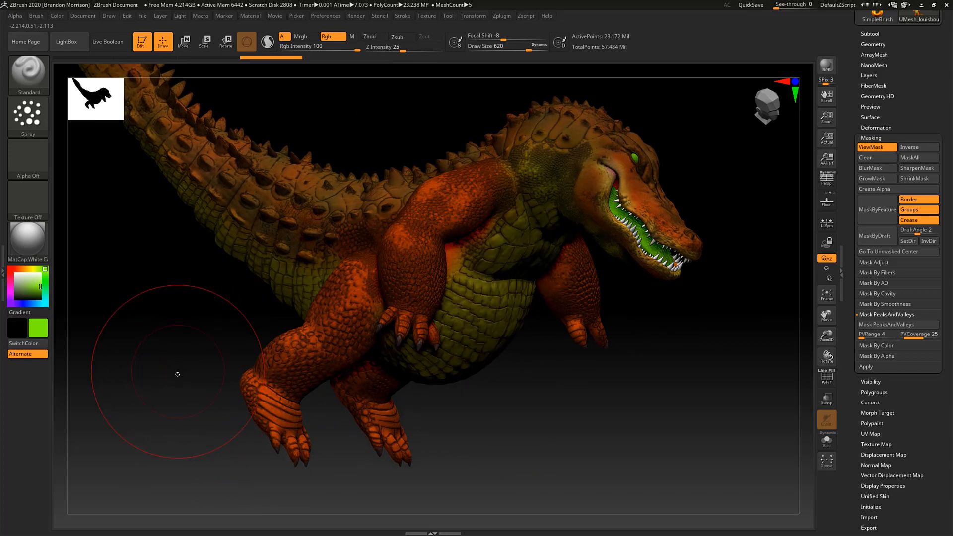
key("ctrl+h")
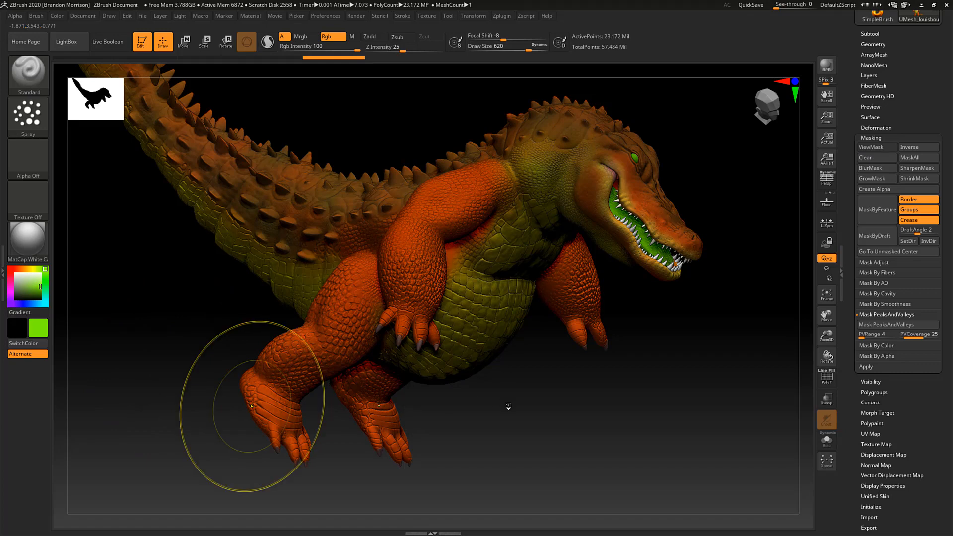
key("ctrl+h")
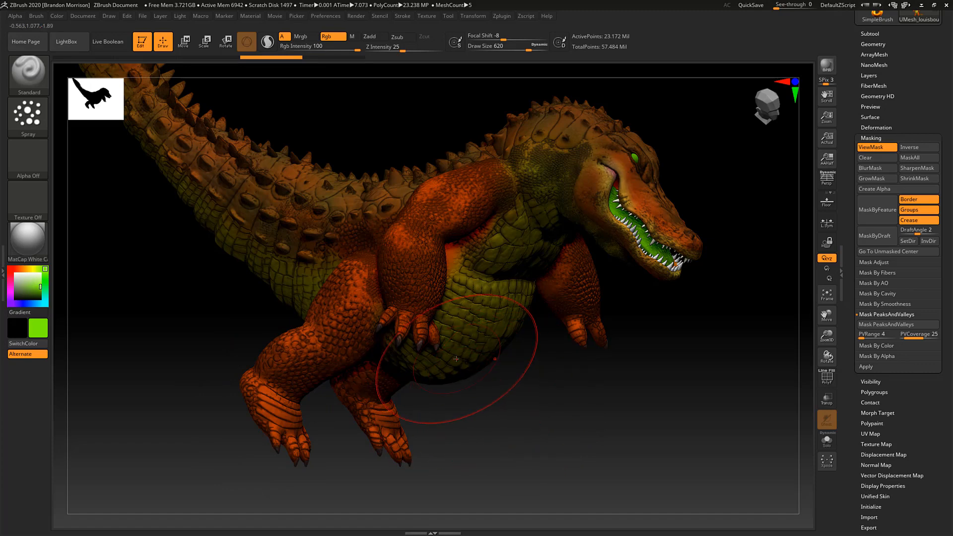
left_click(522, 441, "ctrl")
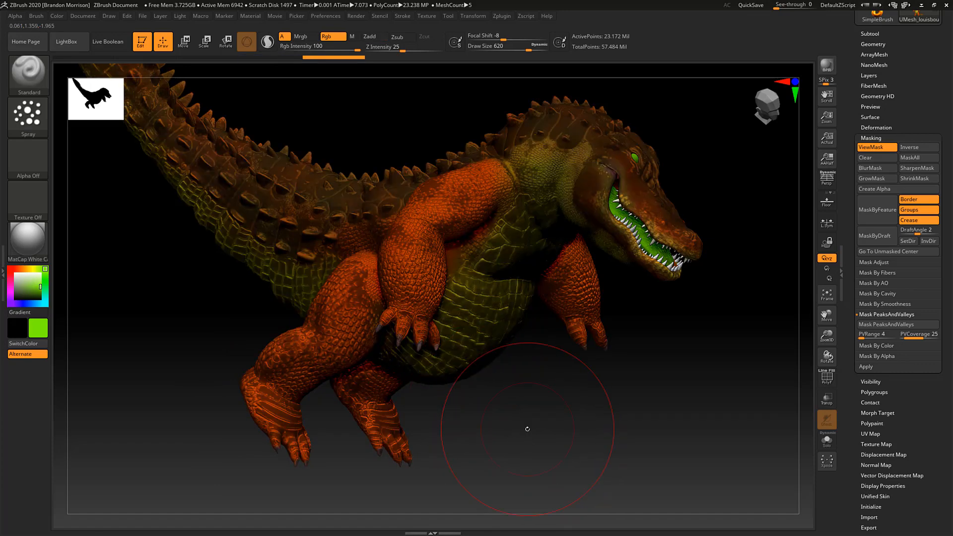
left_click_drag(538, 459, 539, 461, "ctrl")
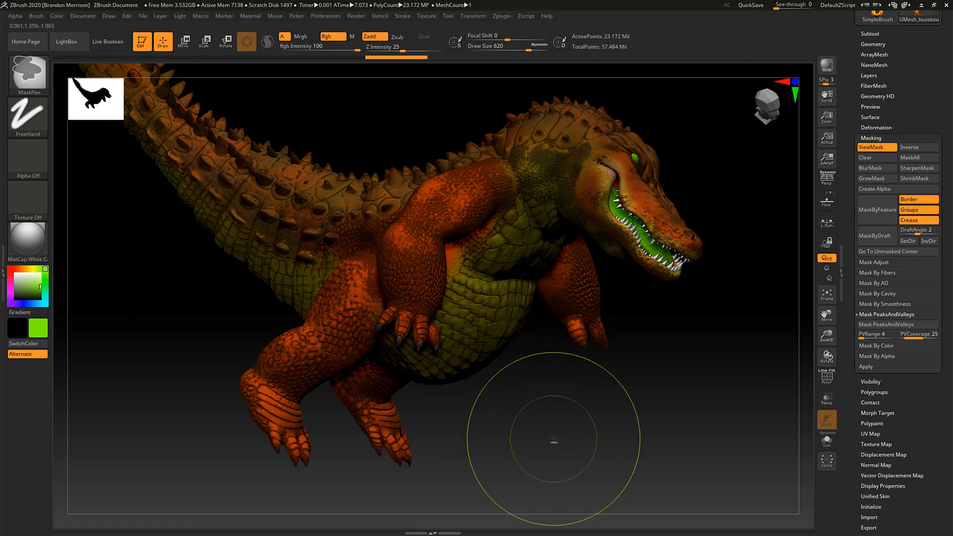
left_click(553, 442, "ctrl")
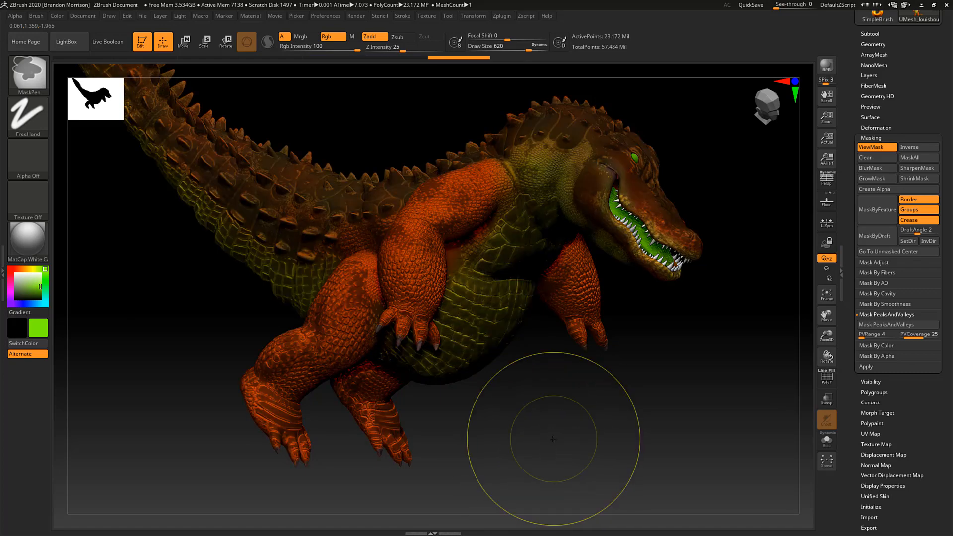
left_click(553, 439, "ctrl")
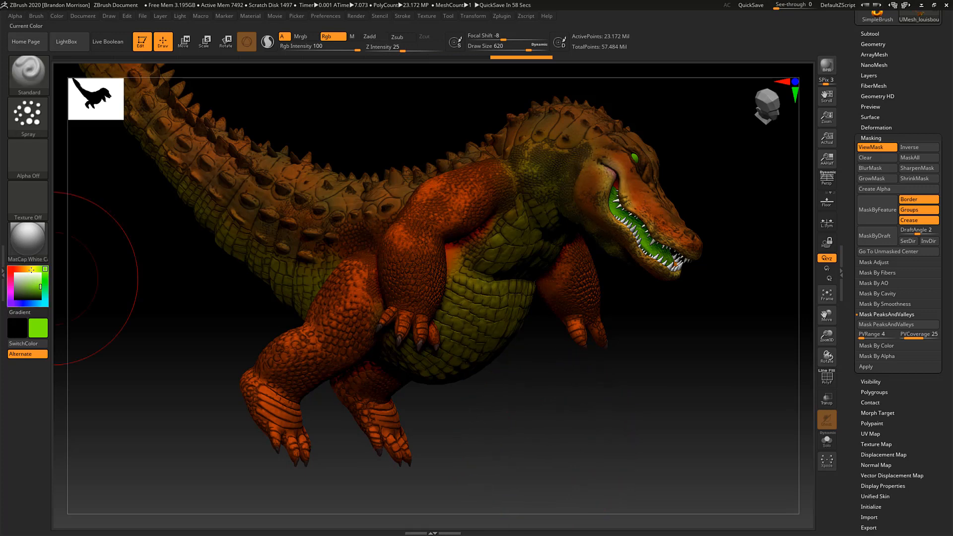
Choose bright yellow, raise the draw size to 856 and spray it through the mask over the head, body and tail.
left_click(31, 270)
left_click(36, 287)
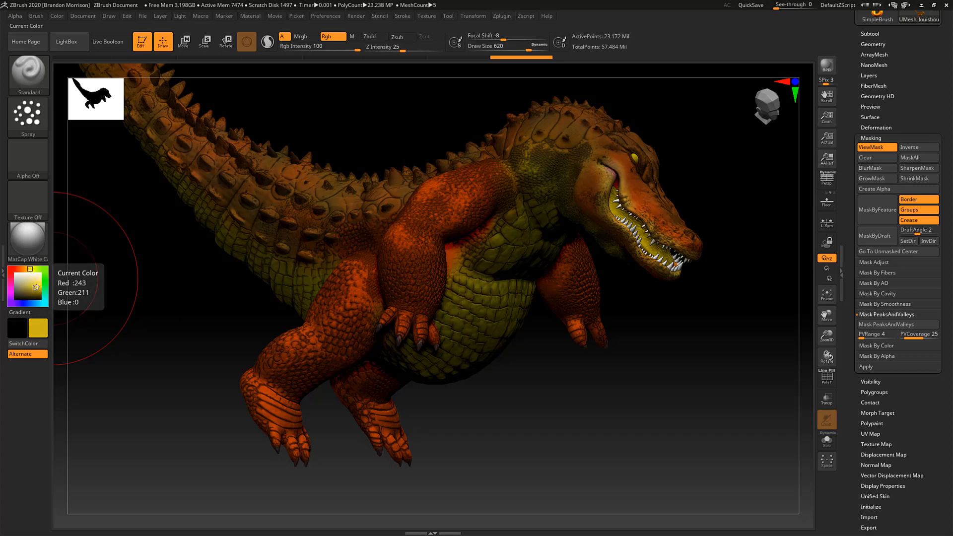
left_click(40, 286)
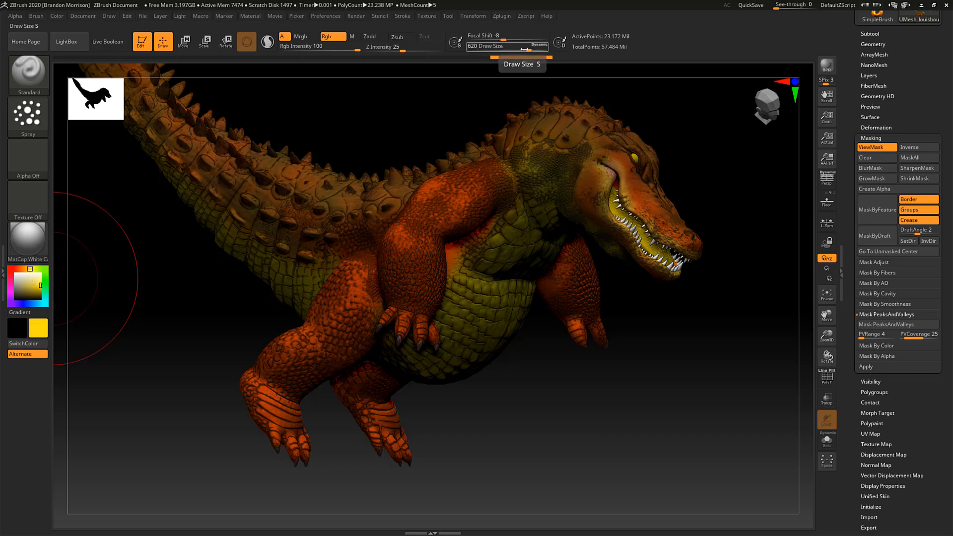
left_click_drag(531, 49, 539, 48)
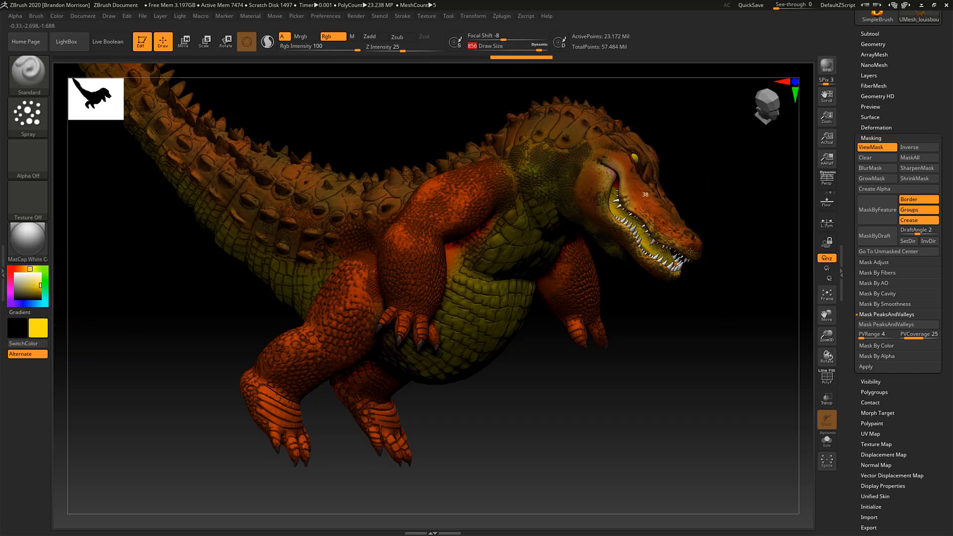
mouse_move(642, 186)
left_mouse_down()
mouse_move(576, 154)
mouse_move(516, 307)
mouse_move(489, 248)
mouse_move(465, 274)
mouse_move(397, 278)
mouse_move(246, 496)
left_mouse_up()
left_click_drag(177, 311, 347, 465, "alt")
left_click_drag(302, 235, 233, 146)
key("ctrl+z")
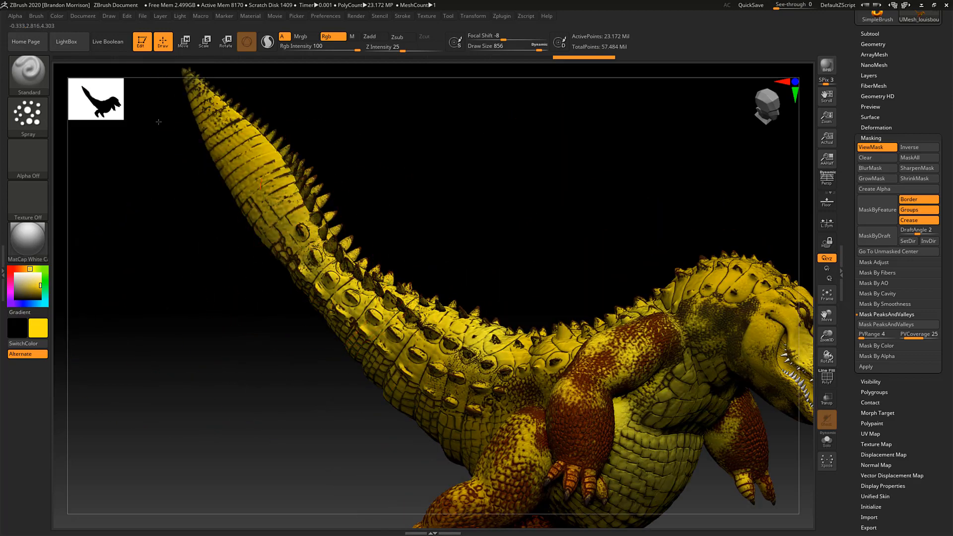
Spray yellow over the tail's underside, the feet, belly and arms, and turn off the mask.
left_click_drag(259, 425, 366, 359)
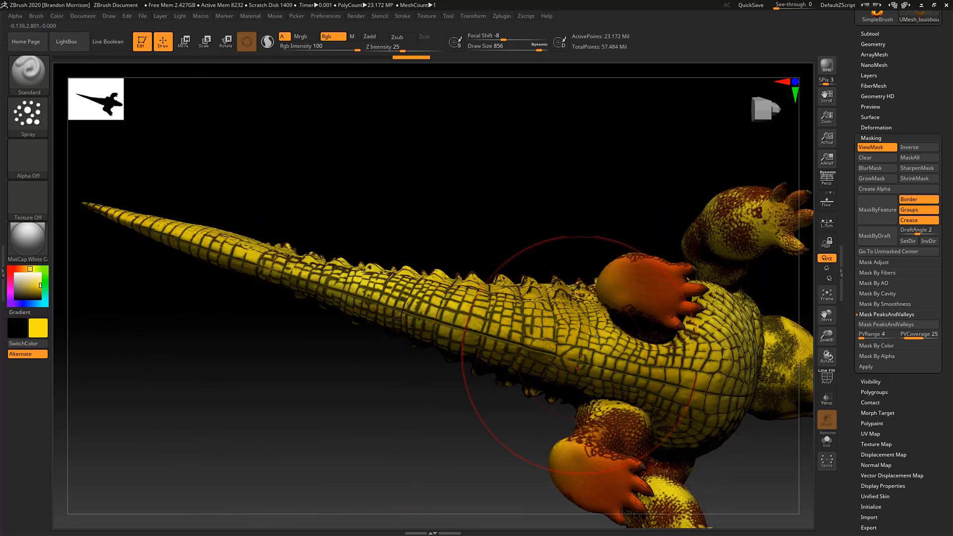
mouse_move(638, 285)
left_mouse_down()
mouse_move(654, 297)
mouse_move(643, 287)
left_mouse_up()
left_click_drag(478, 171, 536, 240)
left_click_drag(472, 258, 245, 358, "alt")
left_click_drag(248, 355, 366, 302)
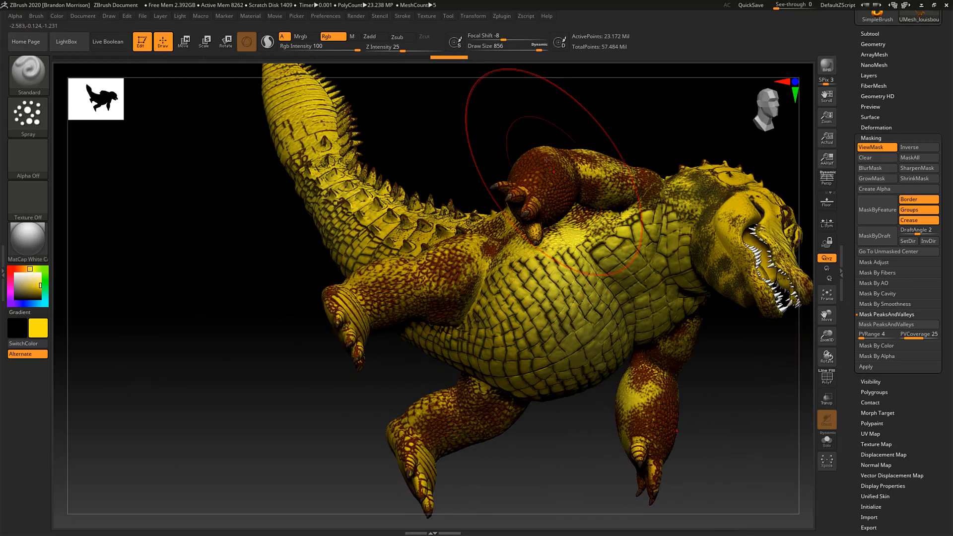
mouse_move(566, 182)
left_mouse_down()
mouse_move(608, 291)
mouse_move(598, 271)
mouse_move(561, 258)
left_mouse_up()
mouse_move(251, 282)
left_mouse_down()
mouse_move(202, 308)
mouse_move(366, 330)
left_mouse_up()
key("ctrl")
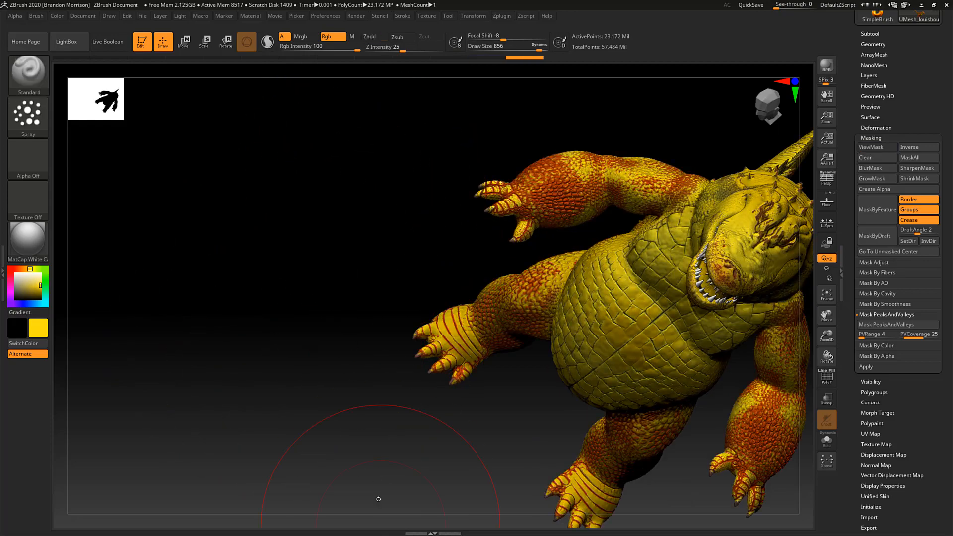
left_click_drag(366, 434, 395, 350)
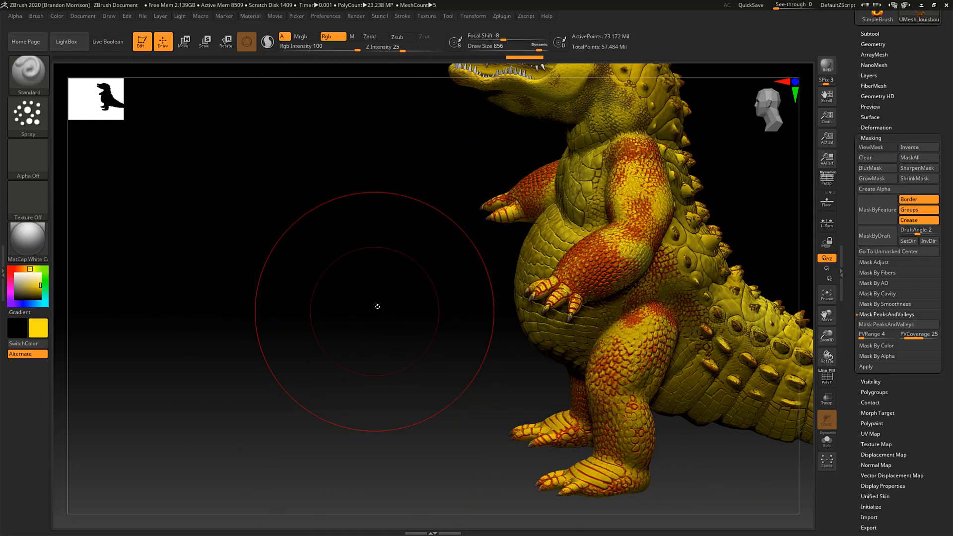
left_click_drag(389, 296, 318, 429)
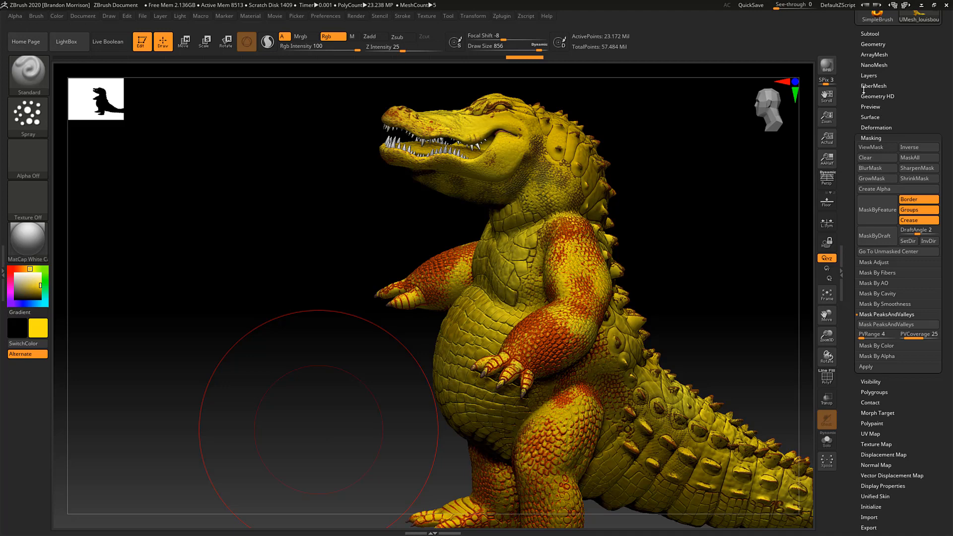
Stop recording on the yellow layer and lower its intensity to about 0.009.
left_click(869, 75)
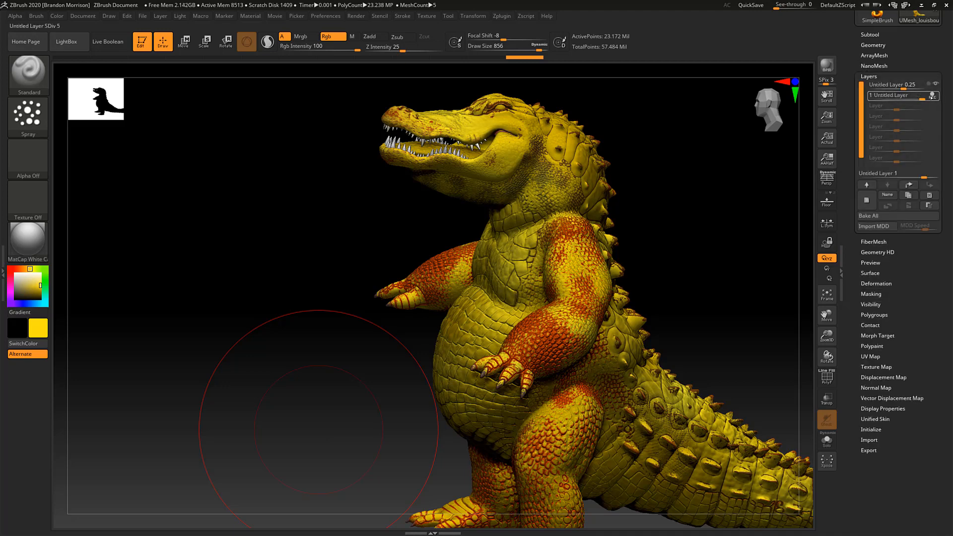
left_click(916, 95)
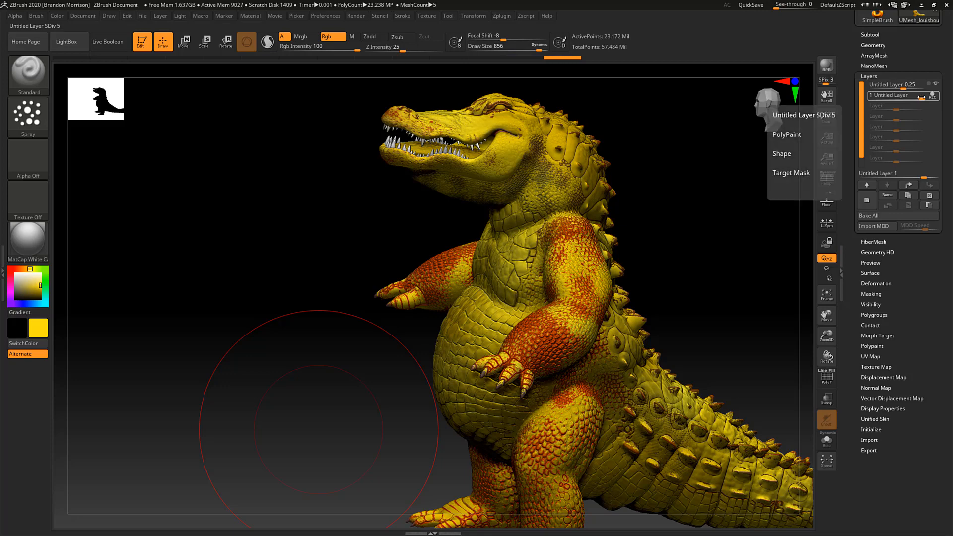
left_click_drag(920, 97, 897, 97)
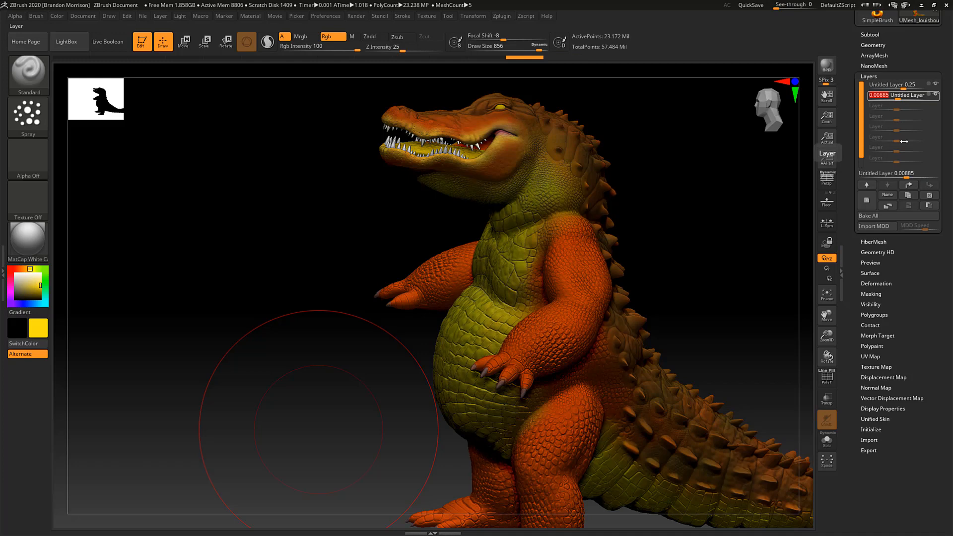
Set the yellow layer's intensity to 0.1 and inspect the blended colours on the body and tail from several angles.
mouse_move(875, 93)
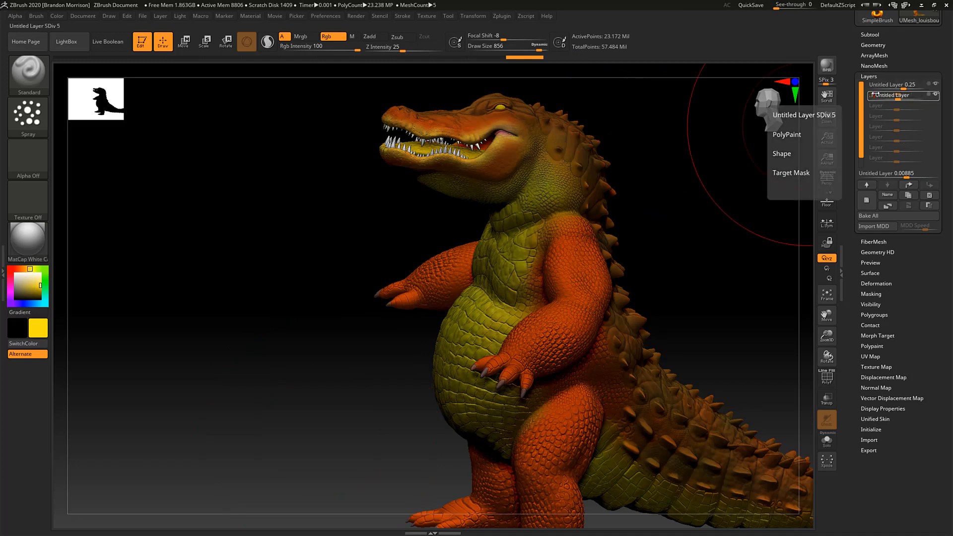
left_click_drag(874, 93, 879, 93)
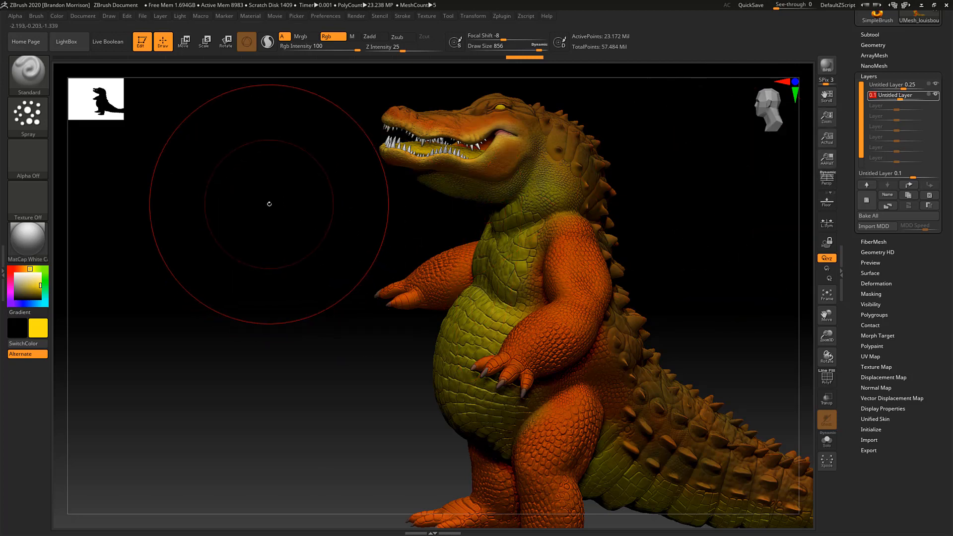
mouse_move(268, 204)
left_mouse_down()
mouse_move(300, 231)
mouse_move(304, 223)
mouse_move(238, 209)
left_mouse_up()
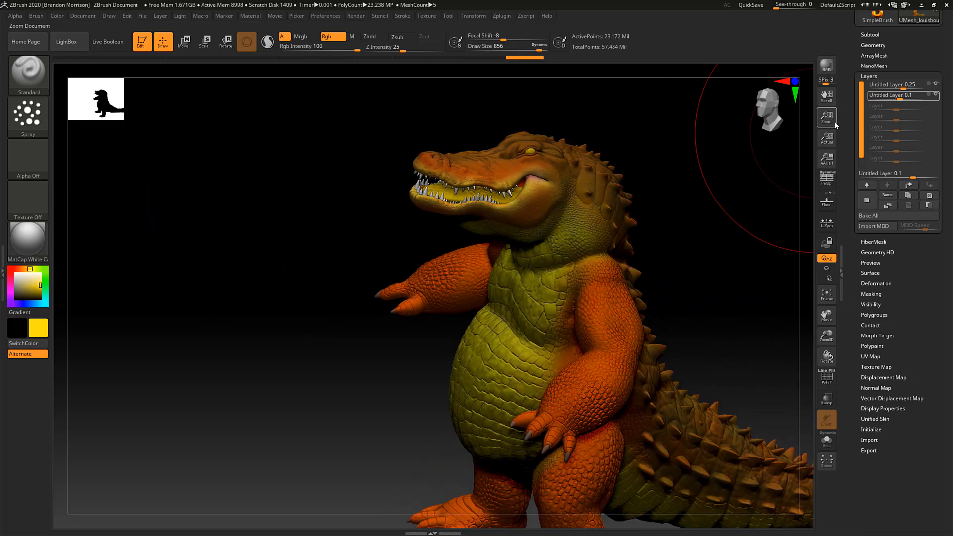
left_click(936, 96)
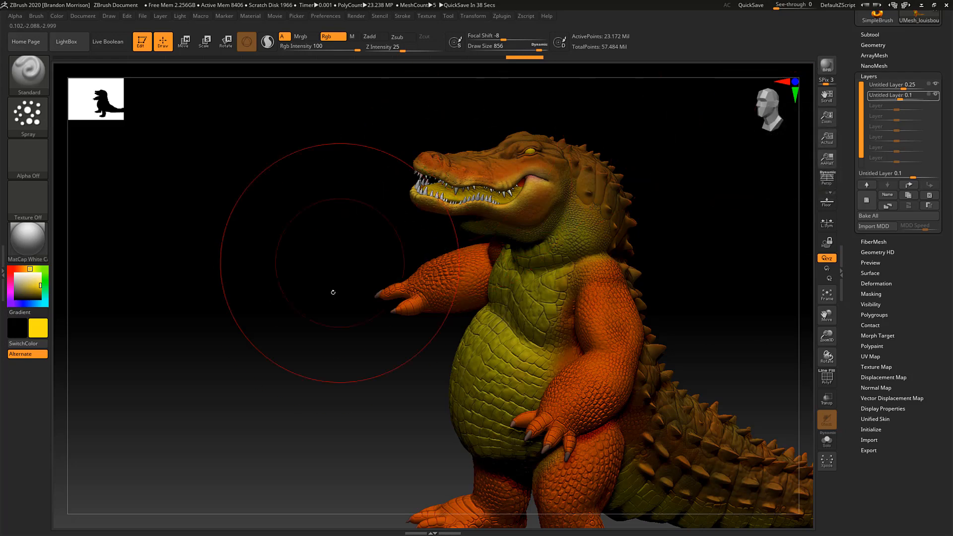
left_click_drag(351, 281, 353, 253)
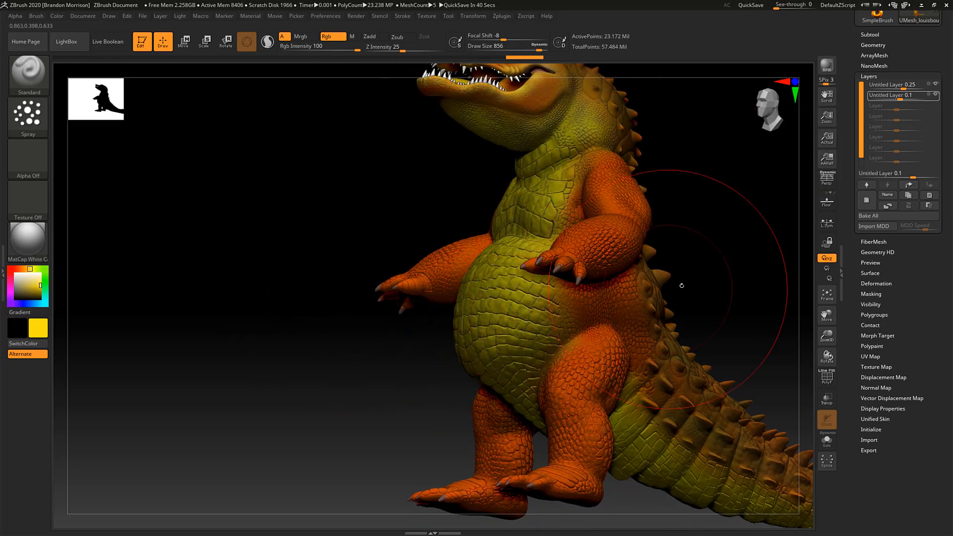
mouse_move(749, 238)
left_mouse_down()
mouse_move(753, 228)
mouse_move(791, 258)
mouse_move(744, 266)
mouse_move(742, 288)
mouse_move(717, 291)
mouse_move(697, 269)
mouse_move(553, 255)
mouse_move(486, 235)
left_mouse_up()
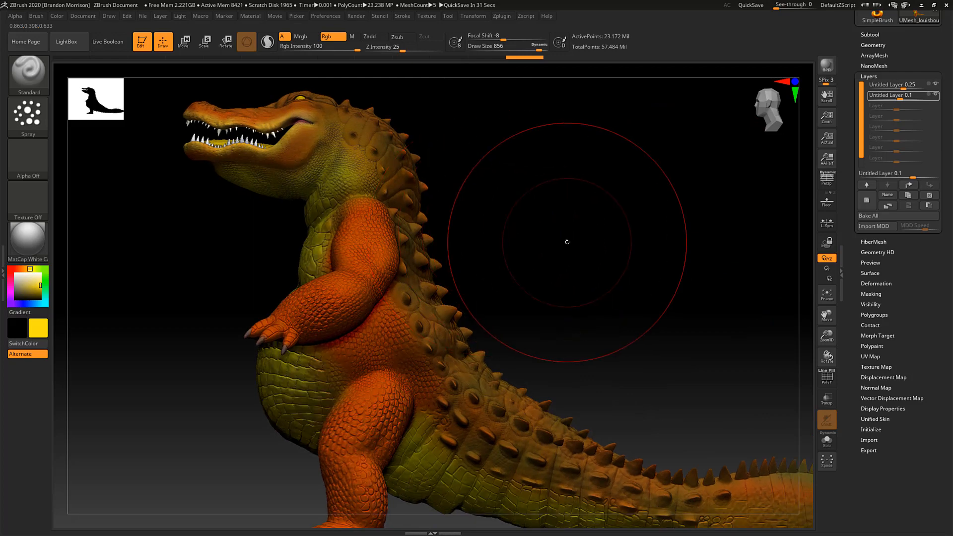
Lower the body mesh to subdivision level 1, inspect its simplified paint, and return it to level 5.
left_click(874, 368)
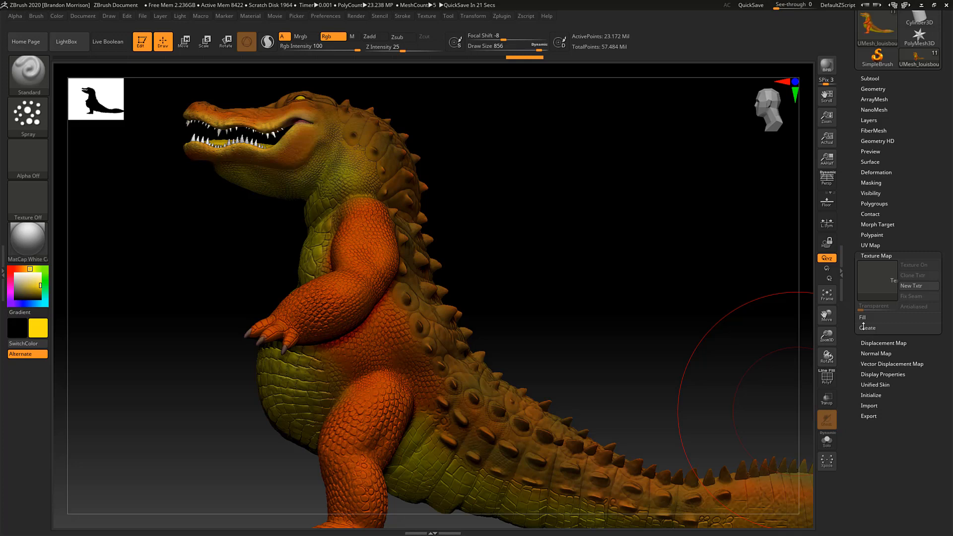
left_click(863, 327)
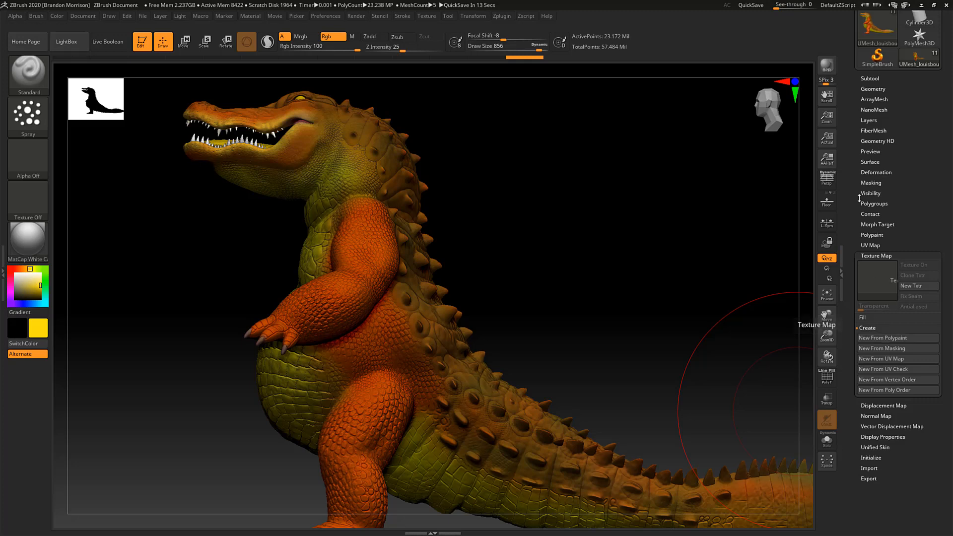
left_click(871, 90)
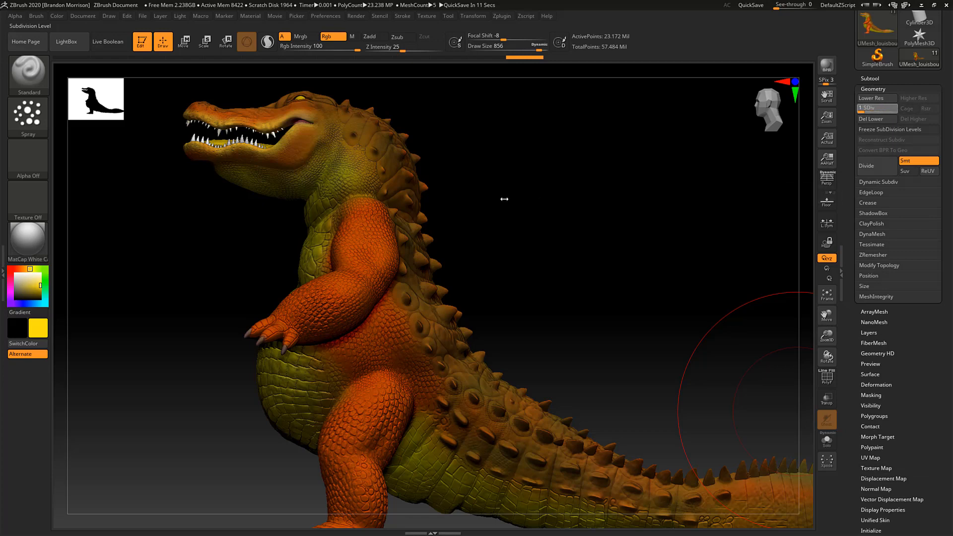
key("shift+d")
key("shift+d")
key("shift+d")
key("shift+d")
mouse_move(654, 256)
left_mouse_down()
mouse_move(665, 255)
mouse_move(637, 251)
left_mouse_up()
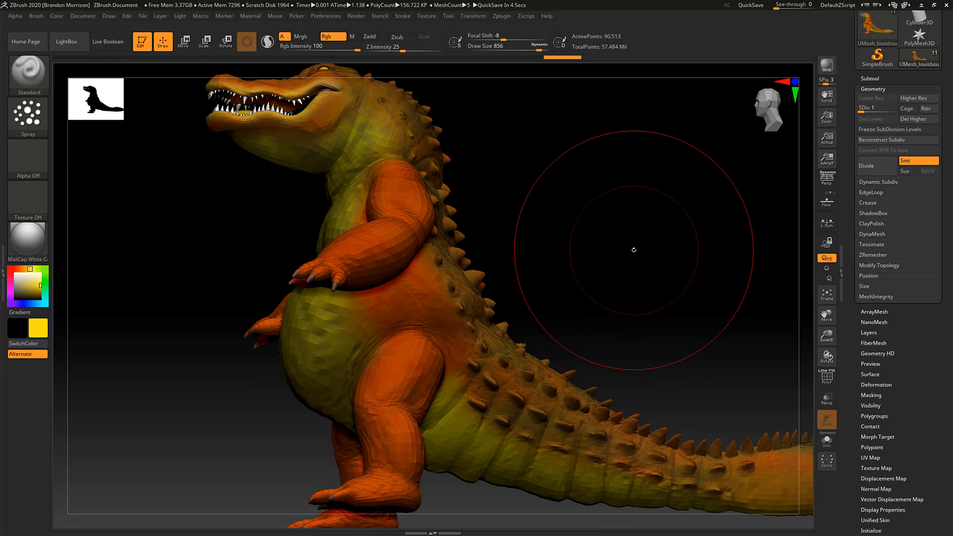
left_click_drag(862, 111, 894, 105)
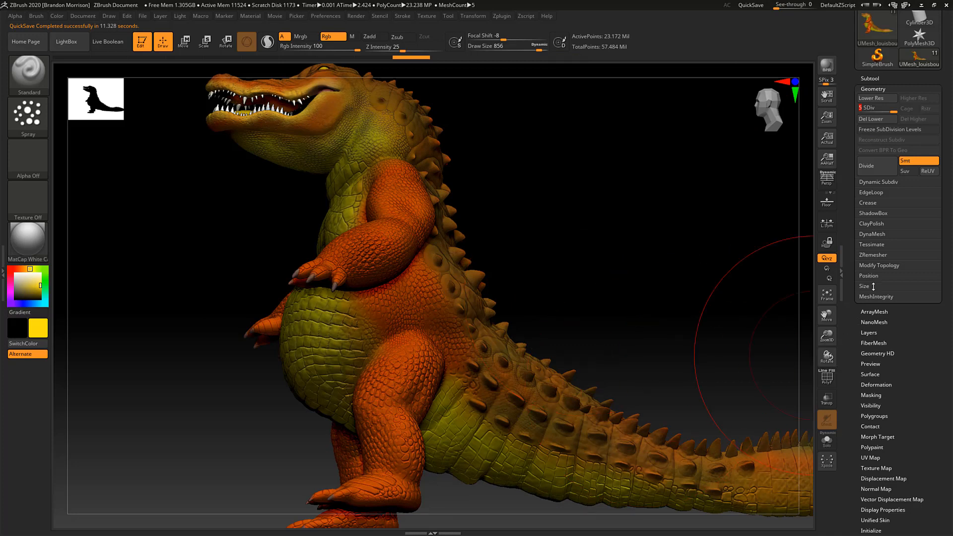
Create a new texture map from the body's polypaint and clone it to the texture palette.
scroll(913, 444, "down", 3)
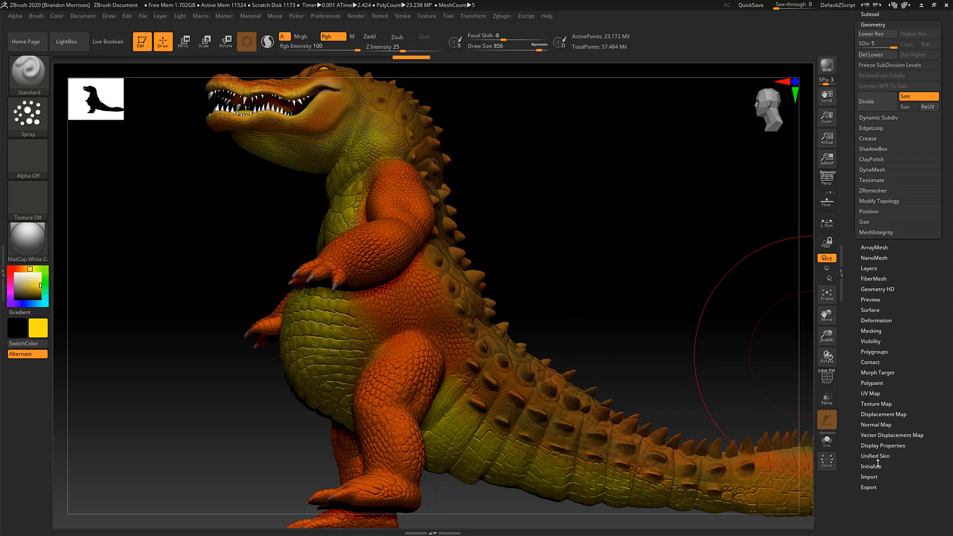
left_click(866, 404)
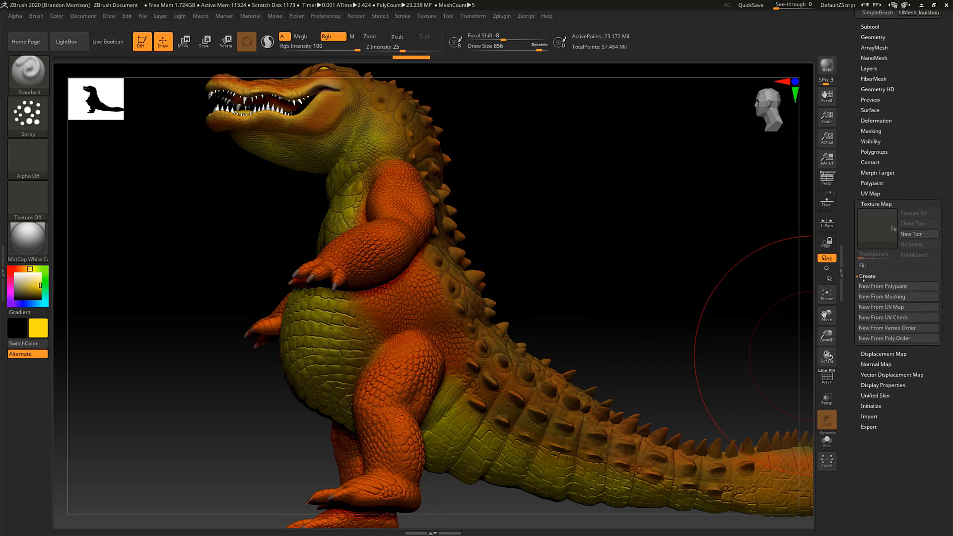
left_click(893, 282)
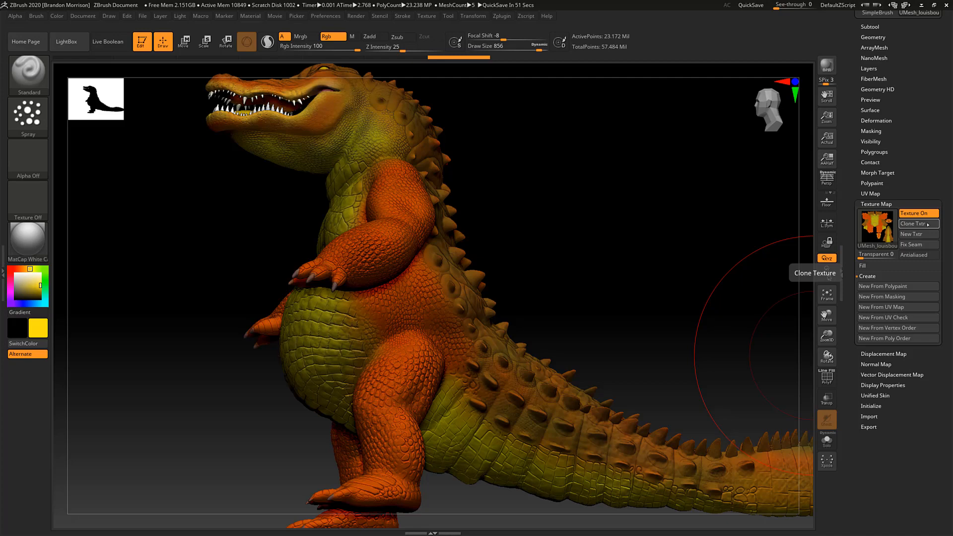
mouse_move(877, 228)
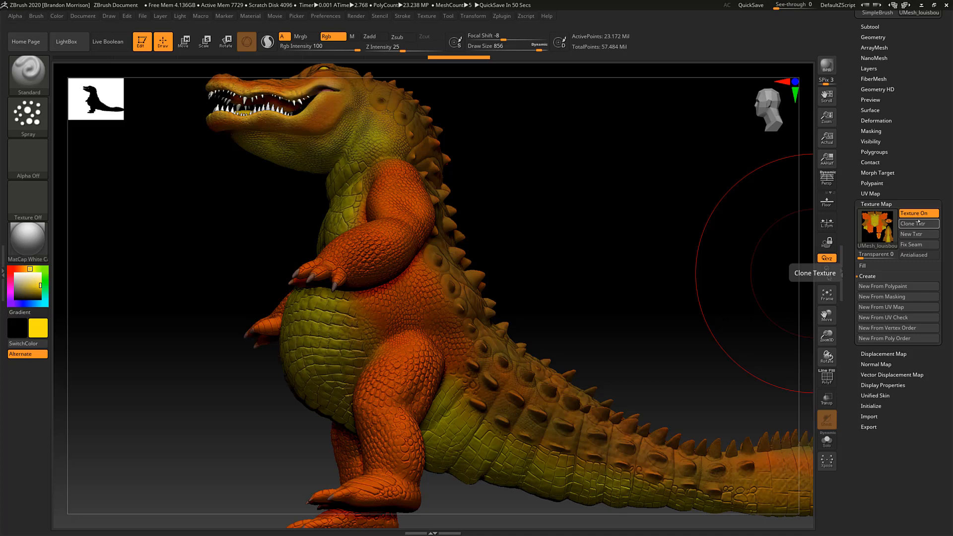
left_click(919, 223)
left_click(922, 224)
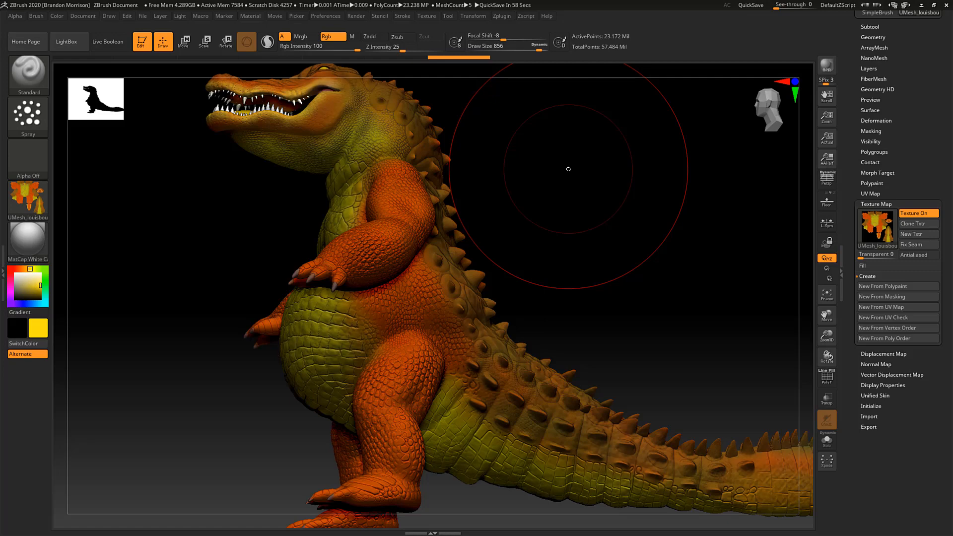
Flip the cloned body texture vertically and set the texture palette's width and height to 8192.
left_click(432, 19)
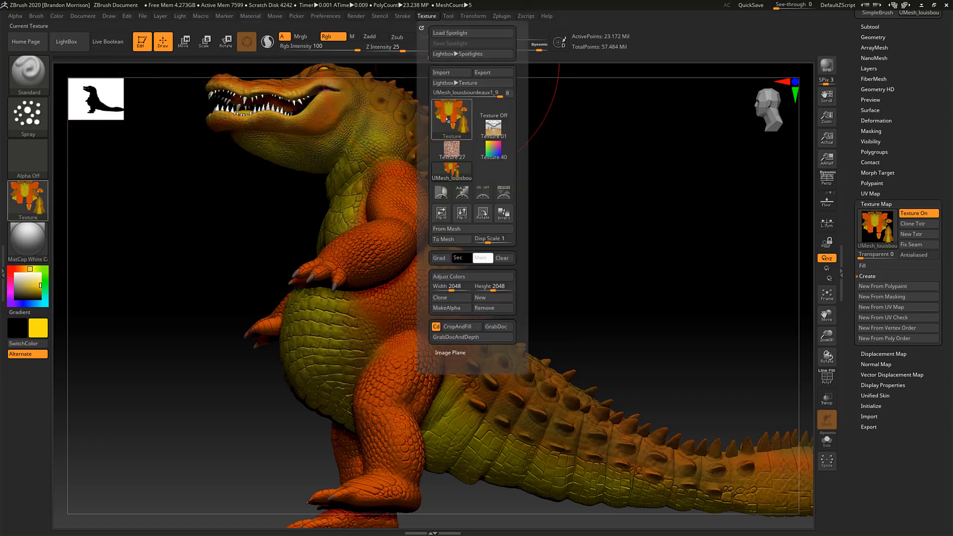
mouse_move(449, 121)
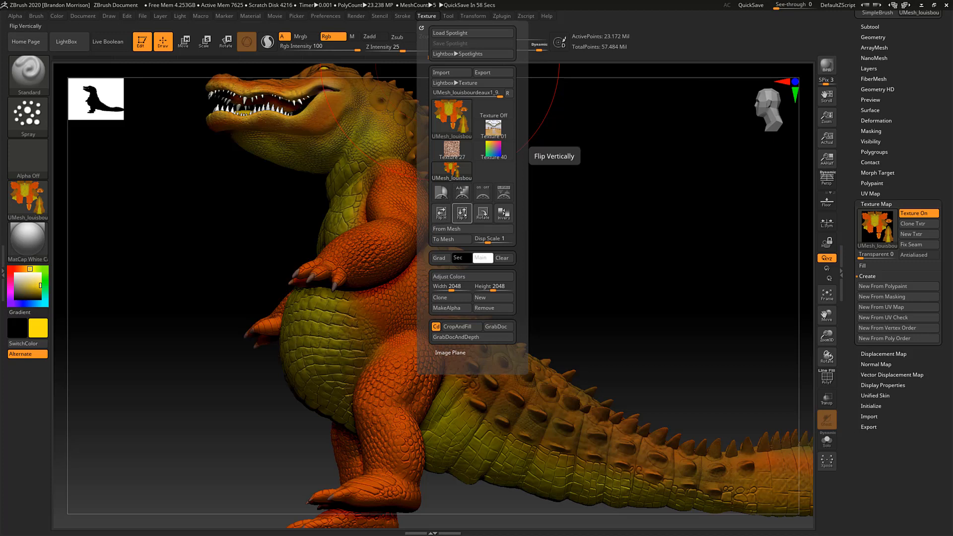
left_click(462, 213)
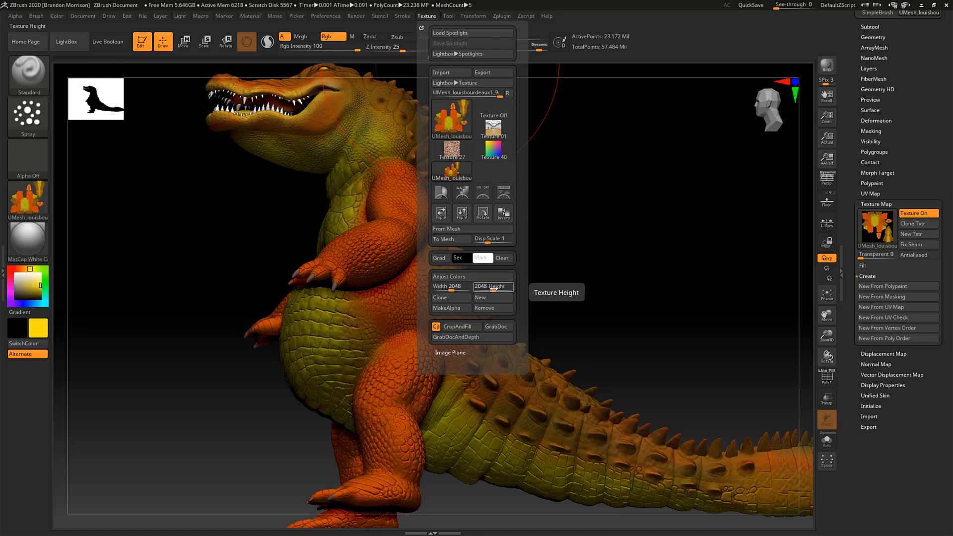
left_click_drag(459, 287, 520, 286)
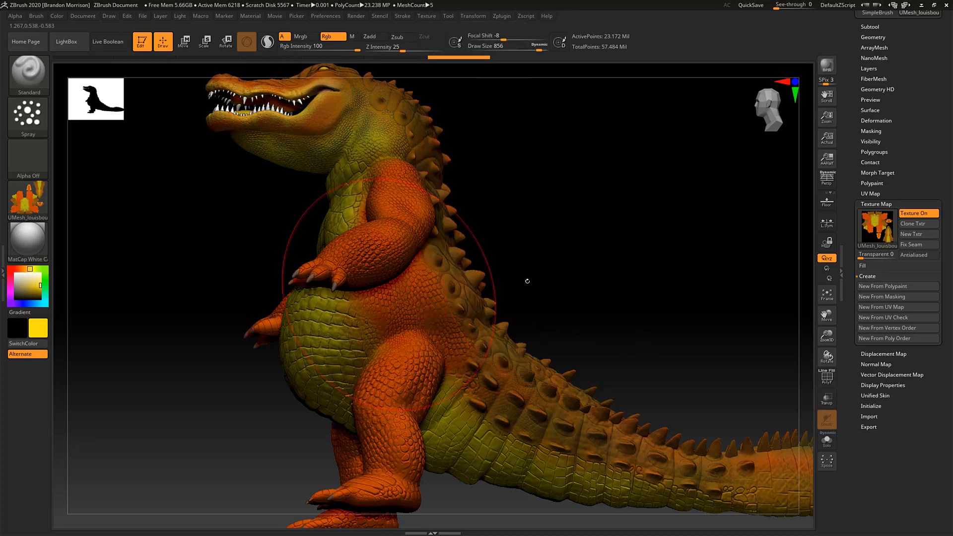
left_click(469, 18)
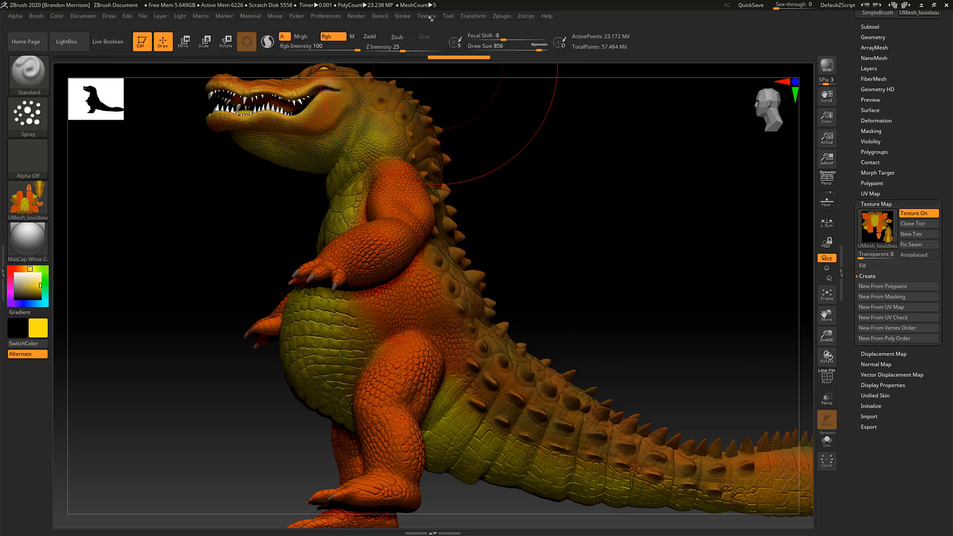
Export the flipped texture as a TIFF file named louisbody_orange_CMP.
left_click(427, 17)
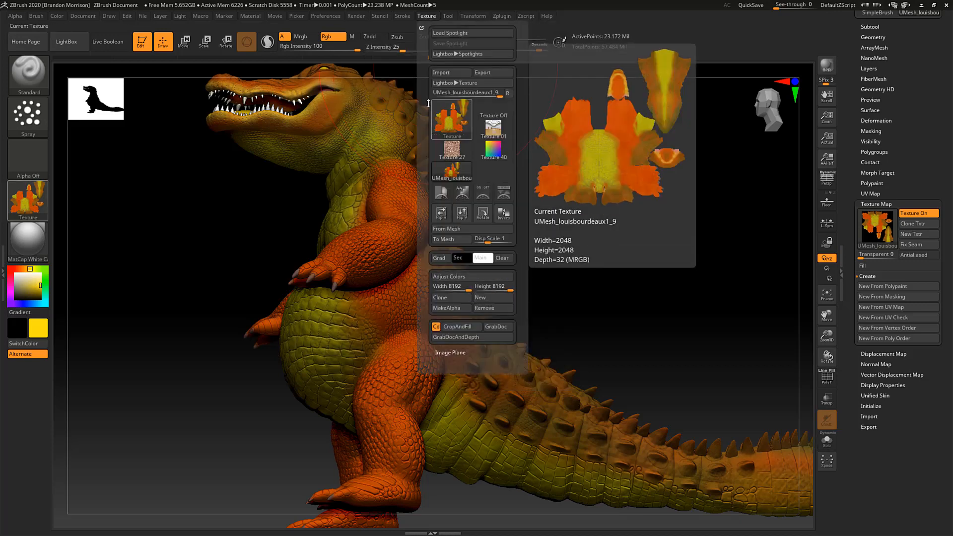
left_click(492, 73)
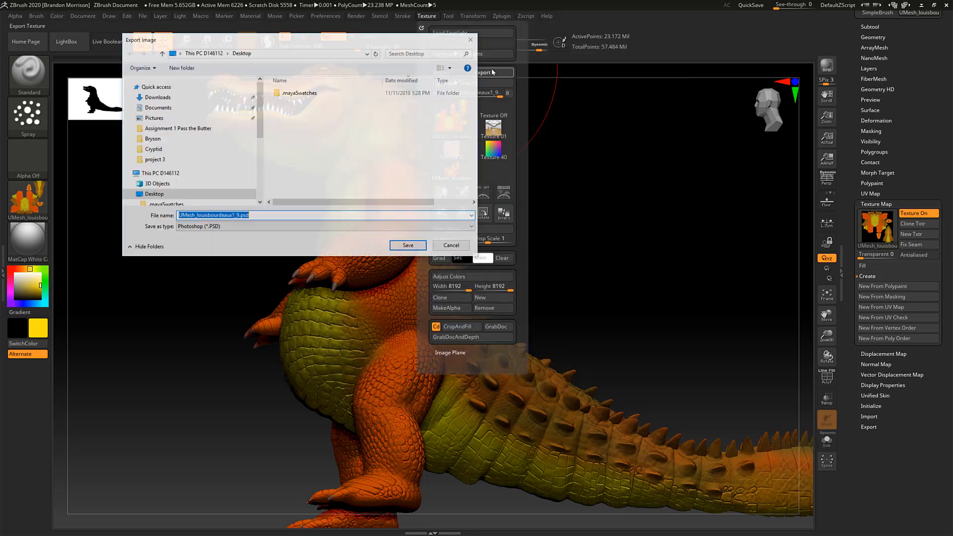
left_click(242, 228)
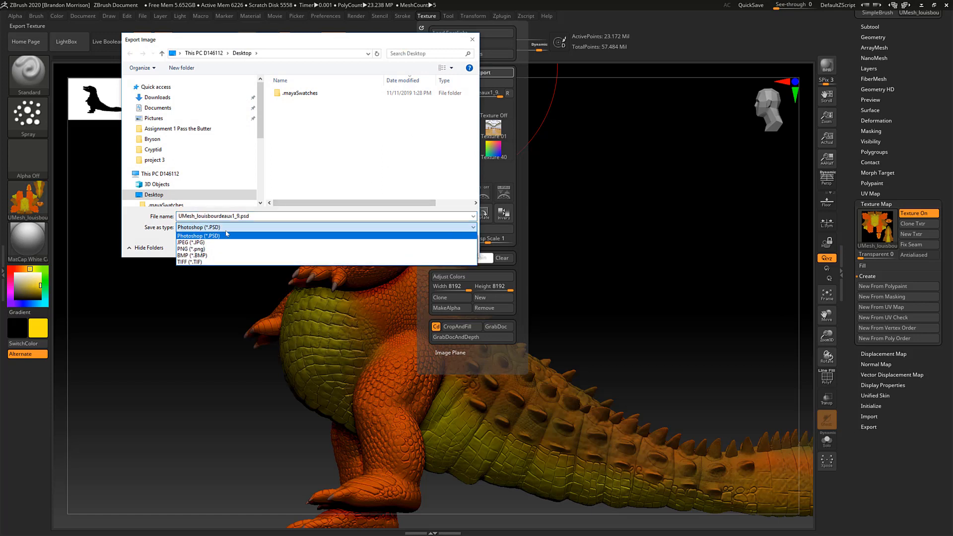
left_click(287, 262)
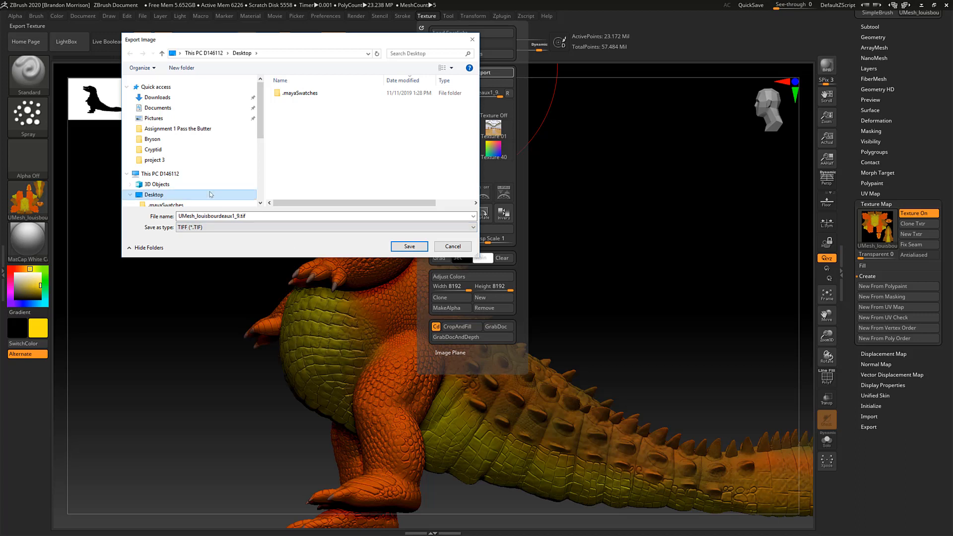
double_click(265, 216)
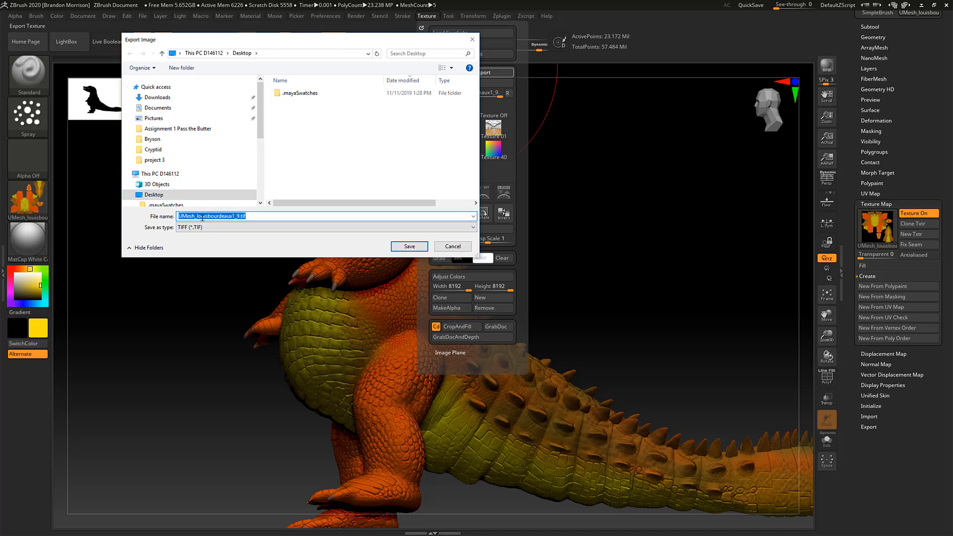
type("louisbody")
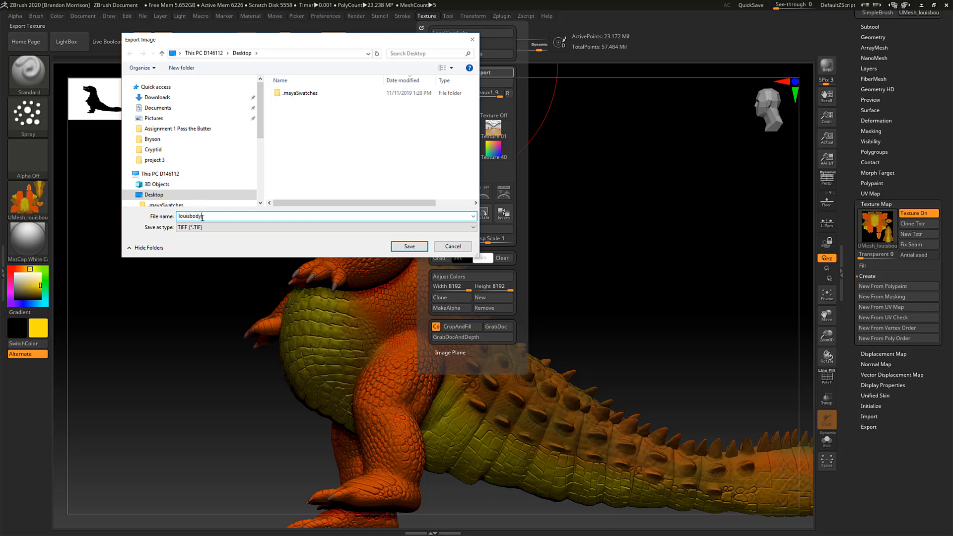
type("_orange_CMP")
mouse_move(260, 130)
left_mouse_down()
mouse_move(260, 167)
mouse_move(258, 128)
left_mouse_up()
left_click(408, 246)
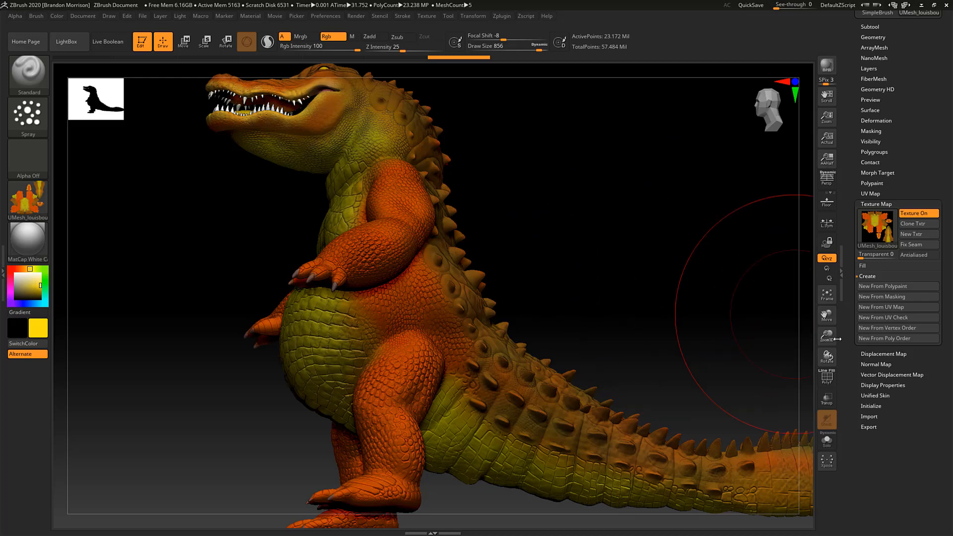
Lower the body mesh to subdivision level 1 for the normal map.
left_click(874, 363)
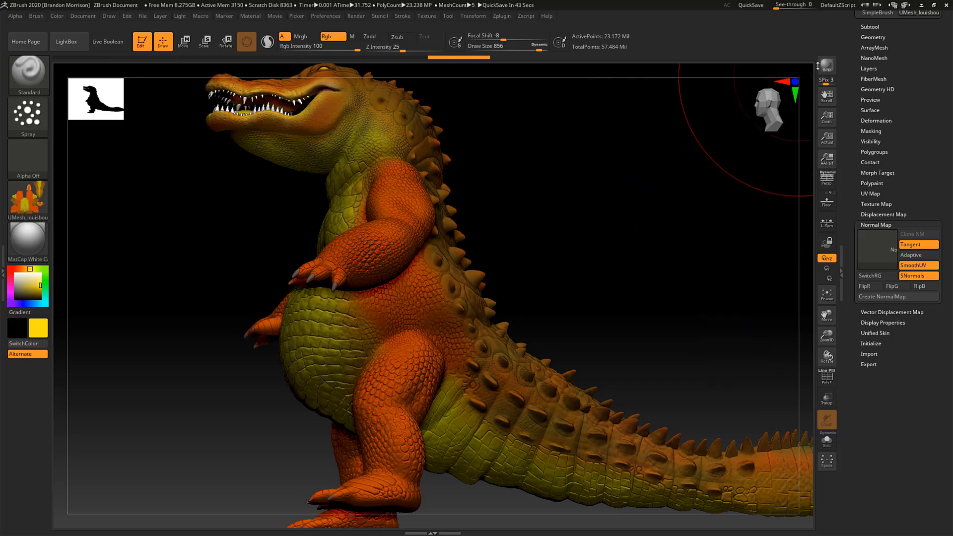
left_click(862, 27)
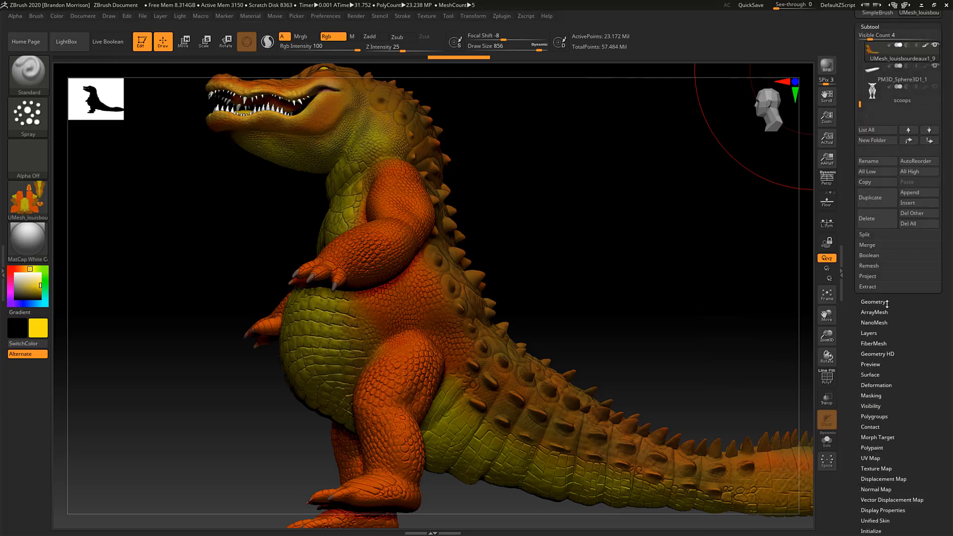
left_click(882, 302)
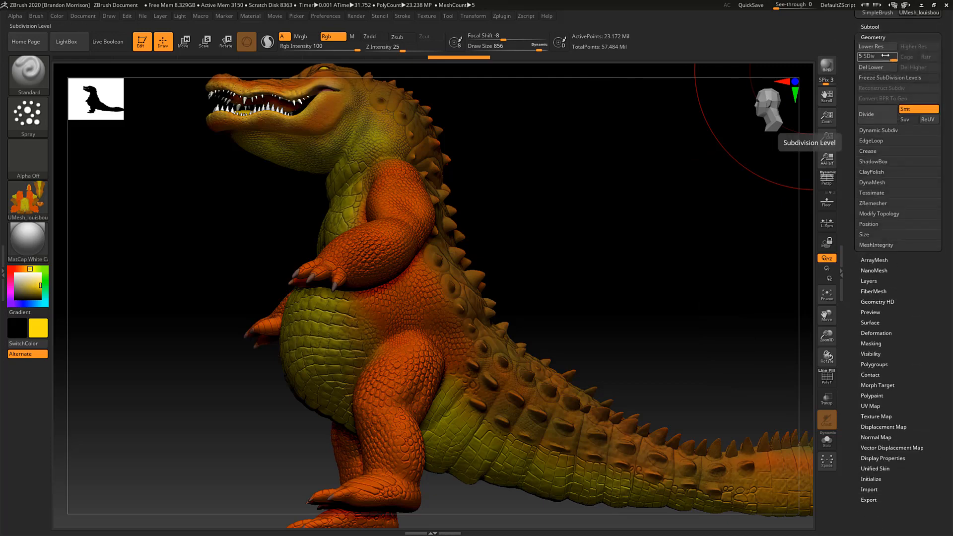
left_click_drag(891, 58, 855, 50)
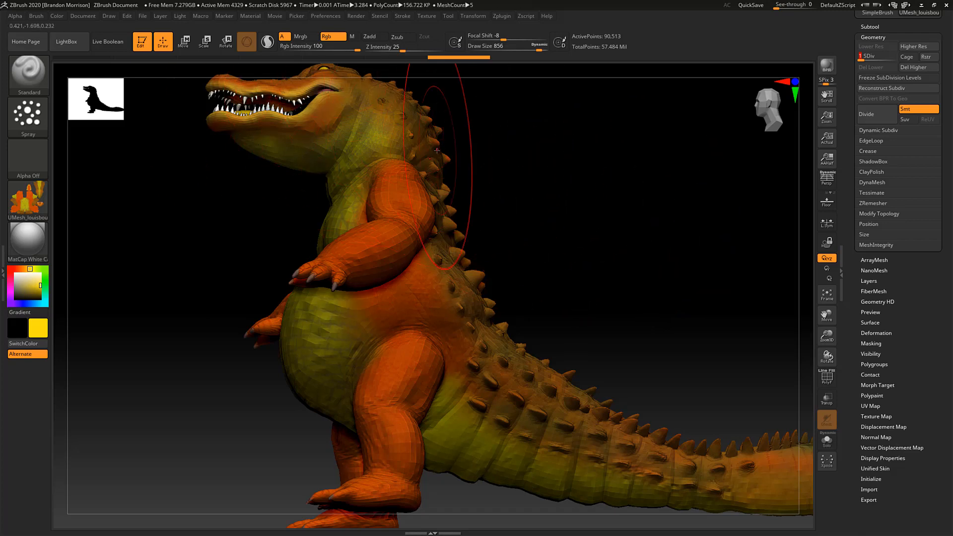
Turn on Adaptive with Tangent, SmoothUV and SNormals enabled, and create the body's normal map.
left_click_drag(847, 405, 840, 359)
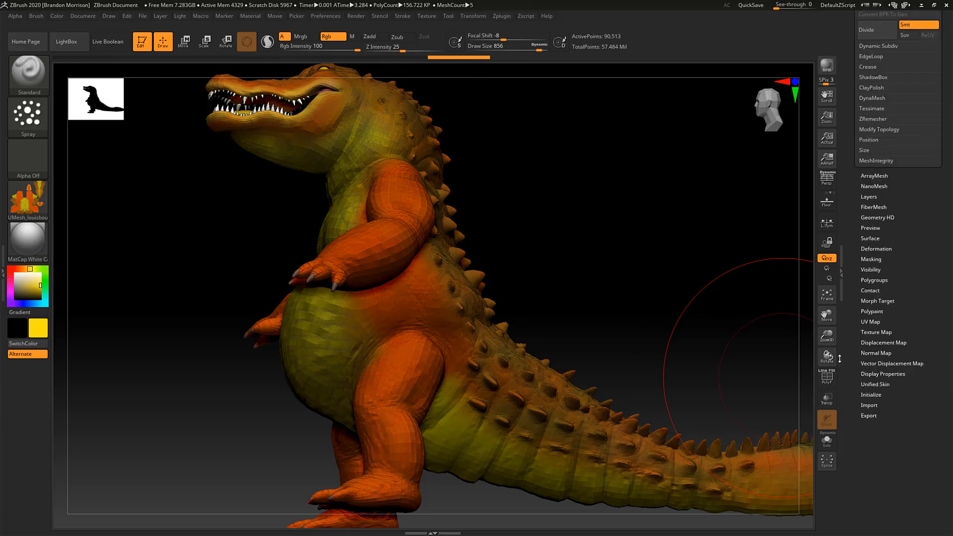
left_click(875, 352)
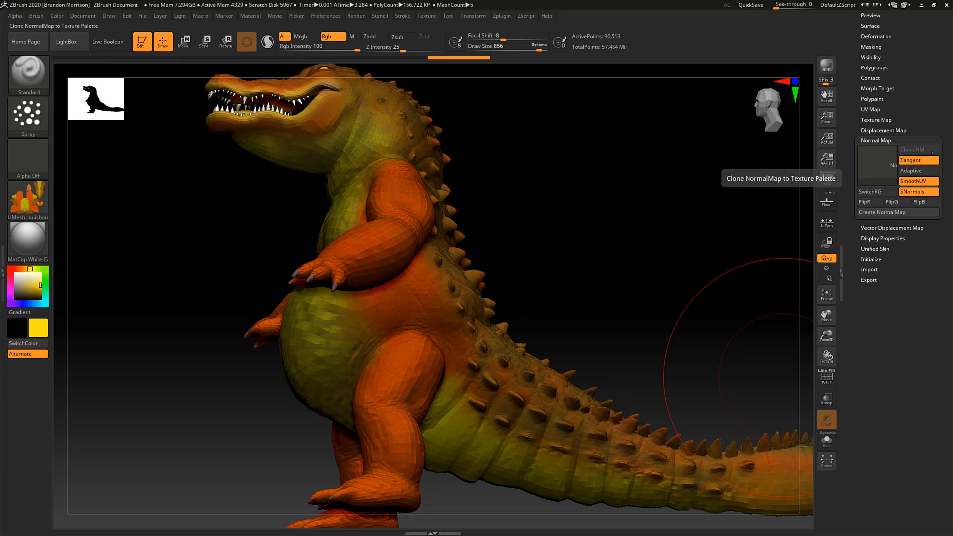
left_click(927, 171)
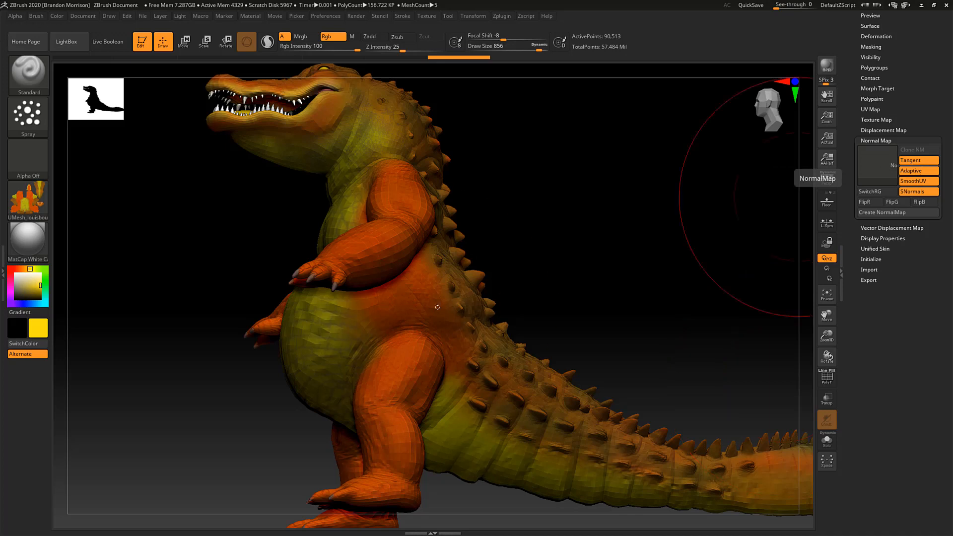
left_click(899, 214)
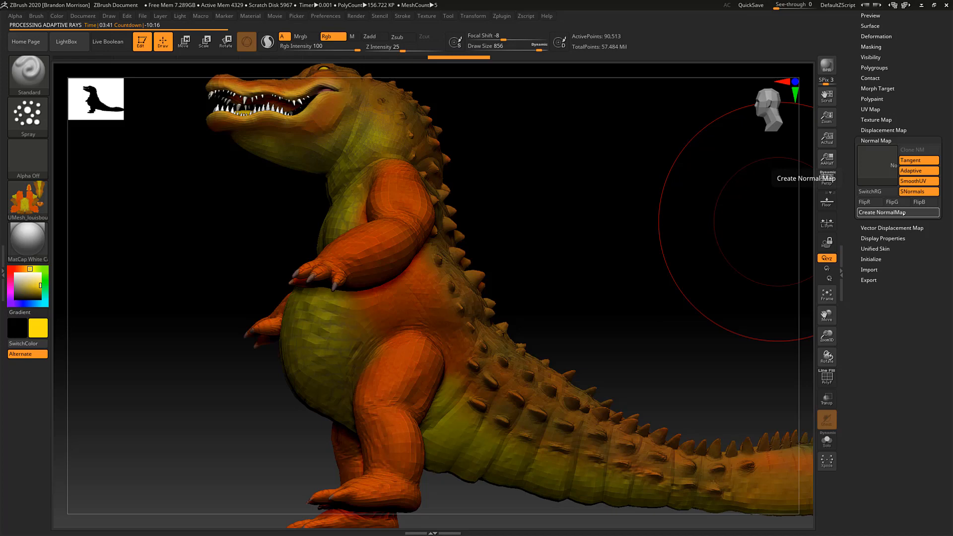
key("super")
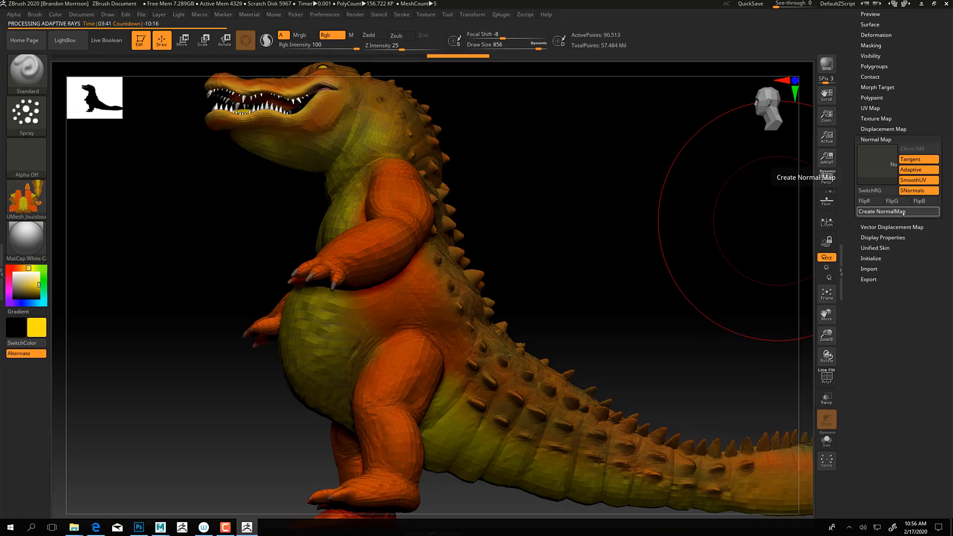